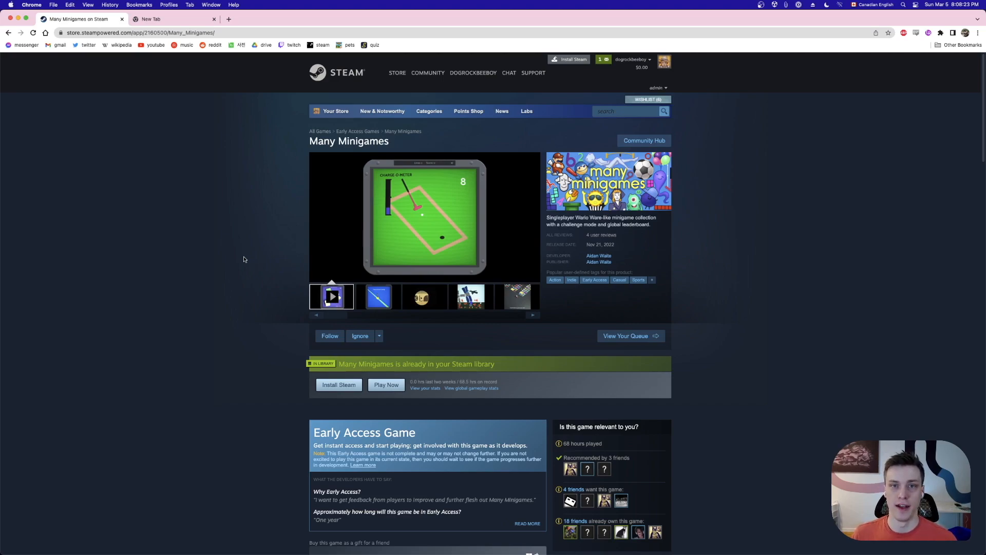
Look through the Many Minigames store page, viewing its gameplay screenshots and reading down through the game description
{"action": "left_click", "coordinate": [379, 296]}
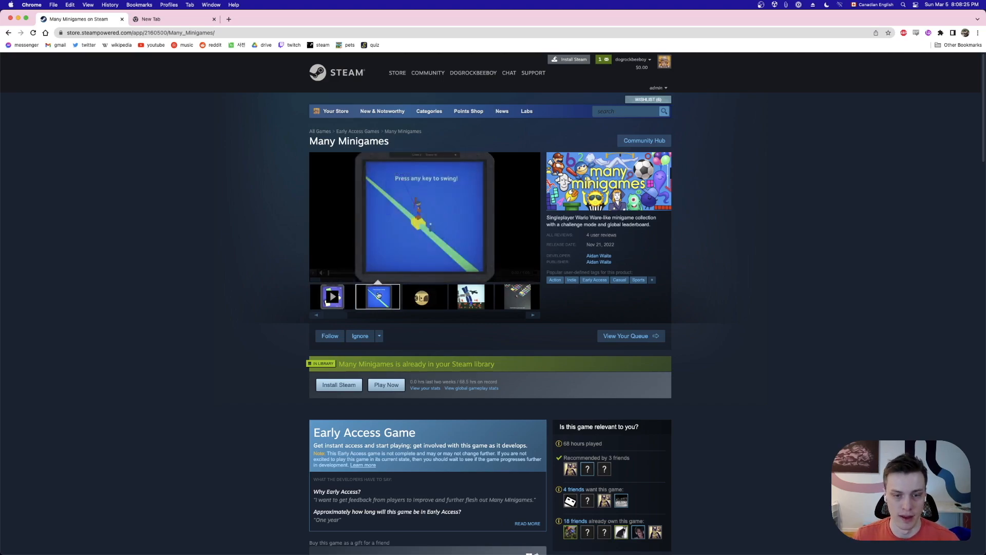
{"action": "left_click", "coordinate": [420, 297]}
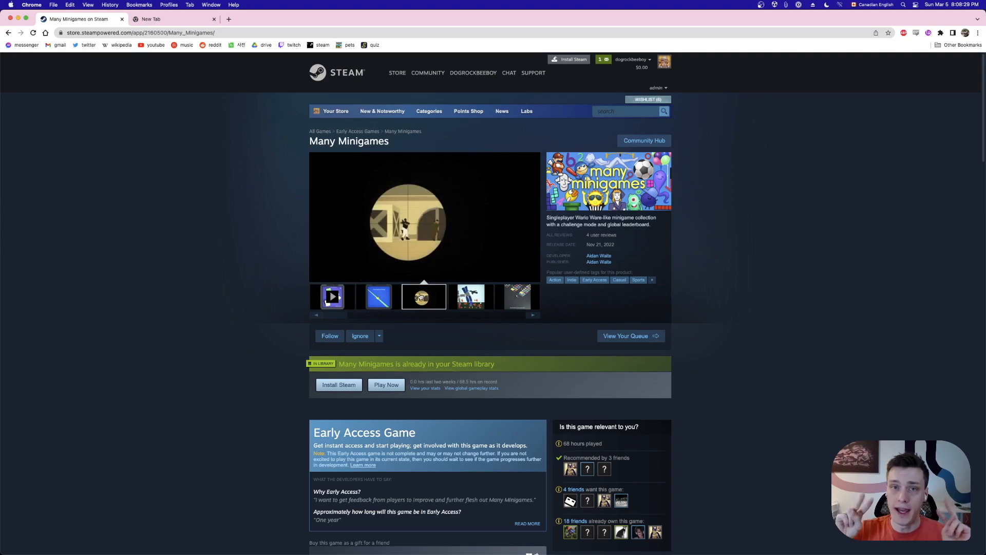
{"action": "left_click", "coordinate": [487, 300]}
{"action": "left_click", "coordinate": [515, 300]}
{"action": "scroll", "coordinate": [388, 319], "scroll_direction": "down", "scroll_amount": 7}
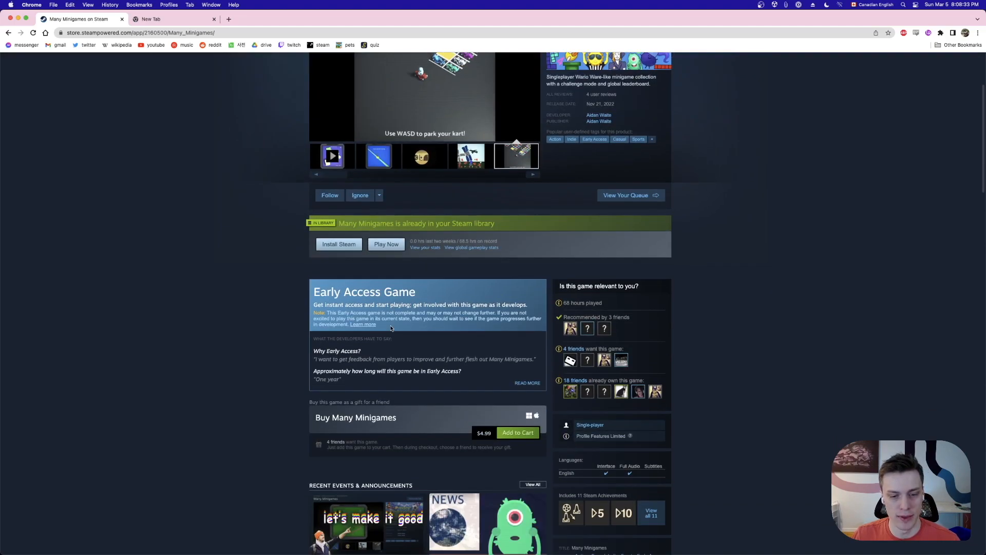
{"action": "scroll", "coordinate": [390, 328], "scroll_direction": "down", "scroll_amount": 5}
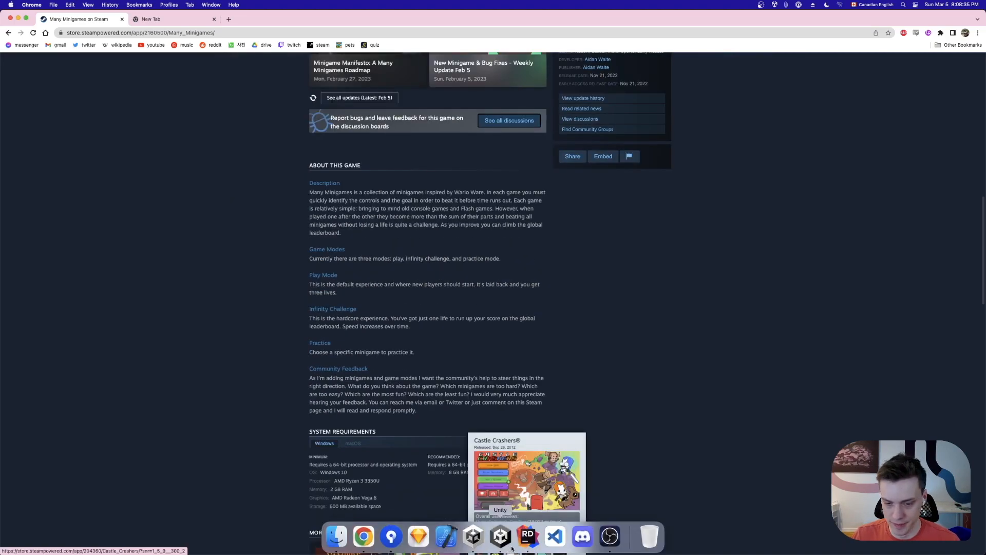
Switch to Unity, show the project files and close the Package Manager
{"action": "left_click", "coordinate": [502, 537]}
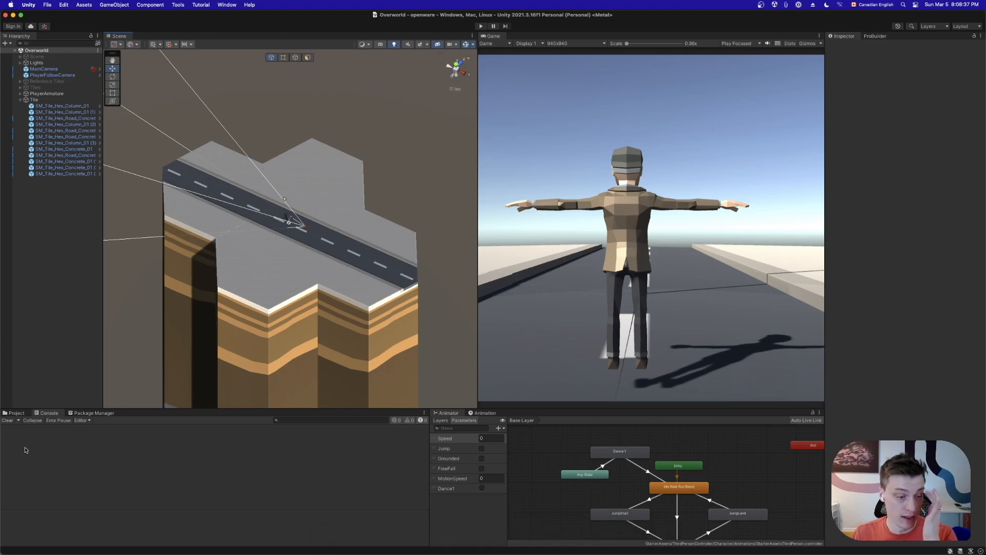
{"action": "left_click", "coordinate": [17, 411]}
{"action": "left_click_drag", "start_coordinate": [98, 413], "coordinate": [127, 338]}
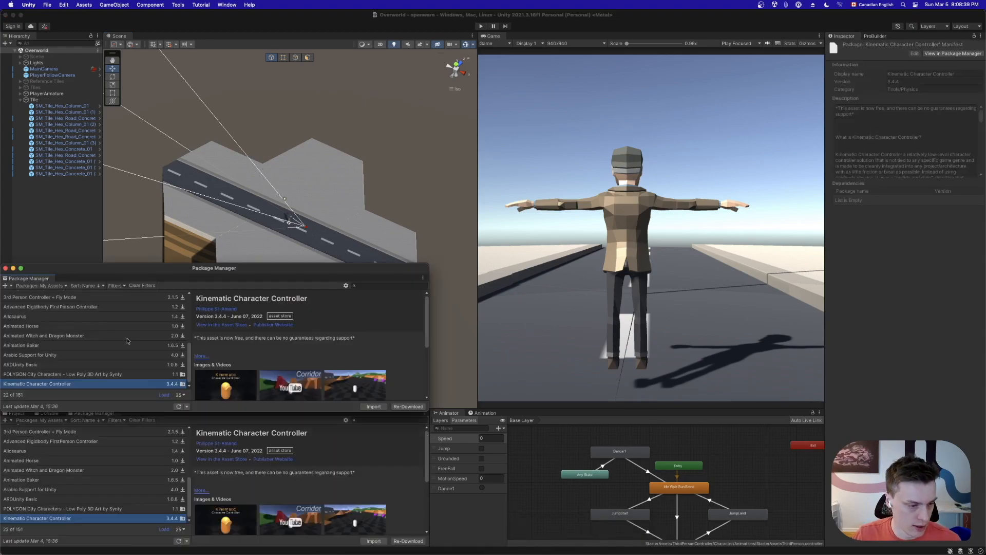
{"action": "left_click", "coordinate": [5, 268]}
{"action": "scroll", "coordinate": [51, 461], "scroll_direction": "up", "scroll_amount": 3}
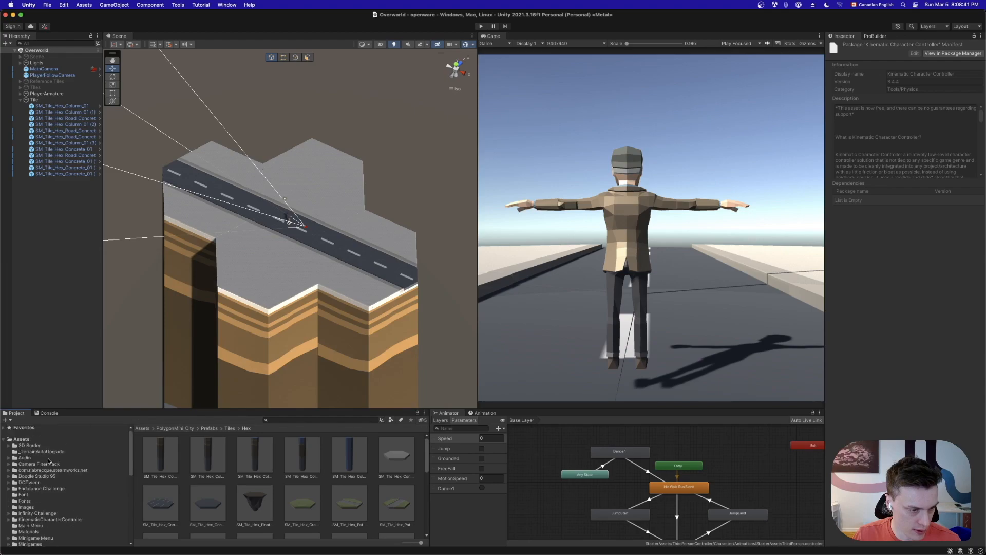
Open the SceneCoordinator scene from the project's root Assets folder
{"action": "left_click", "coordinate": [31, 440]}
{"action": "scroll", "coordinate": [301, 463], "scroll_direction": "down", "scroll_amount": 10}
{"action": "left_click", "coordinate": [303, 464]}
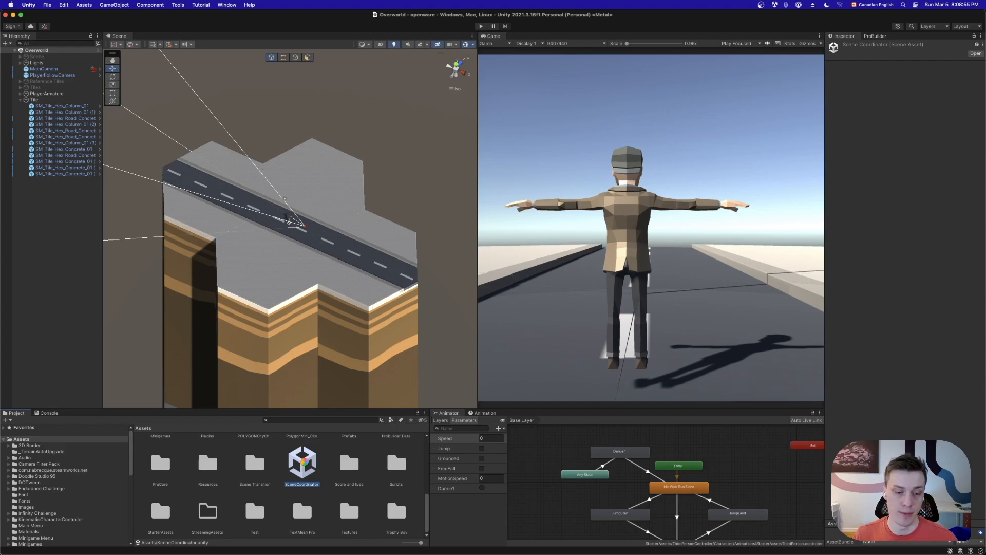
{"action": "double_click", "coordinate": [305, 462]}
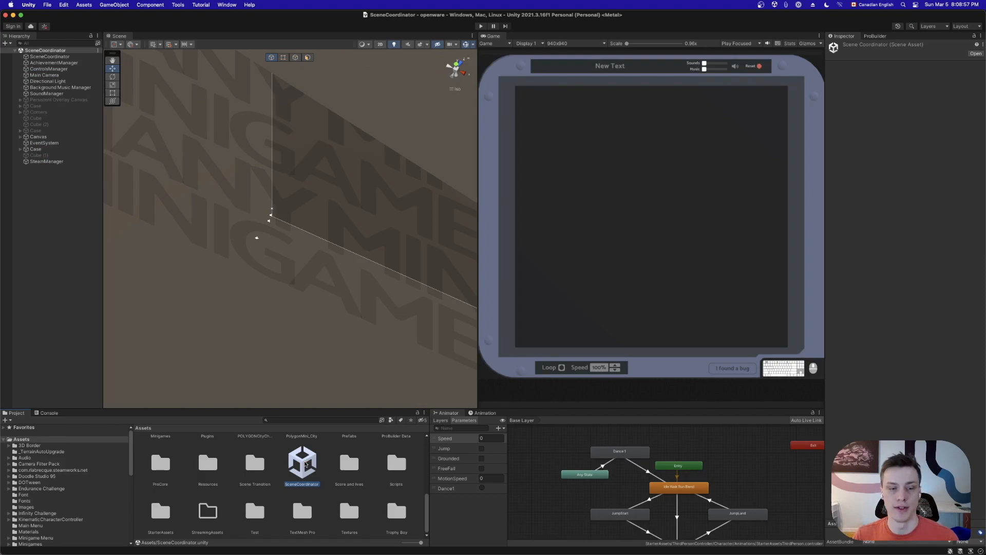
Run the game in the editor and enlarge the Game view in width and height
{"action": "left_click", "coordinate": [480, 26]}
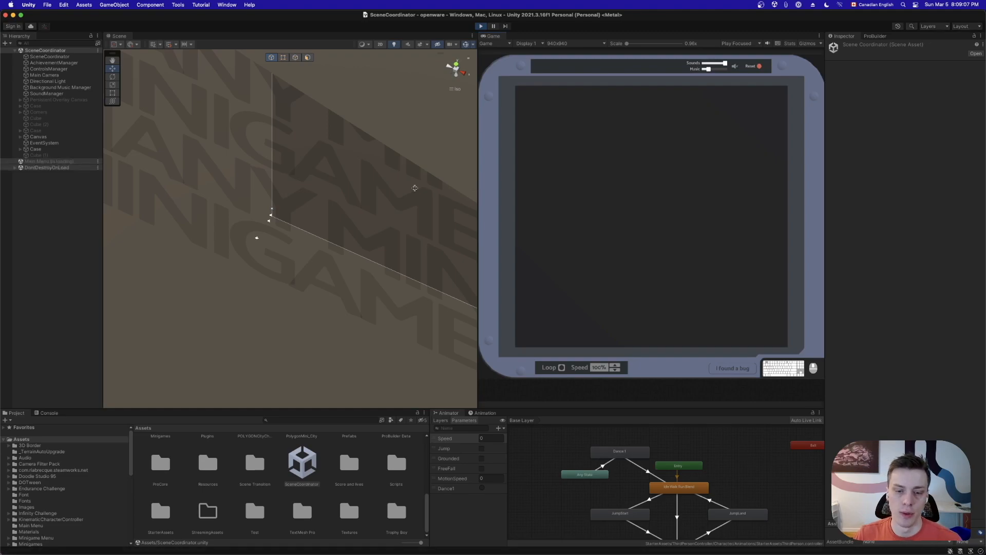
{"action": "left_click_drag", "start_coordinate": [478, 188], "coordinate": [415, 188]}
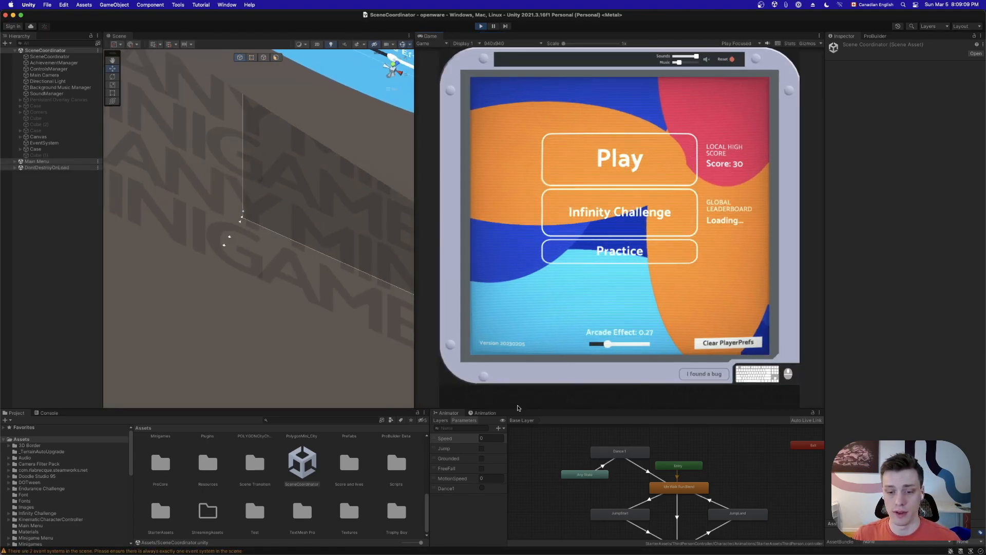
{"action": "left_click_drag", "start_coordinate": [517, 409], "coordinate": [521, 430]}
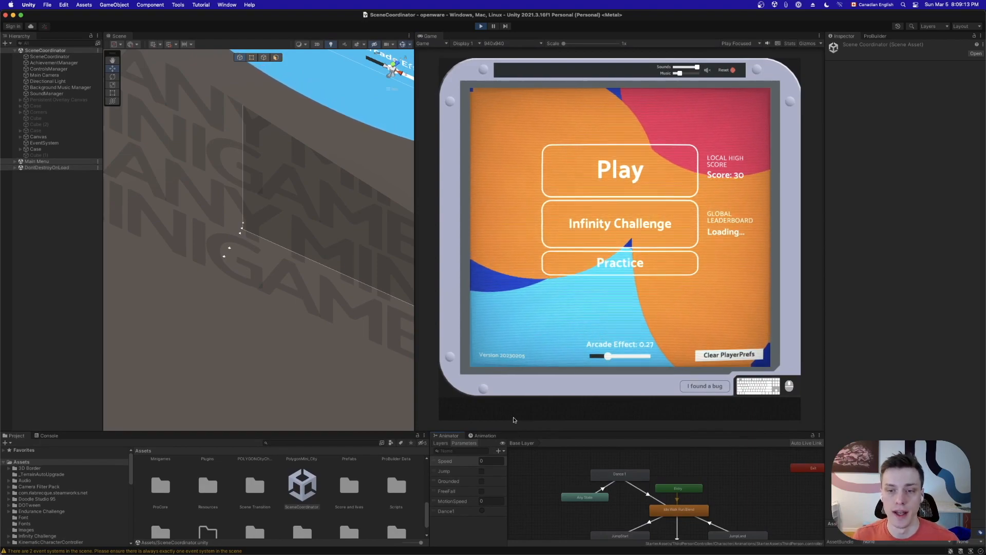
Start an Infinity Challenge run, tap on your turn in the Rhythm minigame, and bring up the console output
{"action": "left_click", "coordinate": [581, 234]}
{"action": "left_click", "coordinate": [623, 343]}
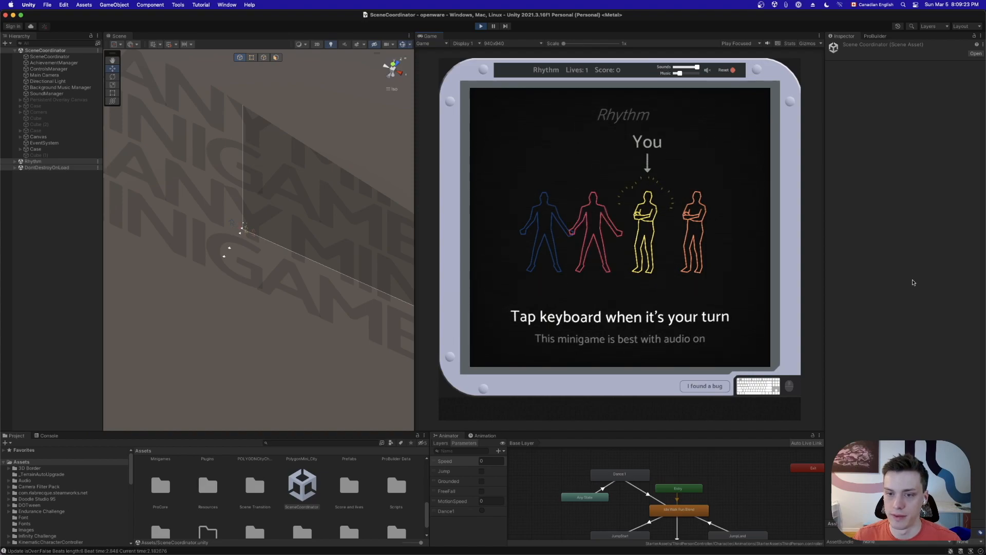
{"action": "key", "text": "space"}
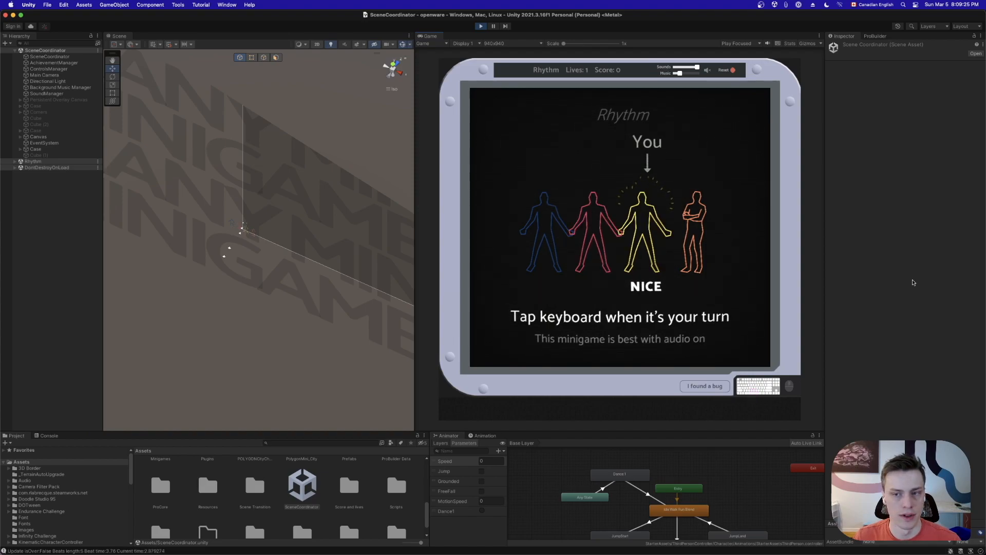
{"action": "left_click", "coordinate": [46, 436]}
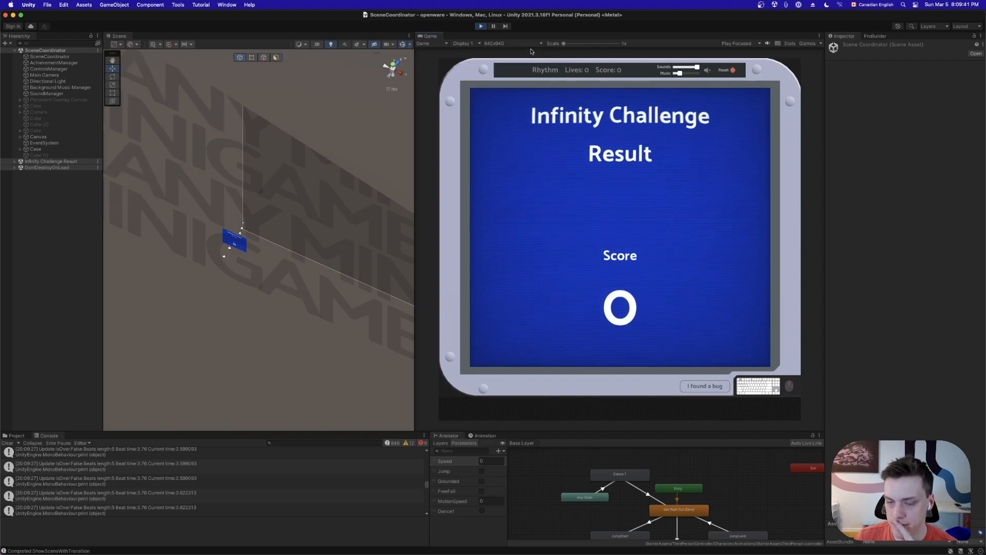
Restart the Infinity Challenge from its intro screen and putt the ball toward the hole in Mini Golf
{"action": "left_click", "coordinate": [602, 218]}
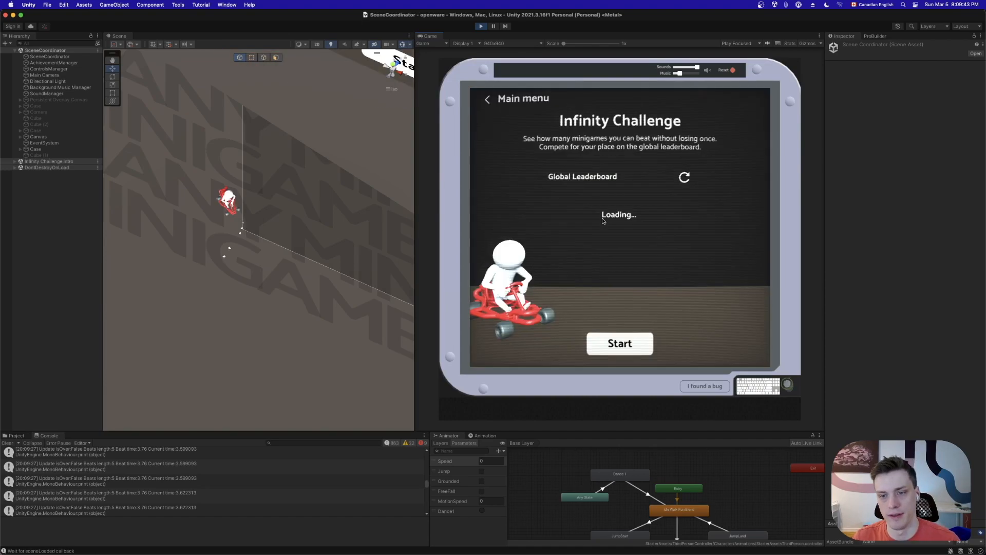
{"action": "left_click", "coordinate": [617, 351]}
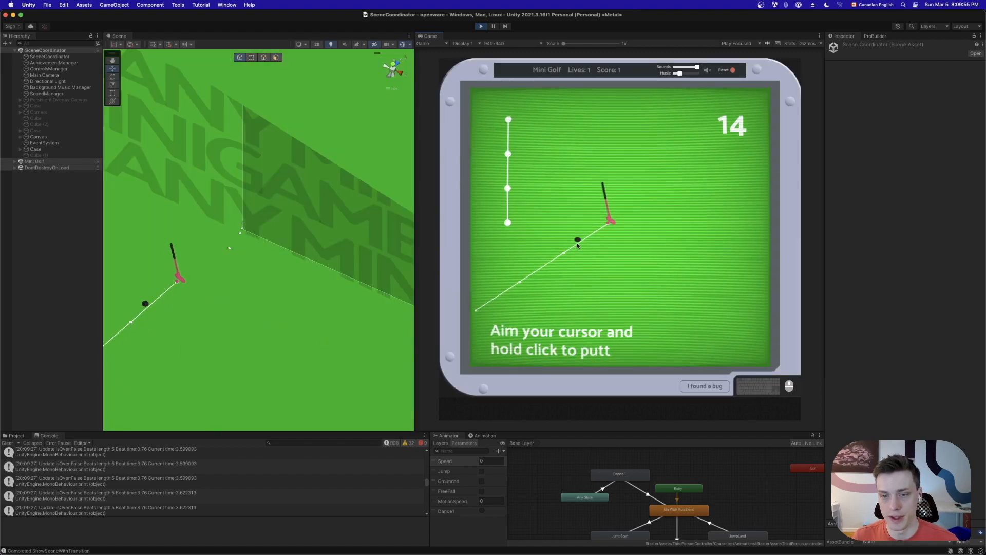
{"action": "left_click", "coordinate": [575, 243]}
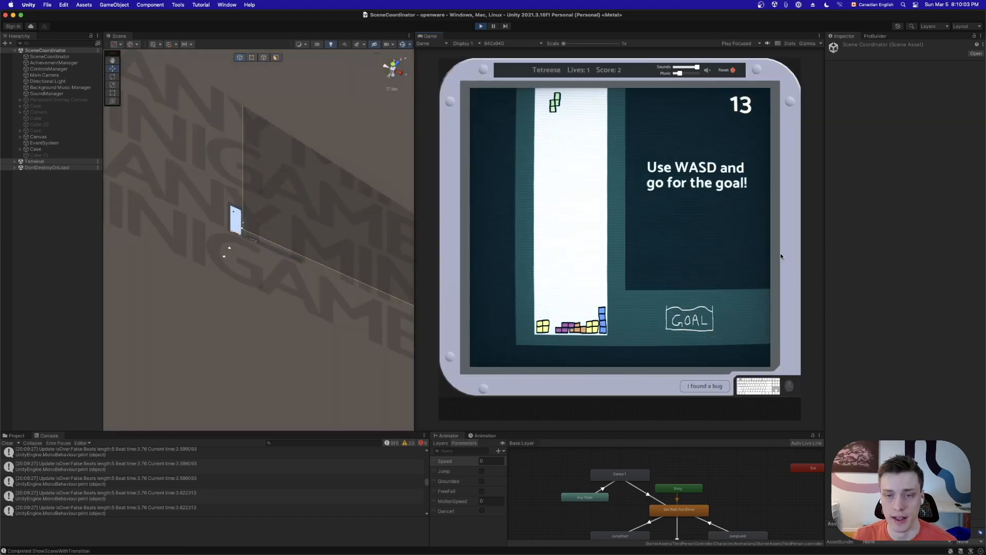
Steer the falling green block to the right, toward the goal, in the Tetreese minigame
{"action": "key", "text": "d"}
{"action": "key", "text": "d"}
{"action": "key", "text": "d"}
{"action": "key", "text": "d"}
{"action": "key", "text": "d"}
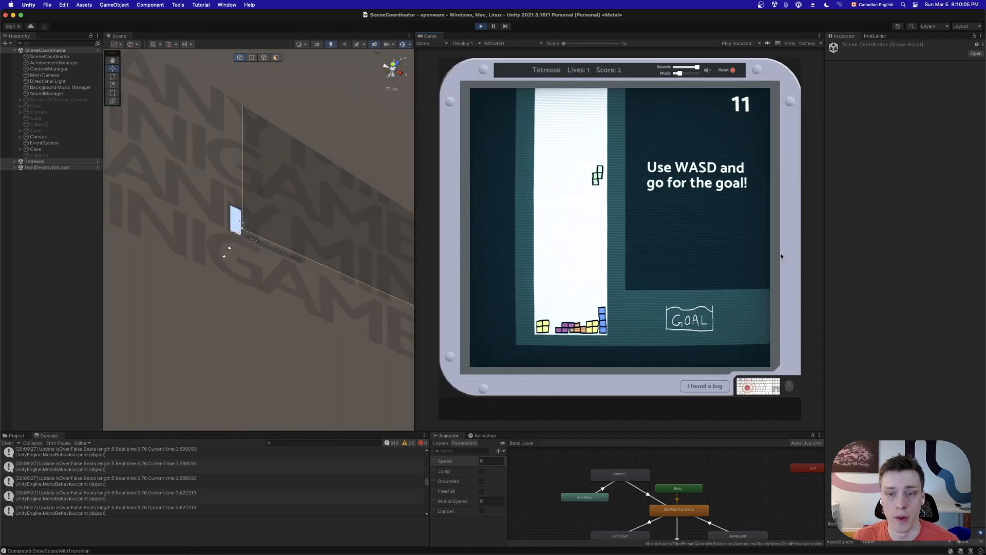
{"action": "key", "text": "d"}
{"action": "key", "text": "d"}
{"action": "key", "text": "d"}
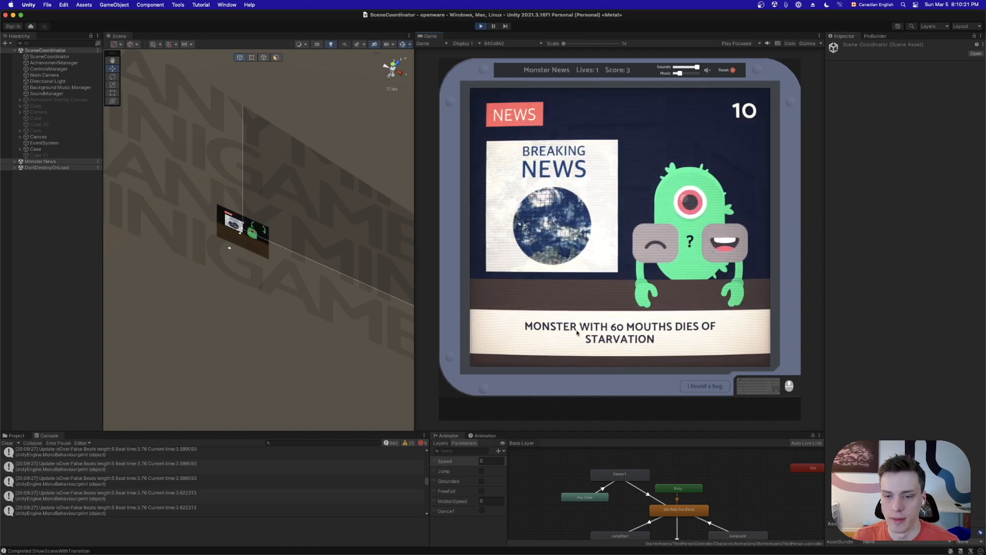
Answer the Monster News headline with the sad mouth and stop running the game
{"action": "left_click", "coordinate": [658, 246]}
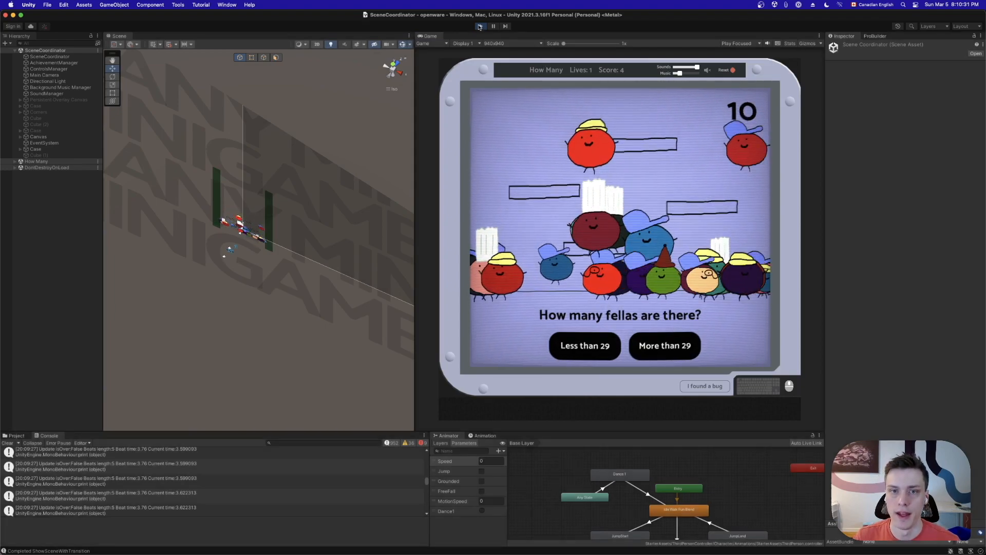
{"action": "key", "text": "super+p"}
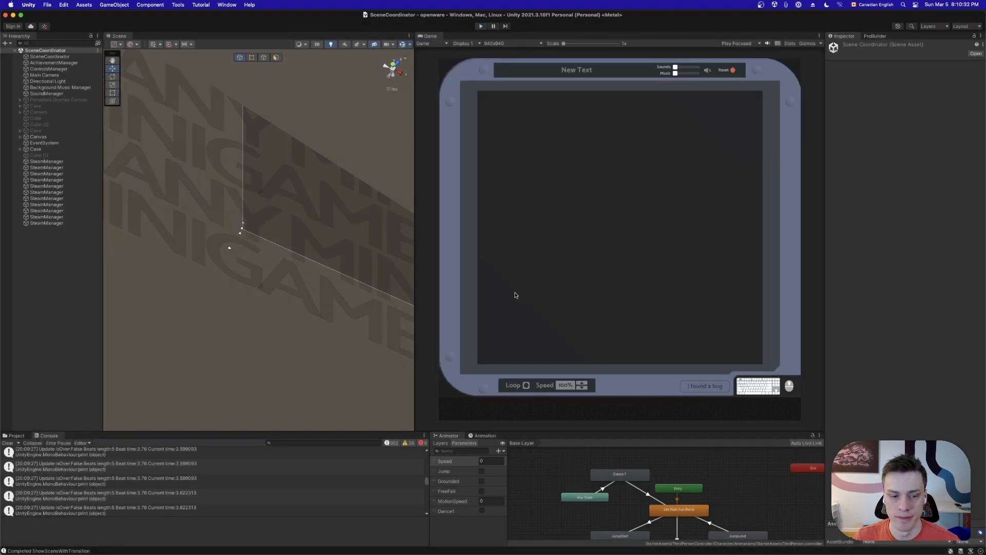
Clear the console, return to the project files and make their area taller
{"action": "left_click", "coordinate": [8, 443]}
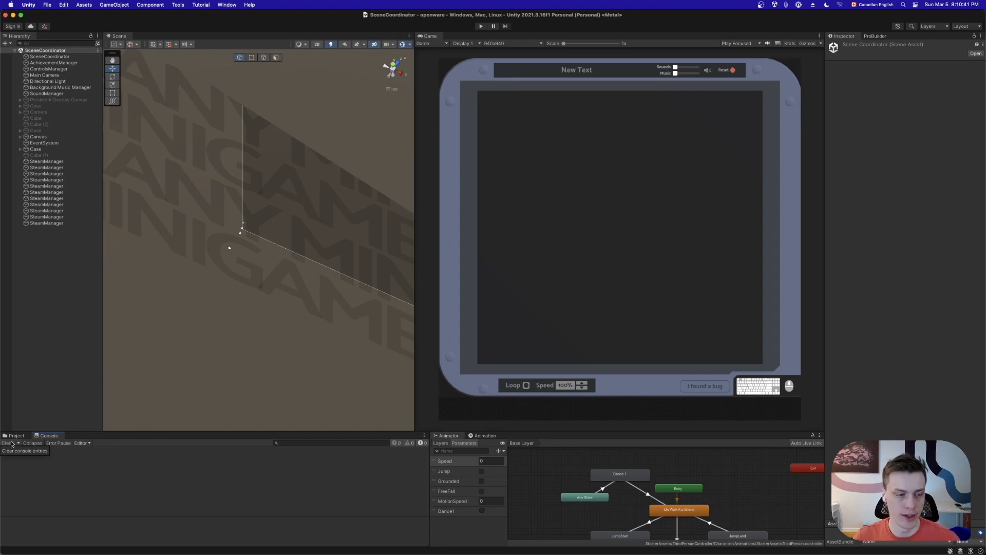
{"action": "left_click", "coordinate": [16, 436]}
{"action": "left_click_drag", "start_coordinate": [149, 432], "coordinate": [152, 406]}
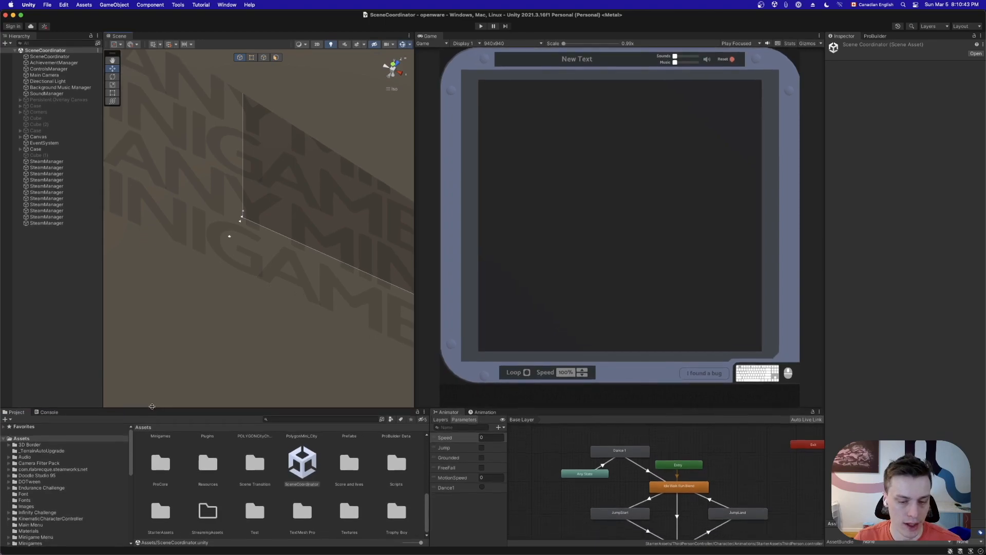
Display the project assets as a compact list and open the Minigames folder
{"action": "left_click_drag", "start_coordinate": [421, 541], "coordinate": [404, 542]}
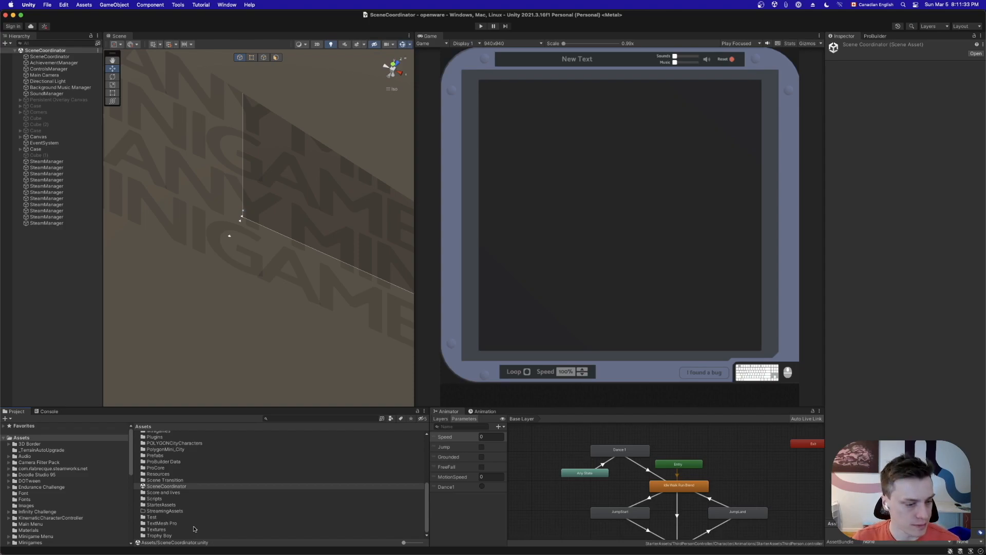
{"action": "scroll", "coordinate": [77, 503], "scroll_direction": "down", "scroll_amount": 4}
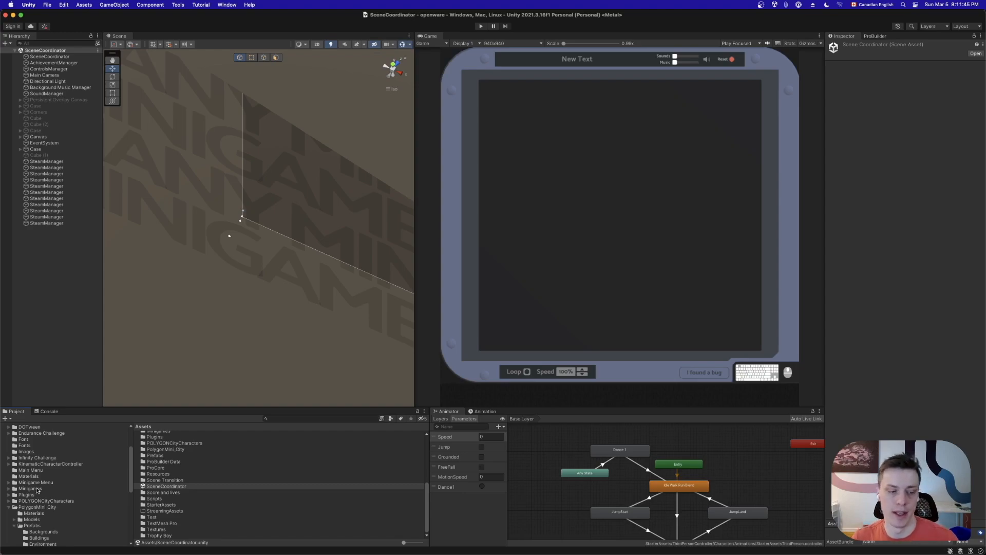
{"action": "left_click", "coordinate": [40, 489]}
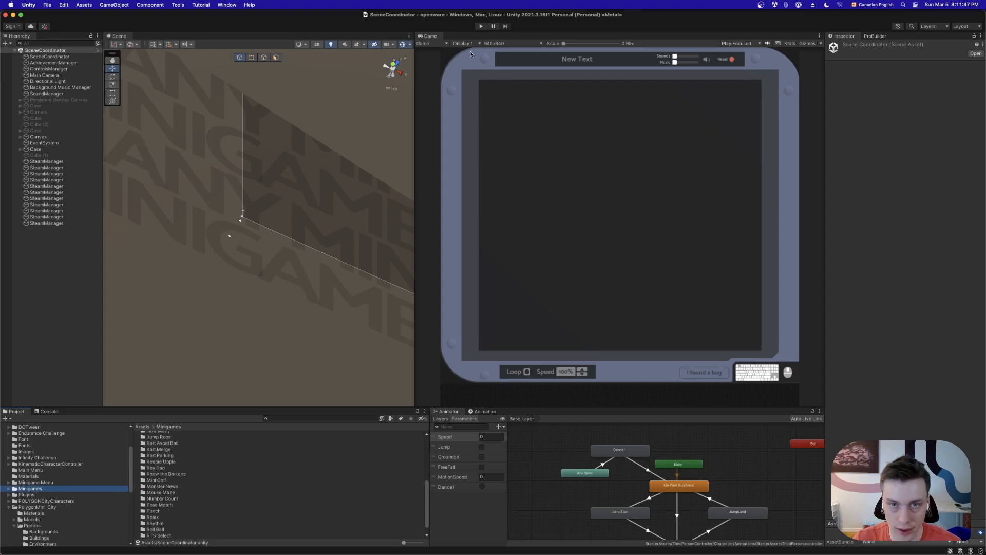
Run the game again, enter Practice mode and browse the list of minigames
{"action": "left_click", "coordinate": [480, 27]}
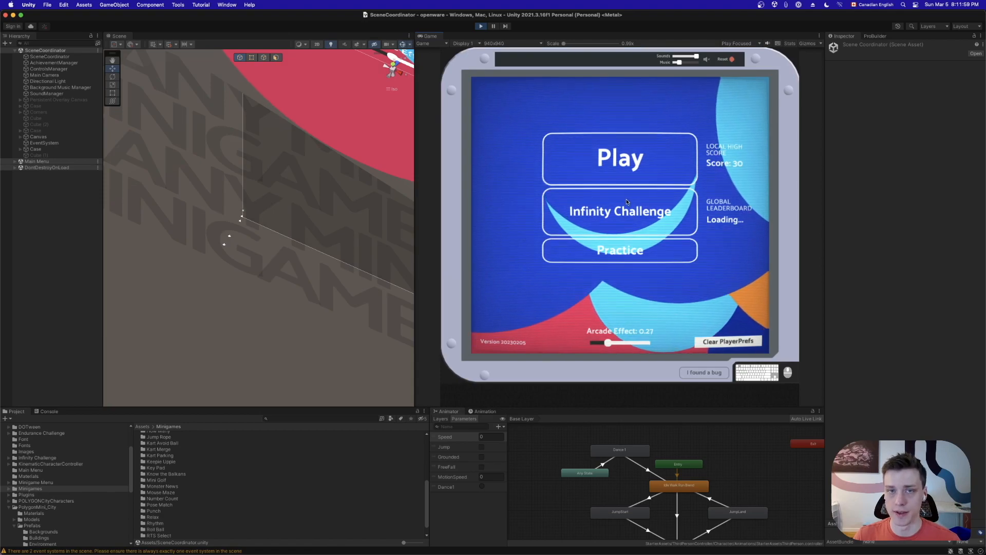
{"action": "left_click", "coordinate": [626, 251]}
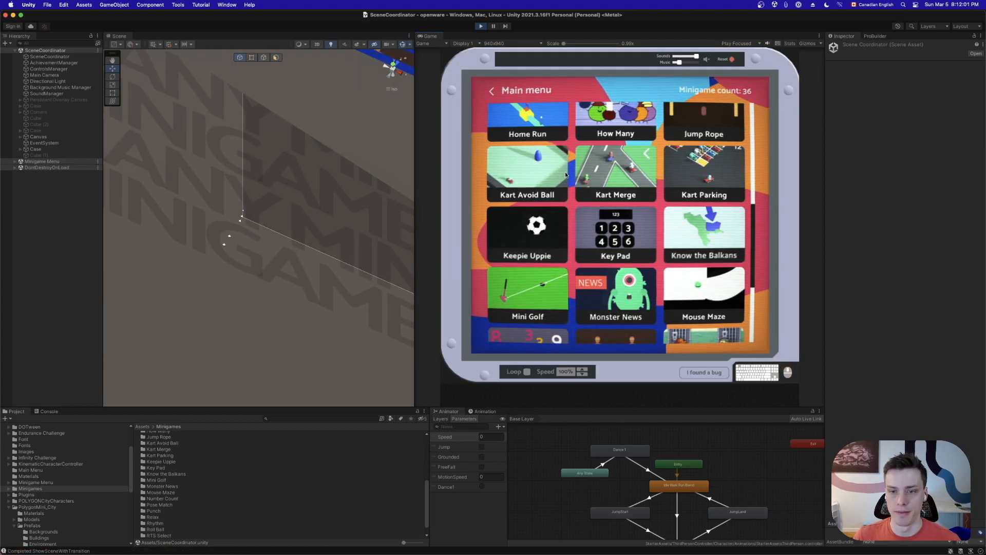
{"action": "scroll", "coordinate": [565, 172], "scroll_direction": "down", "scroll_amount": 5}
{"action": "scroll", "coordinate": [640, 205], "scroll_direction": "up", "scroll_amount": 3}
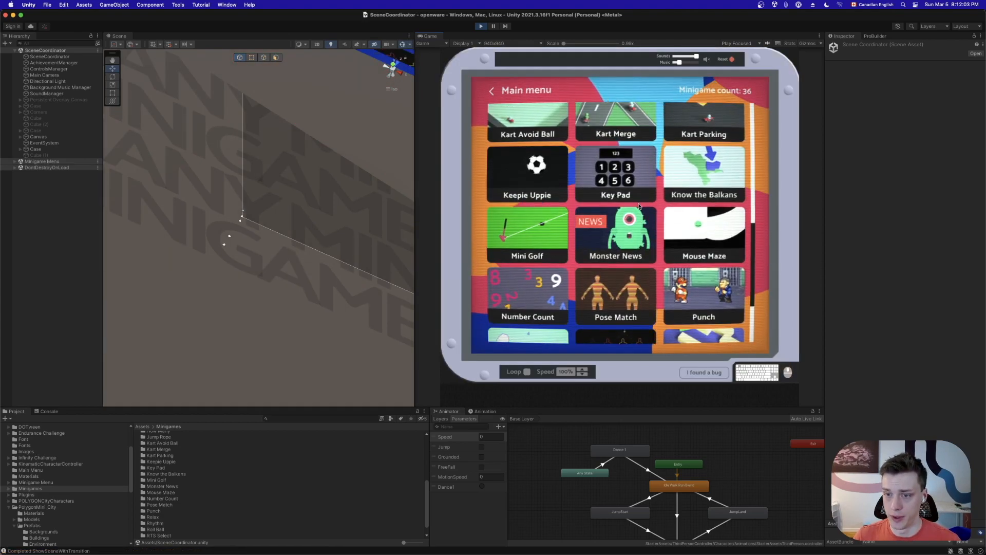
{"action": "scroll", "coordinate": [591, 181], "scroll_direction": "up", "scroll_amount": 2}
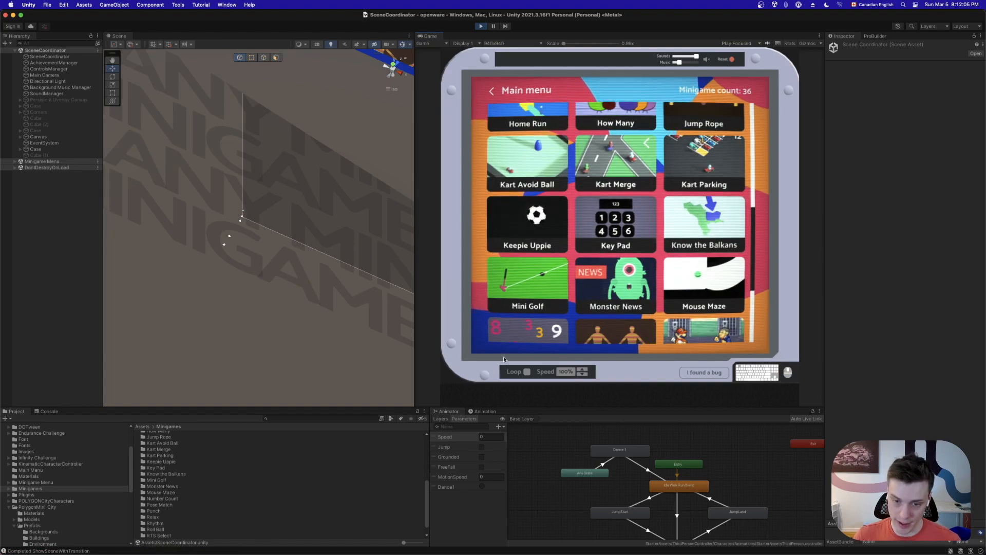
Practise Know the Balkans, answering Bulgaria for the first country and Bosnia and Herzegovina for the second
{"action": "left_click", "coordinate": [699, 226]}
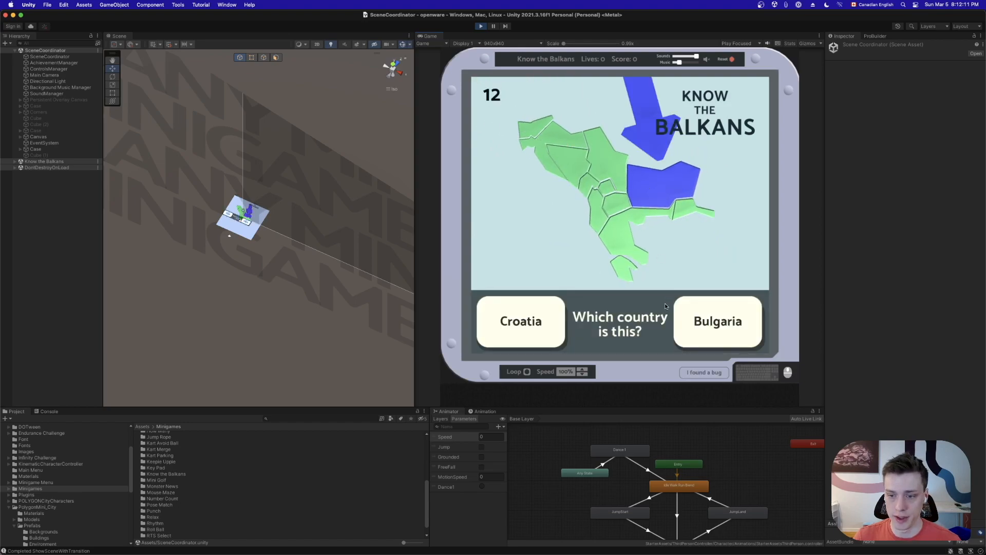
{"action": "left_click", "coordinate": [708, 322]}
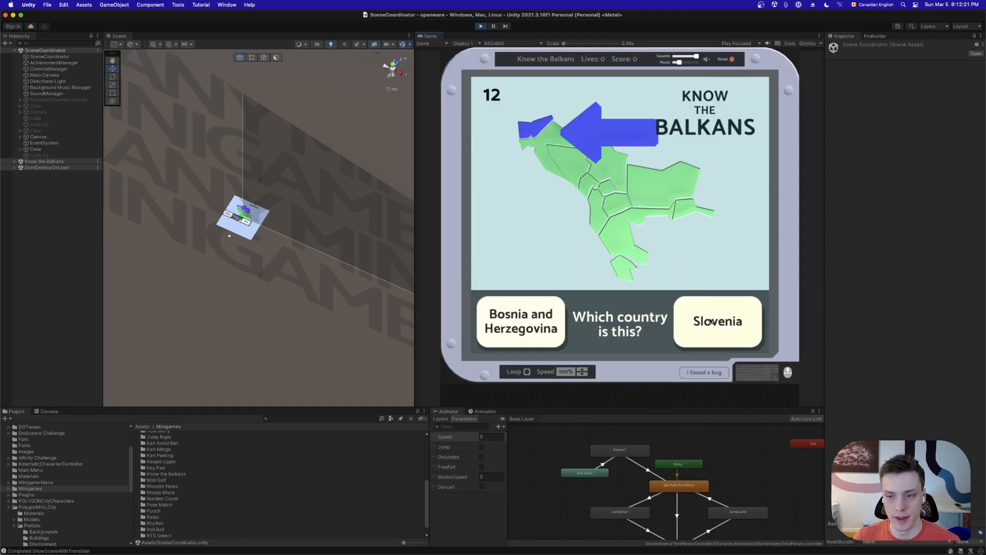
{"action": "left_click", "coordinate": [535, 329]}
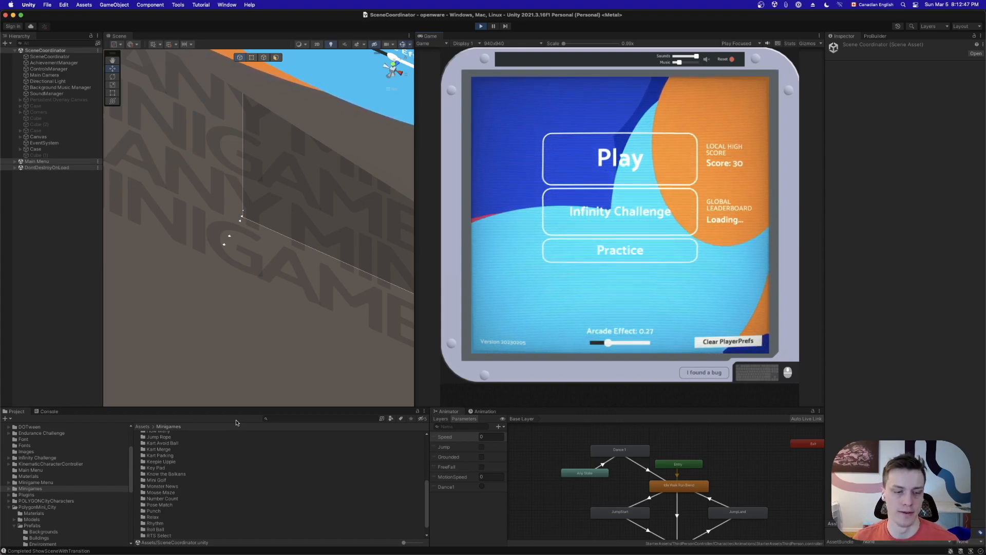
Collapse the PolygonMini_City folder and open the Overworld Movement Test scene from the Test/Overworld folder
{"action": "scroll", "coordinate": [106, 480], "scroll_direction": "down", "scroll_amount": 2}
{"action": "scroll", "coordinate": [106, 480], "scroll_direction": "down", "scroll_amount": 3}
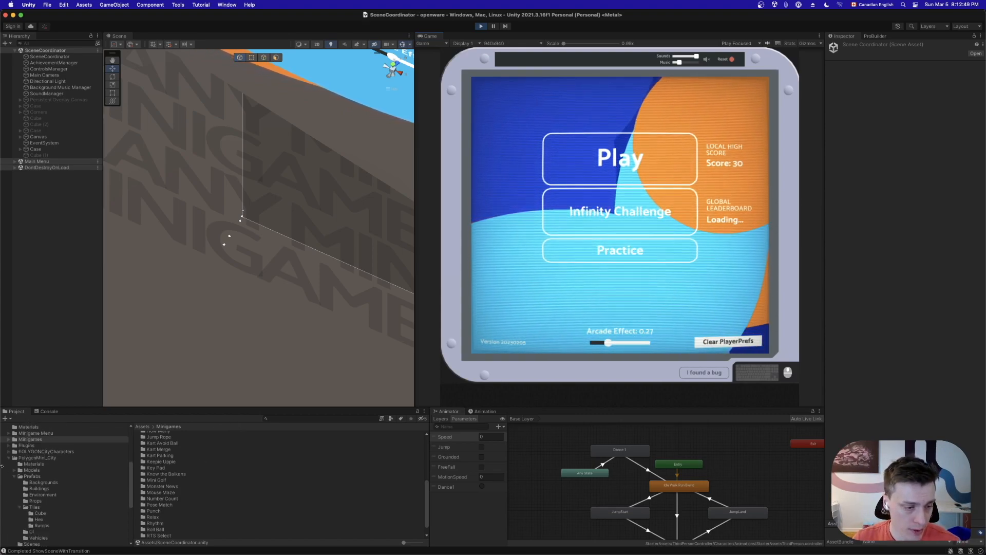
{"action": "left_click", "coordinate": [8, 458]}
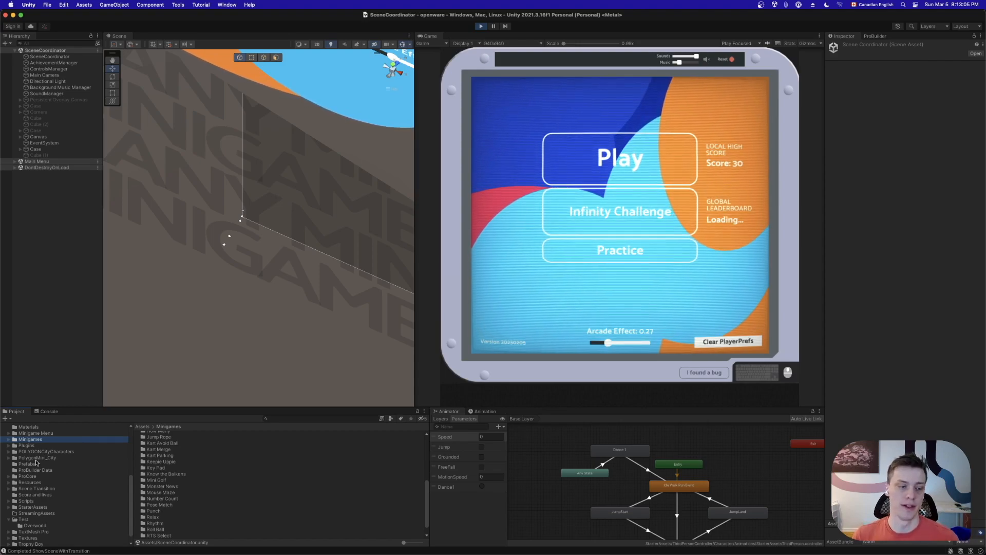
{"action": "scroll", "coordinate": [51, 509], "scroll_direction": "down", "scroll_amount": 1}
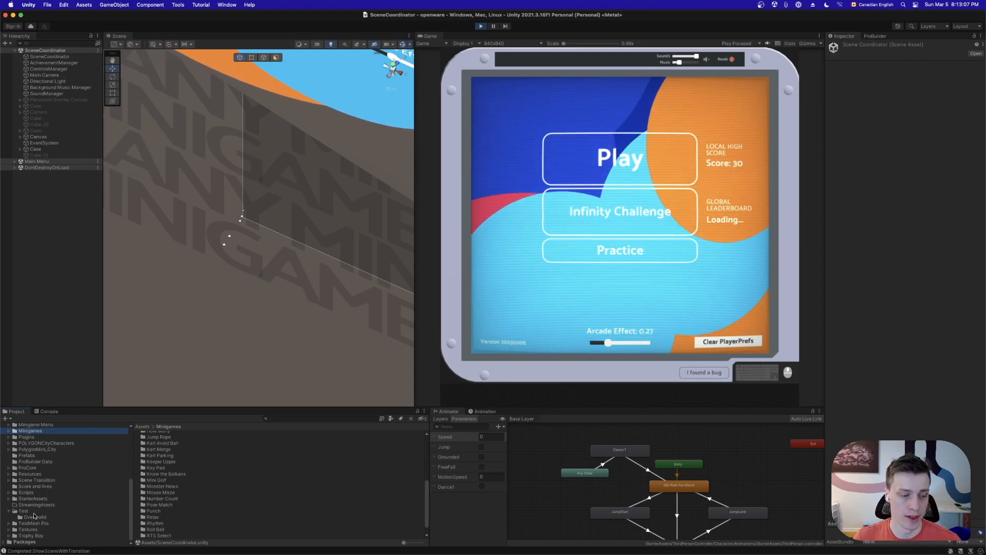
{"action": "left_click", "coordinate": [35, 519]}
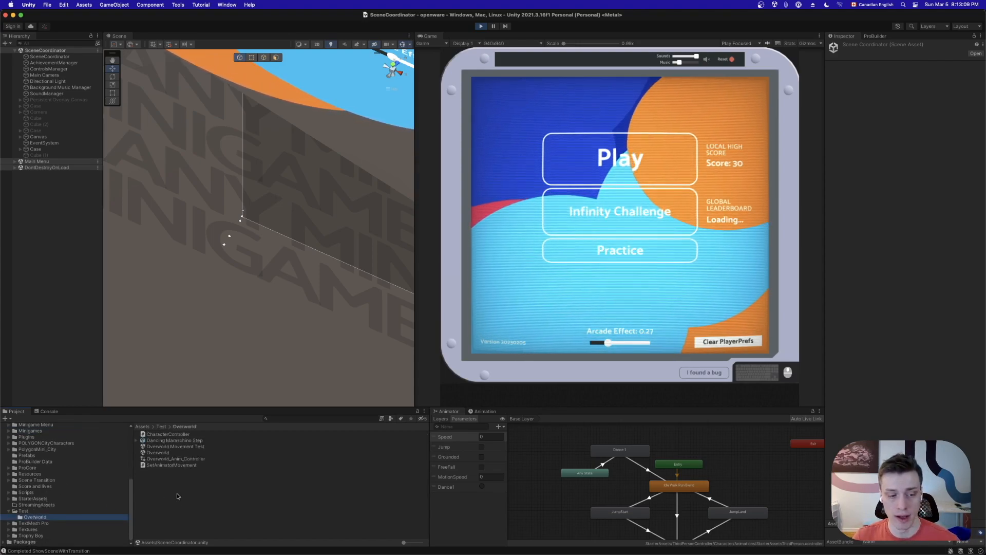
{"action": "double_click", "coordinate": [165, 447]}
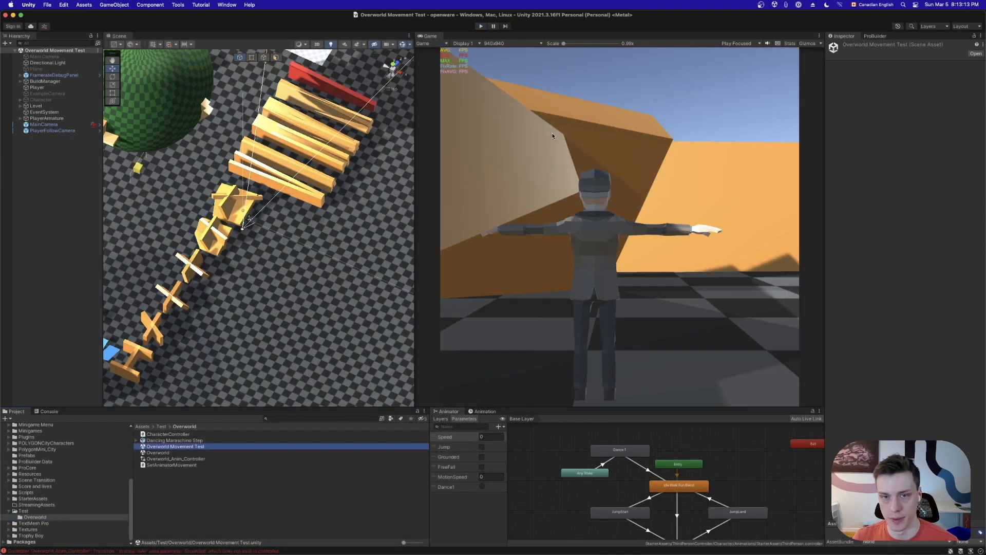
Run the Overworld Movement Test scene and make the character walk, turn and jump around the level
{"action": "left_click", "coordinate": [480, 26]}
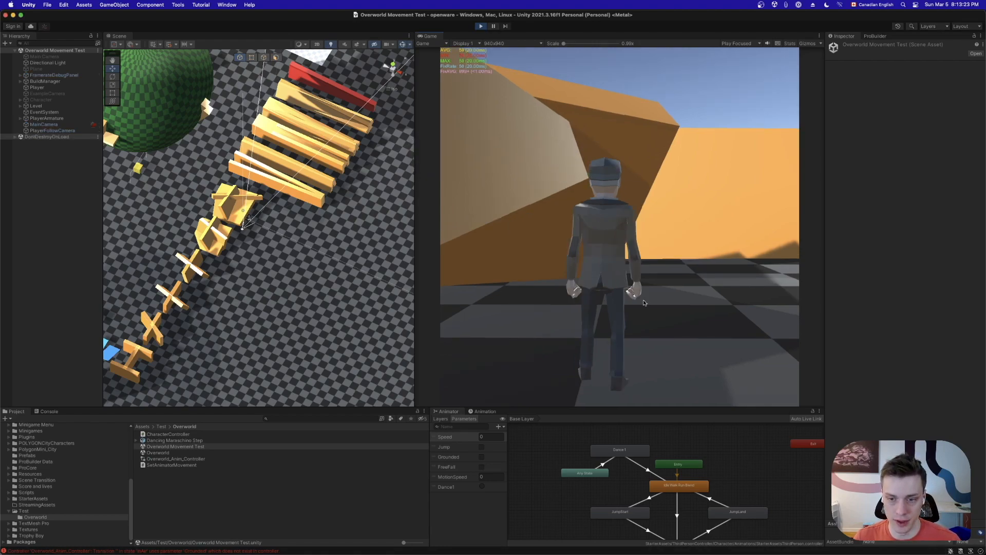
{"action": "left_click", "coordinate": [643, 300]}
{"action": "key", "text": "d"}
{"action": "key", "text": "w"}
{"action": "key", "text": "s"}
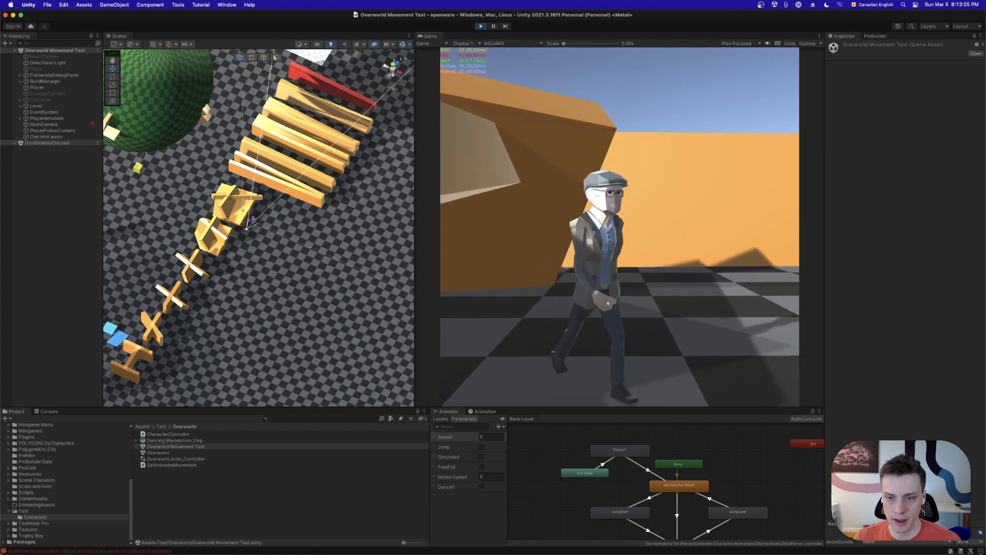
{"action": "key", "text": "d"}
{"action": "key", "text": "w"}
{"action": "key", "text": "space"}
{"action": "key", "text": "d"}
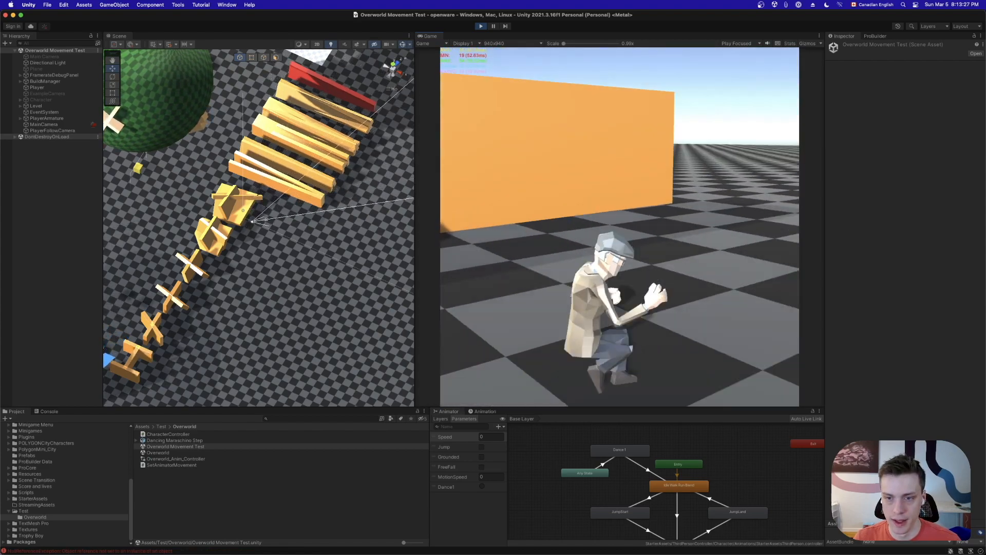
{"action": "key", "text": "s"}
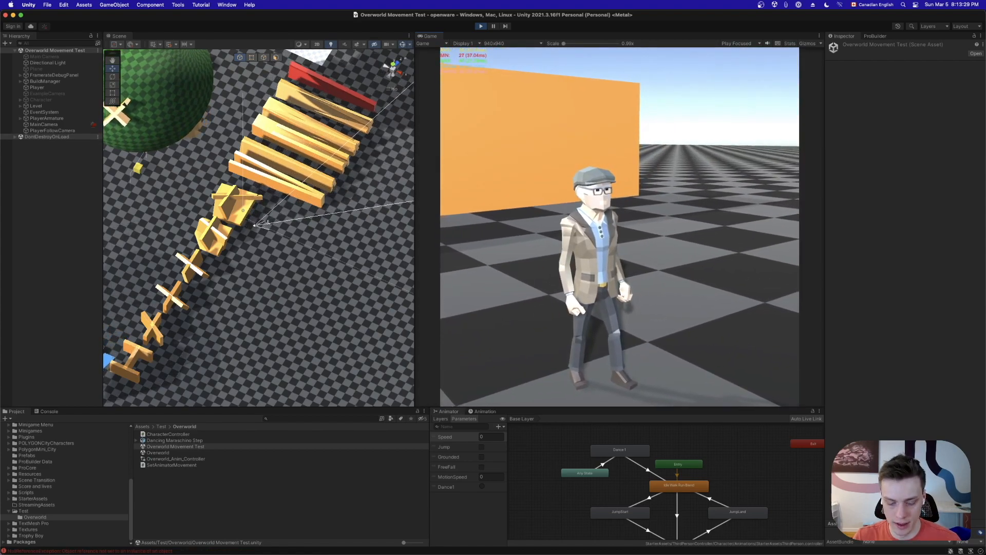
Pause the game and expand PlayerArmature down to the character models under Character Model and Animator
{"action": "key", "text": "super+shift+p"}
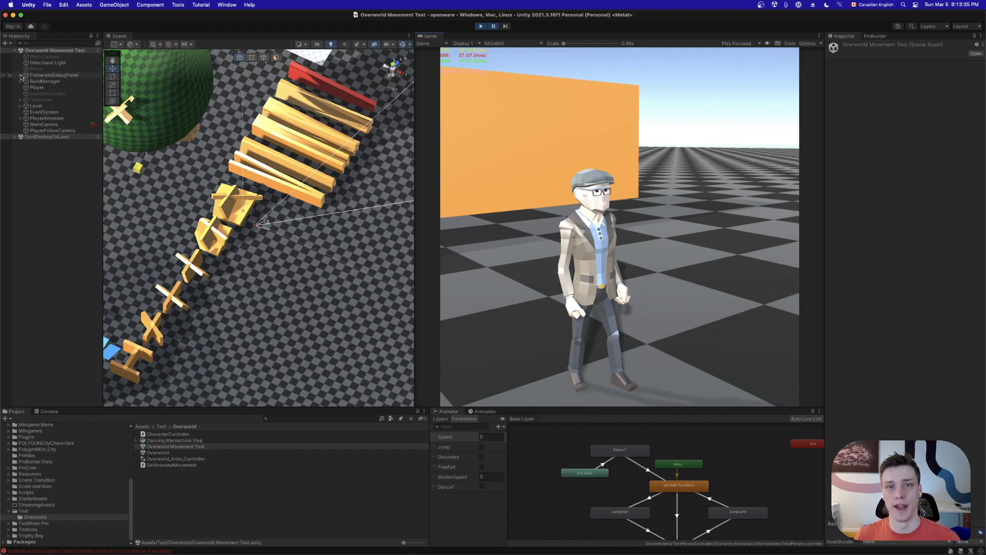
{"action": "left_click", "coordinate": [21, 118]}
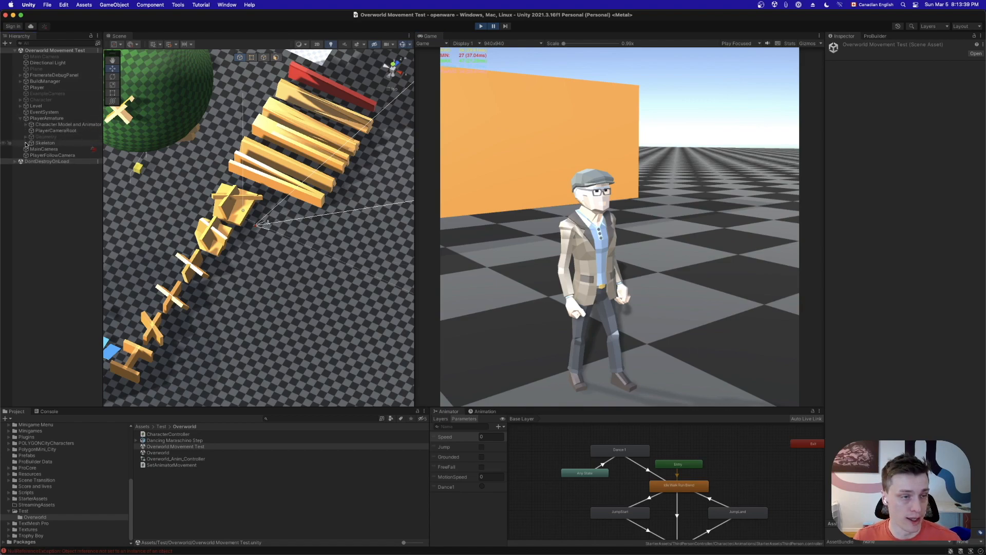
{"action": "left_click", "coordinate": [26, 143]}
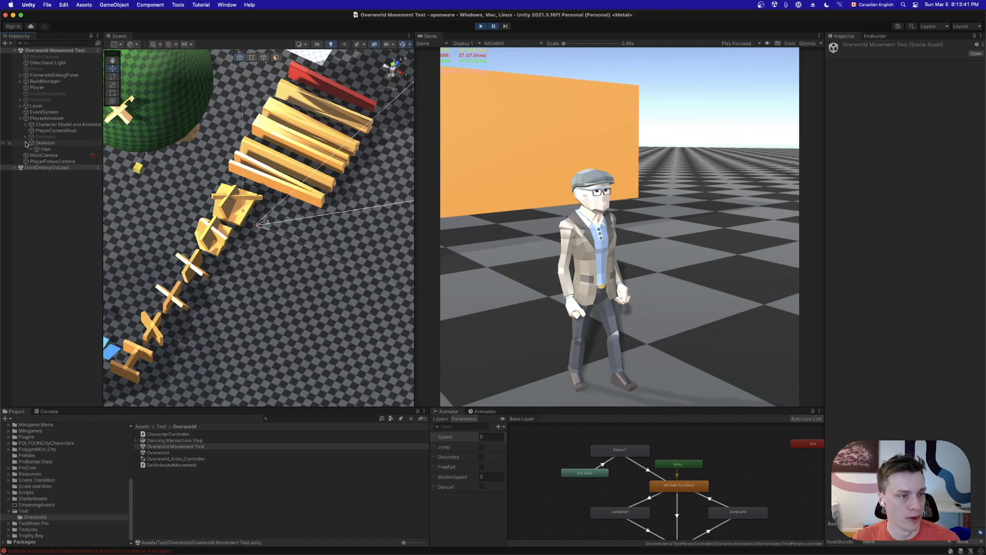
{"action": "left_click", "coordinate": [26, 143]}
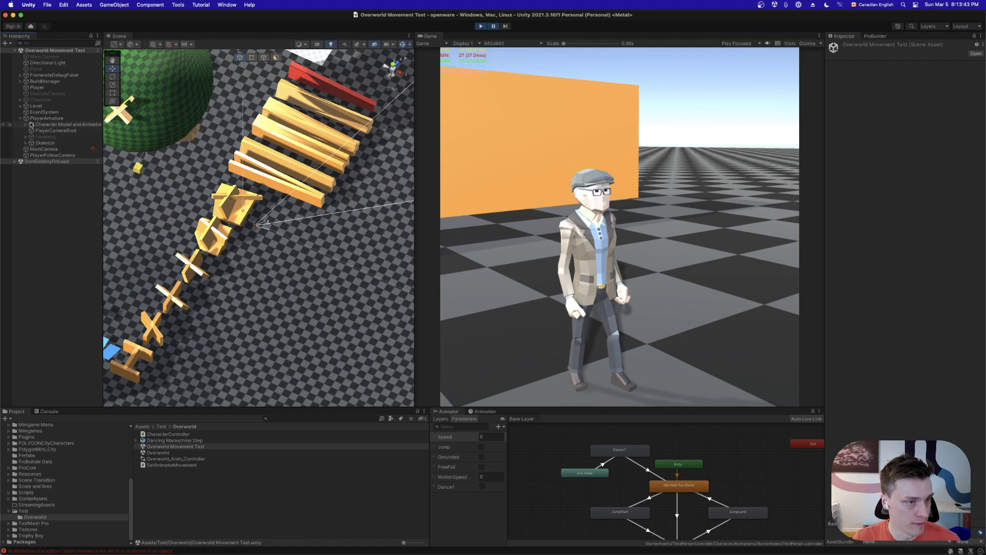
{"action": "left_click", "coordinate": [27, 124]}
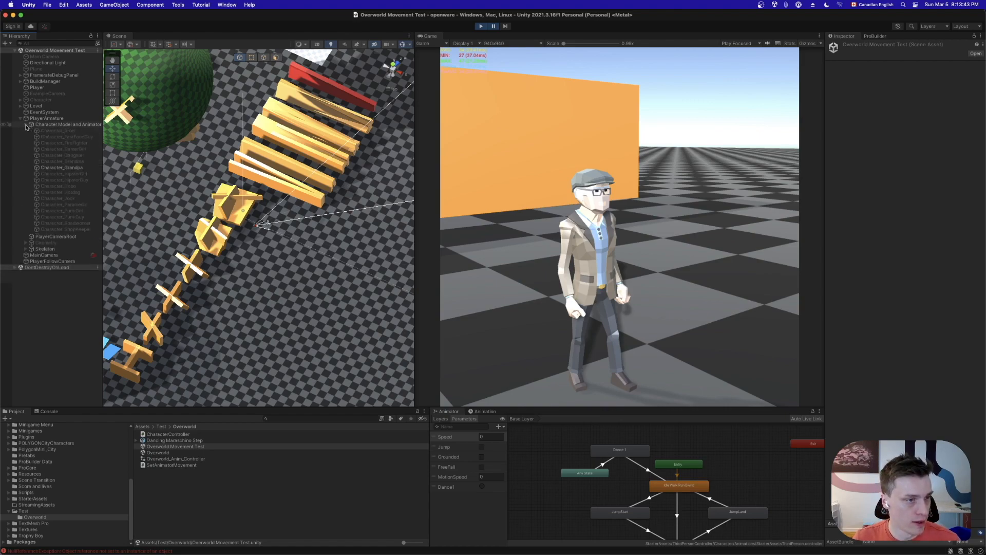
Deactivate the Character_Grandpa model and activate Character_Grandma in its place
{"action": "left_click", "coordinate": [58, 167]}
{"action": "left_click", "coordinate": [845, 47]}
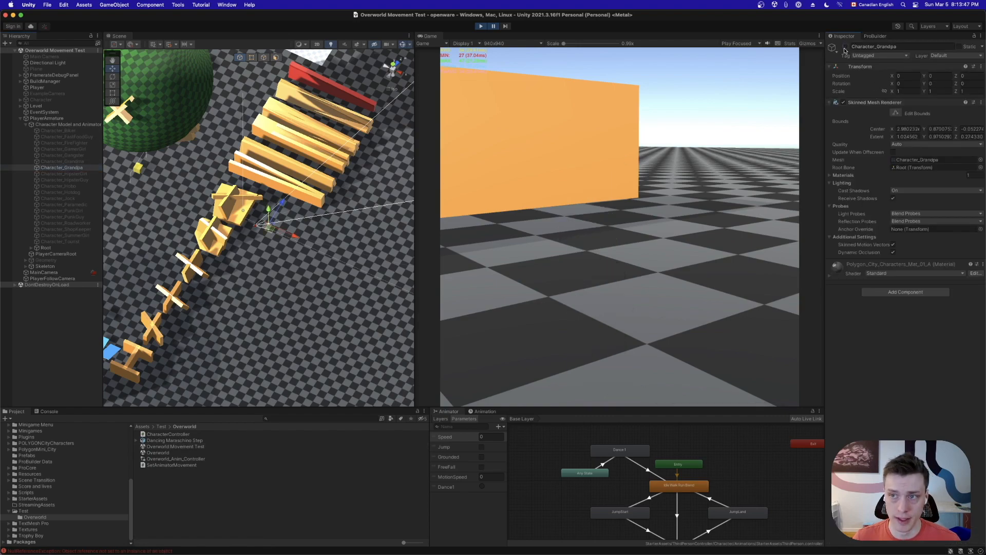
{"action": "left_click", "coordinate": [81, 161]}
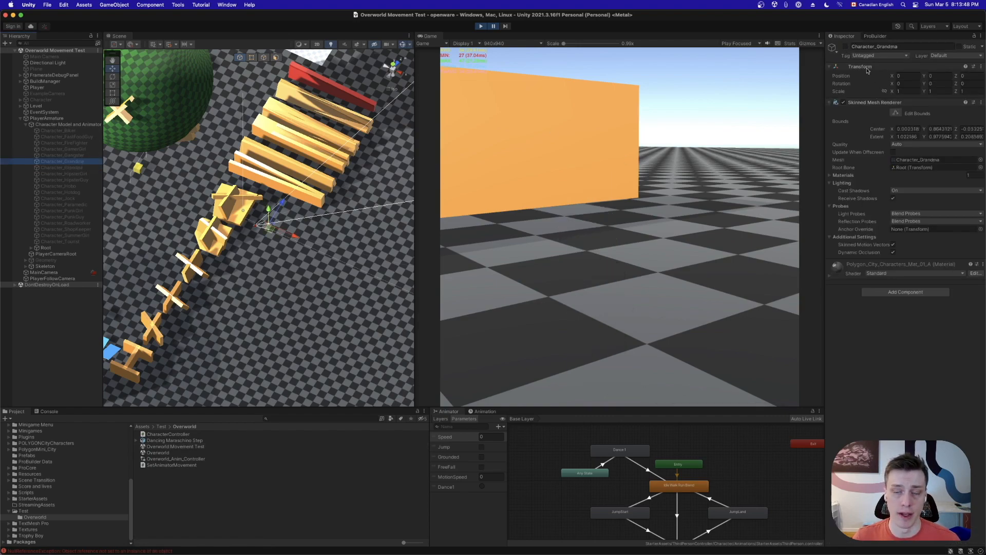
{"action": "left_click", "coordinate": [845, 47]}
{"action": "left_click", "coordinate": [845, 47]}
{"action": "left_click", "coordinate": [844, 48]}
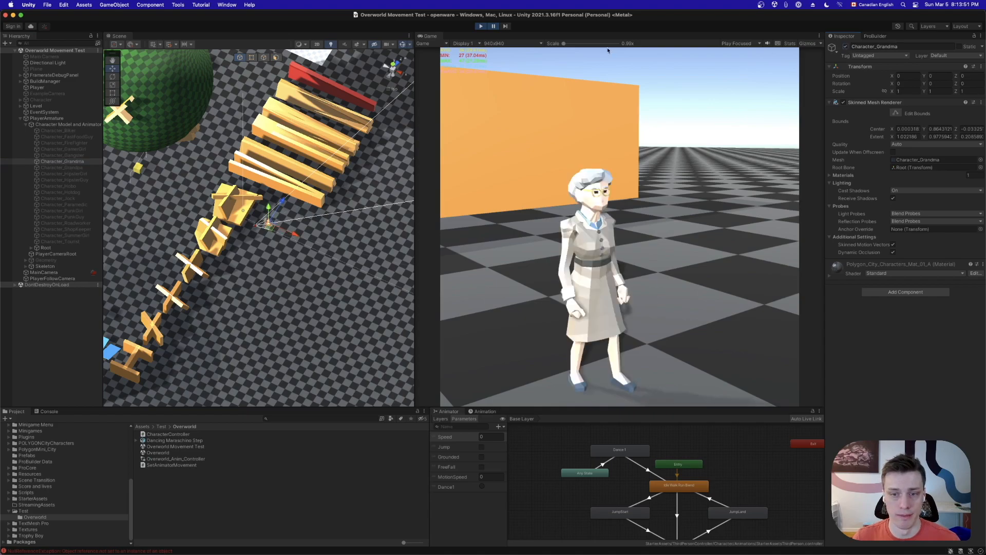
Resume the game, walk the grandma character around the checkered floor, and stop the run
{"action": "left_click", "coordinate": [493, 26]}
{"action": "left_click", "coordinate": [597, 238]}
{"action": "key", "text": "d"}
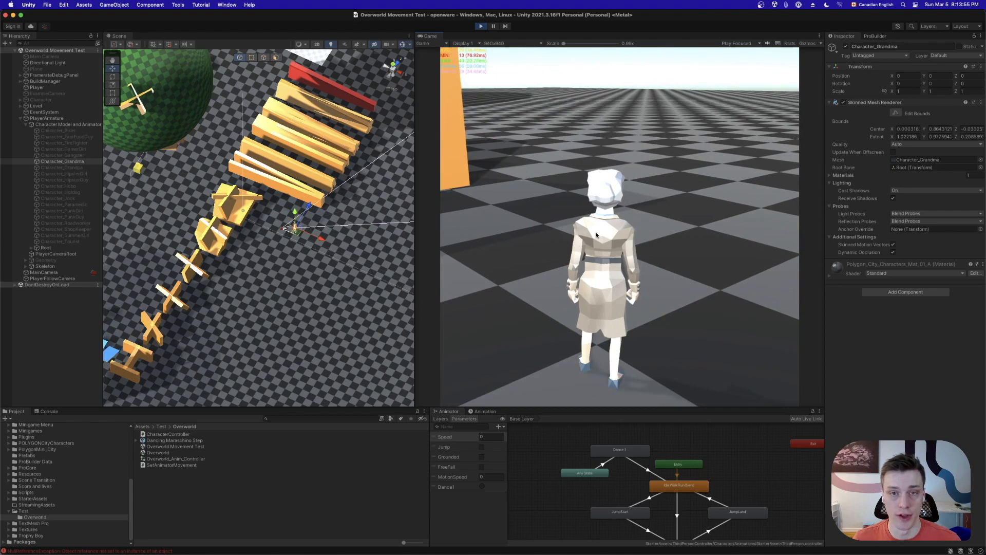
{"action": "key", "text": "s"}
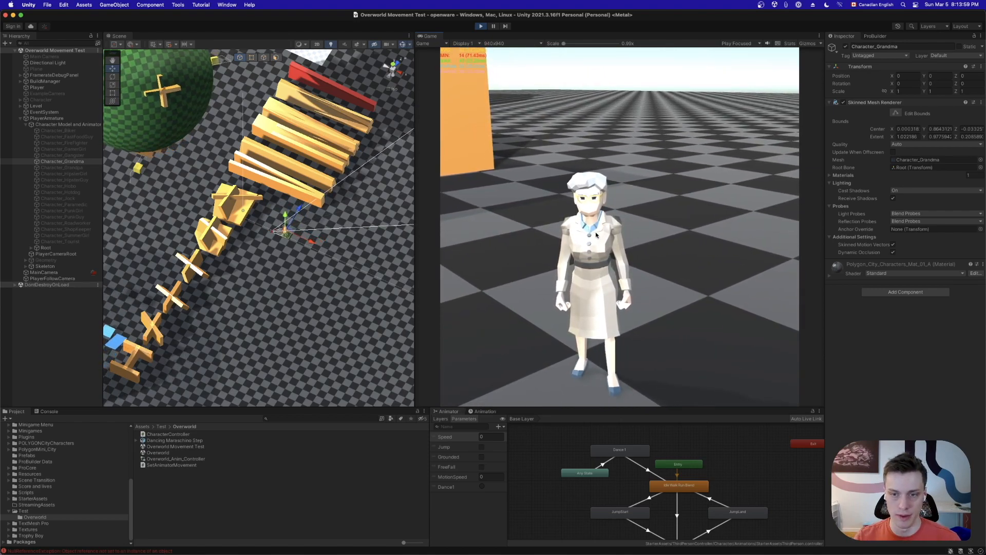
{"action": "left_click", "coordinate": [481, 26]}
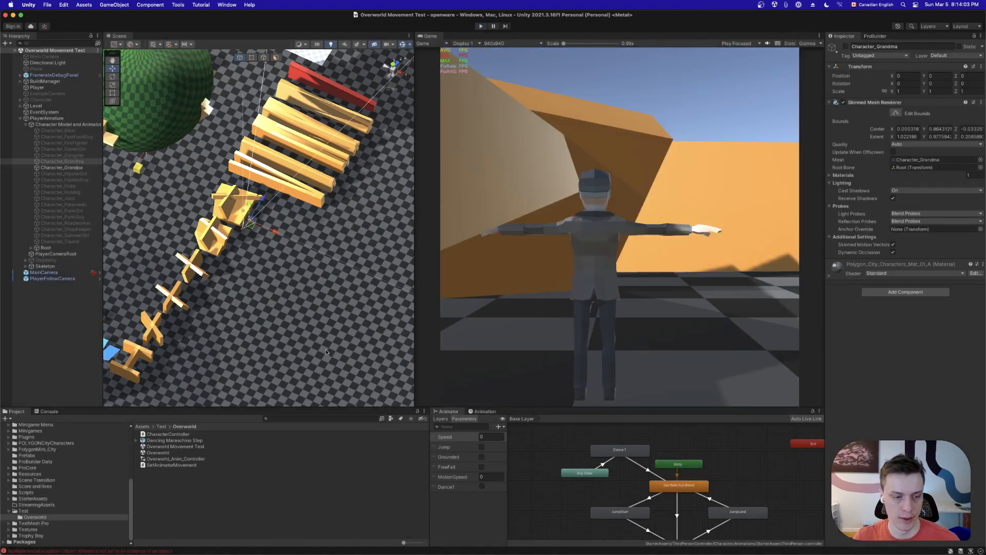
Open and run the Overworld scene, walk the character along the road and trigger its first dance
{"action": "double_click", "coordinate": [159, 453]}
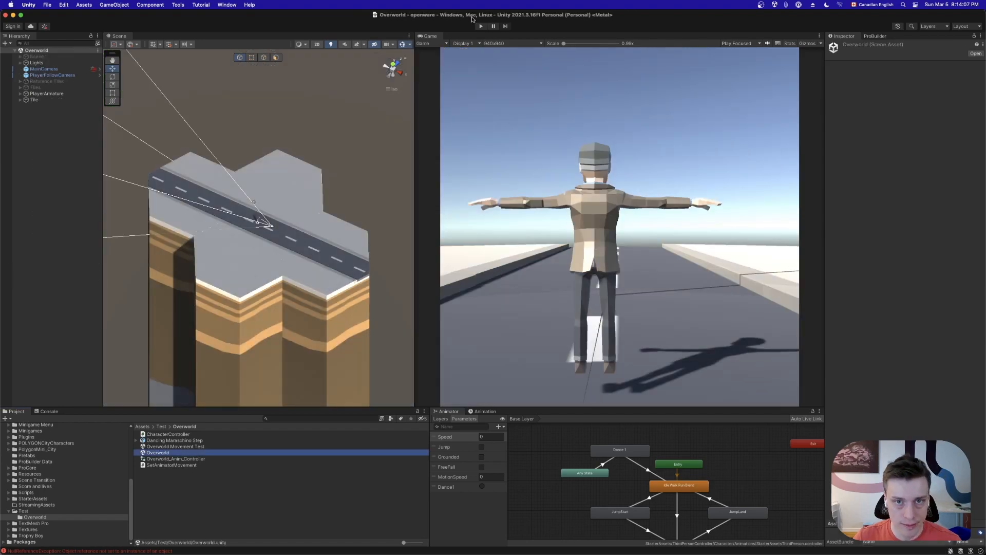
{"action": "left_click", "coordinate": [480, 26]}
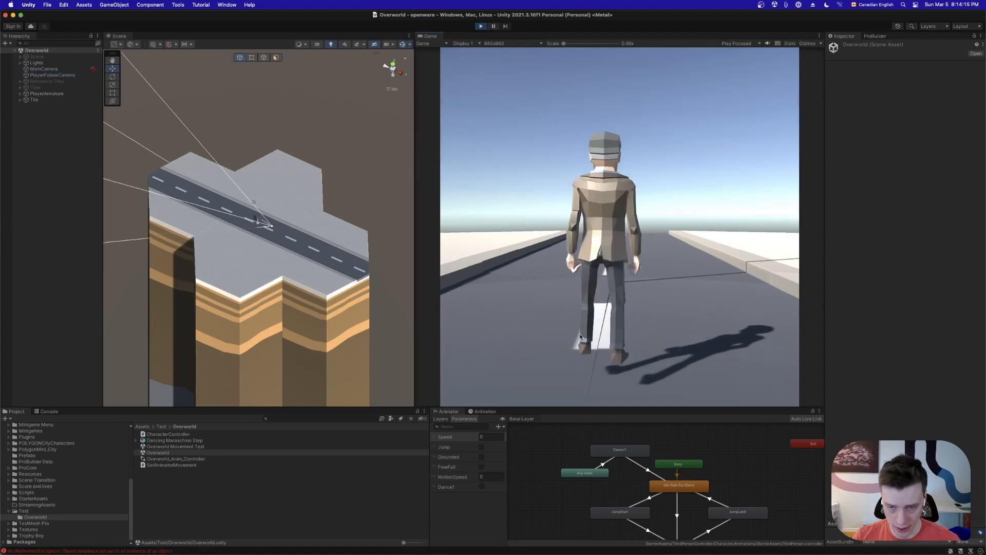
{"action": "left_click", "coordinate": [639, 352]}
{"action": "key", "text": "w"}
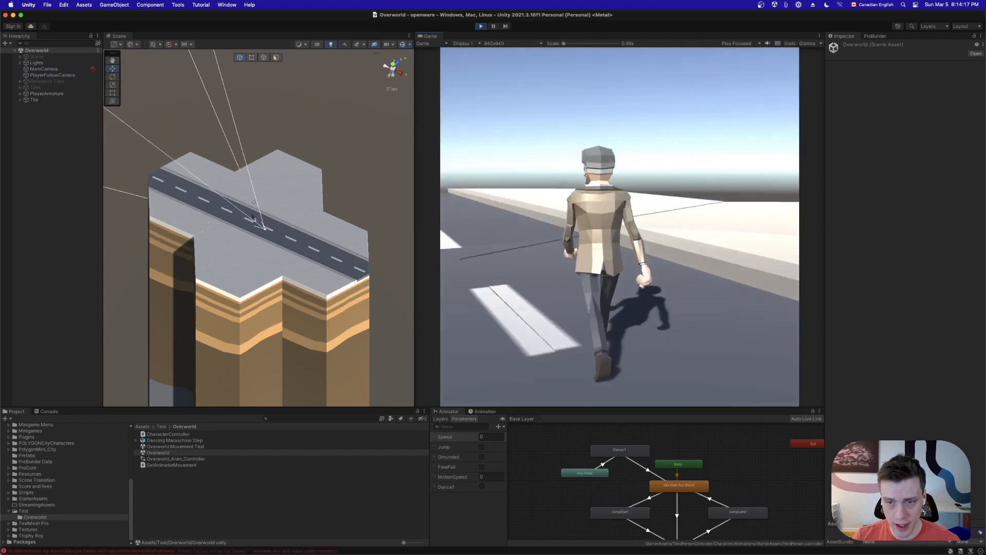
{"action": "key", "text": "s"}
{"action": "key", "text": "d"}
{"action": "key", "text": "1"}
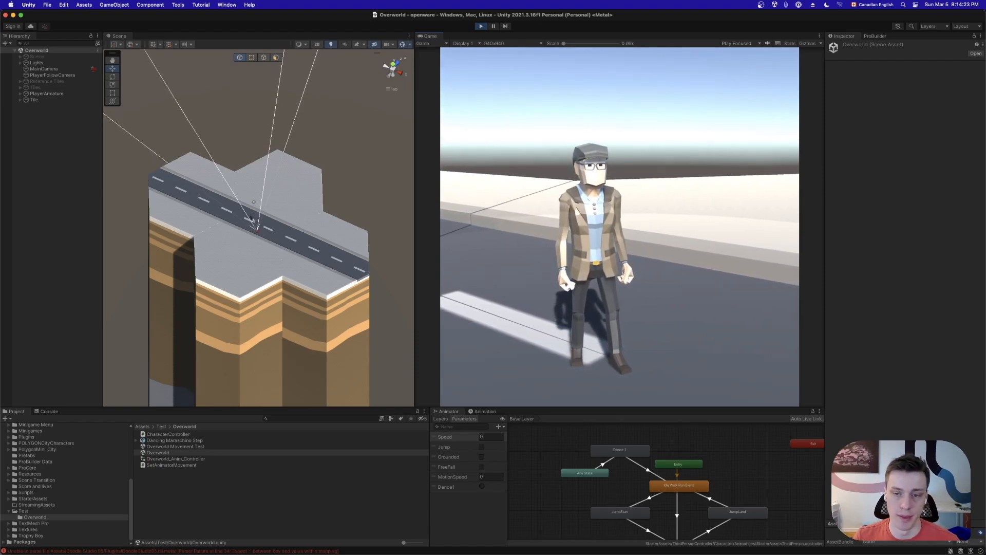
{"action": "key", "text": "w"}
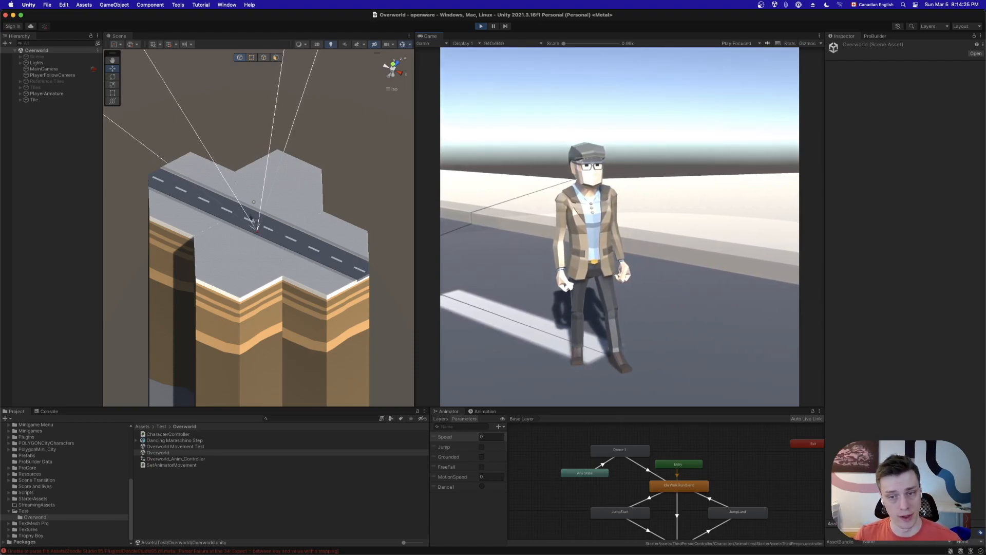
{"action": "key", "text": "s"}
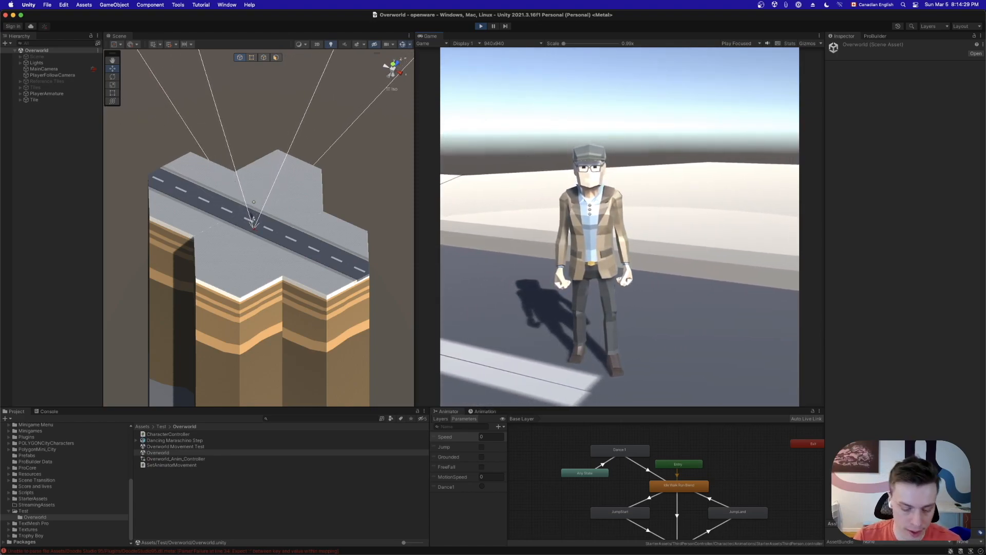
Make the Animator area taller, inspect the movement and jump states, and select the Dance 1 state
{"action": "left_click_drag", "start_coordinate": [629, 408], "coordinate": [628, 345]}
{"action": "scroll", "coordinate": [562, 391], "scroll_direction": "up", "scroll_amount": 5}
{"action": "scroll", "coordinate": [662, 442], "scroll_direction": "down", "scroll_amount": 4}
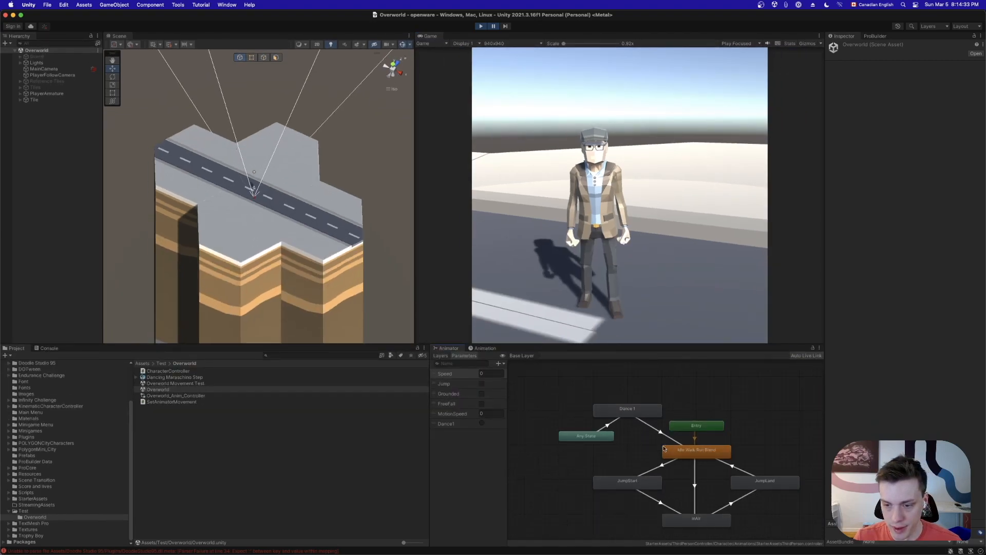
{"action": "left_click_drag", "start_coordinate": [589, 444], "coordinate": [805, 535]}
{"action": "scroll", "coordinate": [685, 487], "scroll_direction": "up", "scroll_amount": 3}
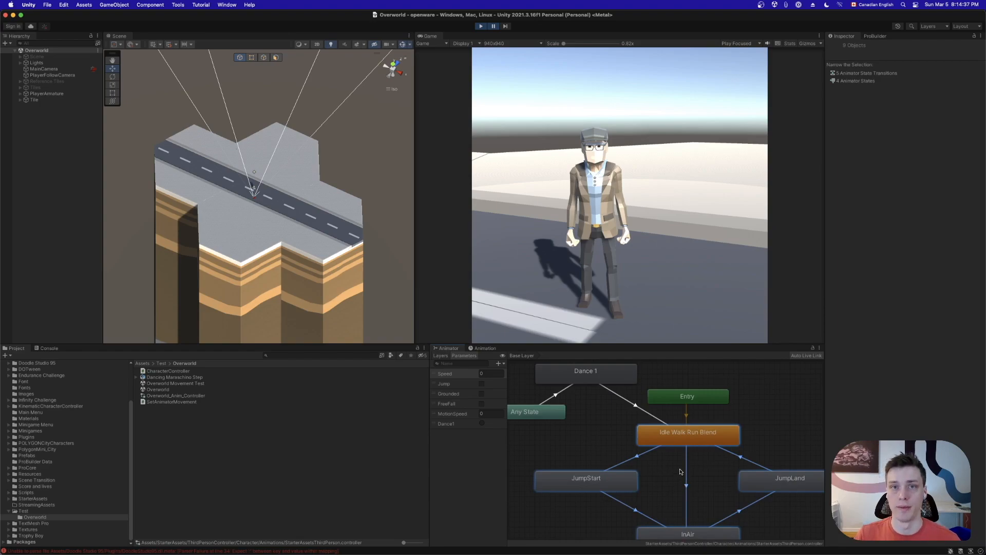
{"action": "scroll", "coordinate": [683, 475], "scroll_direction": "down", "scroll_amount": 1}
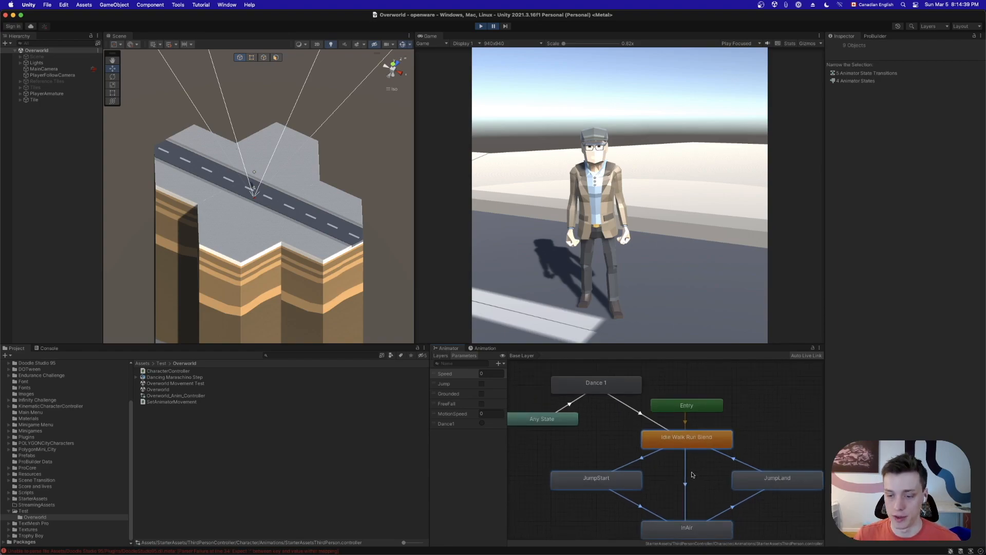
{"action": "scroll", "coordinate": [688, 494], "scroll_direction": "down", "scroll_amount": 2}
{"action": "left_click", "coordinate": [616, 404]}
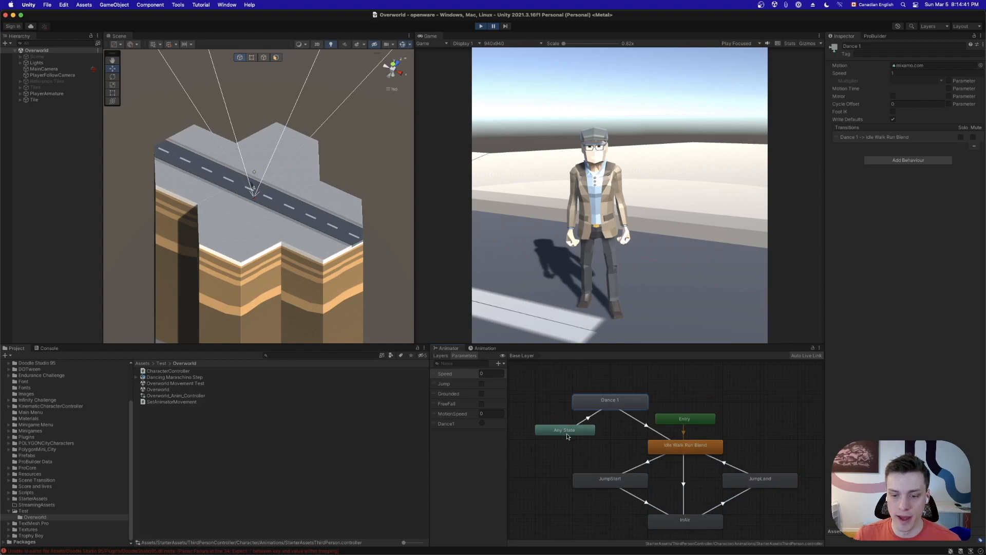
Resume the game, trigger the character's dance and run it in all directions around the road tile
{"action": "left_click", "coordinate": [493, 26]}
{"action": "key", "text": "1"}
{"action": "key", "text": "a"}
{"action": "key", "text": "d"}
{"action": "key", "text": "s"}
{"action": "key", "text": "d"}
{"action": "key", "text": "w"}
{"action": "key", "text": "d"}
{"action": "key", "text": "1"}
{"action": "key", "text": "s"}
{"action": "key", "text": "a"}
{"action": "key", "text": "w"}
{"action": "key", "text": "d"}
{"action": "key", "text": "s"}
{"action": "key", "text": "a"}
{"action": "key", "text": "w"}
{"action": "key", "text": "d"}
{"action": "key", "text": "s"}
{"action": "key", "text": "a"}
{"action": "key", "text": "w"}
{"action": "key", "text": "d"}
{"action": "key", "text": "w"}
{"action": "key", "text": "d"}
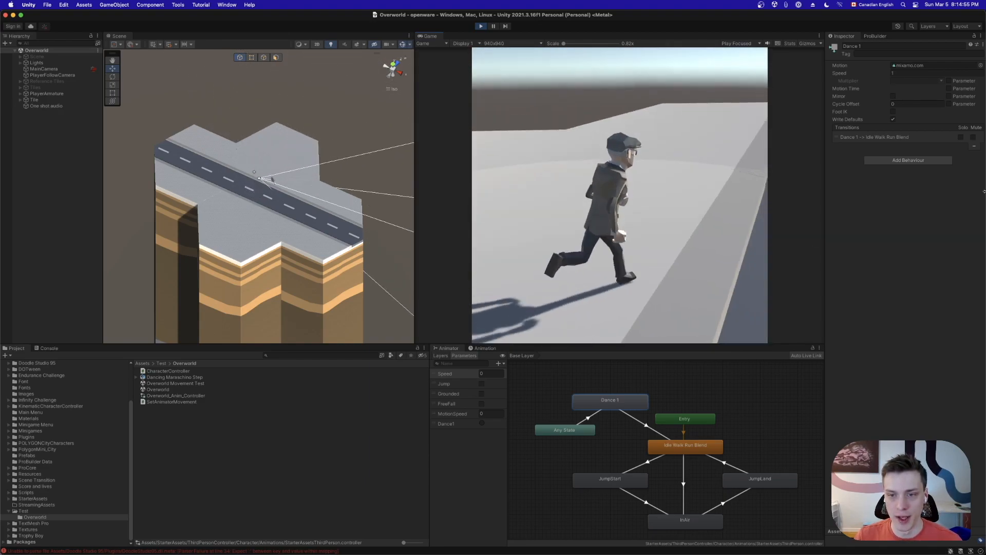
{"action": "key", "text": "w"}
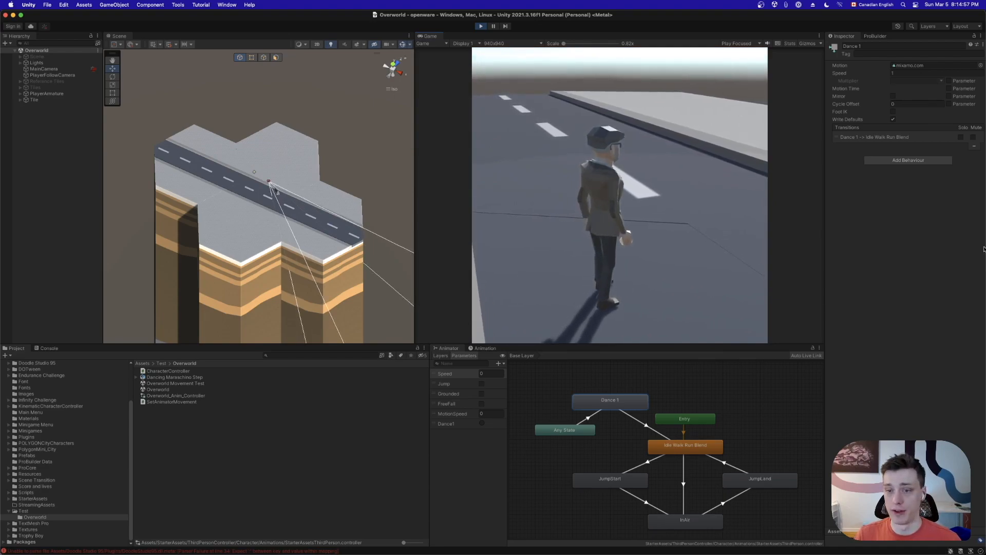
{"action": "key", "text": "w"}
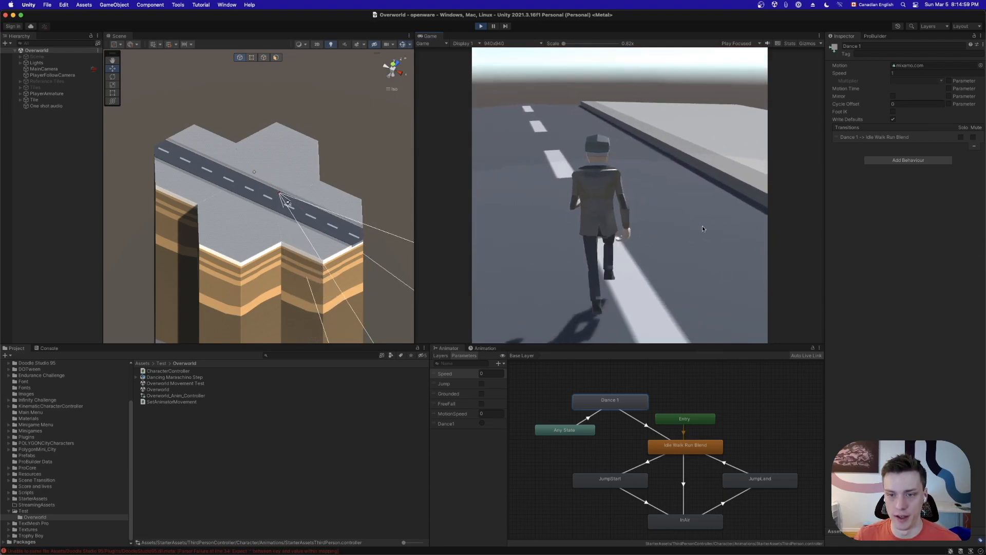
{"action": "key", "text": "a"}
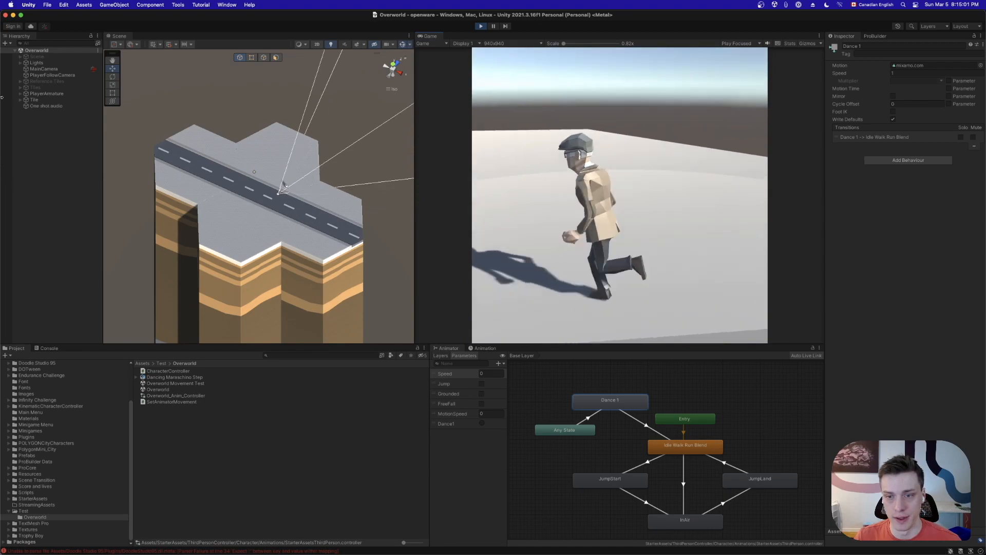
{"action": "key", "text": "w"}
{"action": "key", "text": "w"}
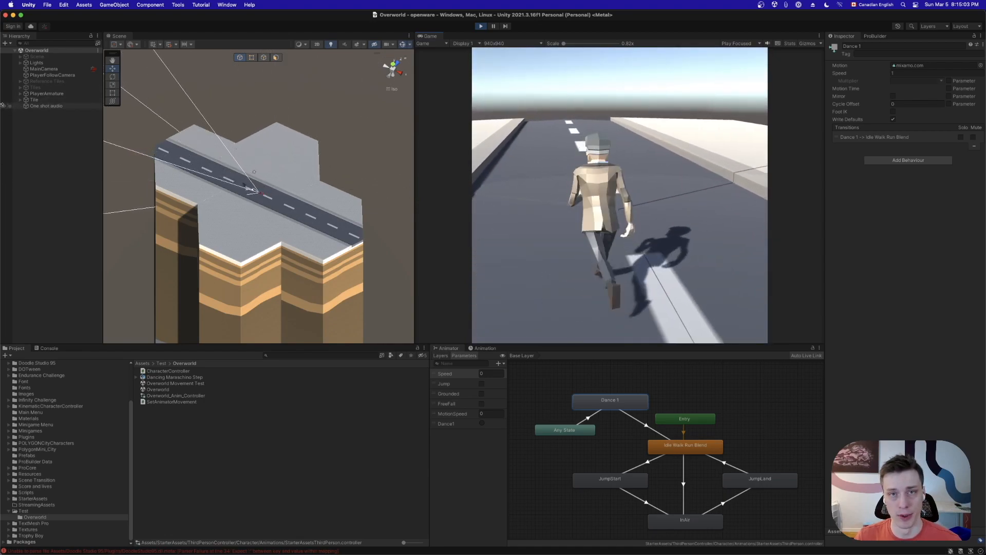
Run the character back and forth across the road and along the sidewalks of the tile, turning in different directions
{"action": "key", "text": "s"}
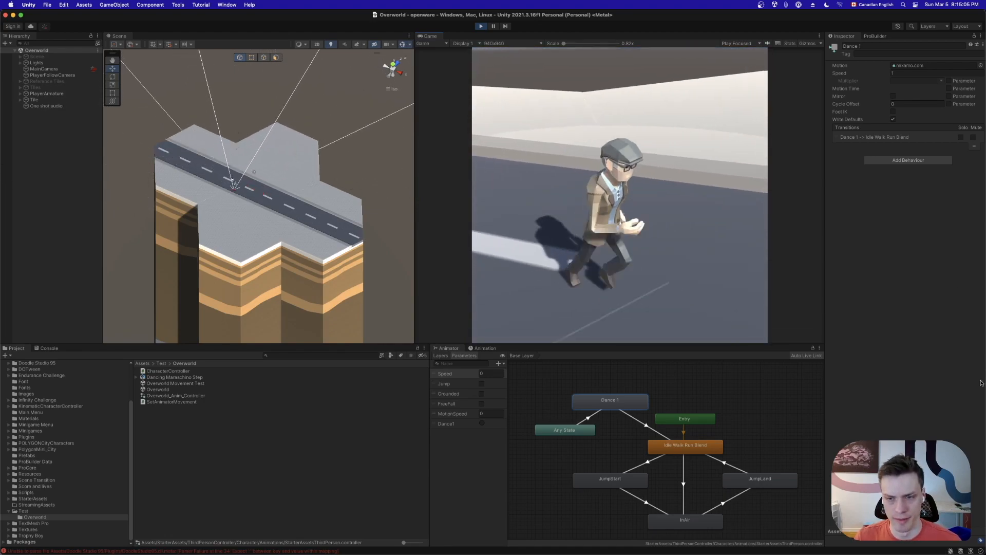
{"action": "key", "text": "w"}
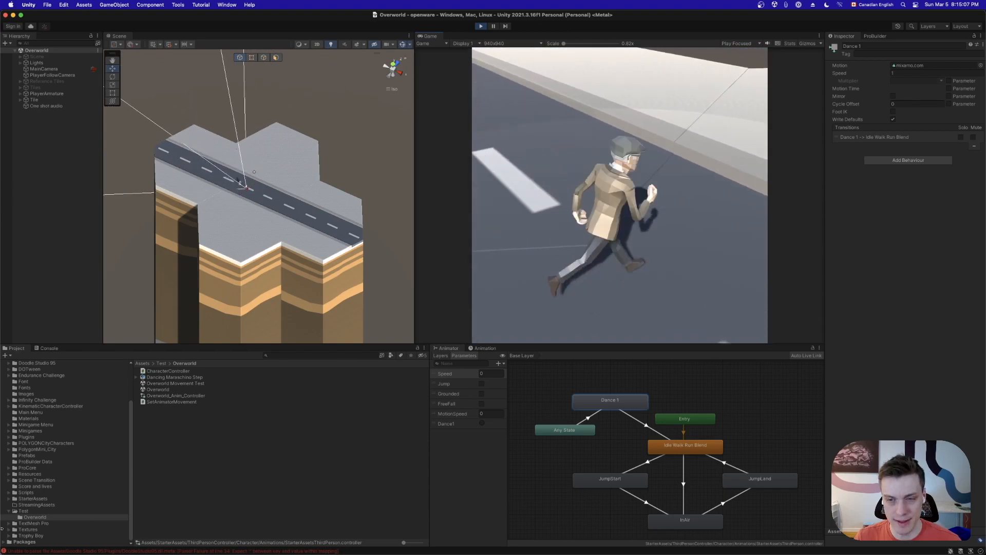
{"action": "key", "text": "w"}
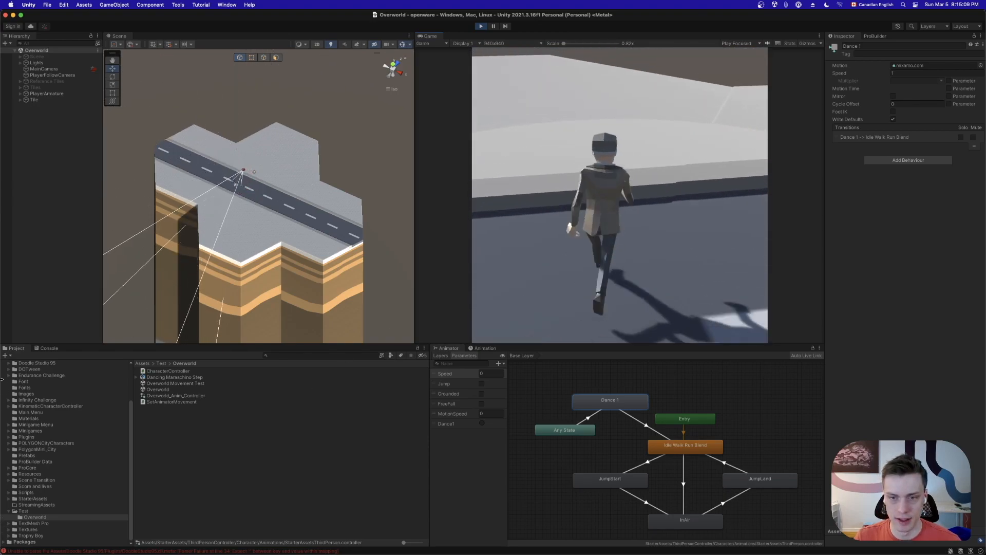
{"action": "key", "text": "w"}
{"action": "key", "text": "a"}
{"action": "key", "text": "w"}
{"action": "key", "text": "d"}
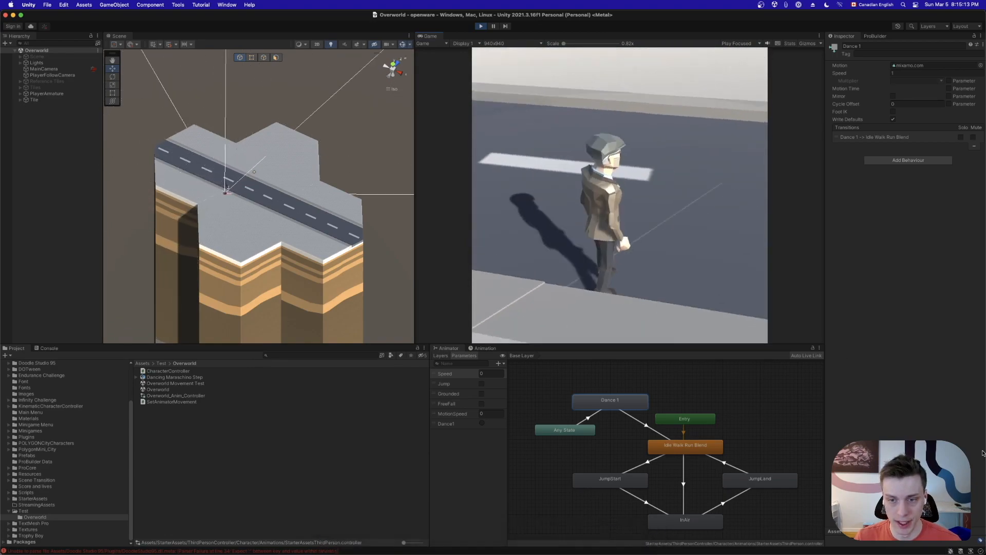
{"action": "key", "text": "w"}
{"action": "key", "text": "s"}
{"action": "key", "text": "d"}
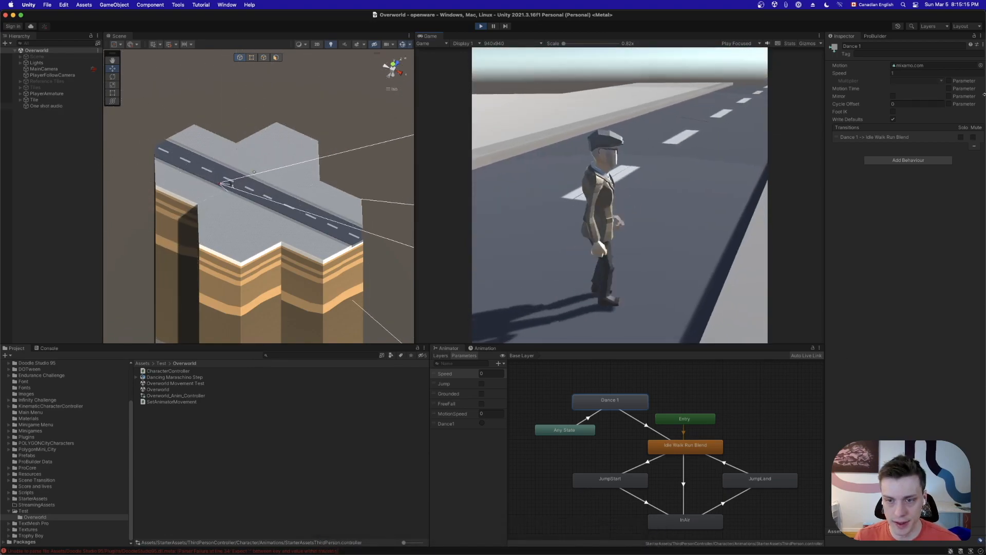
{"action": "key", "text": "w"}
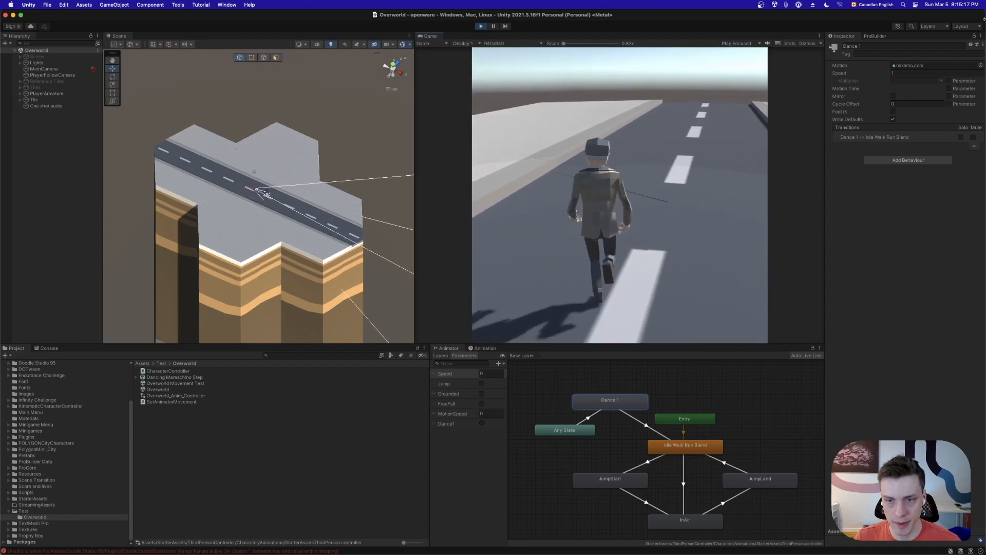
{"action": "key", "text": "a"}
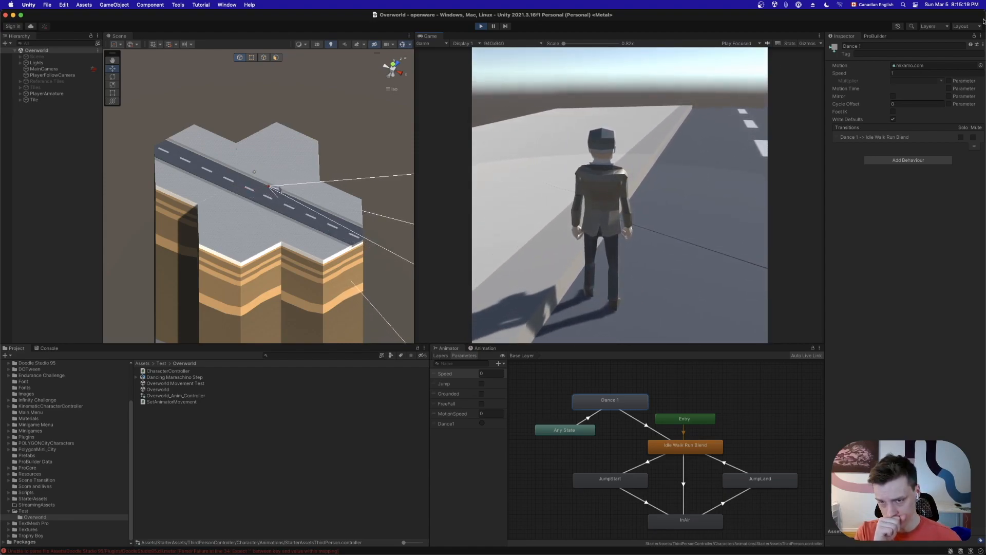
{"action": "key", "text": "w"}
{"action": "key", "text": "d"}
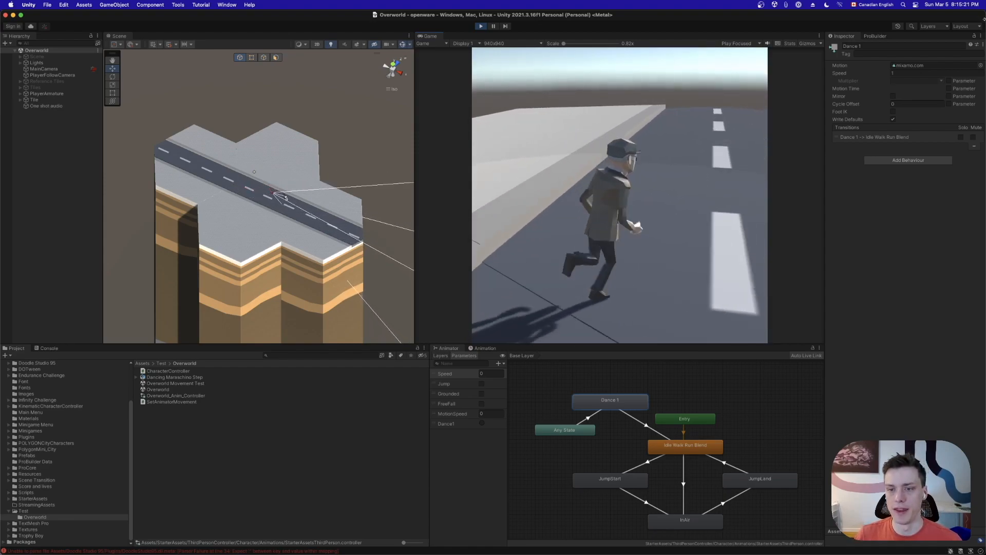
{"action": "key", "text": "a"}
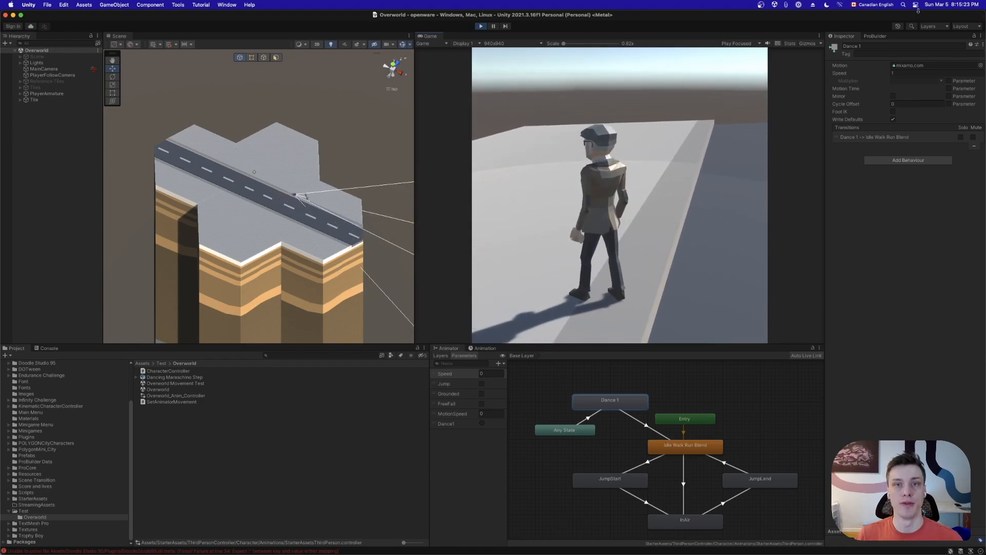
{"action": "key", "text": "a"}
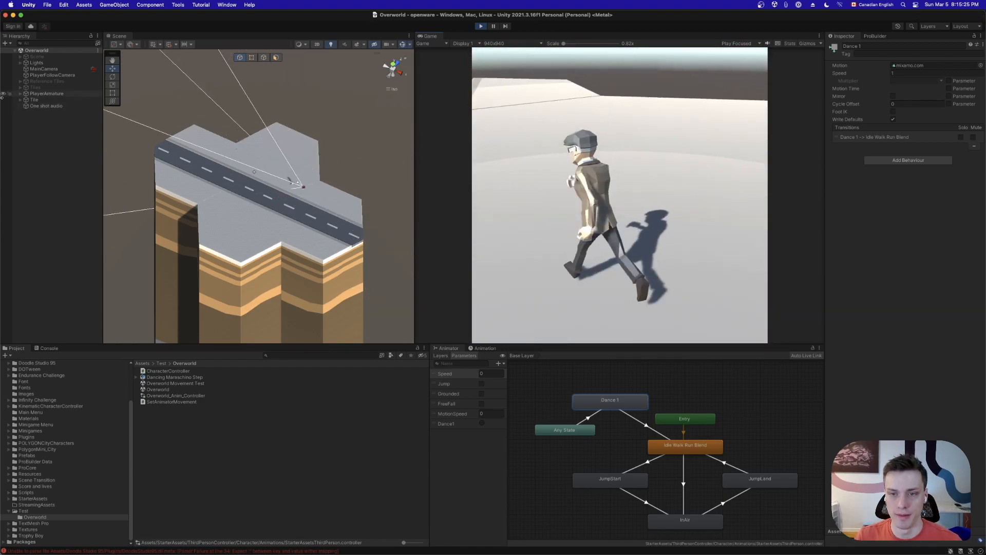
Make the character jump repeatedly while running along the road and over the kerb onto the sidewalk
{"action": "key", "text": "space"}
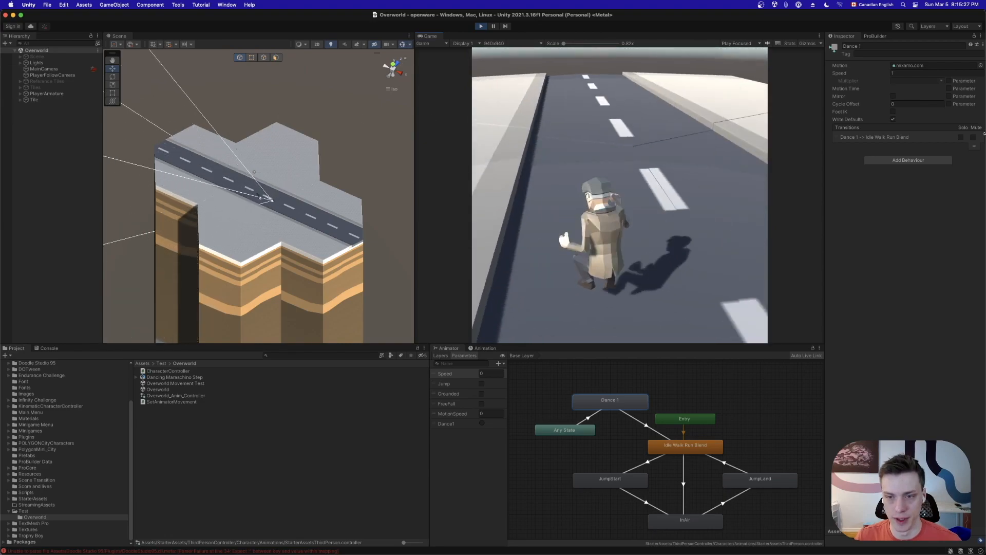
{"action": "key", "text": "w"}
{"action": "key", "text": "w"}
{"action": "key", "text": "w"}
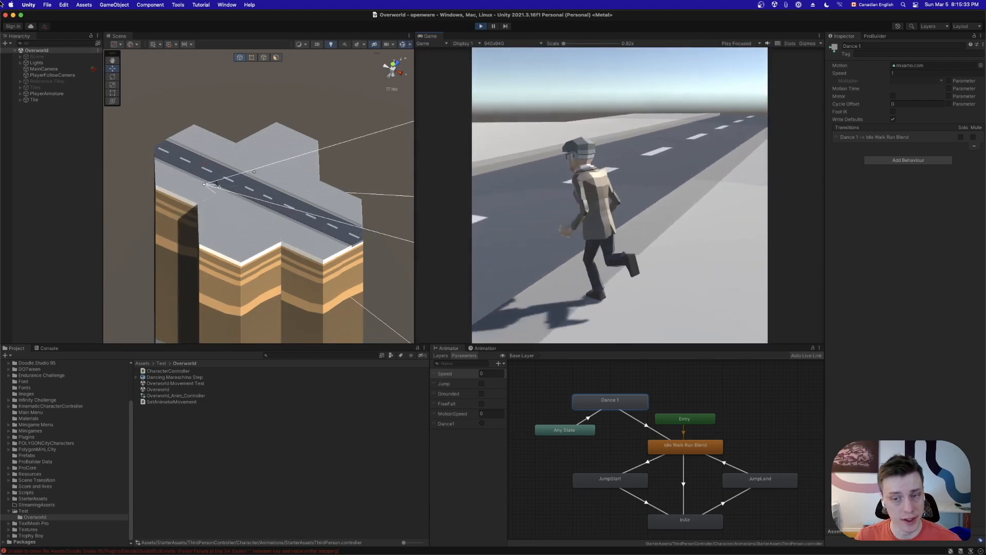
{"action": "key", "text": "w"}
{"action": "key", "text": "space"}
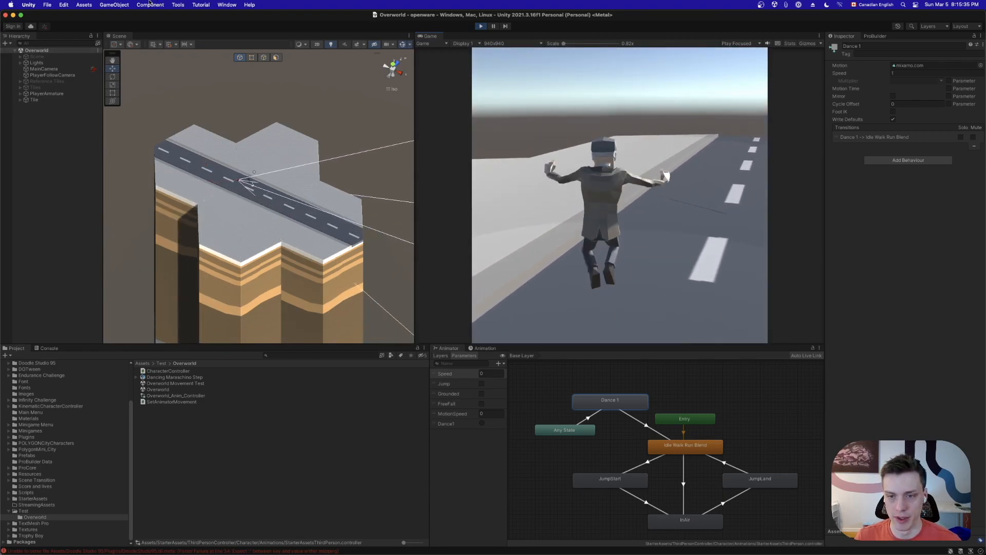
{"action": "key", "text": "w"}
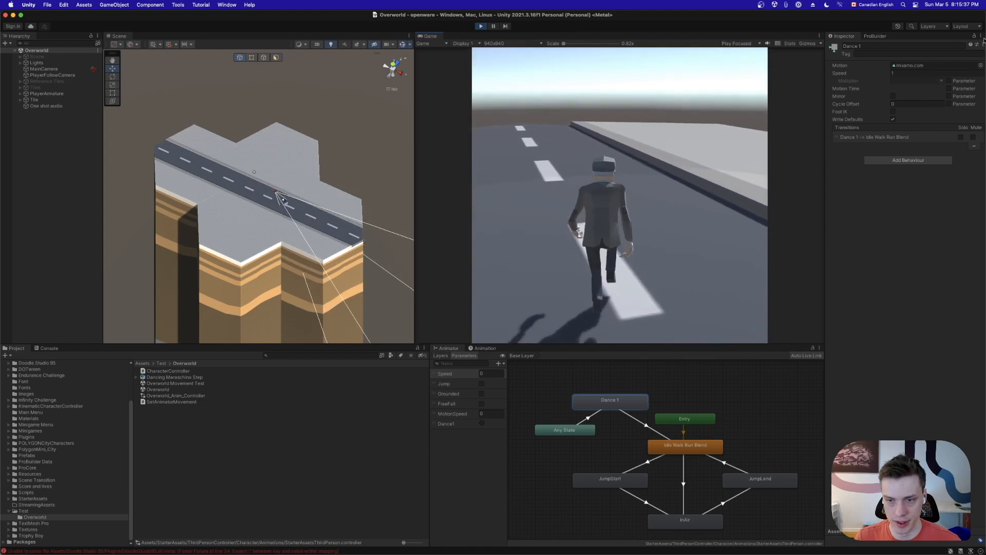
{"action": "key", "text": "w"}
{"action": "key", "text": "space"}
{"action": "key", "text": "space"}
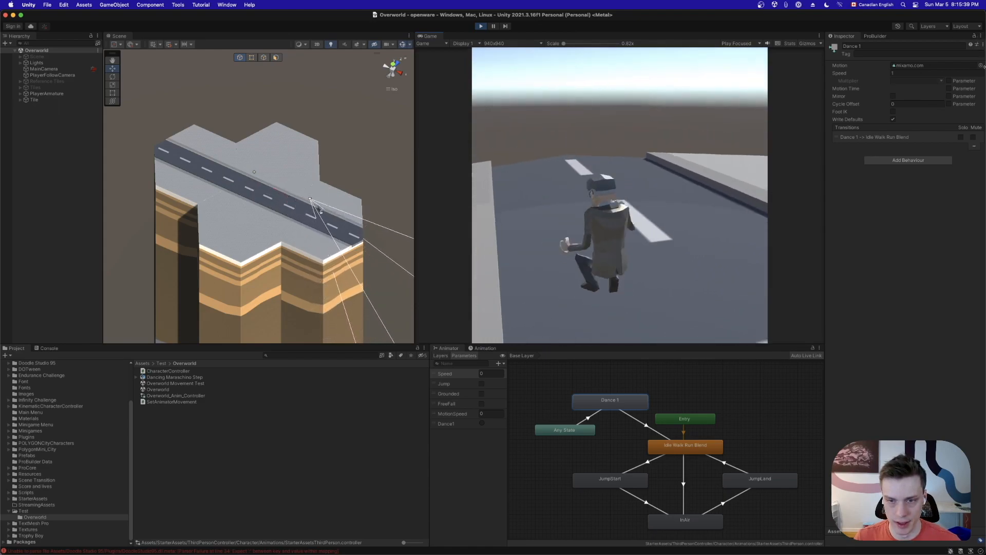
{"action": "key", "text": "w"}
{"action": "key", "text": "space"}
{"action": "key", "text": "space"}
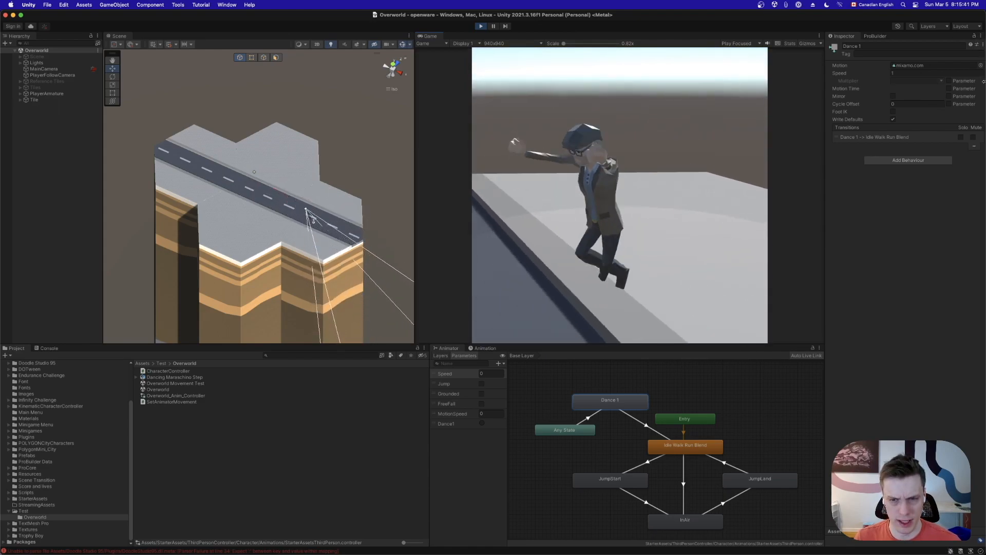
{"action": "key", "text": "s"}
{"action": "key", "text": "space"}
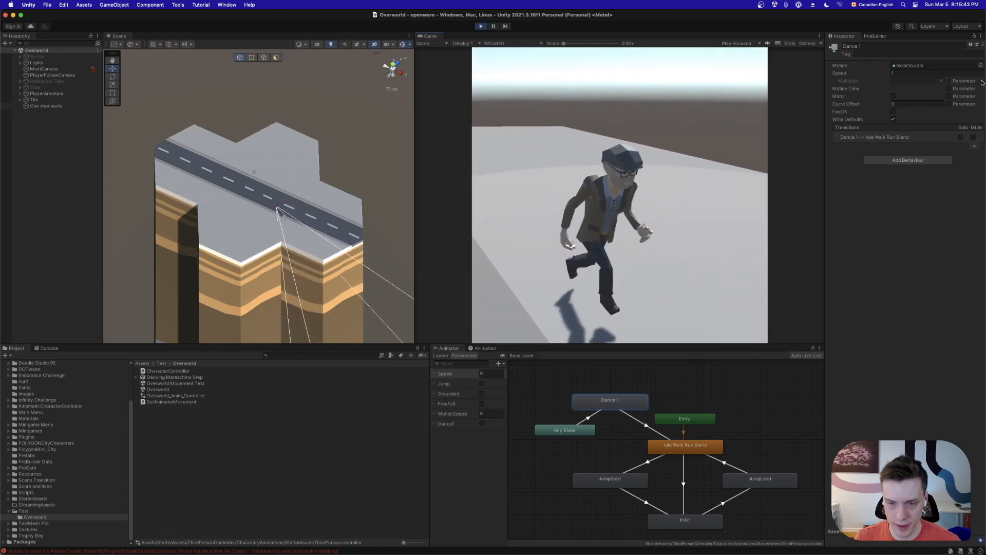
Stop the run and open the SceneCoordinator scene from the root Assets folder
{"action": "key", "text": "super+p"}
{"action": "scroll", "coordinate": [64, 442], "scroll_direction": "up", "scroll_amount": 5}
{"action": "left_click", "coordinate": [28, 375]}
{"action": "scroll", "coordinate": [245, 453], "scroll_direction": "down", "scroll_amount": 5}
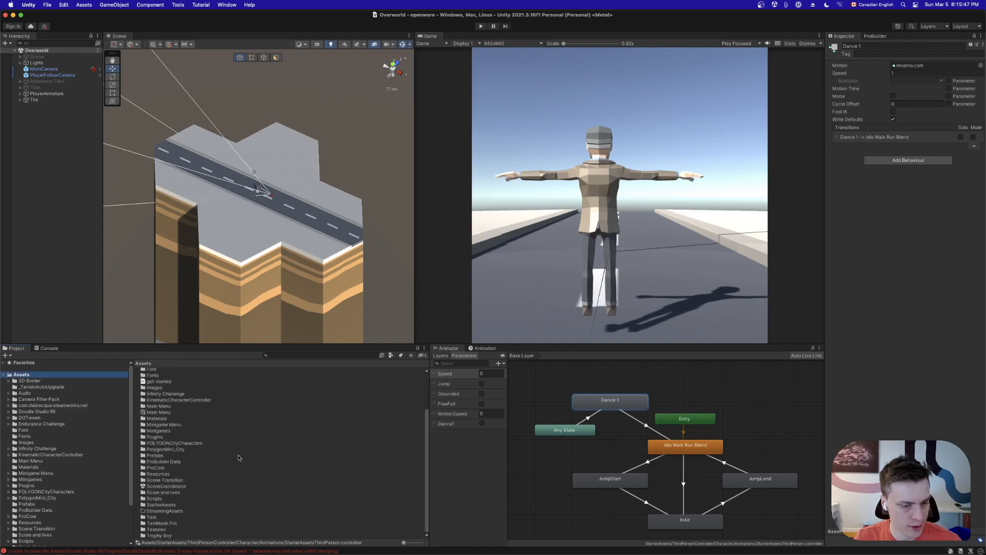
{"action": "left_click", "coordinate": [182, 486]}
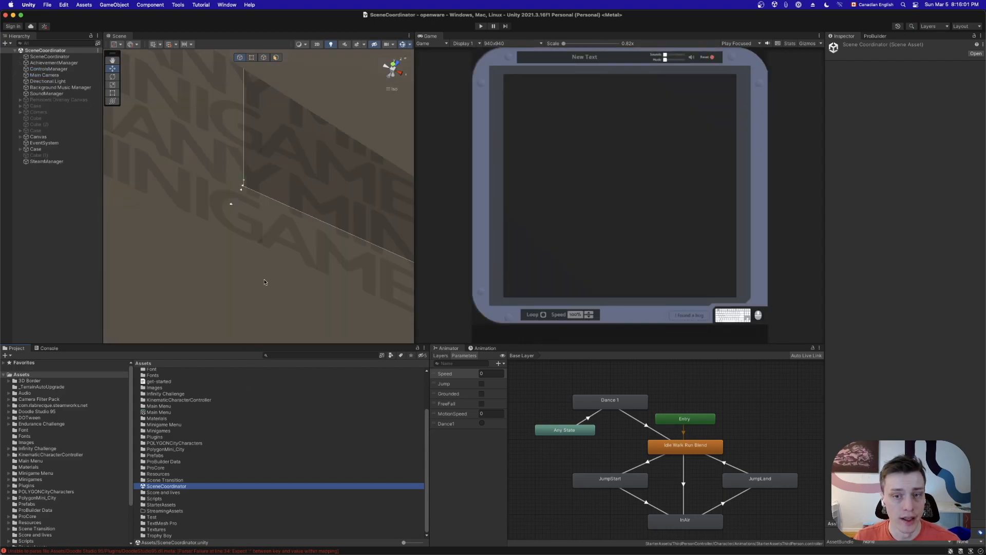
Enlarge the Scene and Game views vertically and open the Main Menu scene from the Main Menu folder
{"action": "left_click_drag", "start_coordinate": [512, 339], "coordinate": [521, 433]}
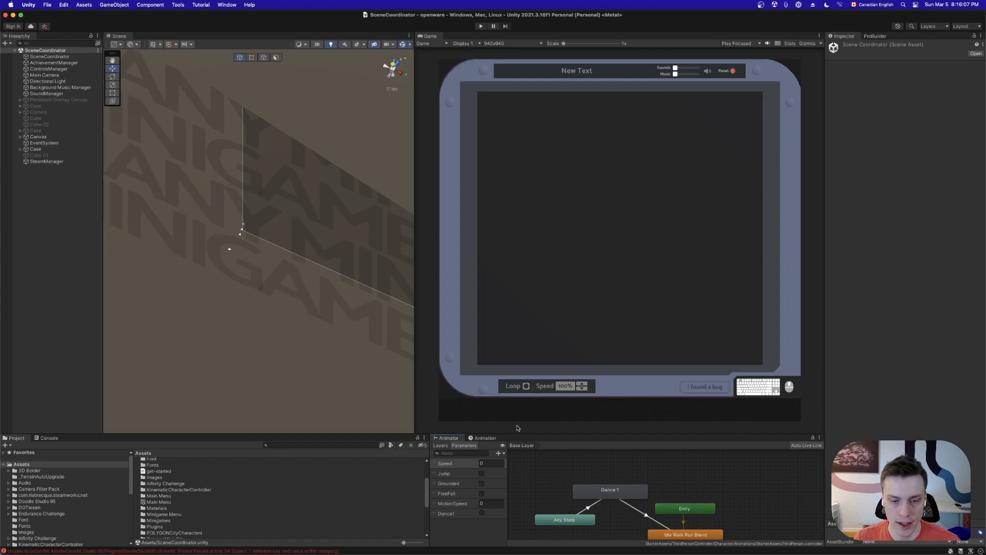
{"action": "scroll", "coordinate": [14, 520], "scroll_direction": "down", "scroll_amount": 2}
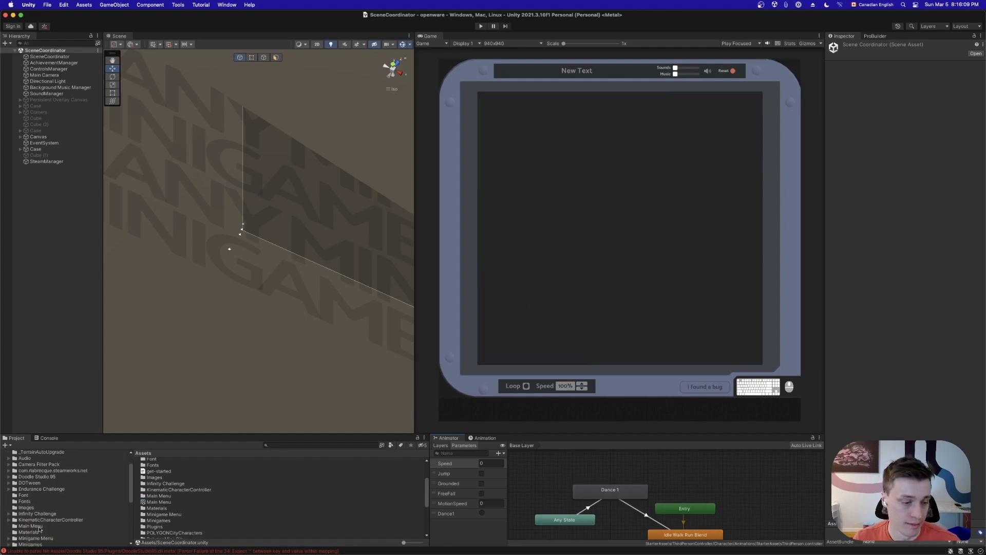
{"action": "left_click", "coordinate": [31, 526]}
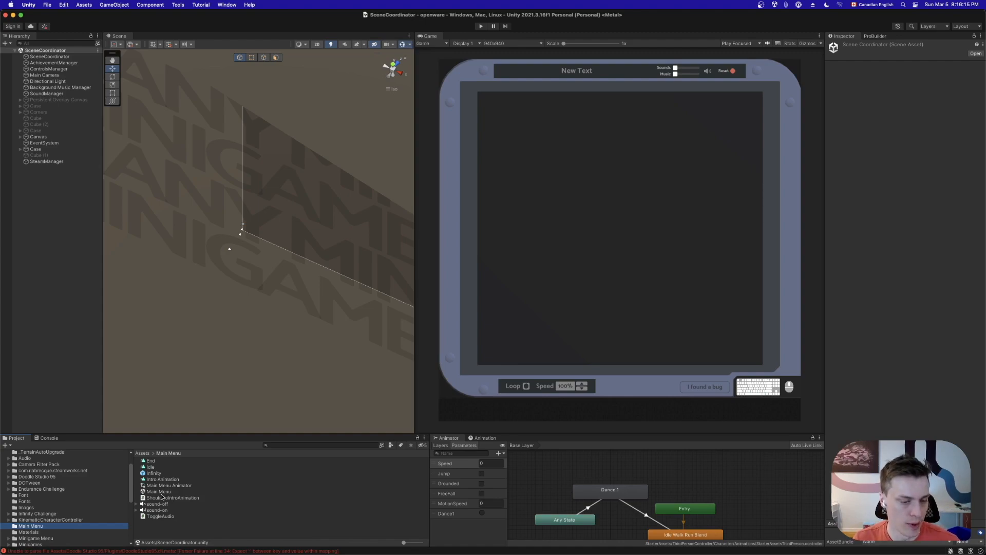
{"action": "double_click", "coordinate": [163, 492]}
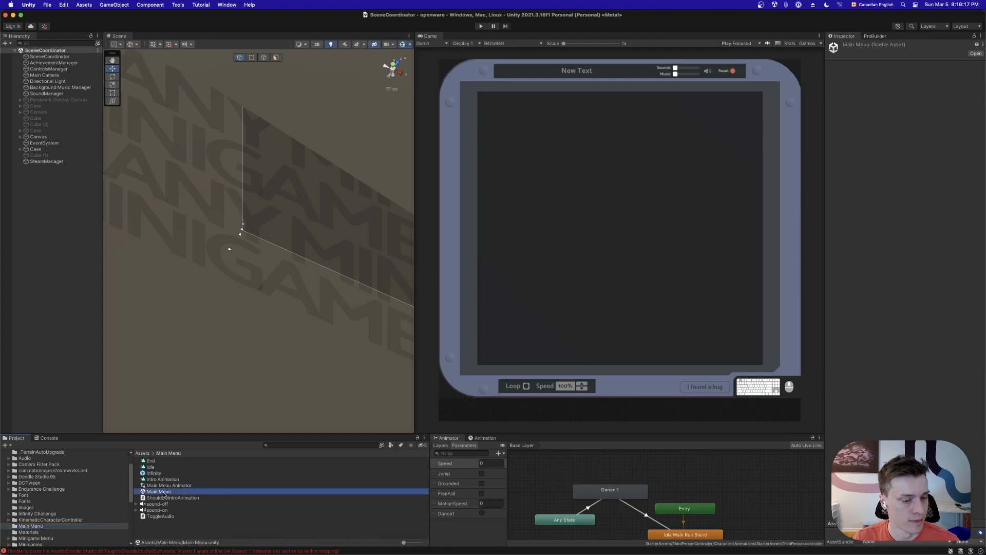
{"action": "left_click", "coordinate": [69, 287]}
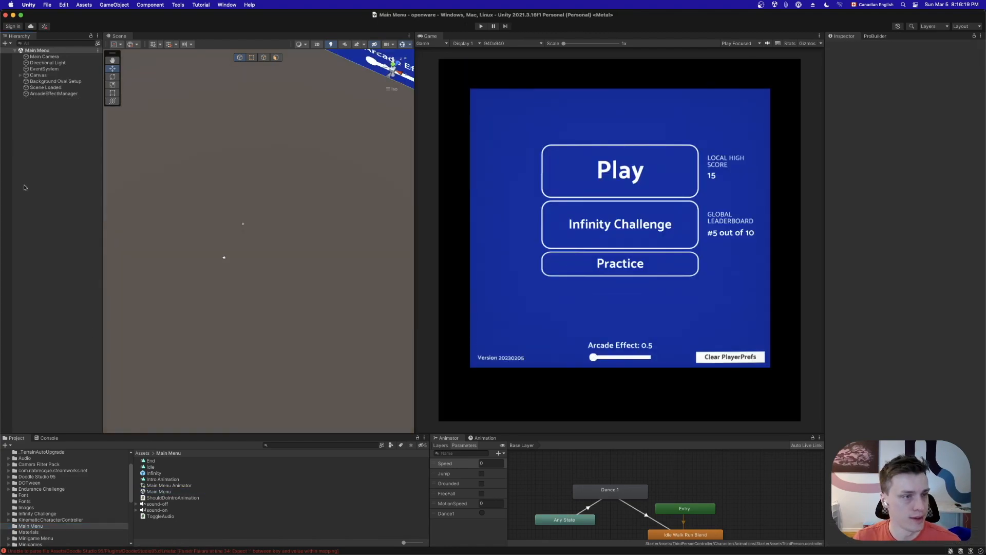
Switch to Sourcetree, stage all unstaged files and commit them with the message "overworld"
{"action": "left_click", "coordinate": [391, 536]}
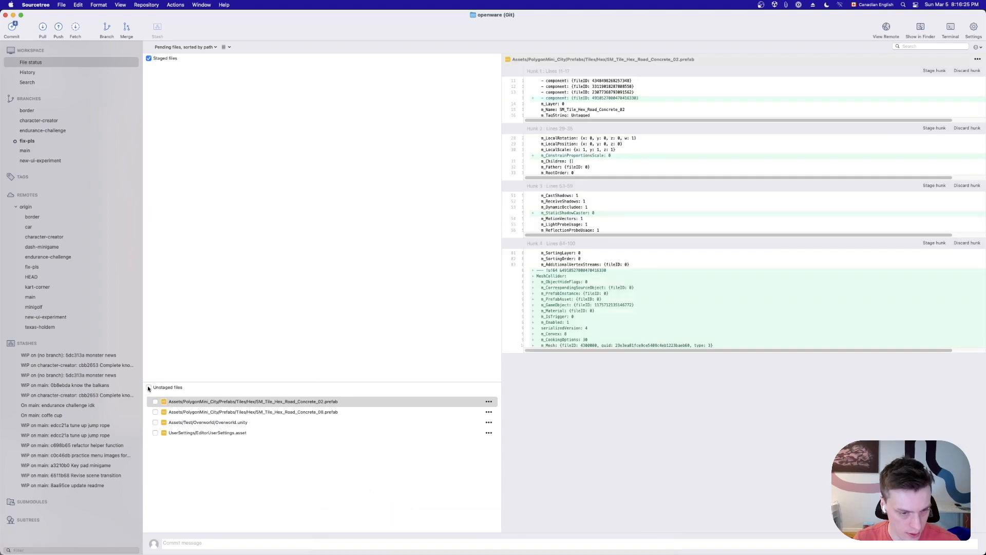
{"action": "left_click", "coordinate": [149, 388]}
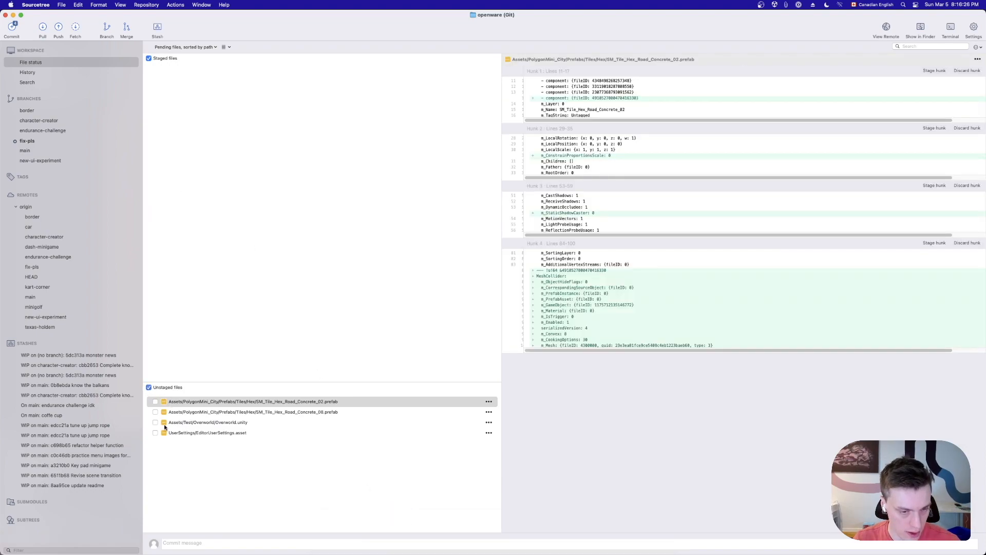
{"action": "left_click", "coordinate": [225, 544]}
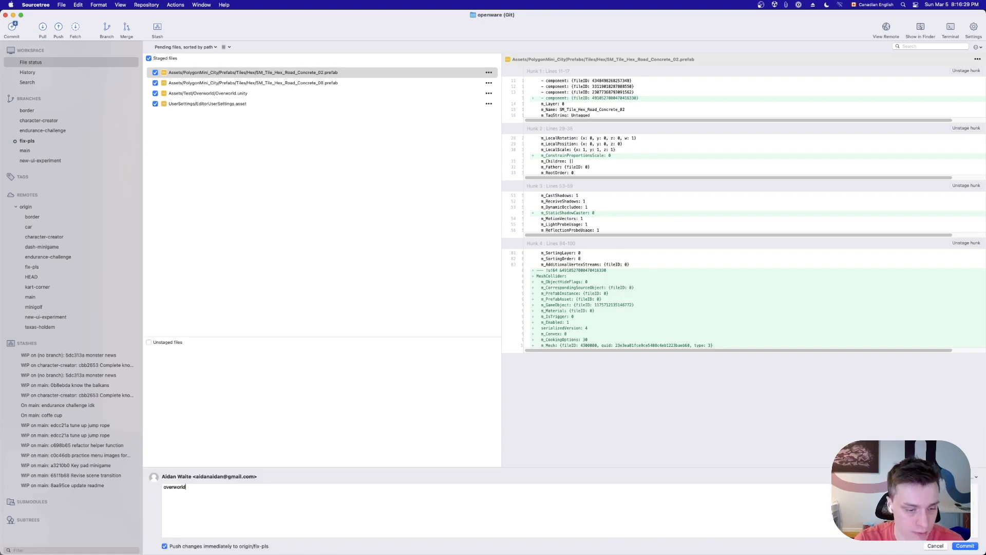
{"action": "left_click", "coordinate": [959, 546]}
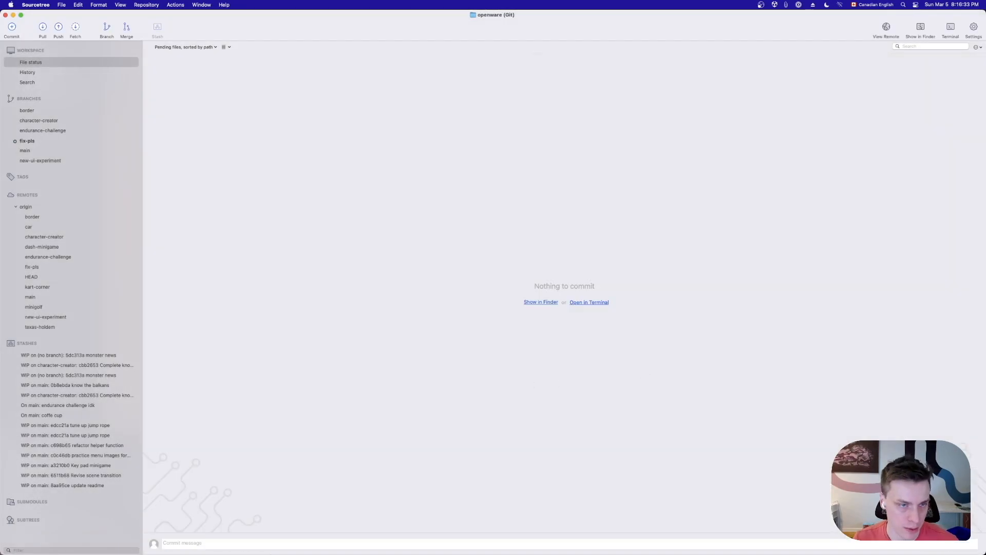
Return to Unity, expand the Canvas, frame its Play button and show the Scene view in 2D
{"action": "left_click", "coordinate": [498, 537]}
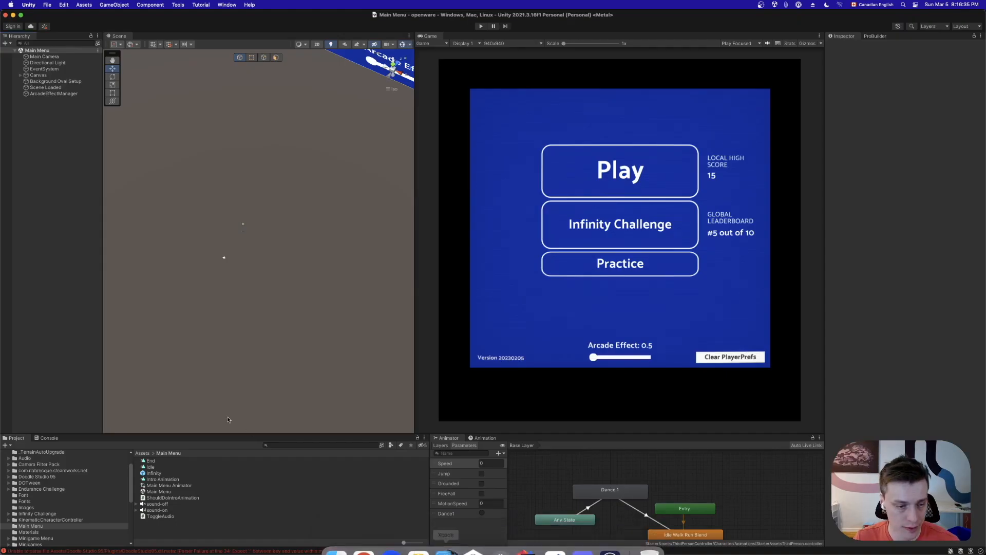
{"action": "left_click", "coordinate": [20, 74]}
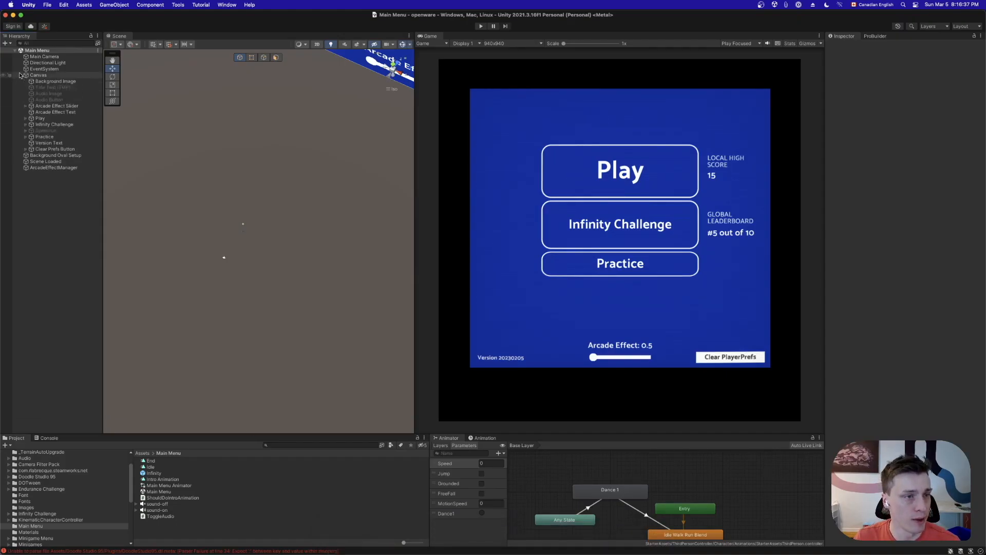
{"action": "double_click", "coordinate": [40, 118]}
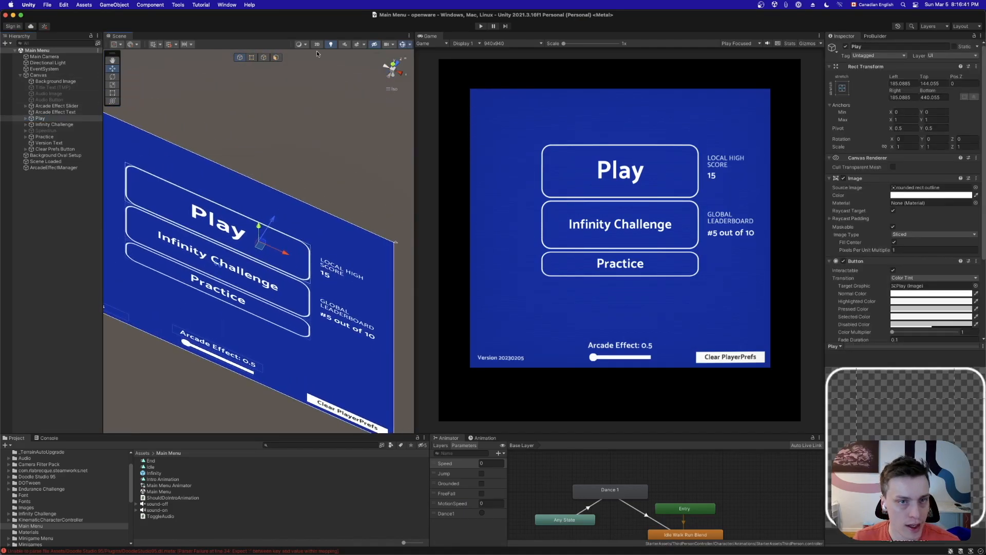
{"action": "left_click", "coordinate": [317, 45]}
Duplicate the Practice button in the Canvas and rename the copy Overworld
{"action": "left_click", "coordinate": [49, 137]}
{"action": "key", "text": "super+d"}
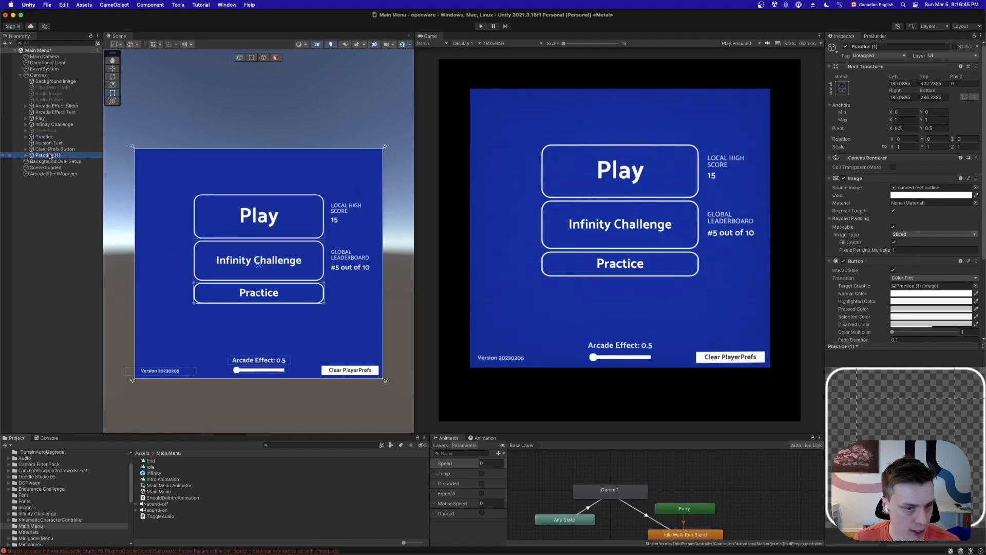
{"action": "left_click", "coordinate": [50, 156]}
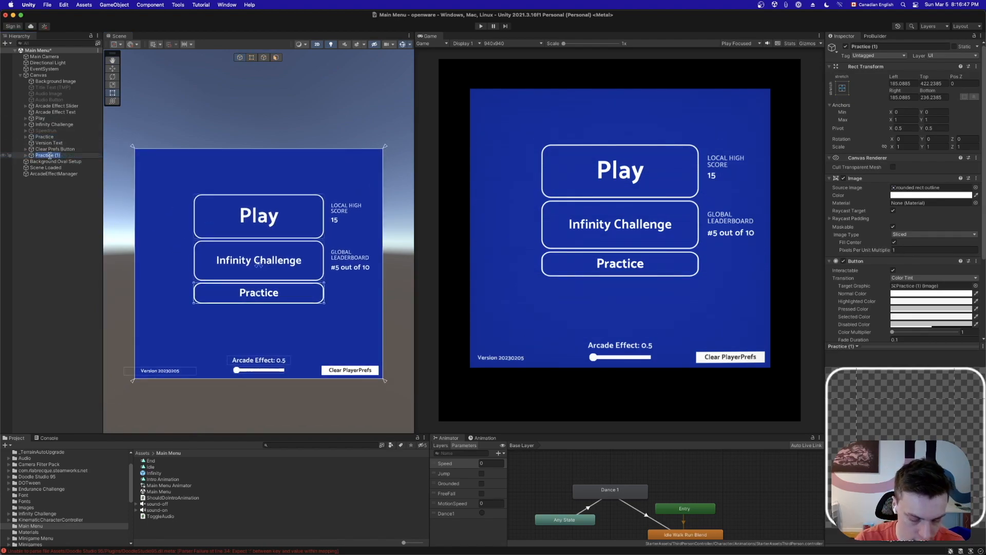
{"action": "key", "text": "Return"}
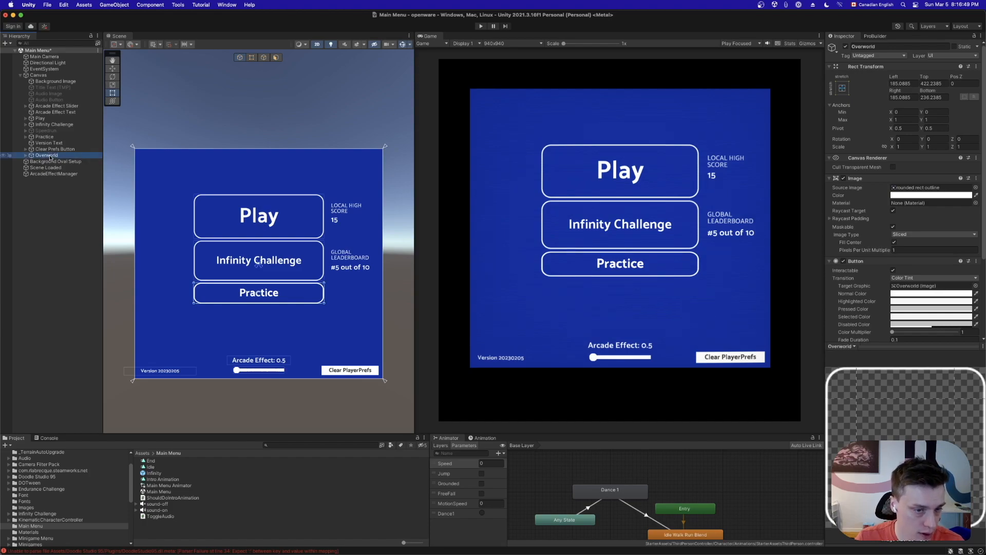
{"action": "left_click_drag", "start_coordinate": [322, 304], "coordinate": [267, 336]}
{"action": "key", "text": "super+z"}
{"action": "key", "text": "super+z"}
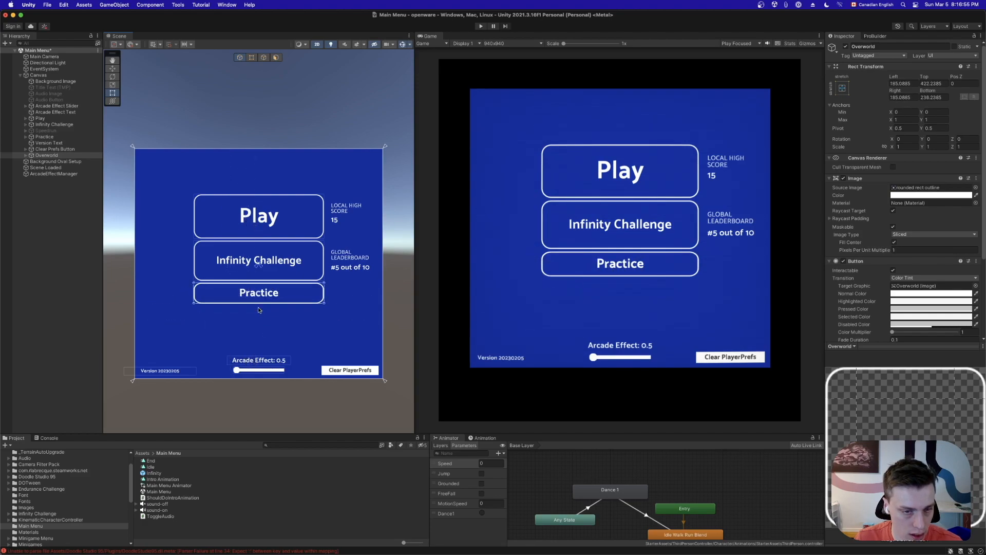
Move the Overworld button directly below Practice and change its label text to "Try the Overworld"
{"action": "key", "text": "w"}
{"action": "left_click_drag", "start_coordinate": [258, 264], "coordinate": [250, 284]}
{"action": "left_click", "coordinate": [26, 155]}
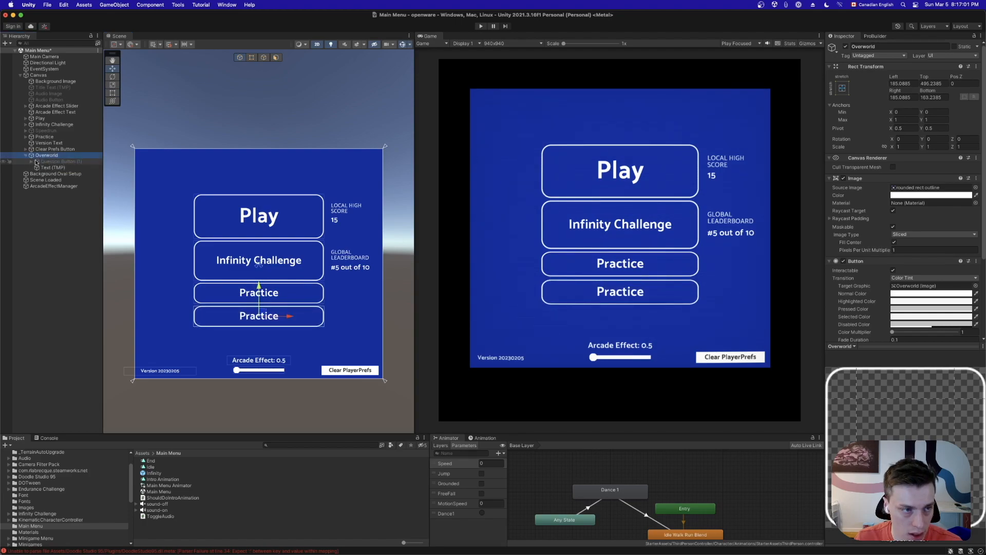
{"action": "left_click", "coordinate": [52, 168]}
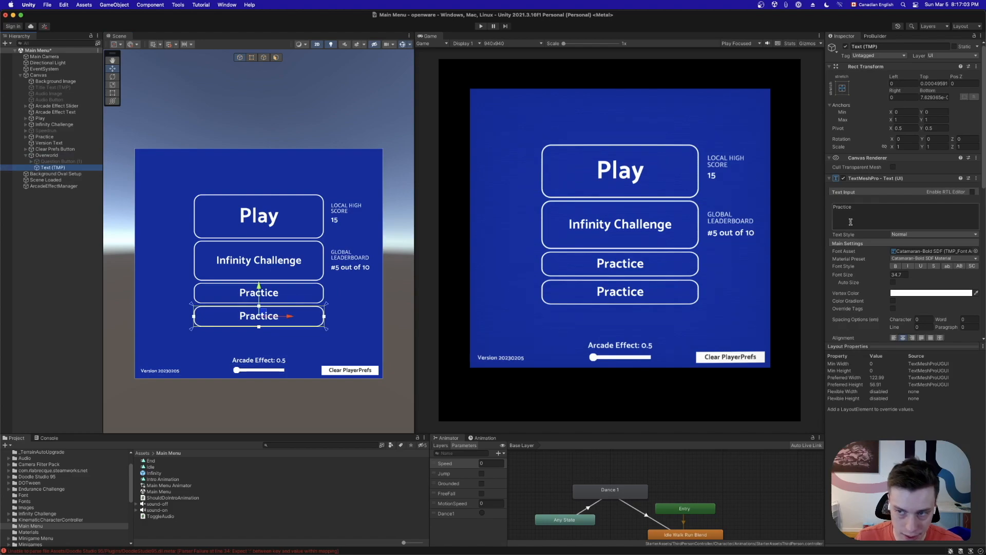
{"action": "type", "text": "O"}
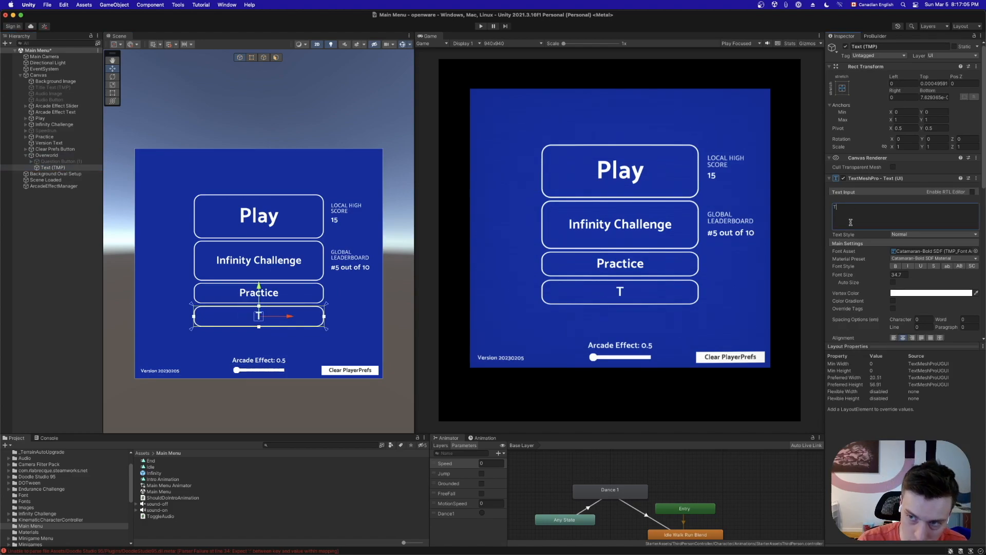
{"action": "type", "text": "ry the"}
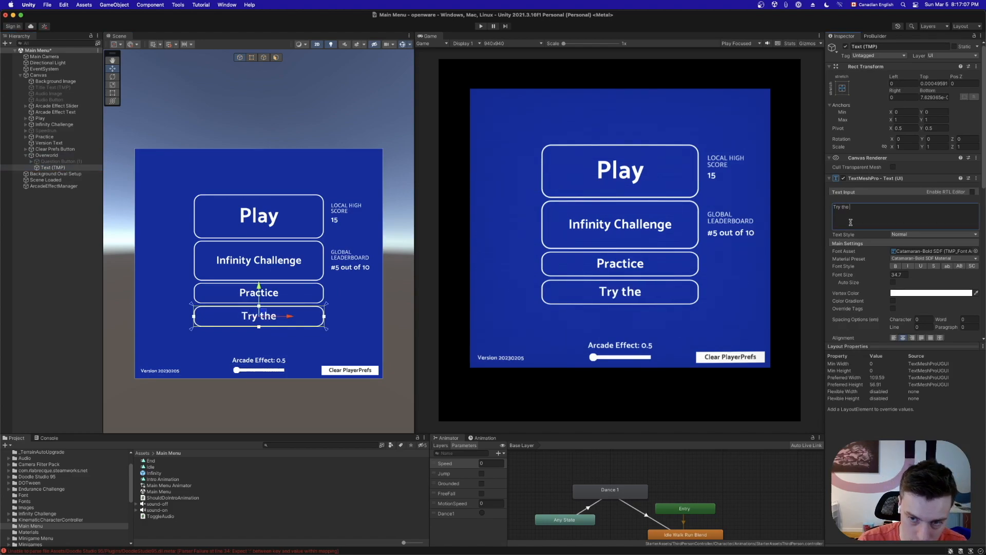
{"action": "type", "text": " Overword"}
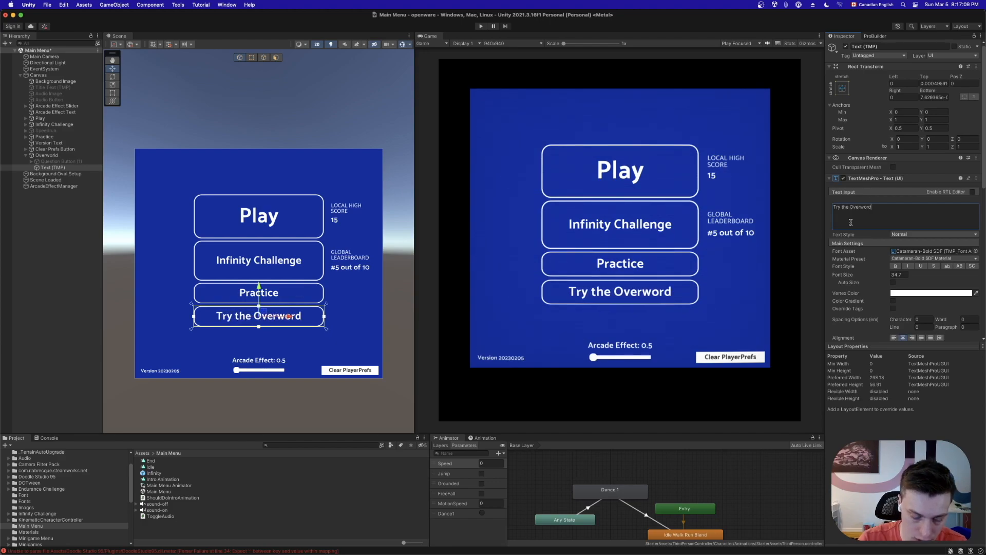
{"action": "key", "text": "BackSpace"}
{"action": "type", "text": "ld"}
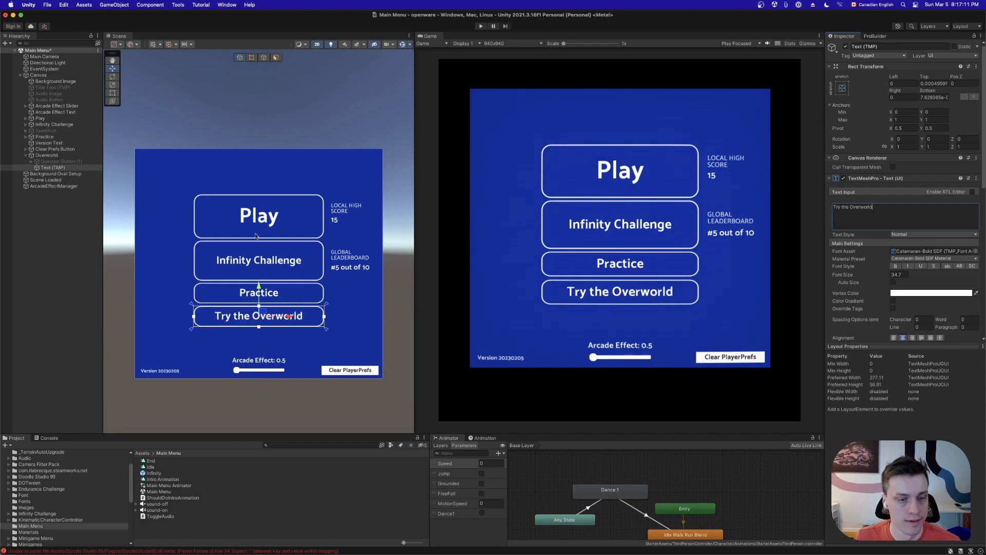
{"action": "left_click", "coordinate": [66, 214]}
{"action": "left_click", "coordinate": [58, 167]}
{"action": "left_click", "coordinate": [69, 221]}
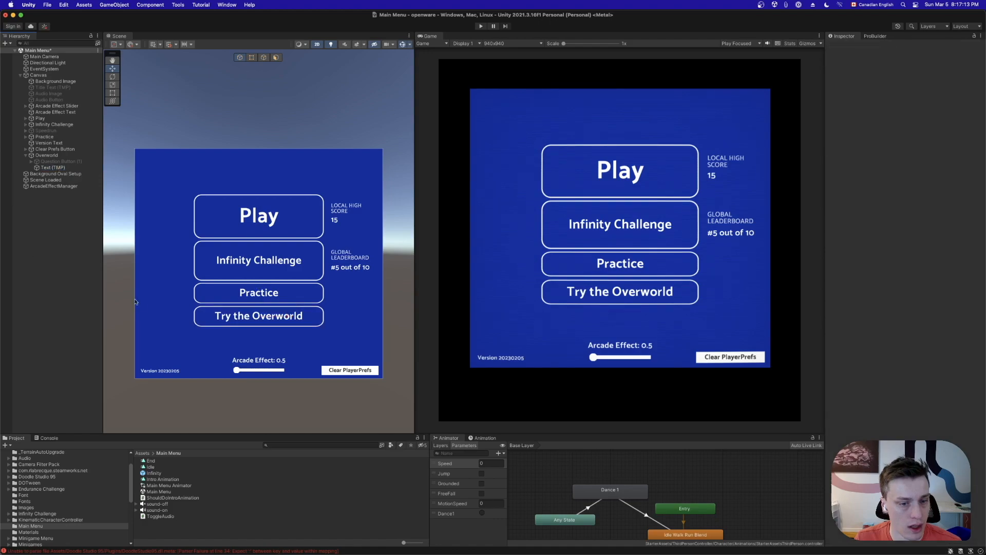
Switch to Chrome, search for "noun project" in a new tab and open the Noun Project website
{"action": "mouse_move", "coordinate": [247, 553]}
{"action": "left_click", "coordinate": [364, 541]}
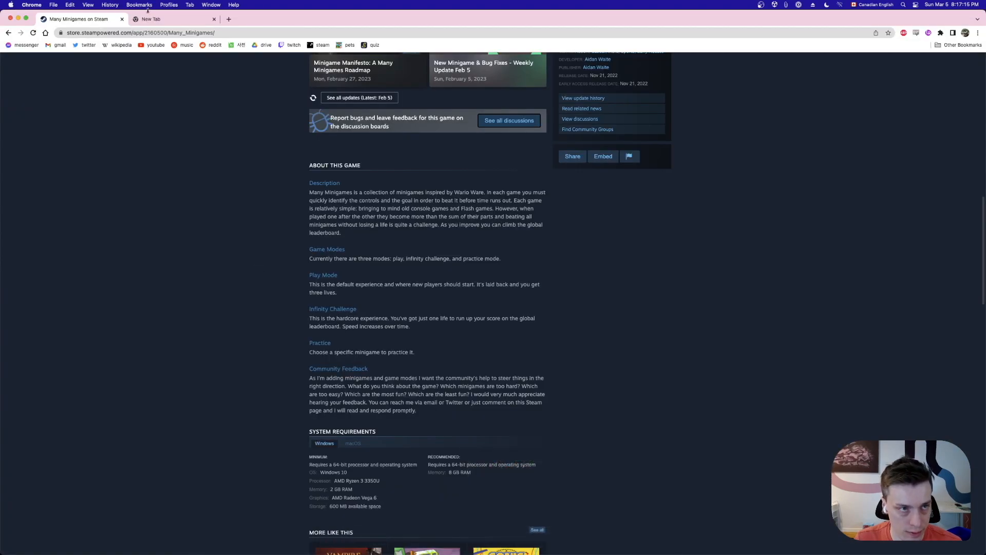
{"action": "key", "text": "super+t"}
{"action": "type", "text": "nou"}
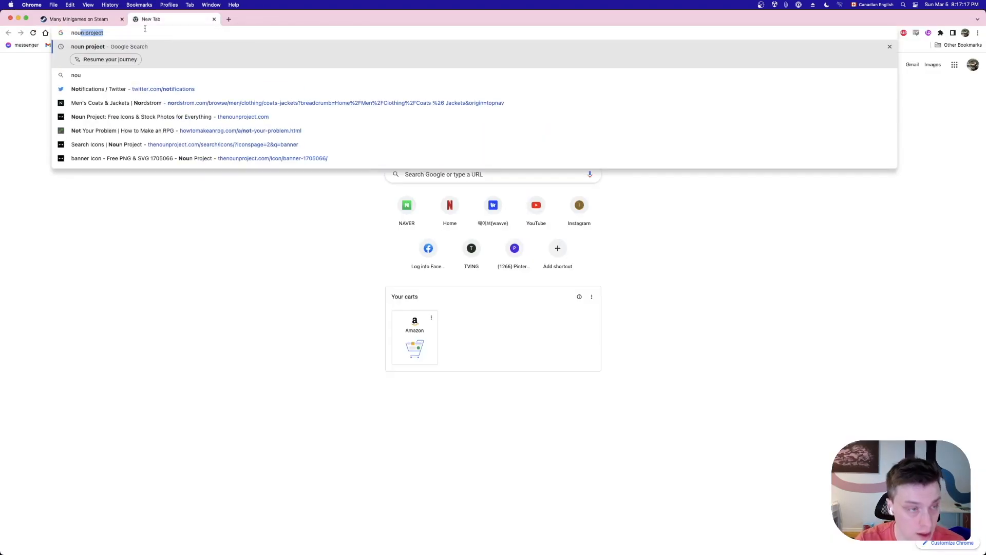
{"action": "type", "text": "n project"}
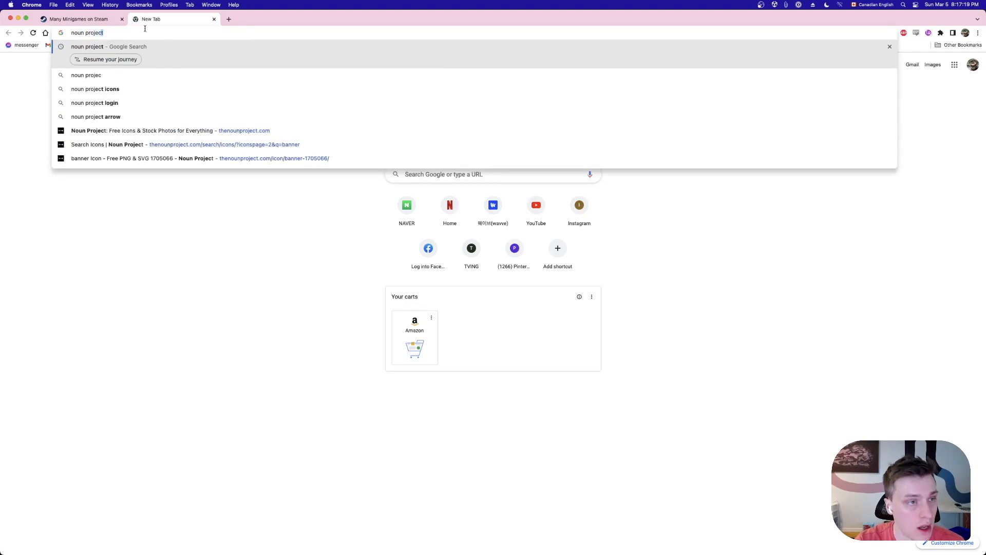
{"action": "key", "text": "Return"}
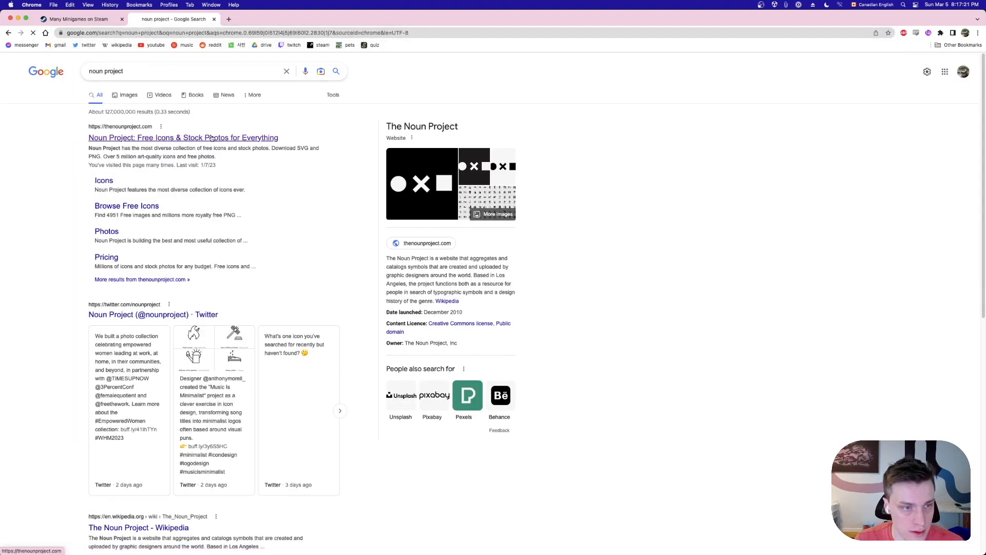
{"action": "left_click", "coordinate": [210, 138]}
Search the Noun Project icons for "under construction" and look through the first results
{"action": "left_click", "coordinate": [381, 221]}
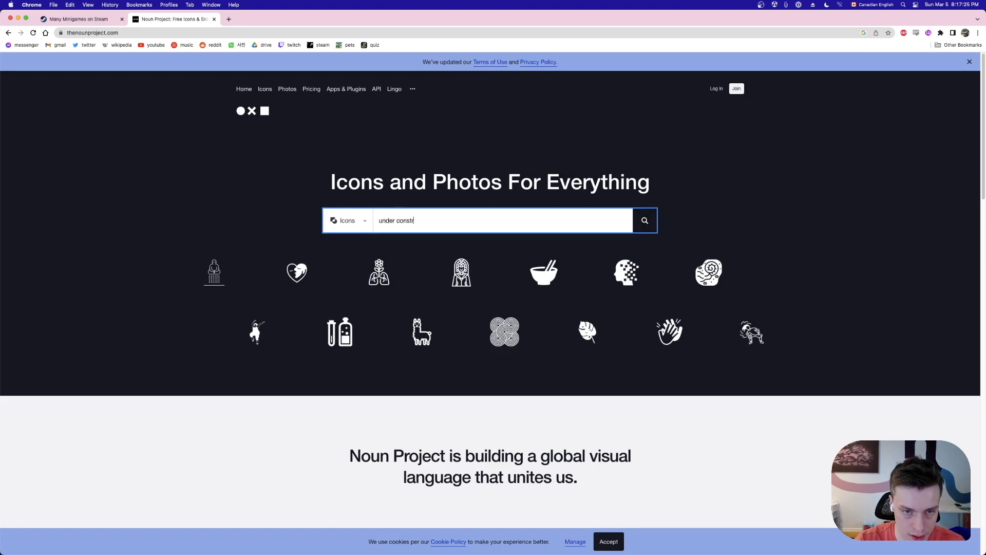
{"action": "type", "text": "under construction"}
{"action": "key", "text": "Return"}
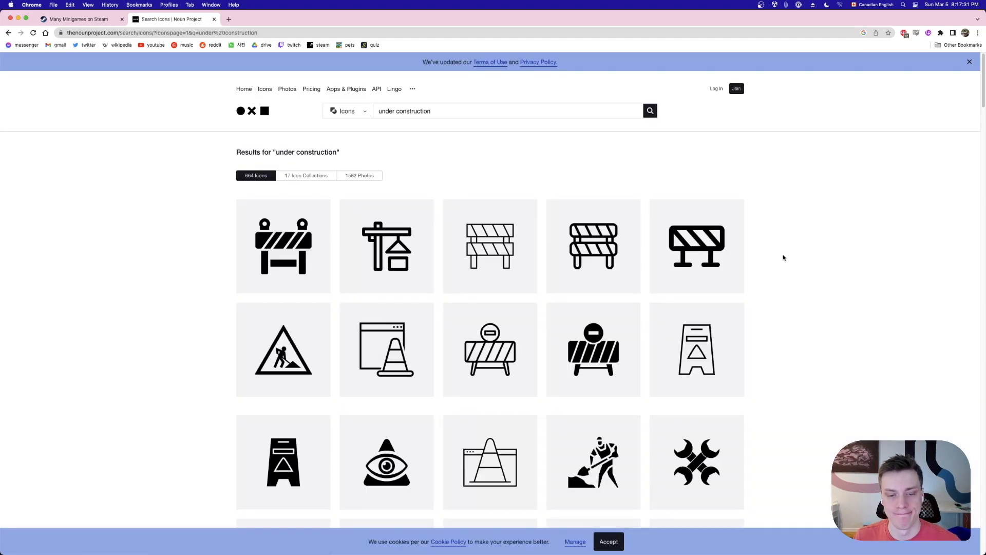
{"action": "scroll", "coordinate": [781, 256], "scroll_direction": "down", "scroll_amount": 6}
{"action": "scroll", "coordinate": [781, 257], "scroll_direction": "down", "scroll_amount": 10}
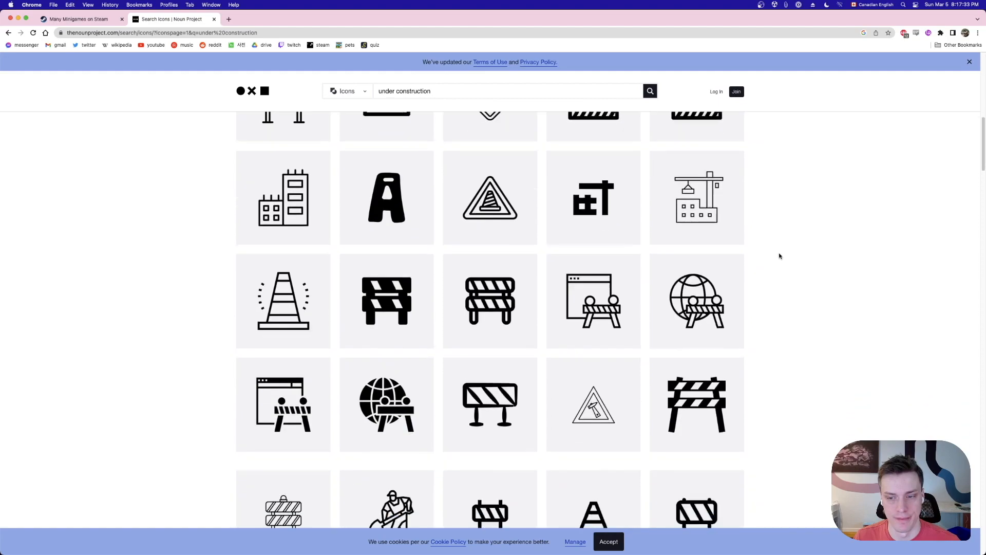
Open Google Images in a new tab and search for "website under construction"
{"action": "key", "text": "super+t"}
{"action": "type", "text": "images.google.com/?gws_rd=ssl"}
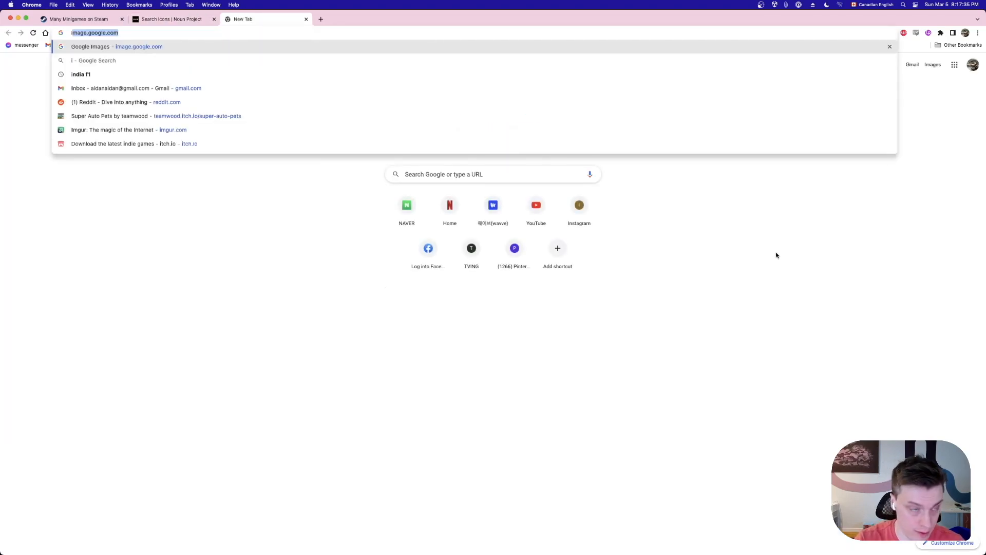
{"action": "key", "text": "Return"}
{"action": "type", "text": "website under"}
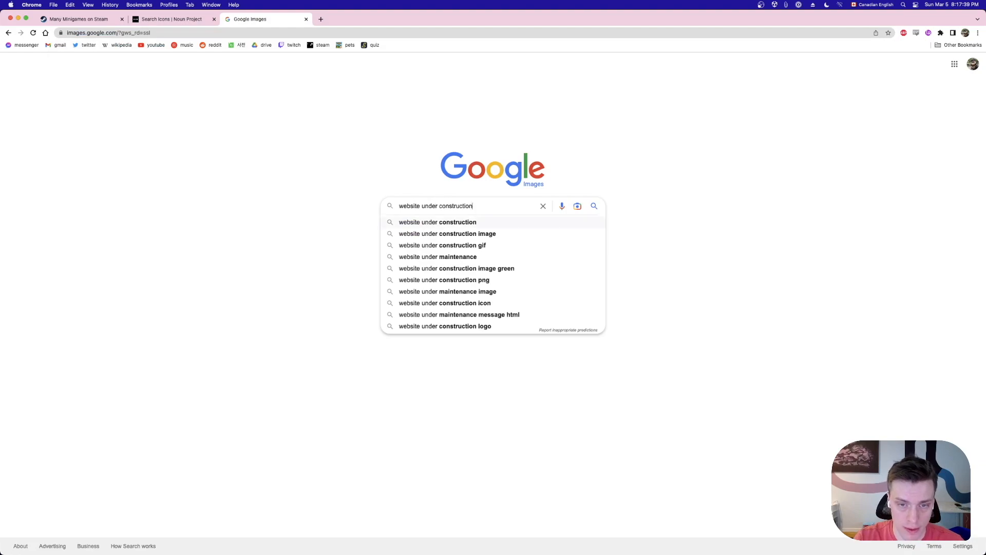
{"action": "type", "text": " construction"}
{"action": "key", "text": "Return"}
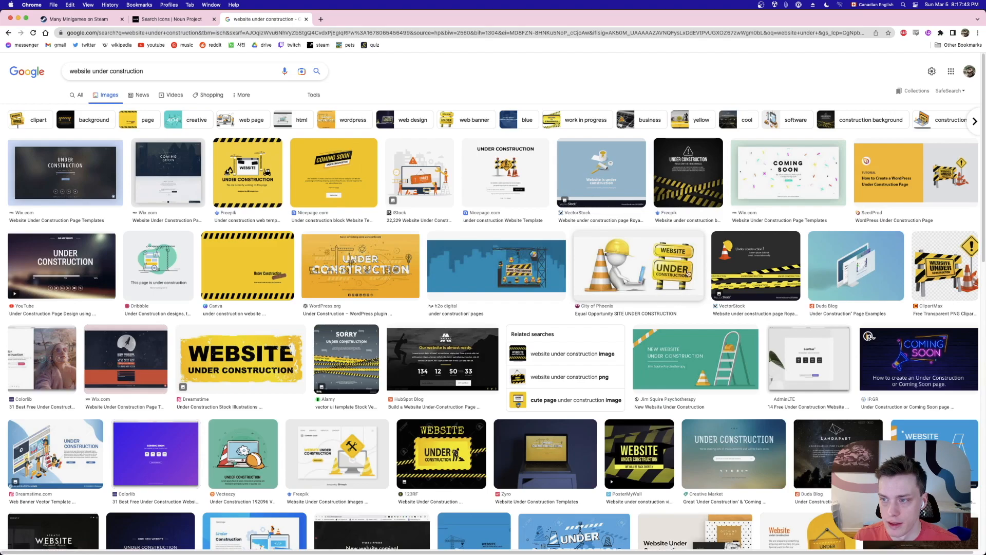
Browse further through the Noun Project's under construction icons and compare them with the Google Images results
{"action": "left_click", "coordinate": [211, 16]}
{"action": "scroll", "coordinate": [105, 242], "scroll_direction": "down", "scroll_amount": 7}
{"action": "scroll", "coordinate": [110, 244], "scroll_direction": "up", "scroll_amount": 5}
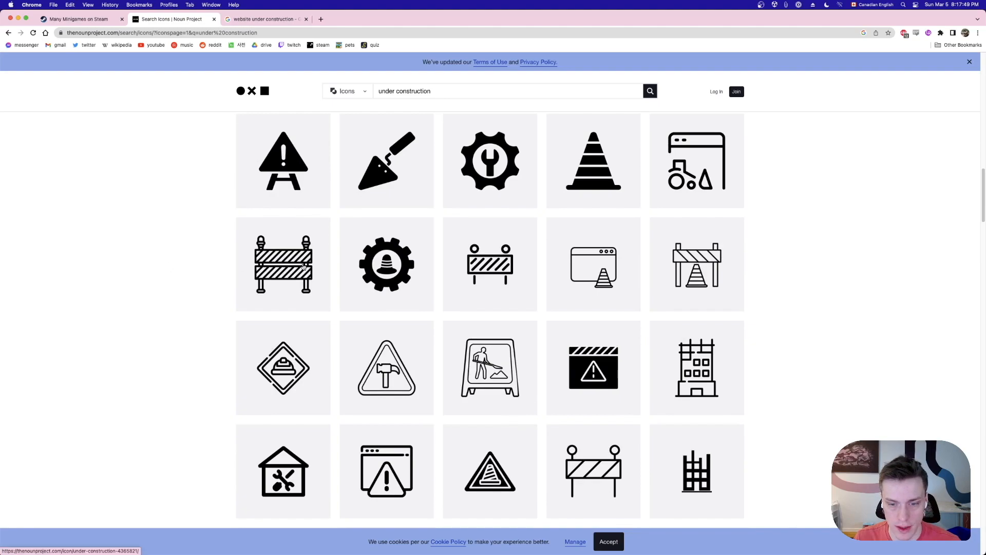
{"action": "scroll", "coordinate": [243, 268], "scroll_direction": "down", "scroll_amount": 8}
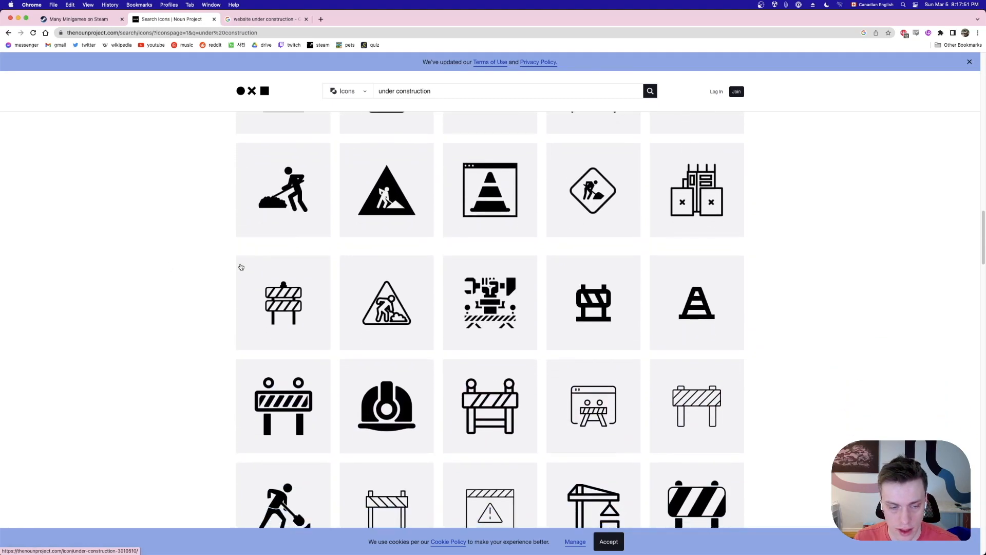
{"action": "scroll", "coordinate": [240, 266], "scroll_direction": "down", "scroll_amount": 6}
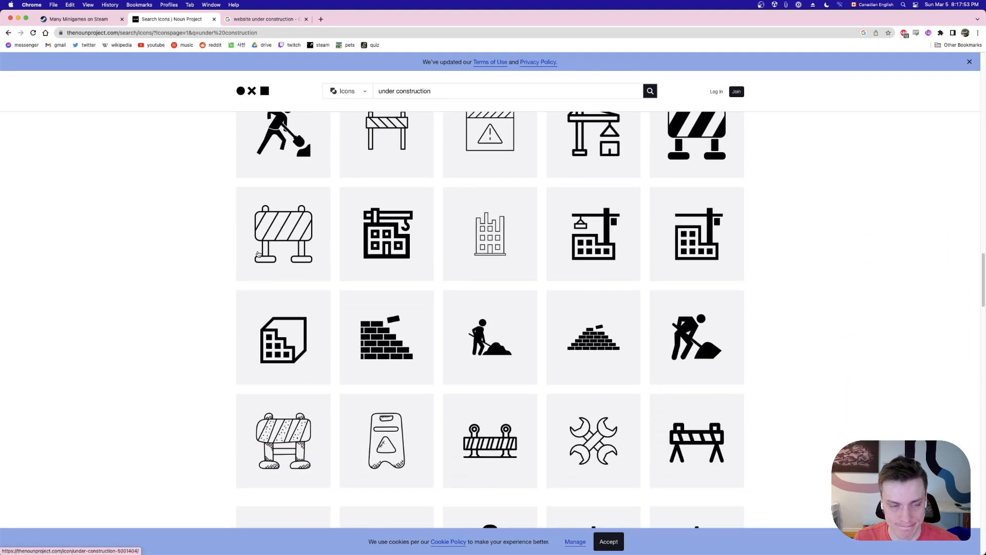
{"action": "left_click", "coordinate": [264, 19]}
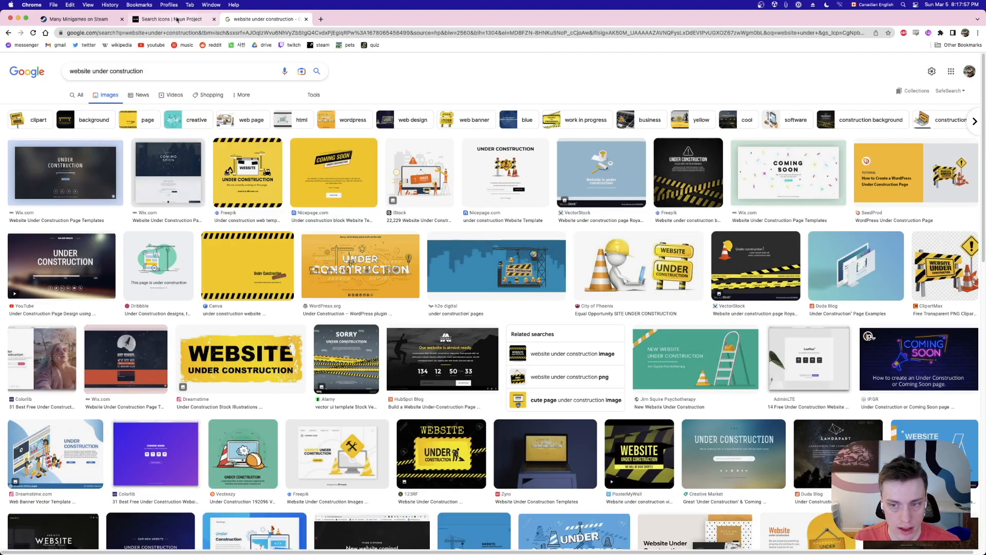
{"action": "left_click", "coordinate": [178, 20]}
{"action": "scroll", "coordinate": [308, 244], "scroll_direction": "down", "scroll_amount": 6}
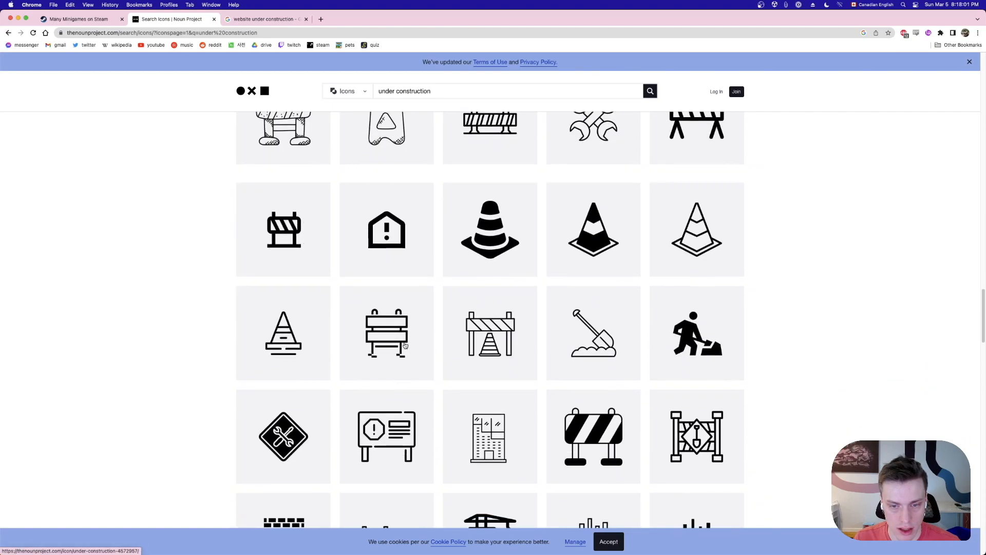
{"action": "scroll", "coordinate": [405, 343], "scroll_direction": "down", "scroll_amount": 3}
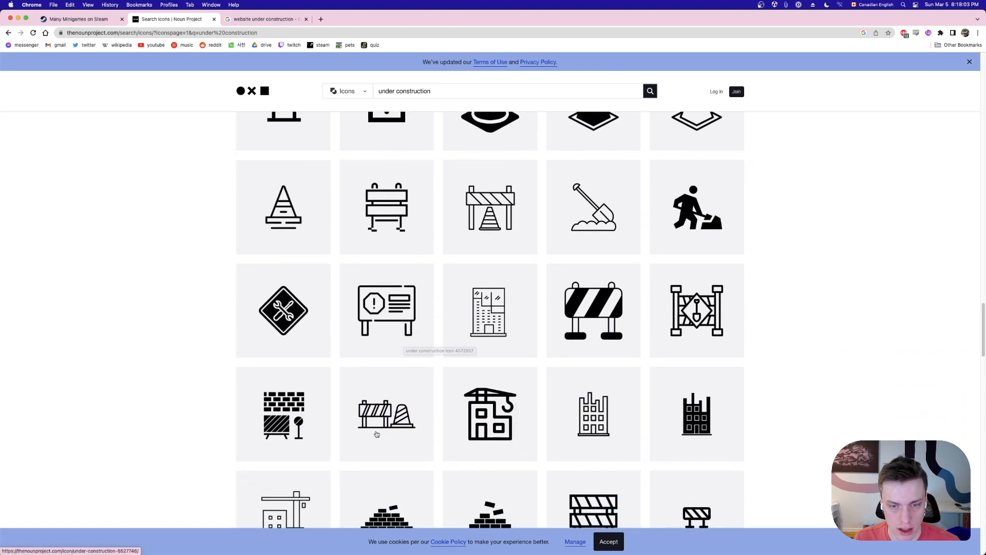
Return to Unity and add a UI Image under Overworld, about 92 by 67, over the button's lower-right corner
{"action": "mouse_move", "coordinate": [363, 539]}
{"action": "left_click", "coordinate": [473, 539]}
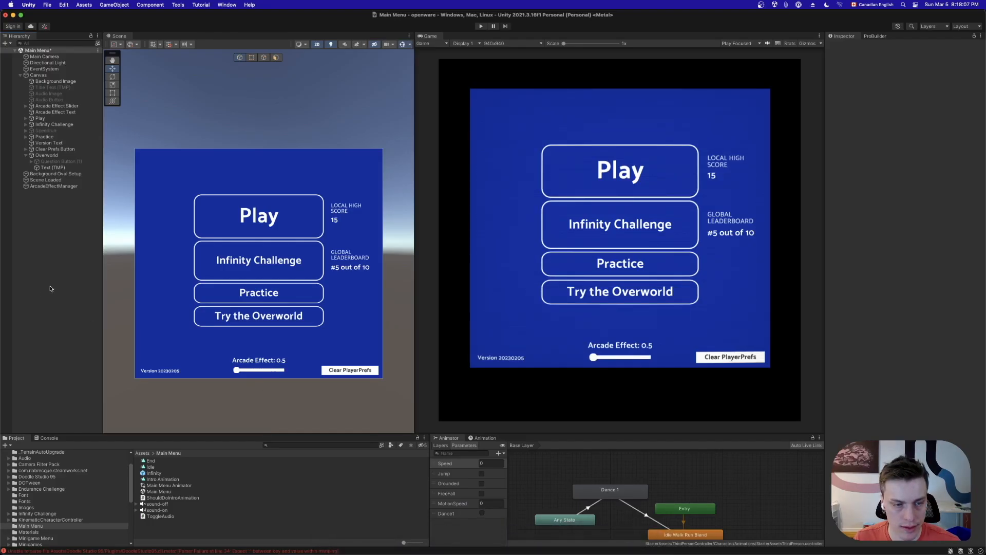
{"action": "right_click", "coordinate": [48, 155]}
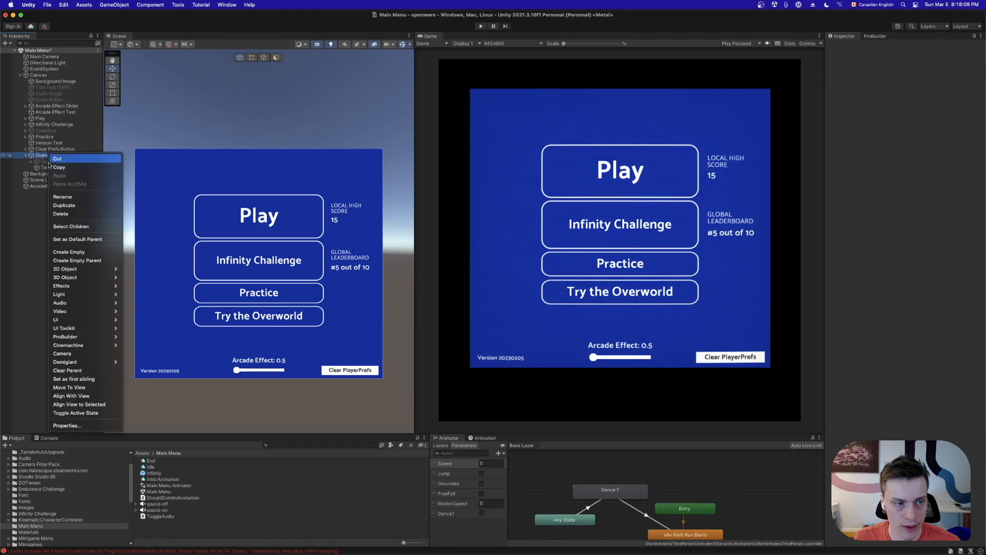
{"action": "left_click", "coordinate": [29, 316]}
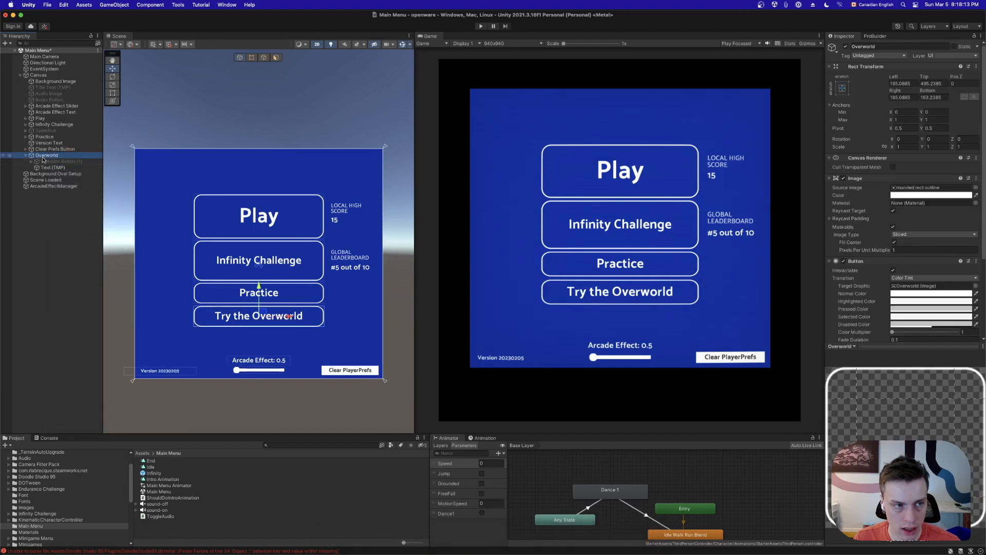
{"action": "right_click", "coordinate": [44, 160]}
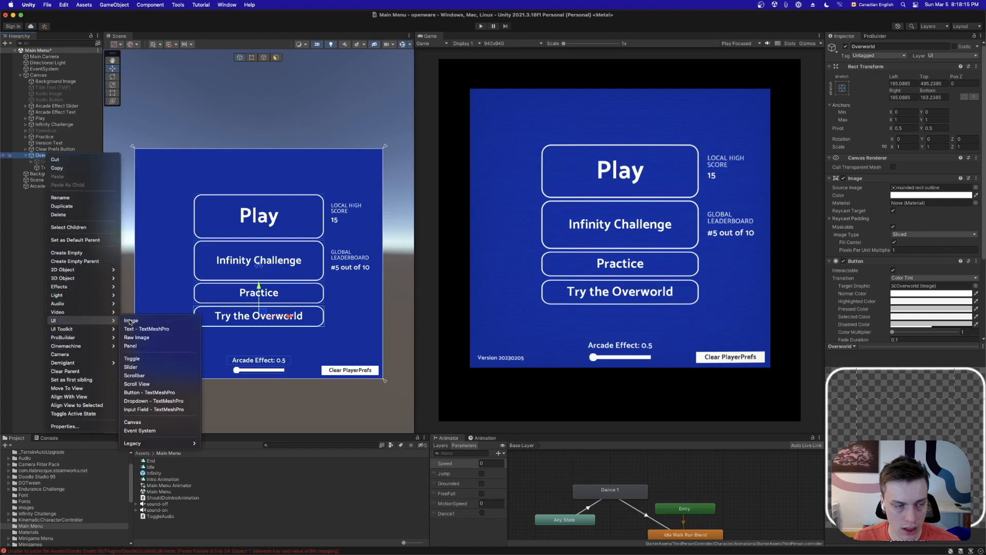
{"action": "left_click", "coordinate": [131, 321]}
{"action": "left_click_drag", "start_coordinate": [278, 335], "coordinate": [340, 349]}
{"action": "left_click_drag", "start_coordinate": [339, 344], "coordinate": [332, 344]}
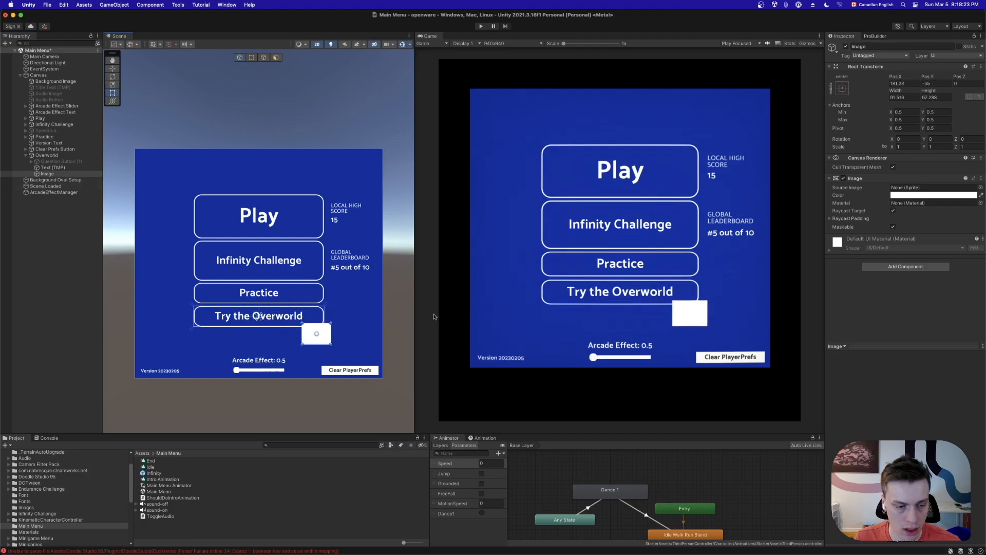
Try the "rounded" sprites as the new Image's source image and assign small rounded rect
{"action": "left_click", "coordinate": [980, 188]}
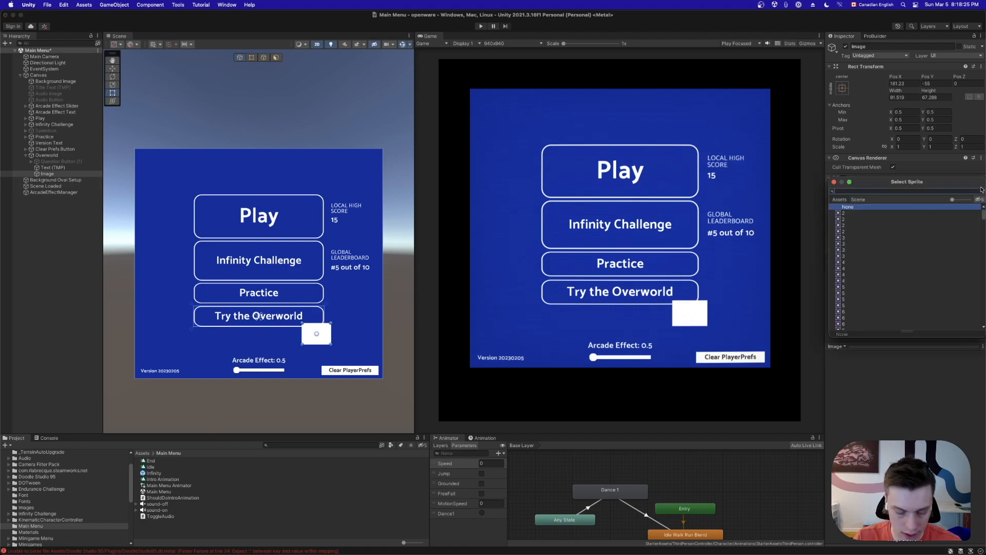
{"action": "type", "text": "ar"}
{"action": "type", "text": "ed"}
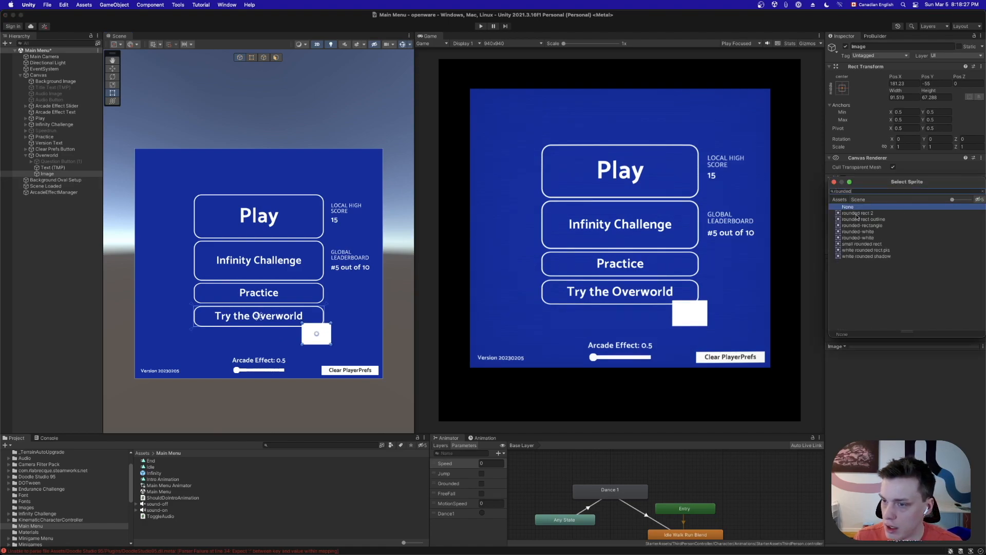
{"action": "left_click", "coordinate": [846, 213]}
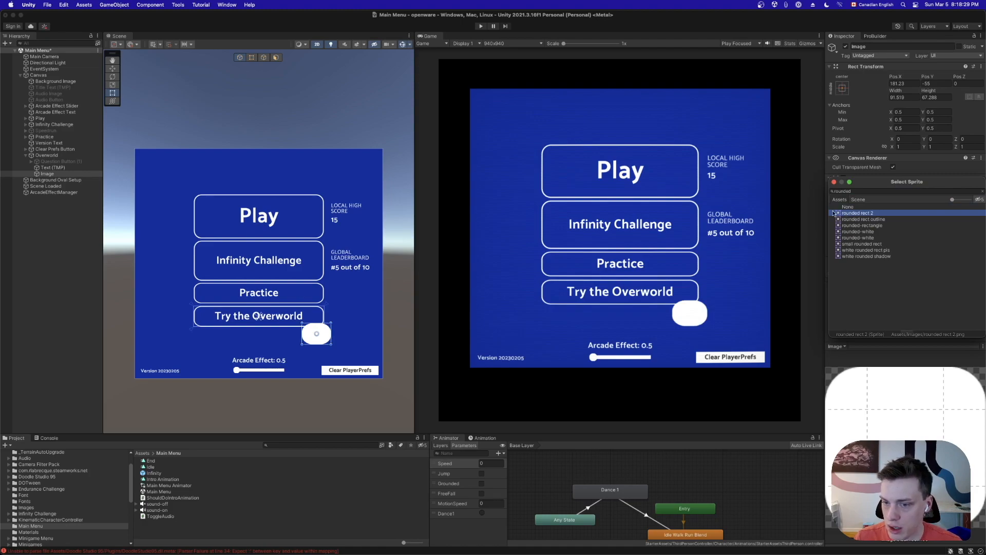
{"action": "key", "text": "Down"}
{"action": "key", "text": "Down"}
{"action": "key", "text": "Down"}
{"action": "key", "text": "Down"}
{"action": "key", "text": "Down"}
{"action": "key", "text": "Down"}
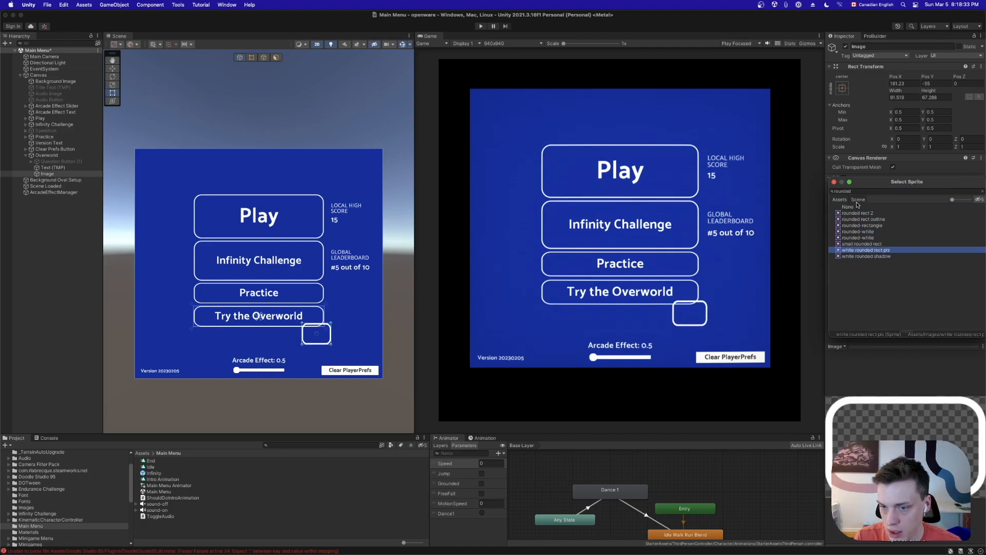
{"action": "key", "text": "Up"}
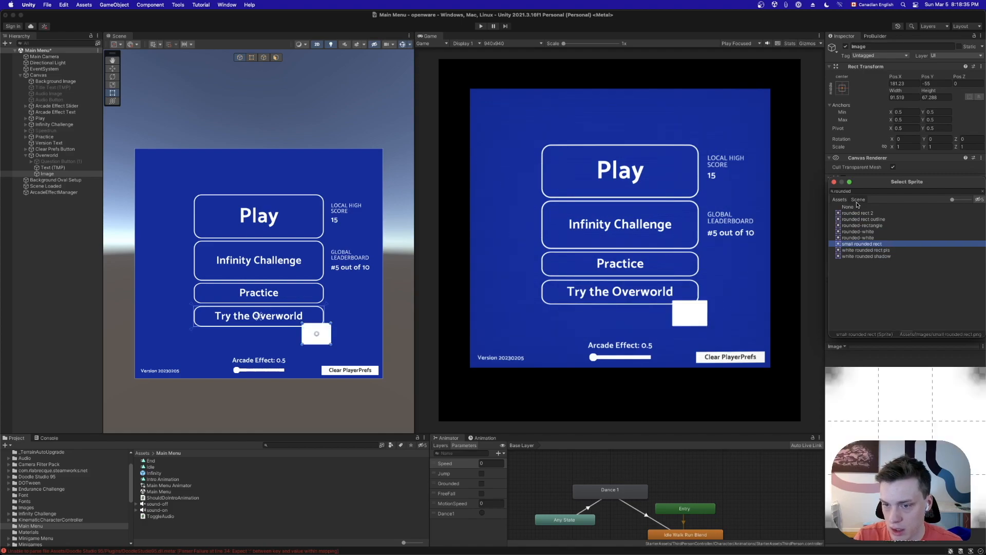
{"action": "key", "text": "Return"}
Resize the Image to about 100 by 47 and set its colour to yellow, FBE23A
{"action": "left_click_drag", "start_coordinate": [329, 343], "coordinate": [333, 338]}
{"action": "left_click", "coordinate": [919, 195]}
{"action": "left_click", "coordinate": [956, 225]}
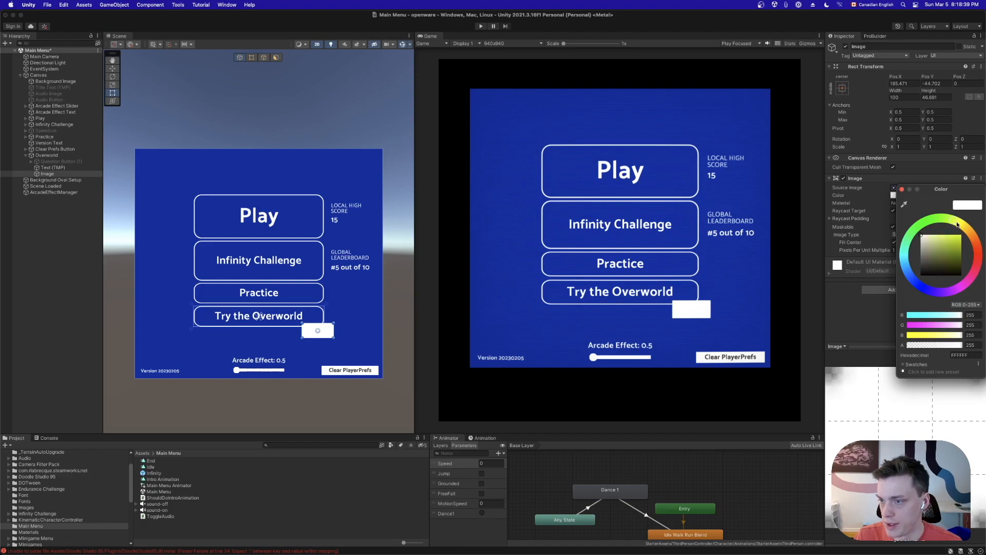
{"action": "left_click_drag", "start_coordinate": [962, 225], "coordinate": [952, 237]}
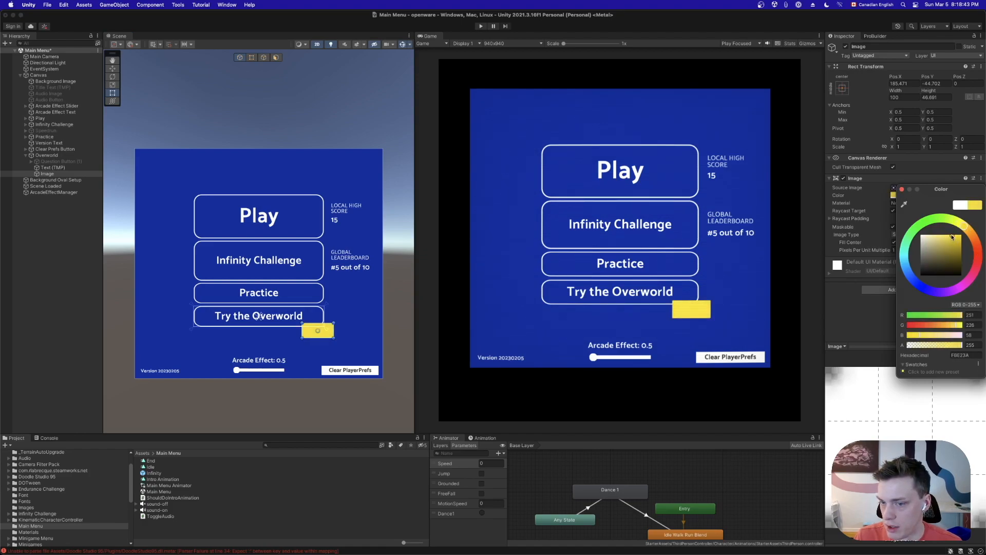
Resize the yellow Image to about 92 by 52 and position it at 204, -38 over the button's lower-right corner
{"action": "left_click", "coordinate": [903, 190]}
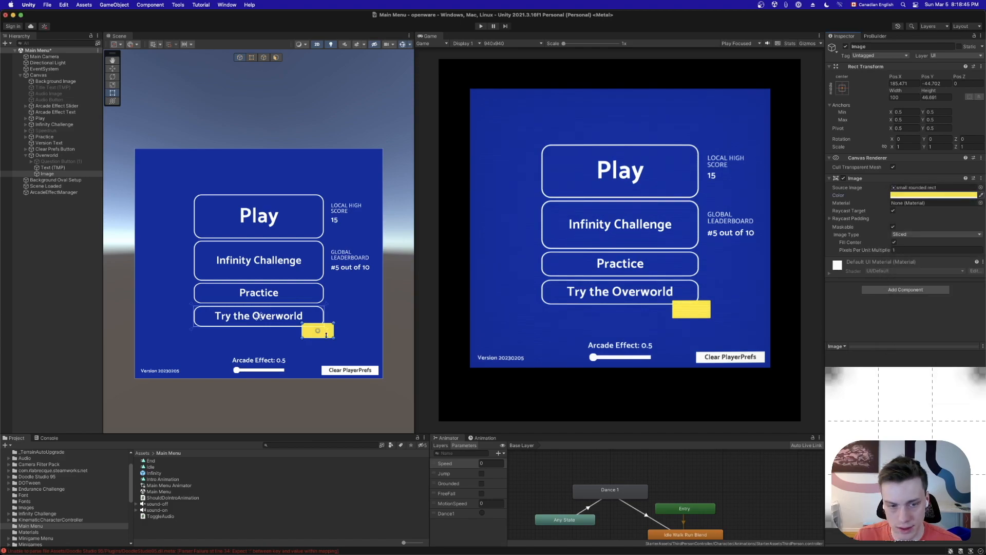
{"action": "left_click_drag", "start_coordinate": [335, 321], "coordinate": [328, 329]}
{"action": "key", "text": "w"}
Add a TextMeshPro text object as a child of the yellow Image and set its text to "Under Construction"
{"action": "right_click", "coordinate": [72, 174]}
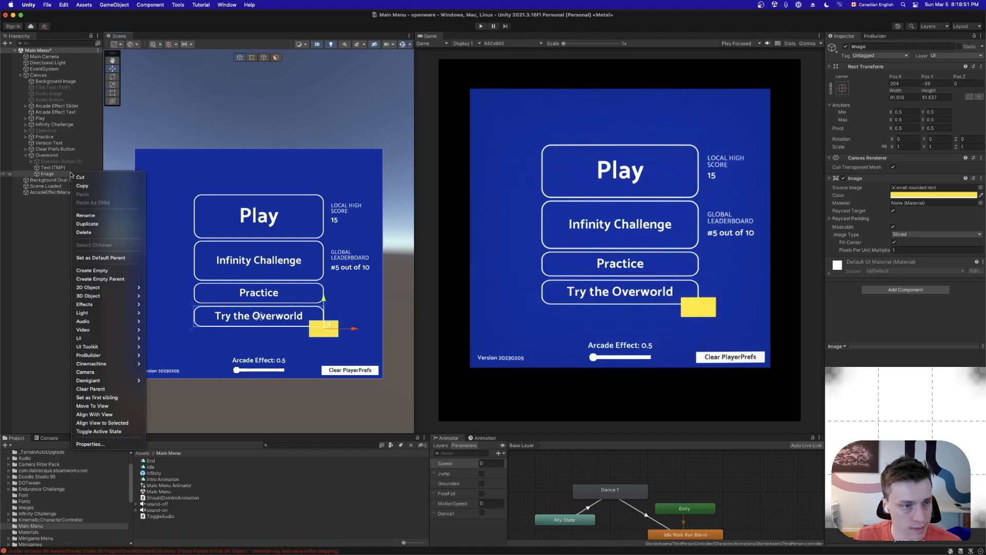
{"action": "mouse_move", "coordinate": [85, 338]}
{"action": "left_click", "coordinate": [169, 346]}
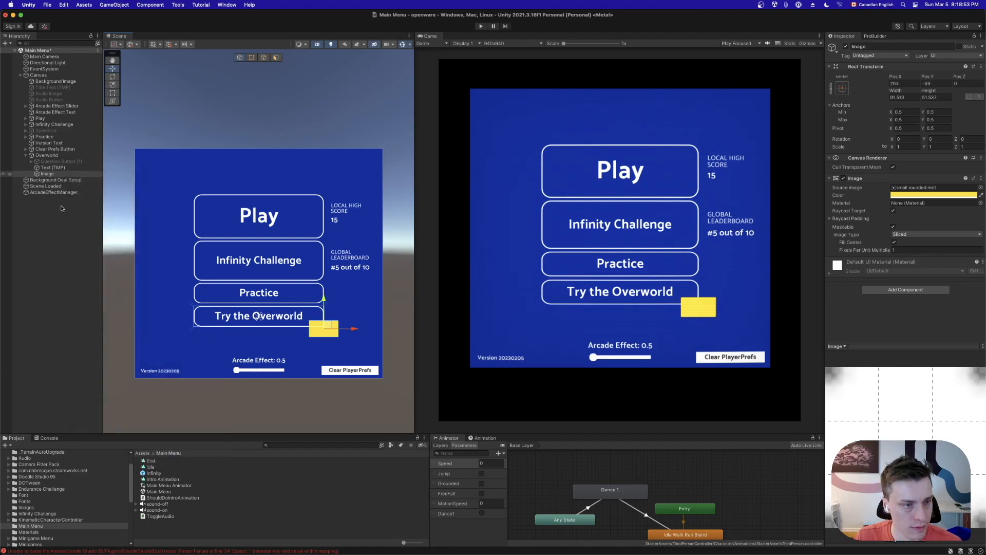
{"action": "key", "text": "Return"}
{"action": "left_click", "coordinate": [869, 222]}
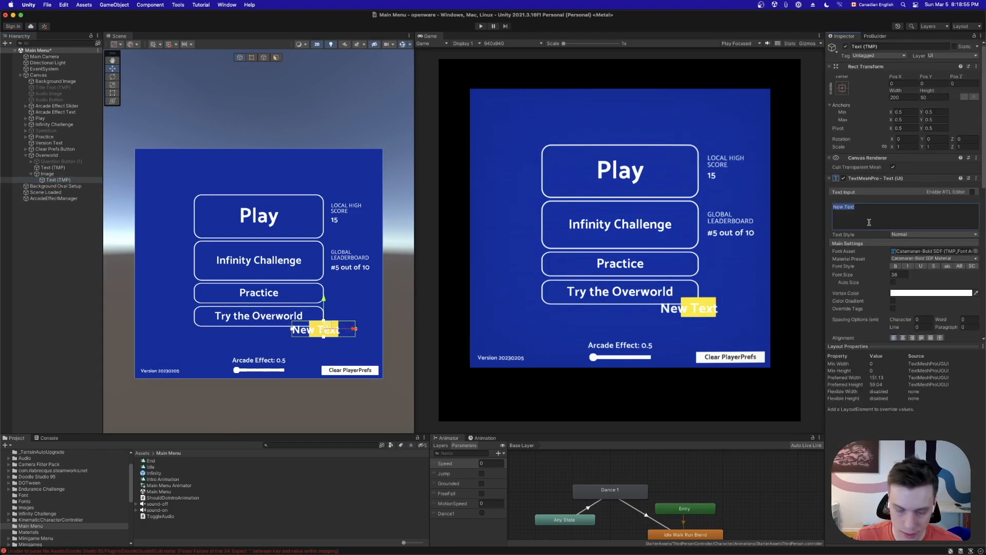
{"action": "type", "text": "Under Const"}
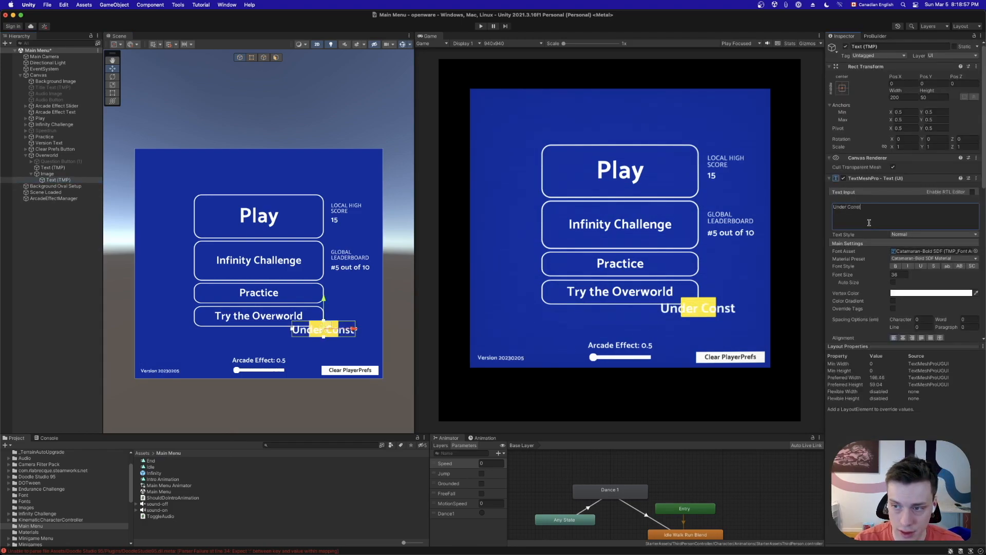
{"action": "type", "text": "ruction"}
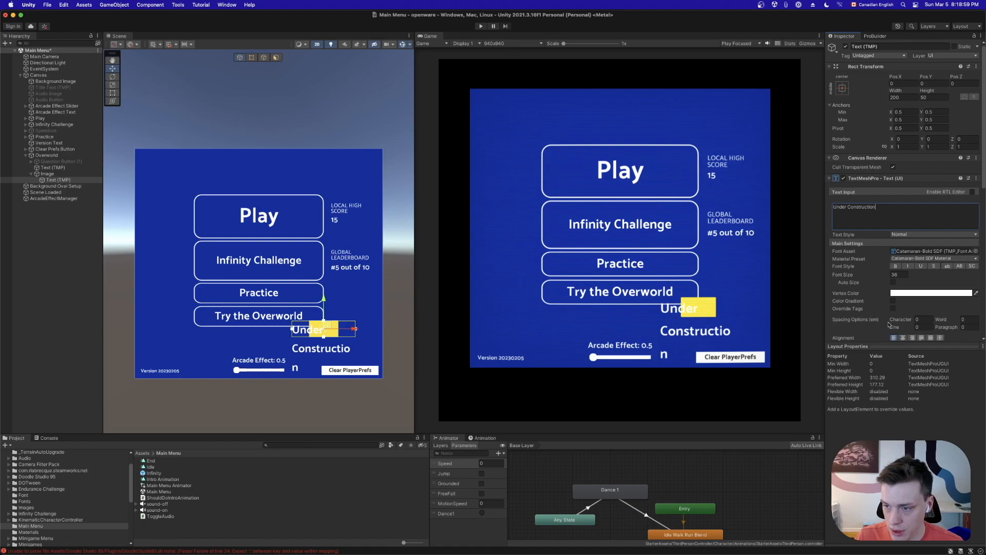
Set the badge text's font size to 20.58 and line spacing to -57.12, with "Under" and "Construction" on separate lines
{"action": "left_click_drag", "start_coordinate": [892, 327], "coordinate": [780, 327]}
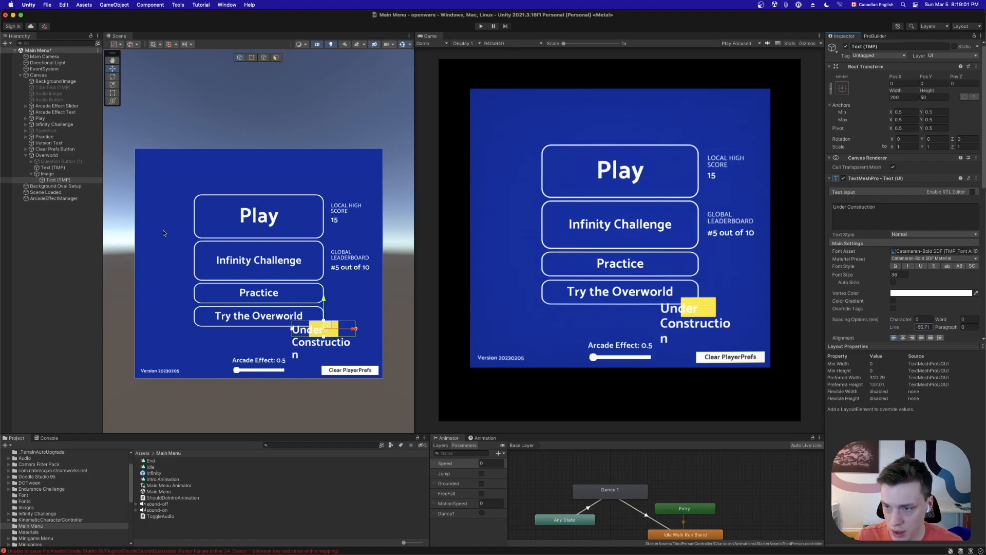
{"action": "left_click_drag", "start_coordinate": [880, 275], "coordinate": [677, 246]}
{"action": "left_click", "coordinate": [900, 225]}
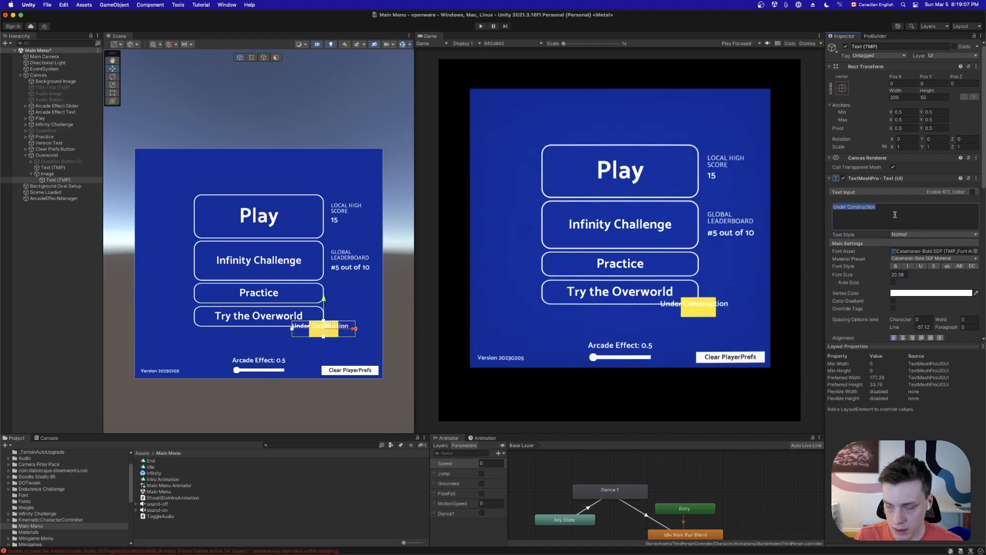
{"action": "key", "text": "BackSpace"}
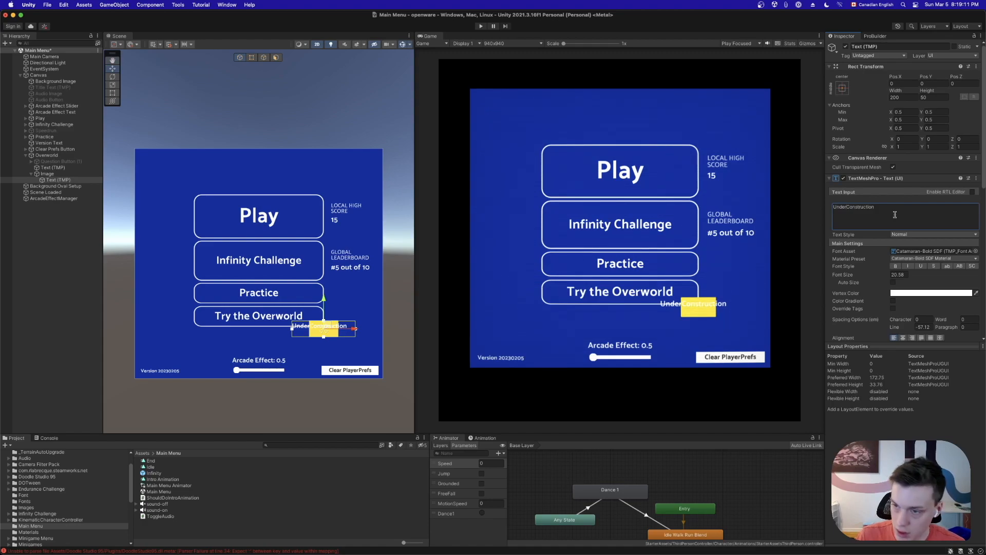
{"action": "double_click", "coordinate": [860, 211]}
{"action": "key", "text": "Left"}
{"action": "key", "text": "Right"}
{"action": "key", "text": "Right"}
{"action": "key", "text": "Return"}
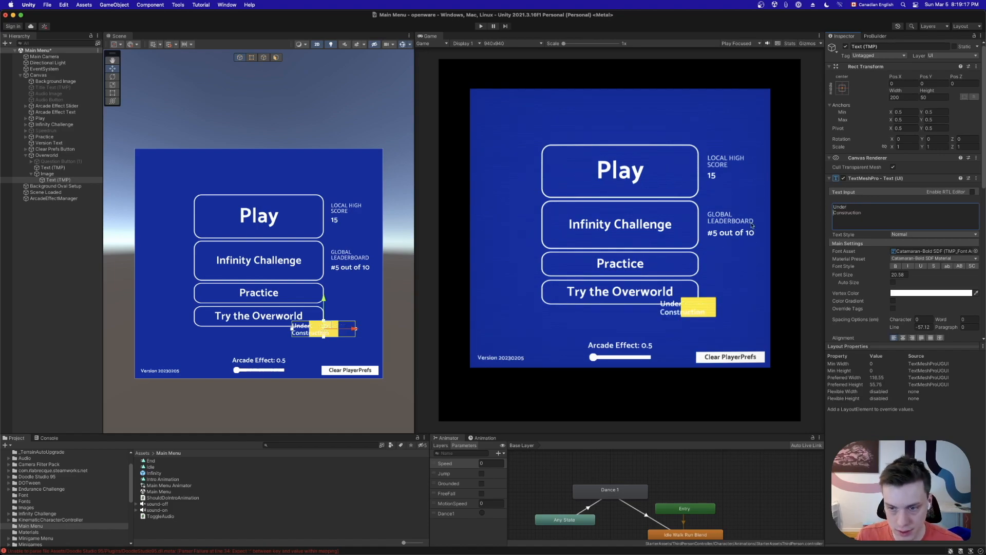
Centre the badge text horizontally and set its vertex colour to near-black, RGB 17, 17, 17
{"action": "left_click", "coordinate": [83, 180]}
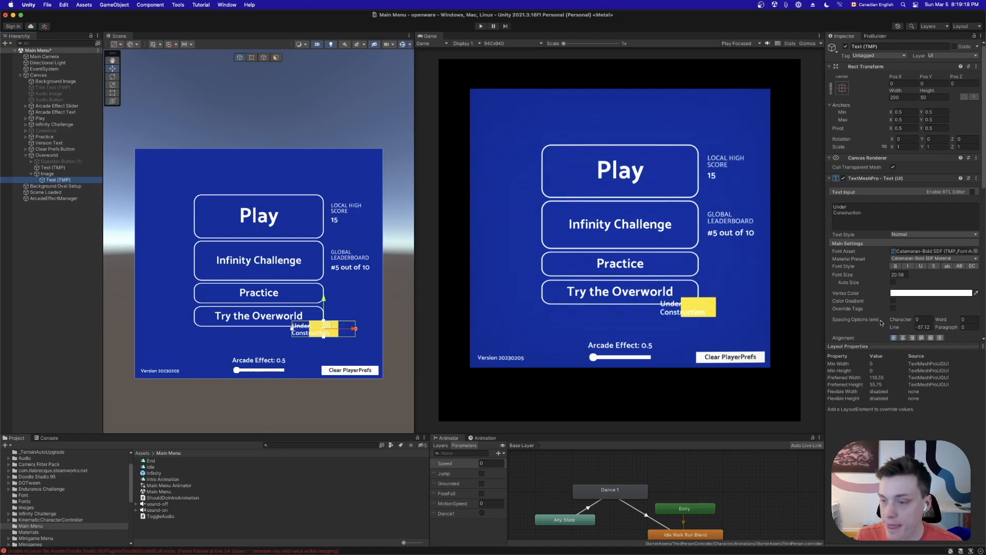
{"action": "left_click", "coordinate": [903, 337]}
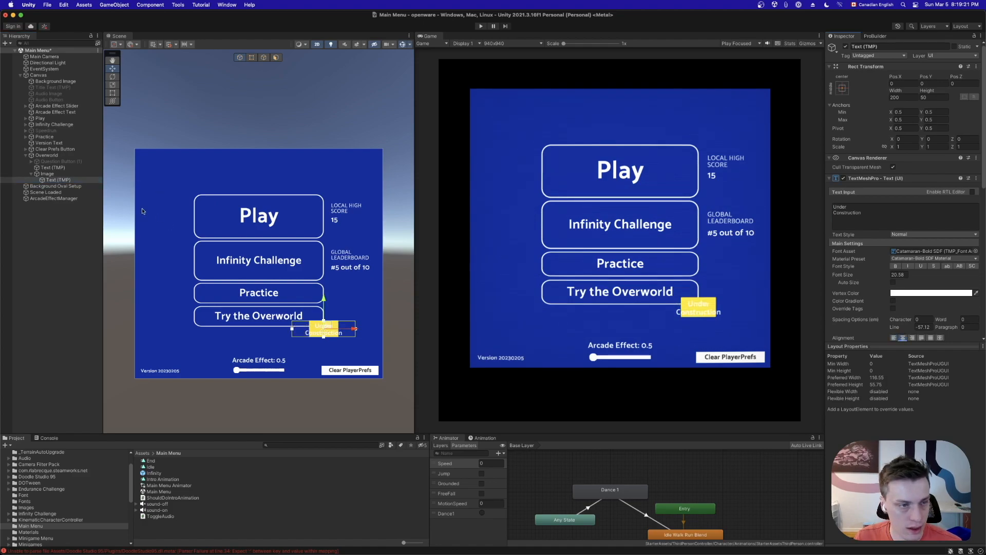
{"action": "left_click", "coordinate": [930, 293]}
{"action": "left_click", "coordinate": [910, 371]}
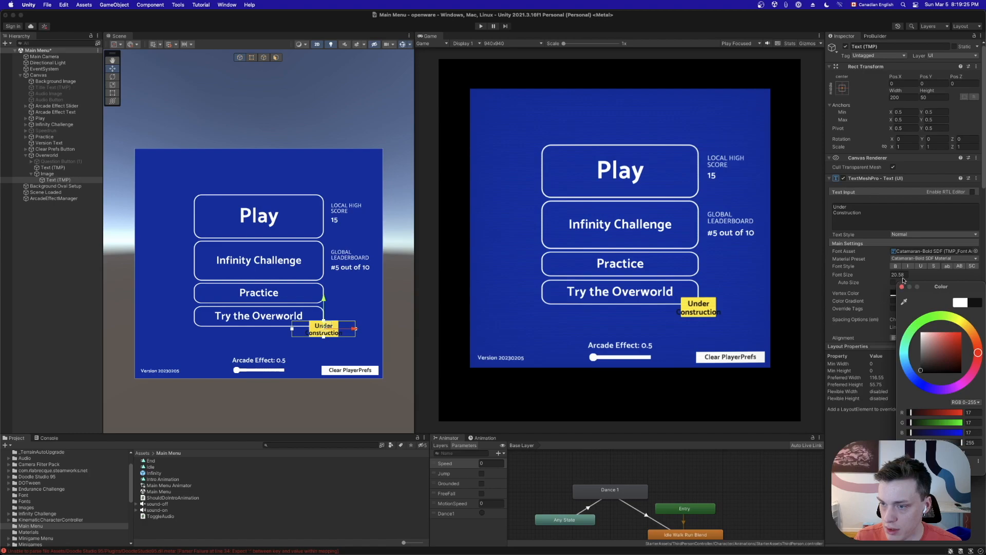
{"action": "left_click", "coordinate": [903, 287]}
Reduce the badge text's font size to 16.8 and resize its box to about 124 by 51 over the yellow Image
{"action": "key", "text": "t"}
{"action": "left_click_drag", "start_coordinate": [355, 336], "coordinate": [338, 338]}
{"action": "left_click_drag", "start_coordinate": [876, 275], "coordinate": [863, 275]}
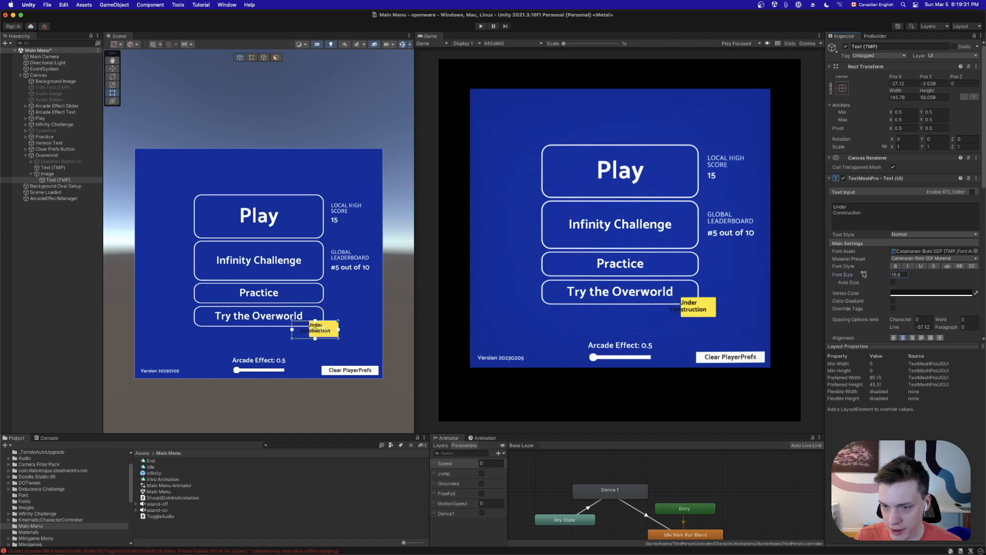
{"action": "mouse_move", "coordinate": [338, 340]}
{"action": "left_mouse_down"}
{"action": "mouse_move", "coordinate": [329, 335]}
{"action": "mouse_move", "coordinate": [341, 331]}
{"action": "left_mouse_up"}
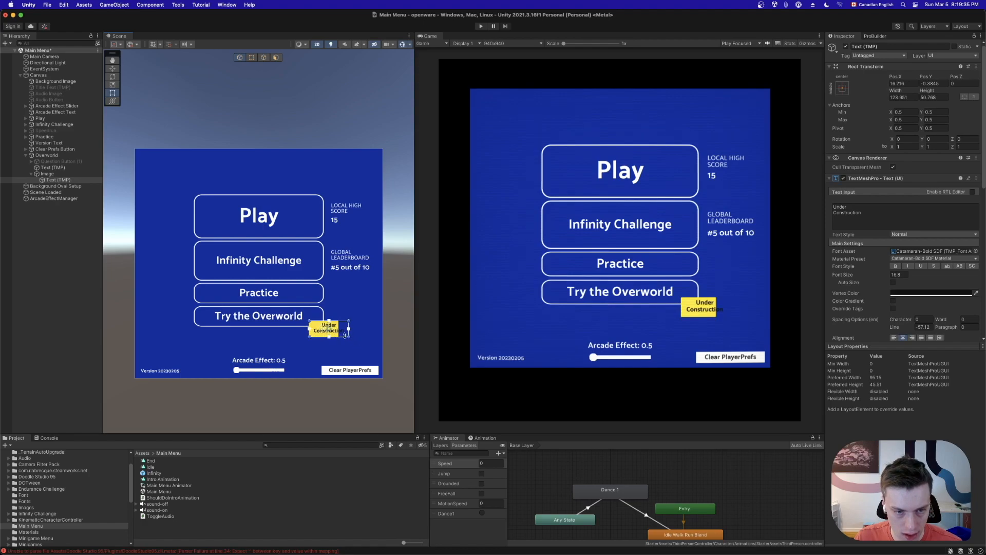
Enlarge the yellow Image and its text box to about 130 by 62 and align the text vertically to the middle
{"action": "left_click", "coordinate": [47, 174]}
{"action": "mouse_move", "coordinate": [338, 329]}
{"action": "left_mouse_down"}
{"action": "mouse_move", "coordinate": [351, 340]}
{"action": "mouse_move", "coordinate": [309, 320]}
{"action": "mouse_move", "coordinate": [351, 340]}
{"action": "left_mouse_up"}
{"action": "left_click", "coordinate": [56, 179]}
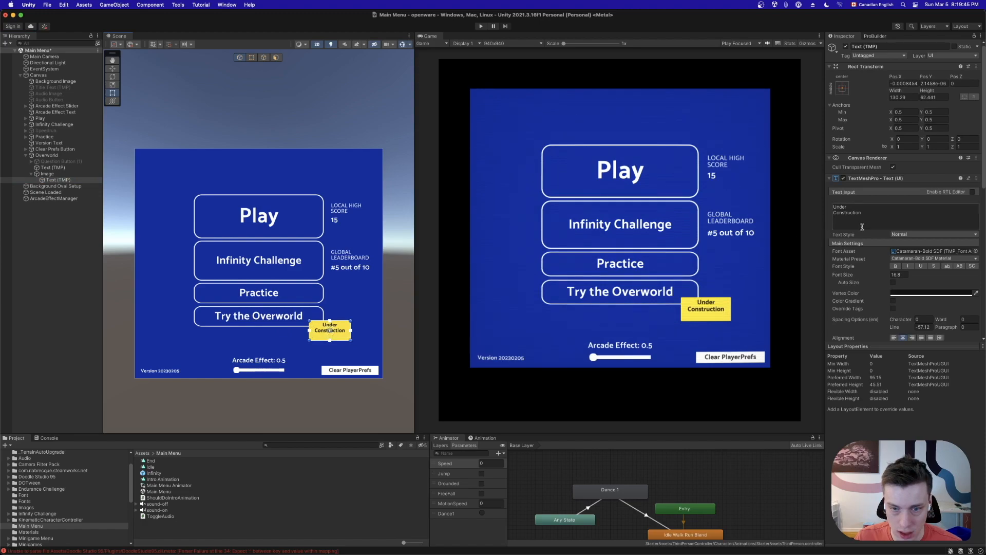
{"action": "scroll", "coordinate": [903, 339], "scroll_direction": "down", "scroll_amount": 1}
{"action": "left_click", "coordinate": [903, 326]}
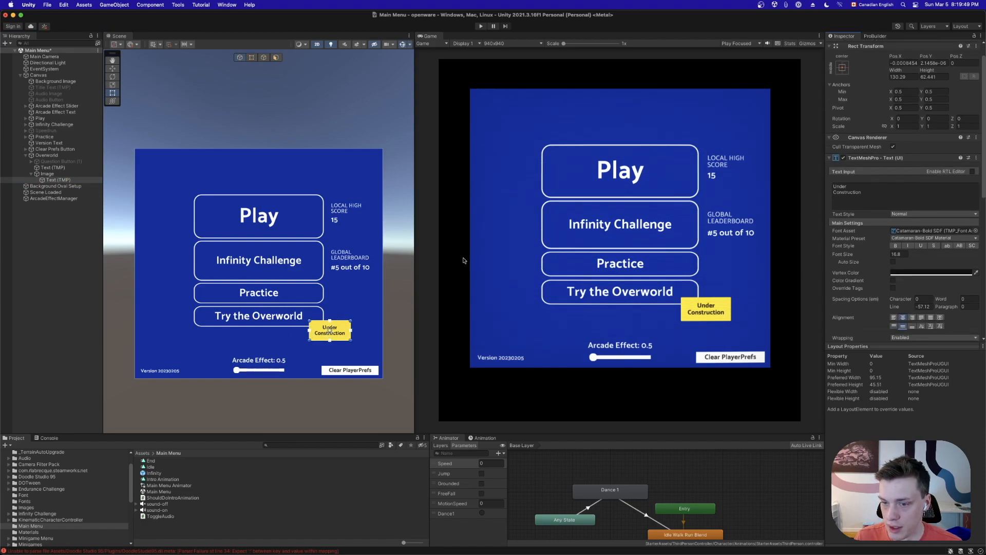
{"action": "left_click", "coordinate": [46, 174]}
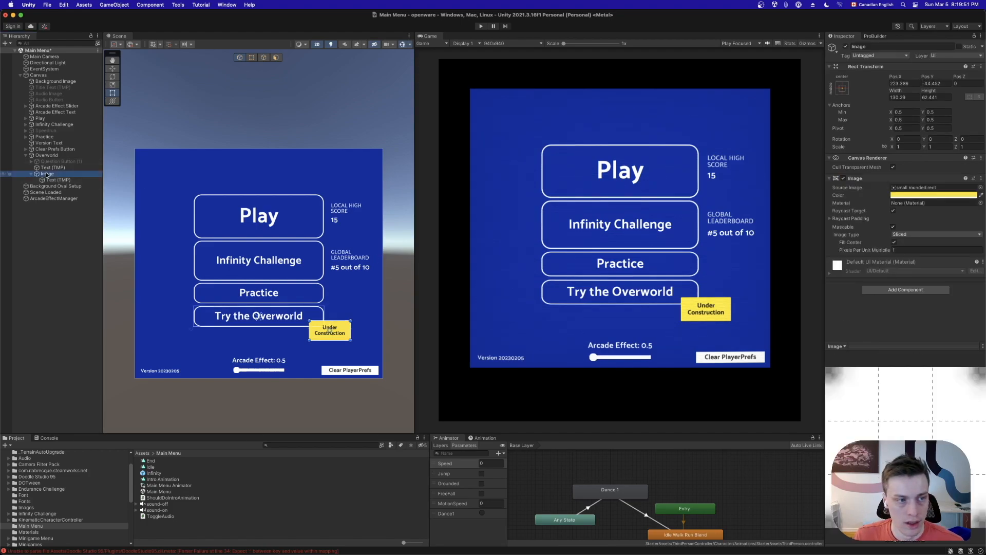
{"action": "left_click_drag", "start_coordinate": [352, 341], "coordinate": [348, 345]}
Switch to Chrome, browse the under construction icons and images, and copy VectorStock's yellow "Under Construction" road sign image
{"action": "key", "text": "super+Tab"}
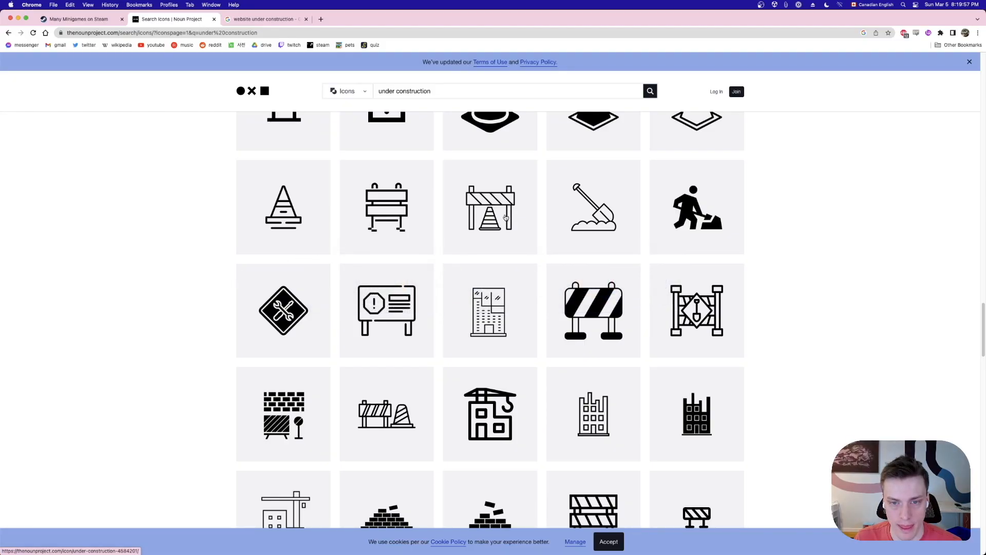
{"action": "scroll", "coordinate": [505, 217], "scroll_direction": "down", "scroll_amount": 5}
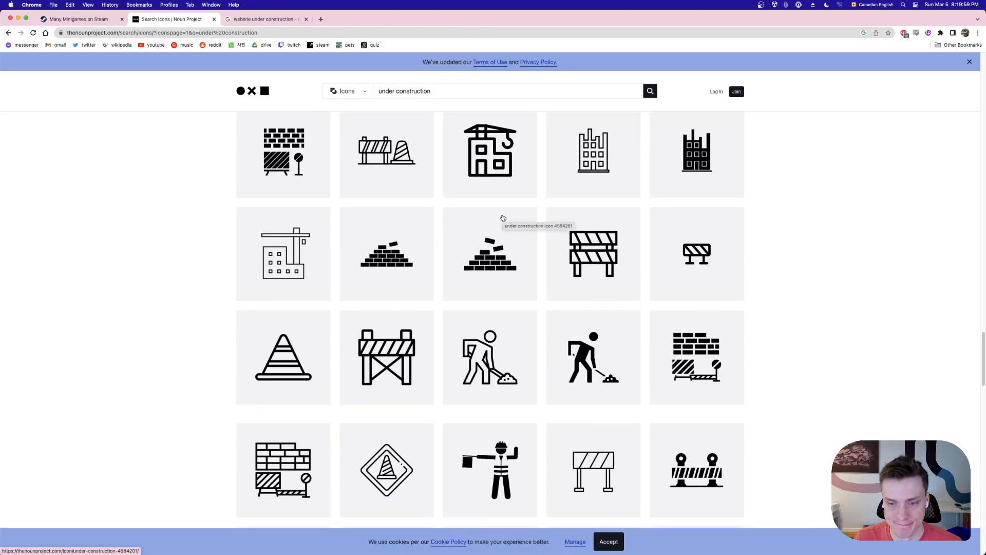
{"action": "scroll", "coordinate": [841, 395], "scroll_direction": "down", "scroll_amount": 3}
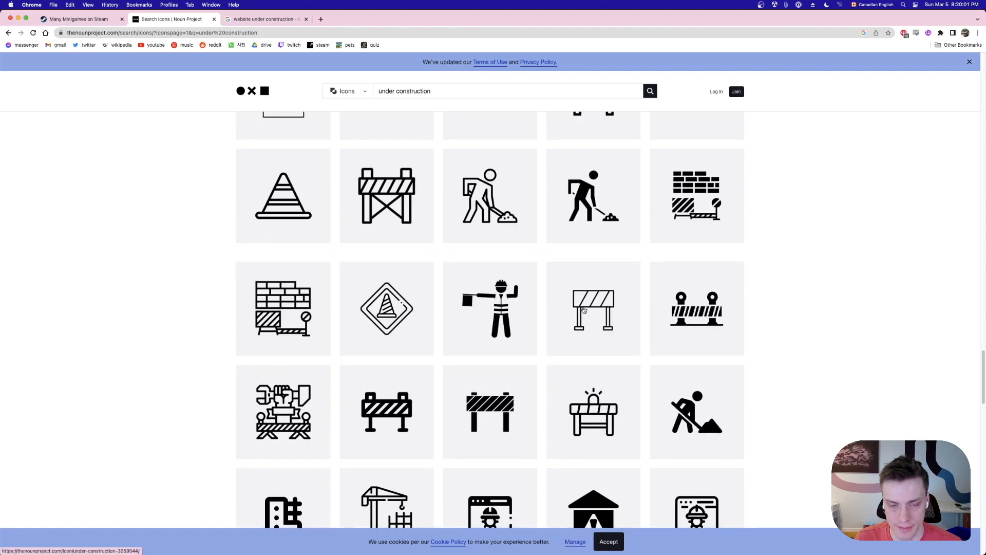
{"action": "scroll", "coordinate": [582, 326], "scroll_direction": "down", "scroll_amount": 10}
{"action": "left_click", "coordinate": [279, 19]}
{"action": "scroll", "coordinate": [231, 216], "scroll_direction": "down", "scroll_amount": 10}
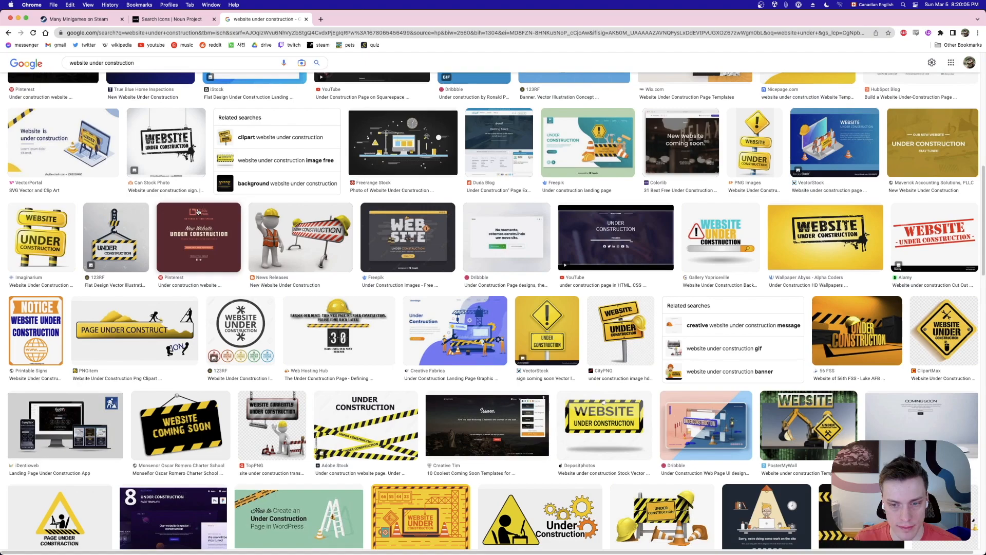
{"action": "left_click", "coordinate": [561, 340]}
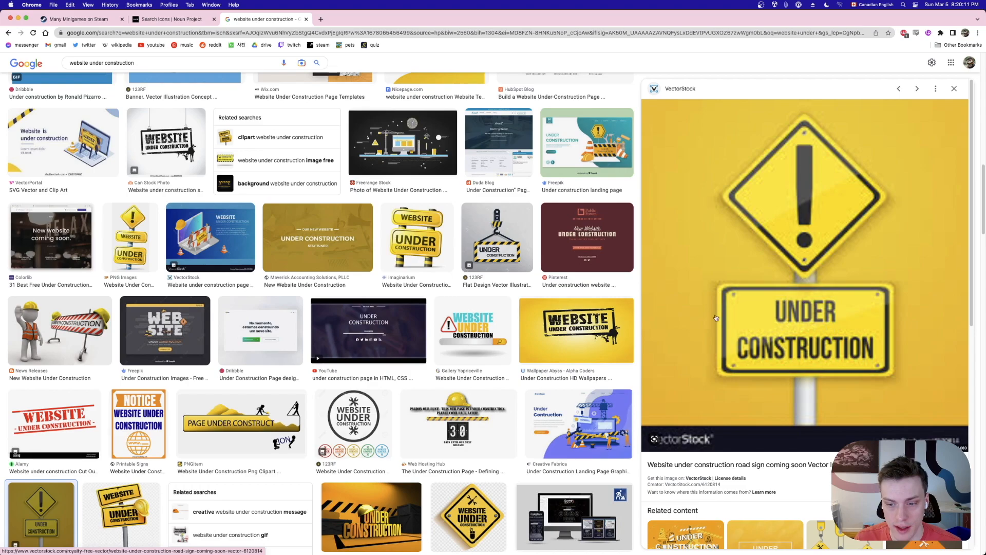
{"action": "right_click", "coordinate": [694, 316]}
{"action": "left_click", "coordinate": [712, 400]}
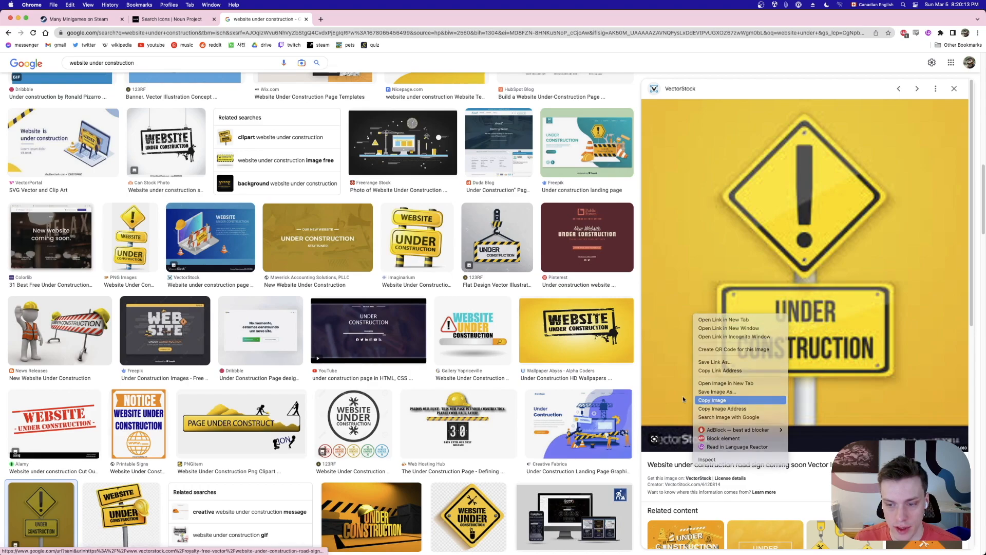
Switch to Sketch, paste the copied road sign image and move it to the left side of the canvas as a reference
{"action": "left_click", "coordinate": [420, 536]}
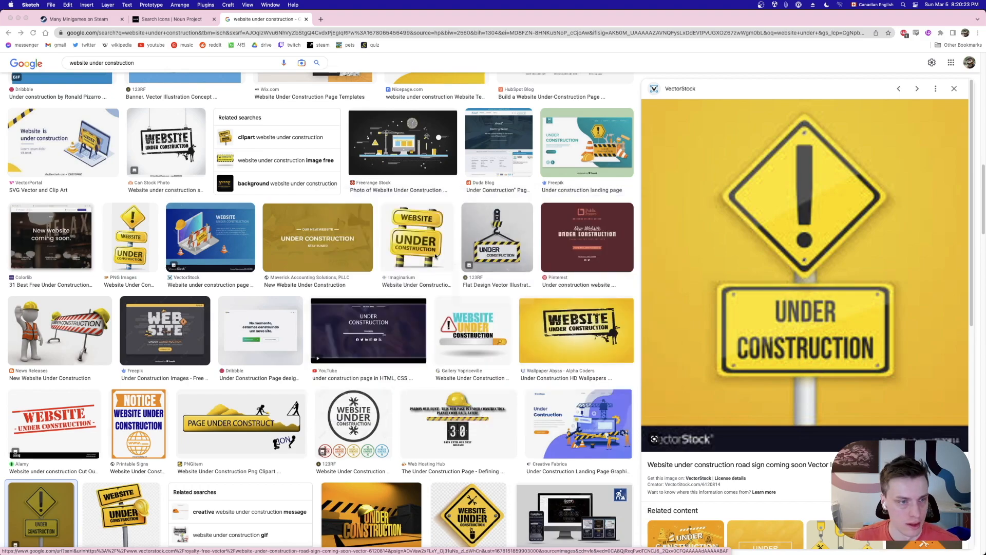
{"action": "key", "text": "super+v"}
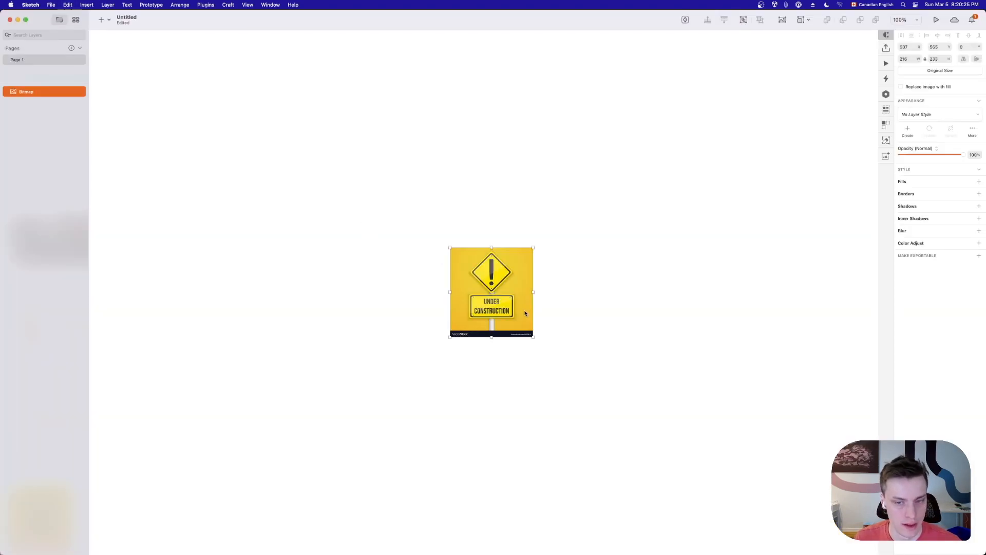
{"action": "left_click_drag", "start_coordinate": [525, 311], "coordinate": [302, 276]}
{"action": "left_click", "coordinate": [350, 267]}
Draw a rounded square about 139 by 139 beside the reference image
{"action": "left_click", "coordinate": [105, 21]}
{"action": "mouse_move", "coordinate": [111, 50]}
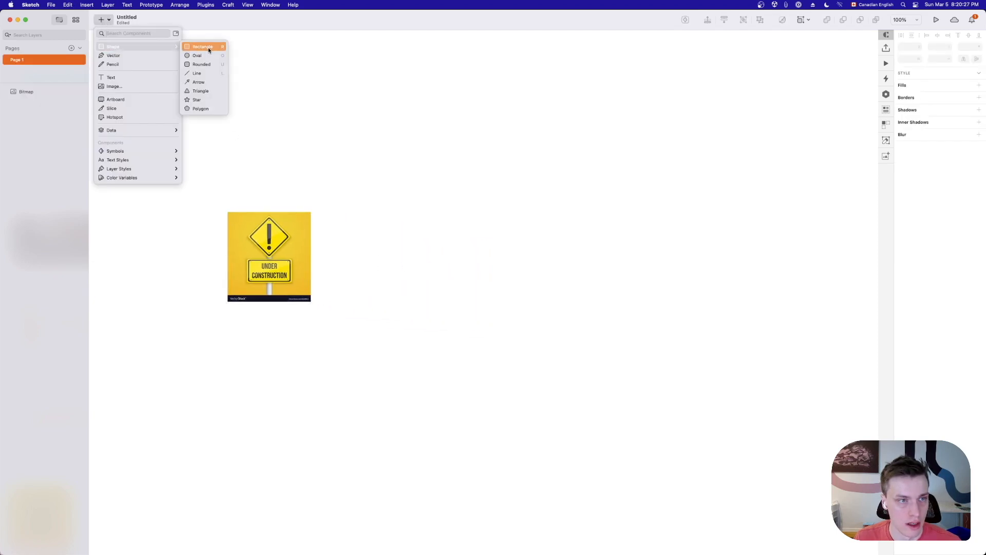
{"action": "left_click", "coordinate": [206, 64]}
{"action": "left_click_drag", "start_coordinate": [433, 209], "coordinate": [486, 263]}
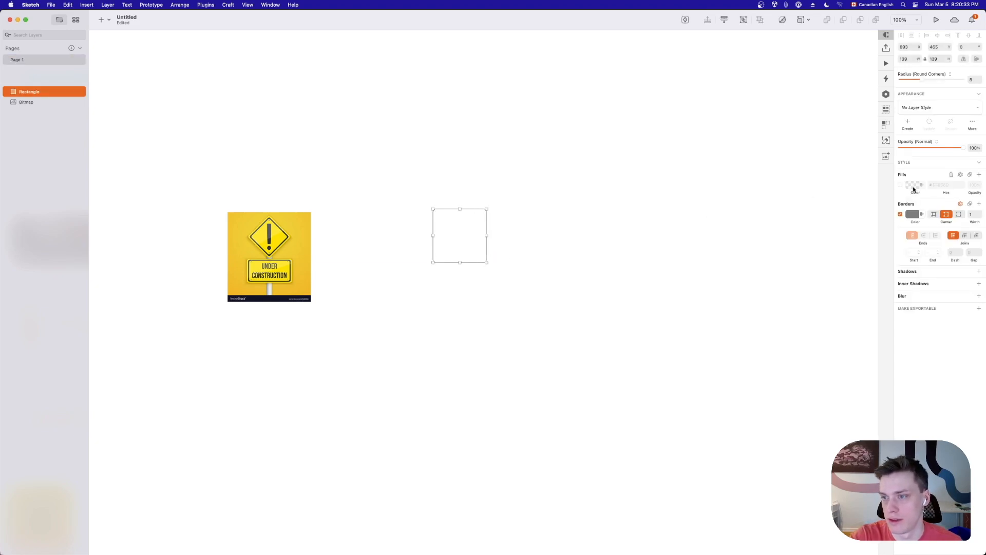
Disable the rounded square's border and fill it with the yellow sampled from the reference sign, FFEA00
{"action": "left_click", "coordinate": [901, 215]}
{"action": "left_click", "coordinate": [899, 186]}
{"action": "left_click", "coordinate": [912, 185]}
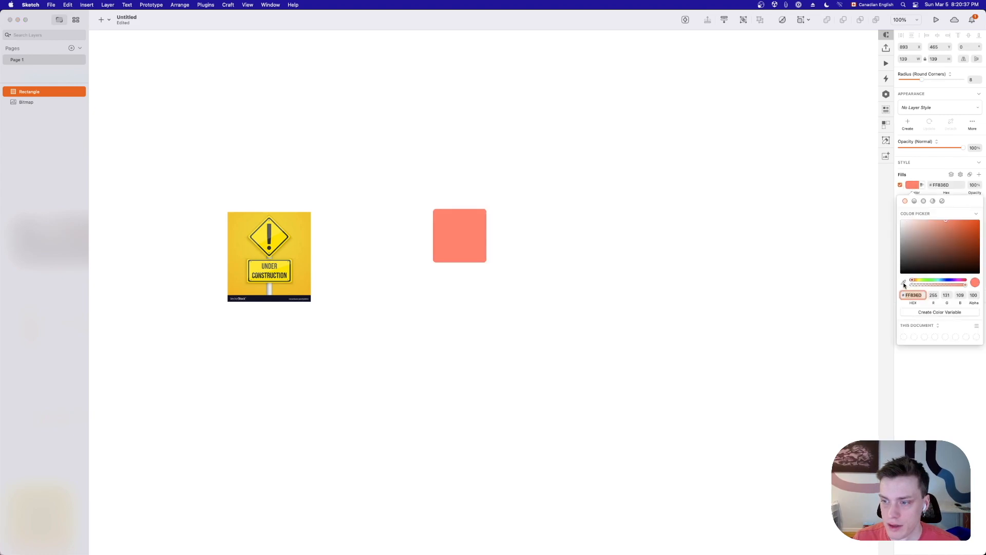
{"action": "left_click", "coordinate": [904, 284]}
{"action": "left_click", "coordinate": [283, 229]}
{"action": "left_click", "coordinate": [510, 243]}
Rotate the yellow rounded square by 45 degrees to form a diamond
{"action": "left_click", "coordinate": [463, 236]}
{"action": "left_click", "coordinate": [968, 48]}
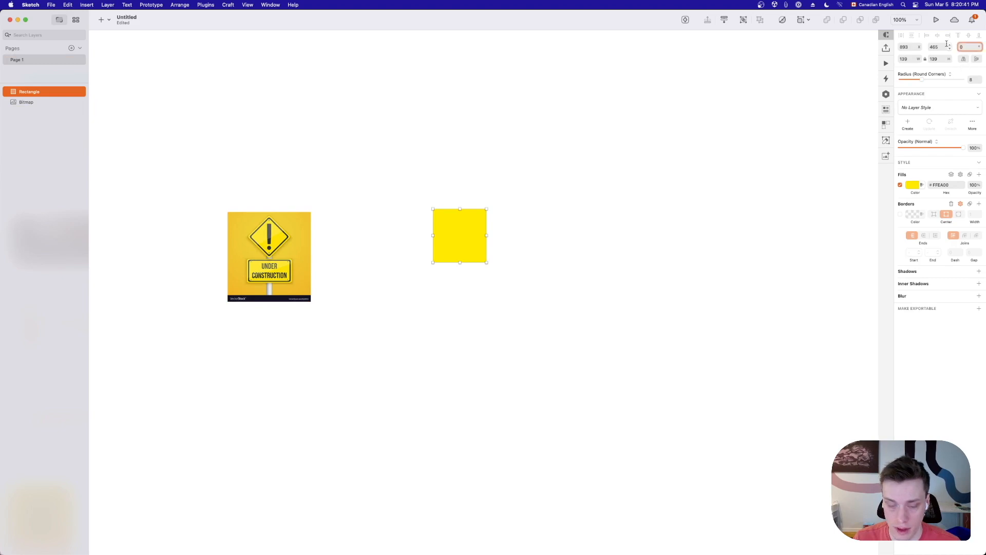
{"action": "type", "text": "45"}
{"action": "key", "text": "Return"}
{"action": "left_click", "coordinate": [552, 221]}
Duplicate the yellow diamond and scale the copy down to 121 by 121, centred on the original
{"action": "left_click", "coordinate": [478, 236]}
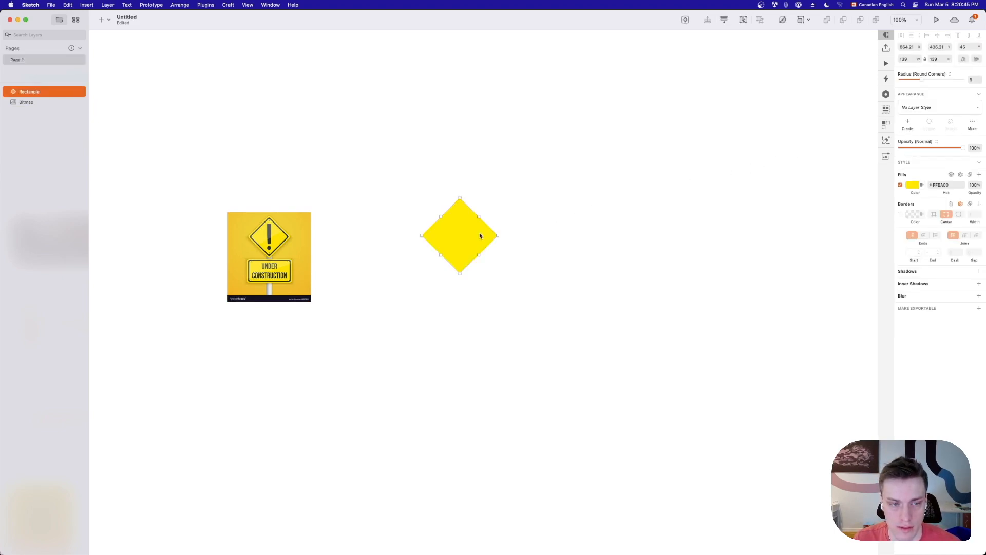
{"action": "key", "text": "super+d"}
{"action": "left_click_drag", "start_coordinate": [459, 198], "coordinate": [463, 224]}
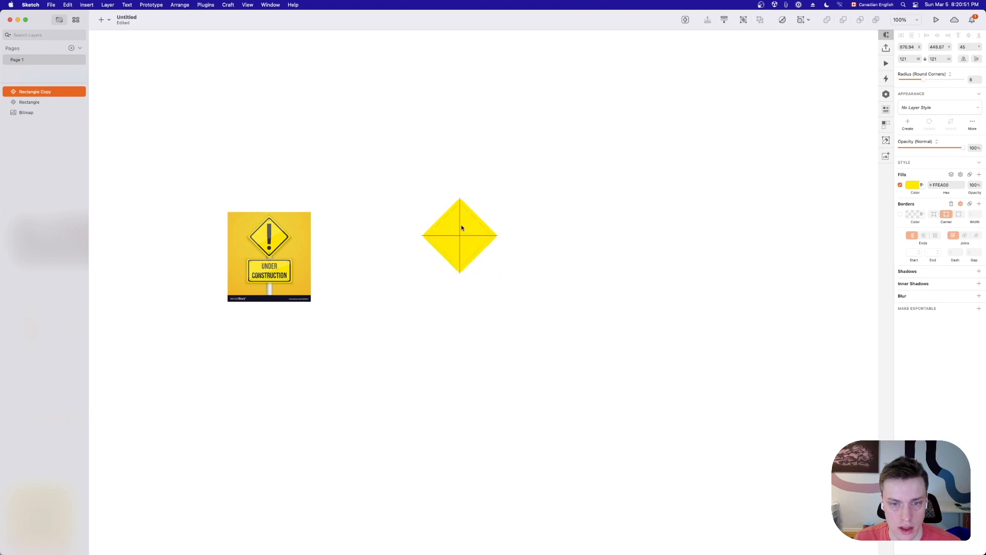
Turn off the smaller diamond's fill and give it a near-black border with a width of 4
{"action": "left_click", "coordinate": [900, 214]}
{"action": "left_click", "coordinate": [899, 185]}
{"action": "left_click", "coordinate": [913, 215]}
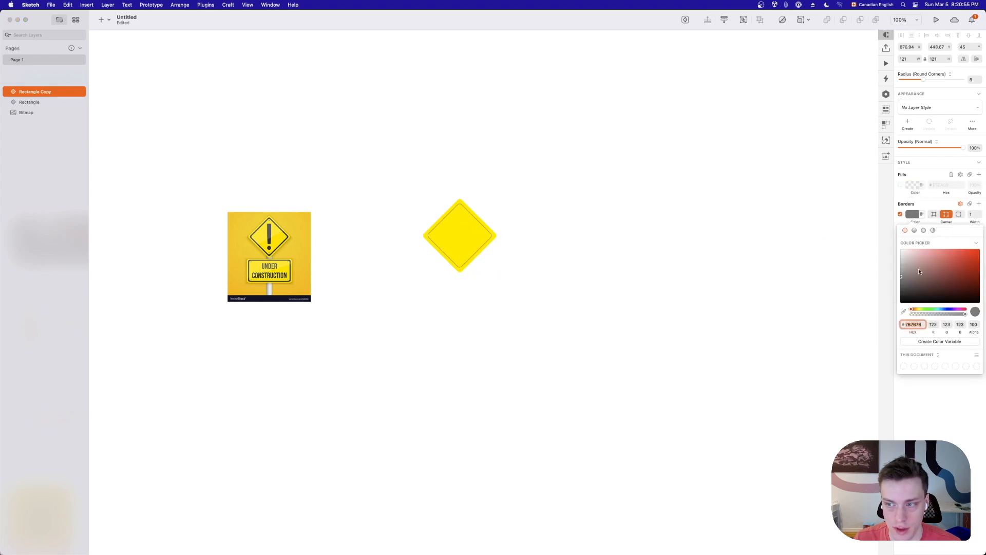
{"action": "left_click", "coordinate": [979, 213]}
{"action": "left_click", "coordinate": [980, 213]}
{"action": "left_click", "coordinate": [979, 213]}
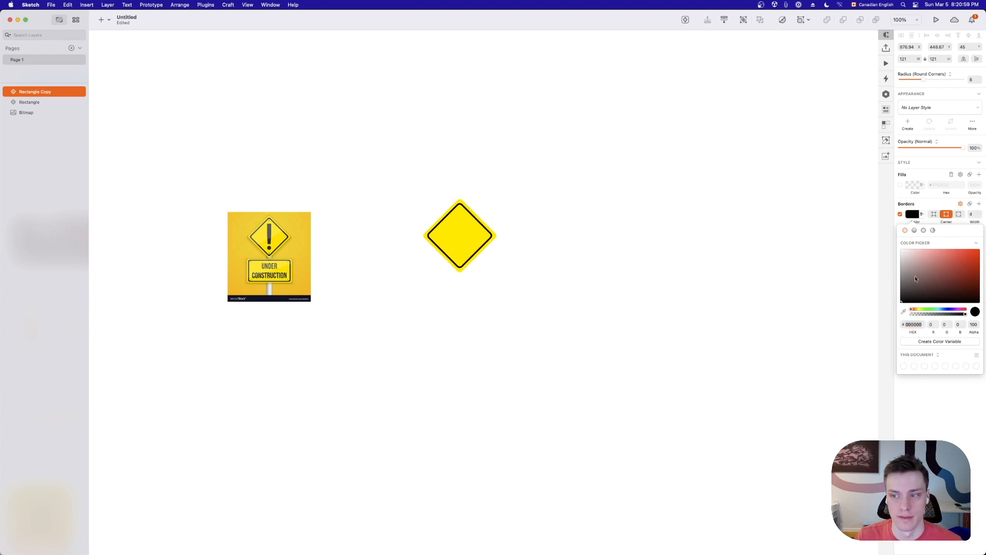
{"action": "left_click", "coordinate": [595, 199]}
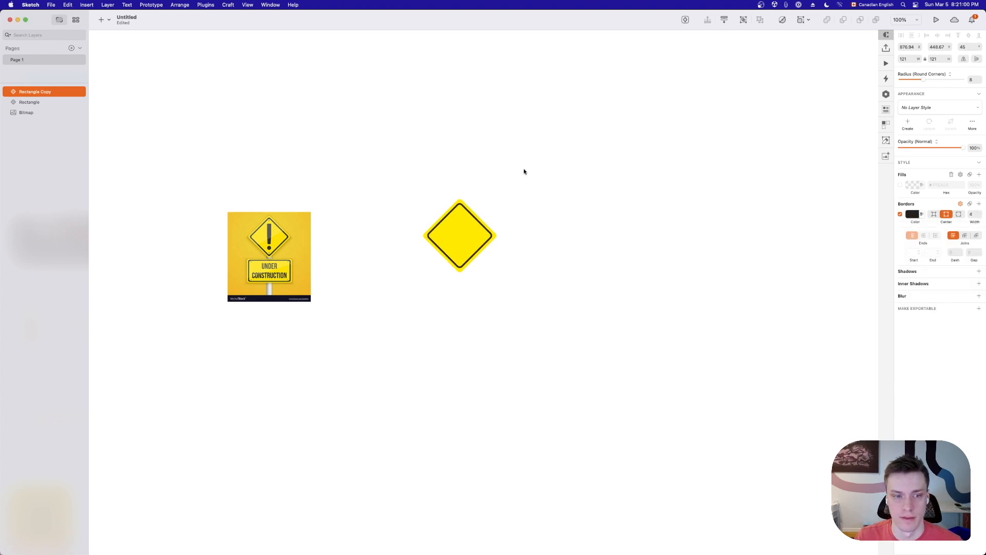
Add a text layer containing an exclamation mark above the signs and colour it near-black
{"action": "left_click", "coordinate": [96, 21]}
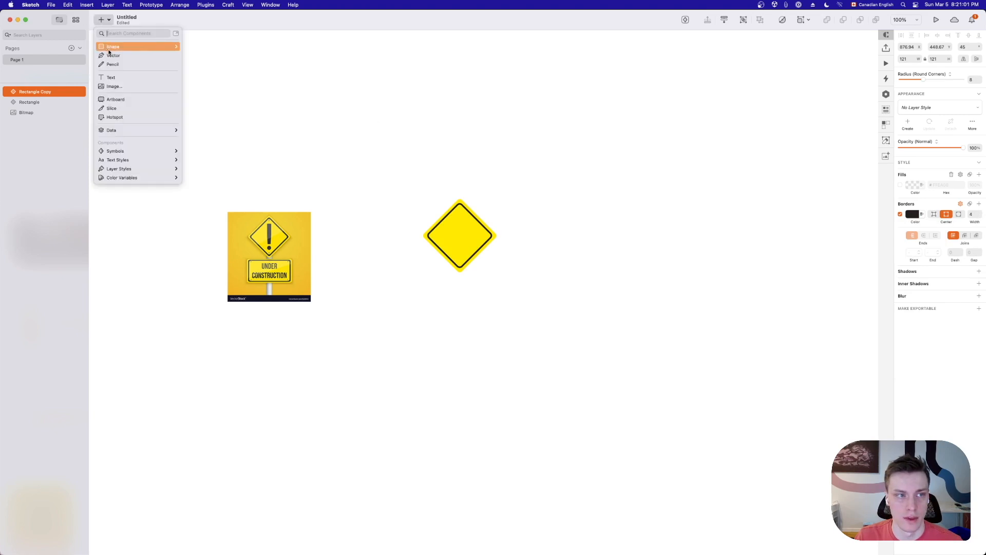
{"action": "left_click", "coordinate": [111, 77]}
{"action": "left_click", "coordinate": [329, 140]}
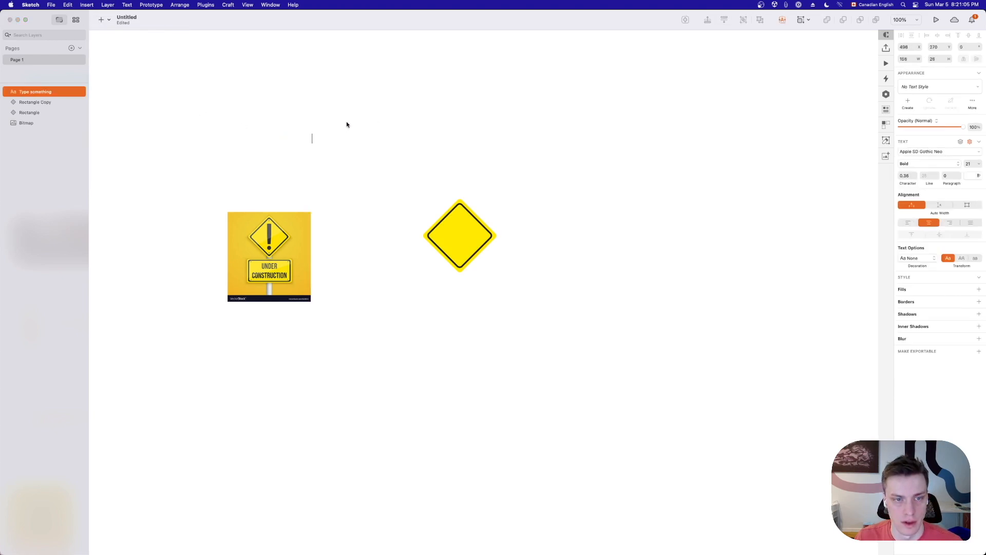
{"action": "type", "text": "t"}
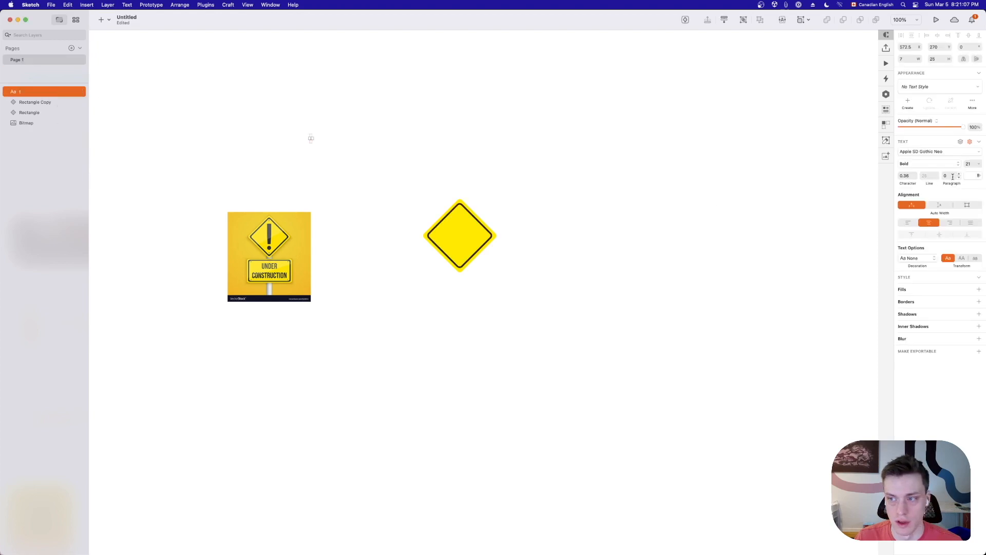
{"action": "left_click", "coordinate": [968, 177]}
{"action": "left_click_drag", "start_coordinate": [950, 242], "coordinate": [887, 247]}
{"action": "left_click", "coordinate": [525, 135]}
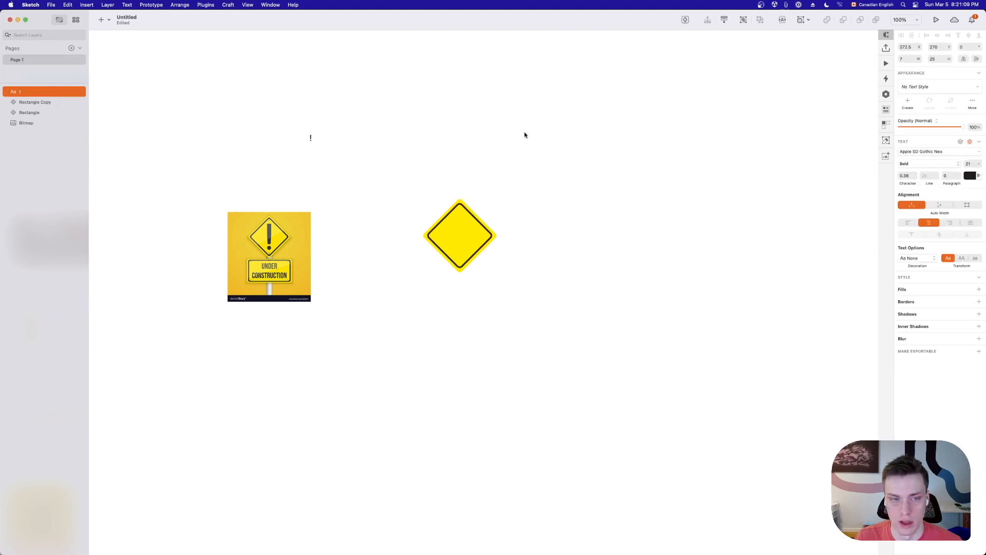
Enlarge the exclamation mark to font size 106 and centre it inside the yellow diamond
{"action": "left_click", "coordinate": [360, 130]}
{"action": "left_click_drag", "start_coordinate": [310, 138], "coordinate": [383, 148]}
{"action": "left_click_drag", "start_coordinate": [979, 163], "coordinate": [985, 164]}
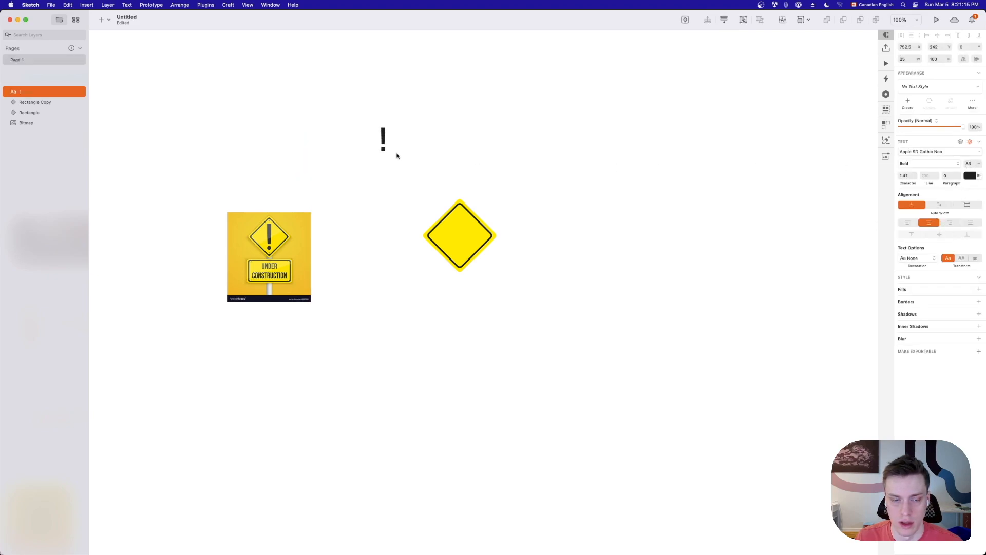
{"action": "left_click_drag", "start_coordinate": [382, 146], "coordinate": [454, 241]}
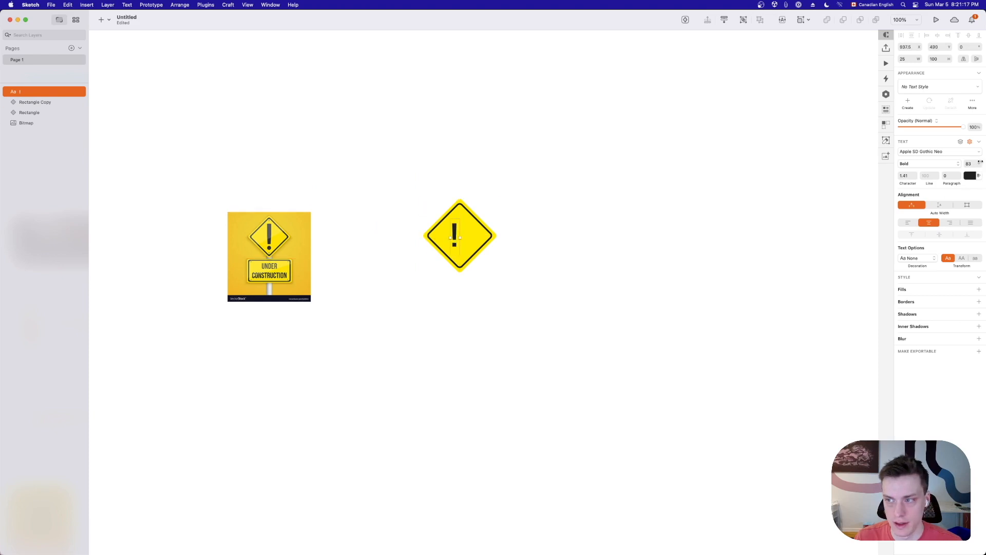
{"action": "left_click_drag", "start_coordinate": [976, 163], "coordinate": [985, 163]}
{"action": "left_click_drag", "start_coordinate": [454, 237], "coordinate": [459, 237]}
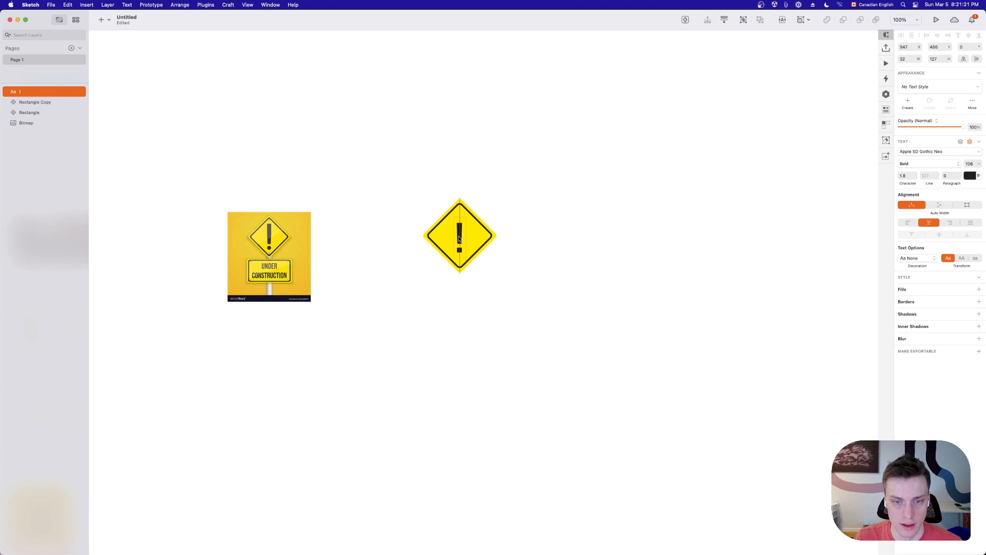
{"action": "left_click", "coordinate": [571, 217]}
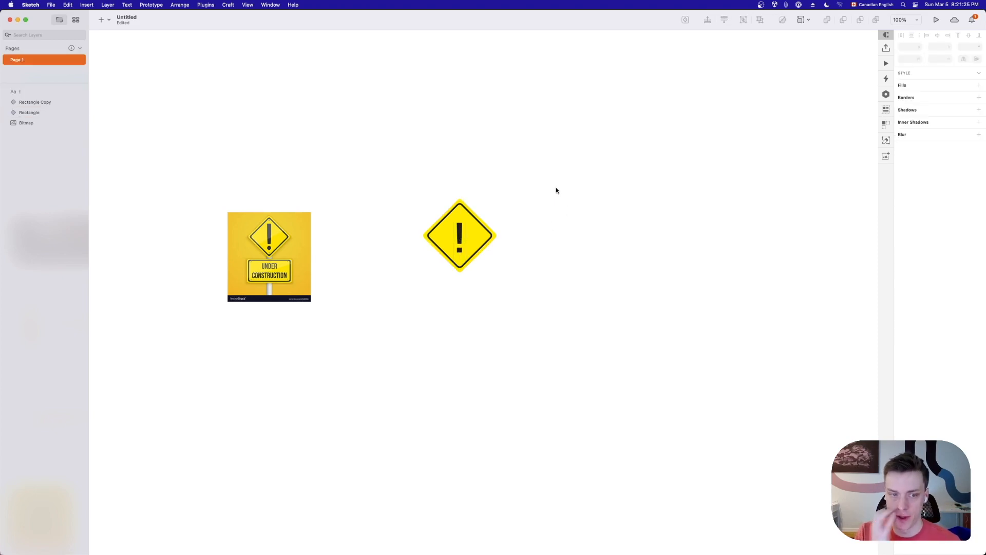
Duplicate the yellow diamond below the sign and set the copy's rotation to 0 degrees
{"action": "left_click", "coordinate": [469, 207]}
{"action": "left_click_drag", "start_coordinate": [468, 206], "coordinate": [431, 298], "text": "alt"}
{"action": "left_click", "coordinate": [963, 47]}
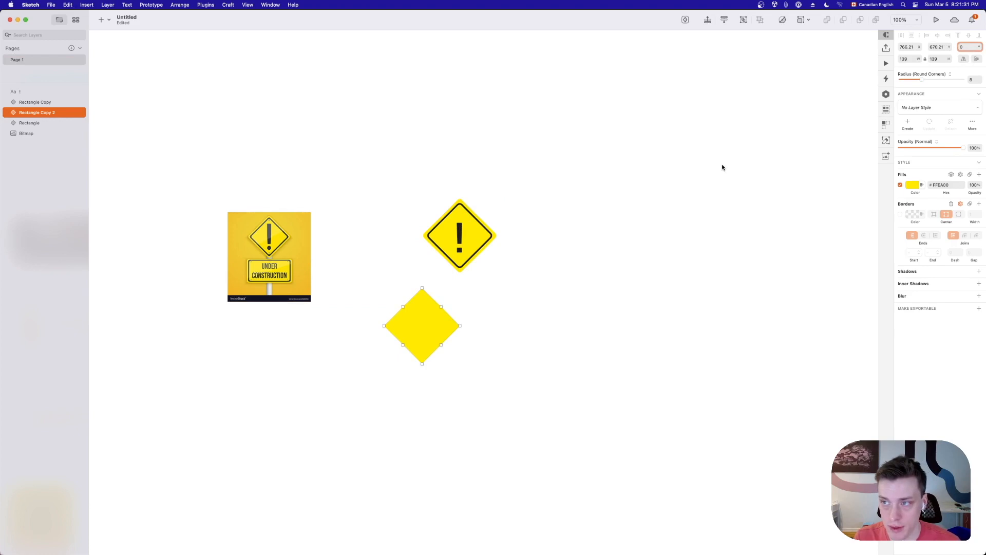
{"action": "type", "text": "0"}
{"action": "key", "text": "Return"}
Reshape the yellow copy into a 197 by 80 rounded rectangle centred just below the diamond
{"action": "left_click", "coordinate": [509, 313]}
{"action": "left_click_drag", "start_coordinate": [433, 322], "coordinate": [493, 307]}
{"action": "left_click_drag", "start_coordinate": [496, 305], "coordinate": [467, 292]}
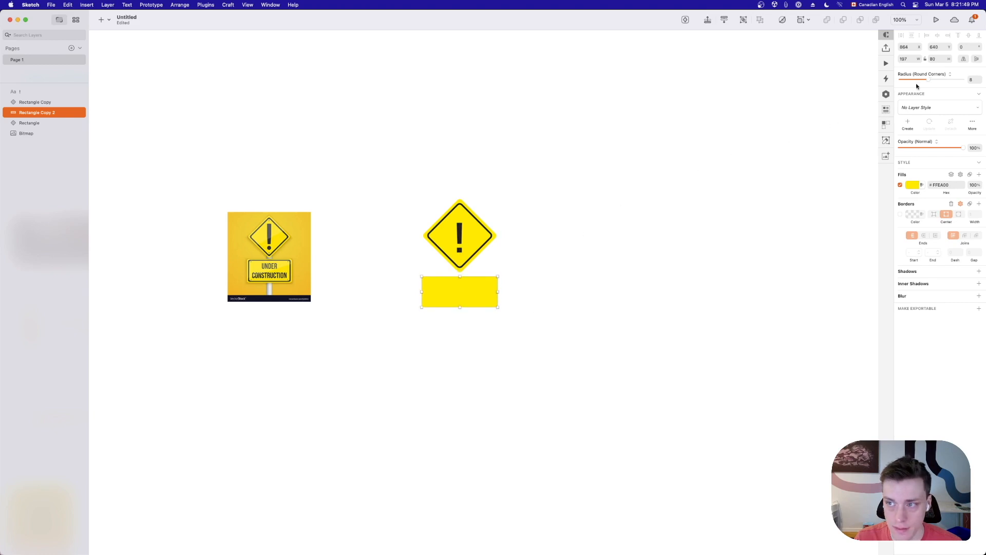
{"action": "left_click_drag", "start_coordinate": [934, 81], "coordinate": [938, 81]}
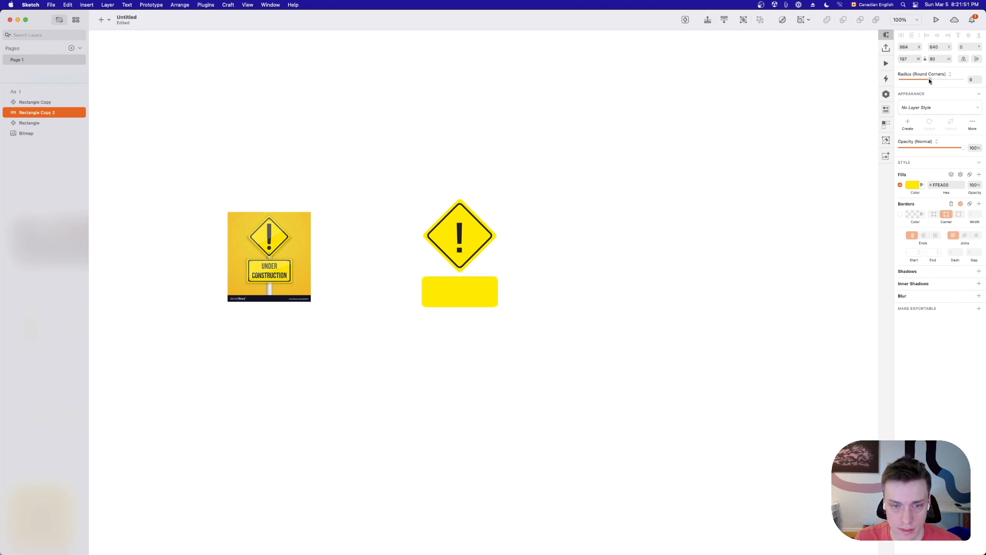
Duplicate the yellow rectangle, scale the copy down to 184 by 71, and replace its fill with a border
{"action": "key", "text": "super+d"}
{"action": "mouse_move", "coordinate": [422, 278]}
{"action": "left_mouse_down"}
{"action": "mouse_move", "coordinate": [439, 287]}
{"action": "mouse_move", "coordinate": [422, 291]}
{"action": "mouse_move", "coordinate": [434, 293]}
{"action": "left_mouse_up"}
{"action": "left_click", "coordinate": [900, 185]}
{"action": "left_click", "coordinate": [901, 214]}
Set the inner rectangle's border to a width of 3 and a near-black colour
{"action": "left_click", "coordinate": [979, 212]}
{"action": "left_click", "coordinate": [979, 212]}
{"action": "left_click", "coordinate": [979, 212]}
{"action": "left_click", "coordinate": [979, 212]}
{"action": "left_click", "coordinate": [979, 217]}
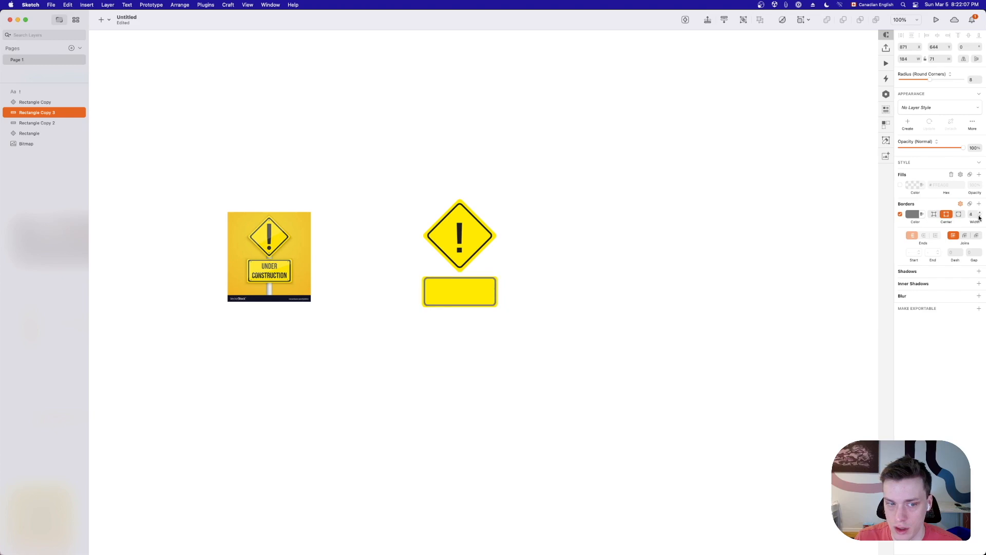
{"action": "left_click", "coordinate": [979, 216]}
{"action": "left_click", "coordinate": [914, 215]}
{"action": "left_click_drag", "start_coordinate": [903, 278], "coordinate": [888, 299]}
{"action": "left_click", "coordinate": [553, 289]}
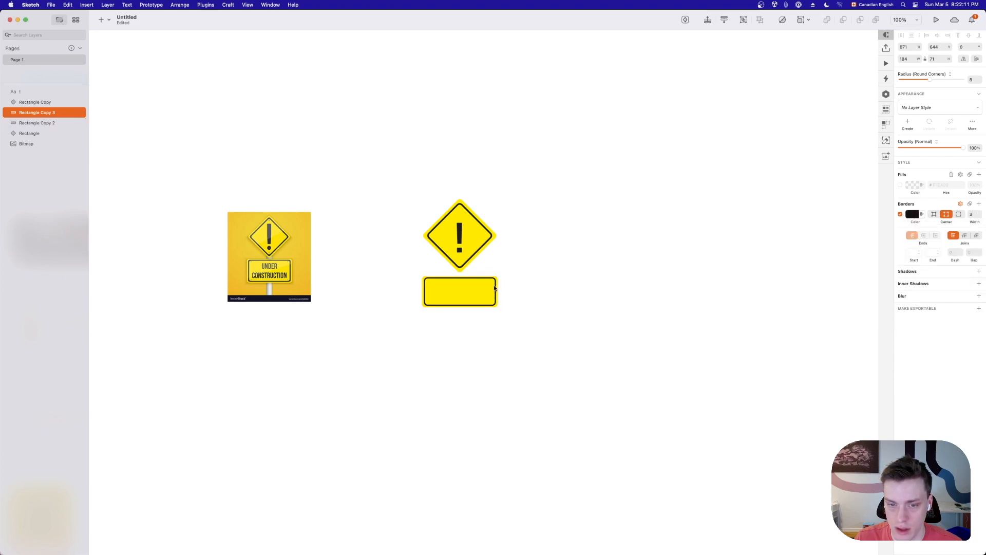
Lower the inner outline's top edge so that its height is 66
{"action": "left_click", "coordinate": [45, 103]}
{"action": "left_click", "coordinate": [38, 112]}
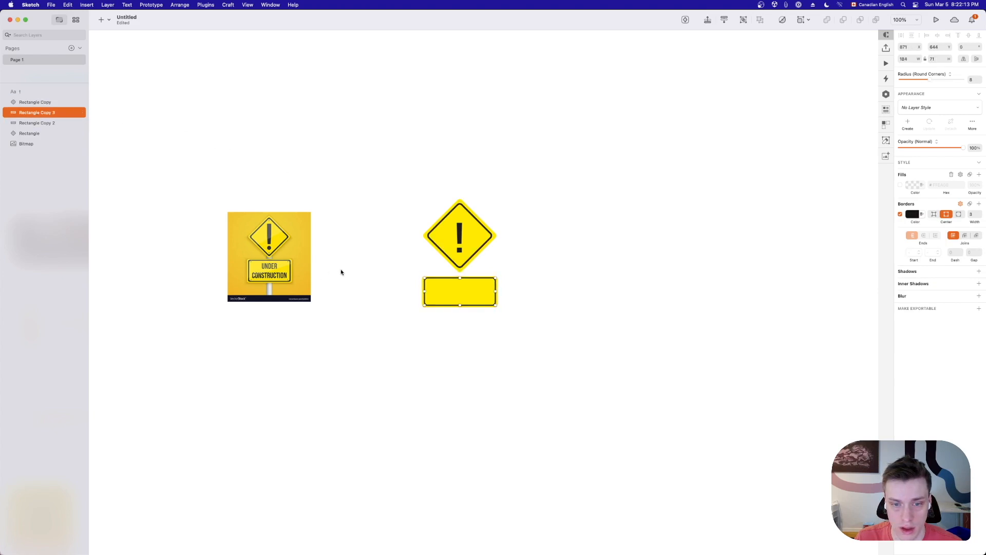
{"action": "left_click_drag", "start_coordinate": [459, 278], "coordinate": [459, 280]}
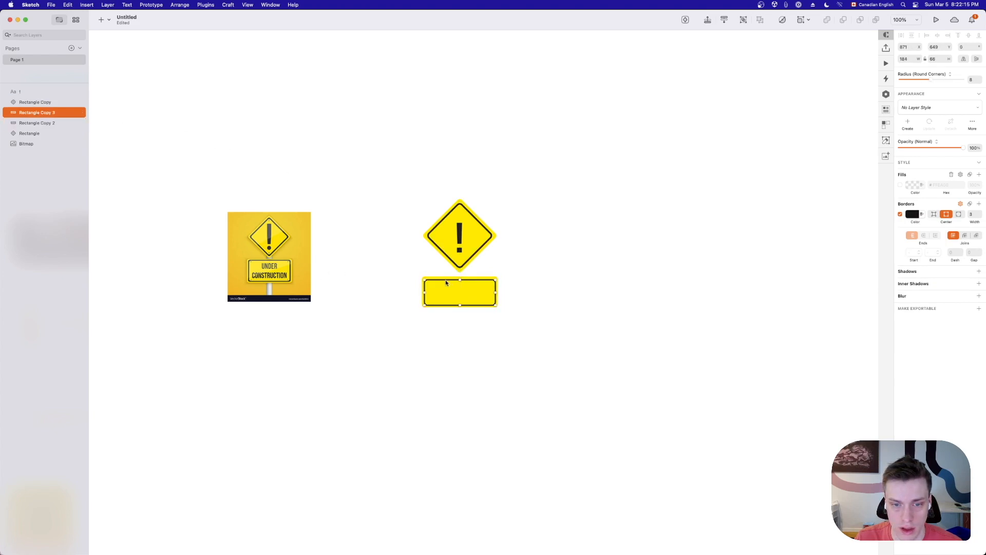
{"action": "left_click", "coordinate": [600, 261]}
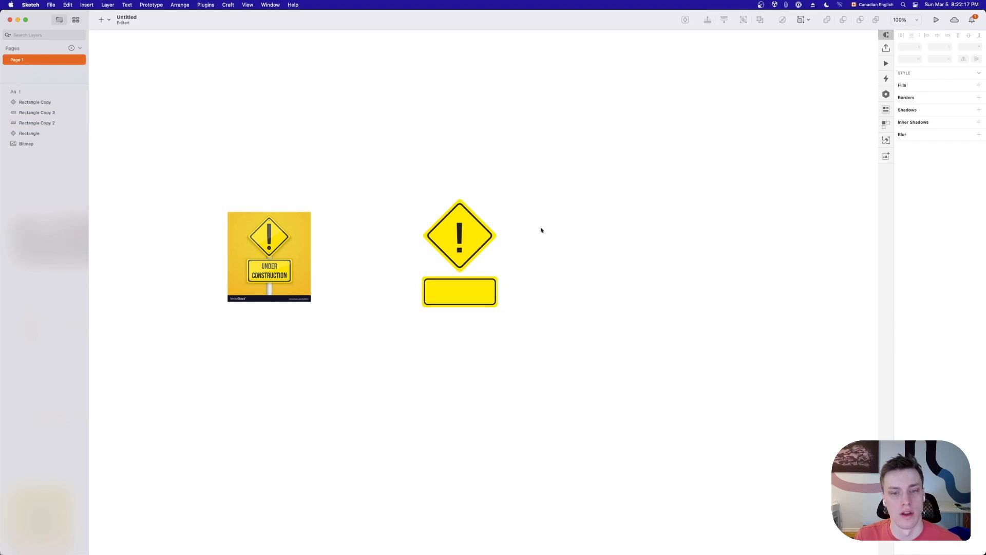
Add the text "Under Construction" and widen its text box to about 893 by 360 so it fits on two lines
{"action": "left_click", "coordinate": [101, 19]}
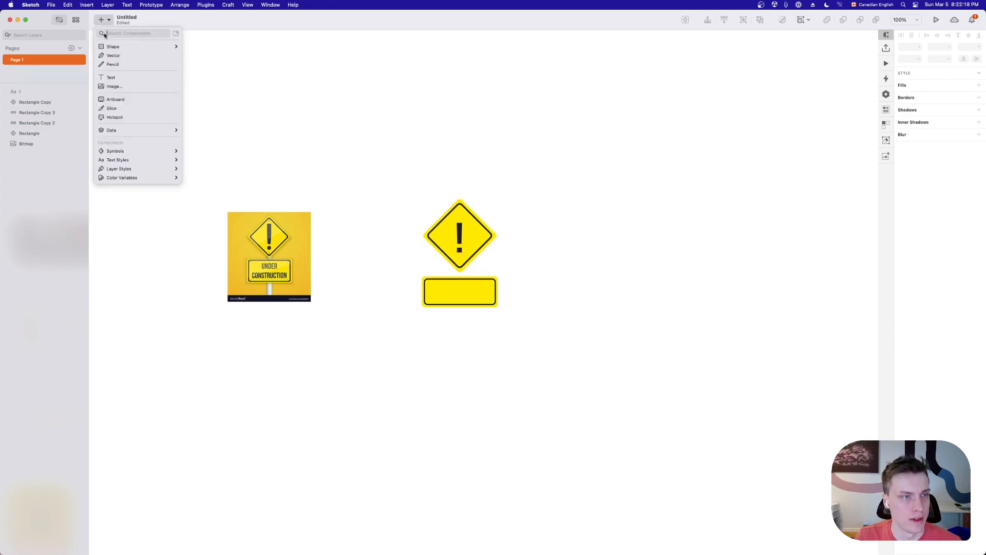
{"action": "left_click", "coordinate": [118, 77]}
{"action": "left_click_drag", "start_coordinate": [338, 115], "coordinate": [434, 151]}
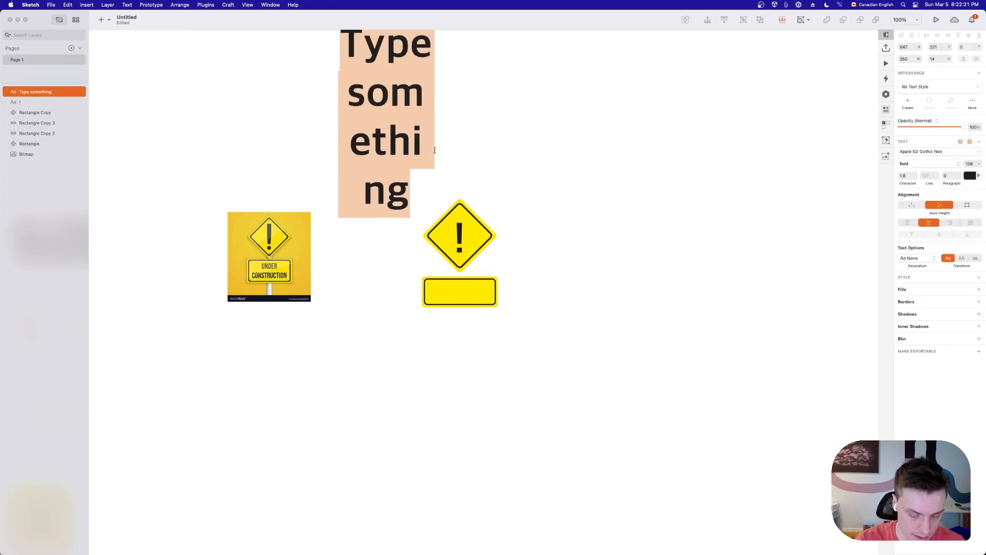
{"action": "type", "text": "Under Construction"}
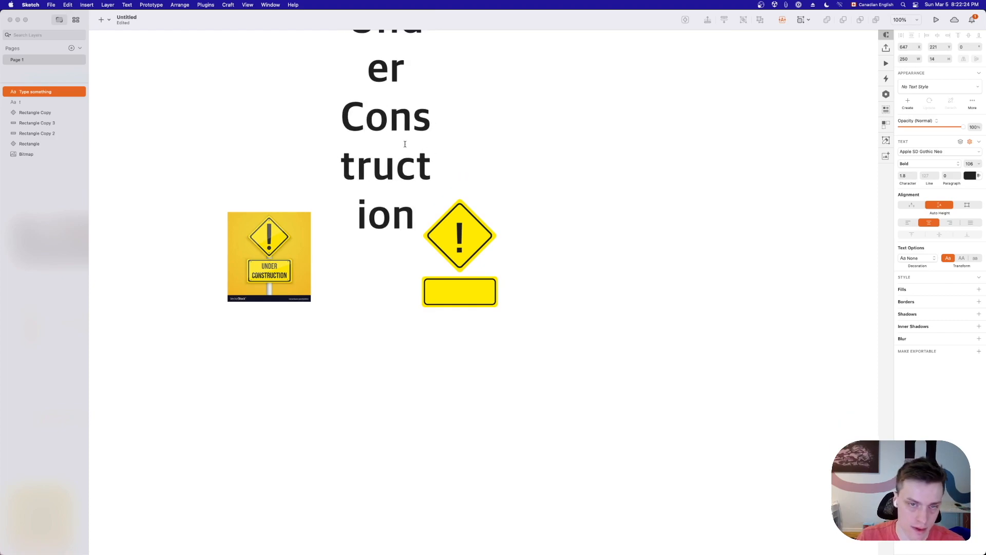
{"action": "key", "text": "Escape"}
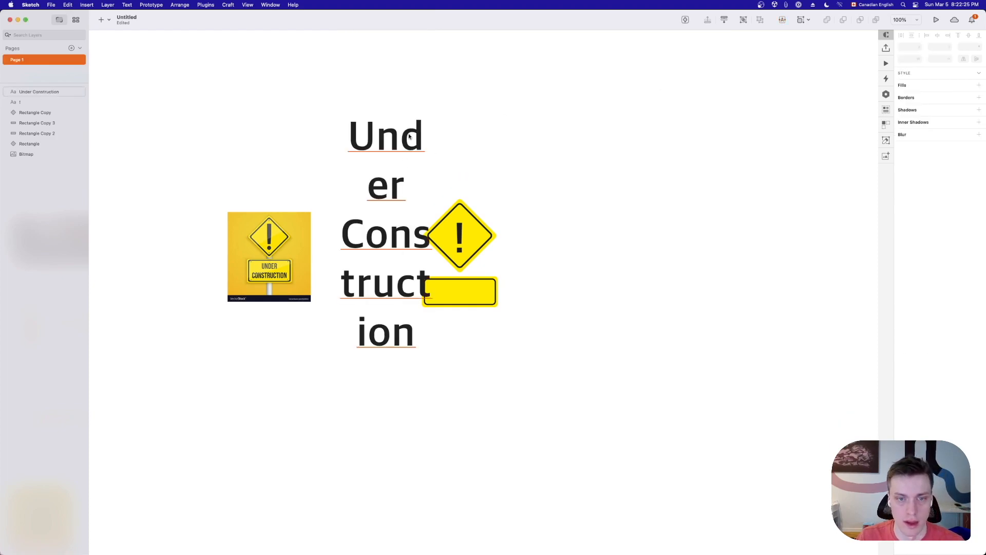
{"action": "left_click_drag", "start_coordinate": [433, 361], "coordinate": [681, 253]}
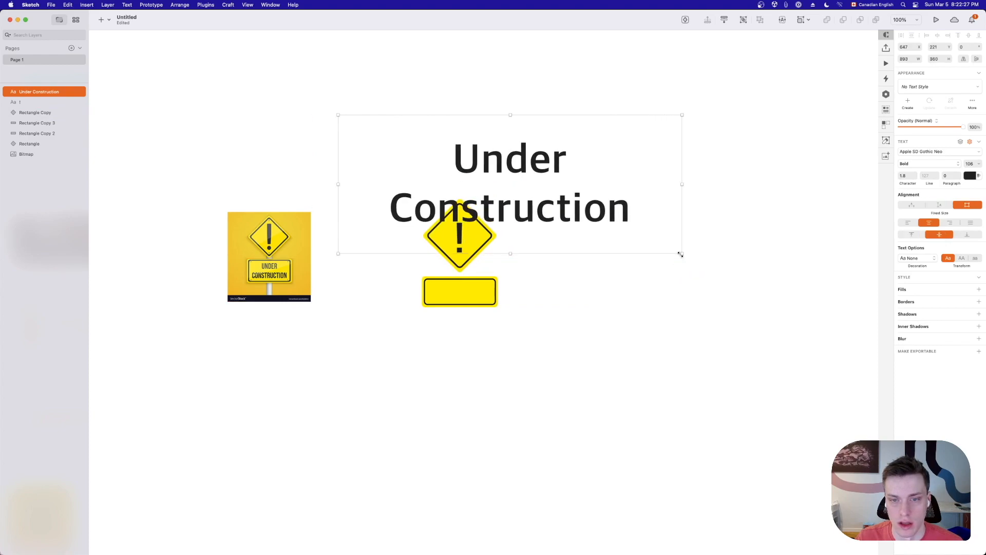
Make the "Under Construction" text uppercase at font size 20 and centre it inside the yellow rectangle
{"action": "left_click", "coordinate": [962, 258]}
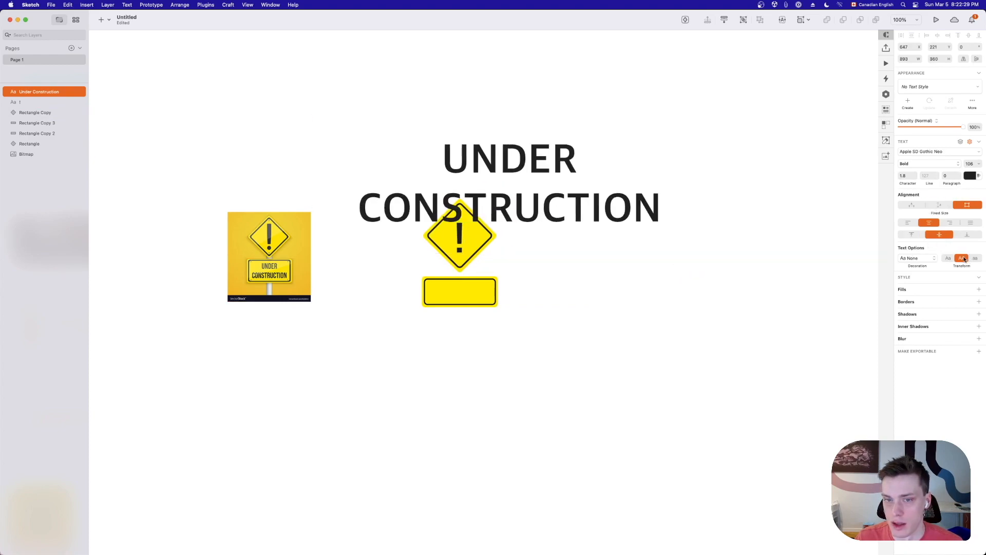
{"action": "left_click_drag", "start_coordinate": [967, 163], "coordinate": [926, 161], "text": "alt"}
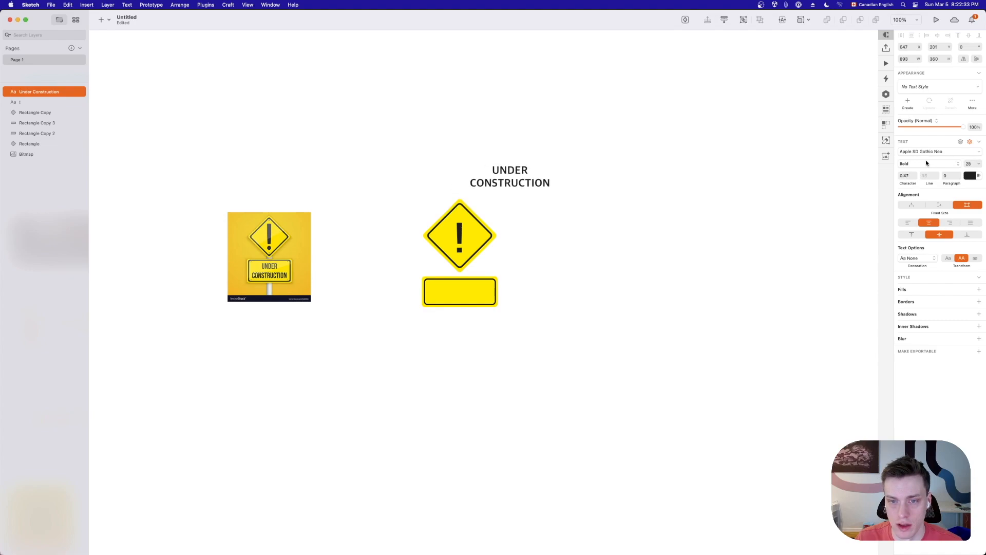
{"action": "left_click_drag", "start_coordinate": [522, 183], "coordinate": [476, 303]}
{"action": "left_click_drag", "start_coordinate": [979, 163], "coordinate": [973, 163], "text": "alt"}
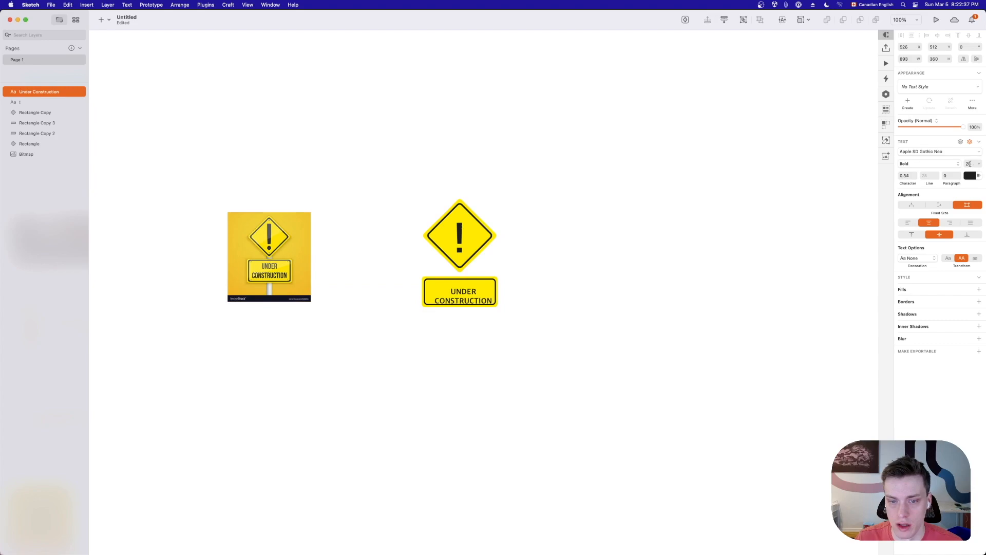
{"action": "left_click_drag", "start_coordinate": [459, 299], "coordinate": [455, 294]}
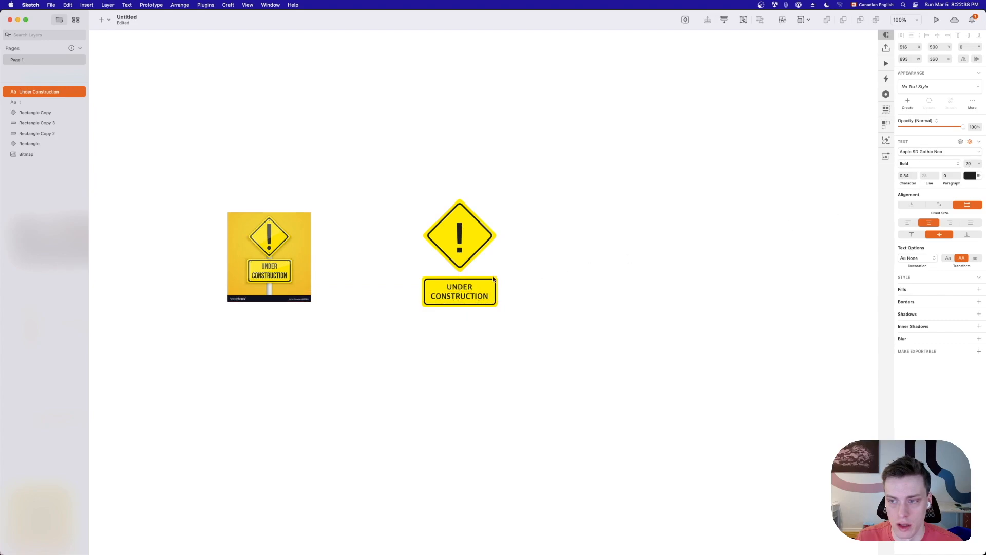
{"action": "left_click", "coordinate": [926, 152]}
{"action": "left_click", "coordinate": [663, 172]}
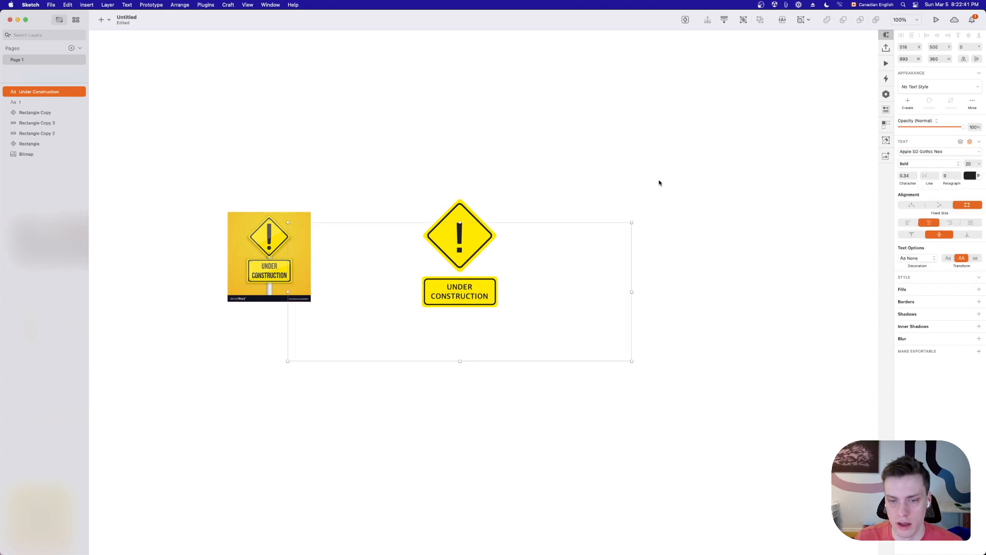
{"action": "left_click", "coordinate": [659, 183]}
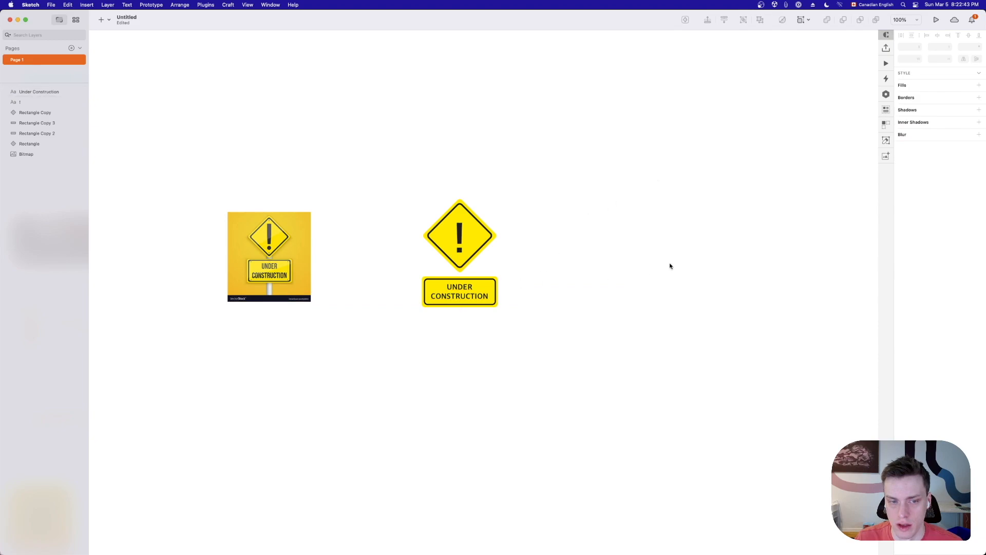
Switch to Unity and check which font the "Try the Overworld" button text uses
{"action": "key", "text": "super+Tab"}
{"action": "key", "text": "super+Tab"}
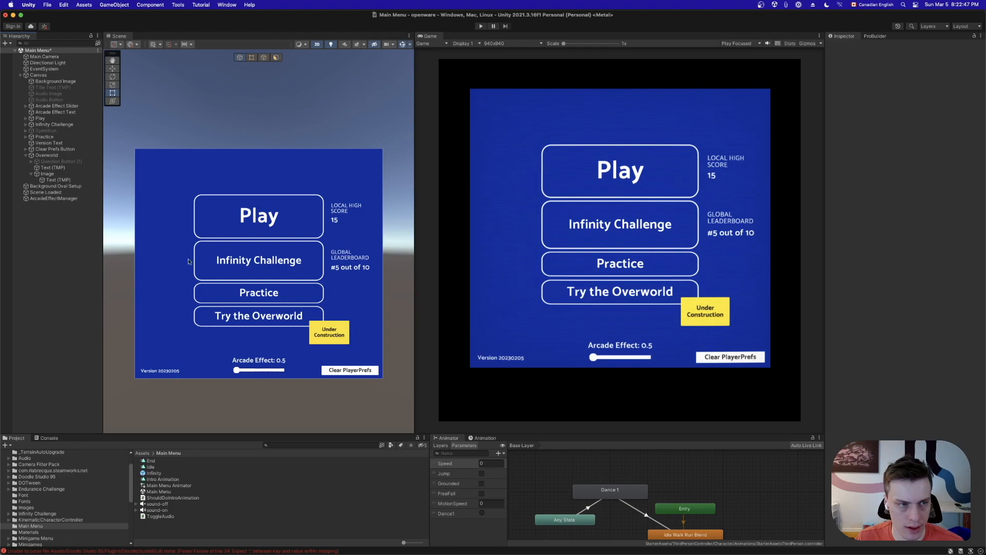
{"action": "left_click", "coordinate": [50, 169]}
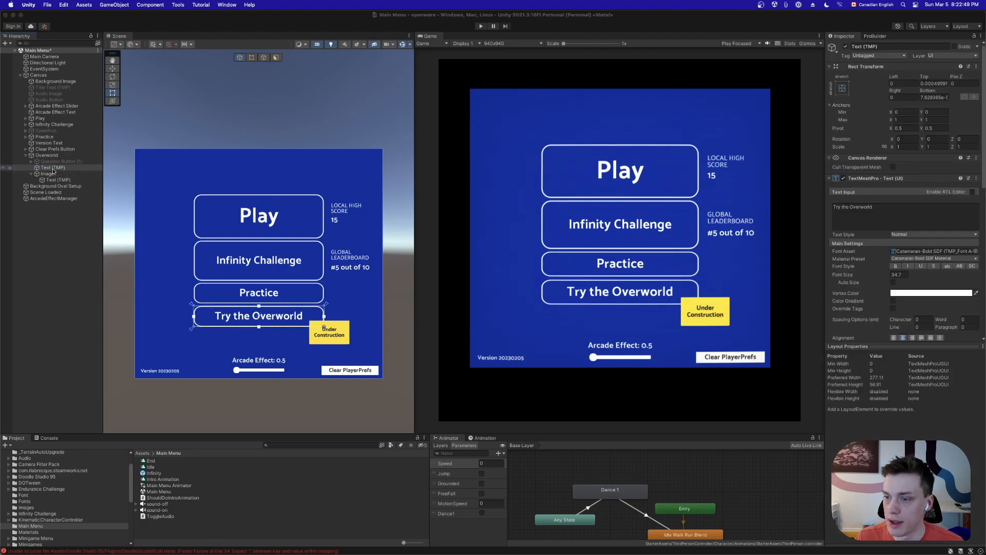
Switch back to Sketch and change the font of the "Under Construction" text to Catamaran
{"action": "key", "text": "super+Tab"}
{"action": "left_click", "coordinate": [439, 293]}
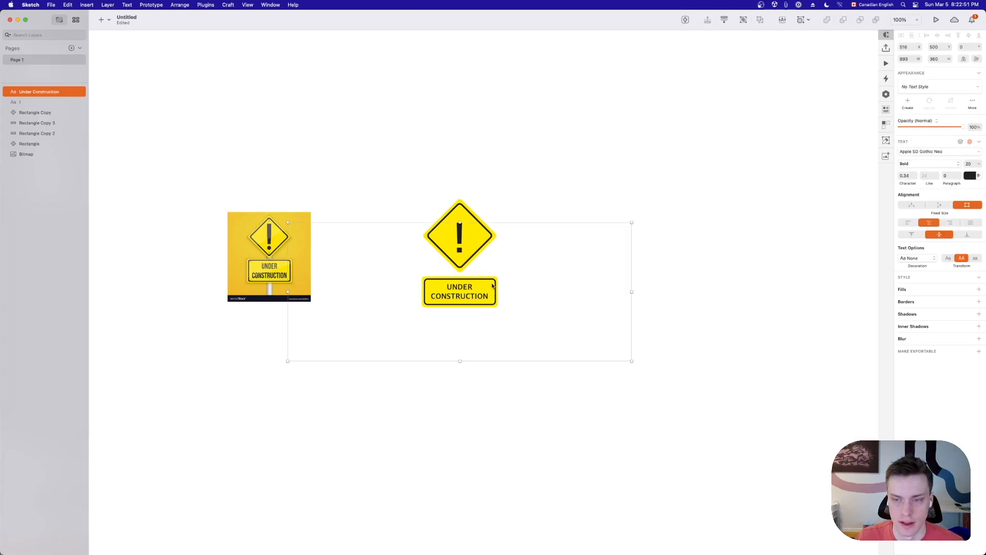
{"action": "left_click", "coordinate": [919, 152]}
{"action": "type", "text": "cata"}
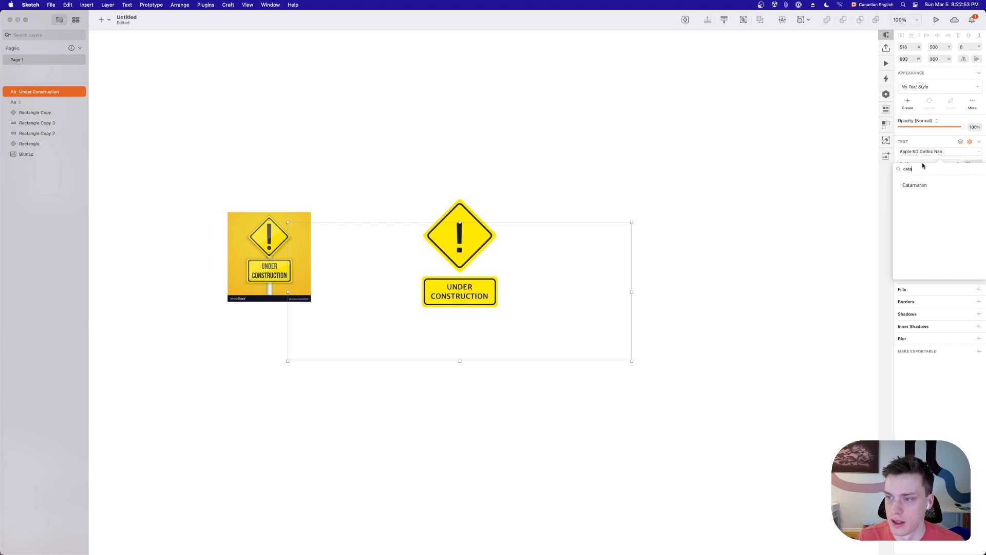
{"action": "left_click", "coordinate": [917, 185]}
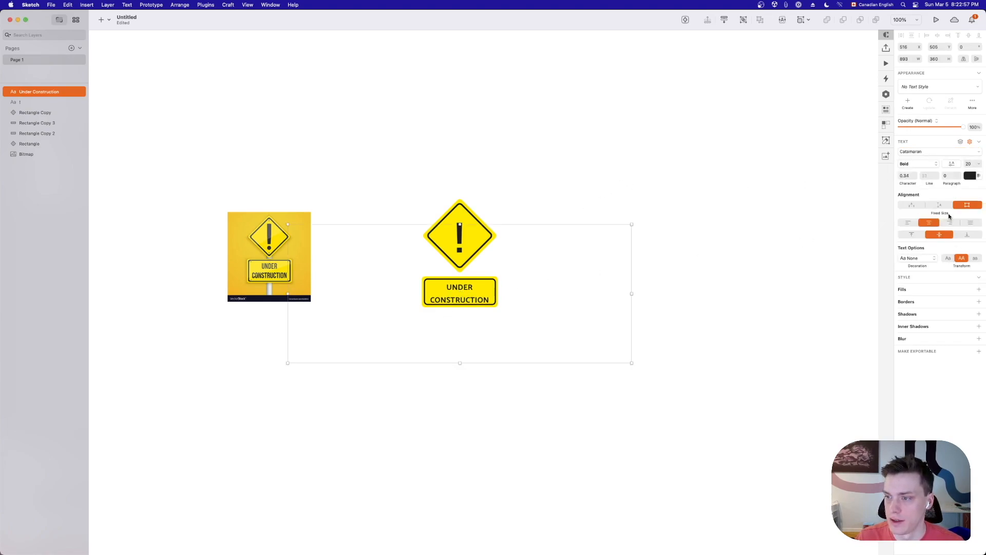
Set the line height of the "Under Construction" text to 22
{"action": "left_click", "coordinate": [936, 177], "text": "shift"}
{"action": "left_click", "coordinate": [937, 177], "text": "shift"}
{"action": "left_click", "coordinate": [936, 178], "text": "shift"}
{"action": "left_click", "coordinate": [936, 174], "text": "shift"}
{"action": "left_click", "coordinate": [937, 174]}
{"action": "left_click", "coordinate": [936, 174]}
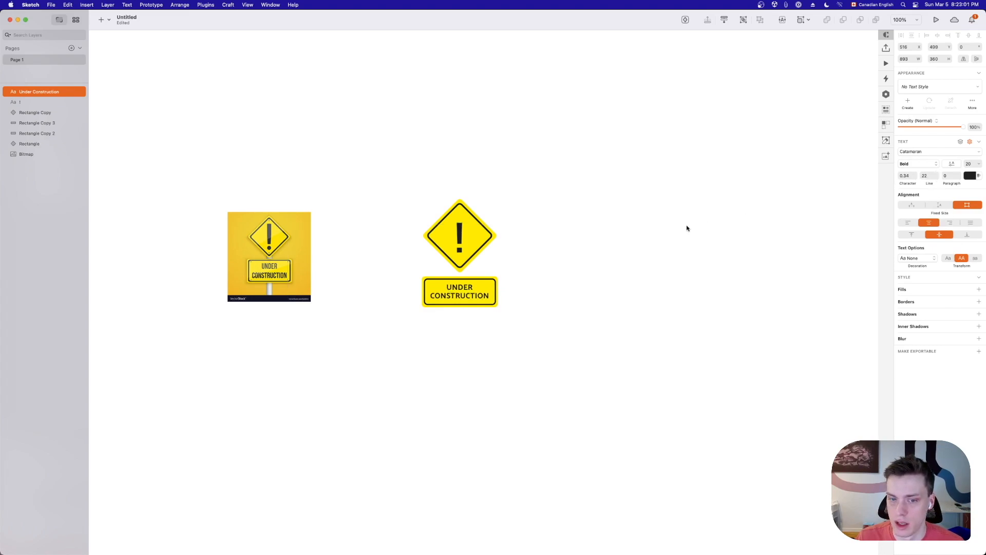
Tighten the "Under Construction" text's character spacing to a negative value and nudge the text to the rectangle's centre
{"action": "left_click", "coordinate": [914, 177]}
{"action": "left_click", "coordinate": [914, 178]}
{"action": "left_click", "coordinate": [914, 177]}
{"action": "left_click", "coordinate": [915, 177]}
{"action": "left_click", "coordinate": [915, 178]}
{"action": "left_click", "coordinate": [914, 177]}
{"action": "left_click", "coordinate": [914, 178]}
{"action": "left_click", "coordinate": [914, 178]}
{"action": "left_click", "coordinate": [914, 178]}
{"action": "left_click", "coordinate": [915, 178]}
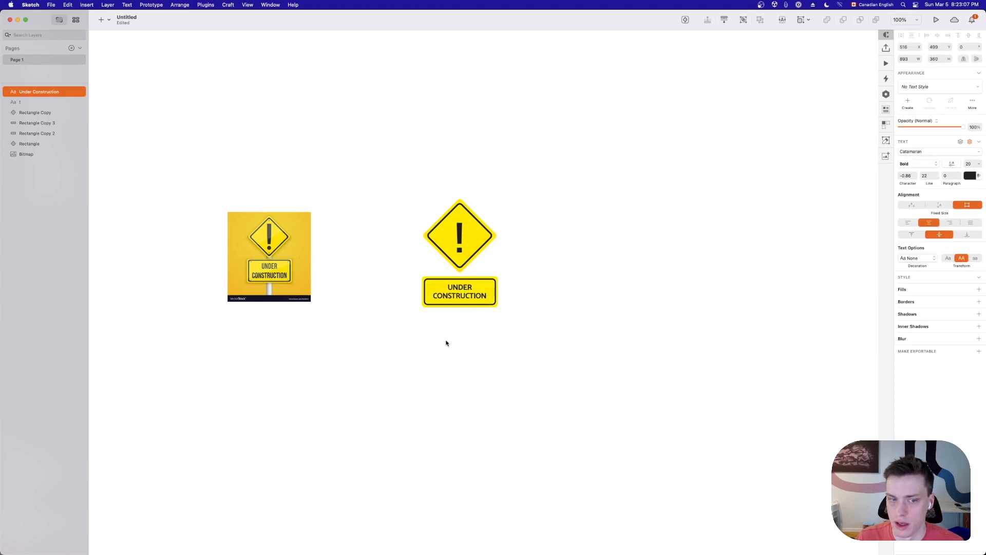
{"action": "left_click_drag", "start_coordinate": [471, 295], "coordinate": [470, 296]}
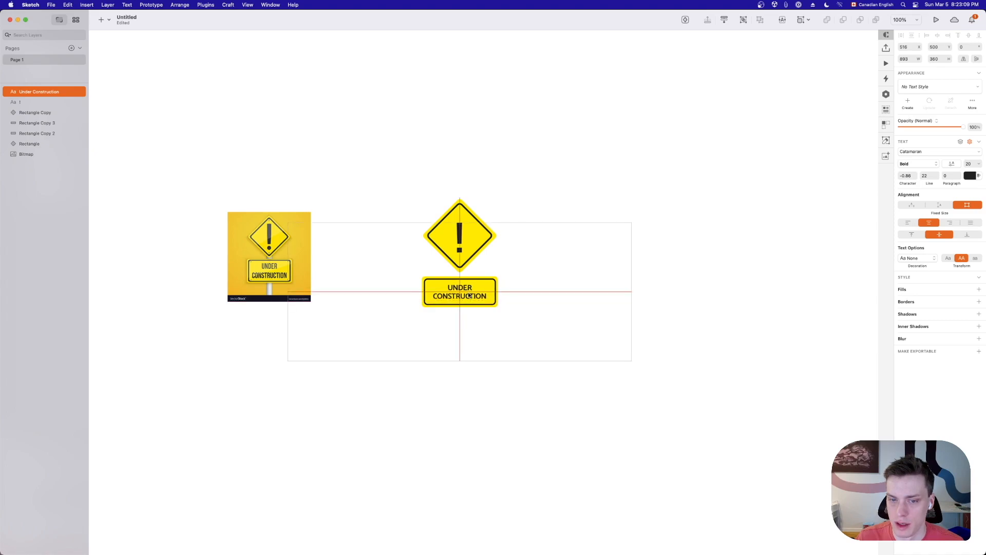
Change the fill of the yellow diamond and the yellow sign rectangle behind the black outlines to #FFEC20
{"action": "left_click", "coordinate": [664, 264]}
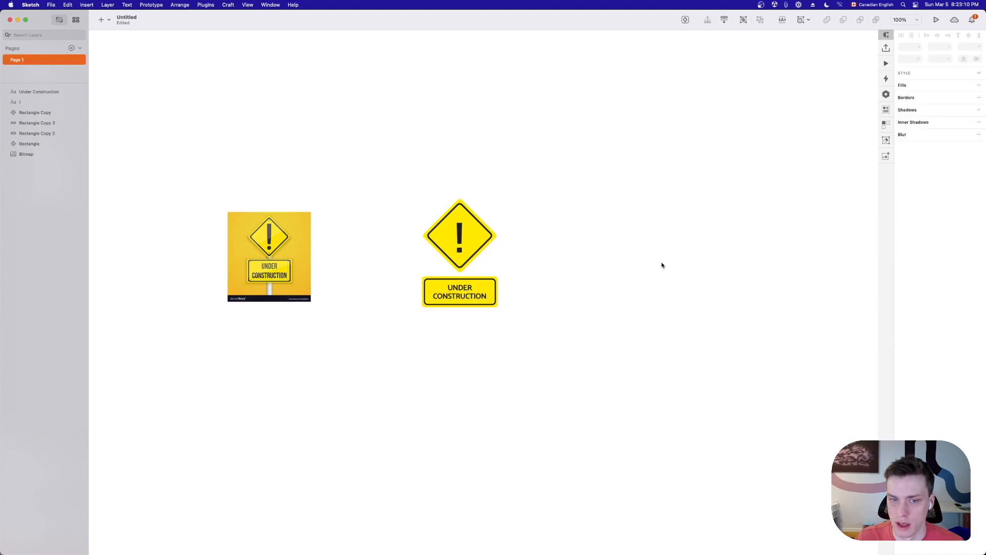
{"action": "left_click", "coordinate": [476, 233]}
{"action": "left_click", "coordinate": [27, 113]}
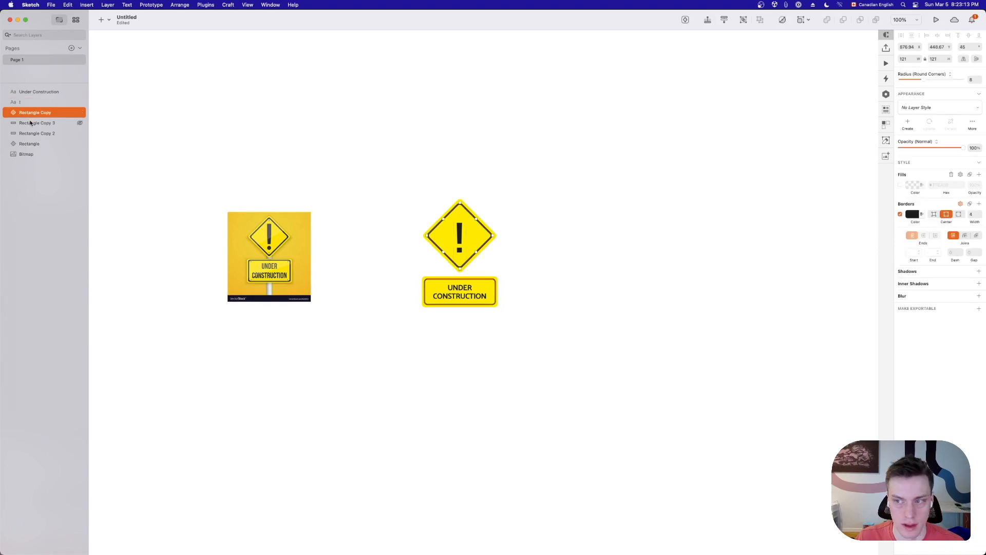
{"action": "left_click", "coordinate": [31, 123]}
{"action": "left_click", "coordinate": [31, 133]}
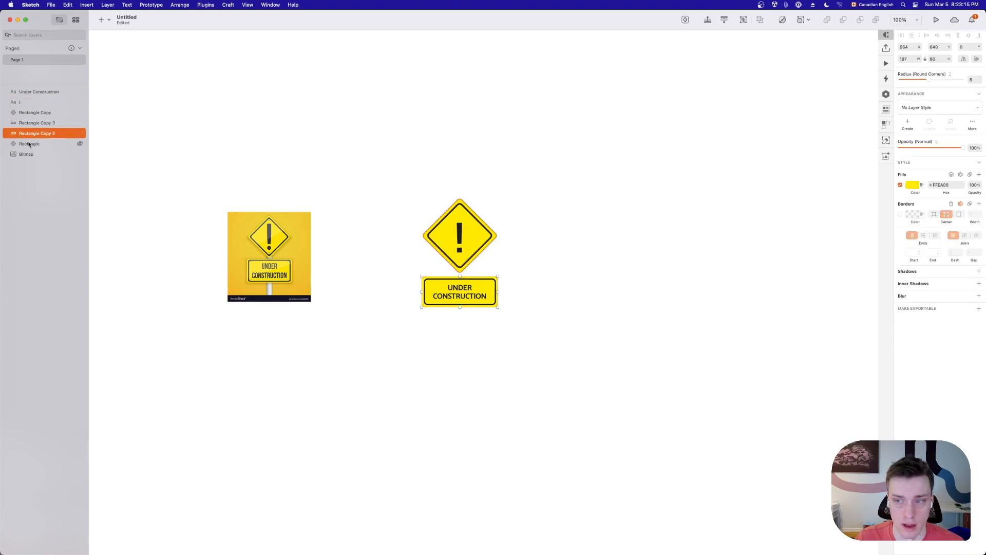
{"action": "left_click", "coordinate": [29, 144], "text": "shift"}
{"action": "left_click", "coordinate": [912, 197]}
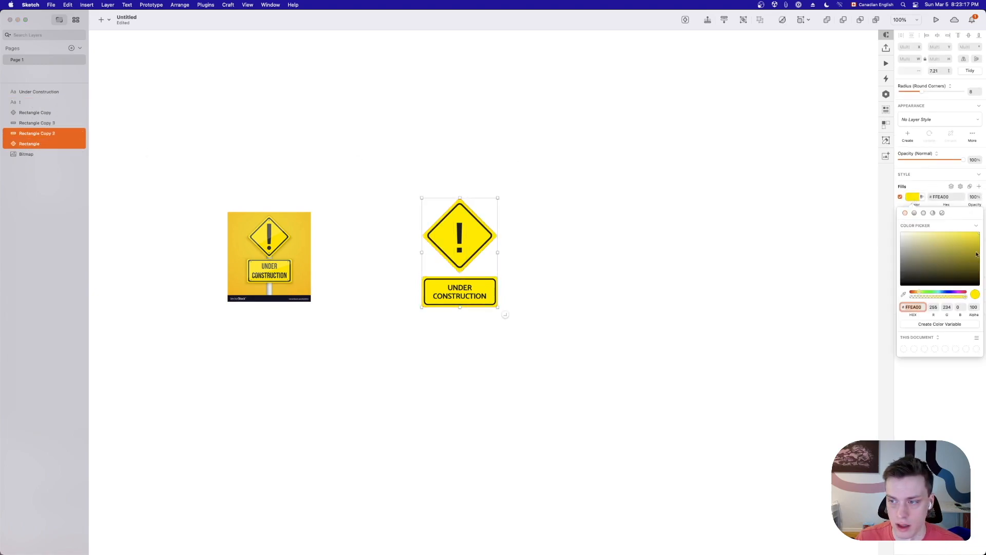
{"action": "left_click_drag", "start_coordinate": [975, 257], "coordinate": [968, 237]}
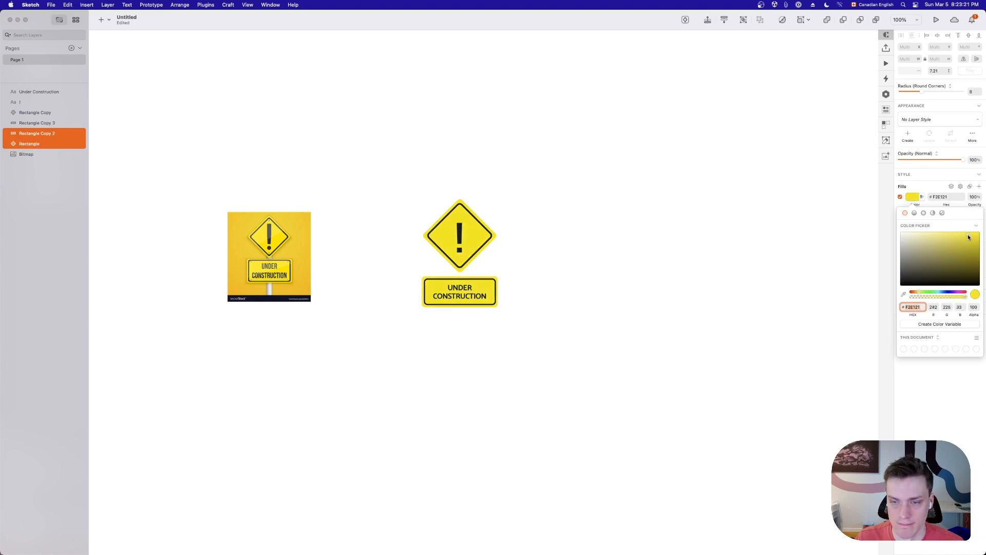
{"action": "left_click", "coordinate": [698, 200]}
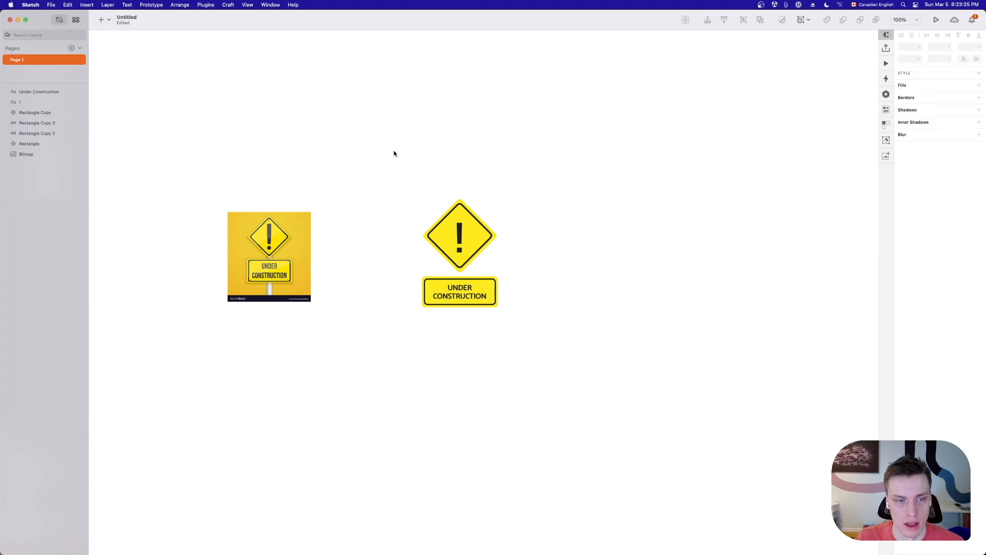
Add a drop shadow with X 0, Y 2, blur 4 and spread 0 to the yellow diamond and the sign rectangle
{"action": "left_click", "coordinate": [425, 240]}
{"action": "left_click", "coordinate": [383, 211]}
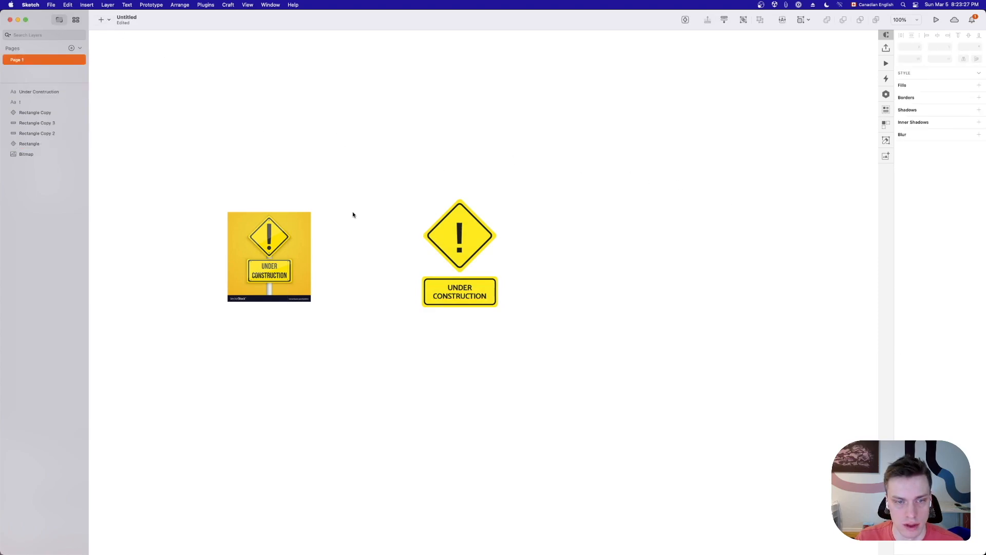
{"action": "left_click", "coordinate": [24, 133]}
{"action": "left_click", "coordinate": [19, 114]}
{"action": "left_click", "coordinate": [22, 143]}
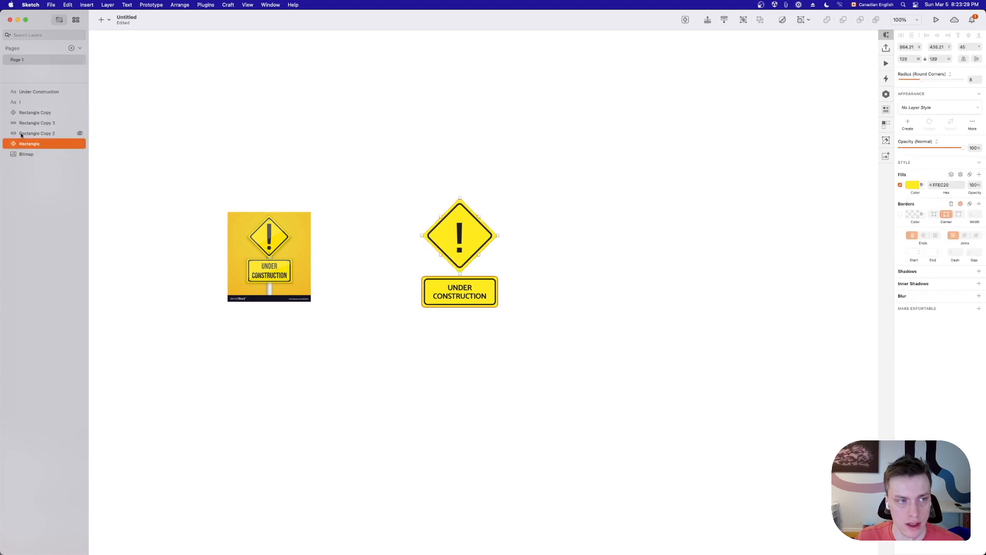
{"action": "left_click", "coordinate": [22, 135]}
{"action": "left_click", "coordinate": [25, 146], "text": "shift"}
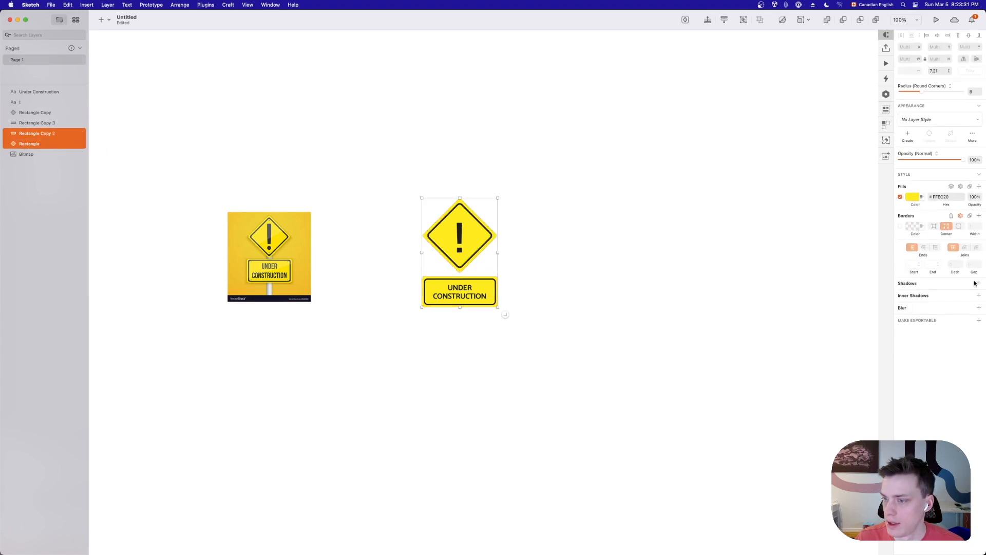
{"action": "left_click", "coordinate": [979, 283]}
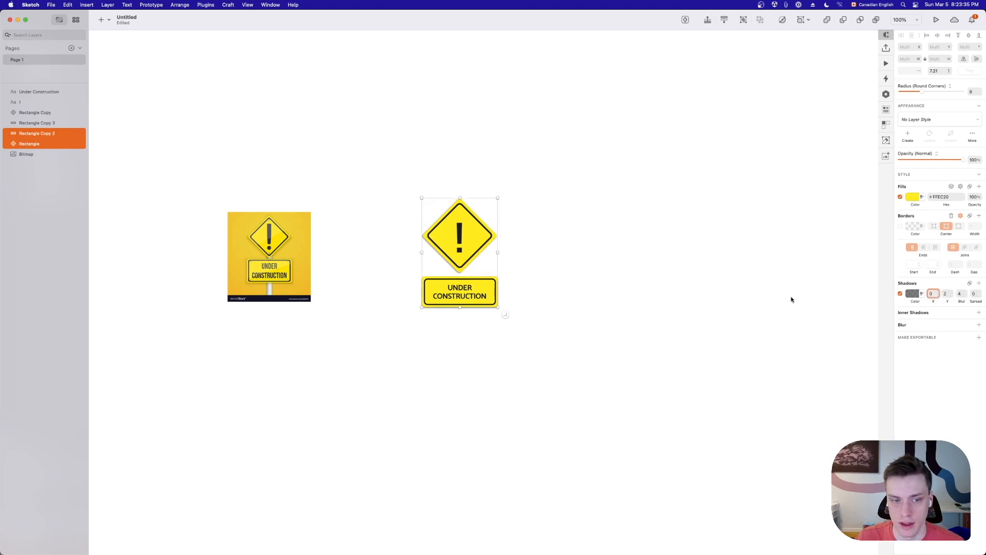
{"action": "left_click", "coordinate": [702, 268]}
{"action": "left_click", "coordinate": [104, 20]}
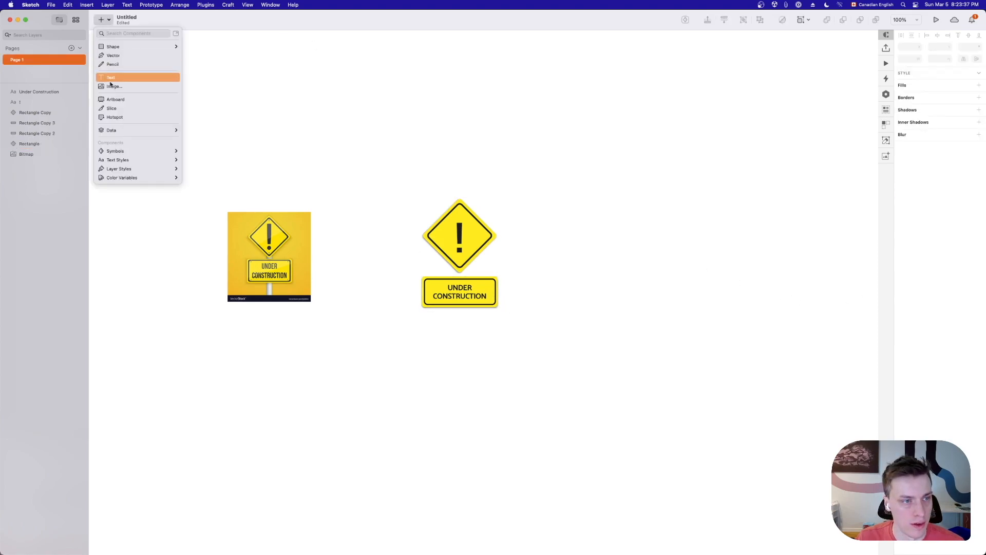
{"action": "left_click", "coordinate": [114, 109]}
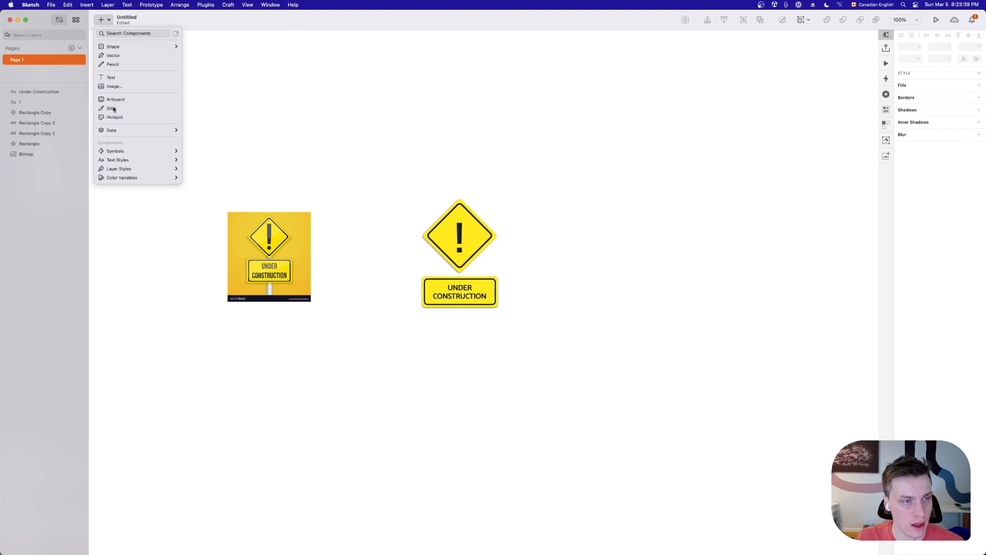
{"action": "left_click_drag", "start_coordinate": [408, 189], "coordinate": [508, 305]}
{"action": "key", "text": "super+z"}
{"action": "key", "text": "super+z"}
{"action": "left_click", "coordinate": [507, 226]}
{"action": "left_click", "coordinate": [497, 218]}
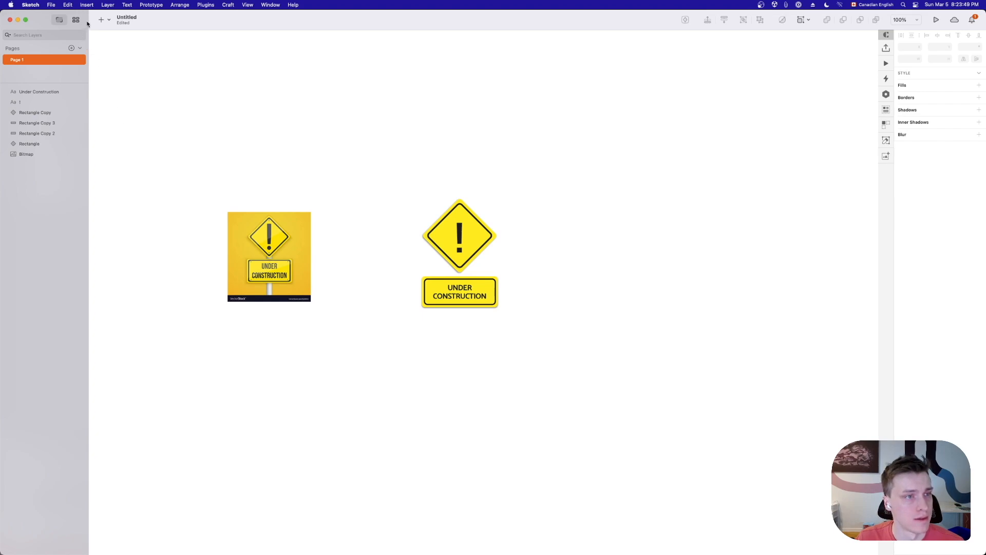
Create an export slice about 222 by 305 around the whole warning sign and centre it on the artwork
{"action": "left_click", "coordinate": [102, 19]}
{"action": "left_click", "coordinate": [125, 106]}
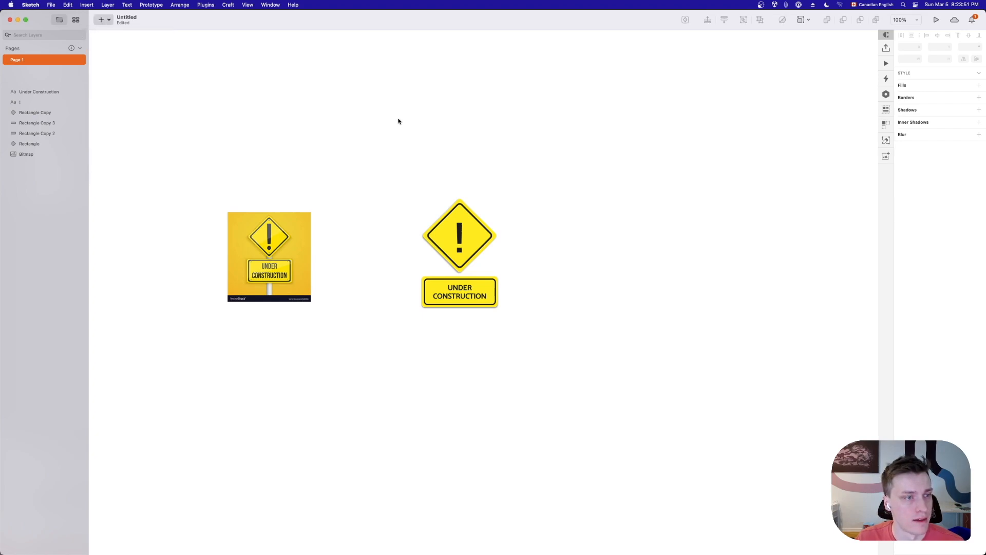
{"action": "left_click_drag", "start_coordinate": [383, 89], "coordinate": [431, 122]}
{"action": "left_click", "coordinate": [632, 137]}
{"action": "left_click", "coordinate": [4, 164]}
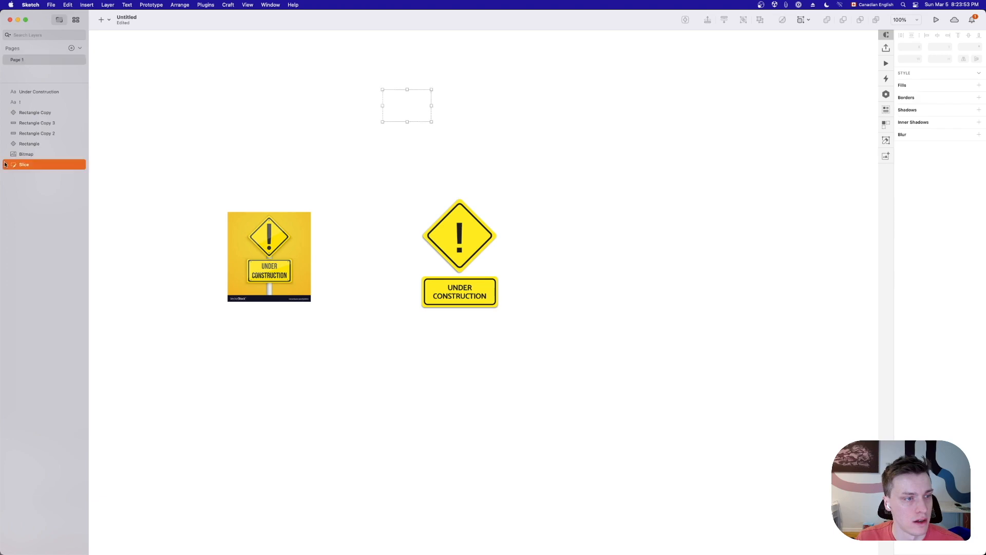
{"action": "left_click", "coordinate": [400, 136]}
{"action": "left_click_drag", "start_coordinate": [394, 123], "coordinate": [502, 312]}
{"action": "left_click_drag", "start_coordinate": [384, 151], "coordinate": [417, 194]}
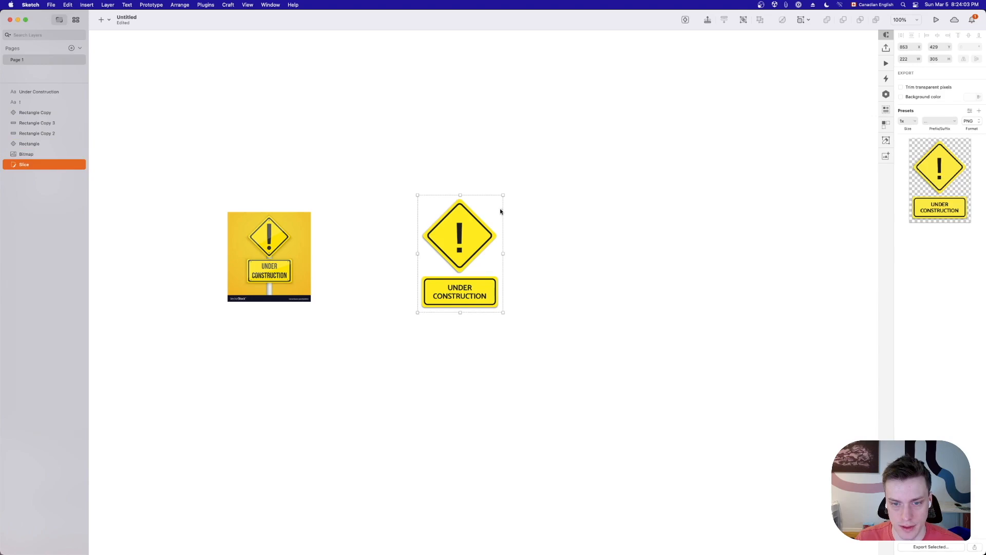
{"action": "left_click_drag", "start_coordinate": [503, 209], "coordinate": [502, 209]}
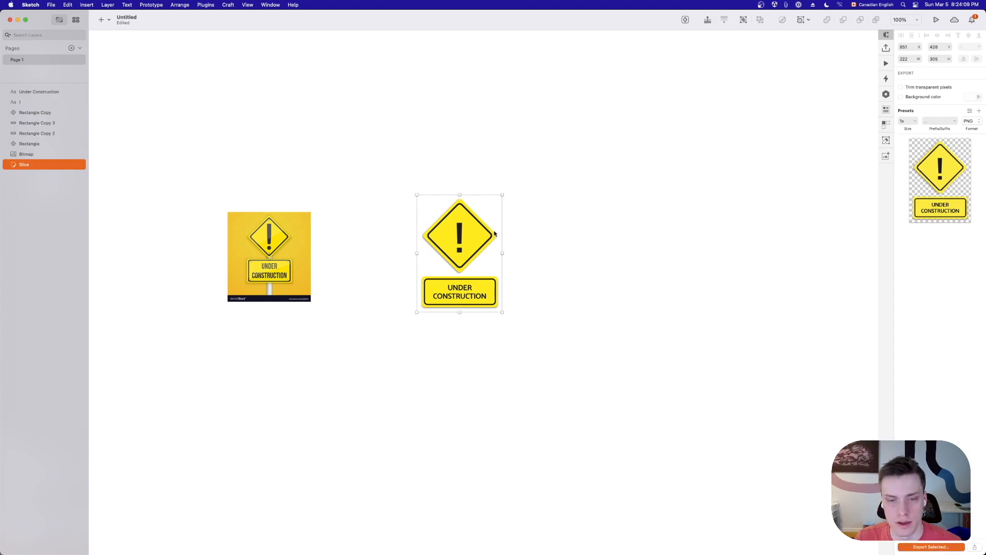
Export the slice as a PNG named "under construction" into the openware project's Assets/Images folder
{"action": "key", "text": "super+shift+e"}
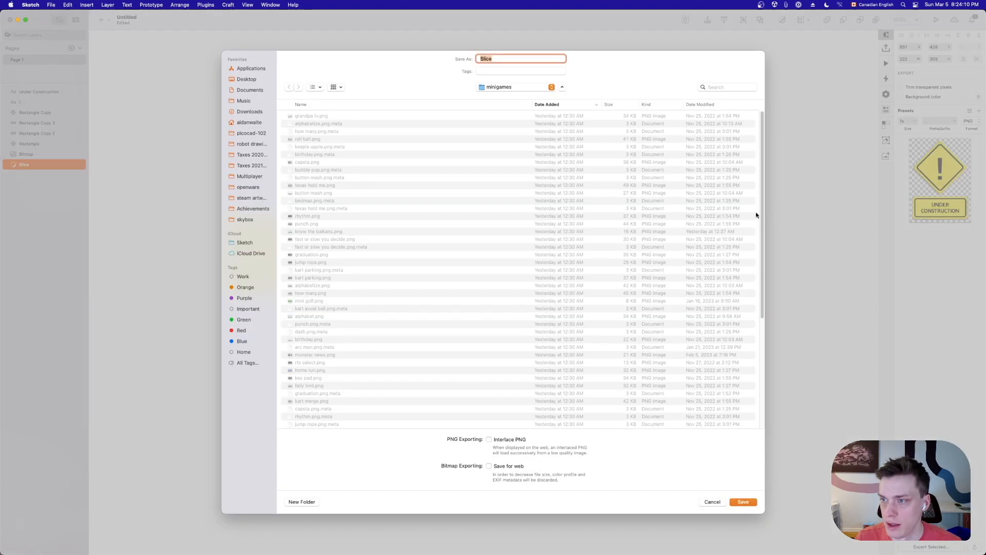
{"action": "left_click", "coordinate": [238, 189]}
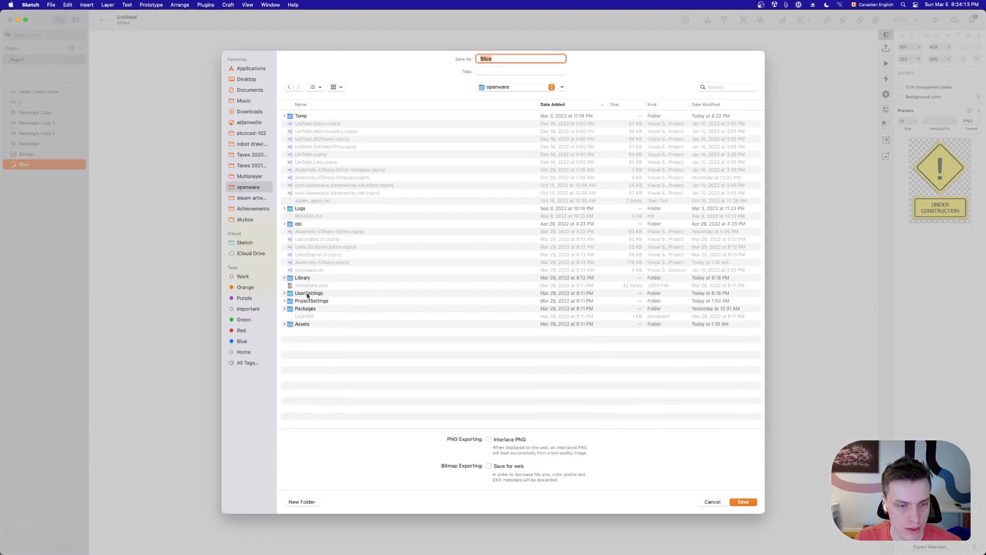
{"action": "double_click", "coordinate": [308, 323]}
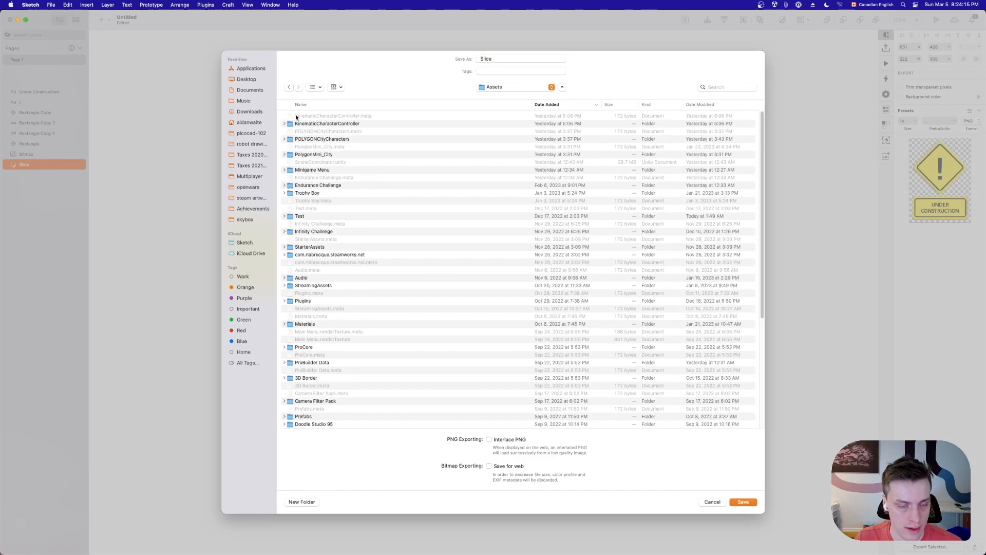
{"action": "scroll", "coordinate": [319, 288], "scroll_direction": "down", "scroll_amount": 15}
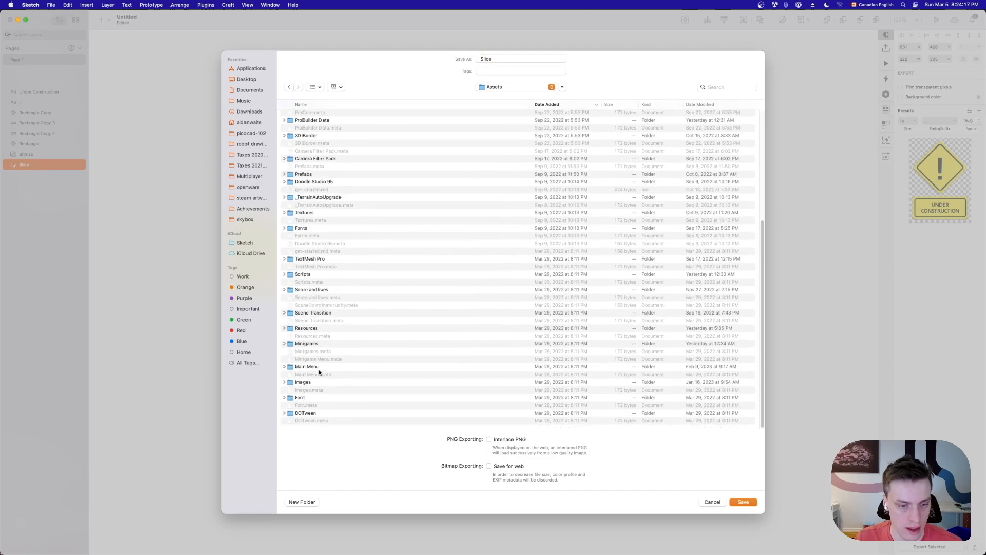
{"action": "double_click", "coordinate": [303, 383]}
{"action": "left_click", "coordinate": [498, 58]}
{"action": "double_click", "coordinate": [497, 58]}
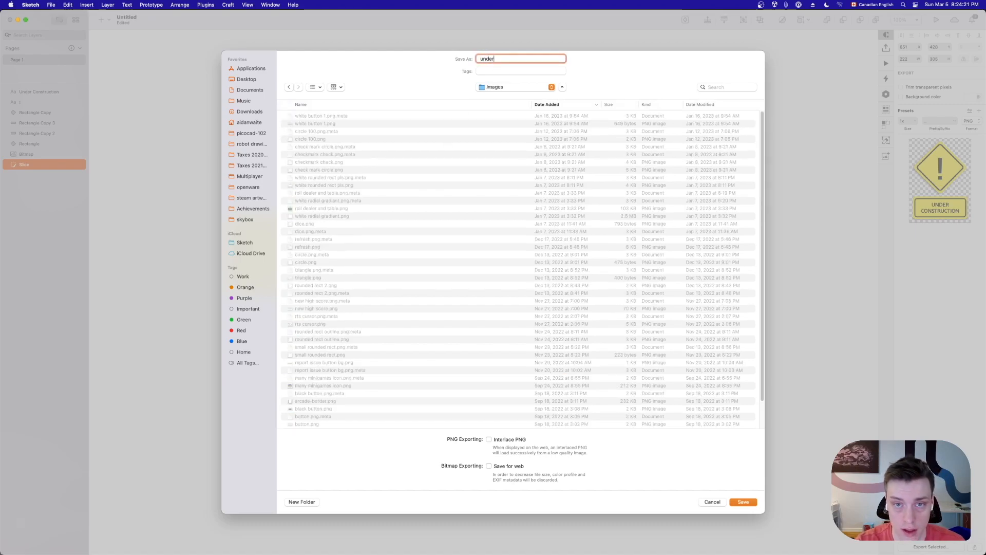
{"action": "type", "text": "under construction"}
{"action": "key", "text": "Return"}
Switch to Unity and delete the "Under Construction" text object inside the Overworld badge image
{"action": "mouse_move", "coordinate": [567, 552]}
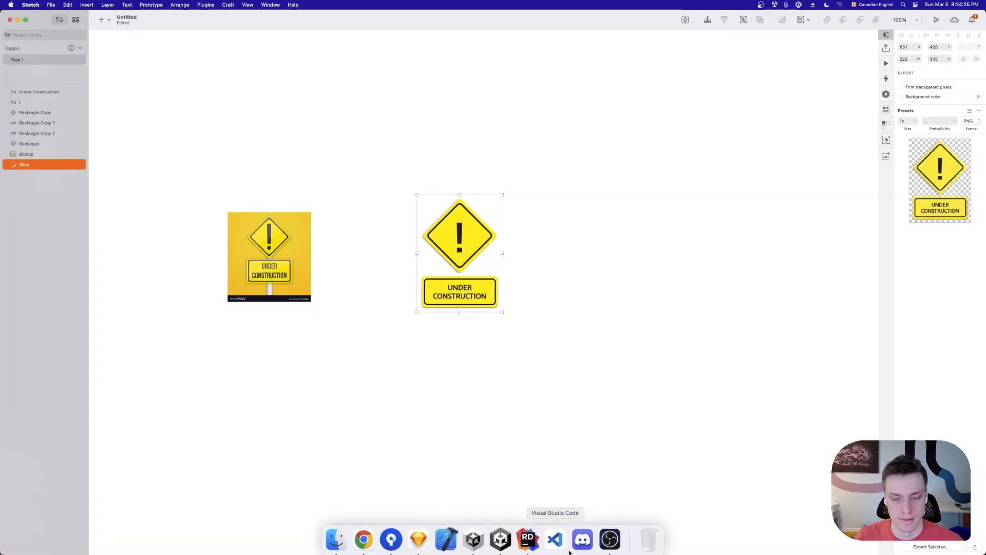
{"action": "left_click", "coordinate": [500, 542]}
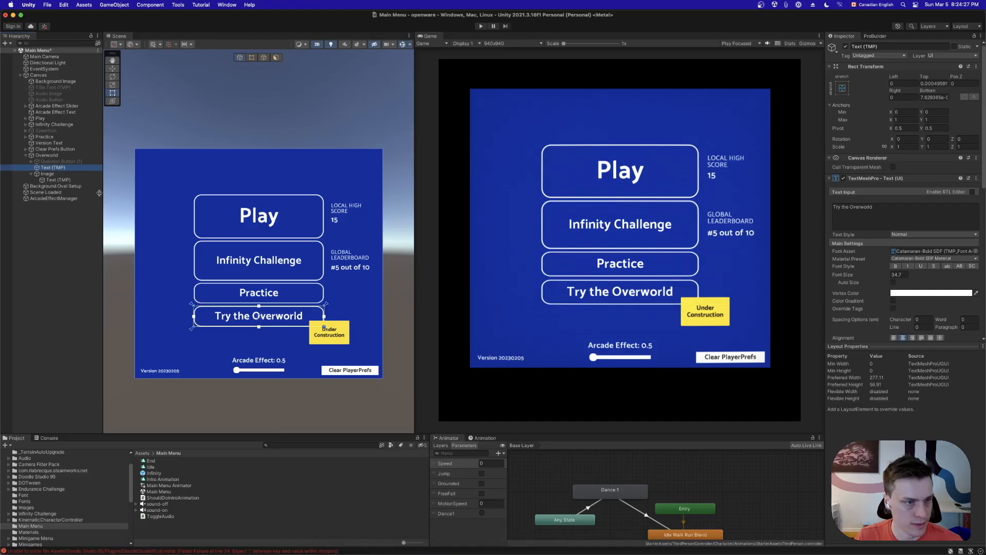
{"action": "left_click", "coordinate": [47, 174]}
{"action": "left_click", "coordinate": [50, 180]}
{"action": "key", "text": "super+BackSpace"}
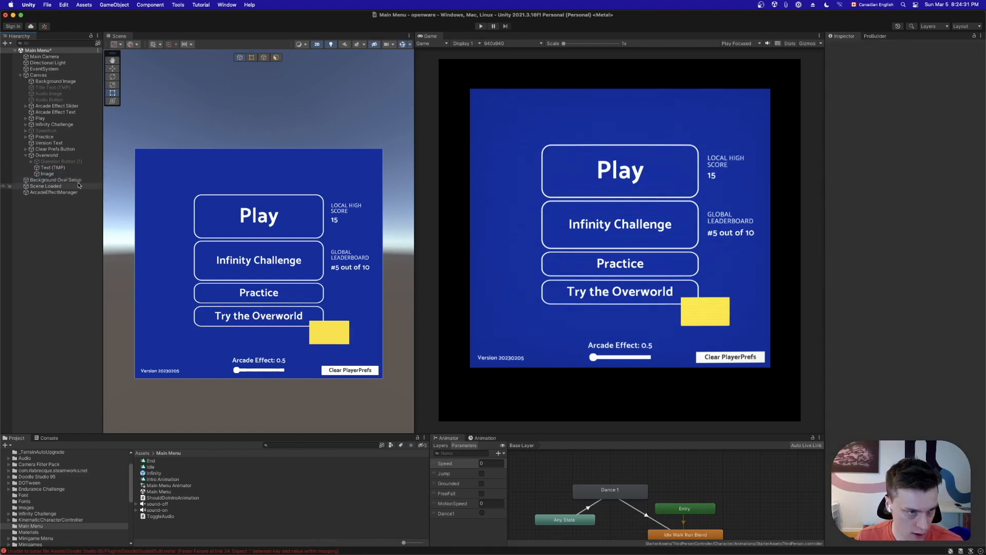
Set the texture type of the "under construction" image in the Images folder to Sprite (2D and UI) and apply it
{"action": "left_click", "coordinate": [75, 175]}
{"action": "scroll", "coordinate": [87, 470], "scroll_direction": "up", "scroll_amount": 2}
{"action": "left_click", "coordinate": [87, 464]}
{"action": "scroll", "coordinate": [168, 488], "scroll_direction": "down", "scroll_amount": 5}
{"action": "scroll", "coordinate": [167, 488], "scroll_direction": "up", "scroll_amount": 3}
{"action": "double_click", "coordinate": [162, 485]}
{"action": "scroll", "coordinate": [159, 522], "scroll_direction": "down", "scroll_amount": 1}
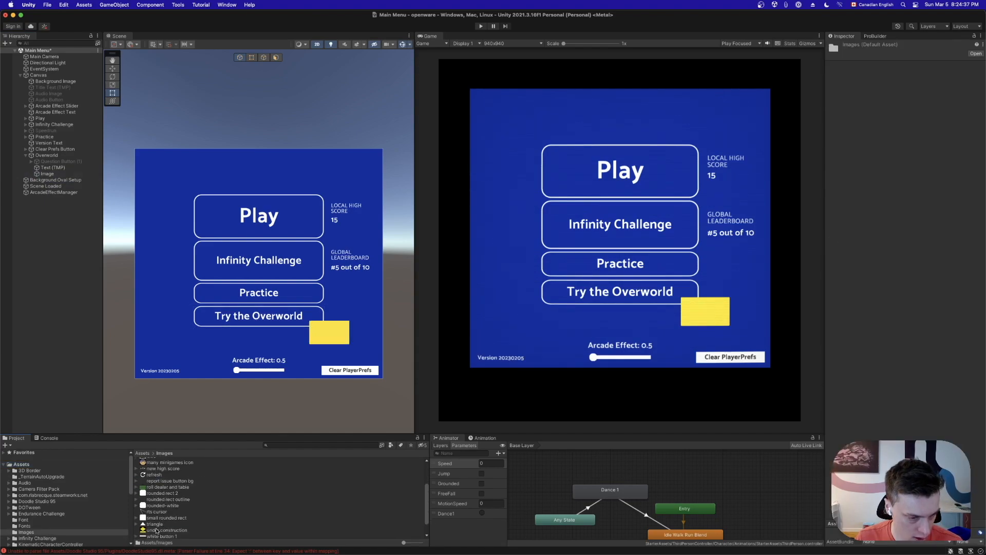
{"action": "left_click", "coordinate": [160, 530]}
{"action": "left_click", "coordinate": [907, 68]}
{"action": "left_click", "coordinate": [911, 99]}
{"action": "left_click", "coordinate": [976, 268]}
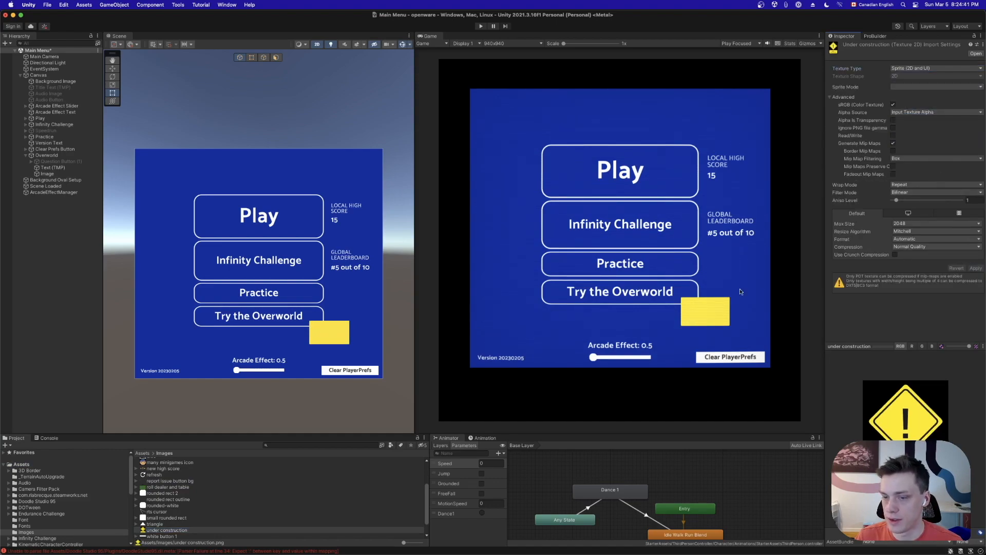
Assign the "under construction" sprite to the Overworld badge Image and set its width to 222 and height to 305
{"action": "left_click", "coordinate": [62, 173]}
{"action": "left_click_drag", "start_coordinate": [167, 530], "coordinate": [919, 187]}
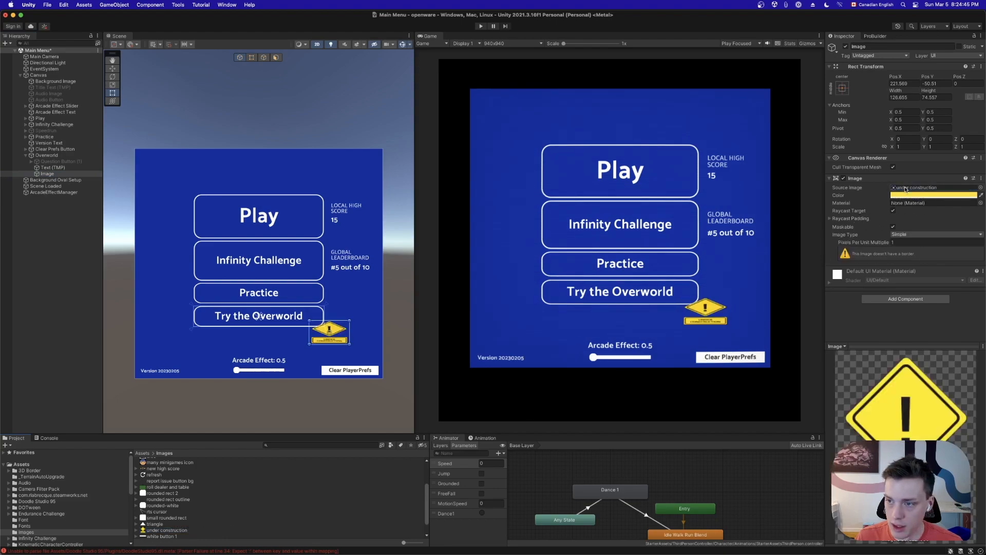
{"action": "left_click", "coordinate": [908, 96]}
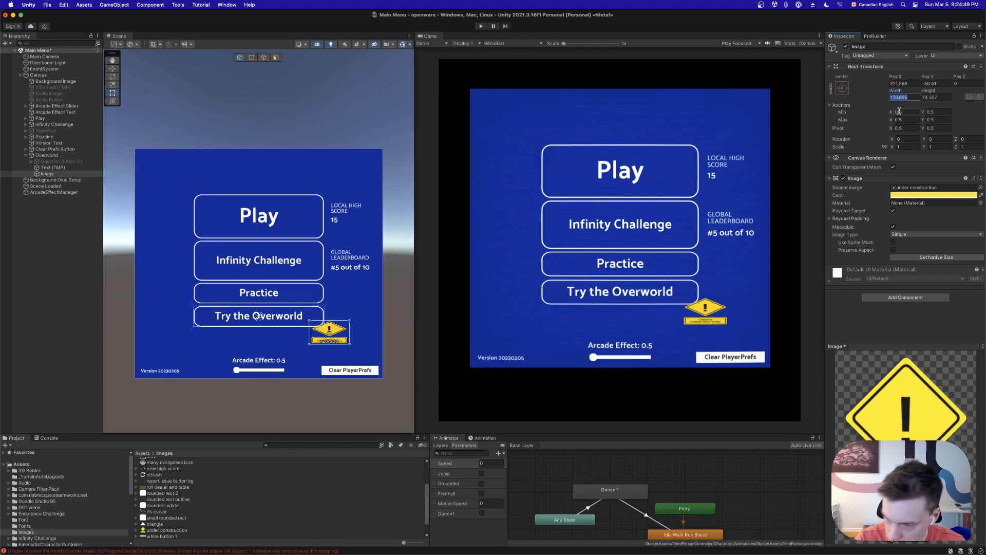
{"action": "type", "text": "222"}
{"action": "key", "text": "Tab"}
{"action": "type", "text": "305"}
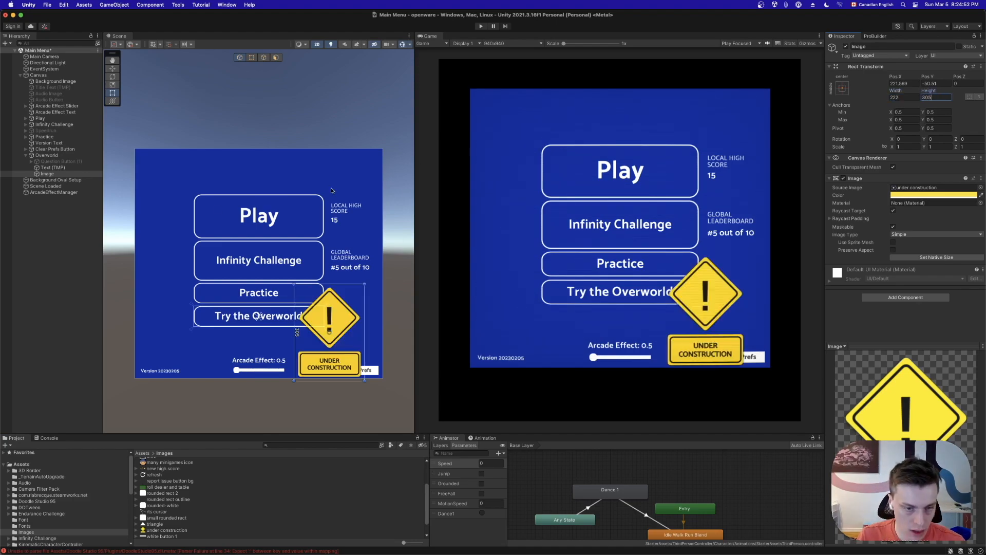
Scale the badge image down to about 95 by 131 and place it beside the right end of the "Try the Overworld" button
{"action": "left_click", "coordinate": [41, 174]}
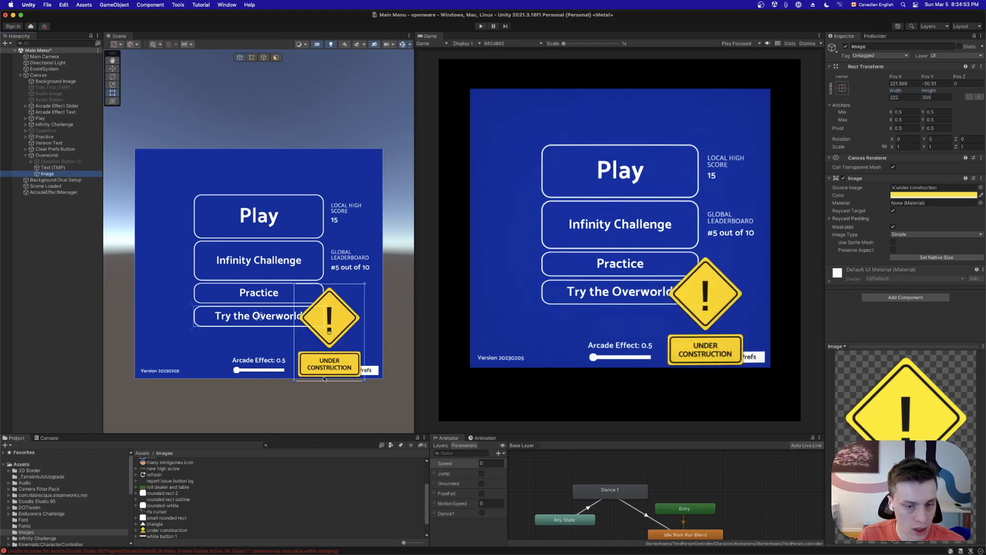
{"action": "left_click_drag", "start_coordinate": [361, 380], "coordinate": [317, 331]}
{"action": "left_click_drag", "start_coordinate": [313, 290], "coordinate": [332, 325]}
{"action": "left_click_drag", "start_coordinate": [342, 348], "coordinate": [368, 339]}
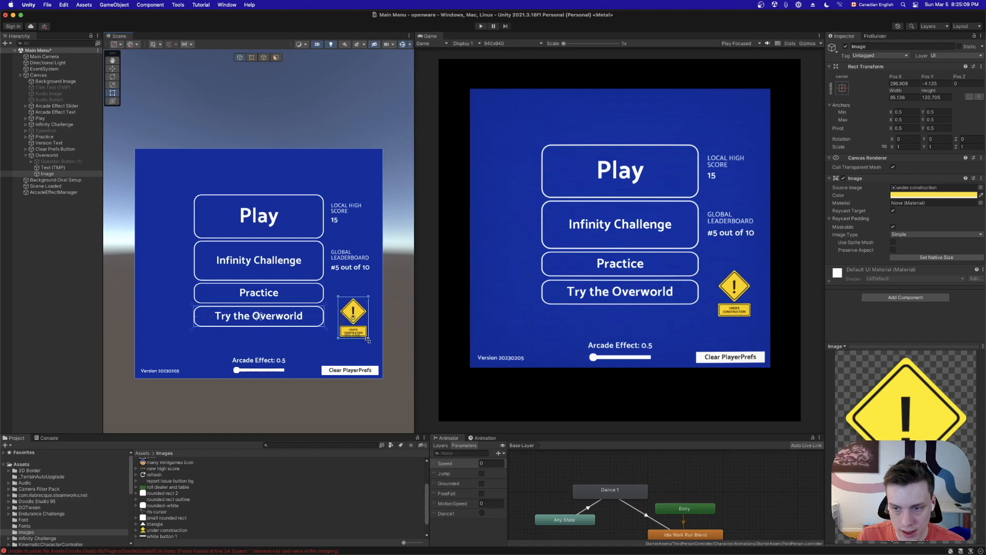
Switch back to Sketch, shrink the "Under Construction" text box to about 251 by 153 and raise its font size to 35
{"action": "key", "text": "super+Tab"}
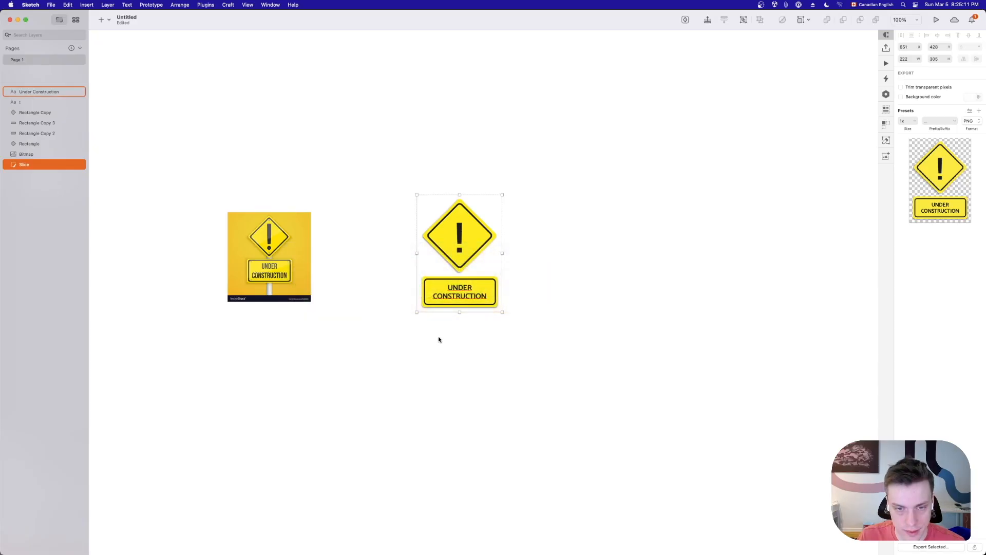
{"action": "left_click", "coordinate": [466, 299]}
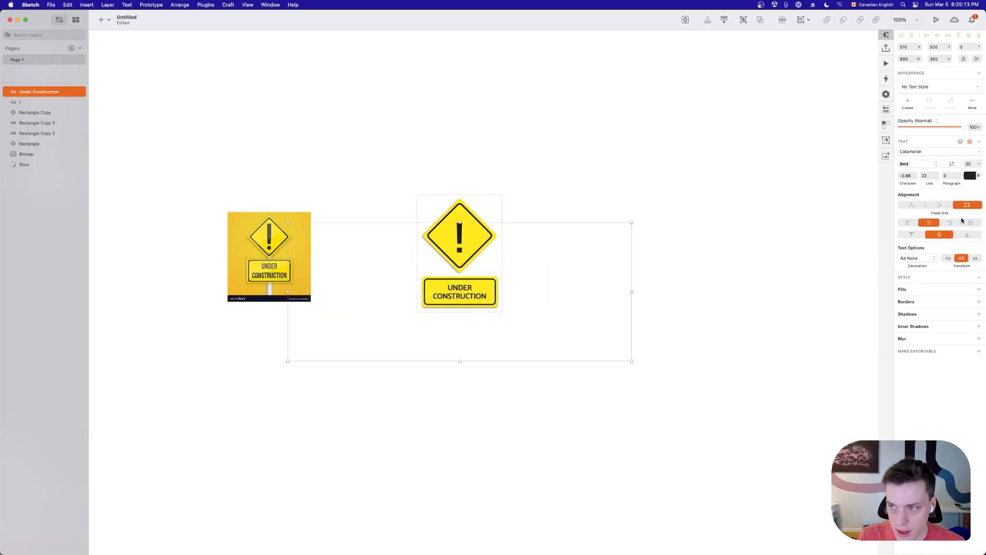
{"action": "left_click_drag", "start_coordinate": [631, 361], "coordinate": [384, 281]}
{"action": "left_click_drag", "start_coordinate": [978, 164], "coordinate": [983, 161]}
Increase the line height of the "Under Construction" text to 28
{"action": "left_click", "coordinate": [937, 173]}
{"action": "left_click", "coordinate": [937, 173]}
{"action": "left_click", "coordinate": [937, 173]}
{"action": "left_click", "coordinate": [937, 173]}
{"action": "left_click", "coordinate": [937, 173]}
{"action": "left_click", "coordinate": [938, 173]}
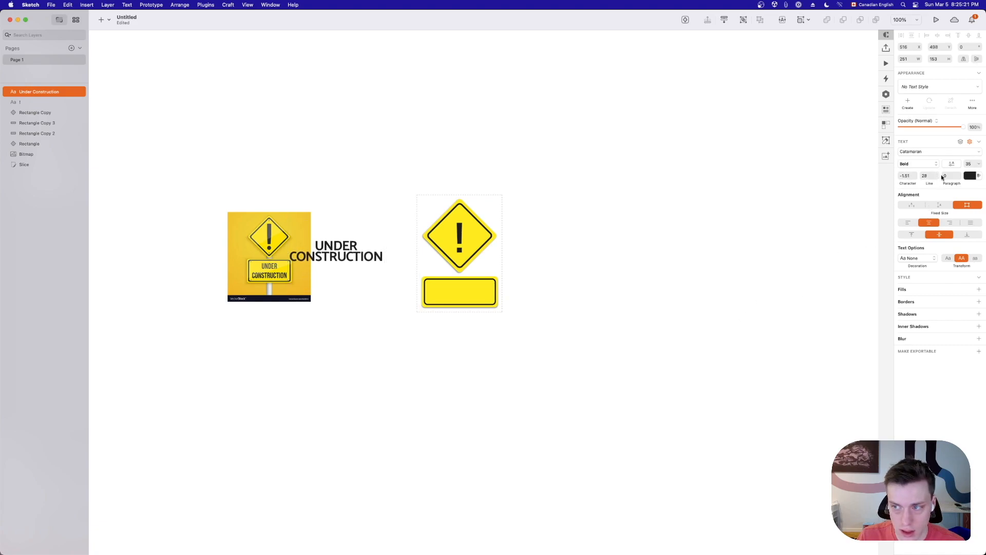
Move the "Under Construction" text onto the lower sign plate and widen the yellow plate behind it to about 269
{"action": "left_click", "coordinate": [409, 372]}
{"action": "left_click_drag", "start_coordinate": [341, 275], "coordinate": [482, 301]}
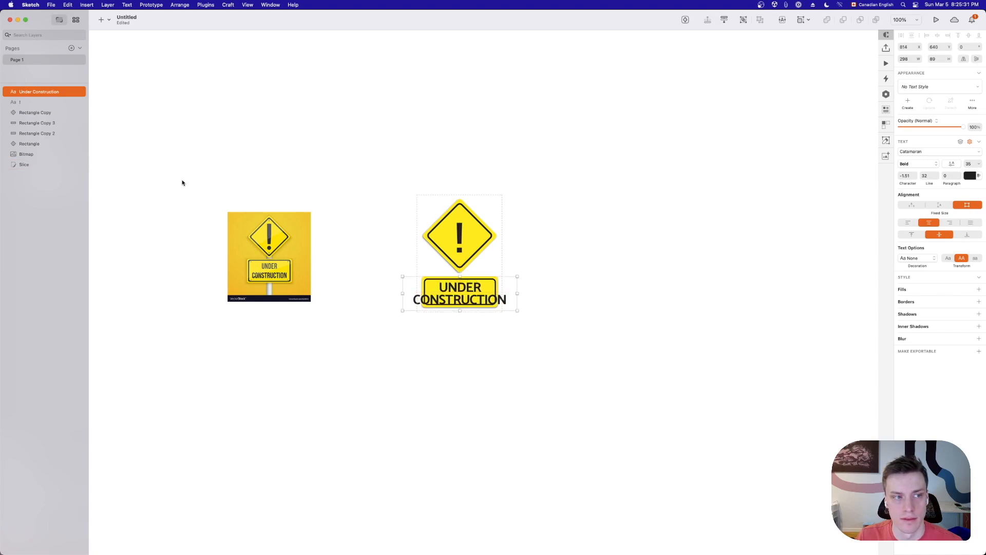
{"action": "left_click", "coordinate": [38, 133]}
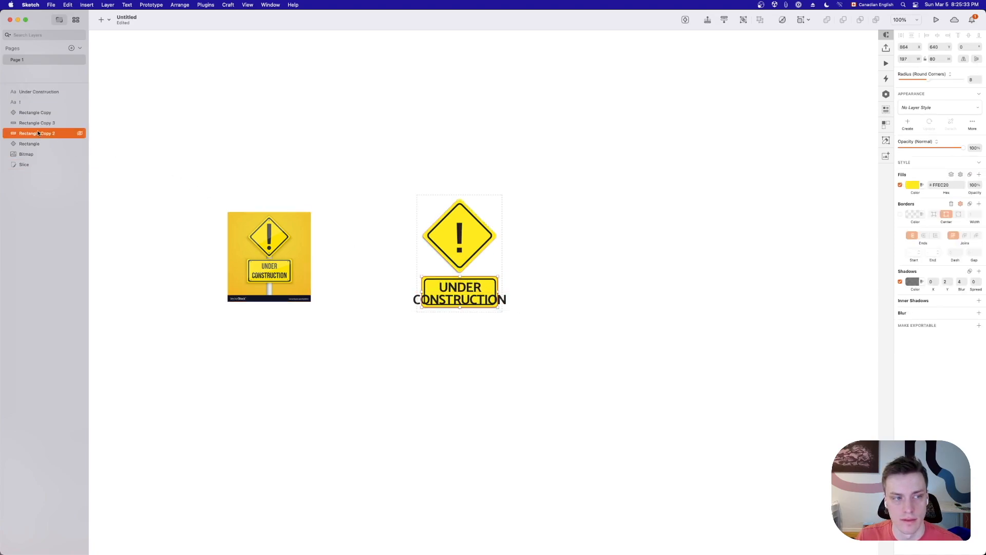
{"action": "left_click", "coordinate": [919, 58], "text": "shift"}
{"action": "left_click", "coordinate": [920, 58], "text": "shift"}
{"action": "left_click", "coordinate": [920, 58], "text": "shift"}
{"action": "left_click", "coordinate": [919, 58], "text": "shift"}
{"action": "left_click", "coordinate": [919, 58], "text": "shift"}
{"action": "left_click", "coordinate": [920, 58], "text": "shift"}
{"action": "left_click", "coordinate": [565, 267]}
{"action": "left_click", "coordinate": [520, 289]}
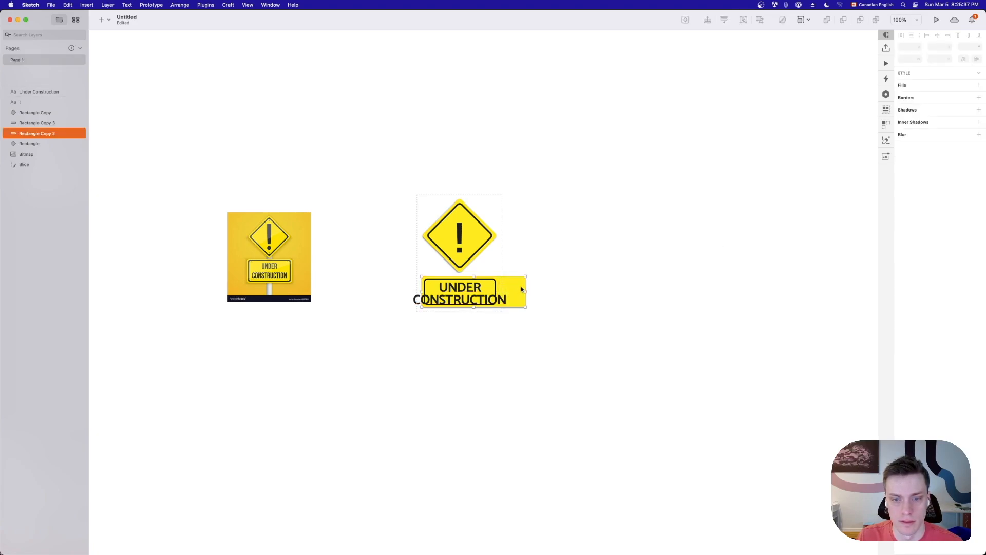
Centre the yellow plate behind the "Under Construction" text and increase its height to about 96
{"action": "left_click_drag", "start_coordinate": [521, 289], "coordinate": [512, 289]}
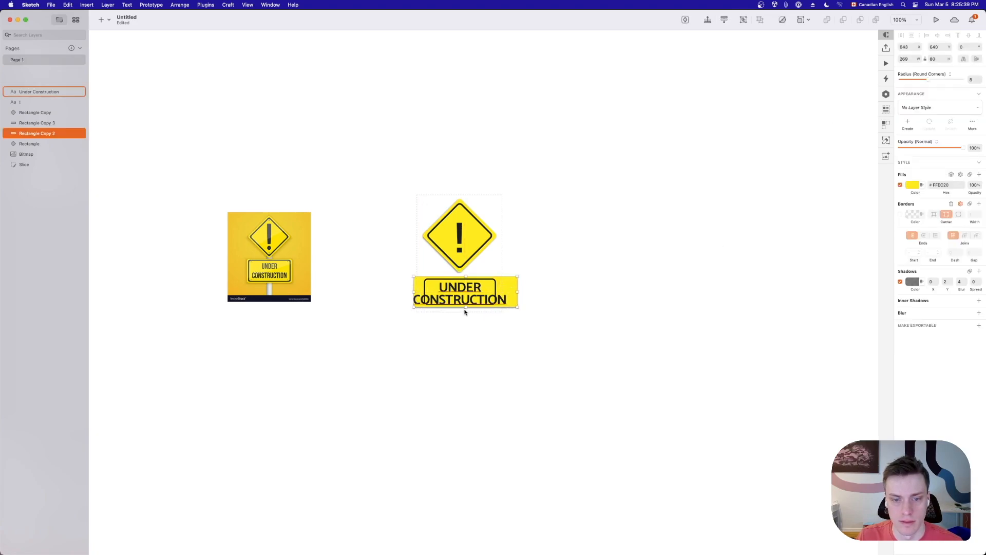
{"action": "mouse_move", "coordinate": [465, 311]}
{"action": "left_mouse_down"}
{"action": "mouse_move", "coordinate": [465, 321]}
{"action": "mouse_move", "coordinate": [513, 312]}
{"action": "mouse_move", "coordinate": [460, 312]}
{"action": "left_mouse_up"}
{"action": "left_click", "coordinate": [466, 334]}
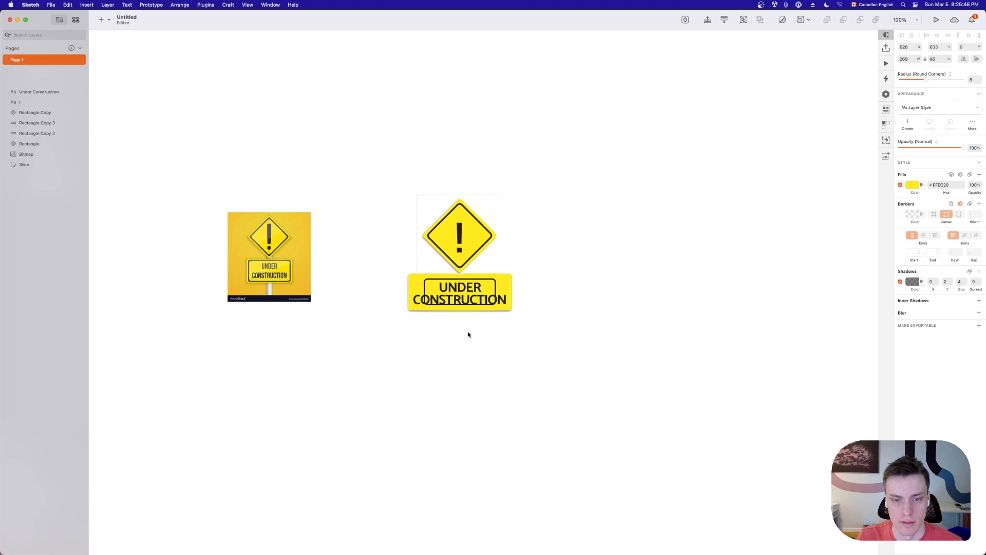
Delete the old black outline rectangle that sits inside the lower yellow plate
{"action": "left_click", "coordinate": [495, 284]}
{"action": "left_click", "coordinate": [32, 123]}
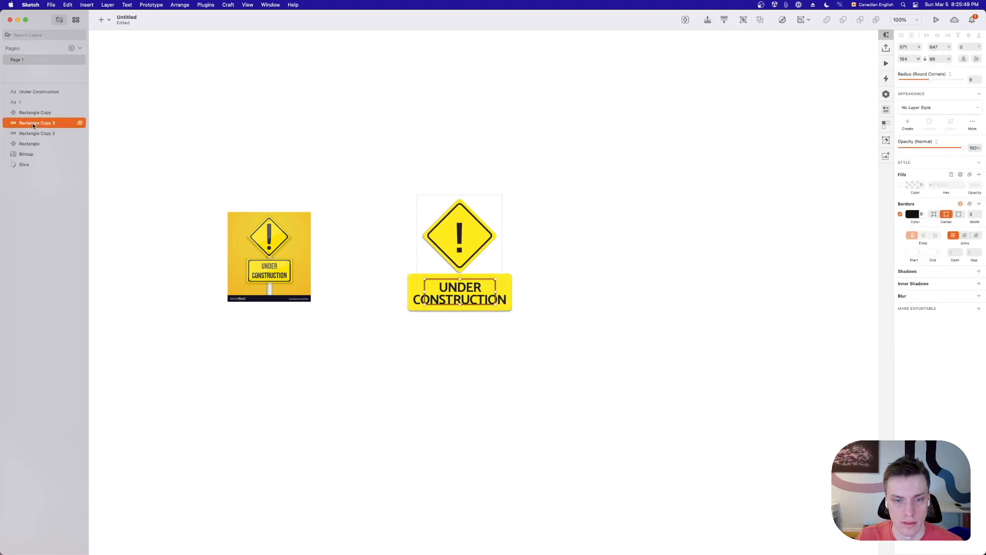
{"action": "key", "text": "BackSpace"}
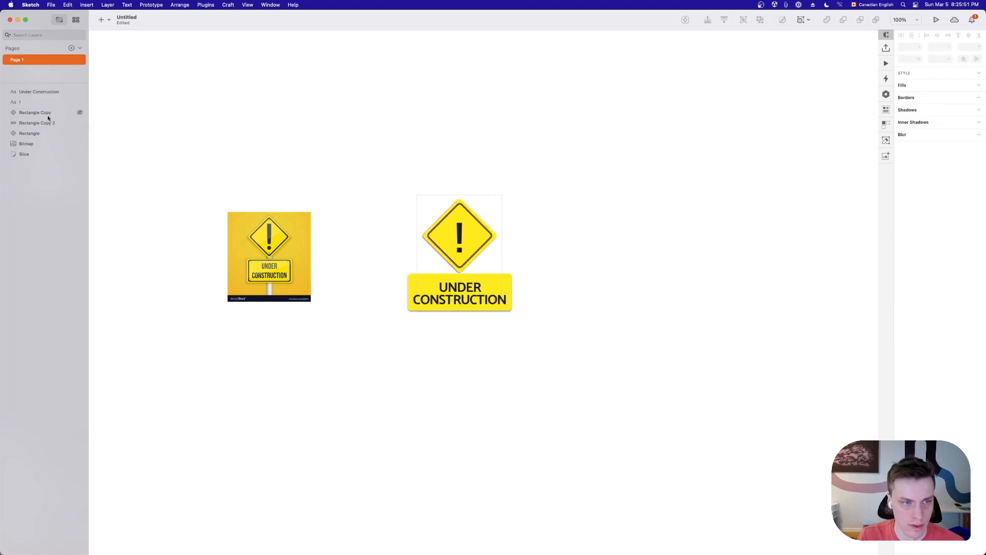
Hide the export slice and the "Under Construction" text layer
{"action": "left_click", "coordinate": [31, 154]}
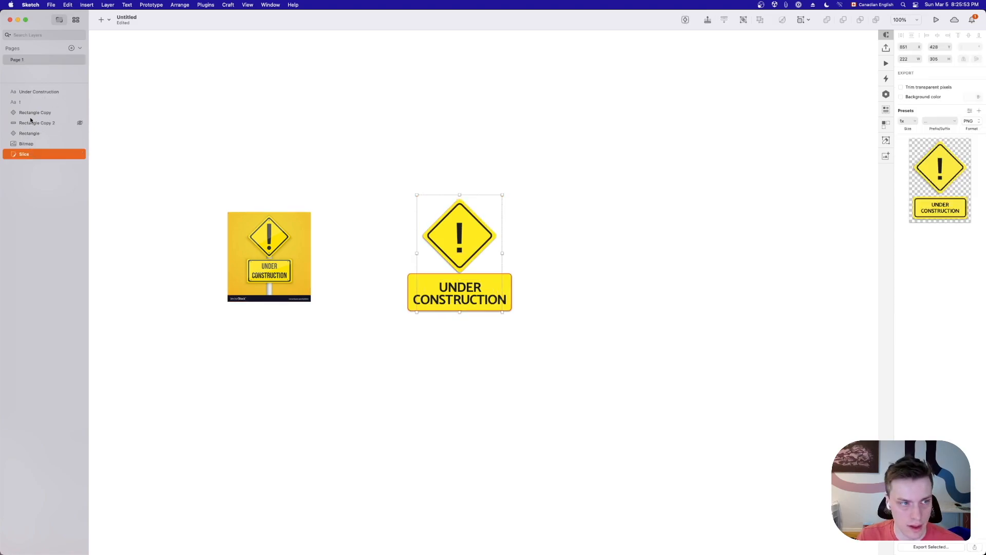
{"action": "left_click", "coordinate": [38, 91], "text": "super"}
{"action": "key", "text": "super+shift+h"}
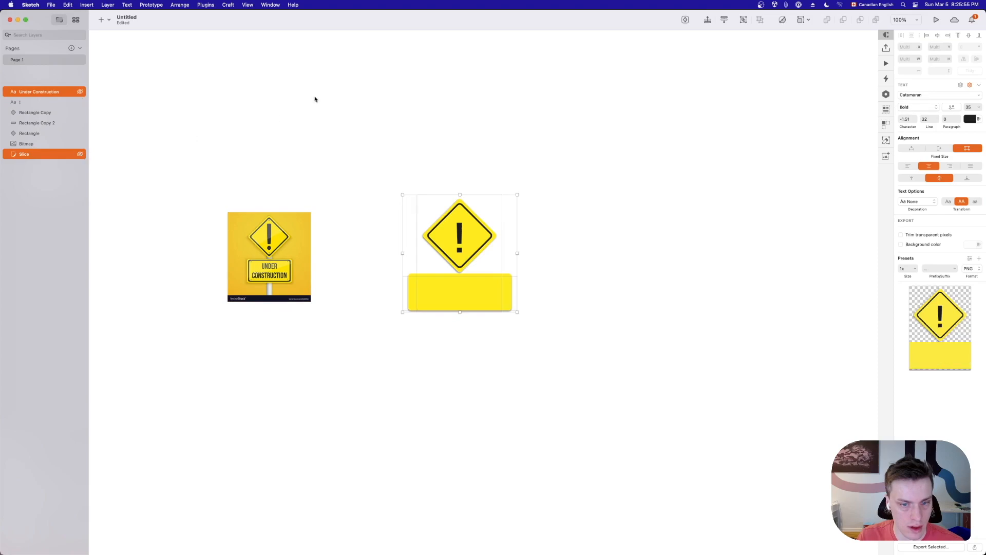
{"action": "left_click", "coordinate": [315, 99]}
Duplicate the lower yellow plate and shrink the copy to about 261 by 84, centred inside the original
{"action": "left_click", "coordinate": [427, 296]}
{"action": "key", "text": "super+d"}
{"action": "mouse_move", "coordinate": [409, 274]}
{"action": "left_mouse_down"}
{"action": "mouse_move", "coordinate": [462, 279]}
{"action": "mouse_move", "coordinate": [425, 283]}
{"action": "left_mouse_up"}
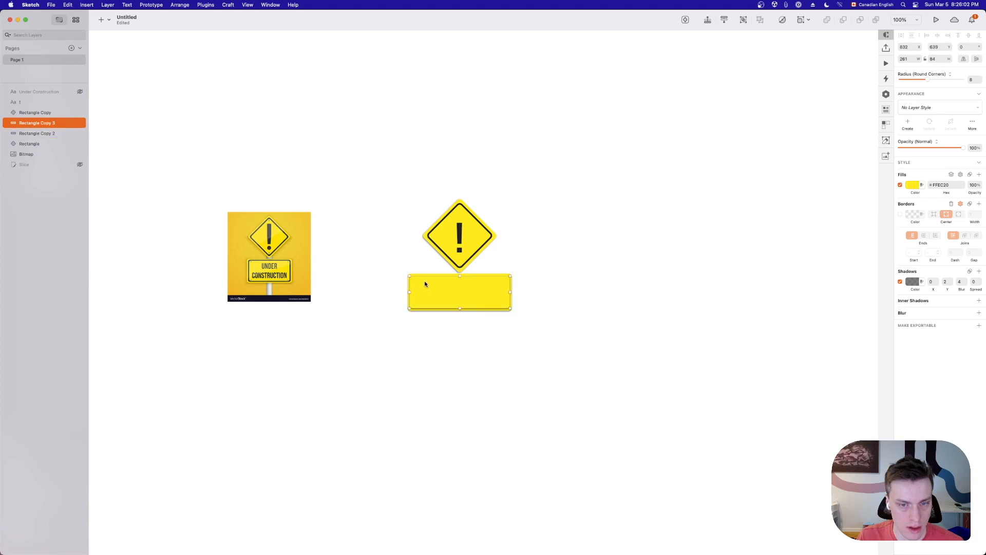
Turn off the plate copy's fill and shadow and give it a black border with a width of 4
{"action": "left_click", "coordinate": [900, 186]}
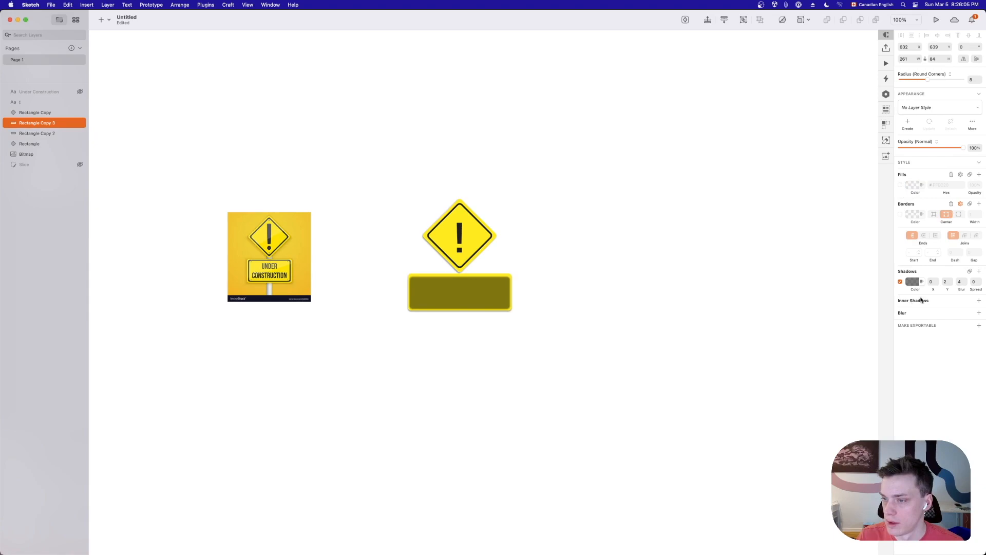
{"action": "left_click", "coordinate": [900, 282]}
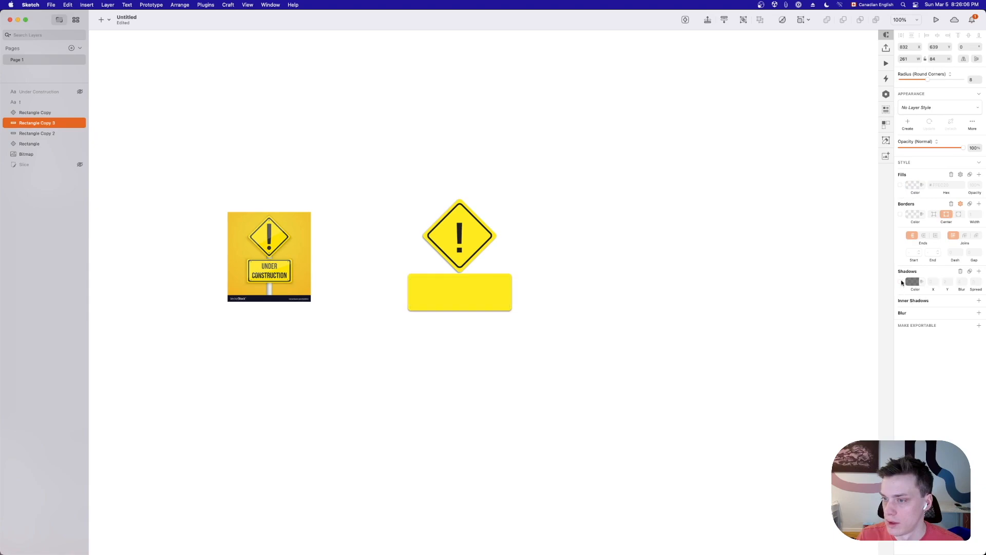
{"action": "left_click", "coordinate": [901, 214]}
{"action": "left_click", "coordinate": [981, 212]}
{"action": "left_click", "coordinate": [980, 212]}
{"action": "left_click", "coordinate": [980, 212]}
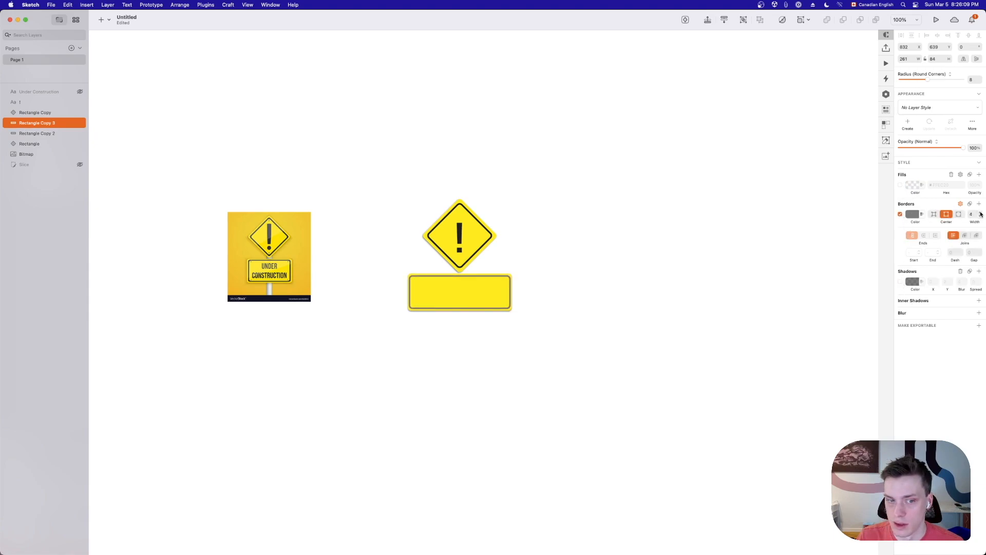
{"action": "left_click", "coordinate": [914, 214]}
{"action": "left_click_drag", "start_coordinate": [909, 293], "coordinate": [894, 297]}
{"action": "left_click", "coordinate": [534, 331]}
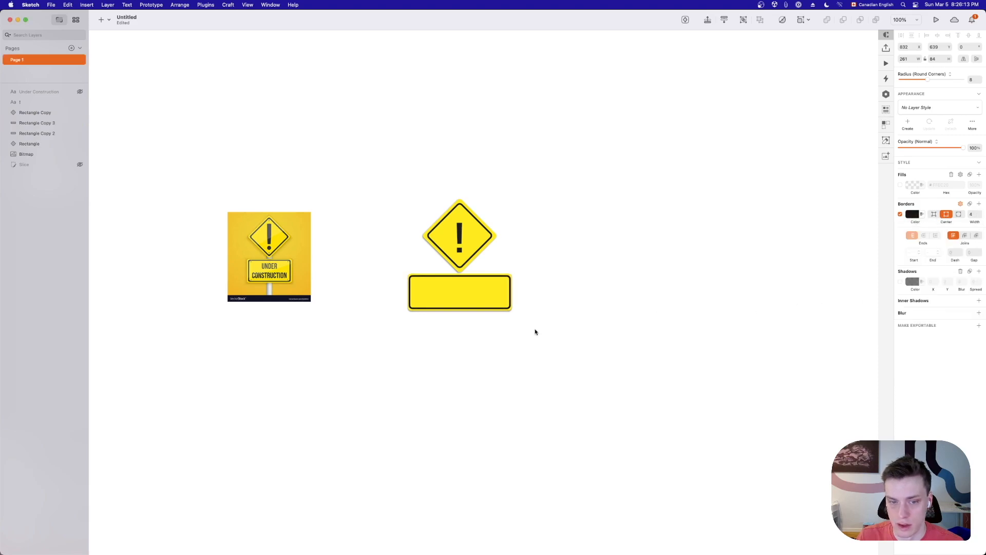
Narrow the black outline to about 257 wide and centre it within the yellow plate
{"action": "left_click", "coordinate": [494, 310]}
{"action": "left_click_drag", "start_coordinate": [509, 292], "coordinate": [507, 292]}
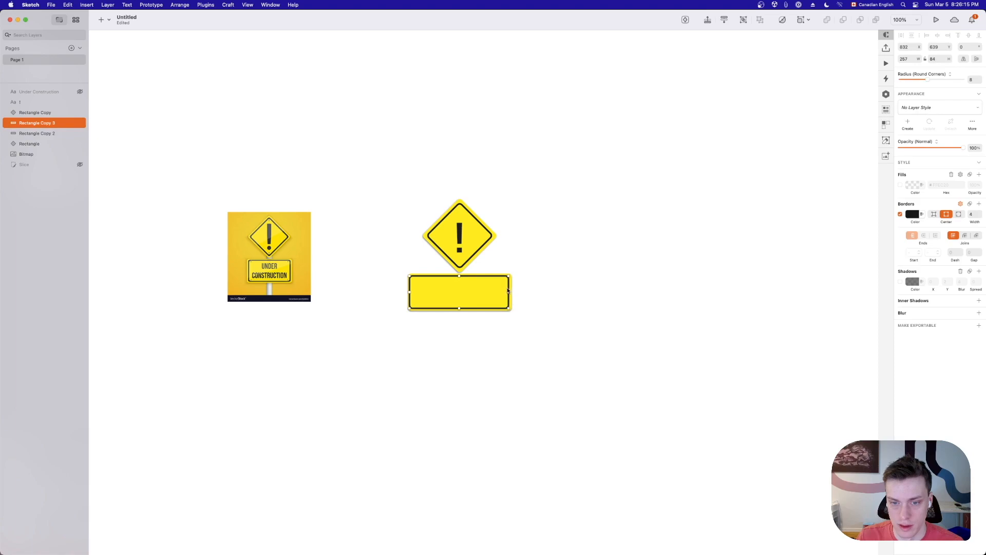
{"action": "left_click", "coordinate": [599, 276]}
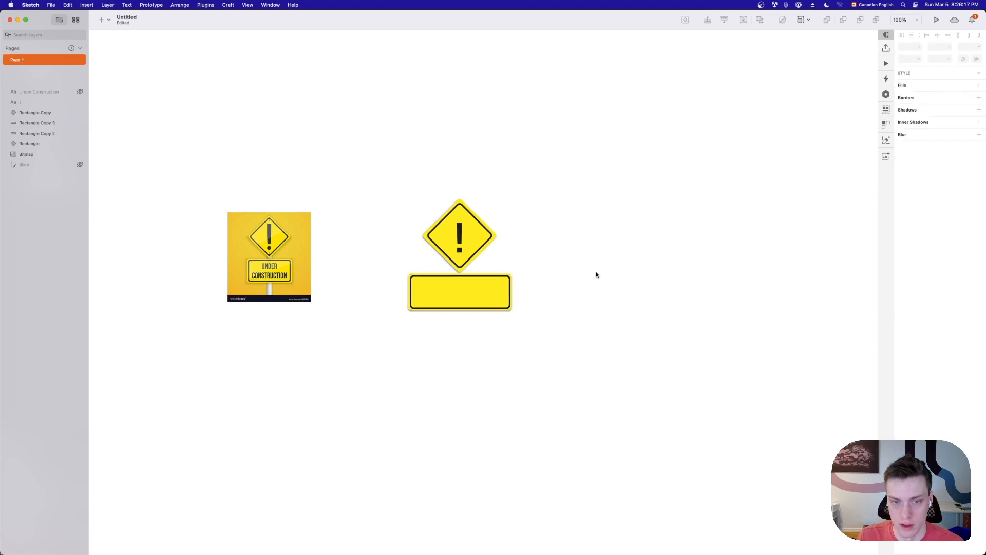
Select the yellow plate together with its black outline and move both slightly down from the diamond sign
{"action": "left_click_drag", "start_coordinate": [531, 326], "coordinate": [420, 283]}
{"action": "left_click", "coordinate": [526, 308]}
{"action": "left_click", "coordinate": [496, 293]}
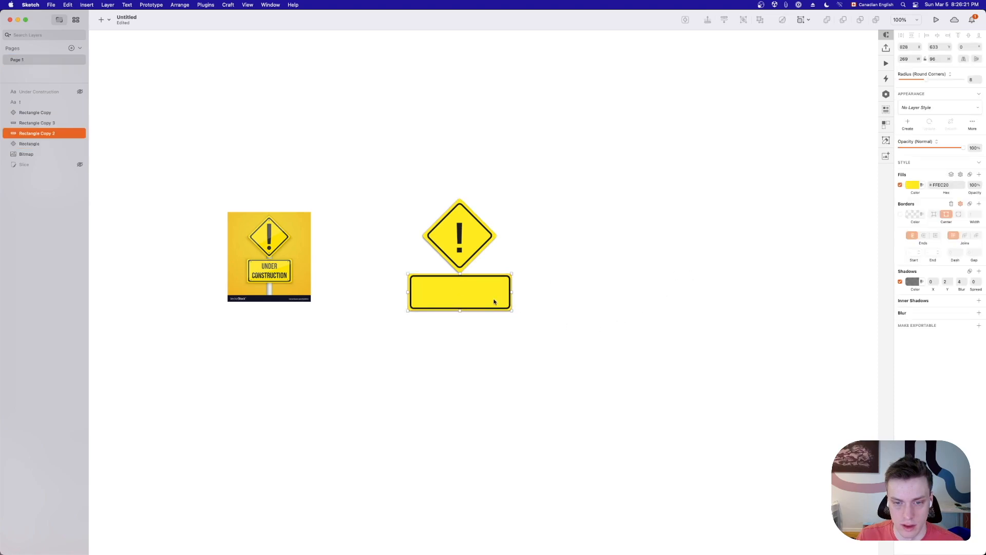
{"action": "left_click", "coordinate": [510, 298], "text": "shift"}
{"action": "left_click_drag", "start_coordinate": [509, 298], "coordinate": [510, 302]}
{"action": "left_click", "coordinate": [574, 299]}
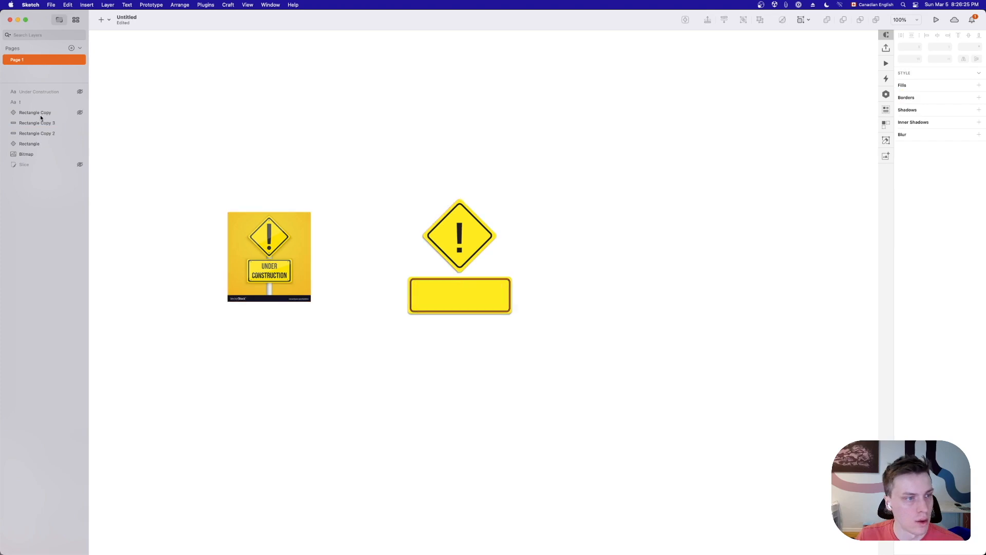
Show the "Under Construction" text again, reduce its font size to 33 and centre it on the lower plate
{"action": "left_click", "coordinate": [41, 91]}
{"action": "left_click", "coordinate": [80, 92]}
{"action": "left_click_drag", "start_coordinate": [453, 296], "coordinate": [454, 297]}
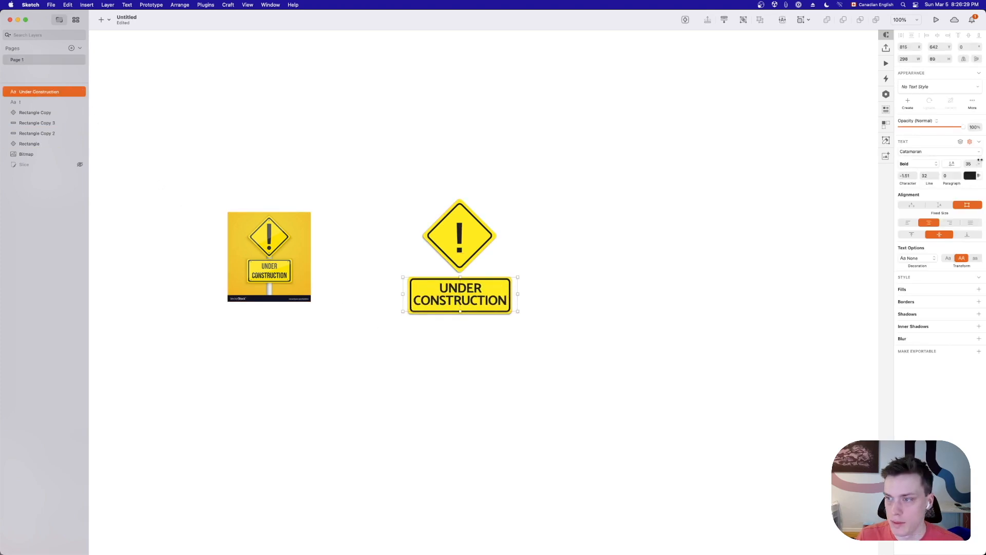
{"action": "left_click_drag", "start_coordinate": [980, 161], "coordinate": [978, 162]}
{"action": "left_click", "coordinate": [841, 196]}
{"action": "left_click_drag", "start_coordinate": [454, 301], "coordinate": [454, 302]}
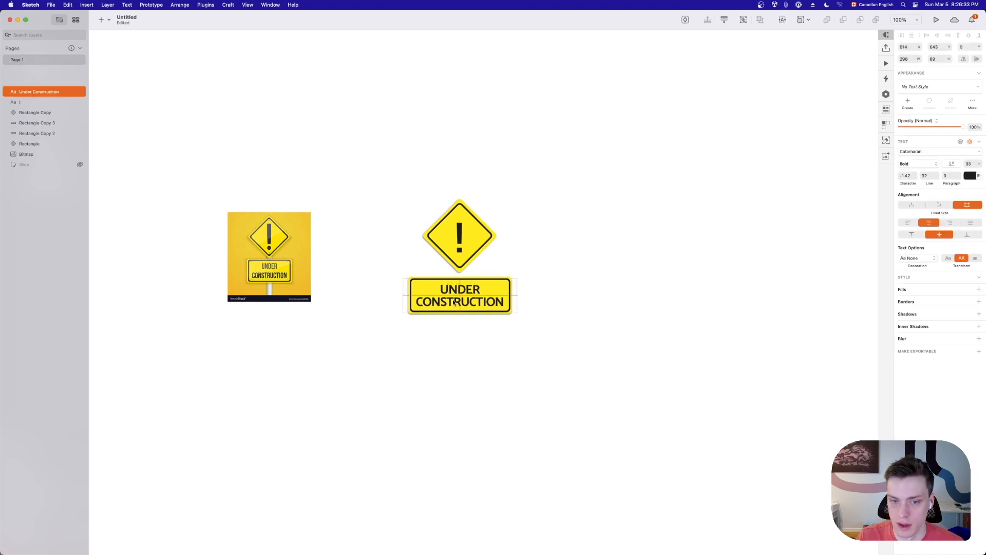
{"action": "left_click", "coordinate": [645, 279]}
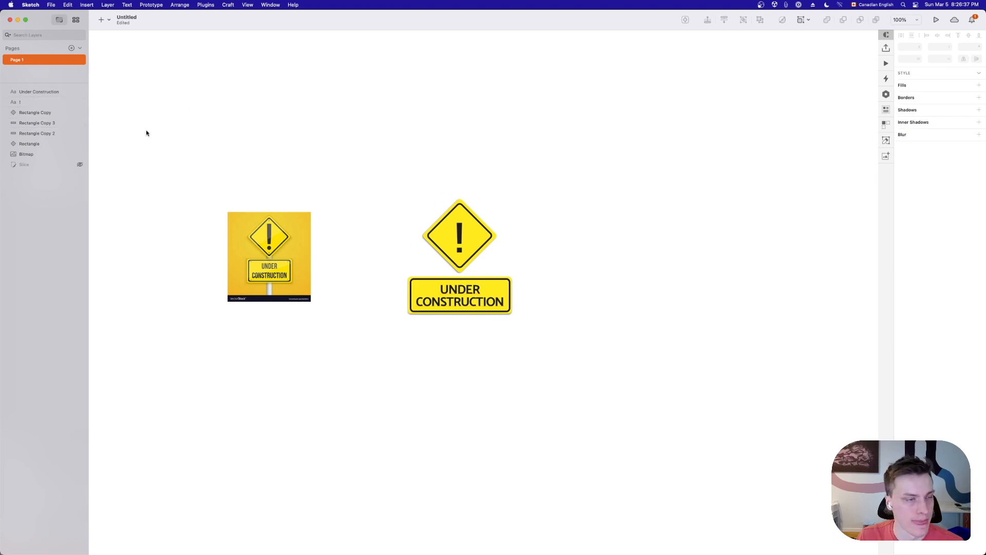
Show the export slice again and enlarge it to about 292 by 323 so it encloses the whole sign
{"action": "left_click", "coordinate": [80, 165]}
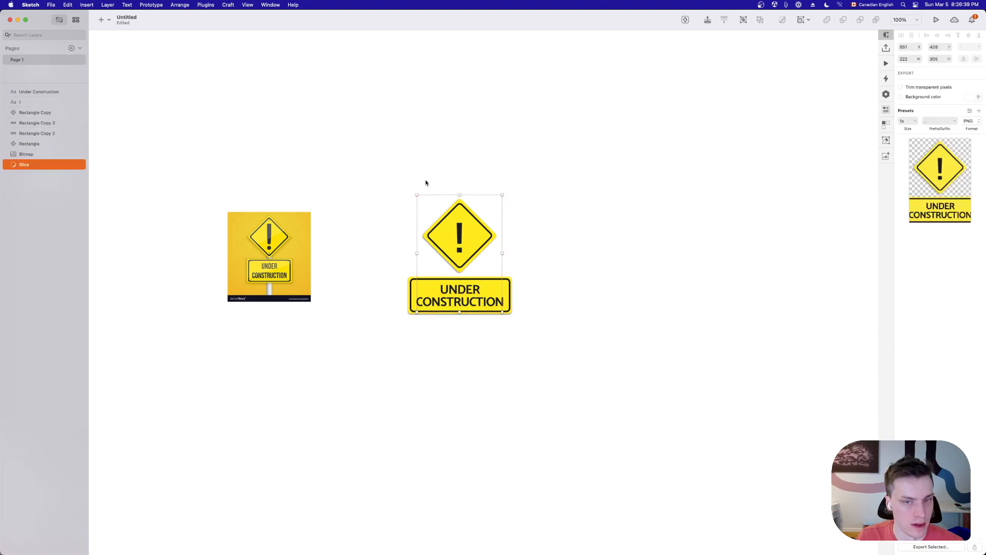
{"action": "left_click_drag", "start_coordinate": [416, 194], "coordinate": [401, 193]}
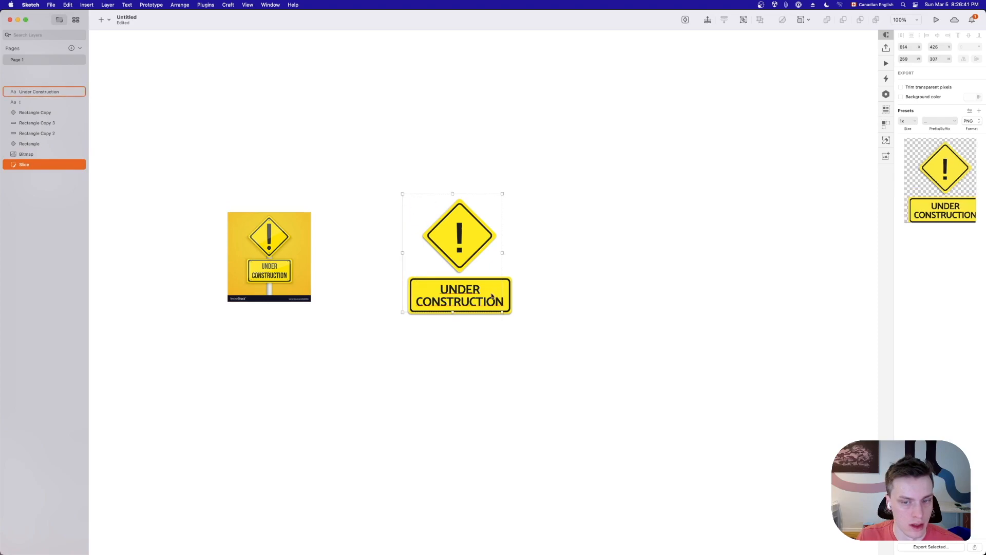
{"action": "left_click_drag", "start_coordinate": [502, 313], "coordinate": [514, 318]}
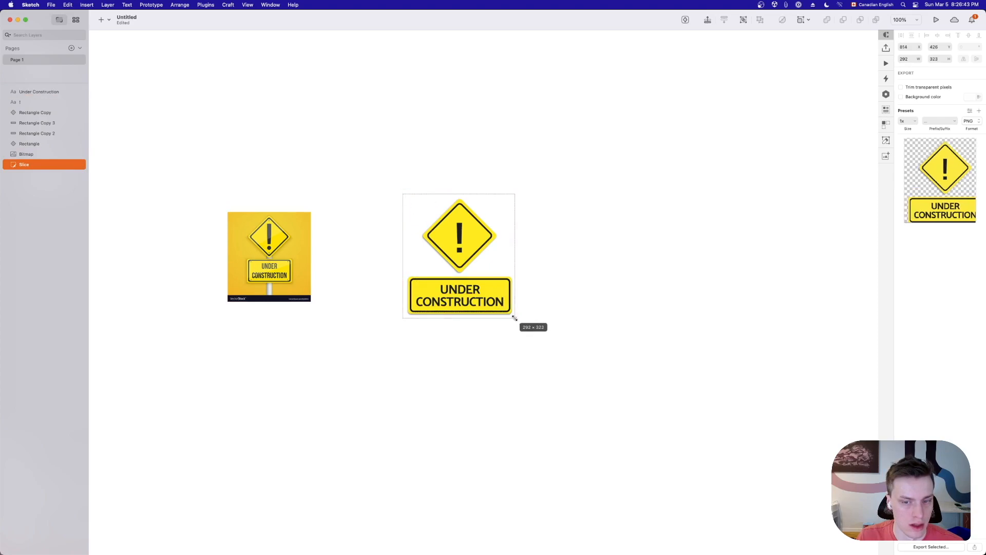
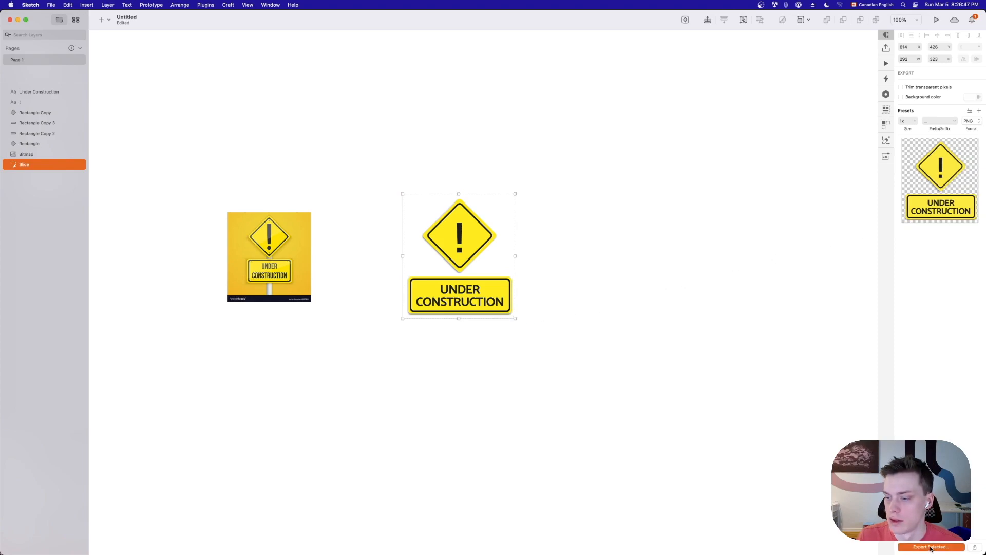
Export the selected slice as "under construction" PNG into the Images folder, replacing the existing file
{"action": "key", "text": "shift+super+e"}
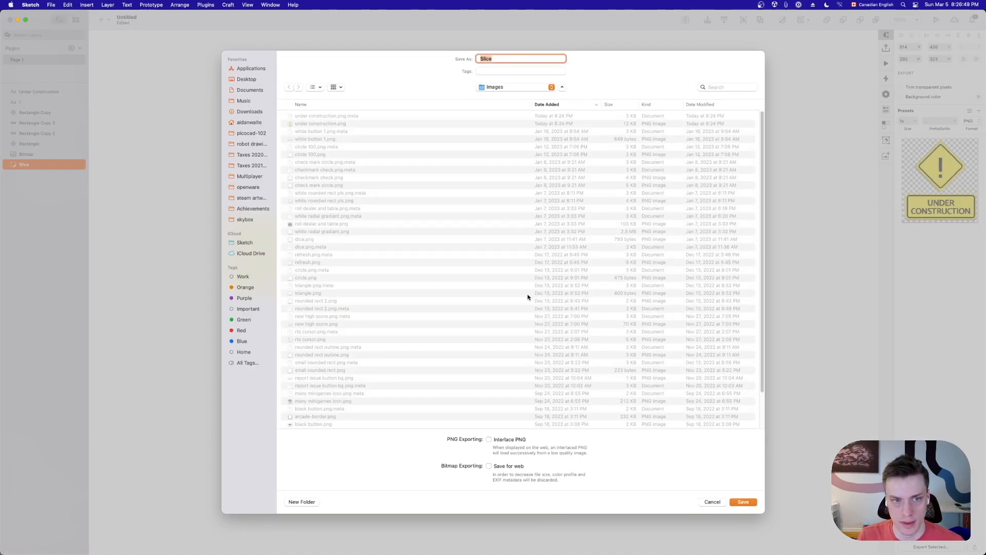
{"action": "left_click", "coordinate": [307, 123]}
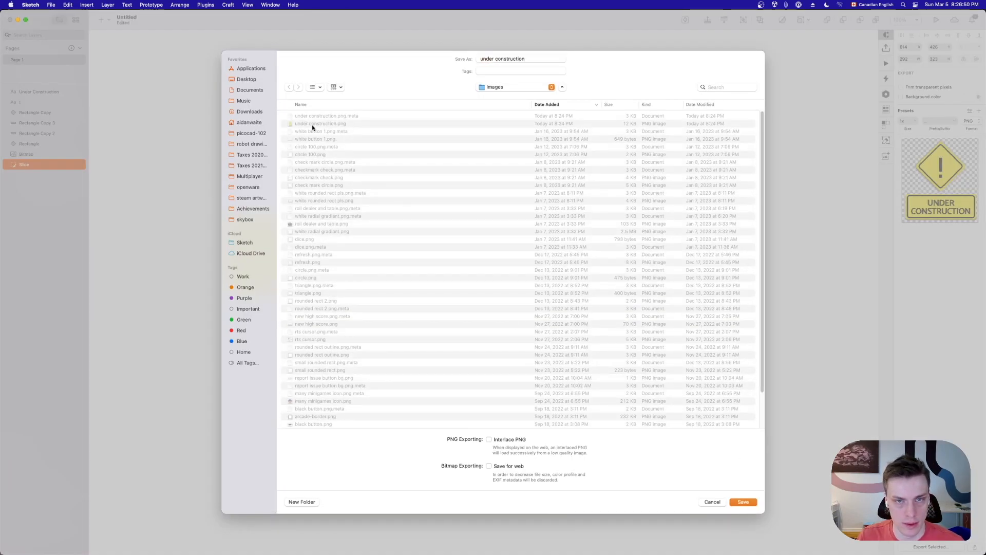
{"action": "left_click", "coordinate": [747, 503]}
{"action": "left_click", "coordinate": [513, 323]}
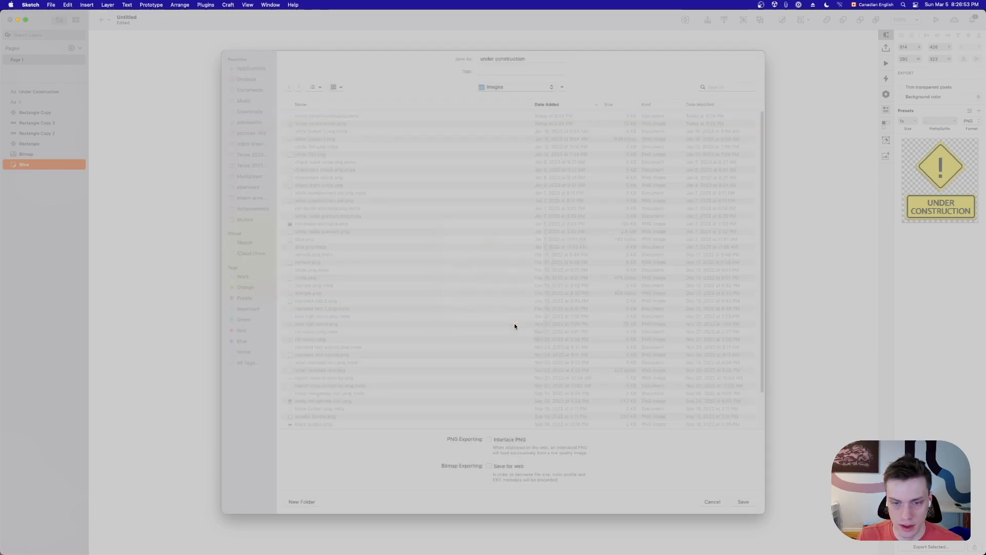
Switch to Unity and set the under construction image's width to 292 and height to 323
{"action": "key", "text": "super+Tab"}
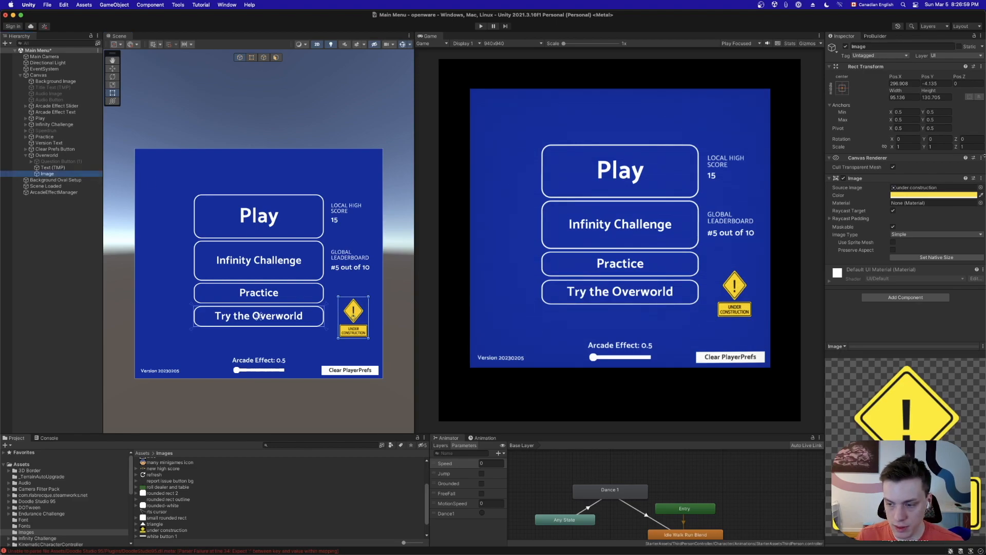
{"action": "left_click", "coordinate": [913, 97]}
{"action": "type", "text": "292"}
{"action": "key", "text": "Tab"}
{"action": "type", "text": "323"}
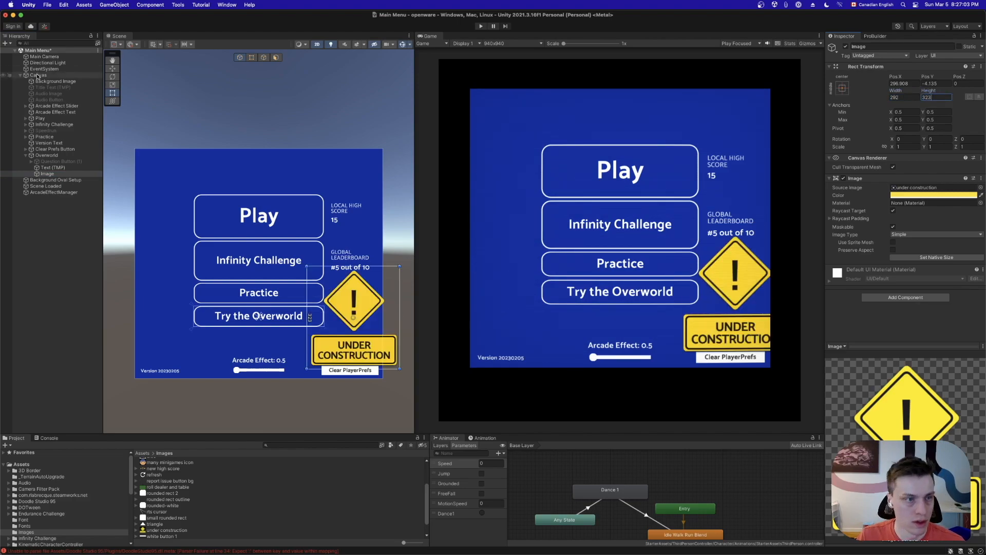
Scale the under construction image down to about 108 by 119 and position it over the right end of the Try the Overworld button
{"action": "left_click", "coordinate": [53, 174]}
{"action": "left_click_drag", "start_coordinate": [395, 369], "coordinate": [332, 342]}
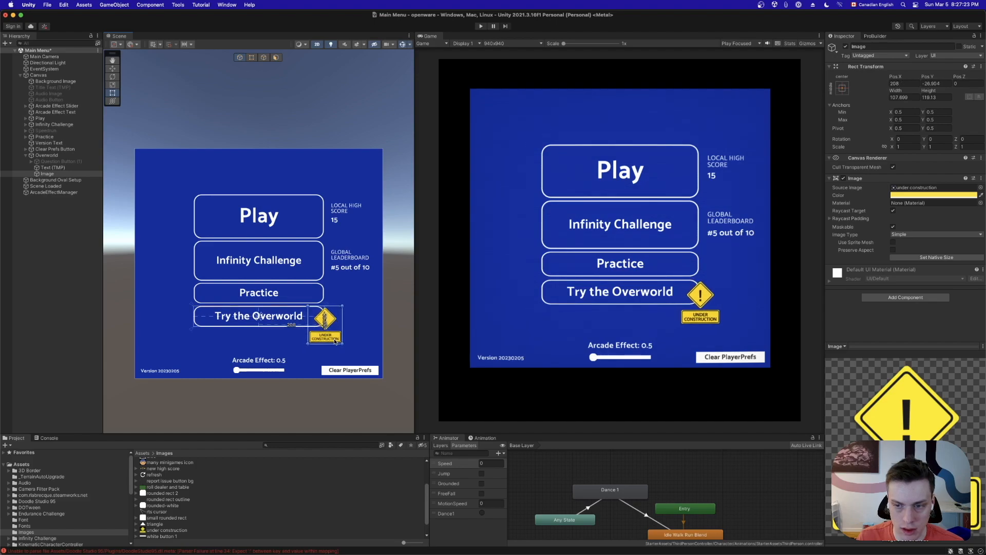
{"action": "left_click_drag", "start_coordinate": [333, 344], "coordinate": [327, 346]}
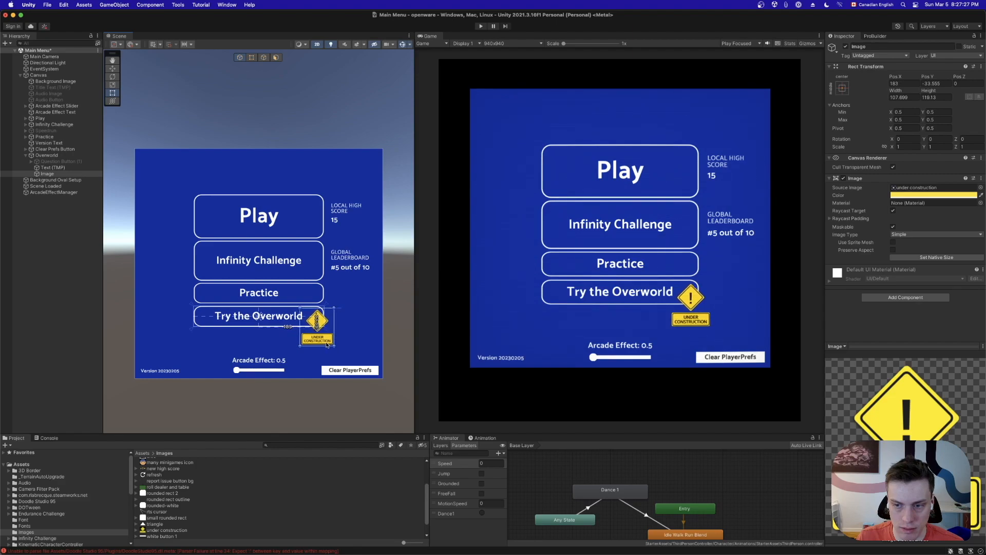
{"action": "scroll", "coordinate": [322, 324], "scroll_direction": "up", "scroll_amount": 10}
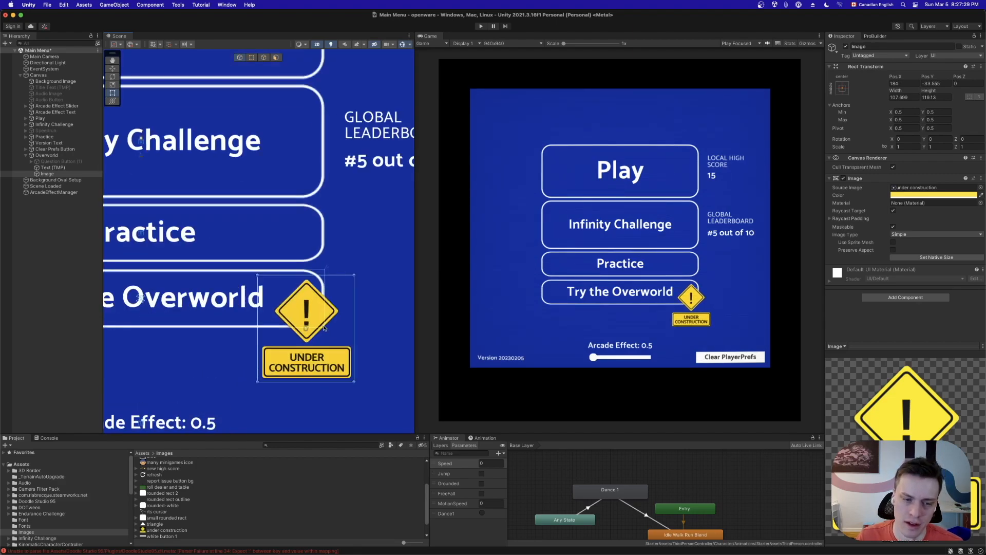
{"action": "left_click_drag", "start_coordinate": [309, 305], "coordinate": [319, 288]}
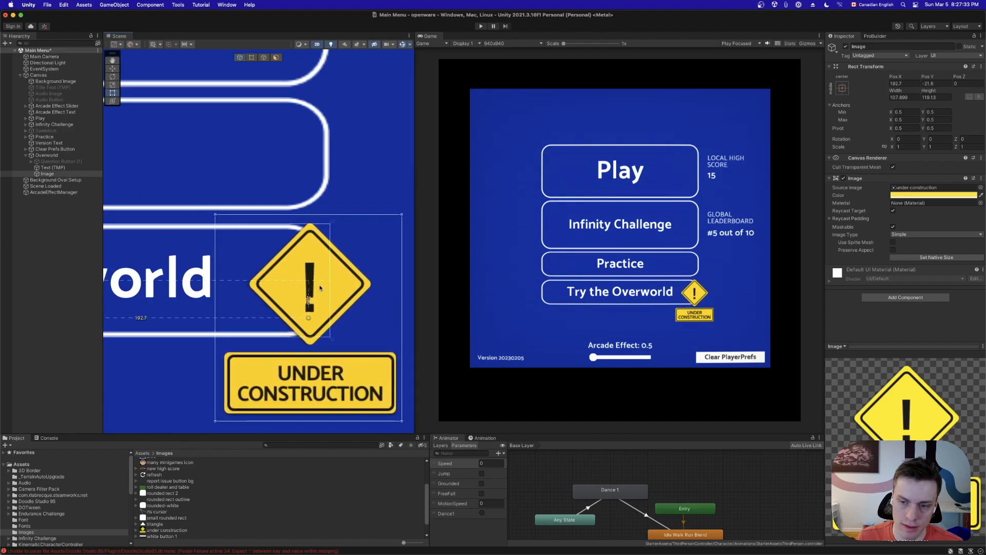
Turn off Raycast Target on the under construction image inside the Overworld button
{"action": "left_click", "coordinate": [46, 155]}
{"action": "key", "text": "f"}
{"action": "scroll", "coordinate": [270, 299], "scroll_direction": "down", "scroll_amount": 5}
{"action": "left_click", "coordinate": [47, 173]}
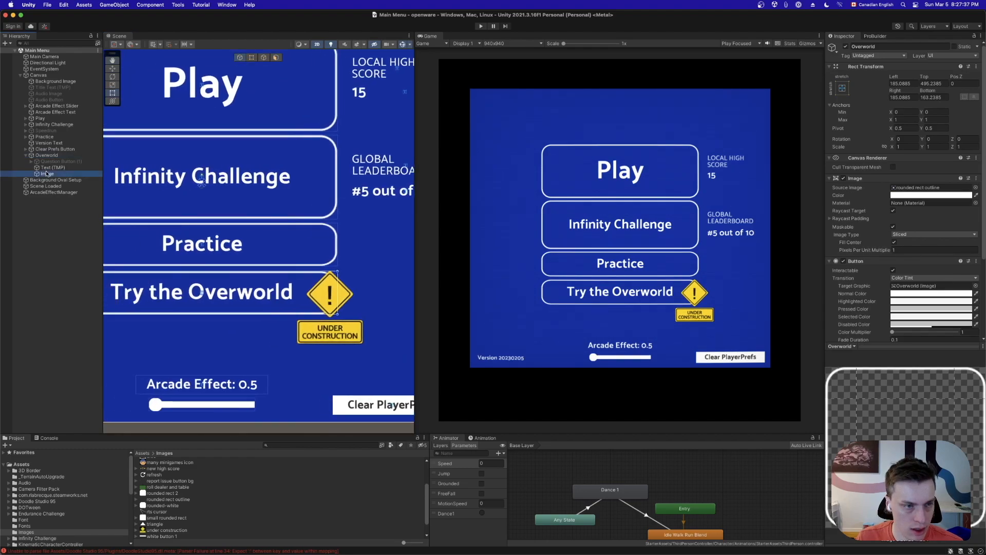
{"action": "left_click", "coordinate": [893, 211]}
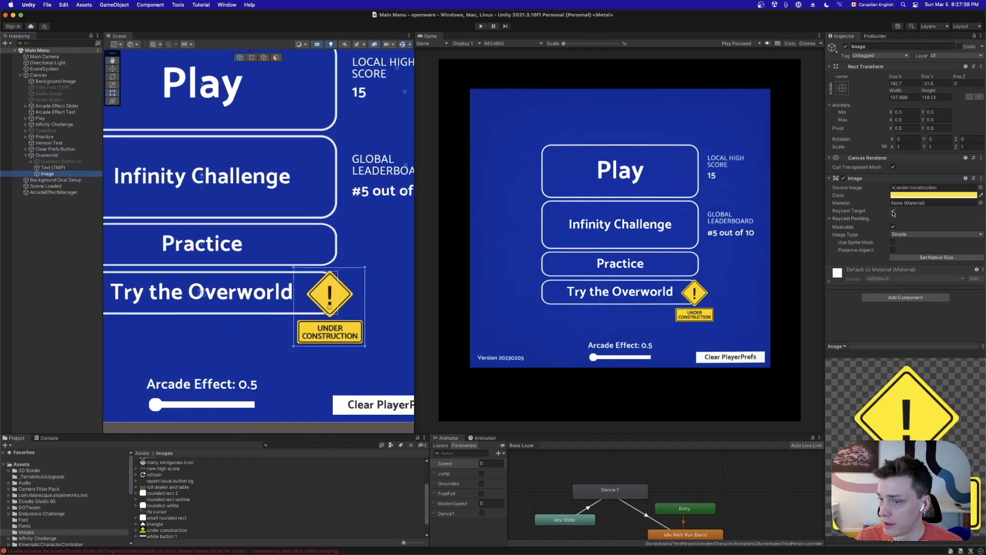
Review the Overworld object's Button settings, collapse its children and rename it "Overworld Button"
{"action": "left_click", "coordinate": [47, 155]}
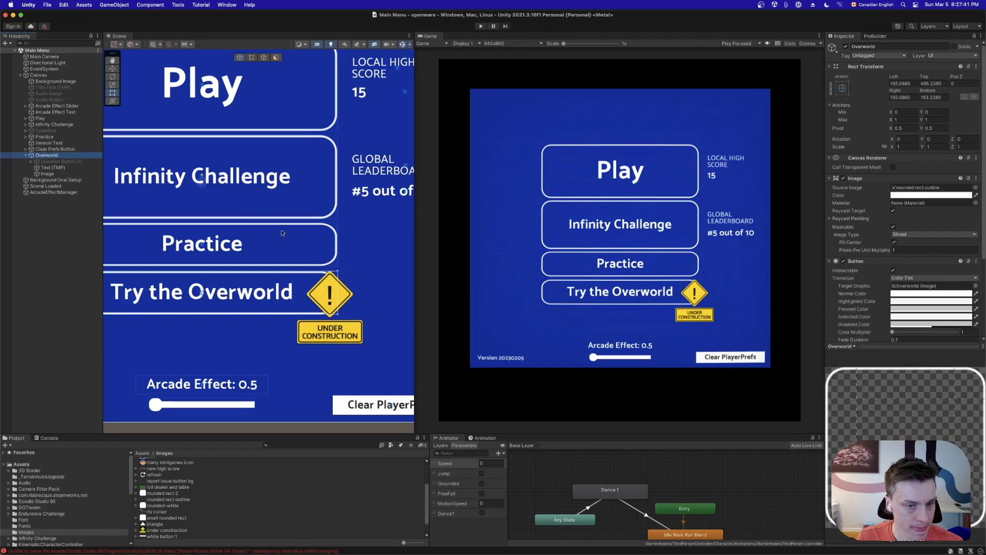
{"action": "key", "text": "f"}
{"action": "scroll", "coordinate": [862, 277], "scroll_direction": "down", "scroll_amount": 5}
{"action": "left_click", "coordinate": [894, 284]}
{"action": "left_click", "coordinate": [28, 155]}
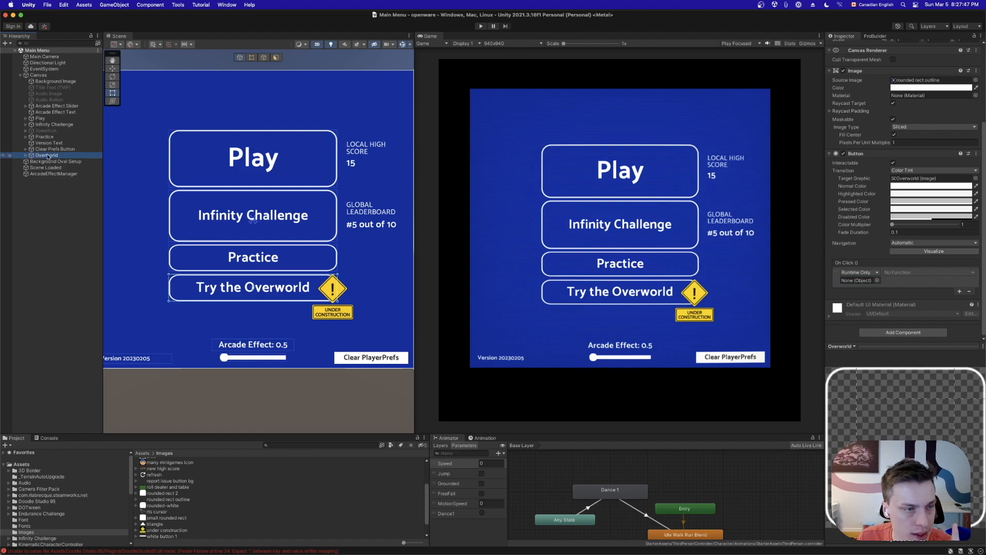
{"action": "left_click", "coordinate": [47, 155]}
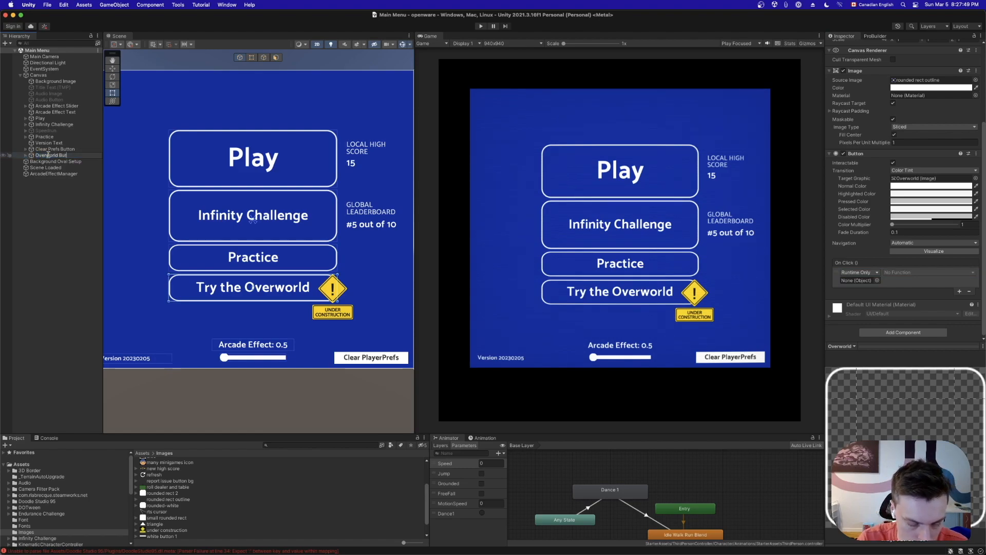
{"action": "type", "text": "Button"}
{"action": "key", "text": "Return"}
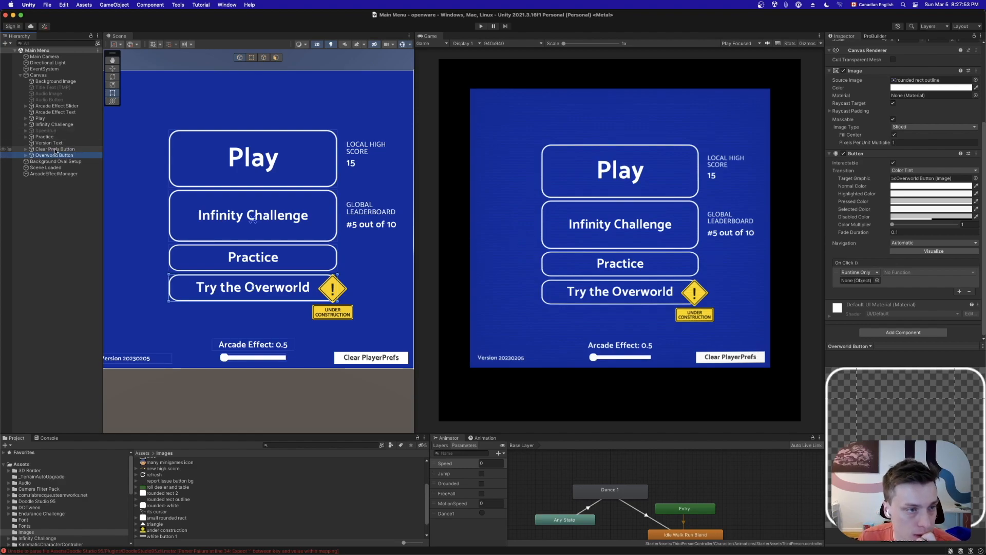
Check the Play button's On Click list for comparison and remove the empty On Click entry from Overworld Button
{"action": "left_click", "coordinate": [234, 159]}
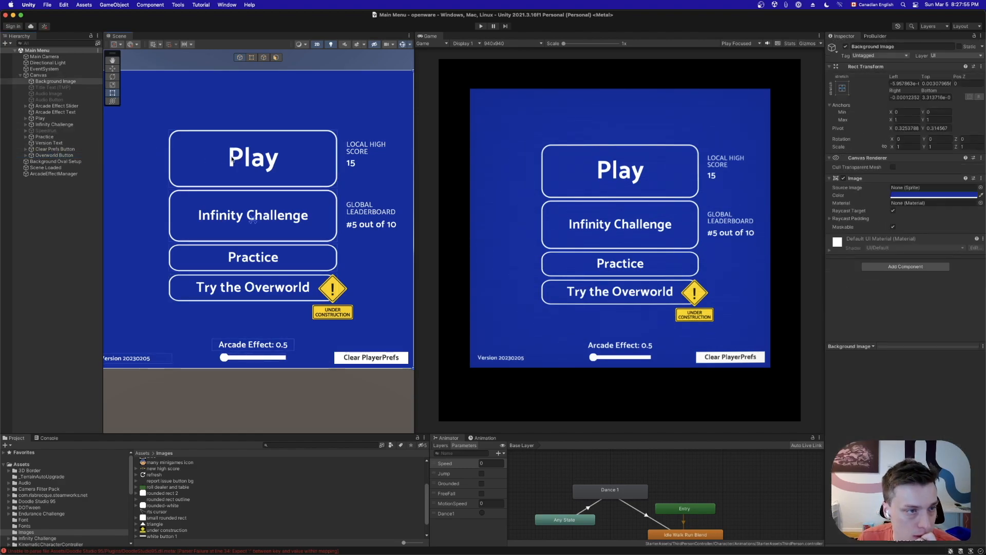
{"action": "left_click", "coordinate": [236, 157]}
{"action": "left_click", "coordinate": [41, 118]}
{"action": "scroll", "coordinate": [864, 303], "scroll_direction": "down", "scroll_amount": 5}
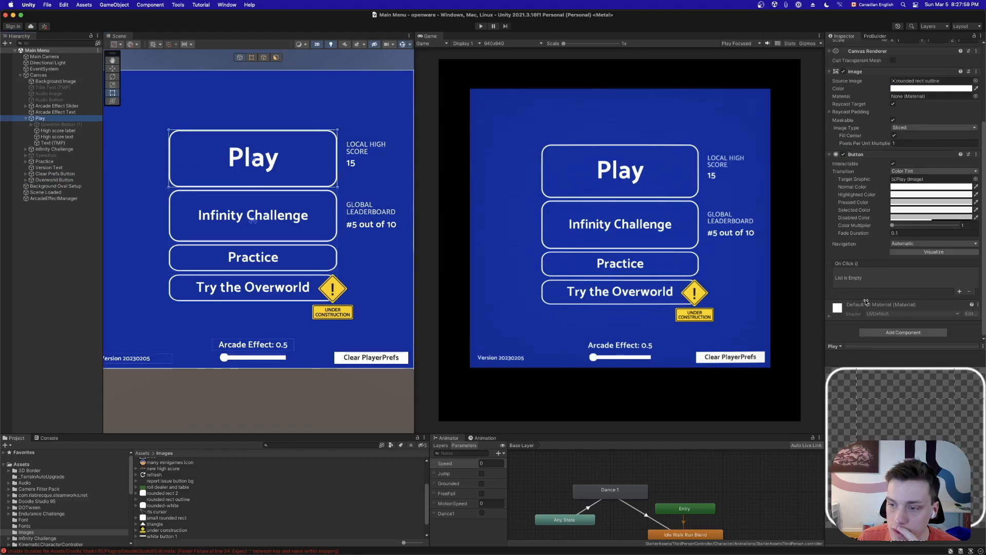
{"action": "left_click", "coordinate": [26, 118]}
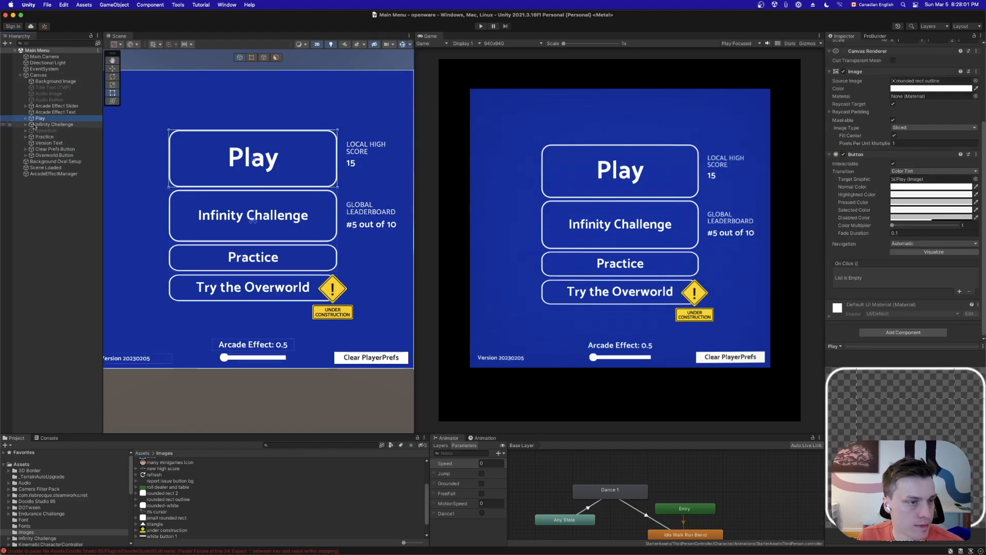
{"action": "left_click", "coordinate": [45, 155]}
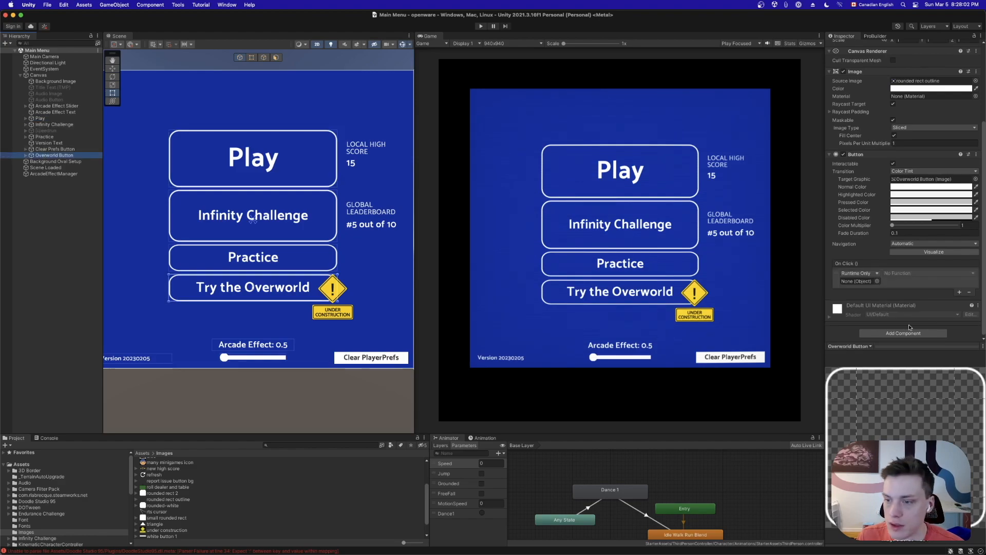
{"action": "left_click", "coordinate": [969, 292]}
Open the Test/Overworld folder in the project assets
{"action": "left_click", "coordinate": [21, 464]}
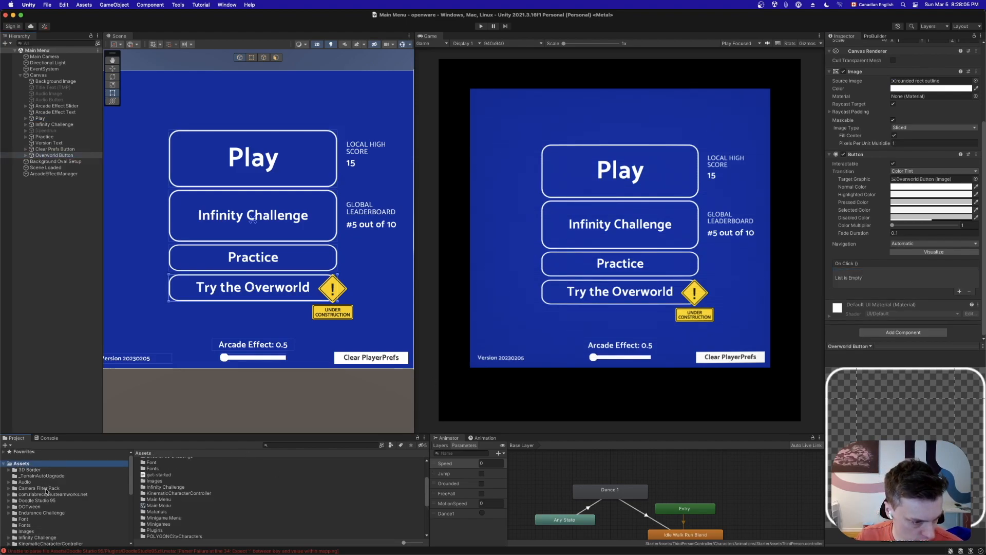
{"action": "scroll", "coordinate": [41, 505], "scroll_direction": "down", "scroll_amount": 5}
{"action": "left_click", "coordinate": [31, 523]}
Try to add the Overworld scene to the Scenes In Build list in Build Settings
{"action": "left_click", "coordinate": [47, 5]}
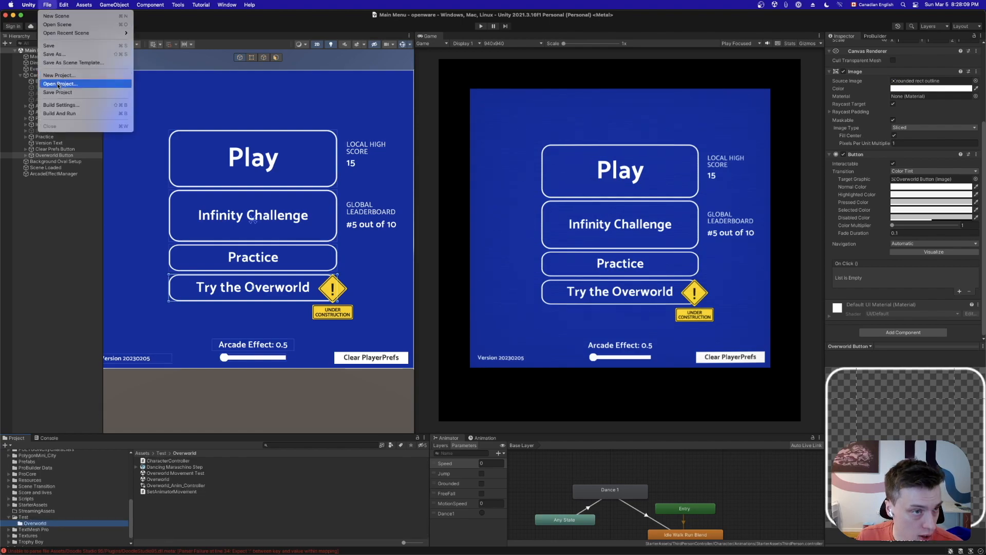
{"action": "left_click", "coordinate": [62, 106]}
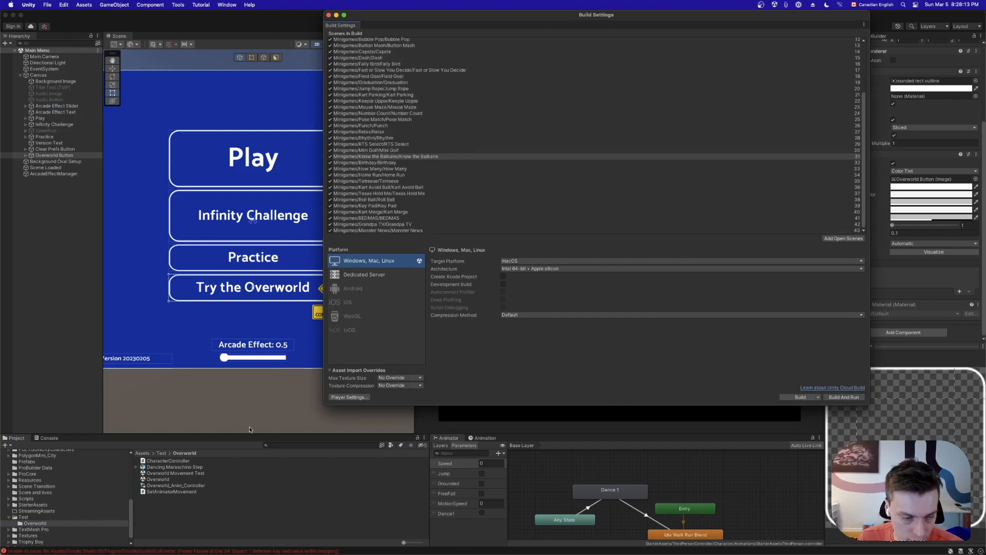
{"action": "left_click_drag", "start_coordinate": [168, 480], "coordinate": [401, 255]}
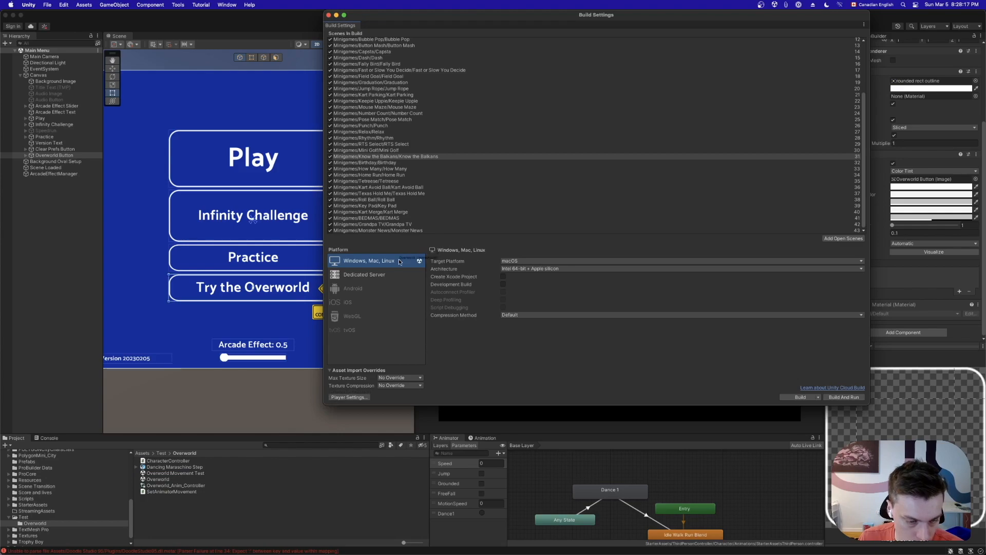
{"action": "left_click_drag", "start_coordinate": [196, 516], "coordinate": [196, 516]}
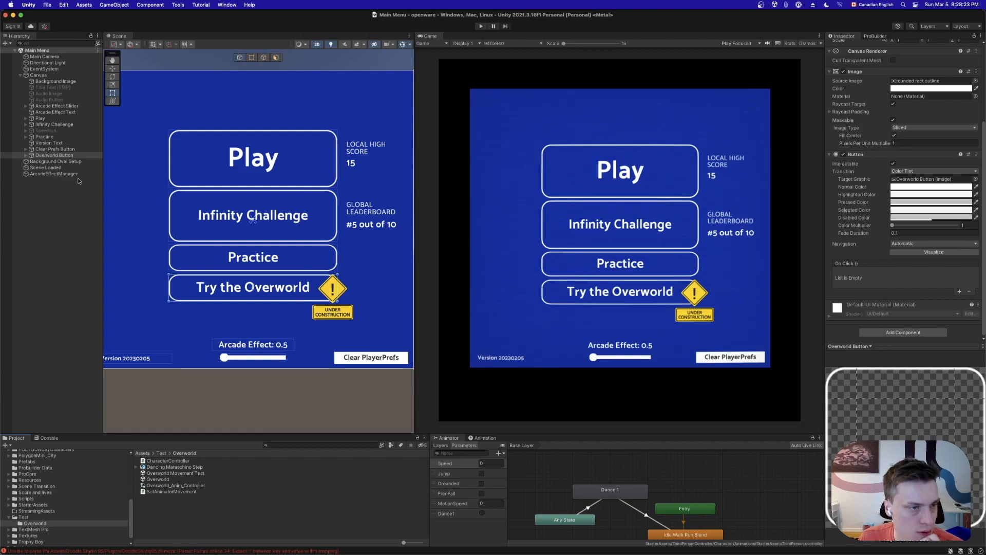
Add the Test/Overworld/Overworld scene to Scenes In Build after Kart Merge and close Build Settings
{"action": "left_click", "coordinate": [47, 4]}
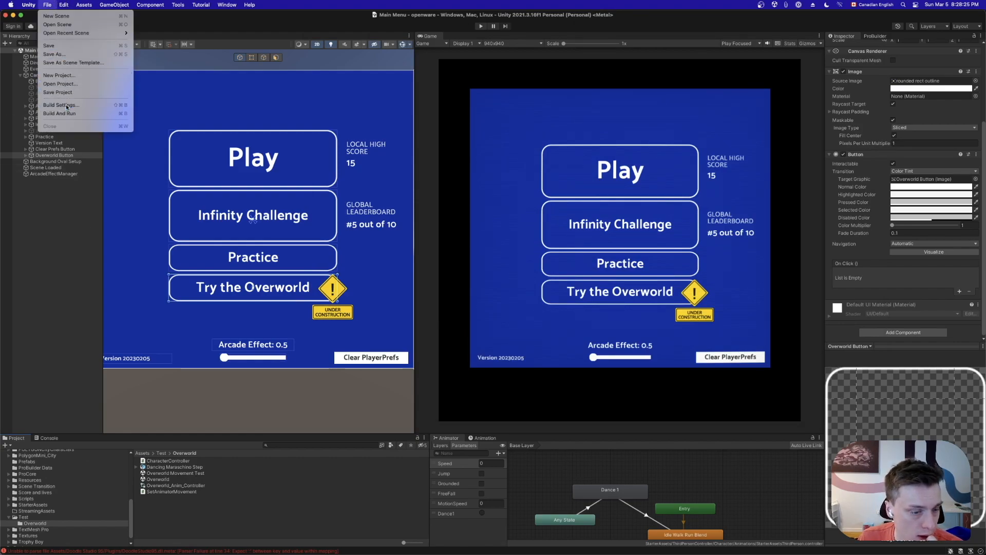
{"action": "left_click", "coordinate": [57, 106]}
{"action": "left_click_drag", "start_coordinate": [158, 479], "coordinate": [480, 219]}
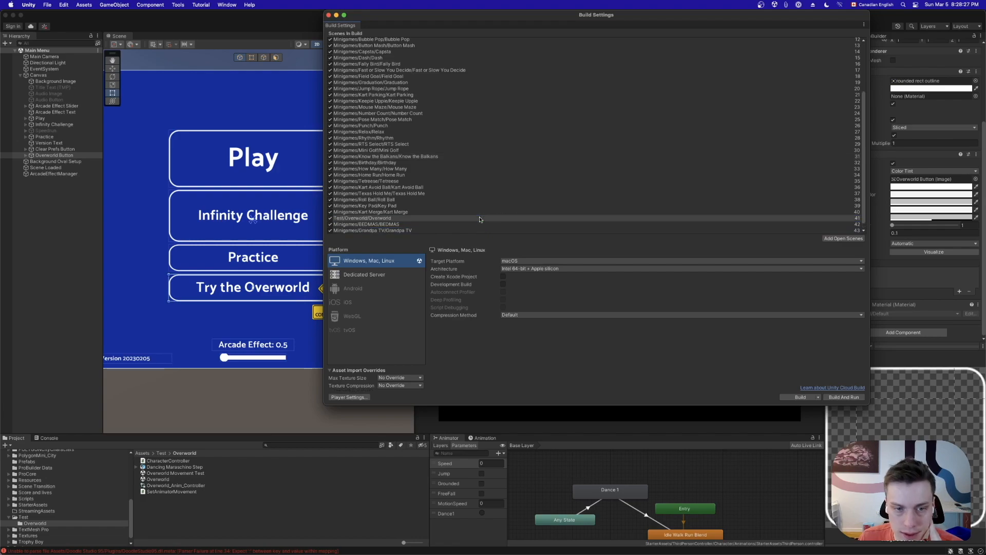
{"action": "left_click", "coordinate": [329, 14]}
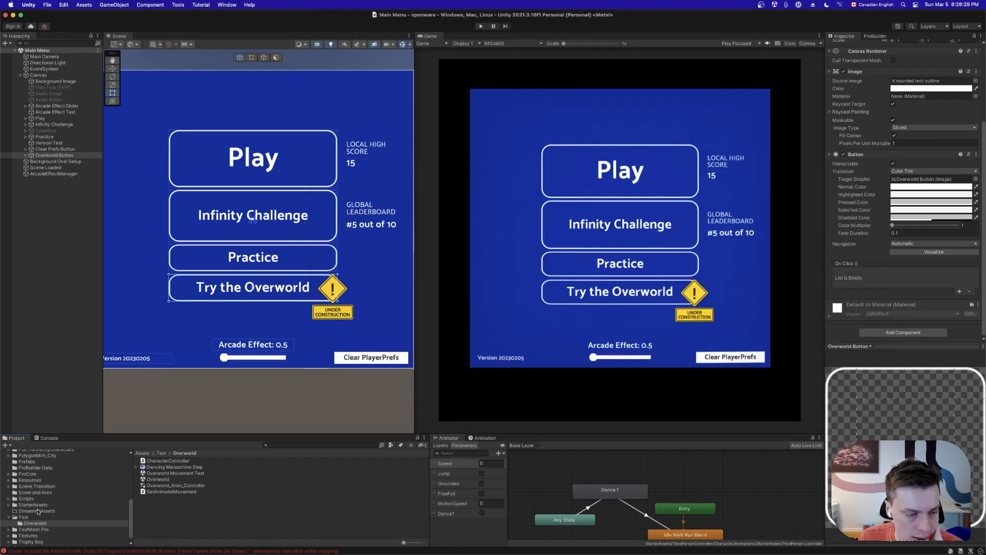
Open the SceneCoordinator script from the Scripts folder in the code editor
{"action": "left_click", "coordinate": [8, 518]}
{"action": "left_click", "coordinate": [25, 498]}
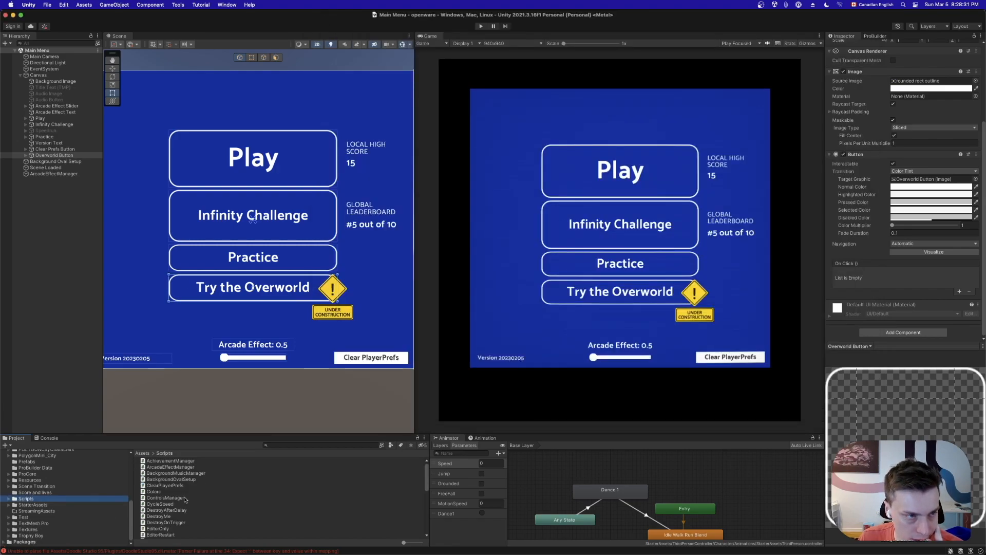
{"action": "scroll", "coordinate": [189, 498], "scroll_direction": "down", "scroll_amount": 10}
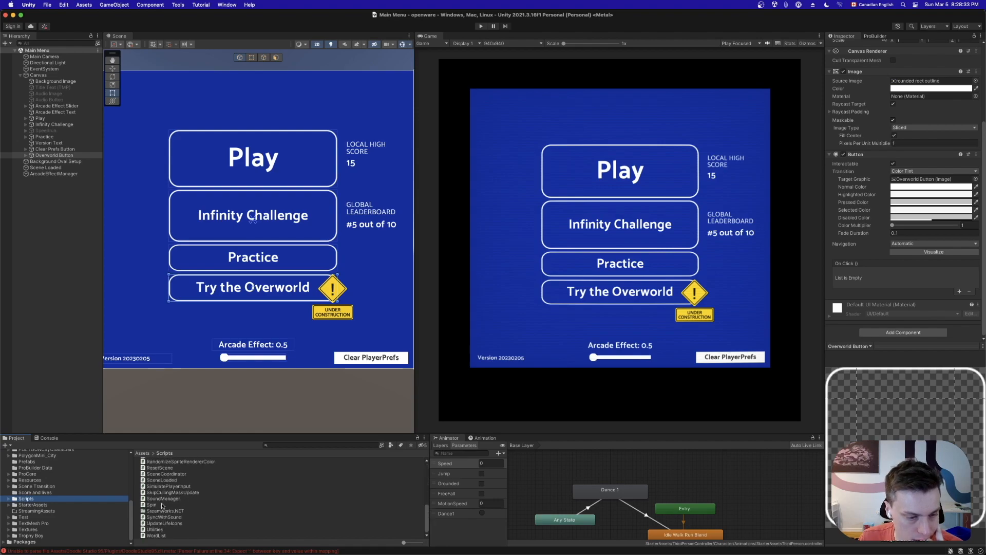
{"action": "double_click", "coordinate": [165, 474]}
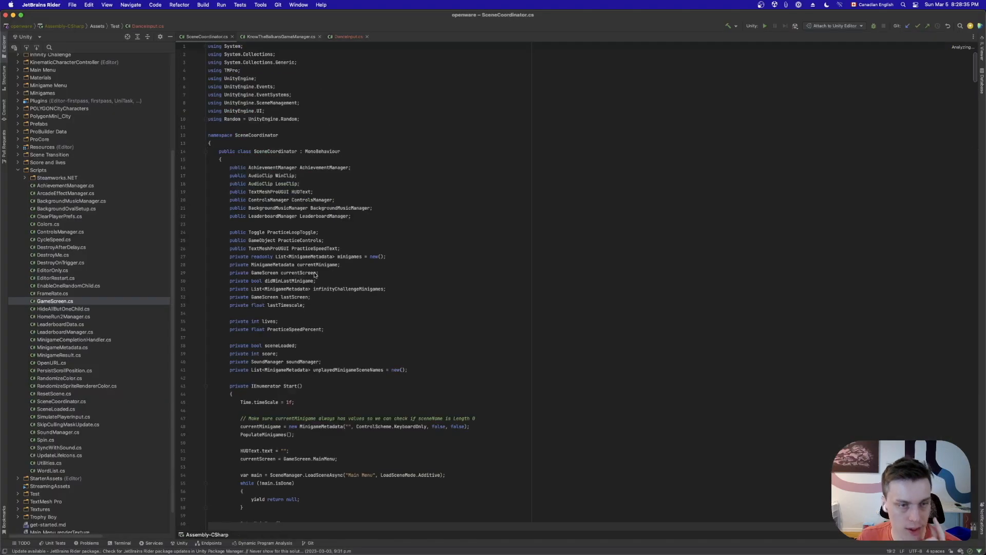
In SetupMainMenu, duplicate the Play button's listener line below the Infinity Challenge listener and change its object name to "Overworld"
{"action": "scroll", "coordinate": [416, 275], "scroll_direction": "down", "scroll_amount": 20}
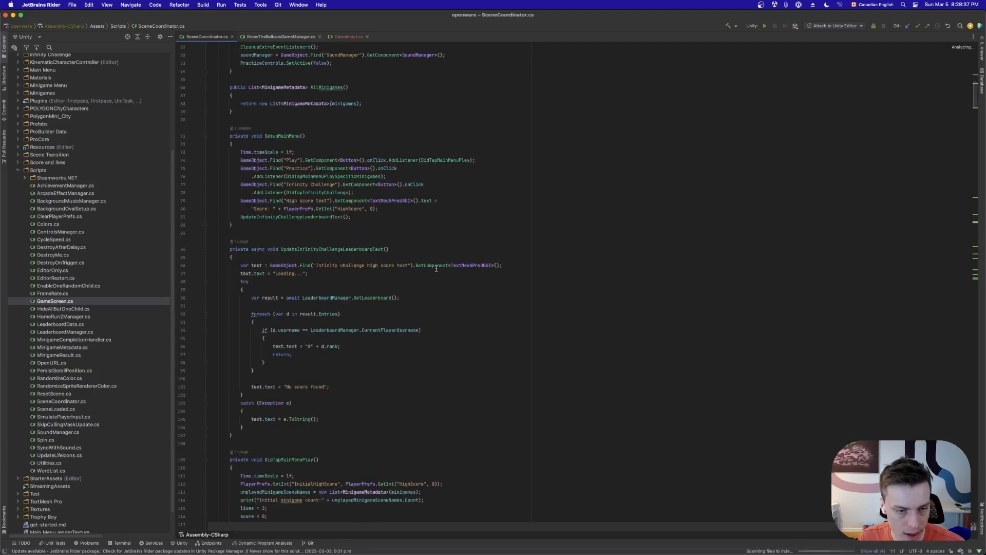
{"action": "left_click", "coordinate": [499, 224]}
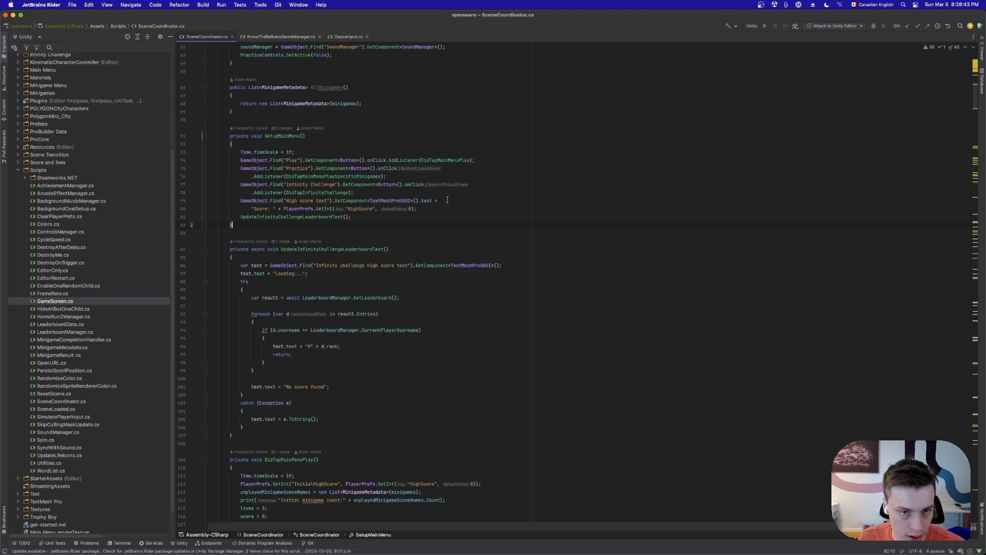
{"action": "left_click_drag", "start_coordinate": [400, 162], "coordinate": [239, 161]}
{"action": "key", "text": "super+c"}
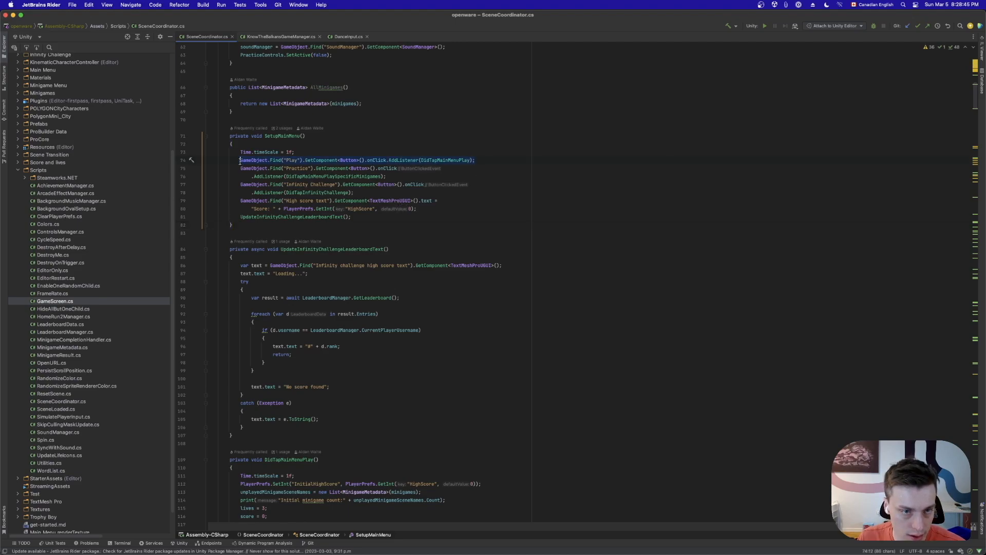
{"action": "key", "text": "Return"}
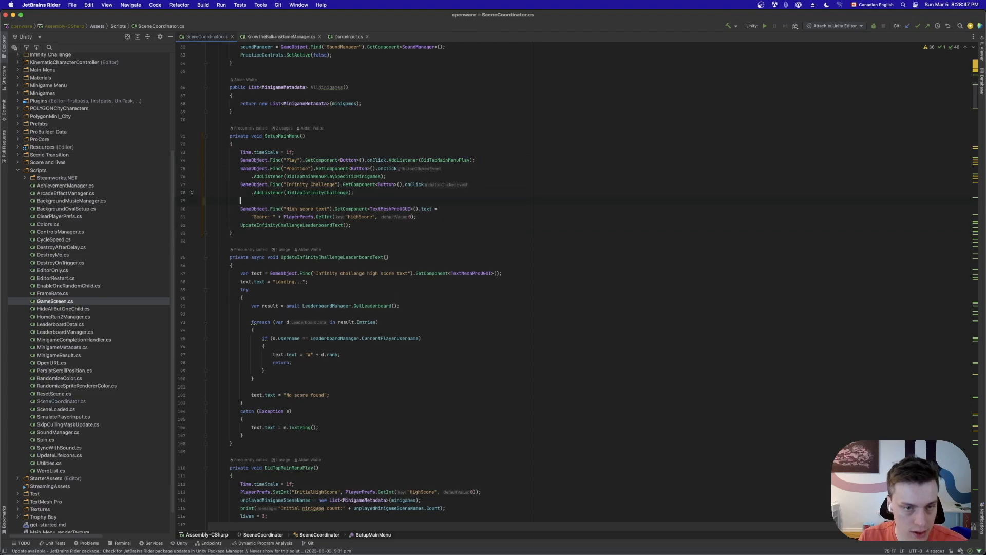
{"action": "key", "text": "super+v"}
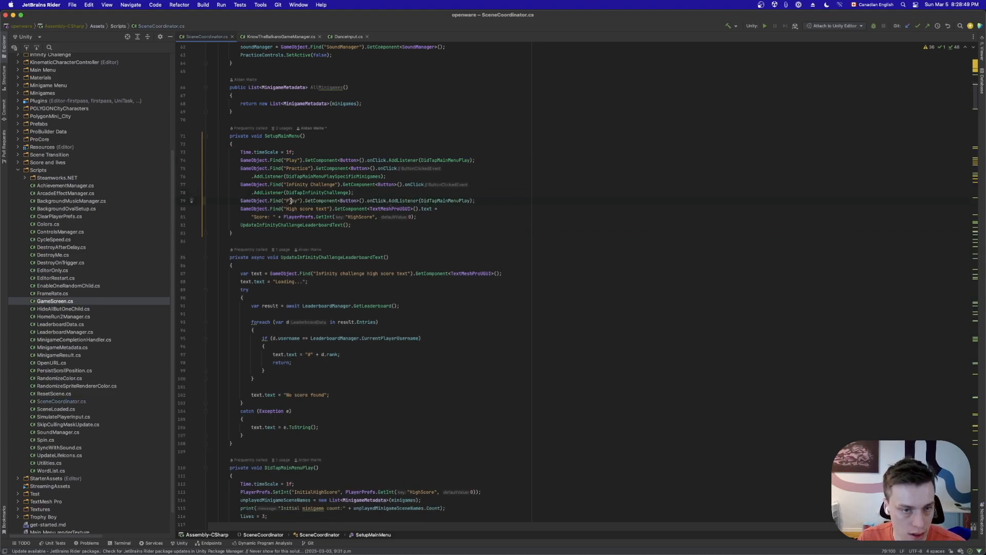
{"action": "type", "text": "Overwor"}
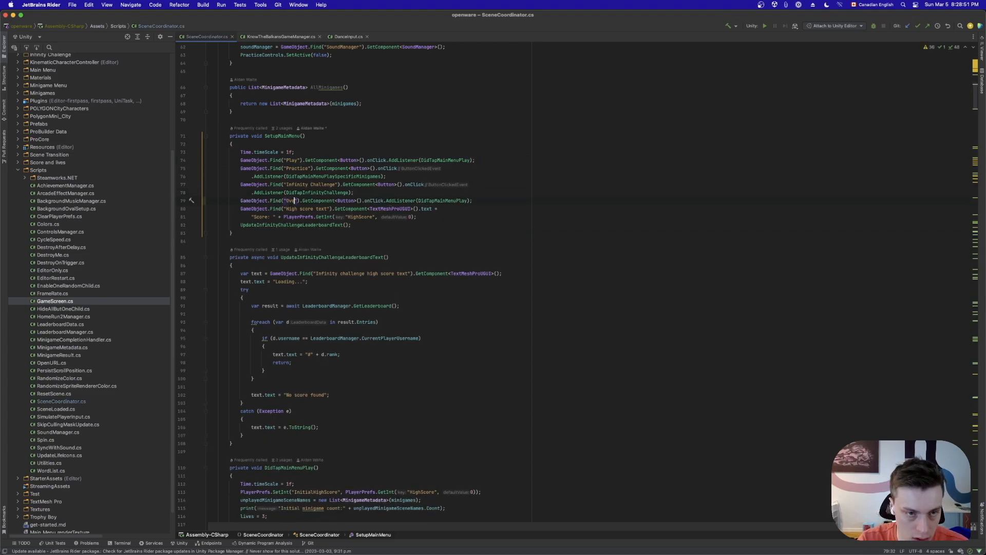
{"action": "type", "text": "ld"}
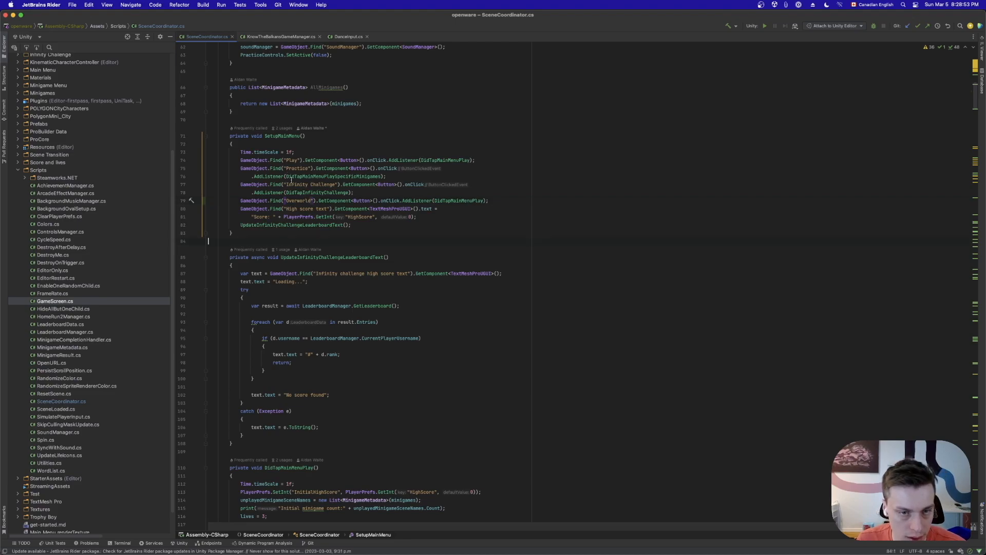
Switch to Unity and rename the Overworld Button object under Canvas as Overworld
{"action": "key", "text": "super+Tab"}
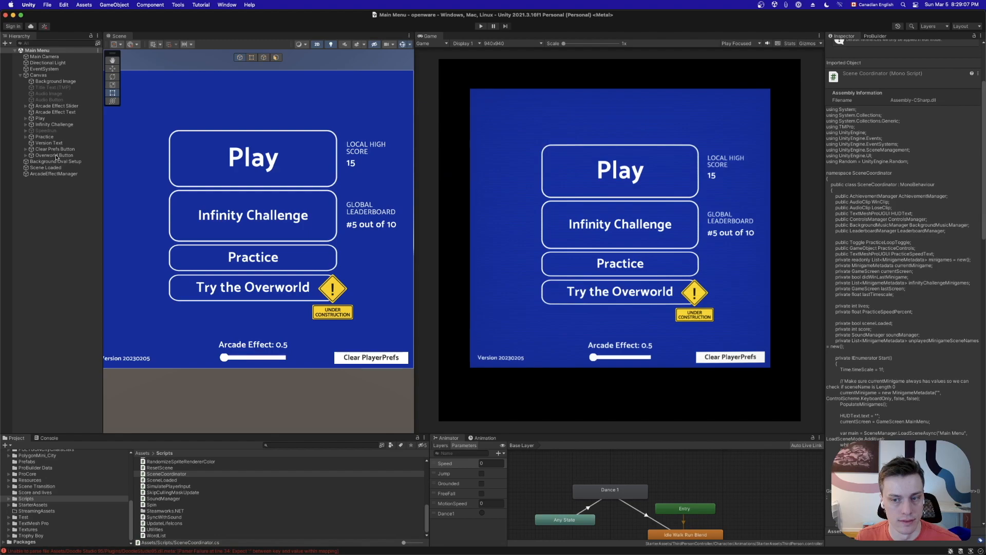
{"action": "left_click", "coordinate": [54, 155]}
{"action": "left_click", "coordinate": [899, 46]}
{"action": "left_click", "coordinate": [899, 46]}
{"action": "key", "text": "BackSpace"}
{"action": "key", "text": "BackSpace"}
{"action": "key", "text": "BackSpace"}
{"action": "key", "text": "BackSpace"}
{"action": "key", "text": "BackSpace"}
{"action": "key", "text": "BackSpace"}
{"action": "key", "text": "BackSpace"}
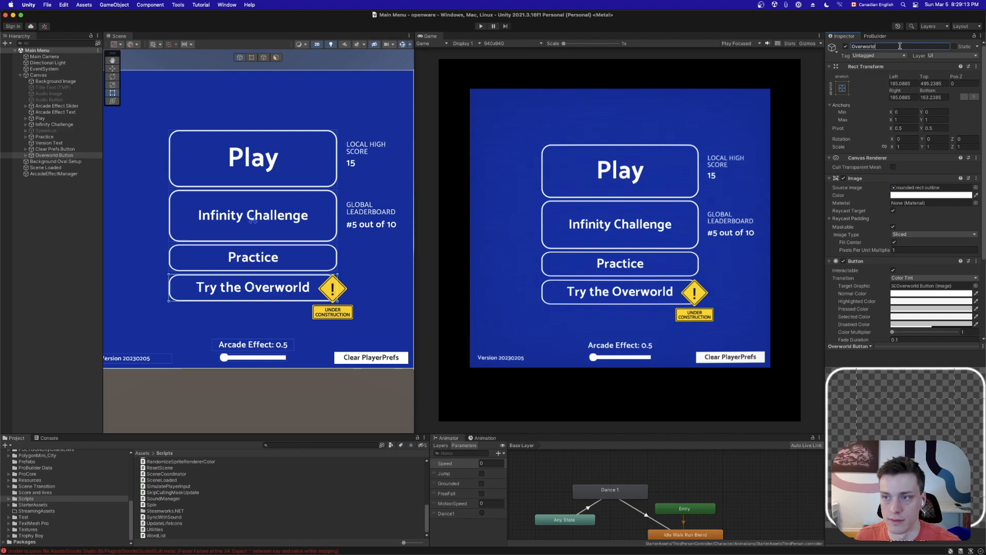
Change the Overworld button's label text to "Overworld" and collapse the button's children in the hierarchy
{"action": "left_click", "coordinate": [30, 157]}
{"action": "left_click", "coordinate": [26, 156]}
{"action": "left_click", "coordinate": [52, 167]}
{"action": "left_click", "coordinate": [863, 212]}
{"action": "left_click", "coordinate": [851, 208]}
{"action": "key", "text": "BackSpace"}
{"action": "key", "text": "BackSpace"}
{"action": "key", "text": "BackSpace"}
{"action": "key", "text": "BackSpace"}
{"action": "key", "text": "BackSpace"}
{"action": "key", "text": "BackSpace"}
{"action": "key", "text": "BackSpace"}
{"action": "key", "text": "BackSpace"}
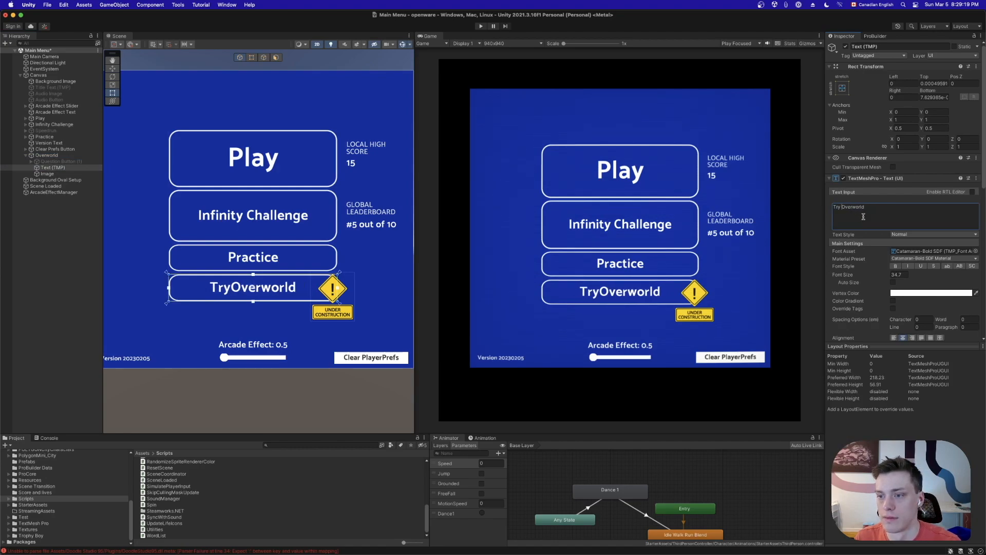
{"action": "left_click", "coordinate": [46, 155]}
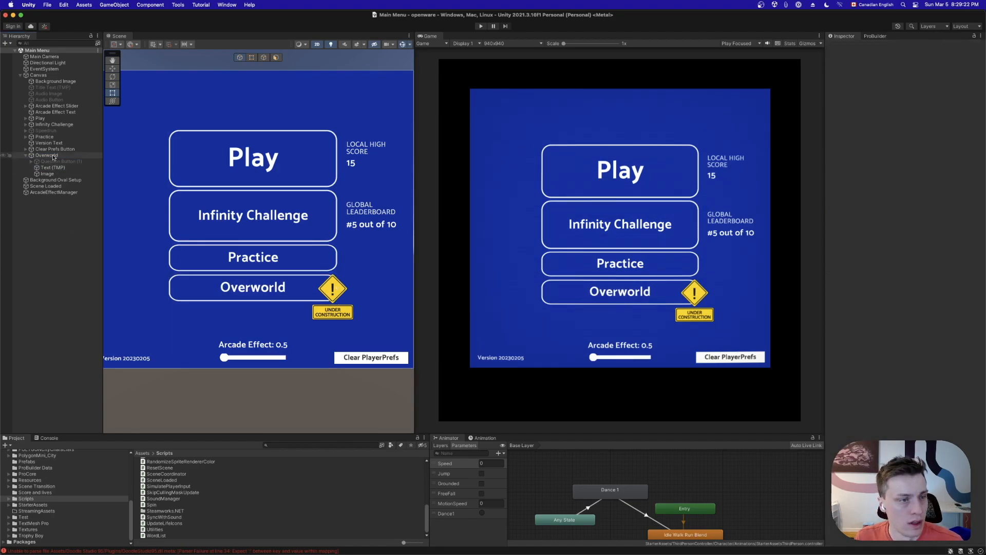
{"action": "left_click", "coordinate": [26, 155]}
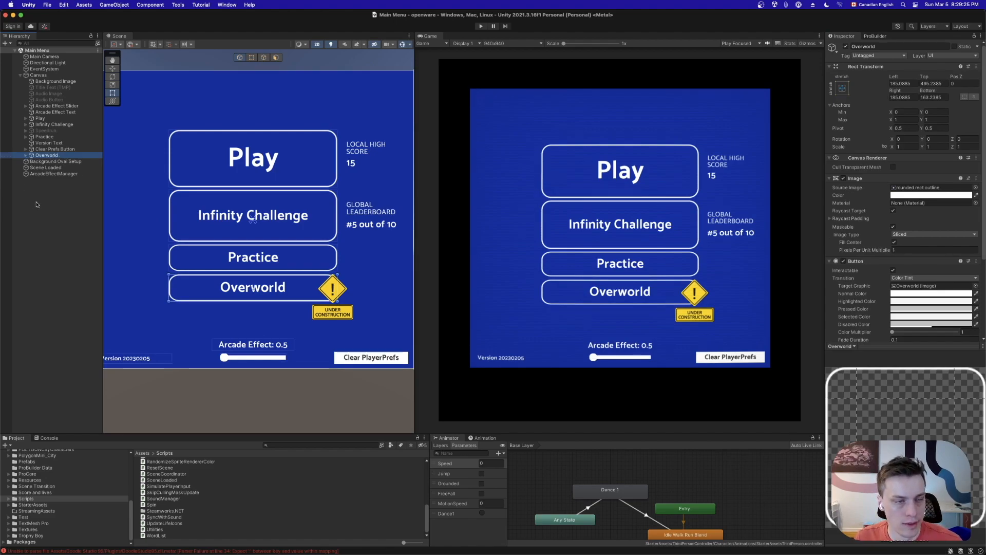
Switch to Rider and set the Overworld button's click listener in SetupMainMenu to DidTapOverworld
{"action": "left_click", "coordinate": [528, 536]}
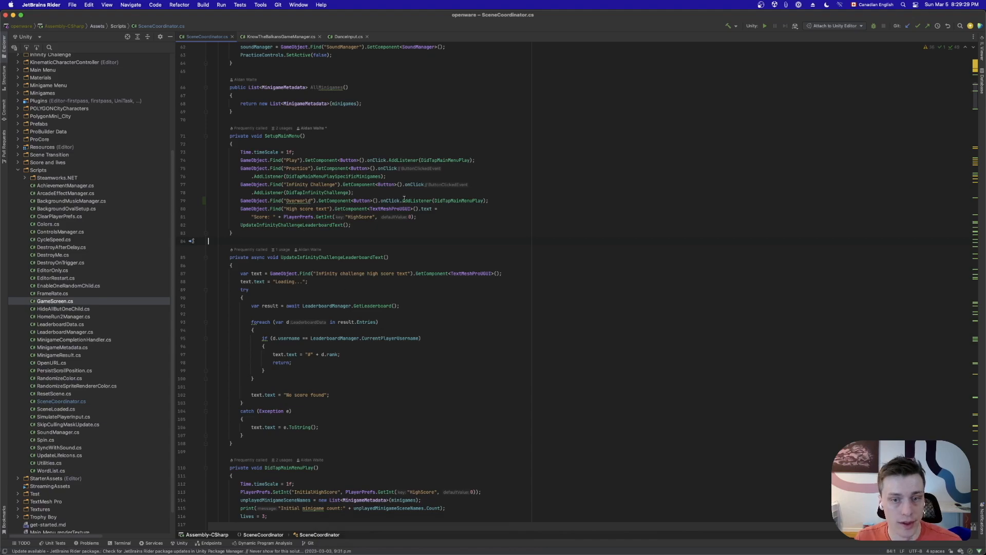
{"action": "double_click", "coordinate": [456, 200]}
{"action": "left_click_drag", "start_coordinate": [450, 202], "coordinate": [483, 201]}
{"action": "type", "text": "Main"}
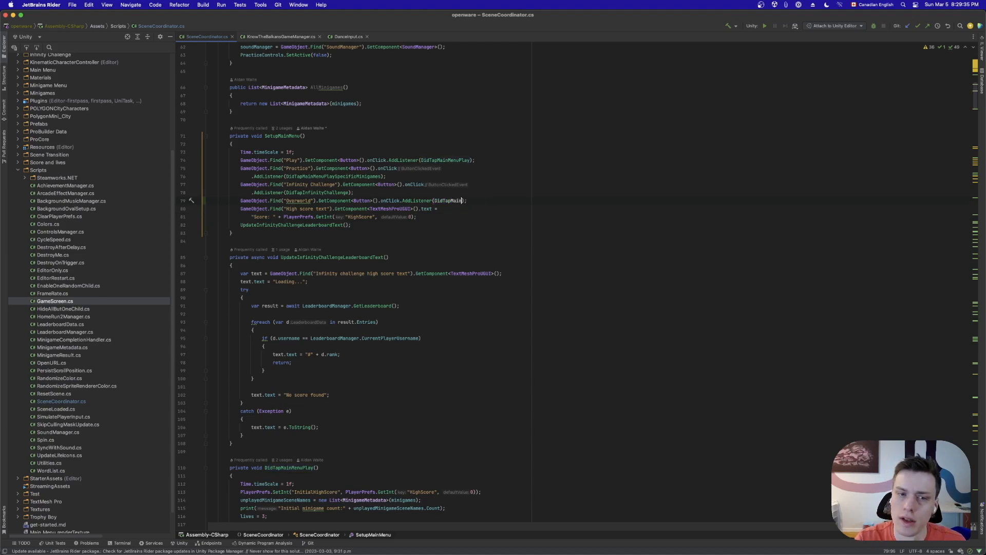
{"action": "key", "text": "BackSpace"}
{"action": "key", "text": "BackSpace"}
{"action": "key", "text": "BackSpace"}
{"action": "key", "text": "BackSpace"}
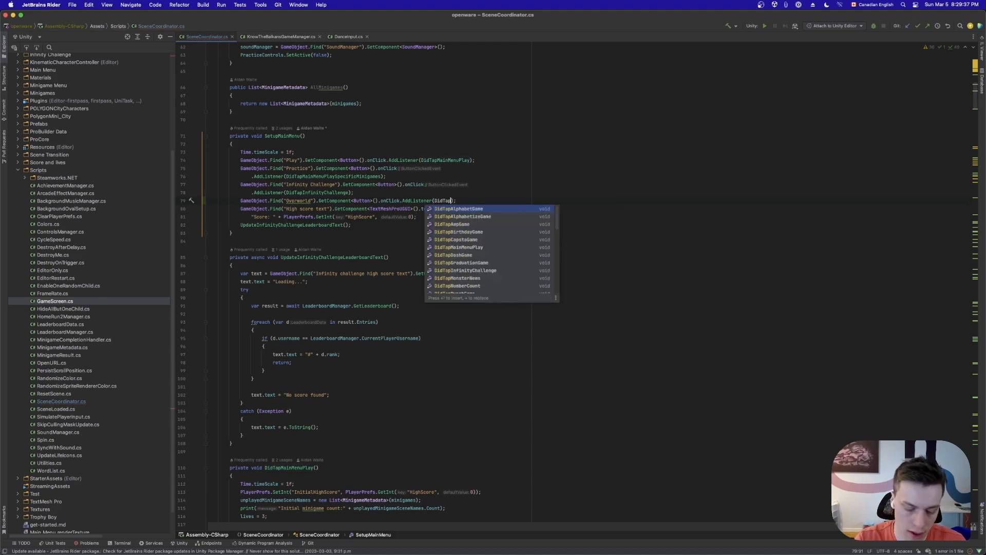
{"action": "type", "text": "Overworld"}
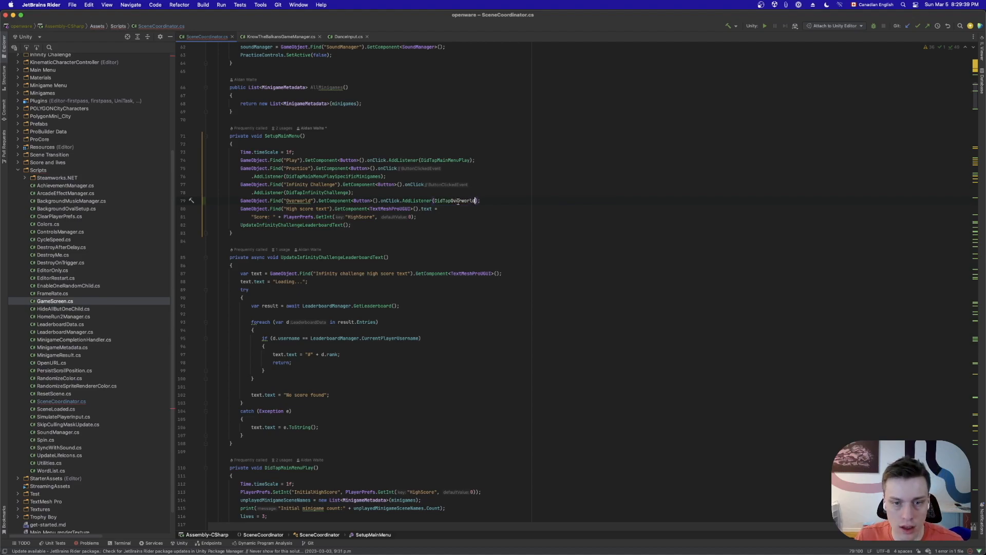
Add an empty private void DidTapOverworld() method after DidTapMainMenuPlay
{"action": "scroll", "coordinate": [507, 234], "scroll_direction": "down", "scroll_amount": 1}
{"action": "scroll", "coordinate": [506, 233], "scroll_direction": "down", "scroll_amount": 10}
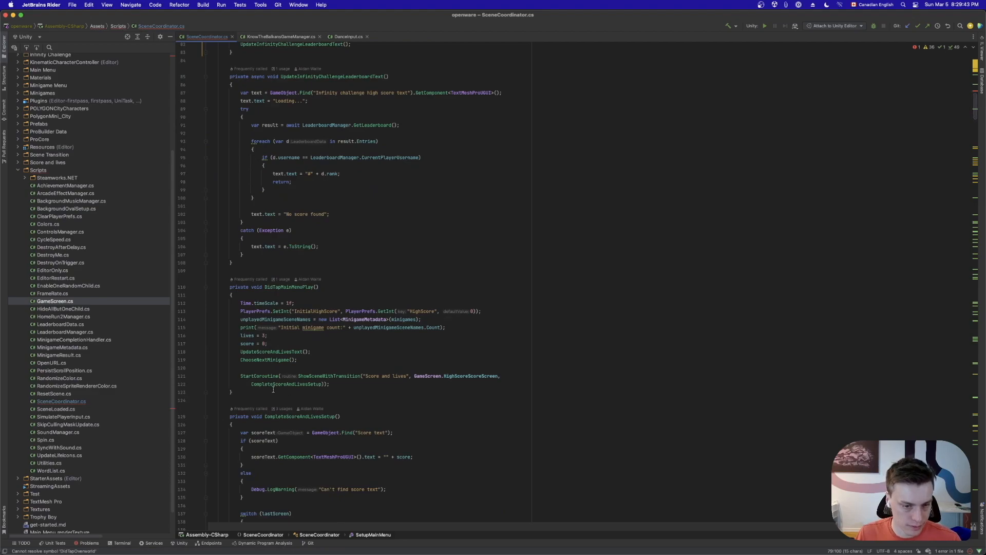
{"action": "scroll", "coordinate": [273, 389], "scroll_direction": "down", "scroll_amount": 5}
{"action": "left_click", "coordinate": [256, 306]}
{"action": "key", "text": "Return"}
{"action": "key", "text": "Return"}
{"action": "type", "text": "private void DidTapOverworld()"}
{"action": "key", "text": "Return"}
{"action": "type", "text": "{"}
{"action": "key", "text": "Return"}
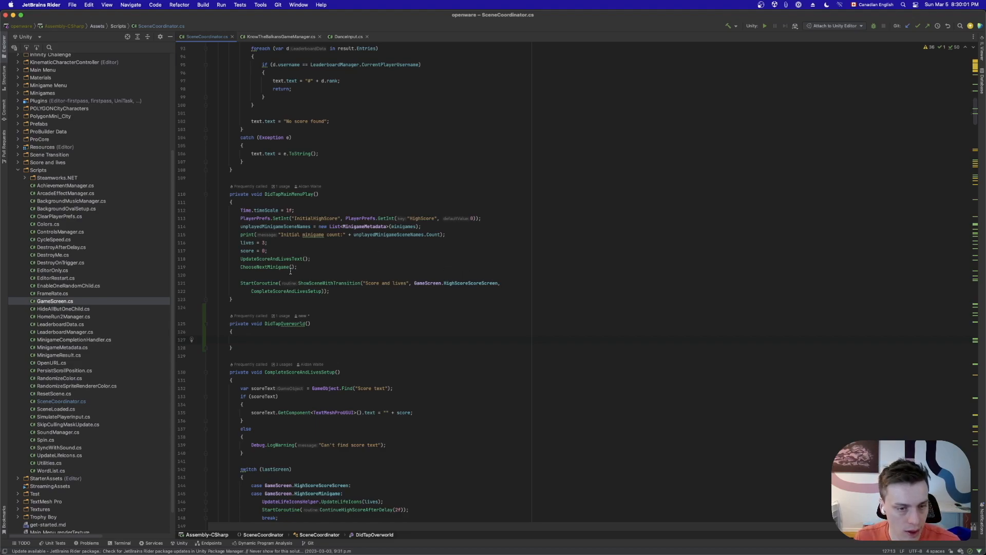
Copy the StartCoroutine call from DidTapMainMenuPlay into DidTapOverworld and set its scene name to "Overworld"
{"action": "left_click", "coordinate": [337, 292]}
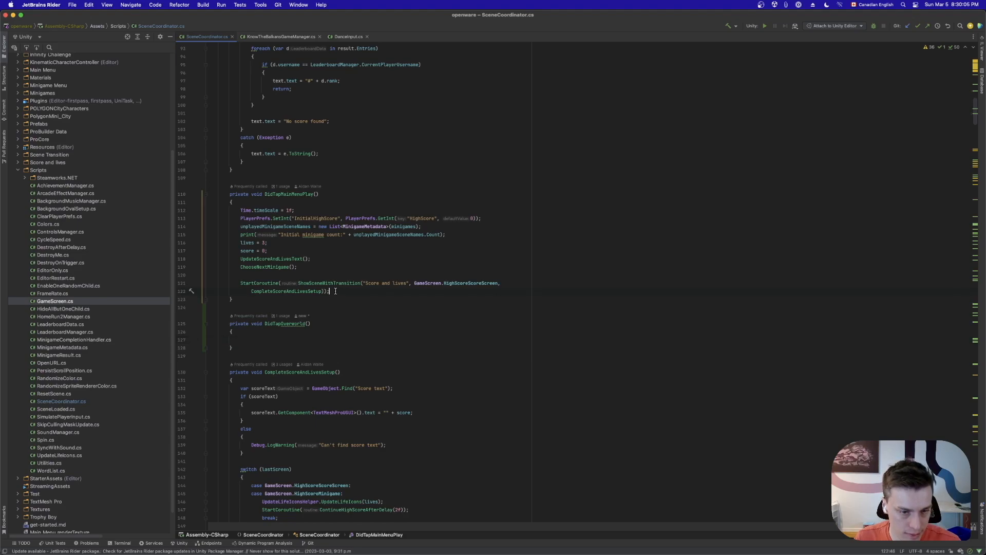
{"action": "left_click_drag", "start_coordinate": [294, 292], "coordinate": [166, 284]}
{"action": "key", "text": "super+c"}
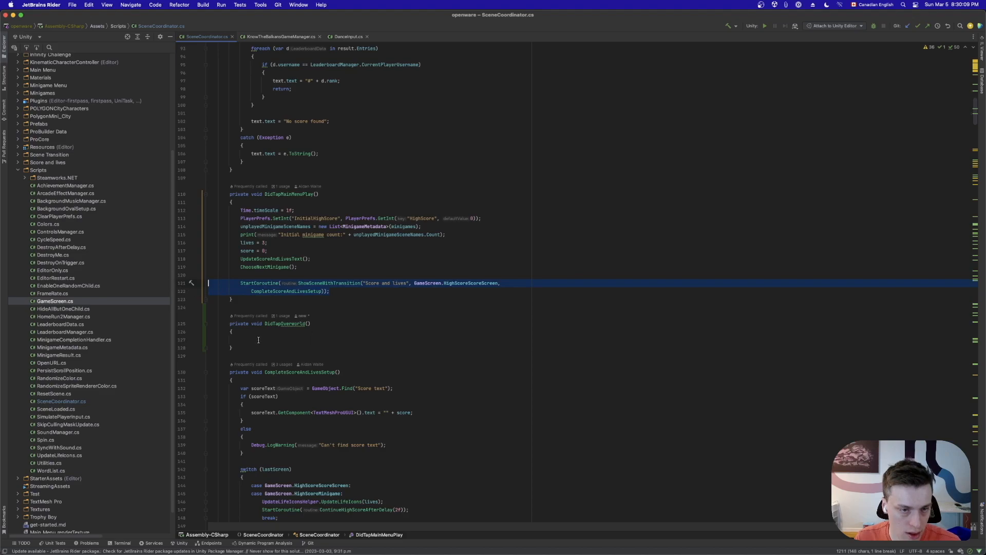
{"action": "left_click", "coordinate": [268, 341]}
{"action": "key", "text": "super+v"}
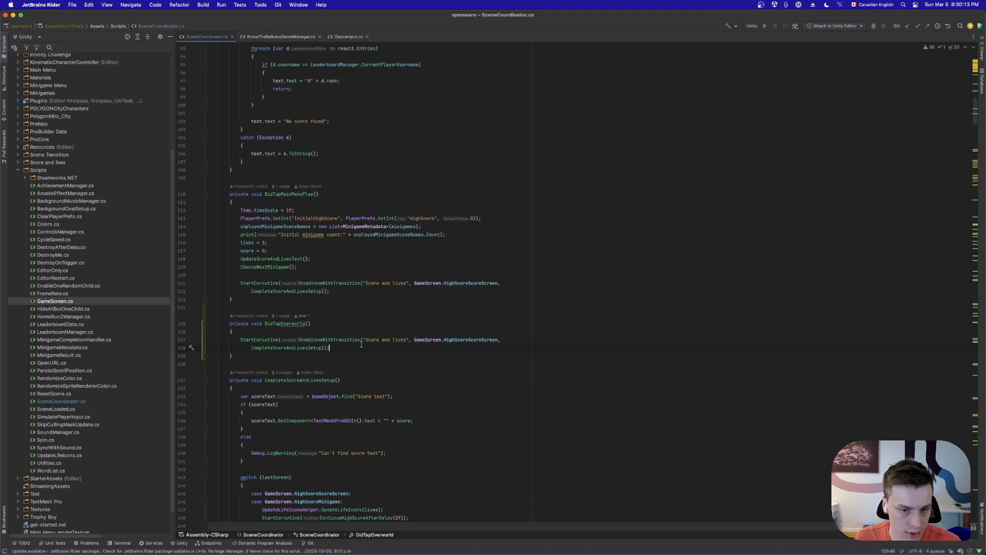
{"action": "left_click_drag", "start_coordinate": [365, 340], "coordinate": [407, 342]}
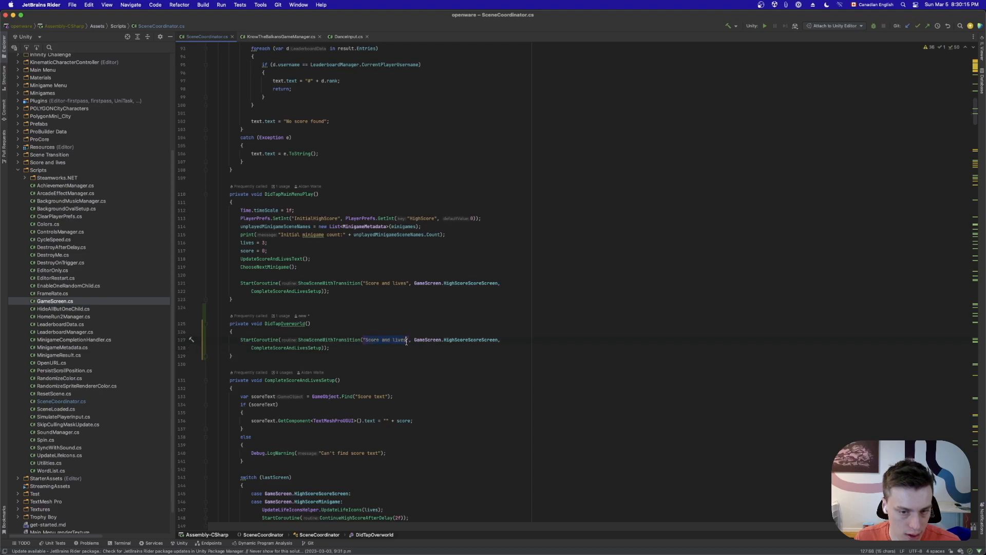
{"action": "type", "text": "Overworld"}
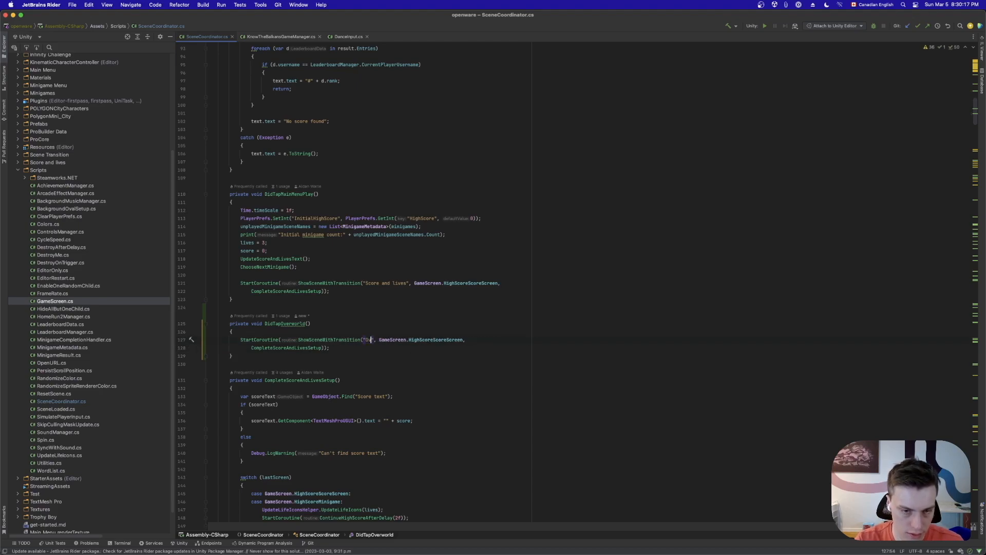
Search the SceneCoordinator script for GameScreen
{"action": "right_click", "coordinate": [420, 340]}
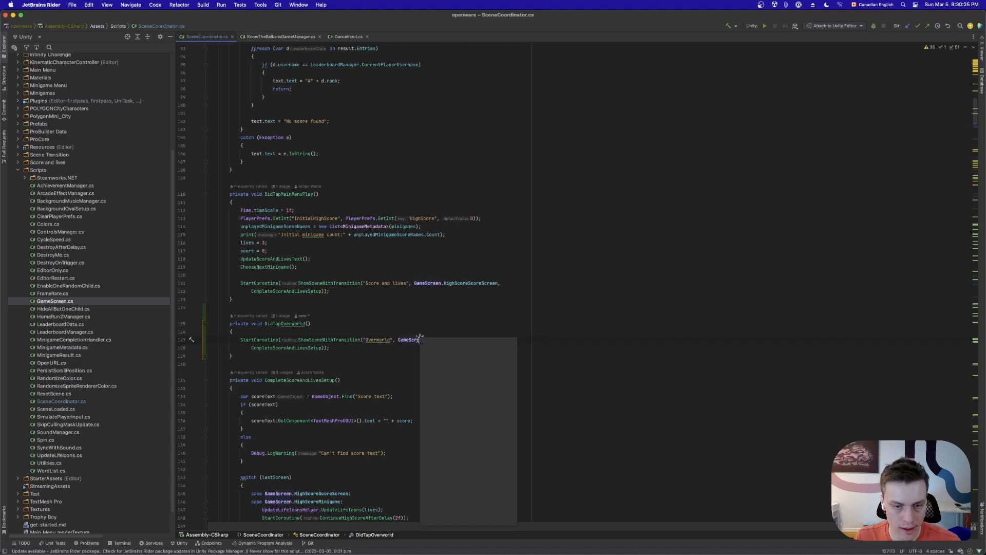
{"action": "left_click", "coordinate": [413, 356]}
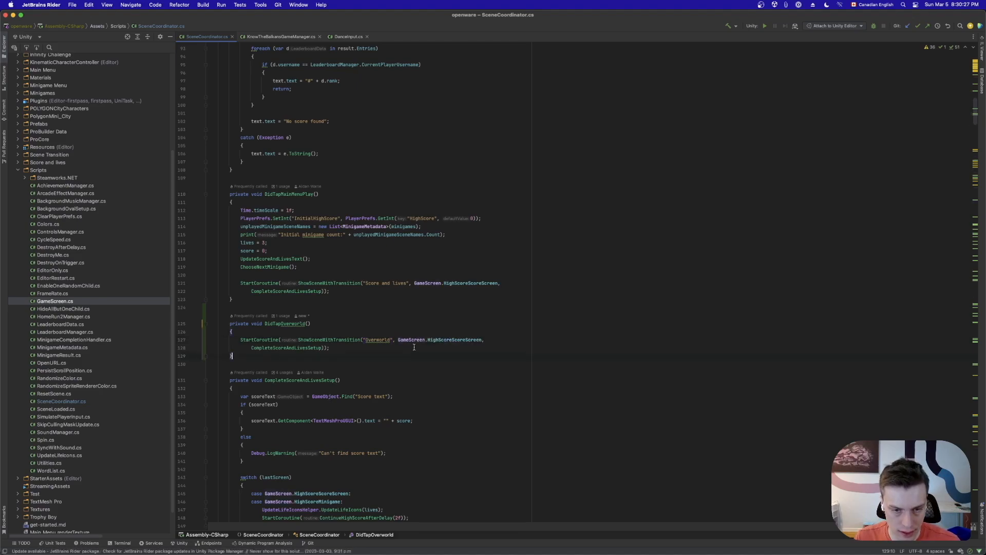
{"action": "right_click", "coordinate": [414, 340]}
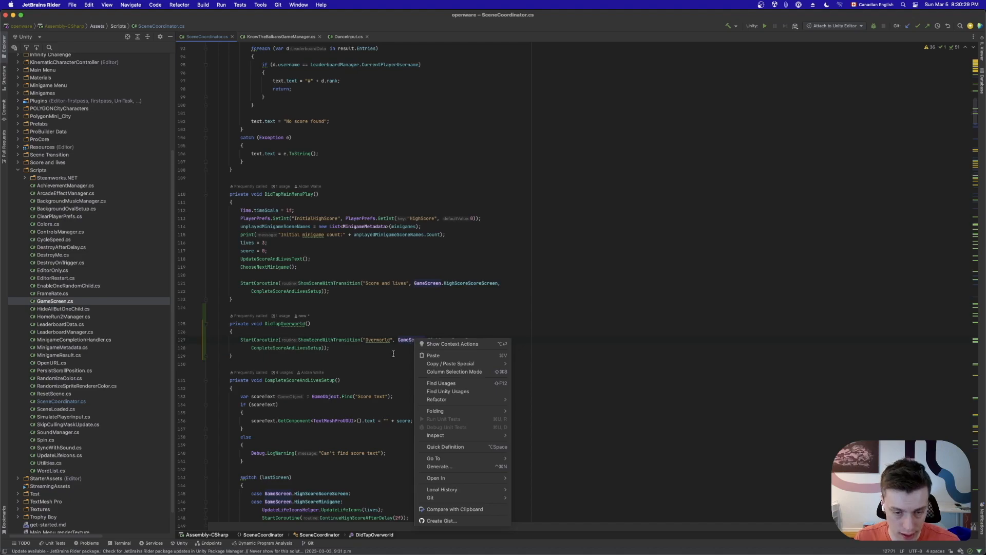
{"action": "left_click", "coordinate": [393, 353]}
{"action": "double_click", "coordinate": [417, 339]}
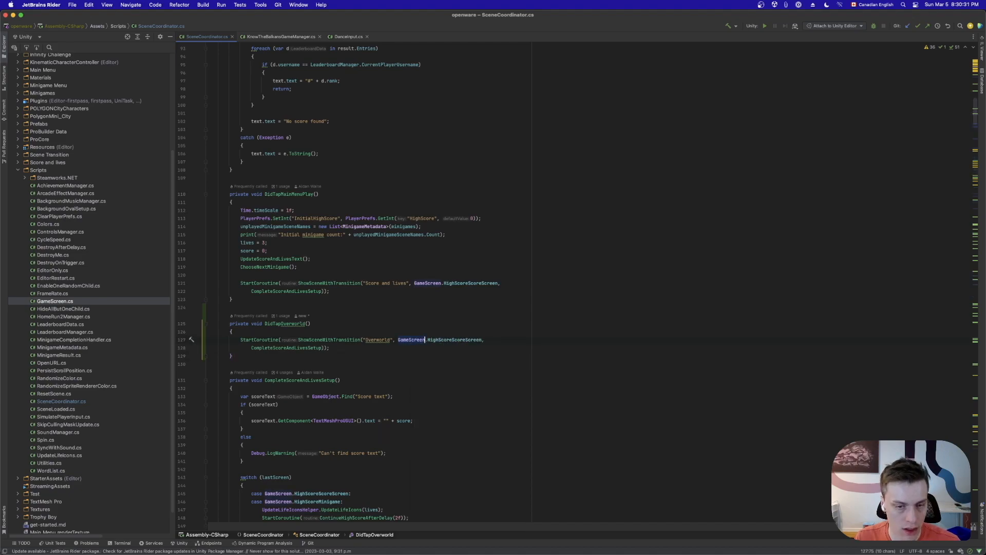
{"action": "key", "text": "super+f"}
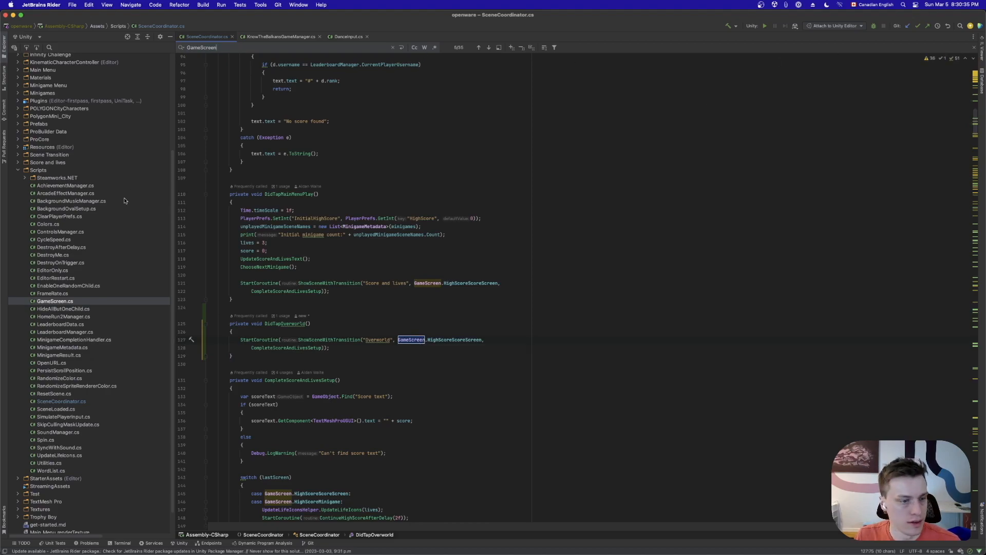
Open the GameScreen script, add an Overworld value after InfinityChallengeResult in the enum, and save
{"action": "double_click", "coordinate": [65, 301]}
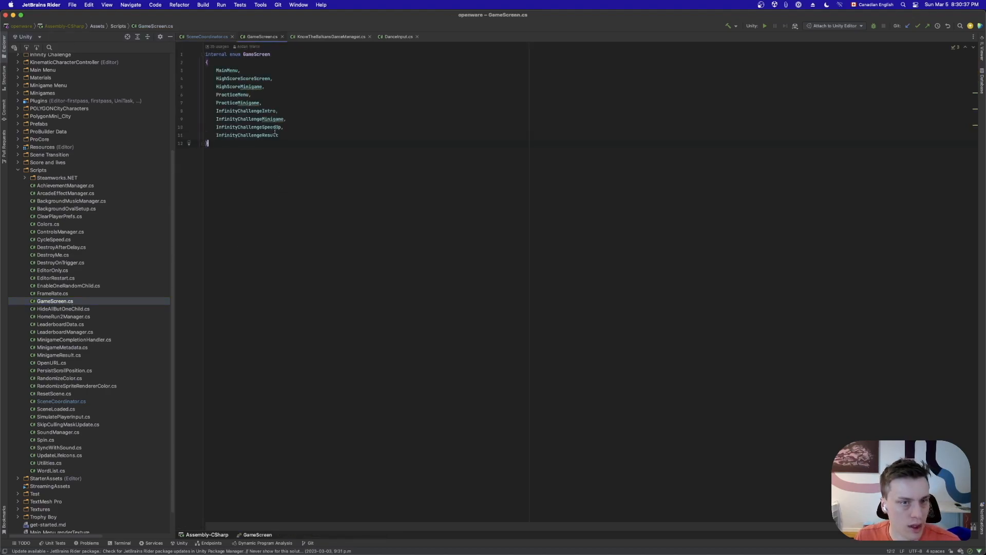
{"action": "left_click", "coordinate": [299, 131]}
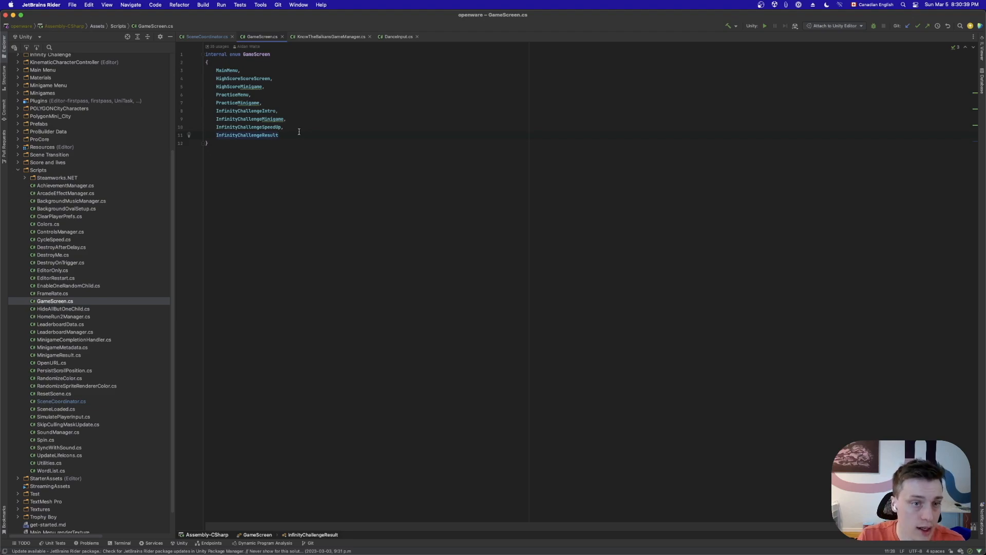
{"action": "type", "text": ","}
{"action": "key", "text": "Return"}
{"action": "type", "text": "Overworld"}
{"action": "left_click", "coordinate": [333, 152]}
{"action": "key", "text": "super+s"}
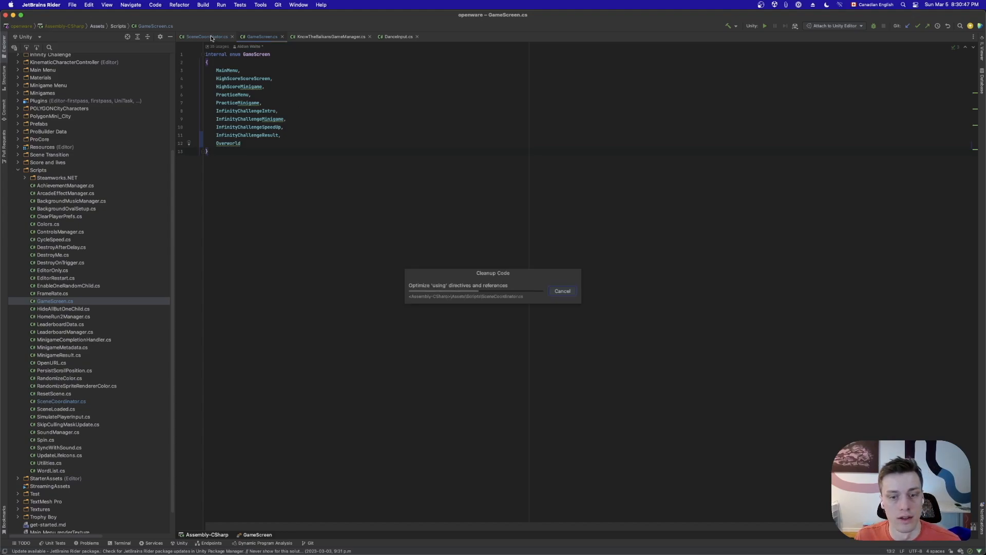
Return to the SceneCoordinator script and set the screen argument in DidTapOverworld's StartCoroutine call to GameScreen.Overworld
{"action": "left_click", "coordinate": [211, 37]}
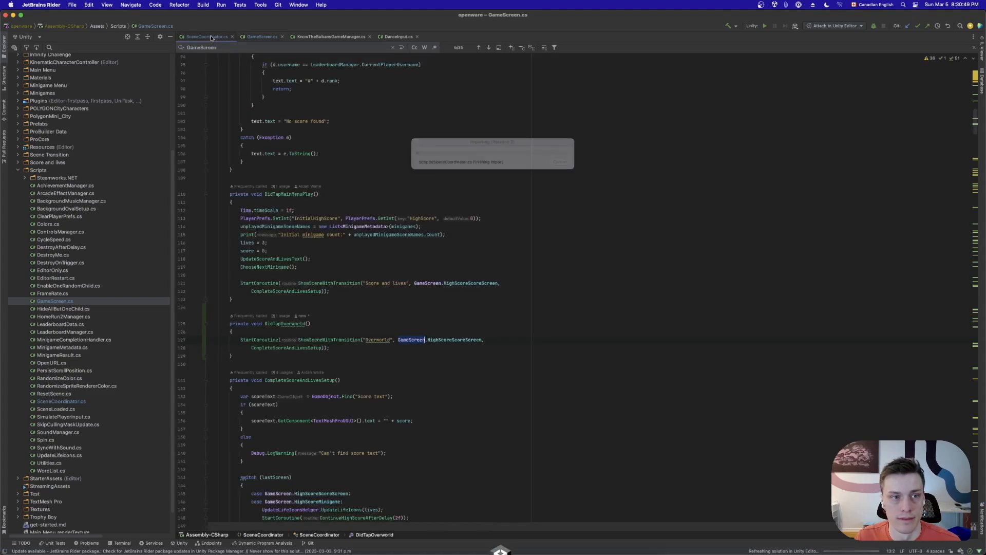
{"action": "left_click", "coordinate": [975, 48]}
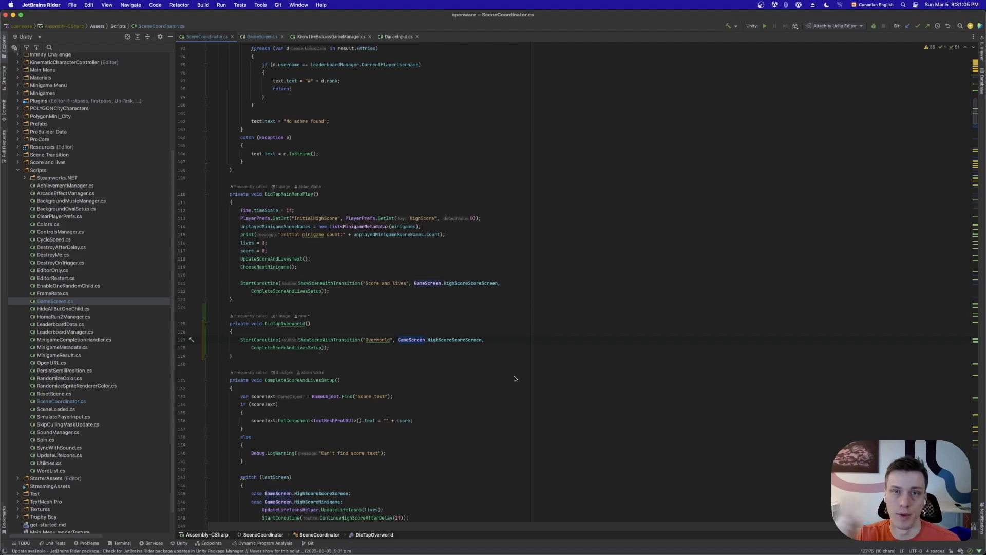
{"action": "left_click", "coordinate": [354, 307]}
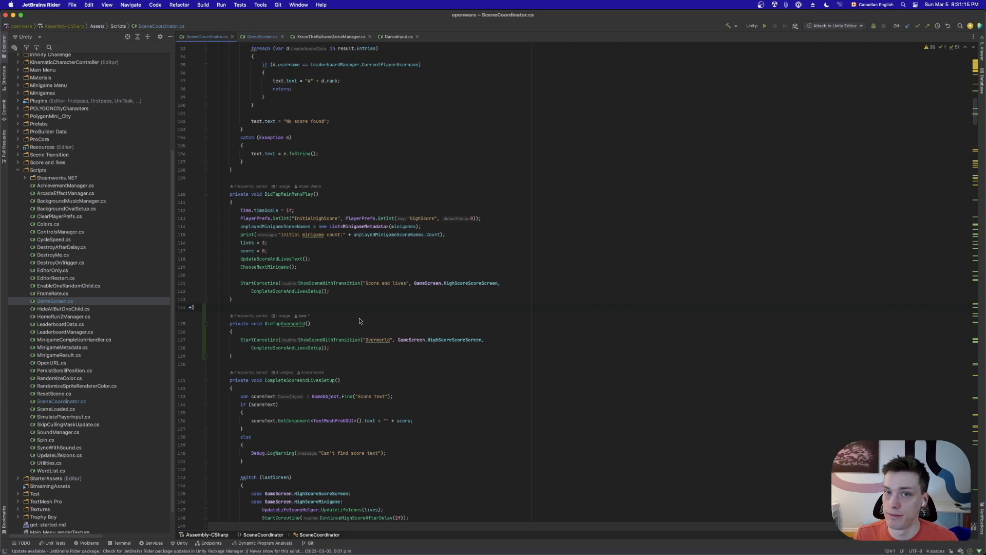
{"action": "double_click", "coordinate": [439, 340]}
{"action": "type", "text": "Overworld"}
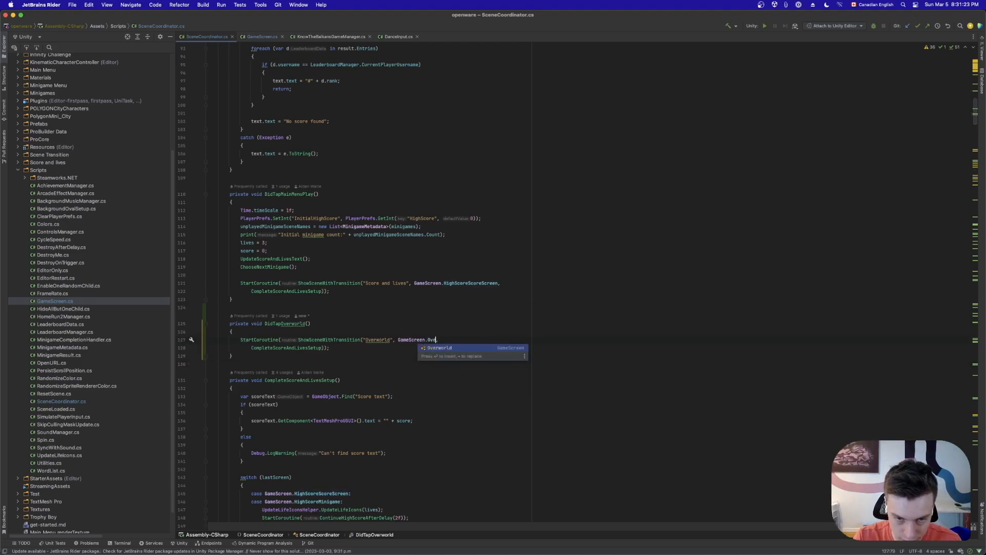
Complete GameScreen.Overworld in DidTapOverworld's StartCoroutine call, replace its CompleteScoreAndLivesSetup callback with null, and run code cleanup
{"action": "key", "text": "Return"}
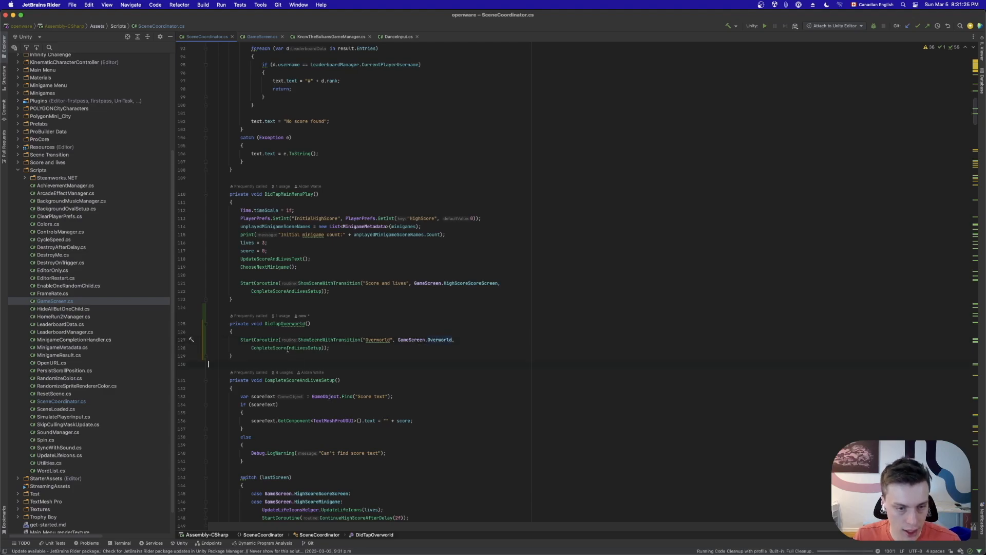
{"action": "key", "text": "super+alt+l"}
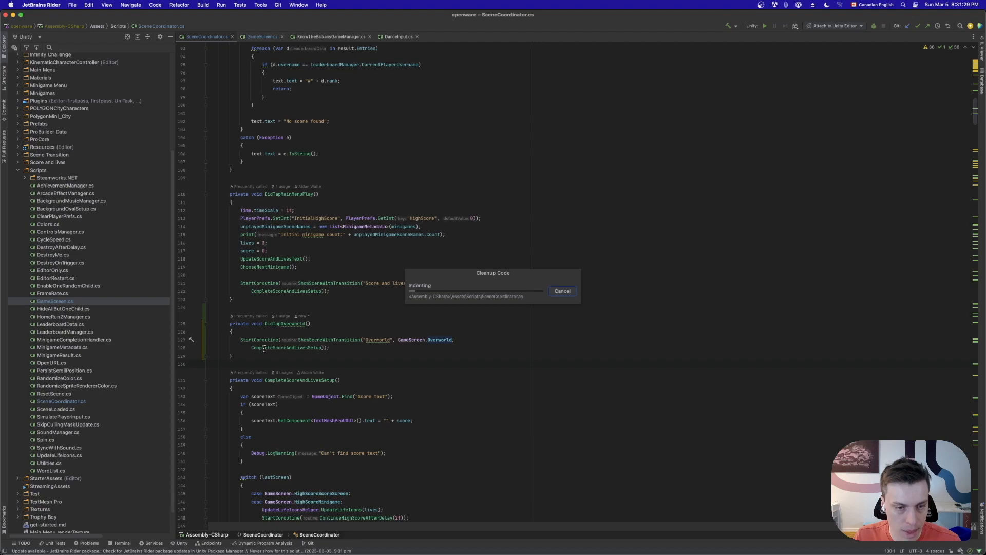
{"action": "double_click", "coordinate": [264, 348]}
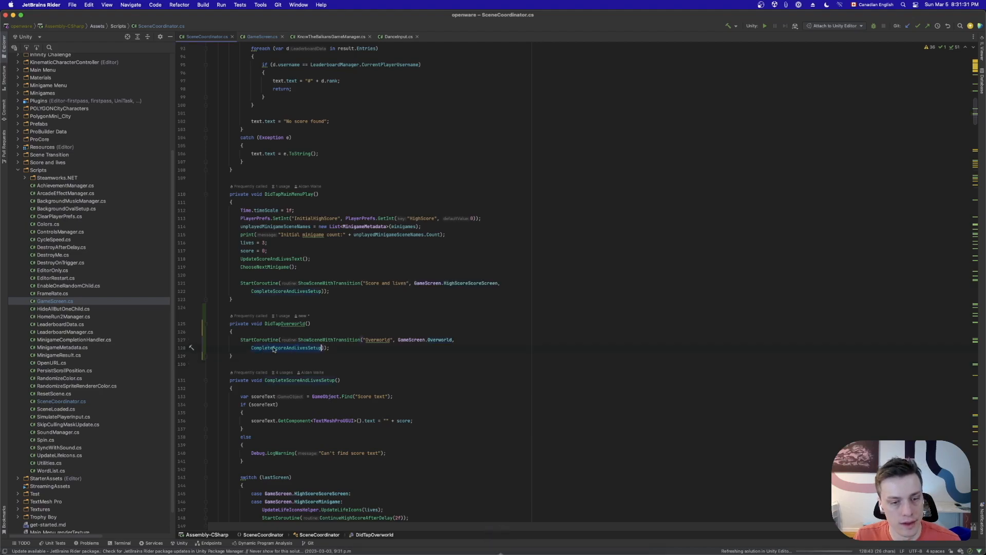
{"action": "type", "text": "null"}
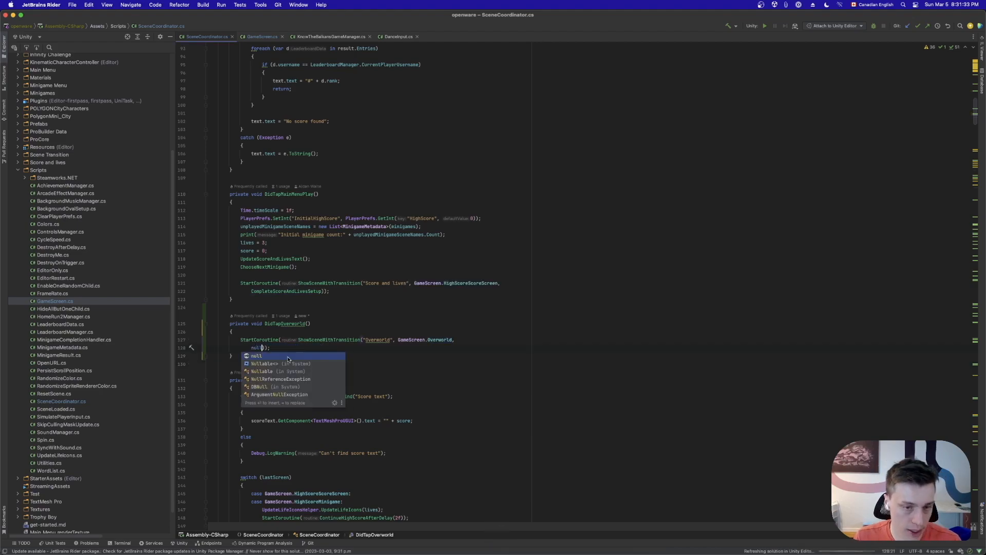
{"action": "left_click", "coordinate": [287, 309]}
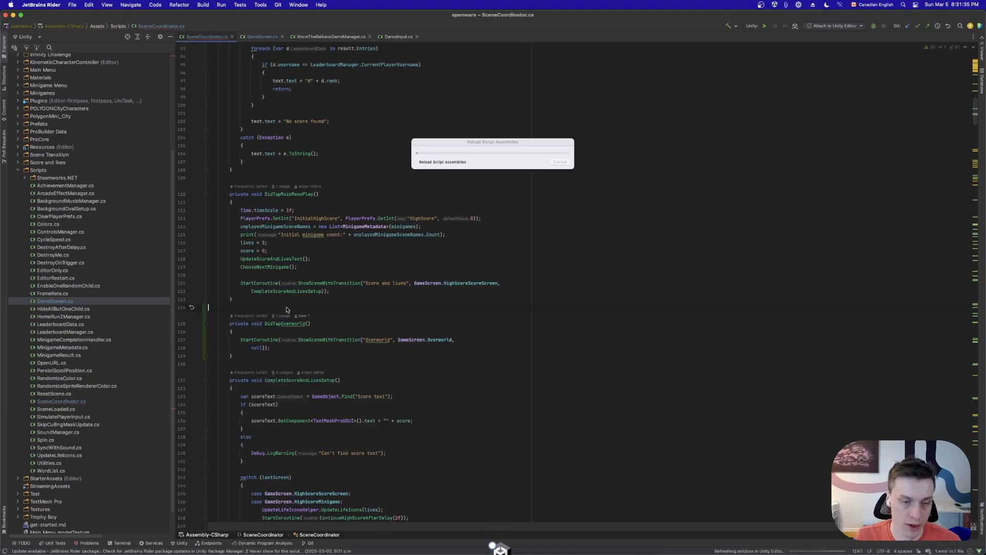
{"action": "left_click", "coordinate": [247, 365]}
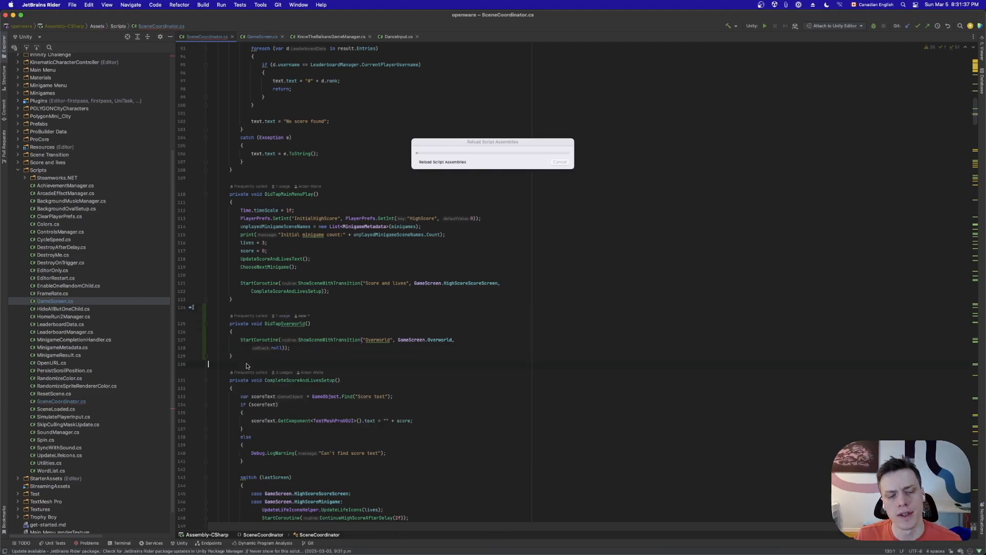
{"action": "key", "text": "super+alt+l"}
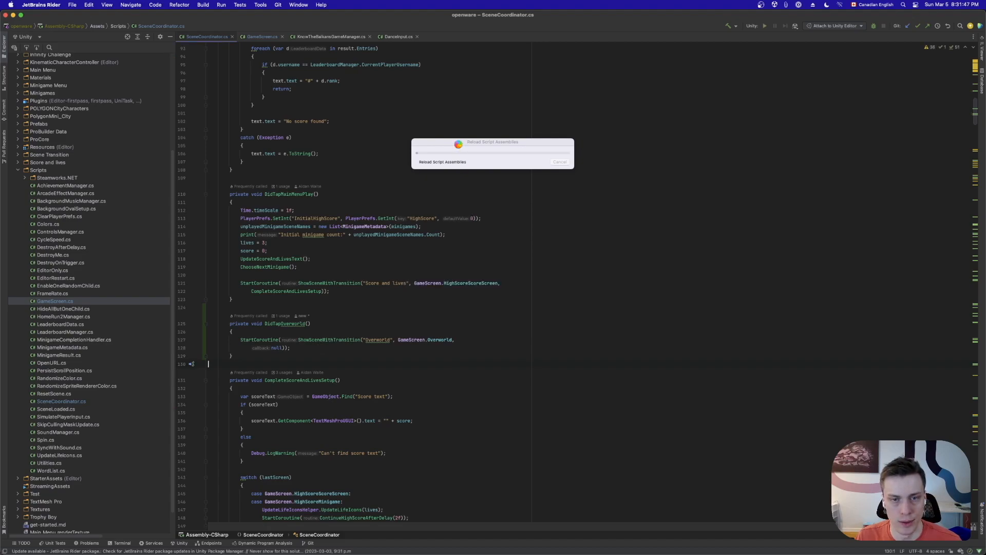
Switch to Unity and open the SceneCoordinator scene from the Assets folder
{"action": "mouse_move", "coordinate": [460, 552]}
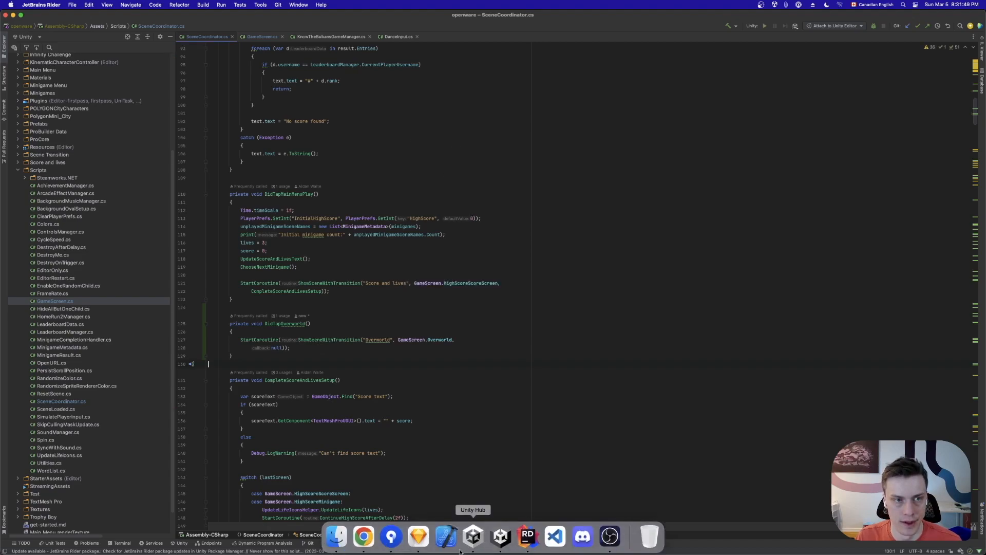
{"action": "left_click", "coordinate": [501, 537]}
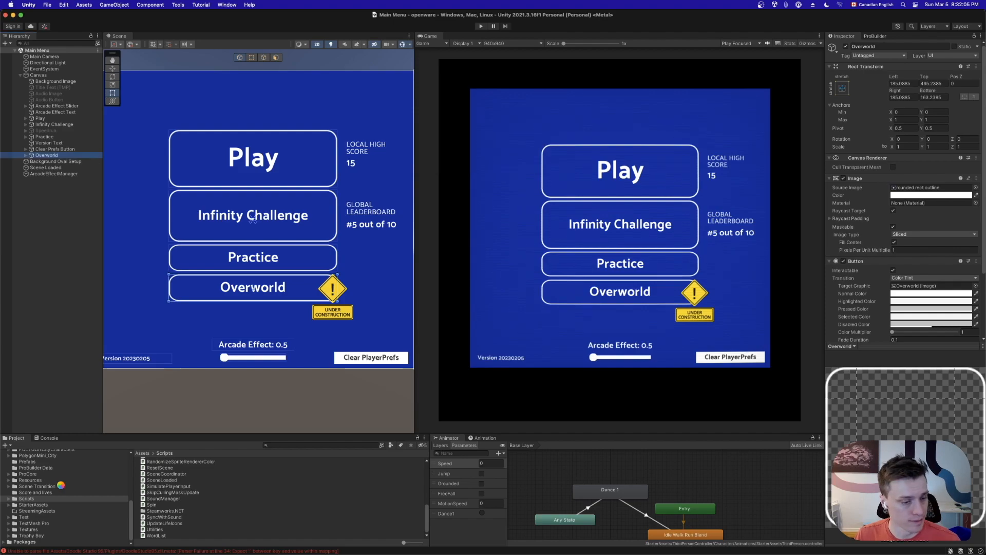
{"action": "left_click", "coordinate": [23, 464]}
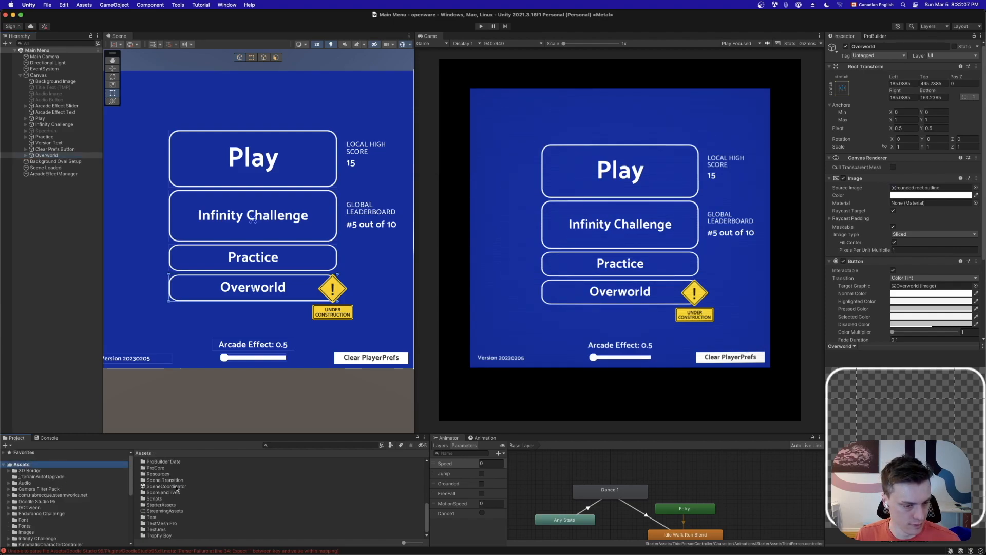
{"action": "left_click", "coordinate": [176, 486]}
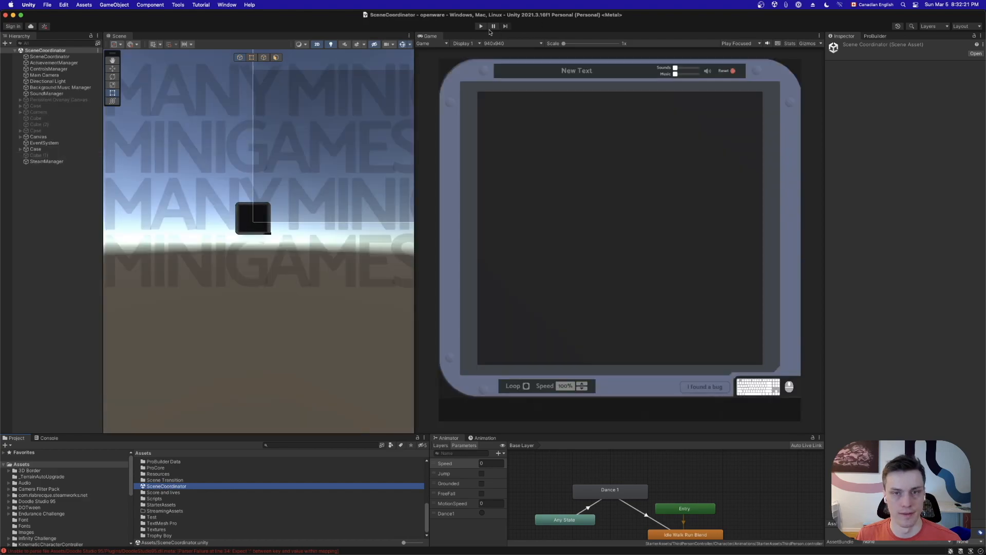
Run the game, enter the Overworld from the main menu, and walk the character around to test the scene
{"action": "left_click", "coordinate": [480, 26]}
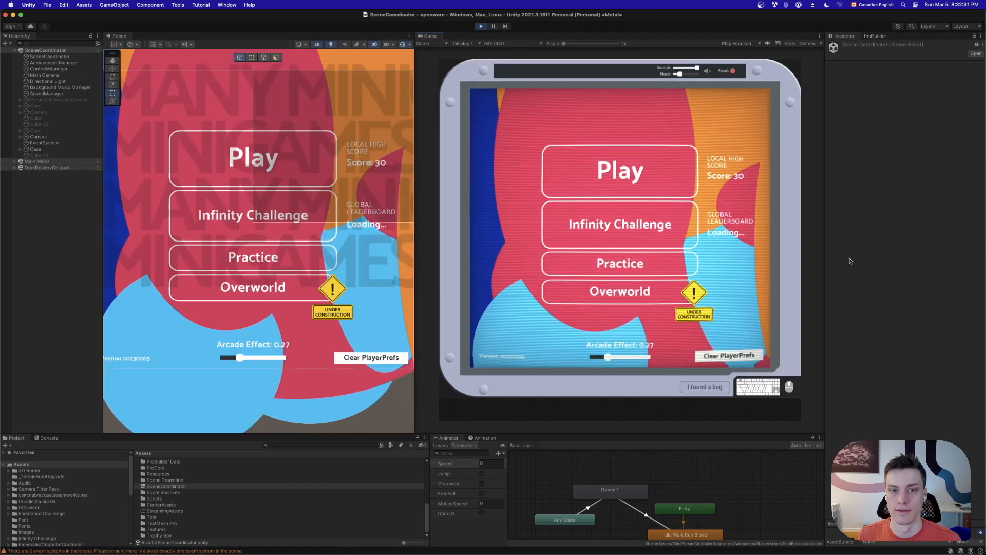
{"action": "left_click", "coordinate": [662, 297]}
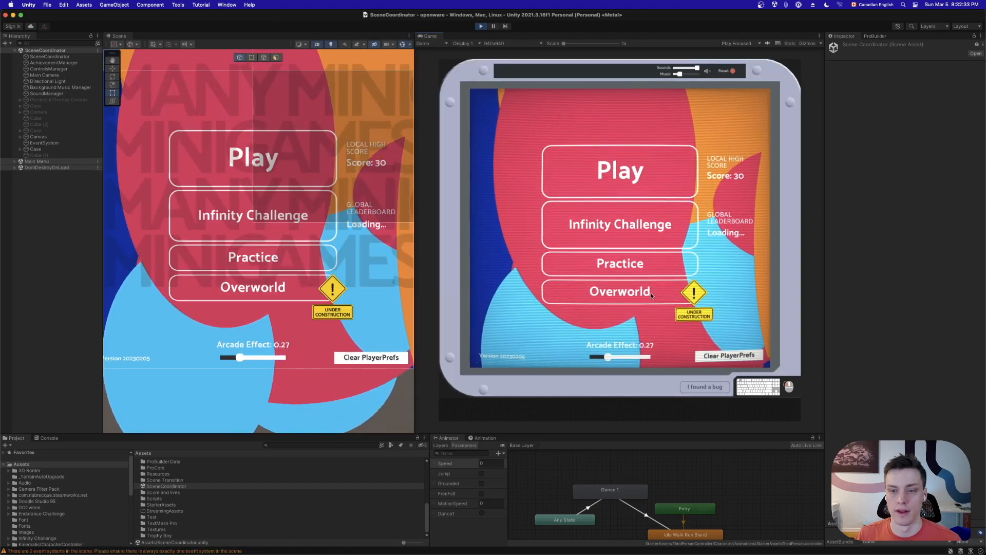
{"action": "key", "text": "w"}
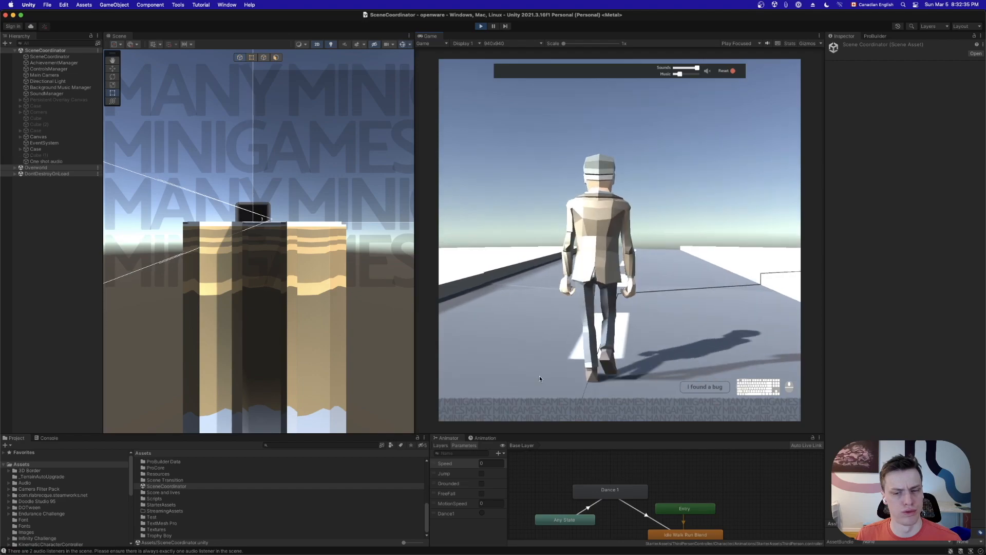
{"action": "key", "text": "d"}
{"action": "key", "text": "s"}
{"action": "key", "text": "a"}
{"action": "key", "text": "w"}
{"action": "key", "text": "d"}
{"action": "key", "text": "w"}
{"action": "key", "text": "d"}
{"action": "key", "text": "w"}
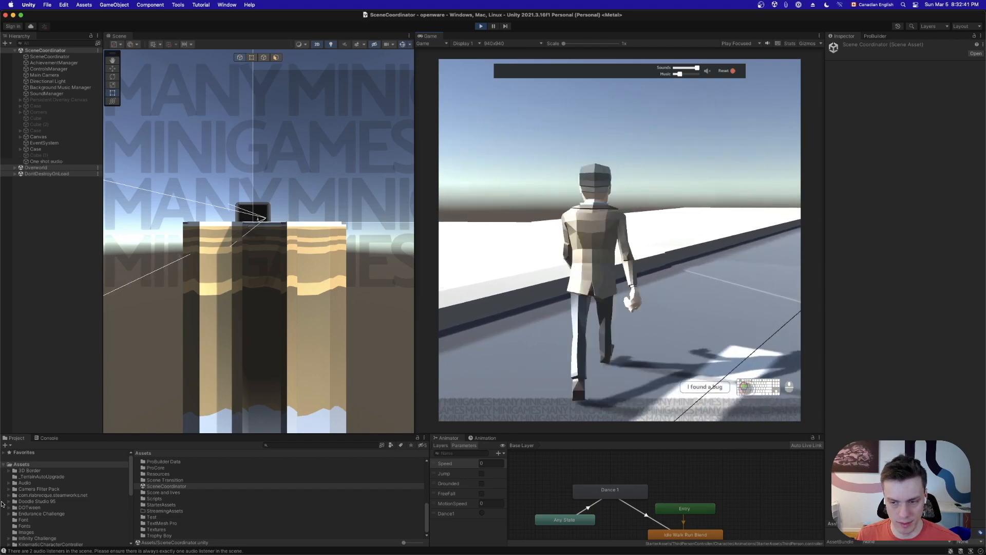
{"action": "key", "text": "d"}
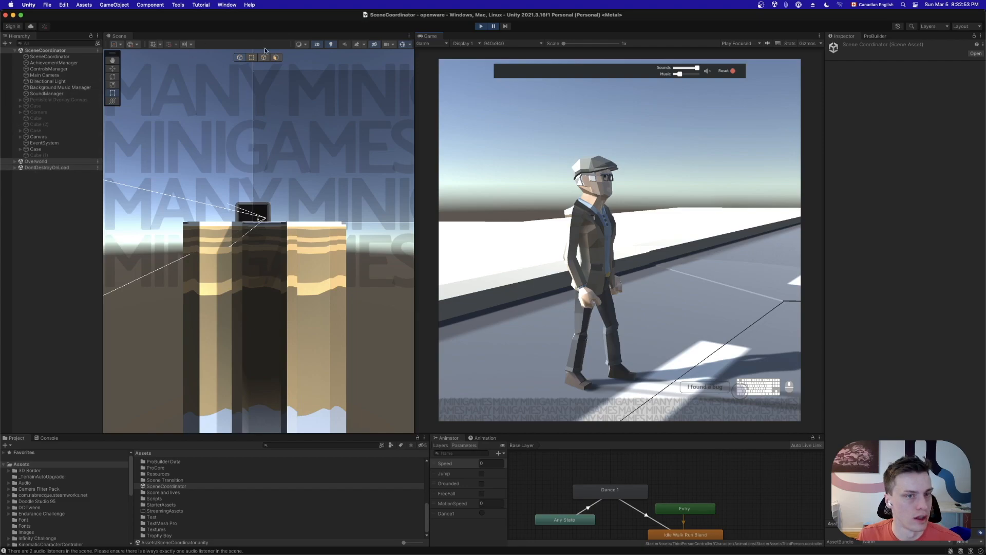
Find the SceneCoordinator scene's Canvas and toggle it inactive and active to check its overlay in the running game
{"action": "scroll", "coordinate": [262, 226], "scroll_direction": "down", "scroll_amount": 5}
{"action": "scroll", "coordinate": [257, 218], "scroll_direction": "up", "scroll_amount": 10}
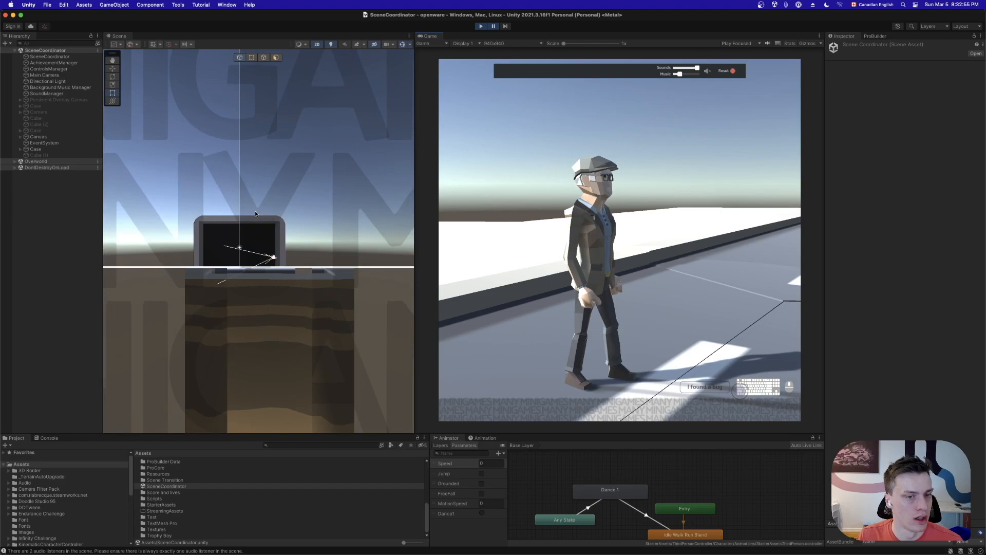
{"action": "scroll", "coordinate": [255, 214], "scroll_direction": "up", "scroll_amount": 5}
{"action": "left_click", "coordinate": [180, 232]}
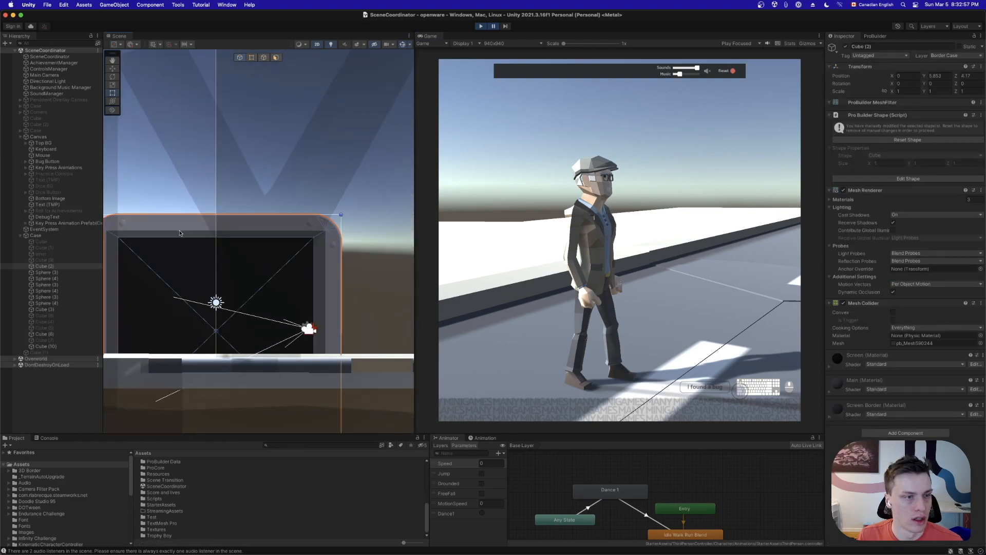
{"action": "left_click", "coordinate": [51, 138]}
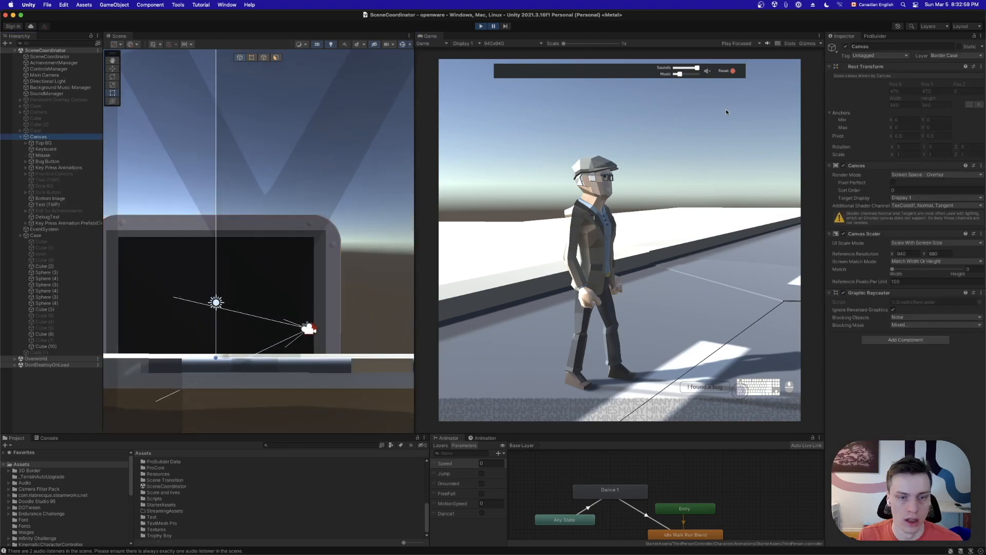
{"action": "left_click", "coordinate": [846, 46]}
{"action": "left_click", "coordinate": [846, 47]}
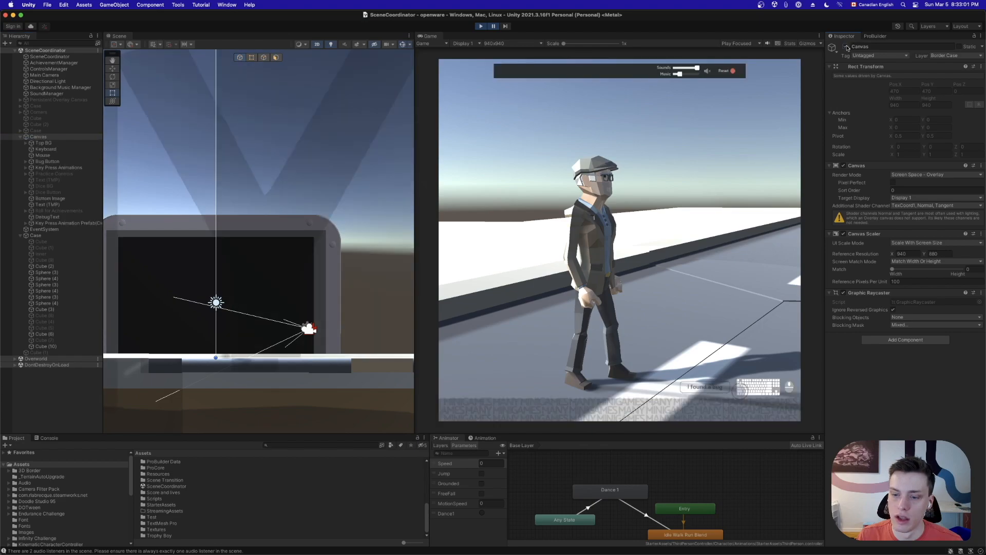
{"action": "left_click", "coordinate": [847, 46]}
{"action": "left_click", "coordinate": [846, 47]}
Collapse the Canvas and Case objects, look through the Overworld scene's objects, and check the Canvas object's name
{"action": "left_click", "coordinate": [39, 138]}
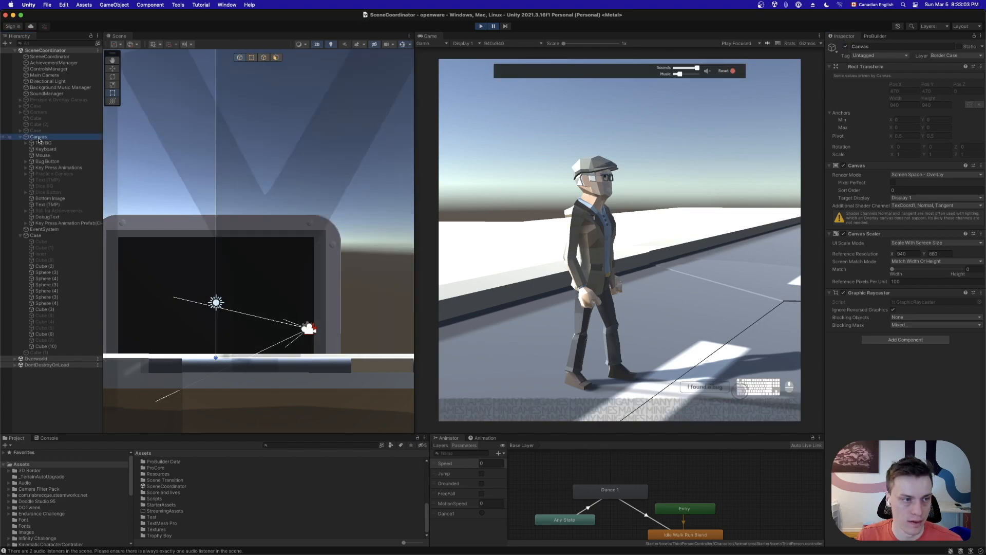
{"action": "left_click", "coordinate": [20, 137]}
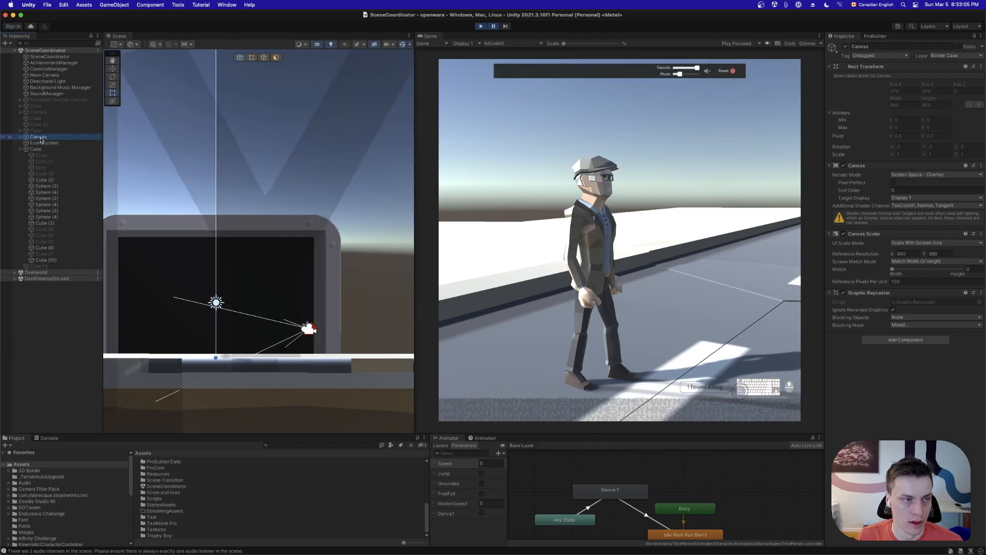
{"action": "left_click", "coordinate": [20, 149]}
{"action": "left_click", "coordinate": [14, 162]}
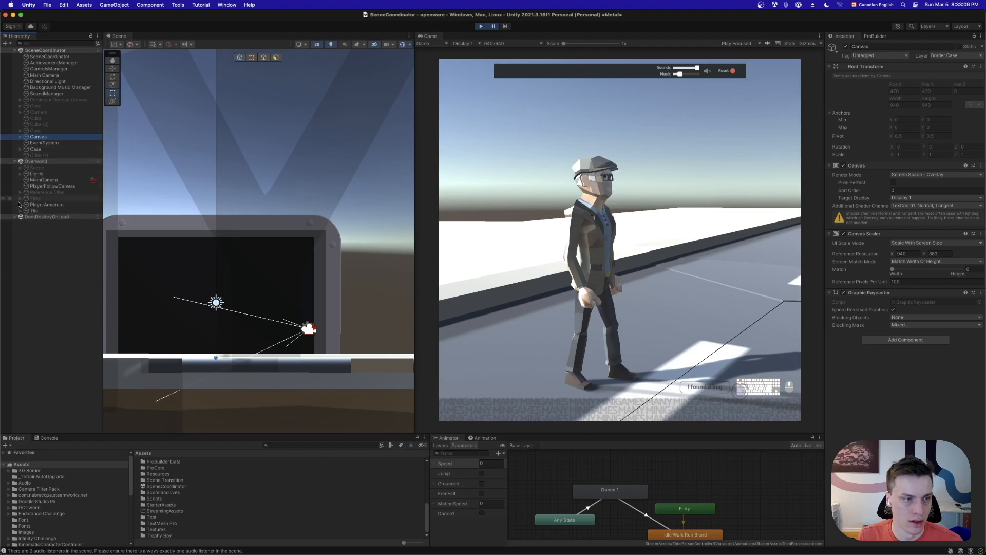
{"action": "left_click", "coordinate": [15, 162]}
{"action": "left_click", "coordinate": [26, 195]}
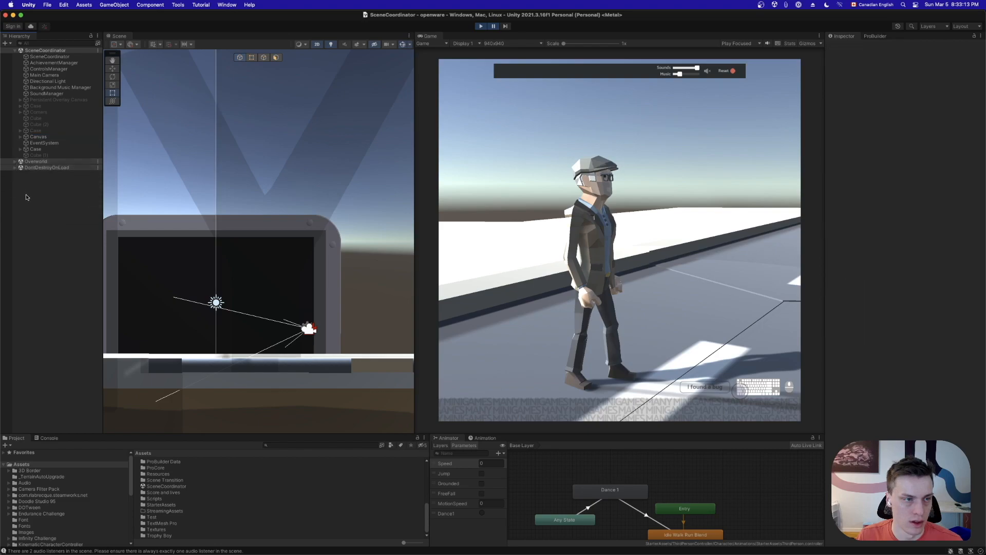
{"action": "left_click", "coordinate": [40, 137]}
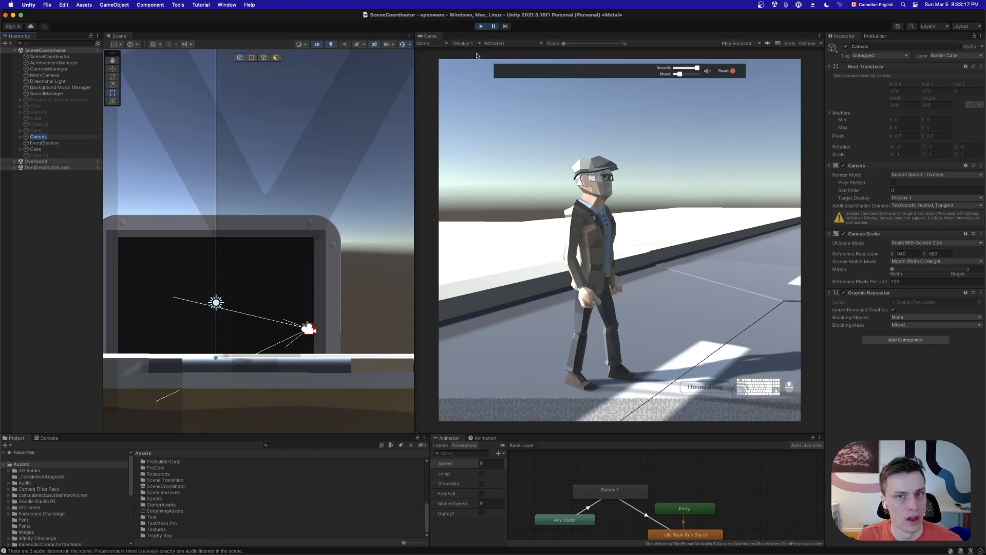
Switch to Rider and add a private void CompleteOverworldSetup() method below DidTapOverworld in the SceneCoordinator script
{"action": "key", "text": "super+Tab"}
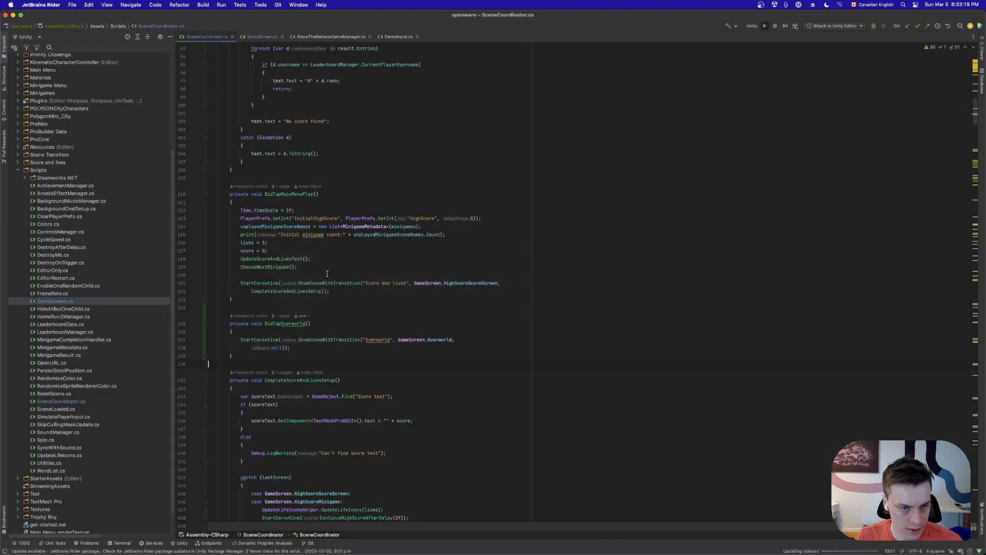
{"action": "left_click", "coordinate": [262, 354]}
{"action": "key", "text": "Return"}
{"action": "key", "text": "Return"}
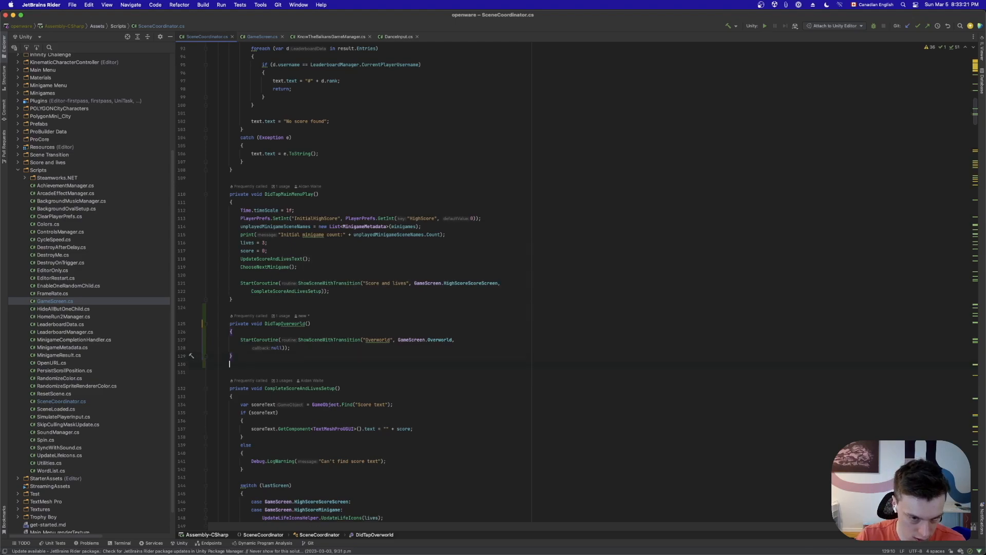
{"action": "type", "text": "priva"}
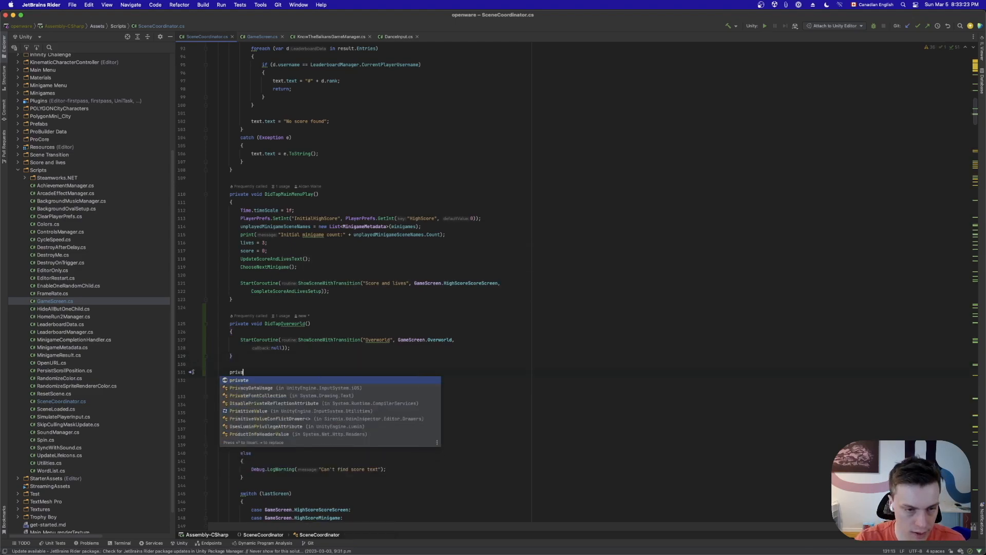
{"action": "type", "text": "te void CompleteOverworl"}
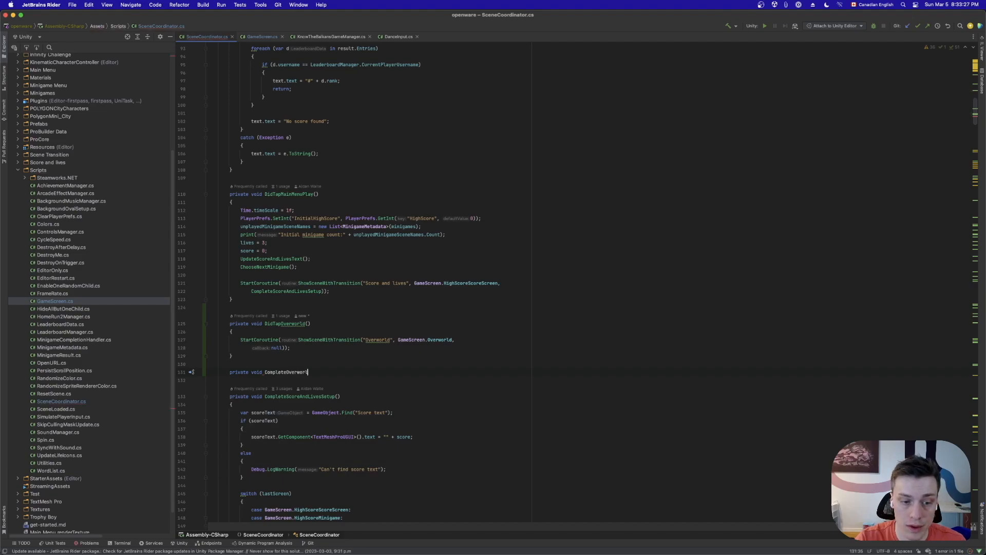
{"action": "type", "text": "dSetup() {"}
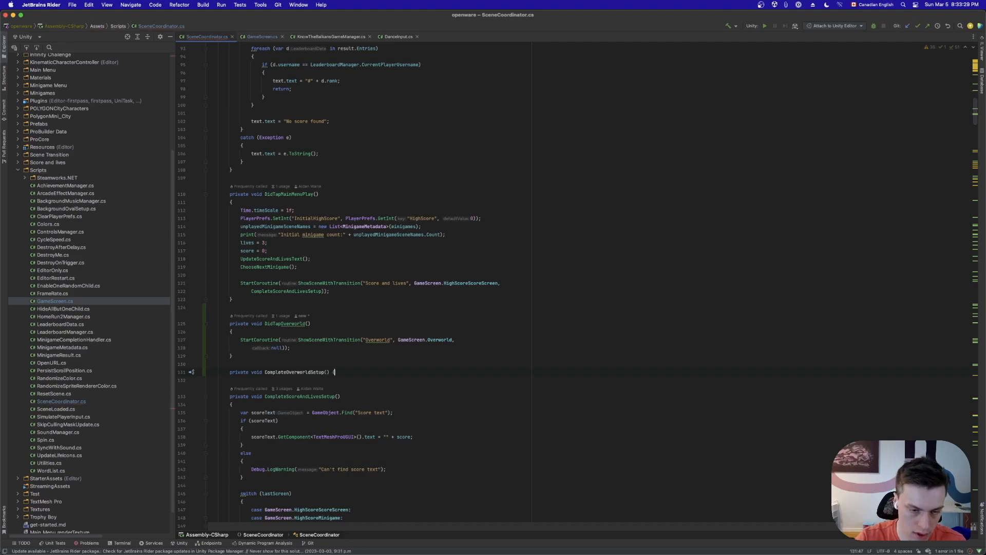
{"action": "key", "text": "Return"}
Add the statement GameObject.Find("Canvas").SetActive(false); to the body of CompleteOverworldSetup
{"action": "type", "text": "Ge"}
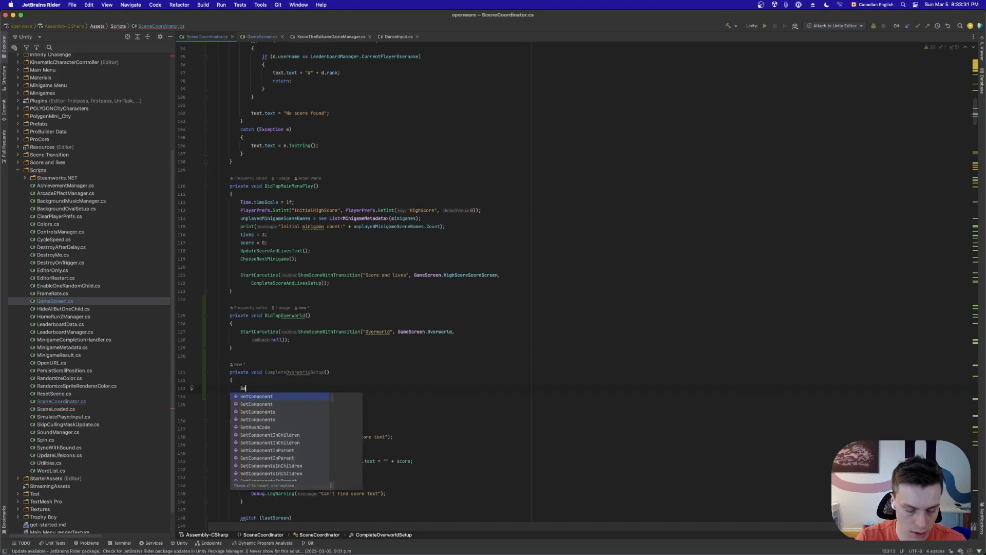
{"action": "type", "text": "meObject.Find("}
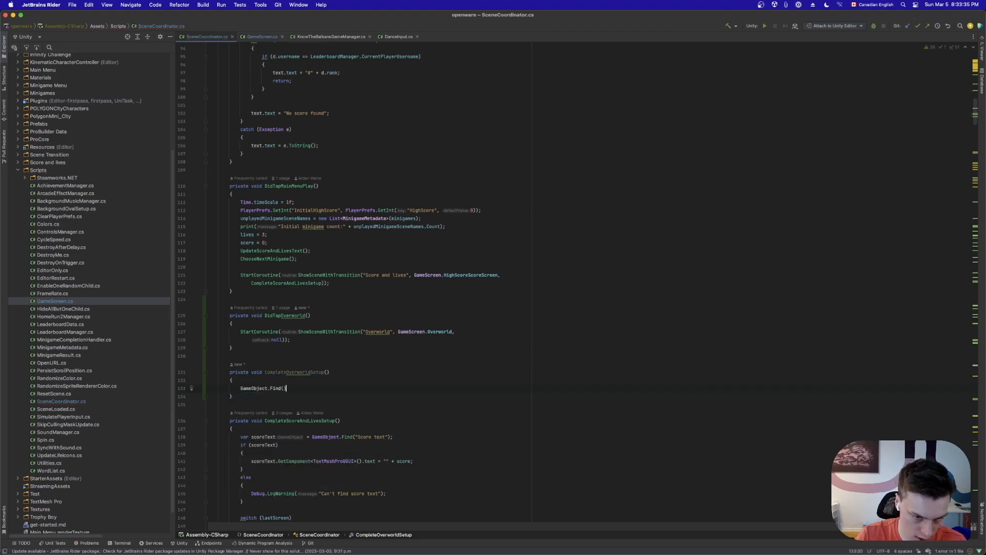
{"action": "key", "text": "Left"}
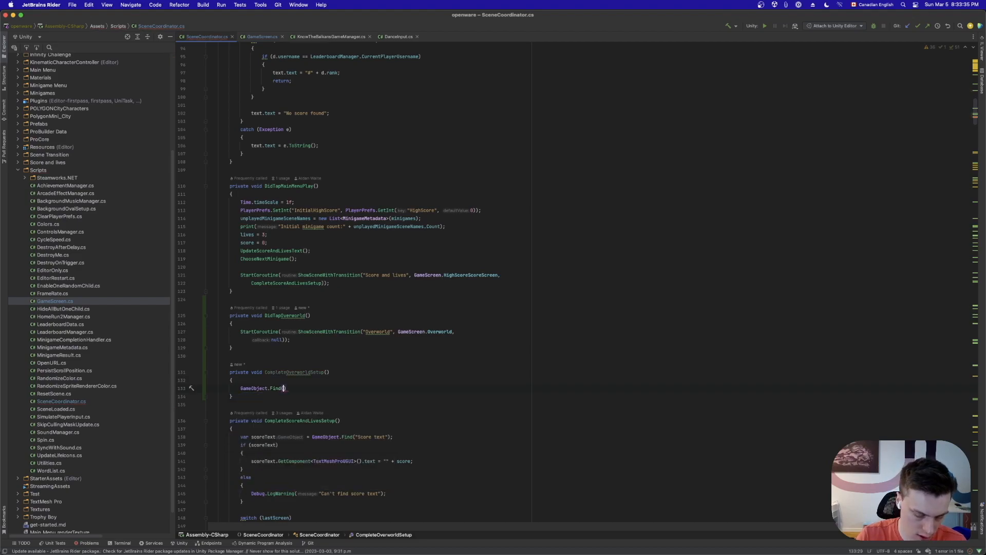
{"action": "type", "text": "\"Canvas\").SetActive("}
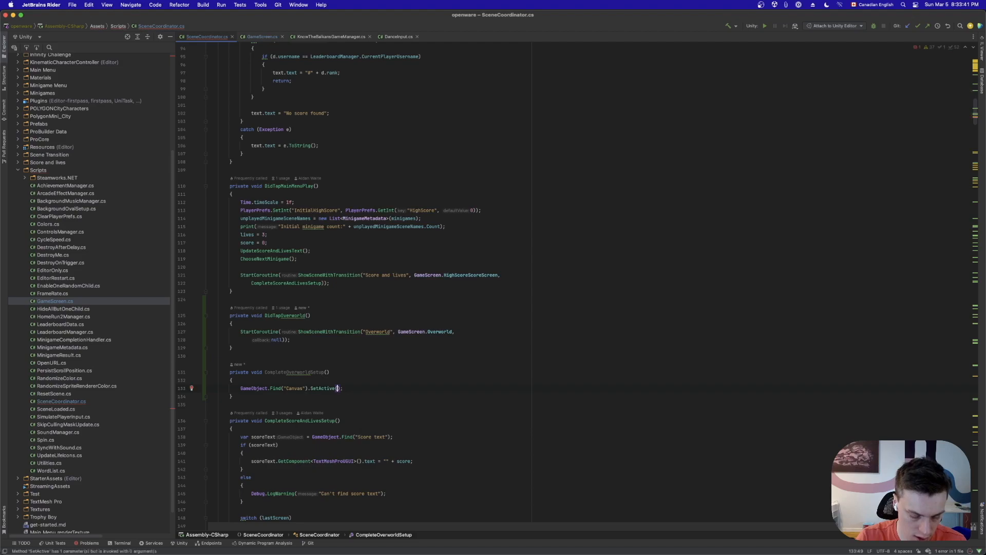
{"action": "type", "text": "false"}
{"action": "key", "text": "End"}
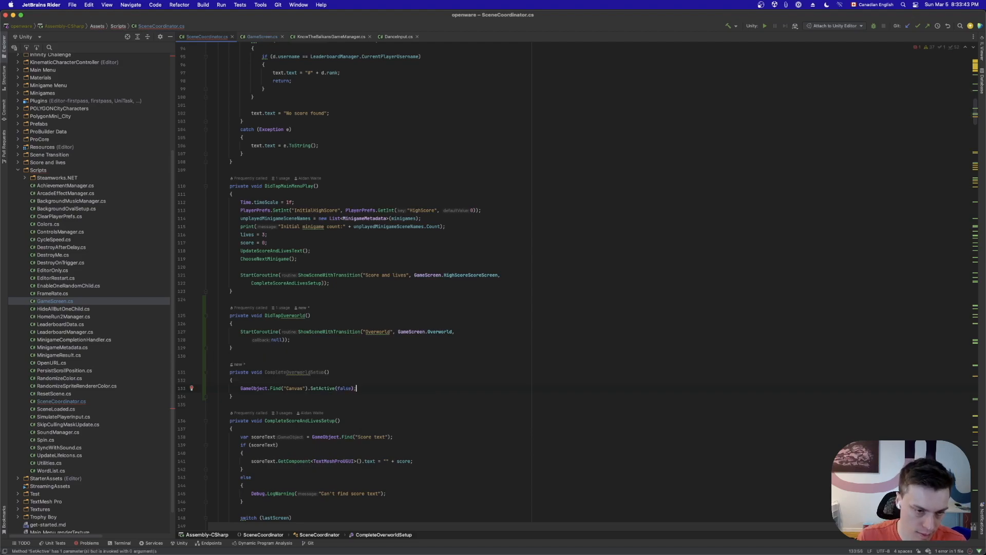
Replace the null callback in DidTapOverworld's ShowSceneWithTransition call with CompleteOverworldSetup and save the SceneCoordinator script
{"action": "left_click", "coordinate": [255, 403]}
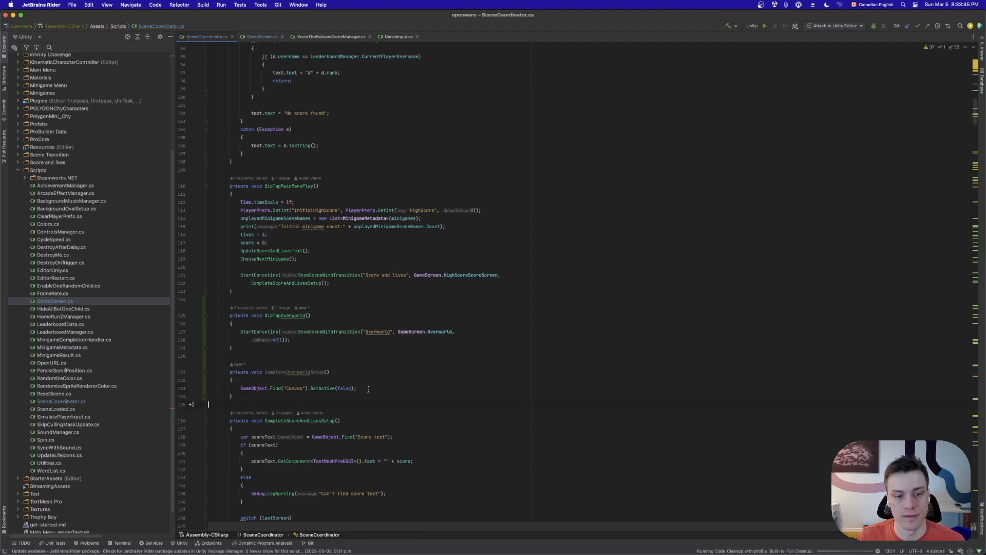
{"action": "key", "text": "super+alt+l"}
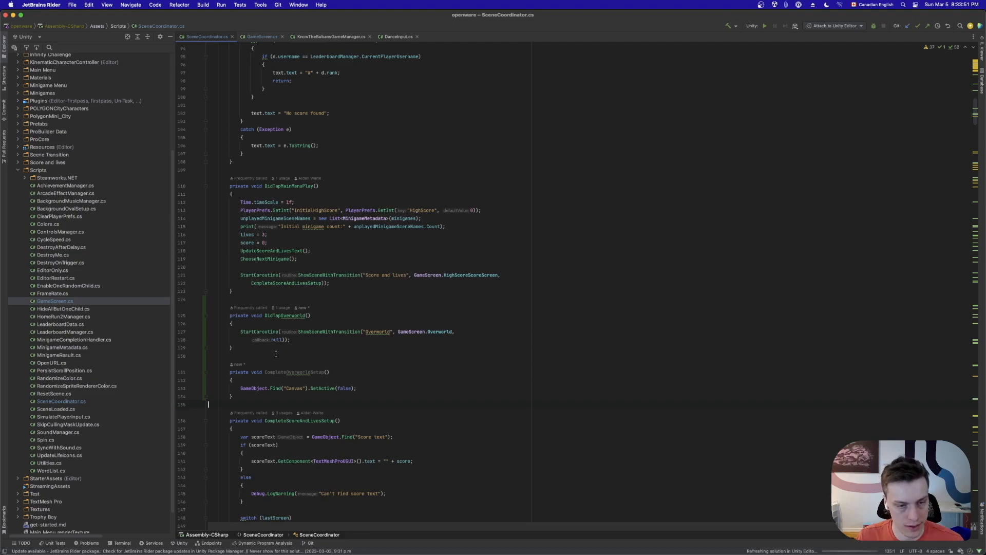
{"action": "double_click", "coordinate": [286, 372]}
{"action": "key", "text": "super+c"}
{"action": "double_click", "coordinate": [277, 339]}
{"action": "key", "text": "super+v"}
{"action": "left_click", "coordinate": [399, 369]}
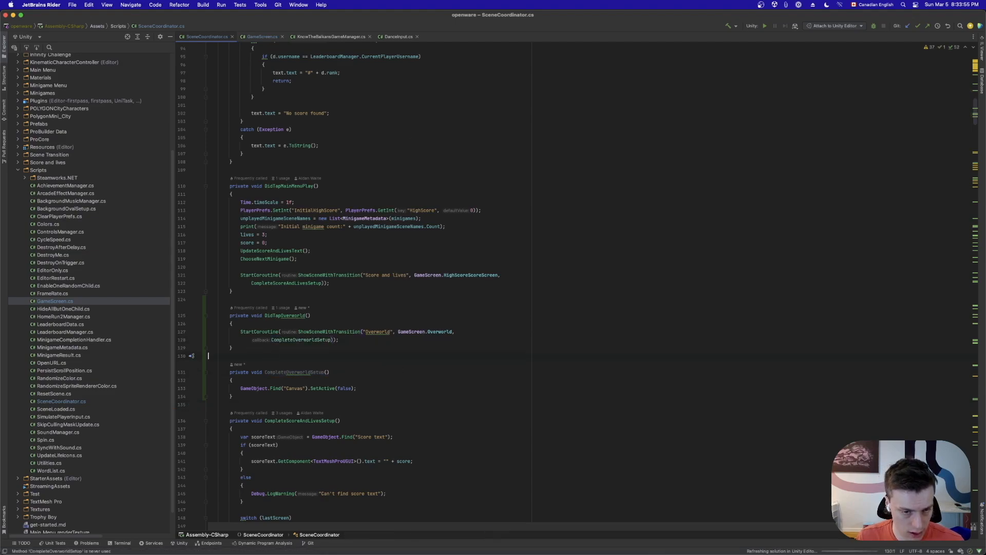
{"action": "key", "text": "super+s"}
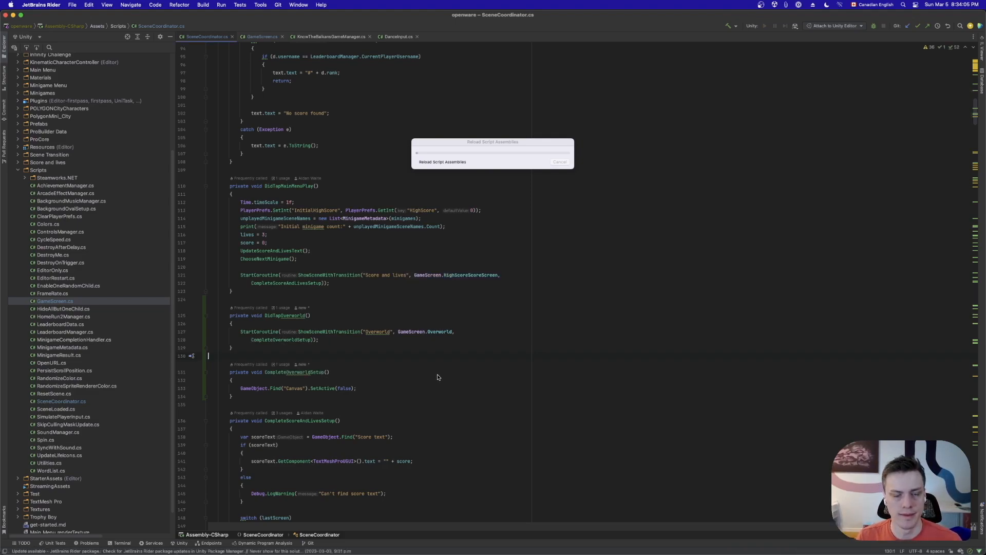
Switch to Unity and quit Sketch, saving its untitled document as "under con" in Documents
{"action": "mouse_move", "coordinate": [455, 554]}
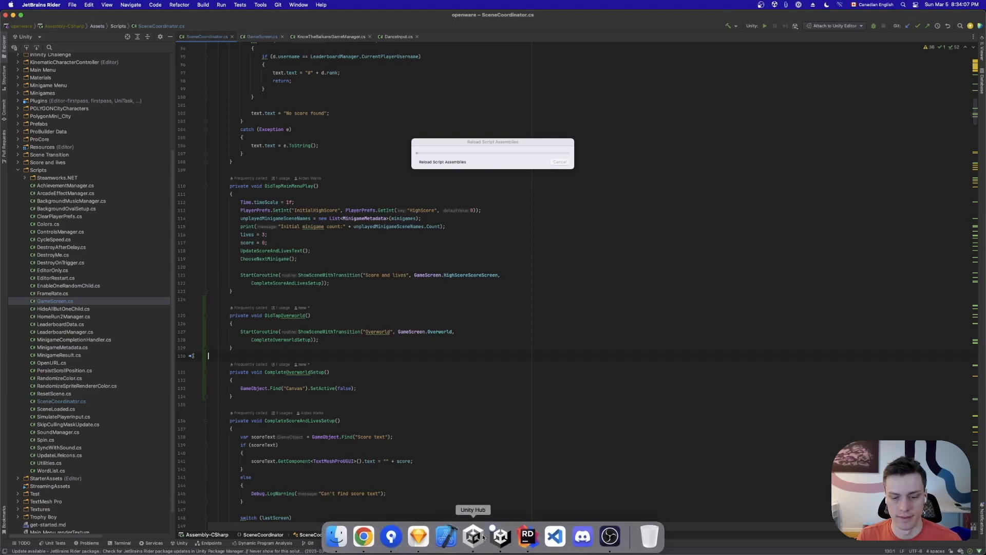
{"action": "left_click", "coordinate": [501, 536]}
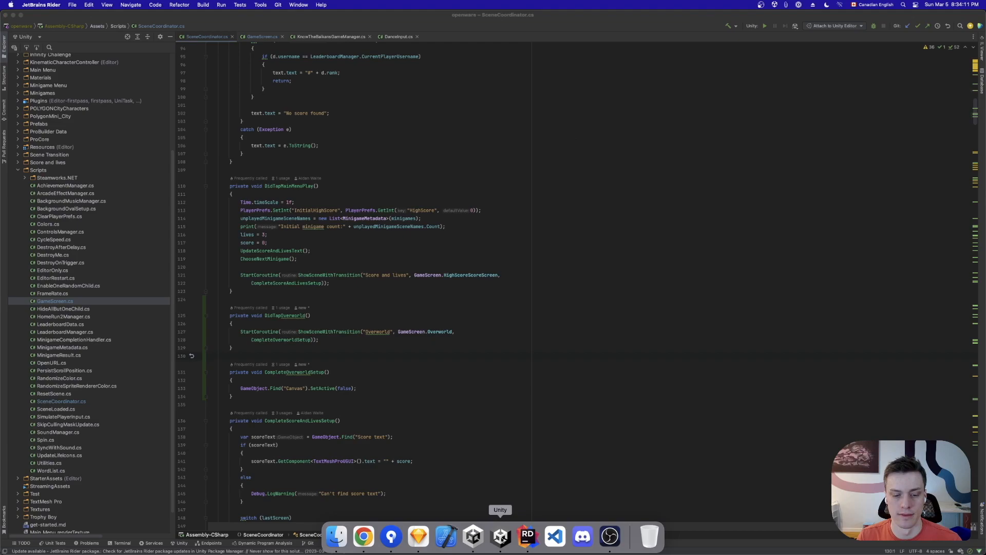
{"action": "right_click", "coordinate": [417, 541]}
{"action": "left_click", "coordinate": [420, 509]}
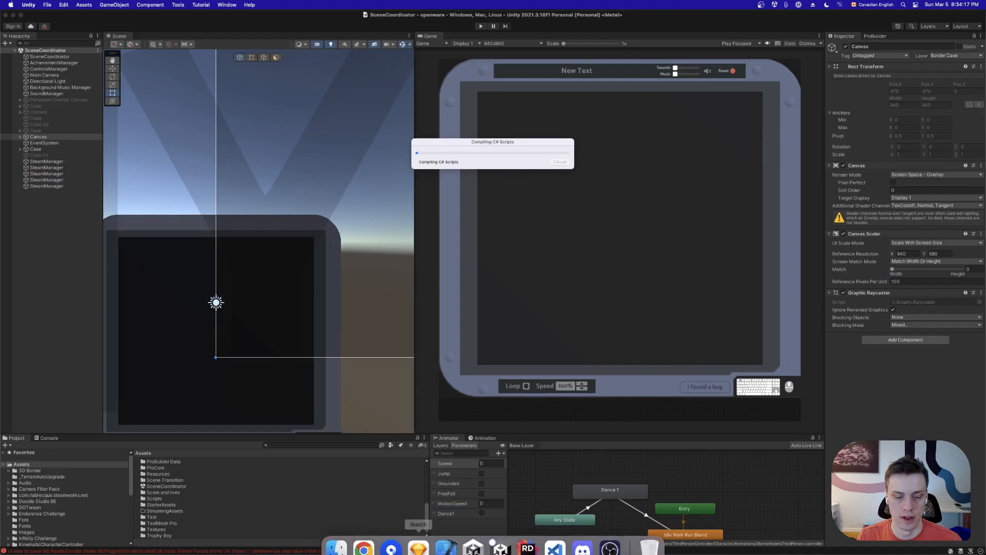
{"action": "left_click", "coordinate": [419, 535]}
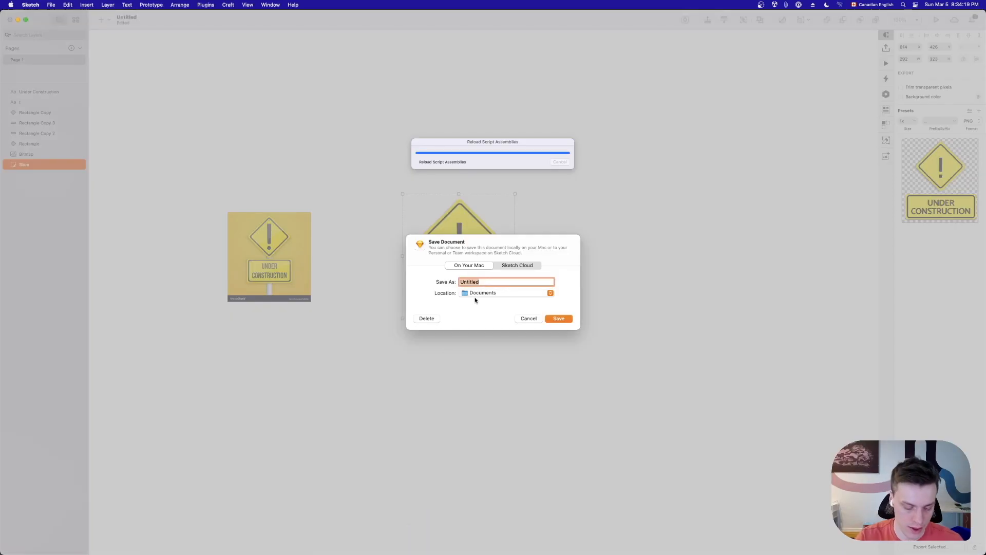
{"action": "type", "text": "under con"}
{"action": "key", "text": "Return"}
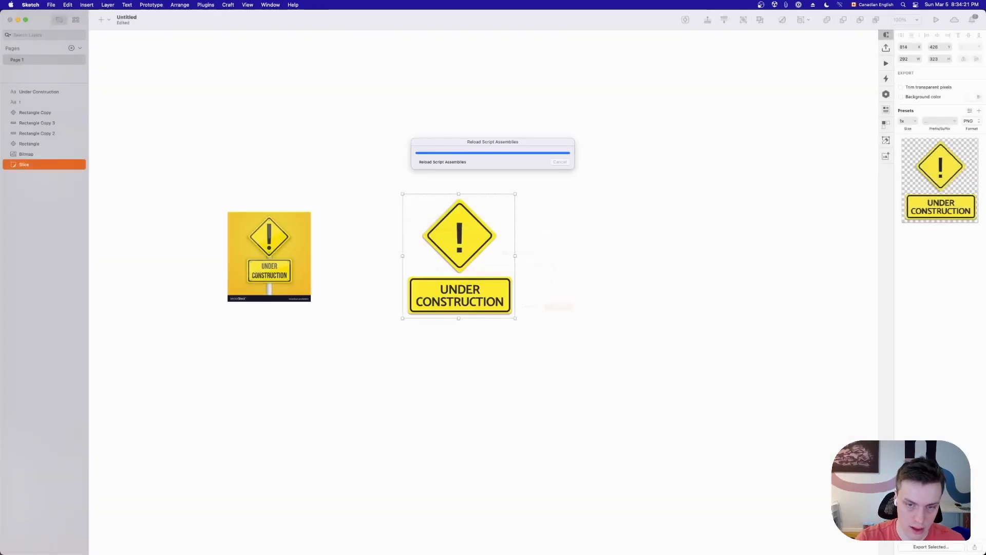
Quit the running Sourcetree application
{"action": "mouse_move", "coordinate": [408, 554]}
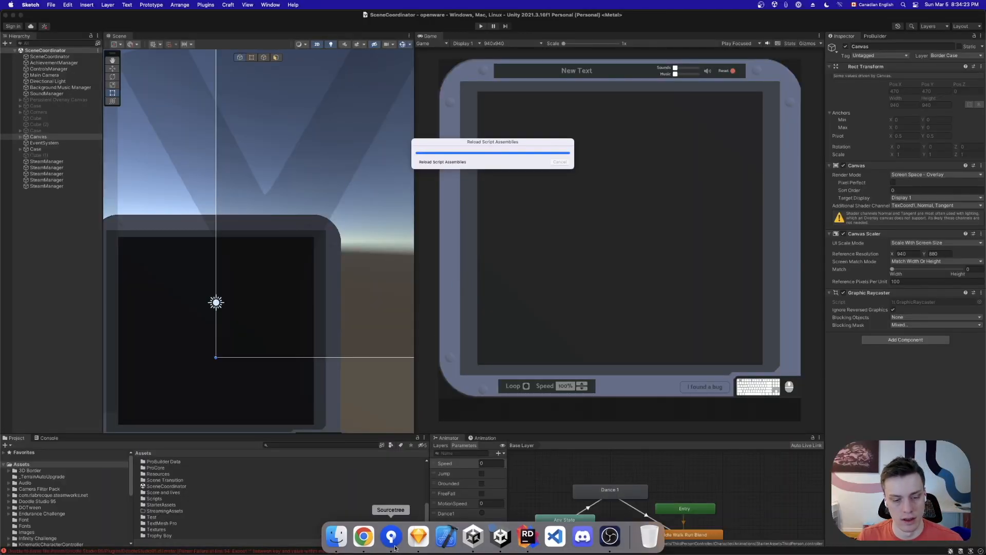
{"action": "right_click", "coordinate": [394, 541]}
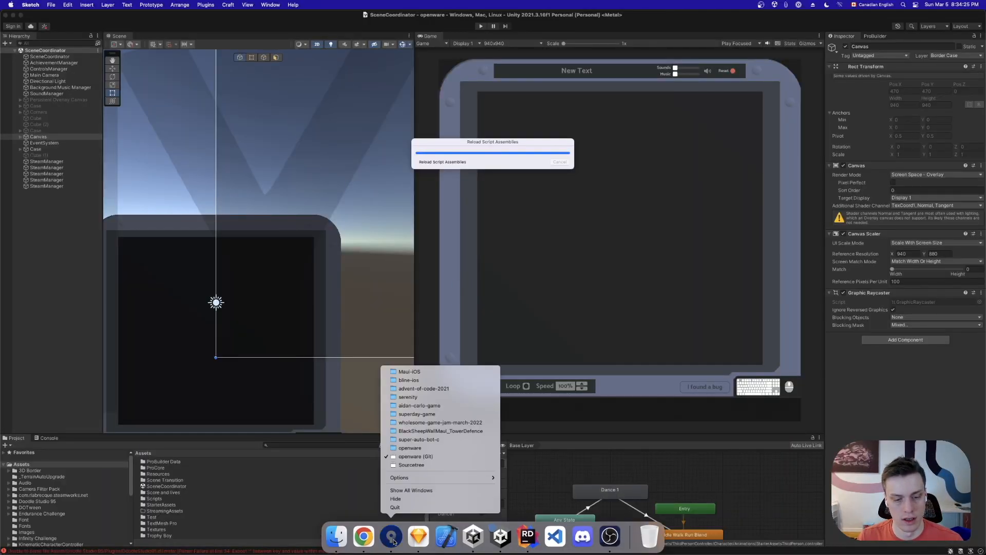
{"action": "left_click", "coordinate": [398, 508]}
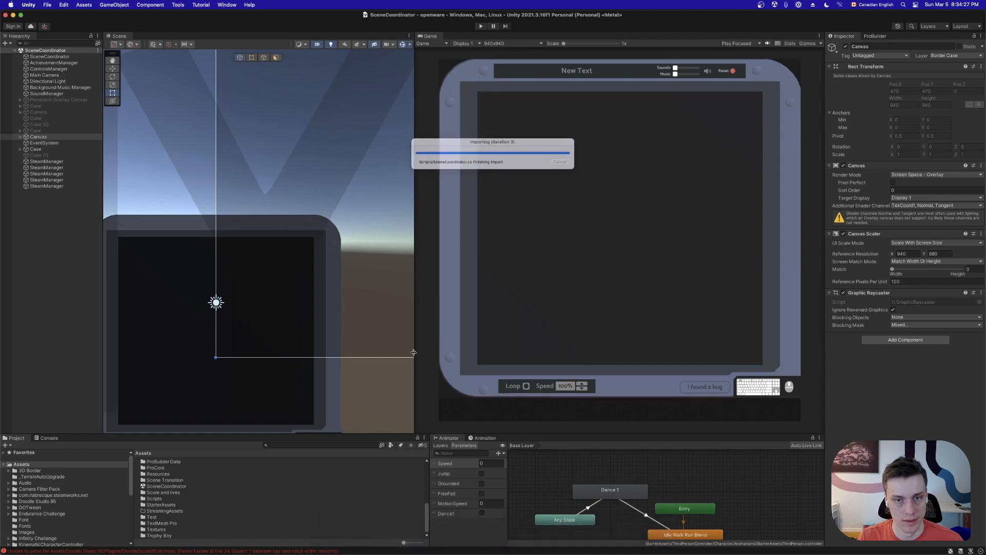
Delete the four duplicate SteamManager objects from the SceneCoordinator scene, keeping only the first one
{"action": "left_click", "coordinate": [61, 168]}
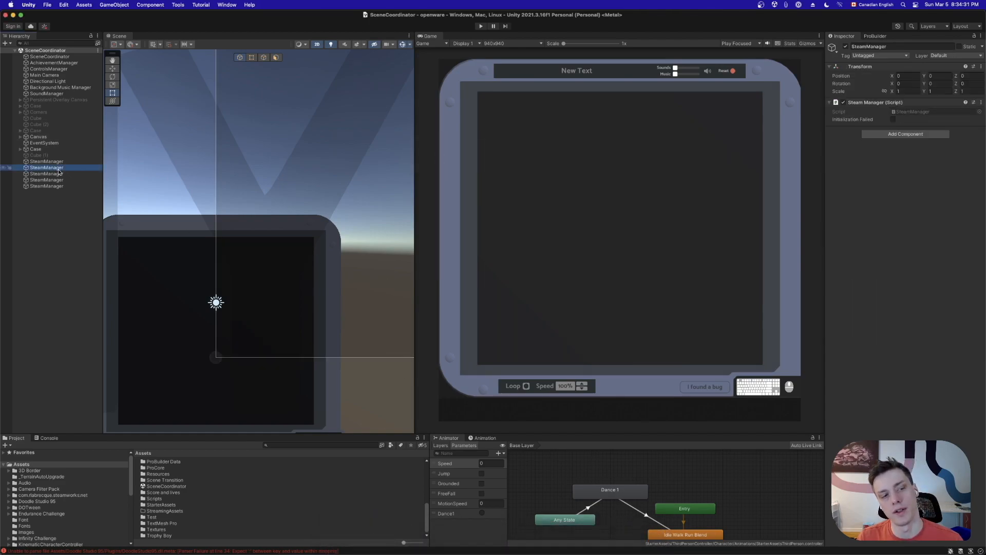
{"action": "left_click", "coordinate": [54, 186], "text": "shift"}
{"action": "key", "text": "super+BackSpace"}
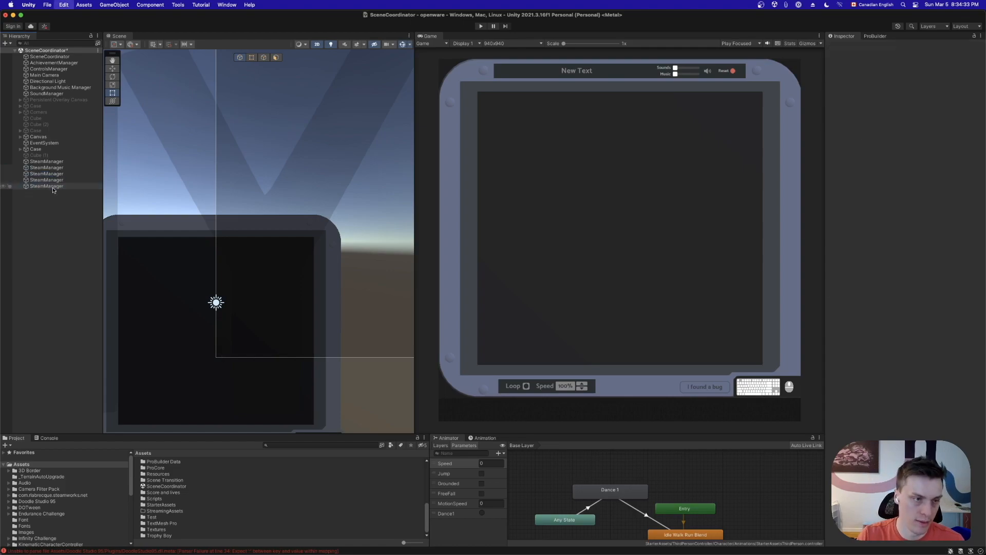
{"action": "left_click", "coordinate": [56, 163]}
{"action": "left_click", "coordinate": [55, 193]}
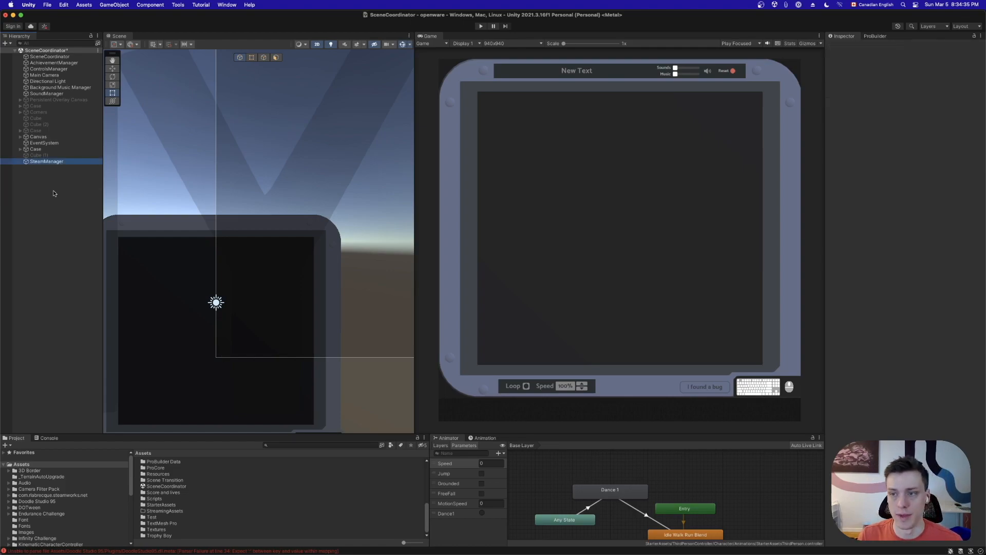
Run the game, enter the Overworld from the main menu, review the console messages, and stop the game
{"action": "key", "text": "super+p"}
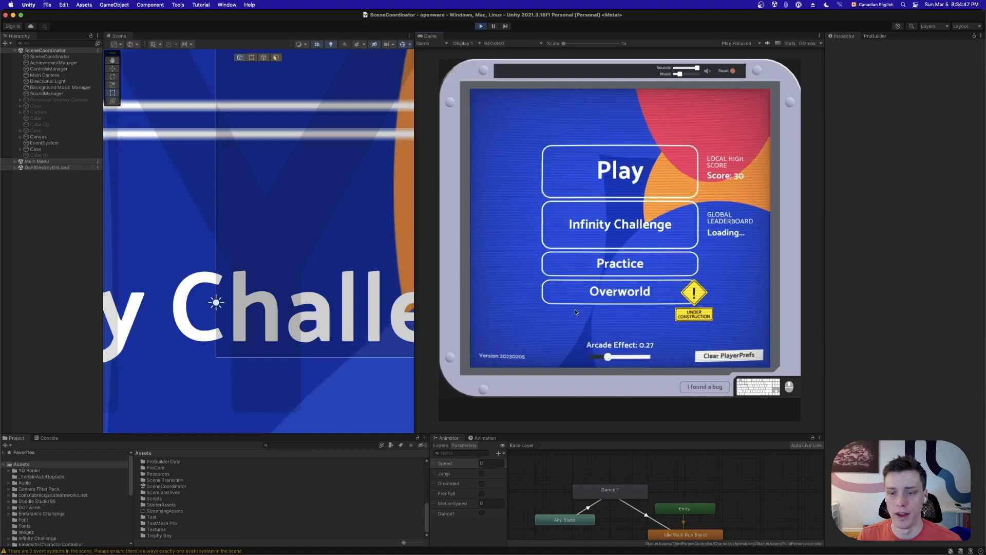
{"action": "left_click", "coordinate": [620, 291]}
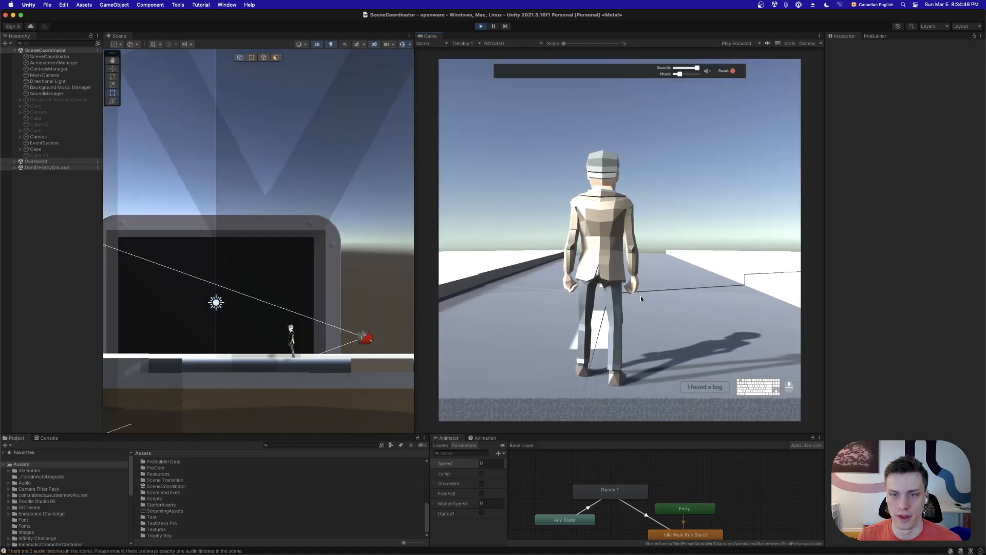
{"action": "left_click", "coordinate": [48, 438]}
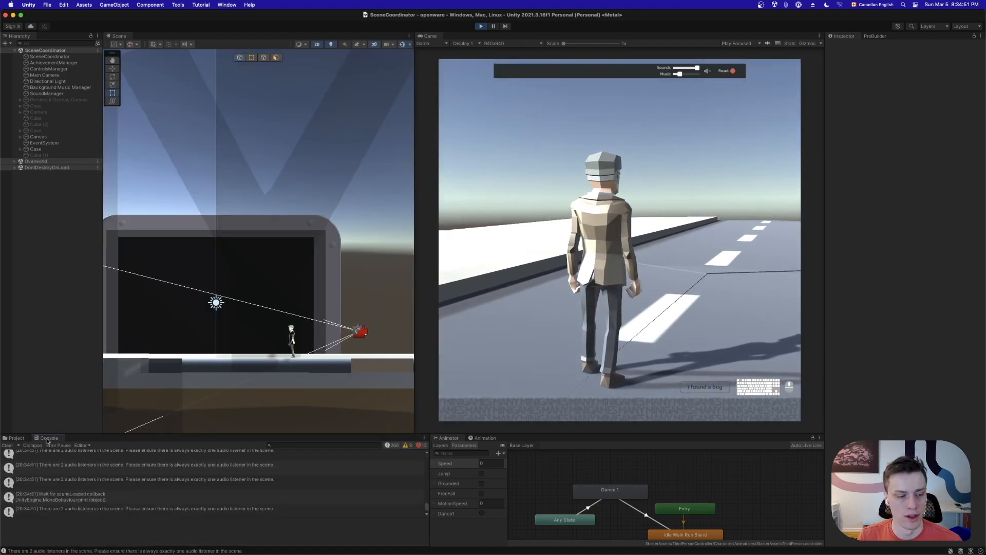
{"action": "scroll", "coordinate": [183, 477], "scroll_direction": "down", "scroll_amount": 5}
{"action": "scroll", "coordinate": [345, 487], "scroll_direction": "down", "scroll_amount": 5}
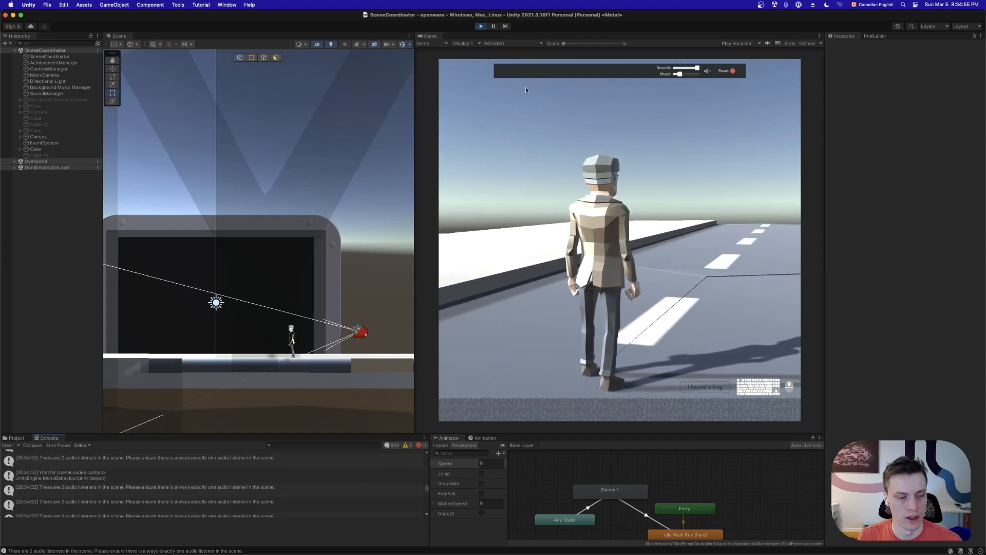
{"action": "left_click", "coordinate": [482, 27]}
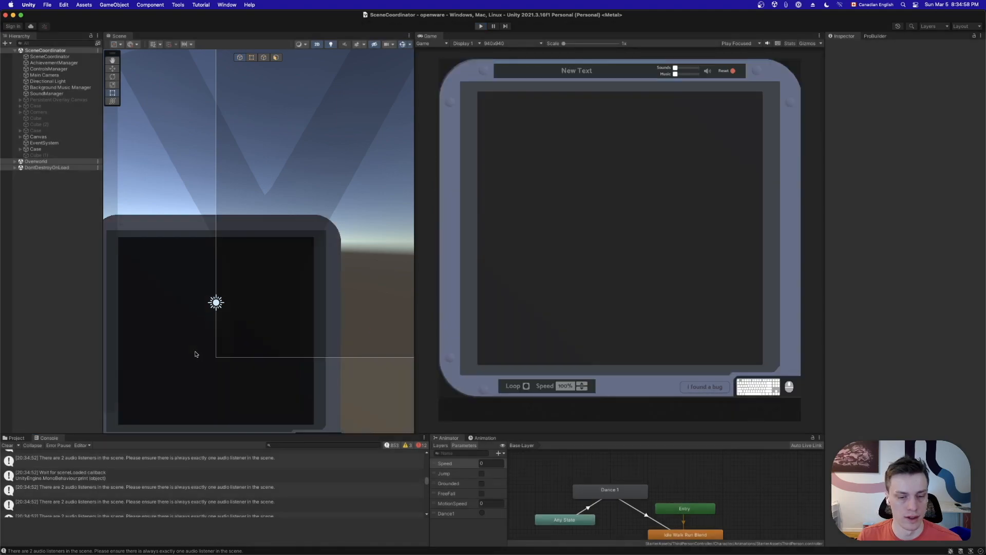
Open the Overworld scene from the Assets/Test/Overworld folder
{"action": "left_click", "coordinate": [15, 438]}
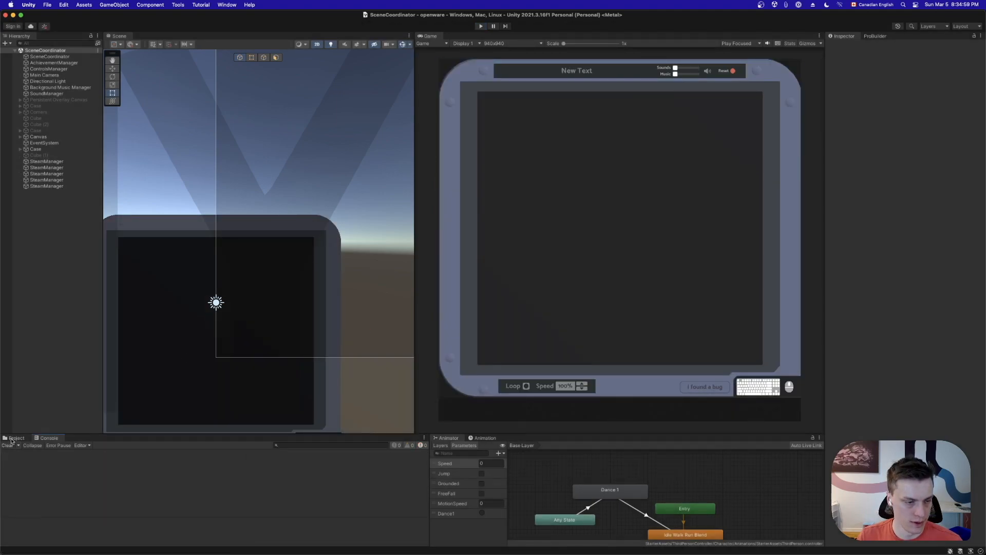
{"action": "scroll", "coordinate": [60, 515], "scroll_direction": "down", "scroll_amount": 1}
{"action": "scroll", "coordinate": [61, 516], "scroll_direction": "down", "scroll_amount": 1}
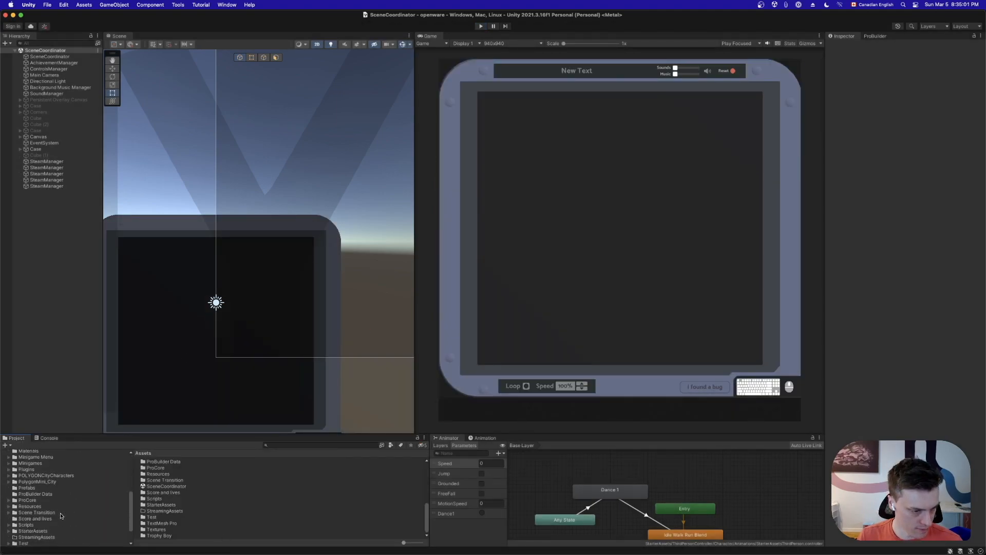
{"action": "scroll", "coordinate": [61, 515], "scroll_direction": "down", "scroll_amount": 4}
{"action": "left_click", "coordinate": [31, 517]}
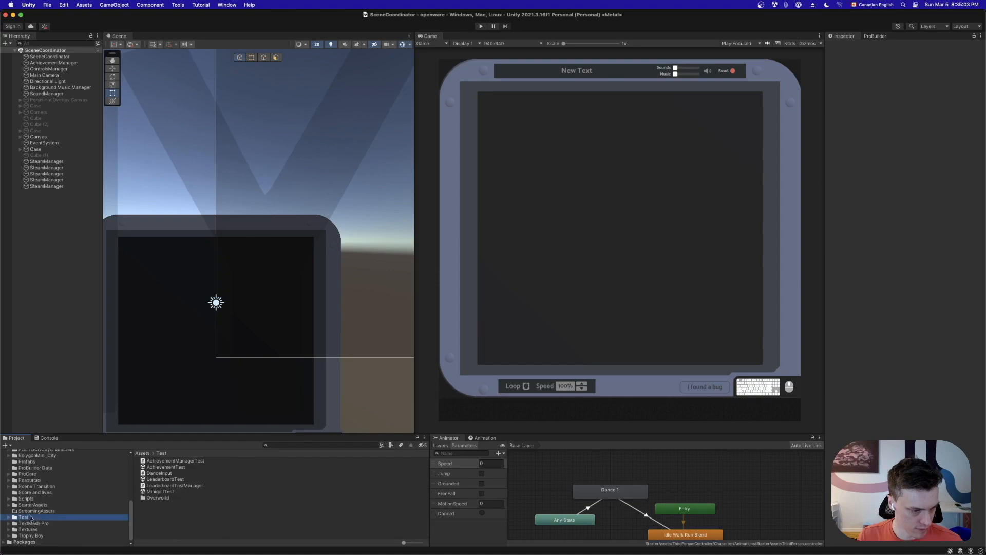
{"action": "double_click", "coordinate": [158, 498]}
{"action": "double_click", "coordinate": [154, 479]}
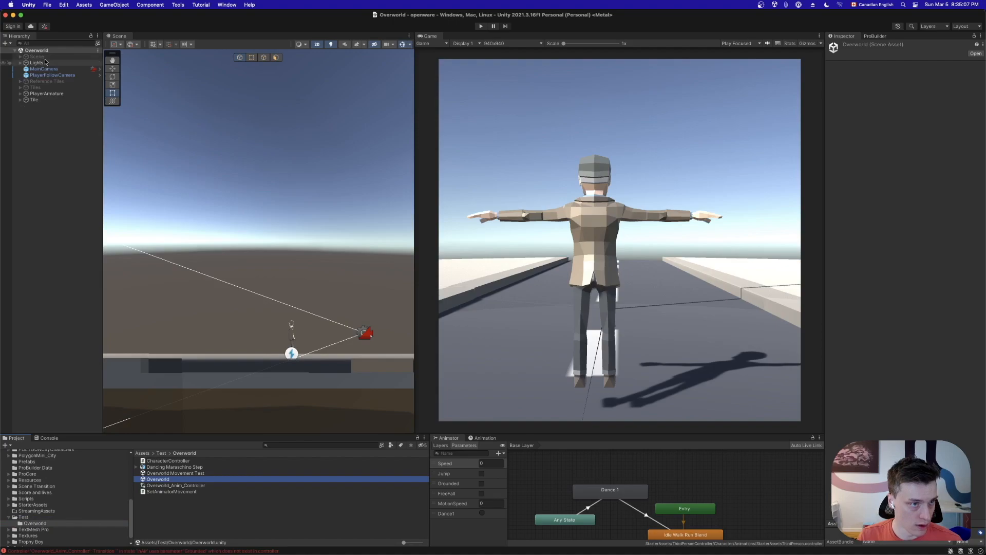
Remove the Audio Listener component from the Overworld scene's MainCamera
{"action": "left_click", "coordinate": [48, 76]}
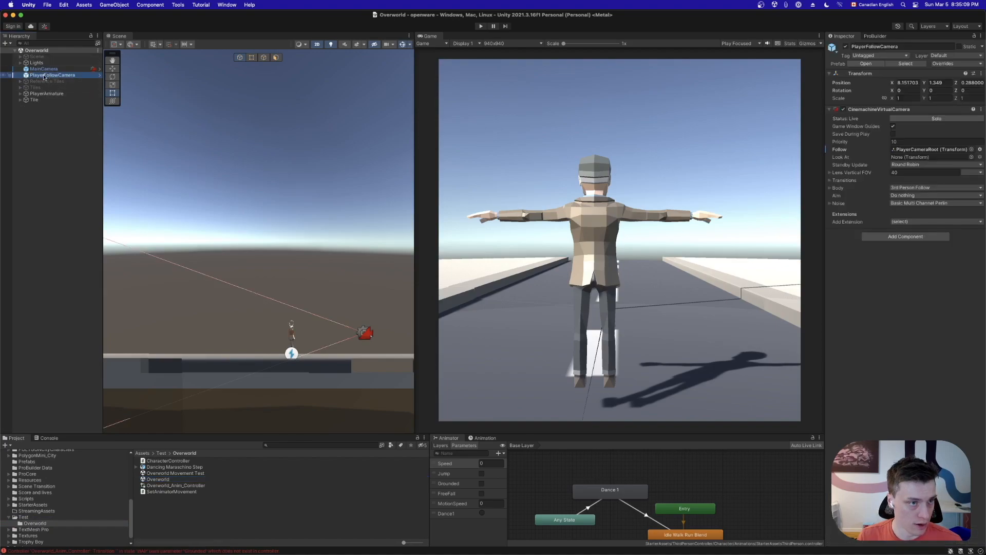
{"action": "left_click", "coordinate": [44, 69]}
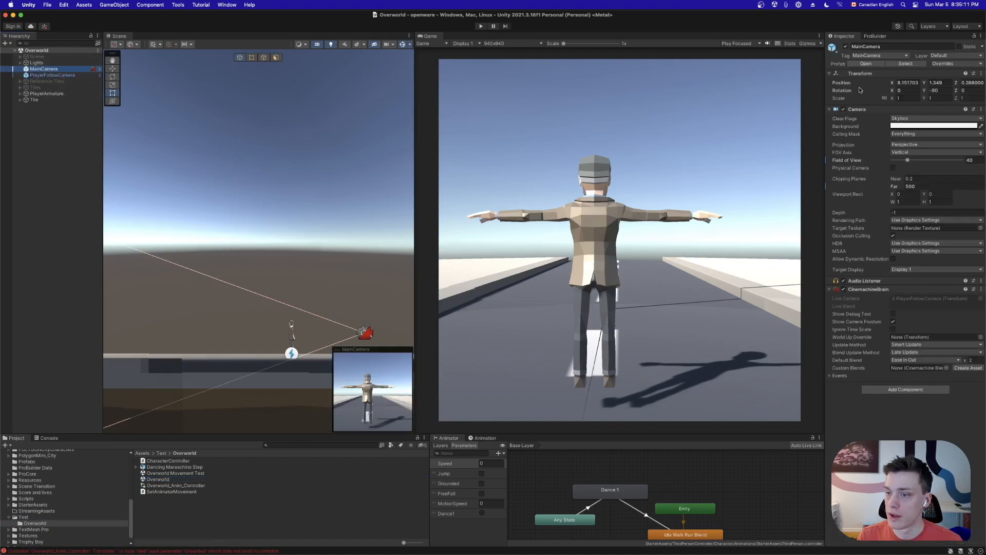
{"action": "left_click", "coordinate": [981, 281]}
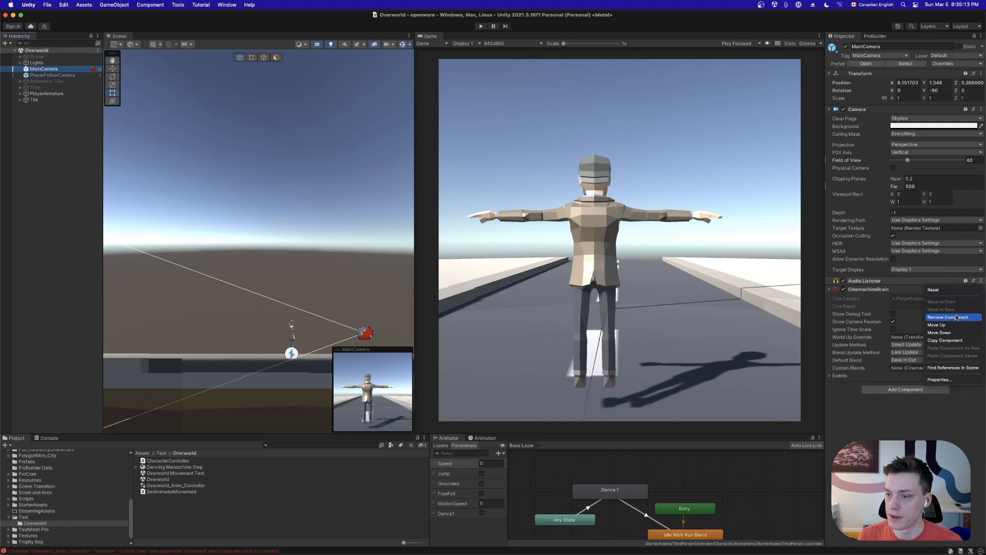
{"action": "left_click", "coordinate": [943, 327]}
{"action": "left_click", "coordinate": [28, 240]}
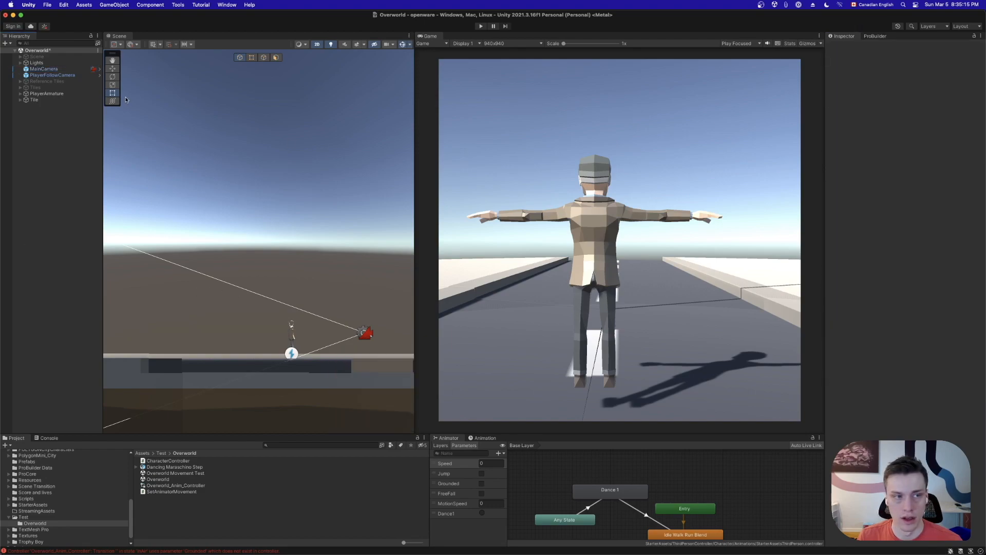
Completely unpack the MainCamera and PlayerFollowCamera prefabs in the Overworld scene
{"action": "left_click", "coordinate": [52, 75]}
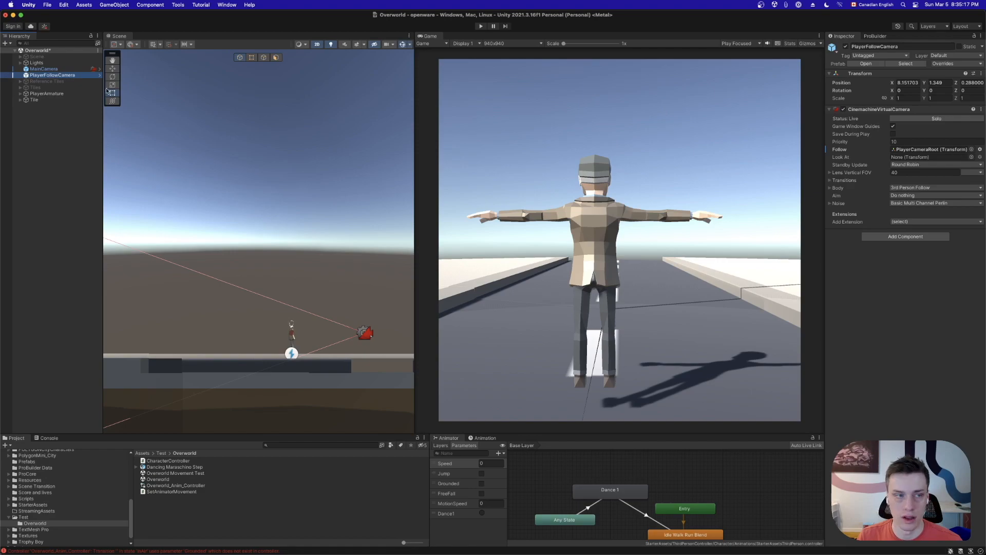
{"action": "left_click", "coordinate": [43, 69]}
{"action": "left_click", "coordinate": [43, 75], "text": "shift"}
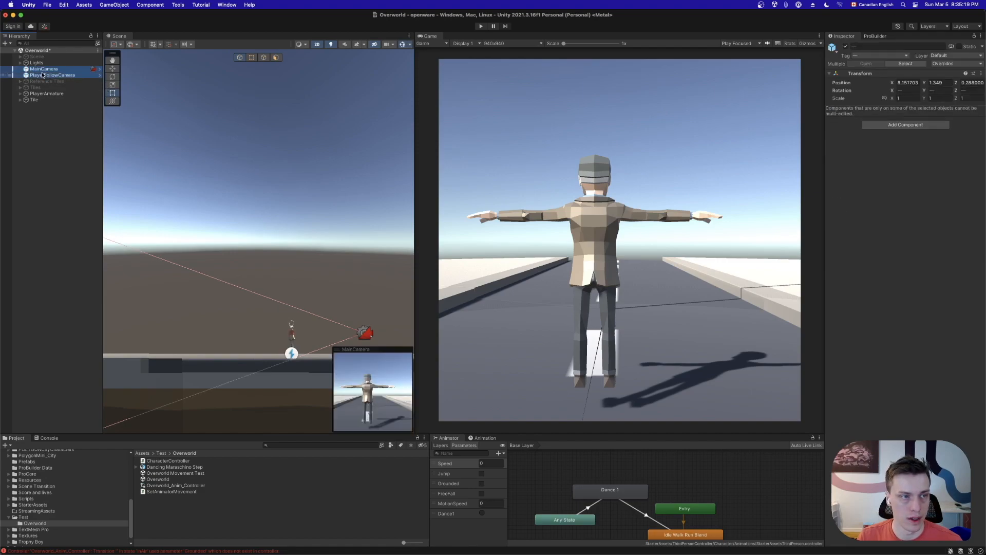
{"action": "right_click", "coordinate": [43, 75]}
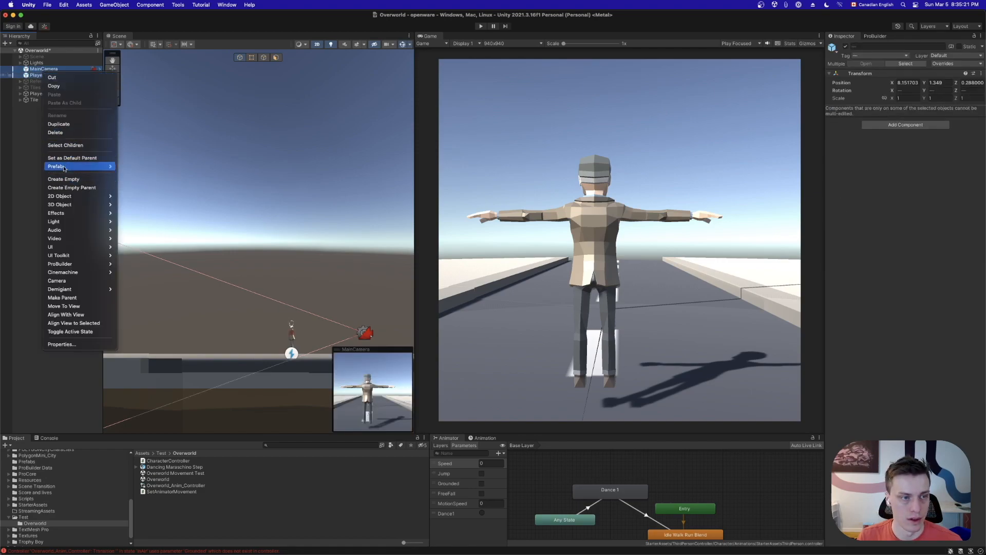
{"action": "mouse_move", "coordinate": [77, 166]}
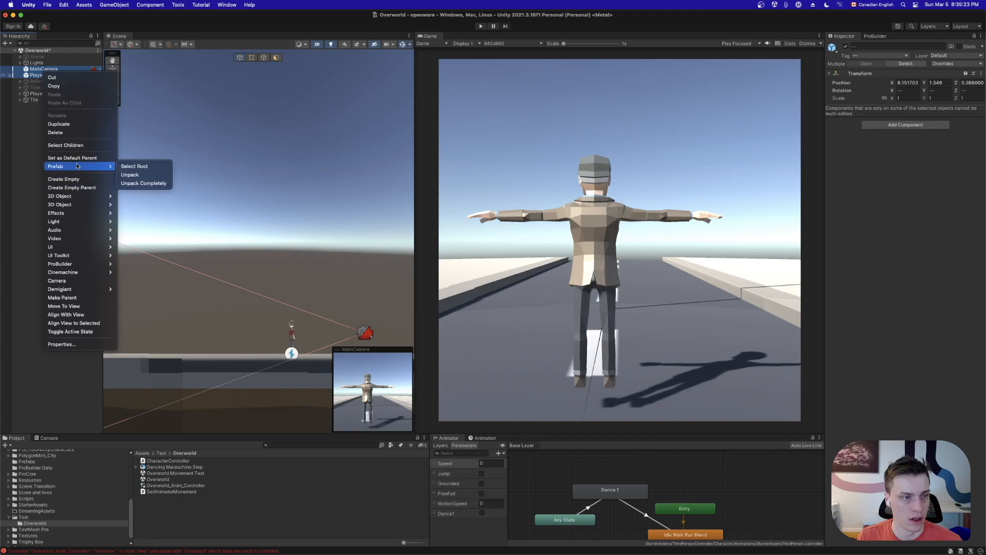
{"action": "left_click", "coordinate": [140, 183]}
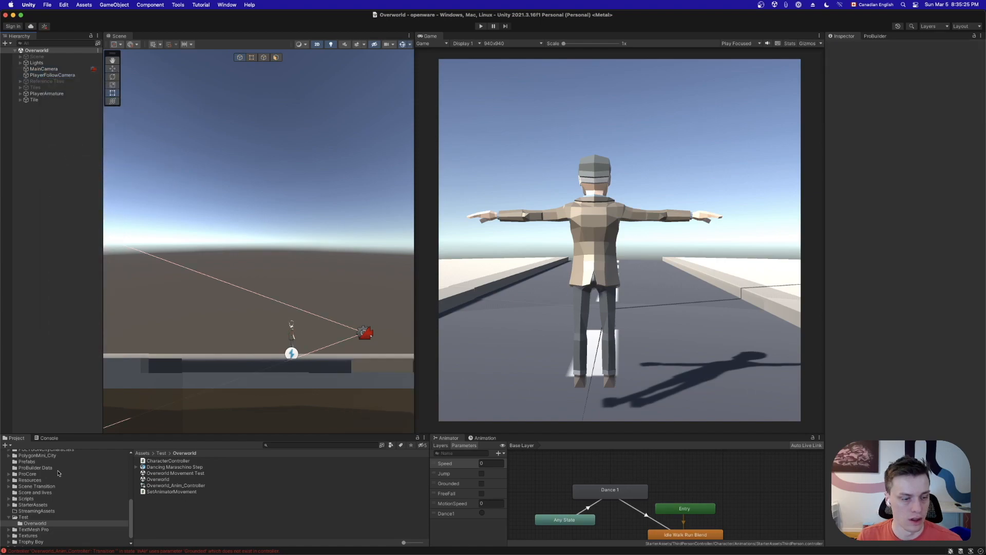
Clear the console messages, check the SceneCoordinator script in Rider, and return to Unity
{"action": "scroll", "coordinate": [51, 502], "scroll_direction": "up", "scroll_amount": 10}
{"action": "left_click", "coordinate": [49, 438]}
{"action": "left_click", "coordinate": [13, 444]}
{"action": "left_click", "coordinate": [13, 438]}
{"action": "key", "text": "super+Tab"}
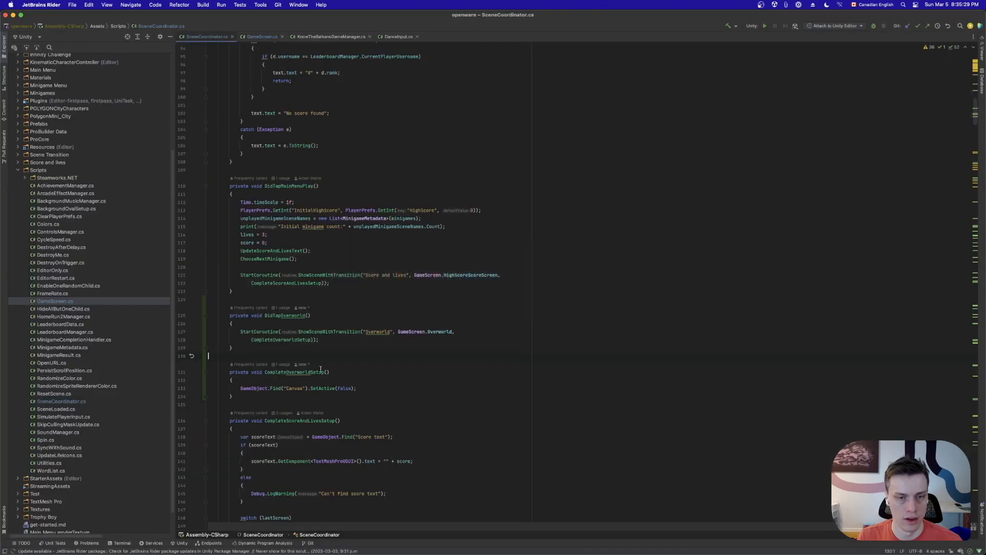
{"action": "key", "text": "super+Tab"}
Open the SceneCoordinator scene from the Assets folder
{"action": "left_click", "coordinate": [22, 463]}
{"action": "scroll", "coordinate": [175, 493], "scroll_direction": "down", "scroll_amount": 5}
{"action": "left_click", "coordinate": [165, 486]}
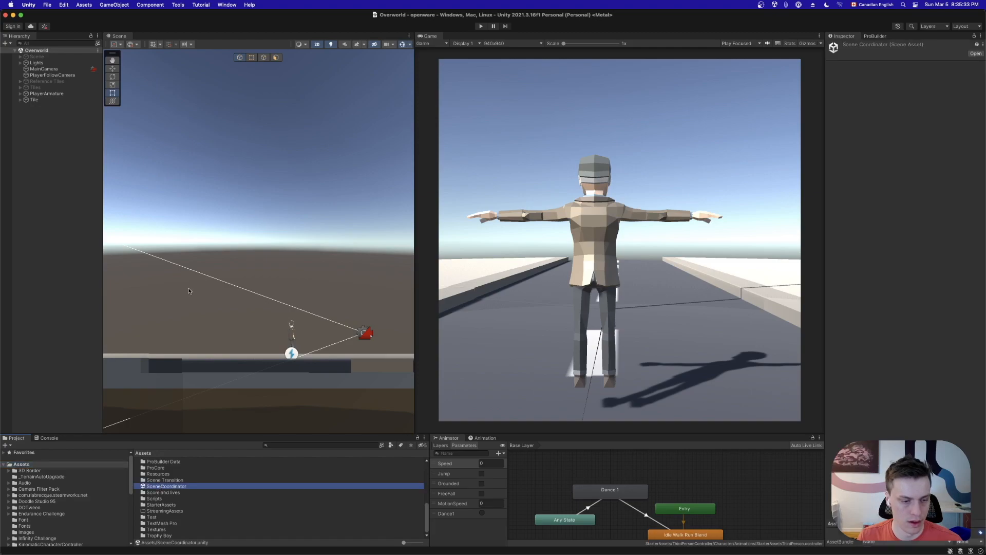
Switch to Rider and add print("CompleteOverworldSetup"); as the first line of the CompleteOverworldSetup method, followed by a new line
{"action": "key", "text": "super+Tab"}
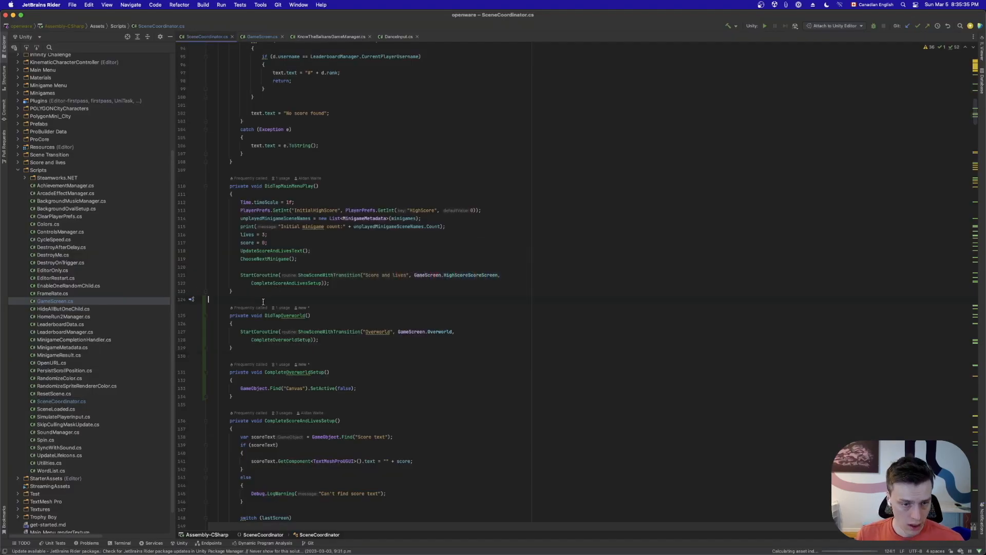
{"action": "scroll", "coordinate": [282, 342], "scroll_direction": "down", "scroll_amount": 1}
{"action": "left_click", "coordinate": [275, 367]}
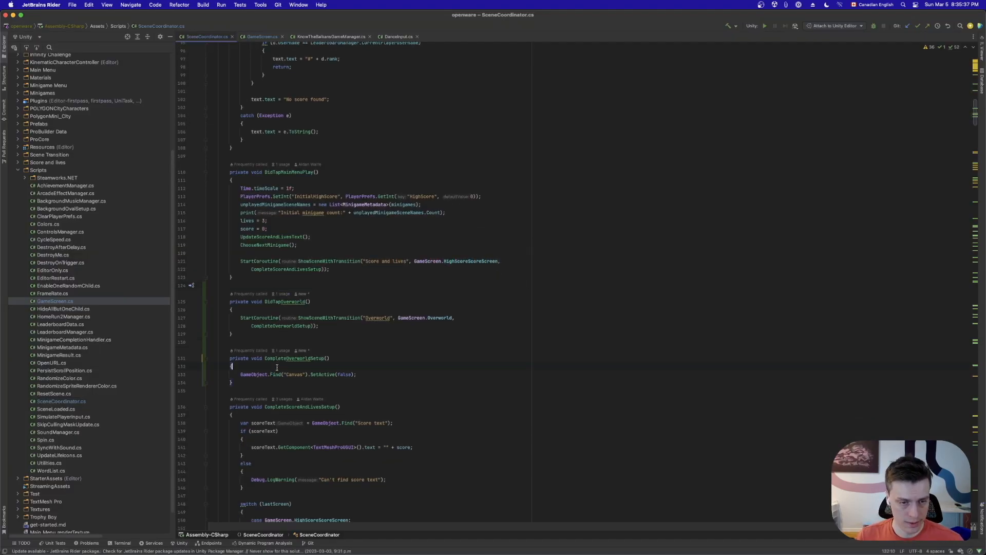
{"action": "key", "text": "Return"}
{"action": "type", "text": "p"}
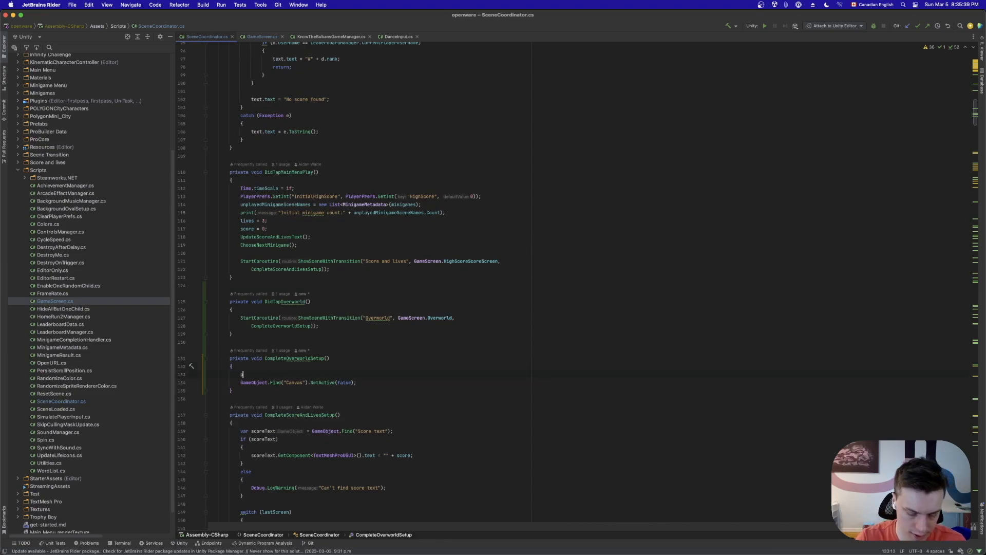
{"action": "type", "text": "rint();"}
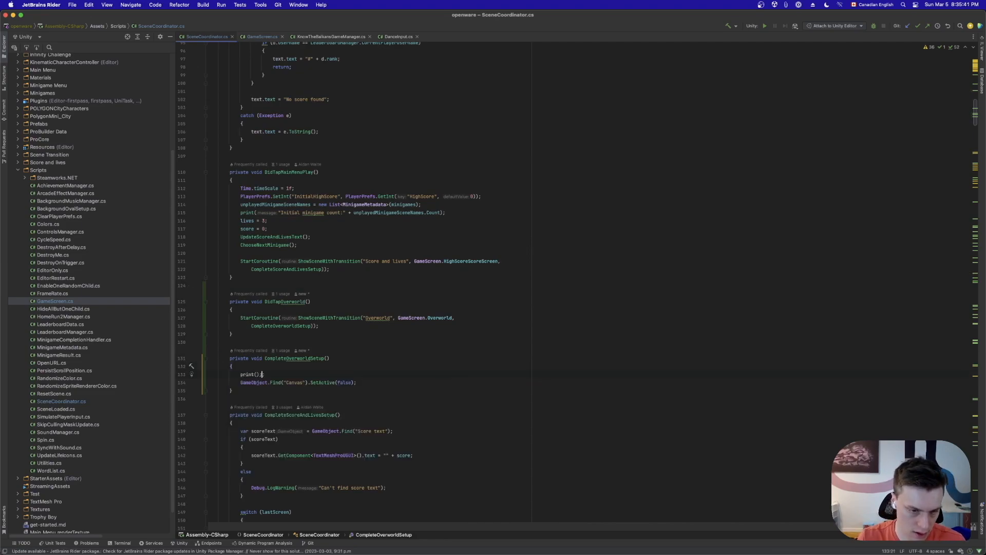
{"action": "left_click", "coordinate": [256, 374]}
{"action": "type", "text": "CompleteOverworldSetup"}
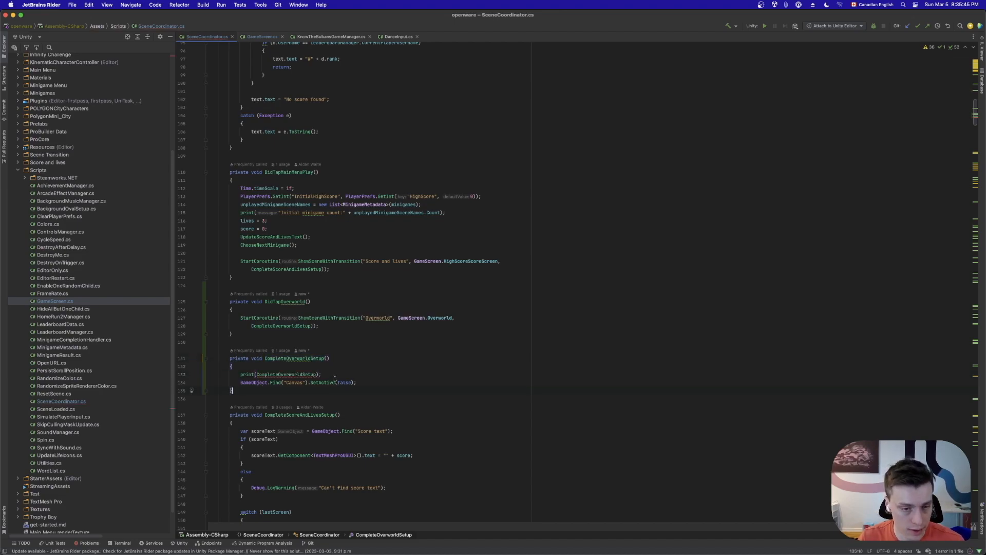
{"action": "type", "text": "\""}
{"action": "key", "text": "alt+Right"}
{"action": "type", "text": "\""}
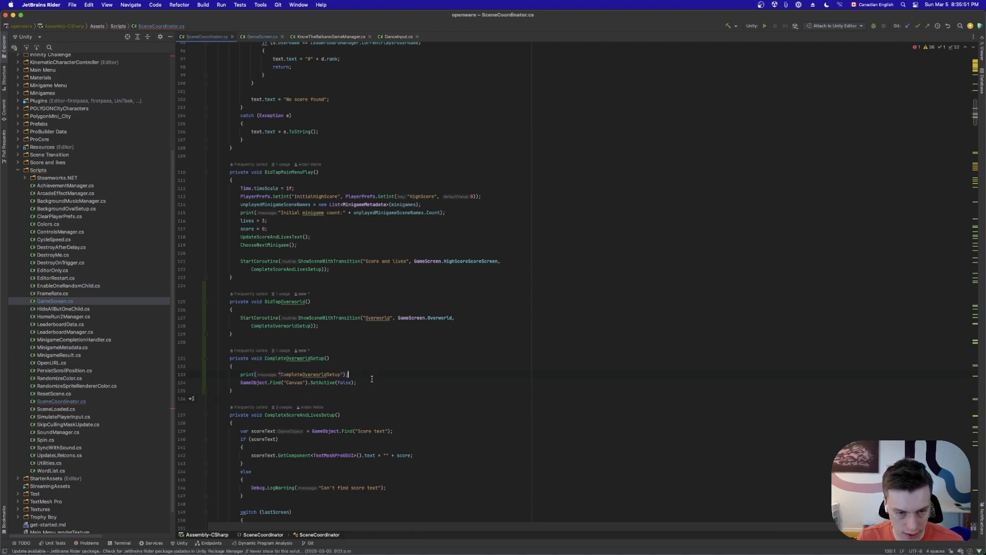
{"action": "key", "text": "shift+Return"}
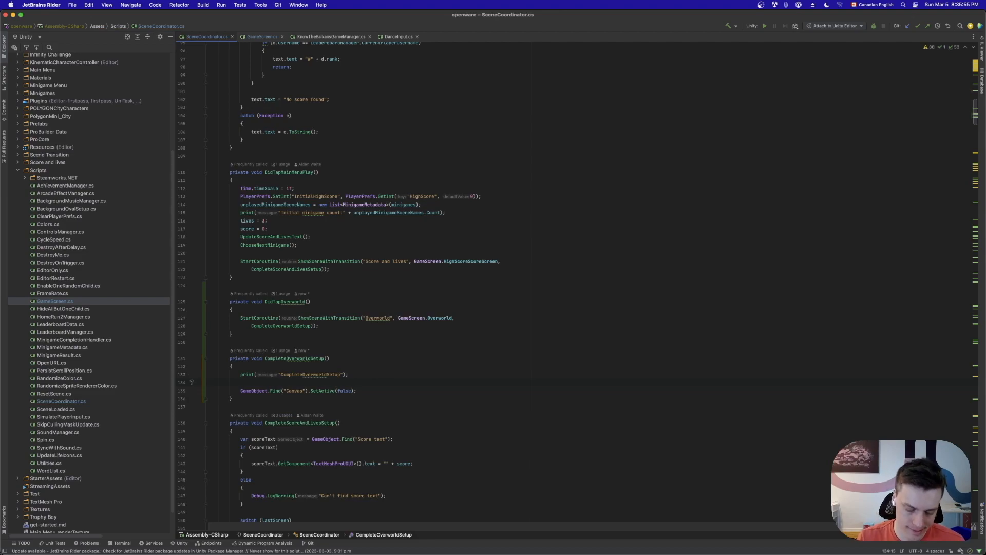
Run the code cleanup on SceneCoordinator.cs and switch to Unity
{"action": "key", "text": "super+Tab"}
{"action": "key", "text": "super+alt+l"}
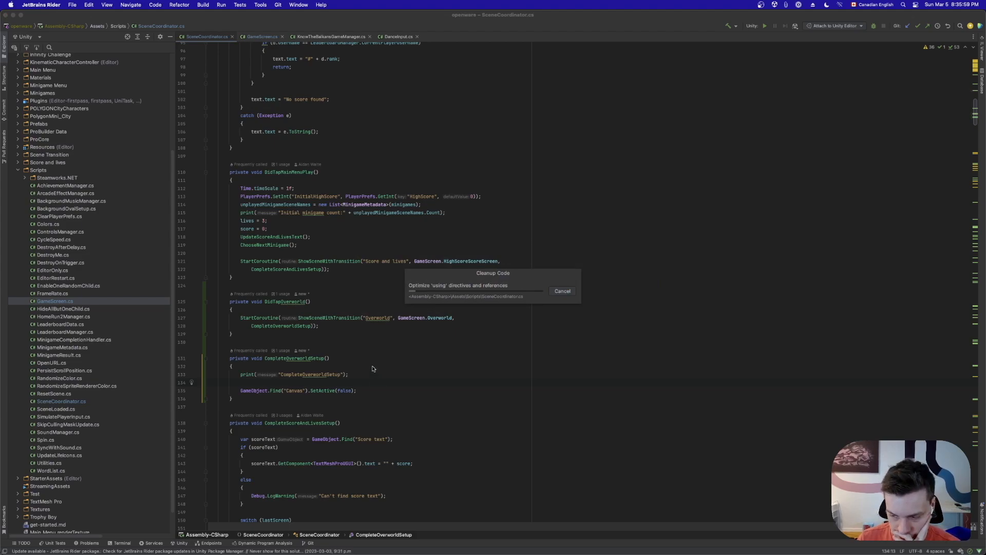
{"action": "key", "text": "super+Tab"}
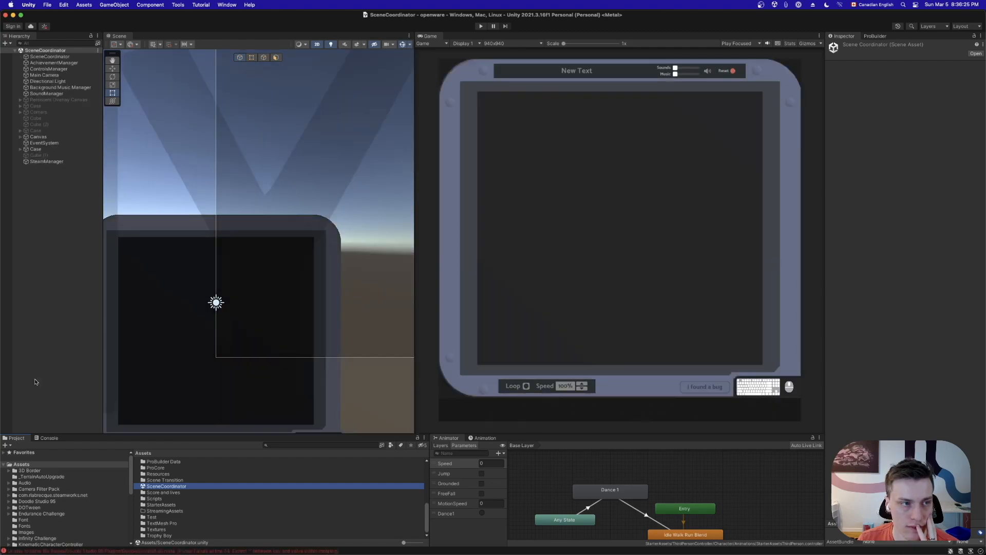
Create a new tag named SceneCoordinatorCanvas, starting from the Canvas object's tag options
{"action": "left_click", "coordinate": [65, 136]}
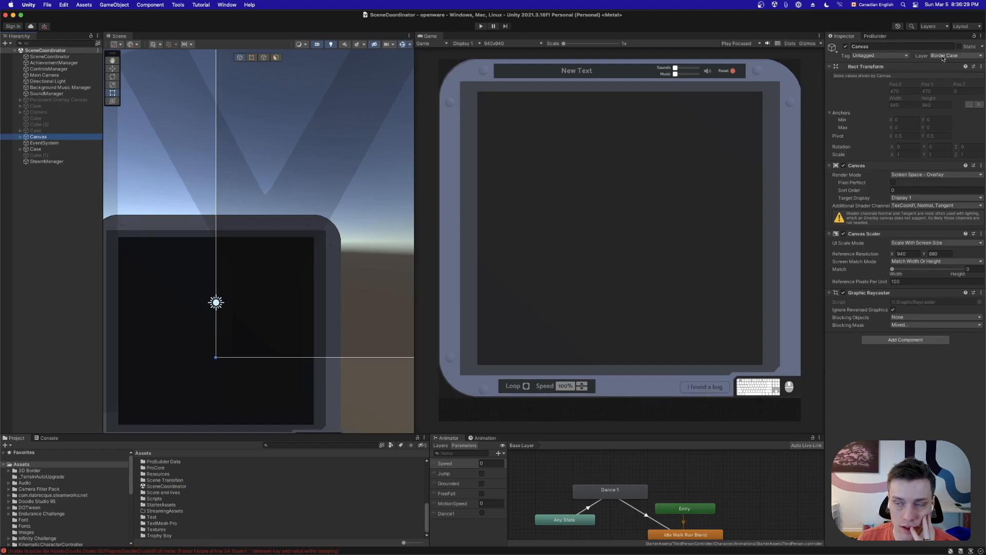
{"action": "left_click", "coordinate": [887, 55]}
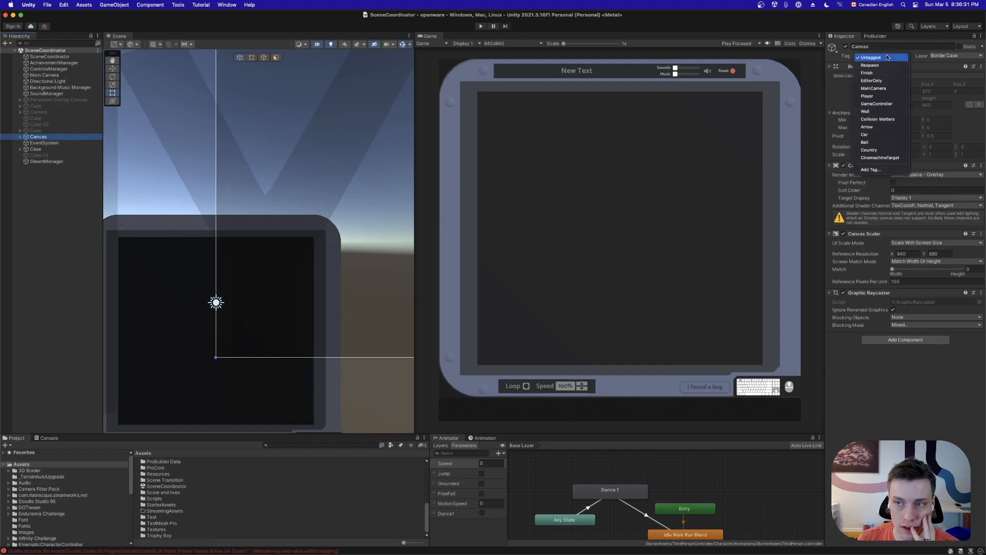
{"action": "left_click", "coordinate": [877, 171]}
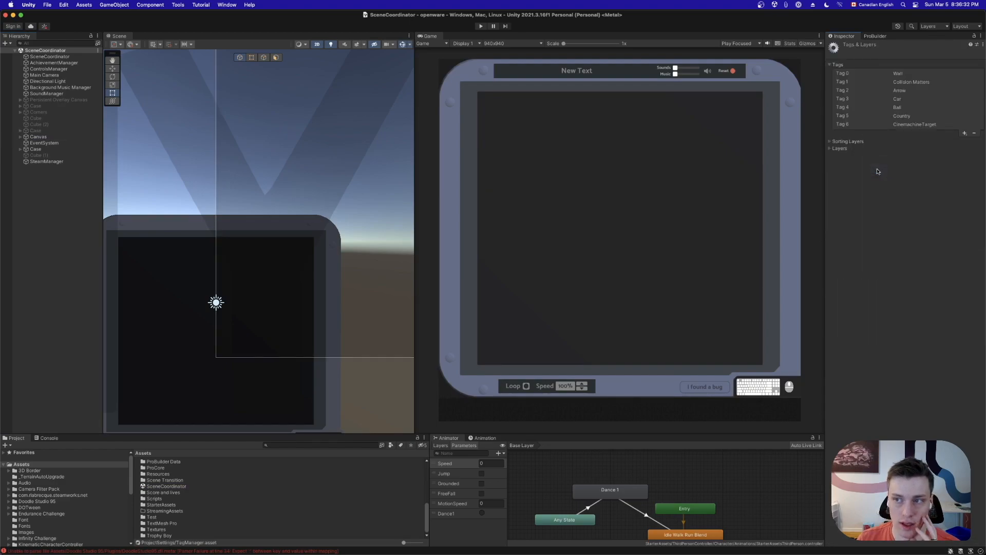
{"action": "left_click", "coordinate": [964, 134]}
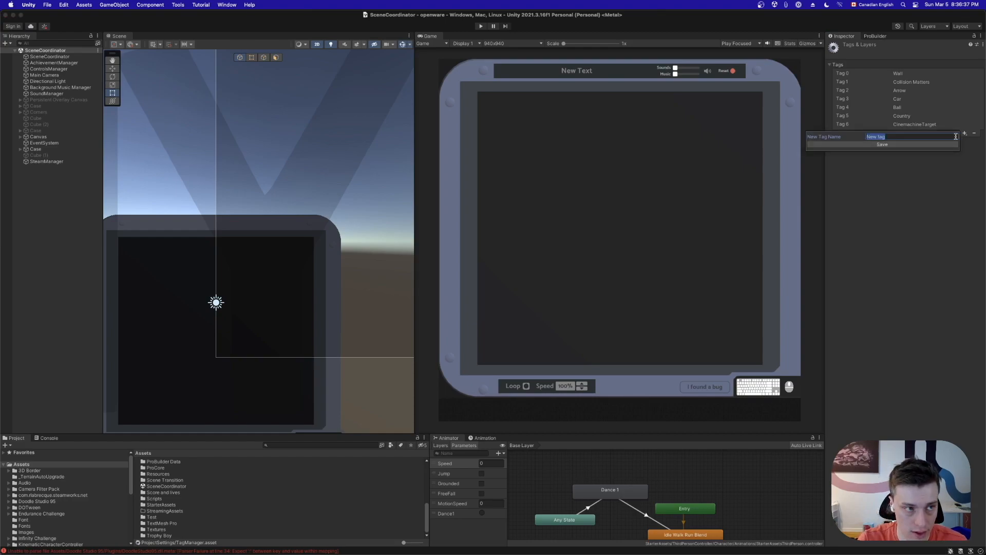
{"action": "type", "text": "Sce"}
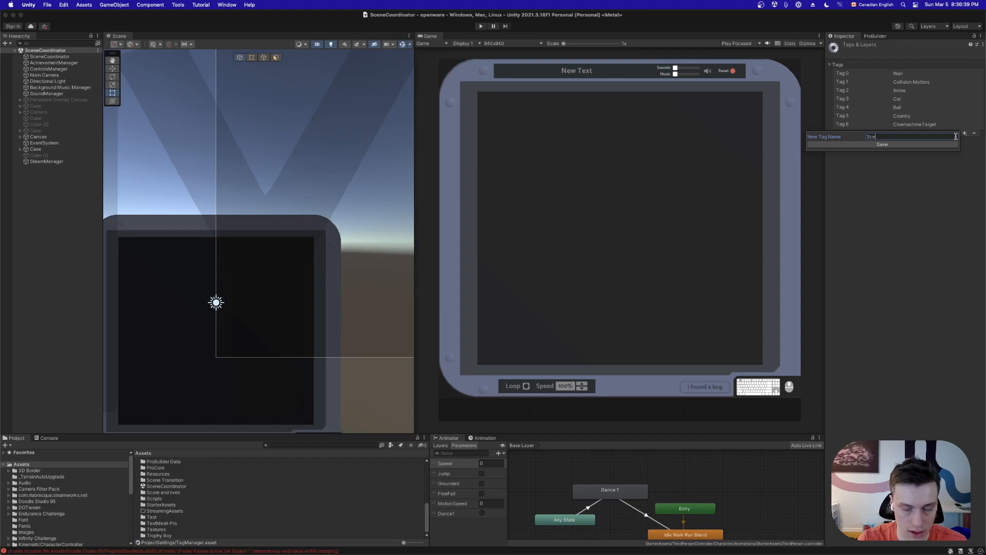
{"action": "type", "text": "neCoordinatorCanvas"}
{"action": "key", "text": "Return"}
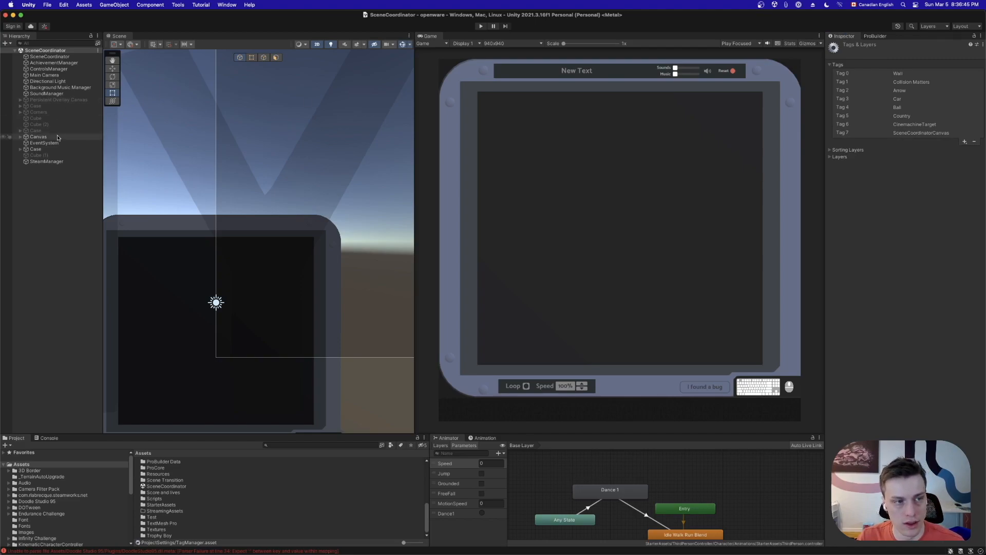
Assign the SceneCoordinatorCanvas tag to the Canvas object and save the SceneCoordinator scene
{"action": "left_click", "coordinate": [51, 201]}
{"action": "key", "text": "super+Tab"}
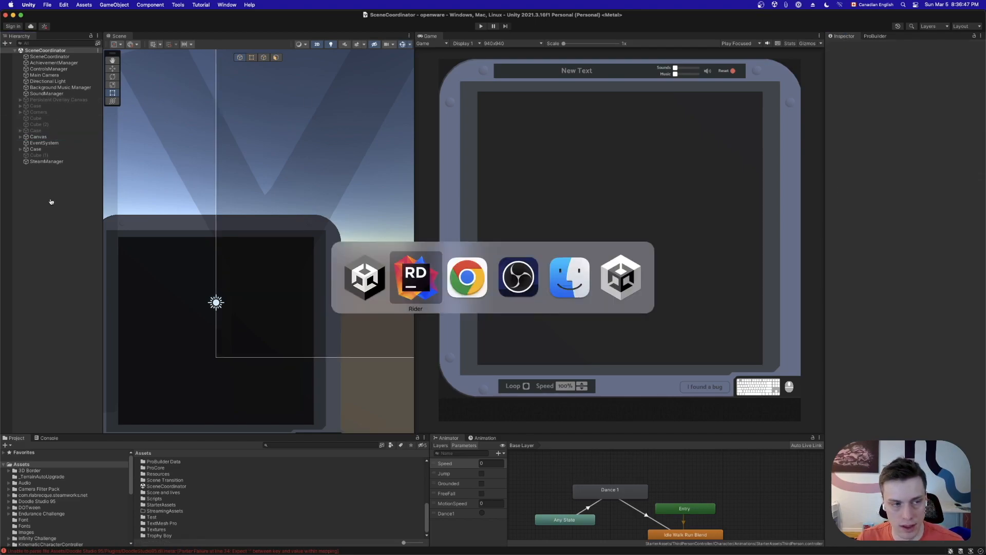
{"action": "key", "text": "Escape"}
{"action": "left_click", "coordinate": [38, 136]}
{"action": "left_click", "coordinate": [878, 57]}
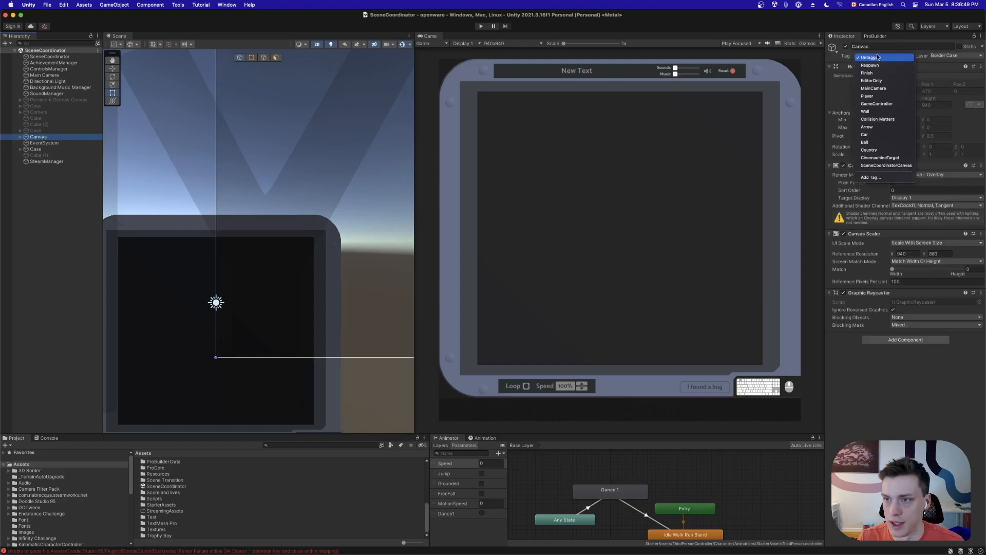
{"action": "left_click", "coordinate": [886, 165]}
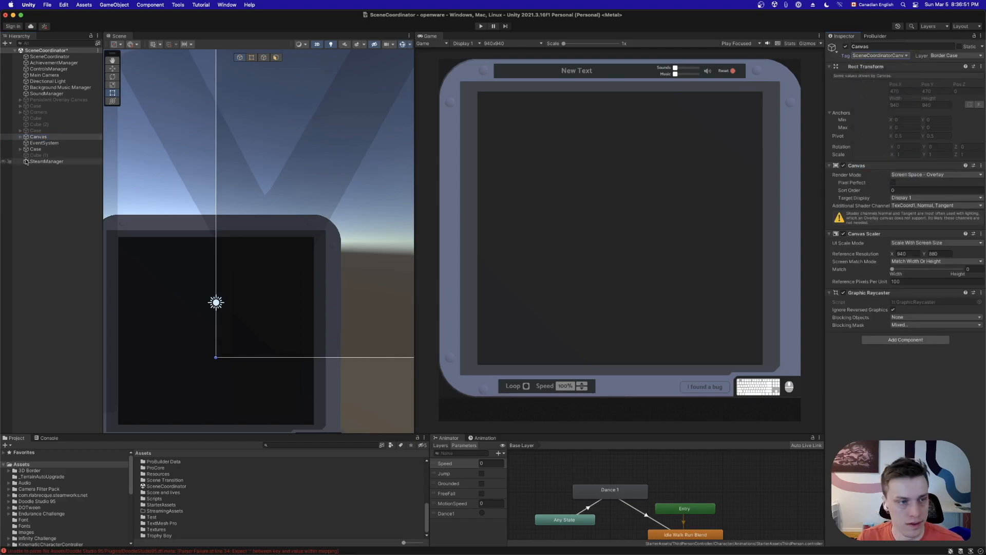
{"action": "left_click", "coordinate": [38, 136]}
{"action": "key", "text": "super+s"}
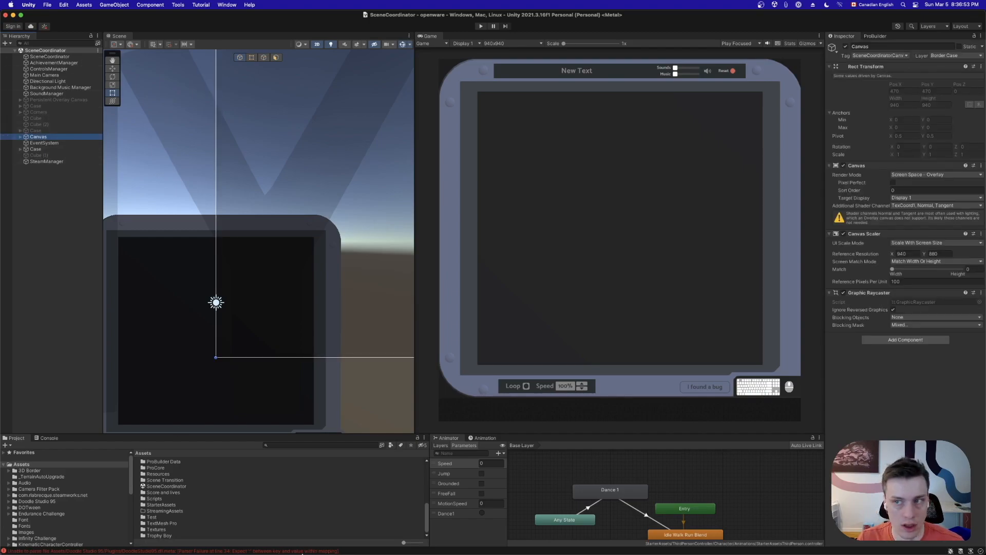
Switch to Rider and declare GameObject g in CompleteOverworldSetup below the print line, assigning it GameObject.FindGameObjectWithTag
{"action": "left_click", "coordinate": [527, 540]}
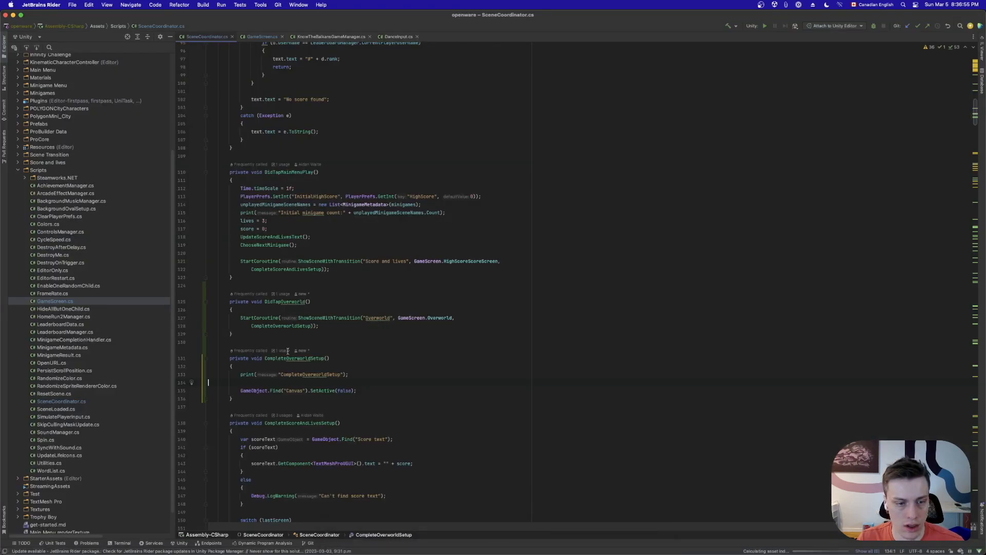
{"action": "key", "text": "Tab"}
{"action": "key", "text": "Tab"}
{"action": "type", "text": "Game"}
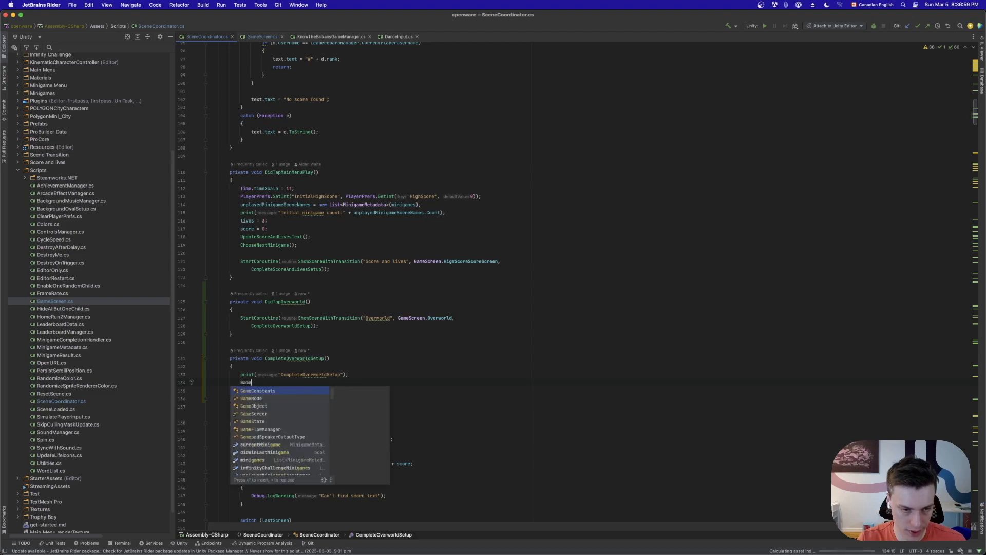
{"action": "type", "text": "Objec"}
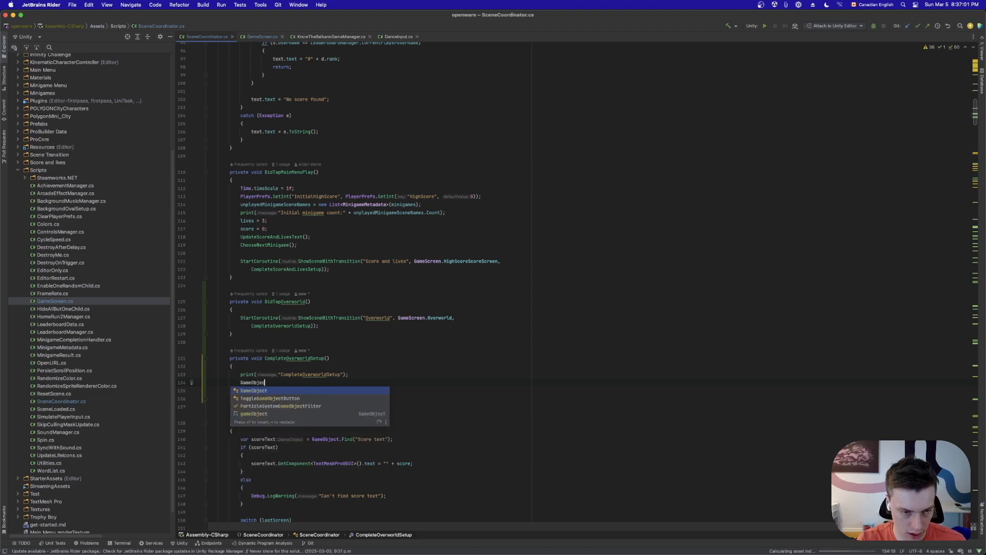
{"action": "type", "text": "t g "}
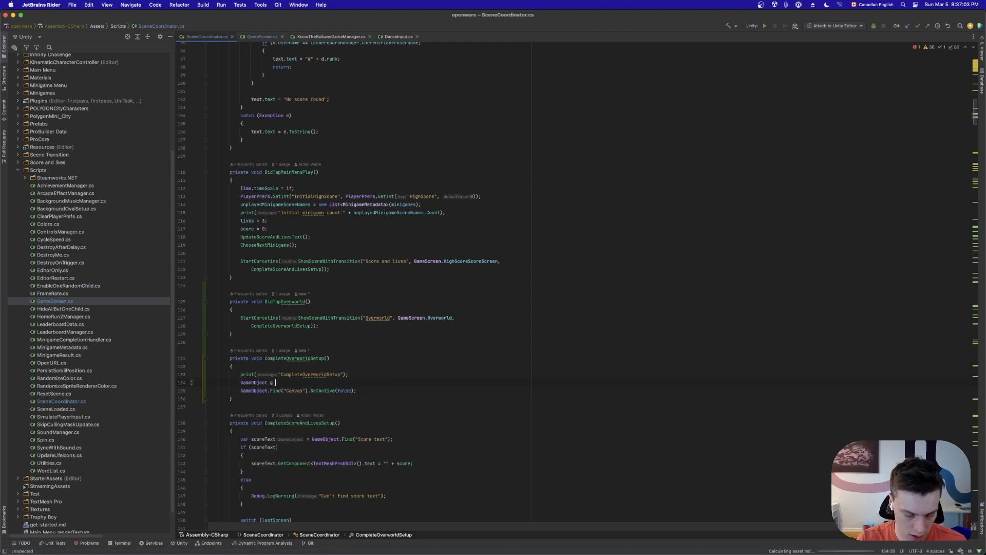
{"action": "type", "text": "= "}
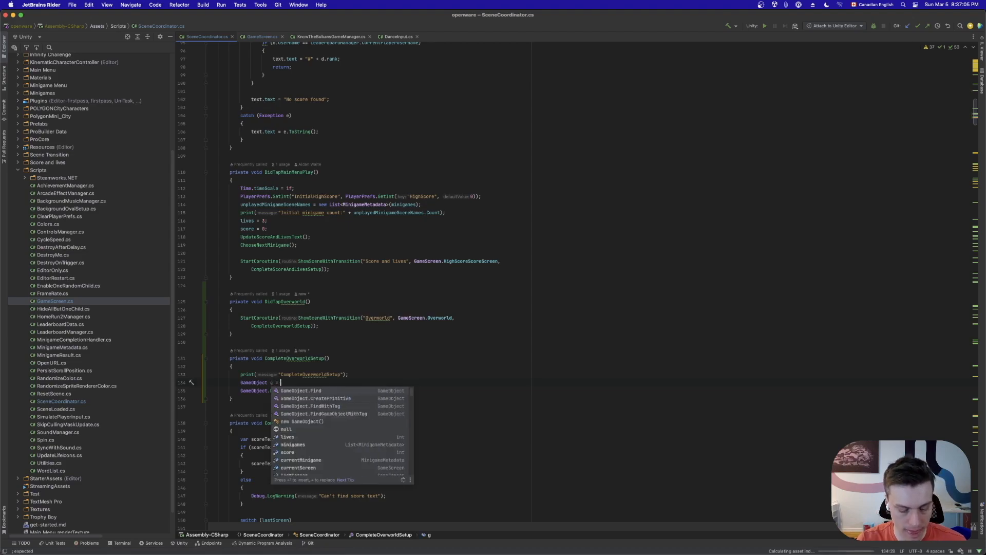
{"action": "type", "text": "Find"}
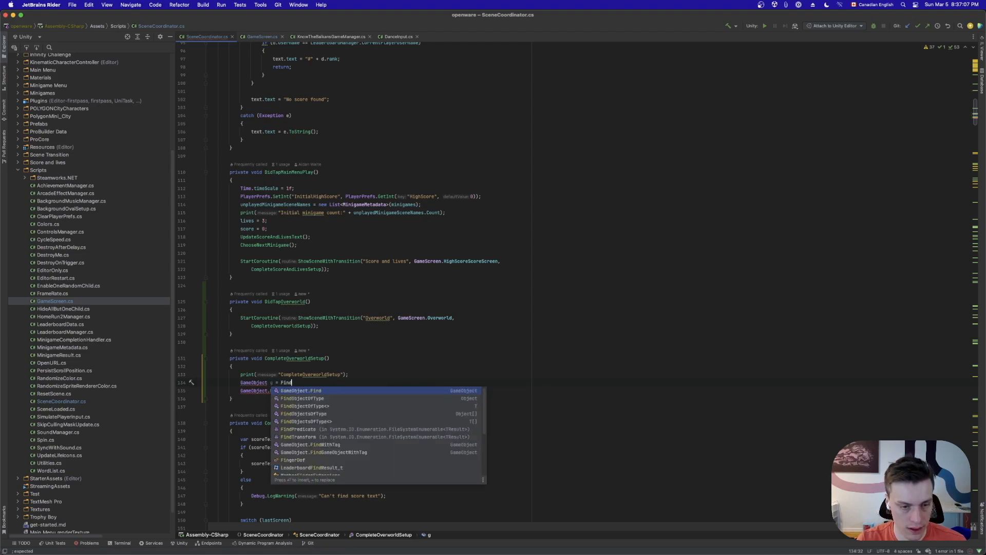
{"action": "type", "text": "Tag"}
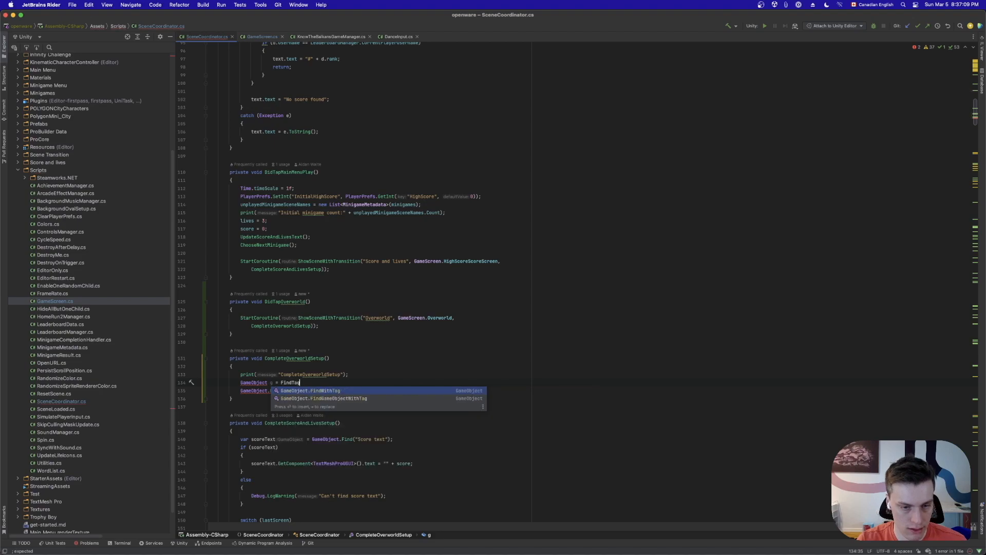
{"action": "key", "text": "Down"}
{"action": "key", "text": "Return"}
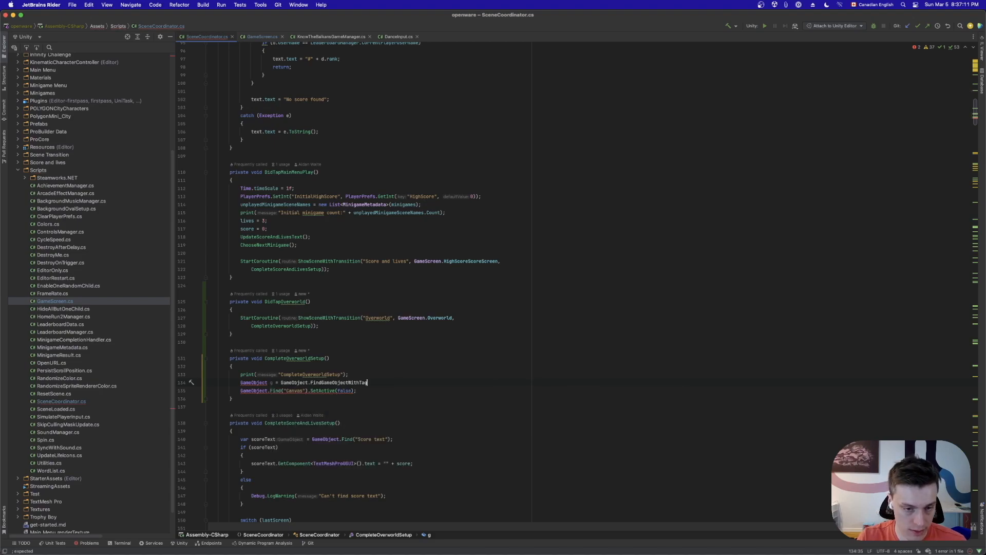
Complete the FindGameObjectWithTag call with the tag string "SceneCoordinatorCanvas"
{"action": "type", "text": "\""}
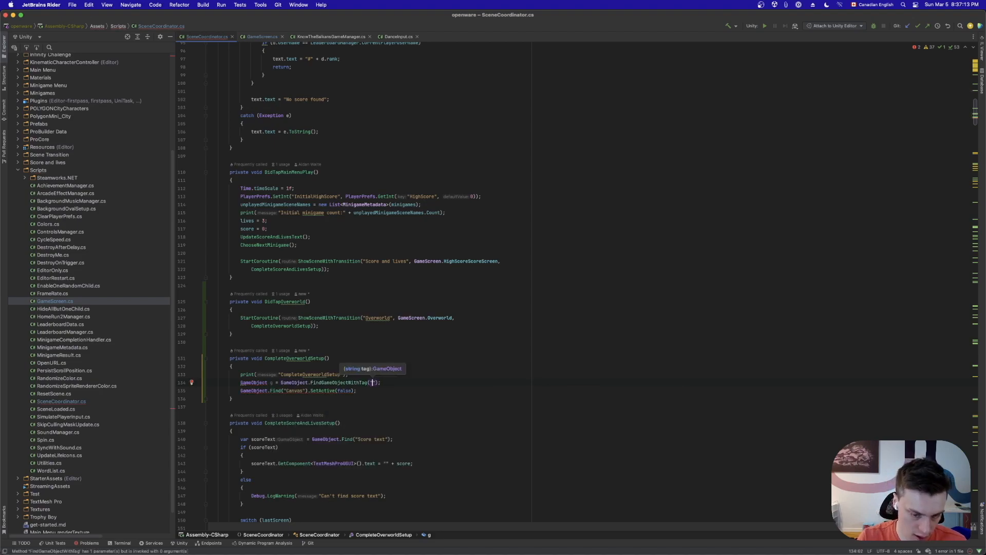
{"action": "type", "text": "f"}
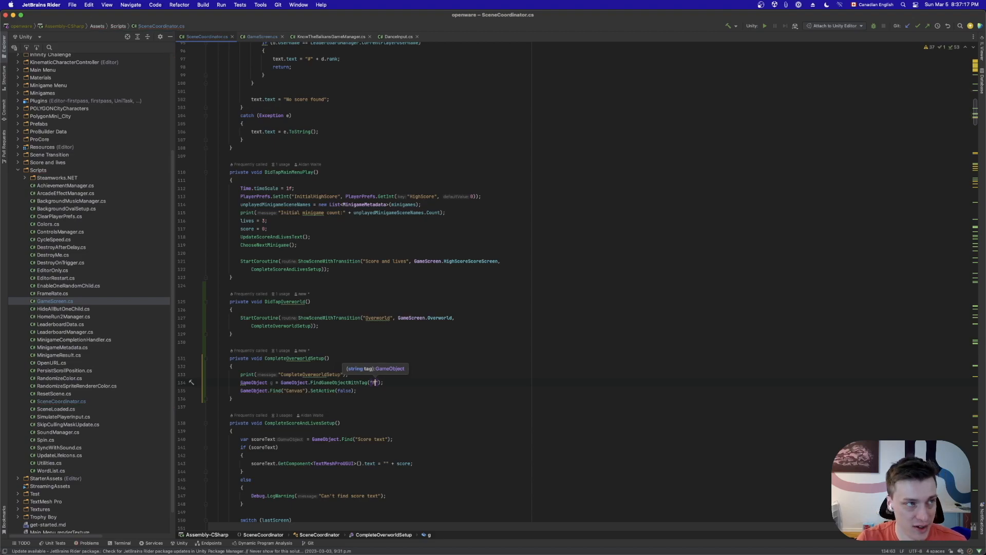
{"action": "key", "text": "BackSpace"}
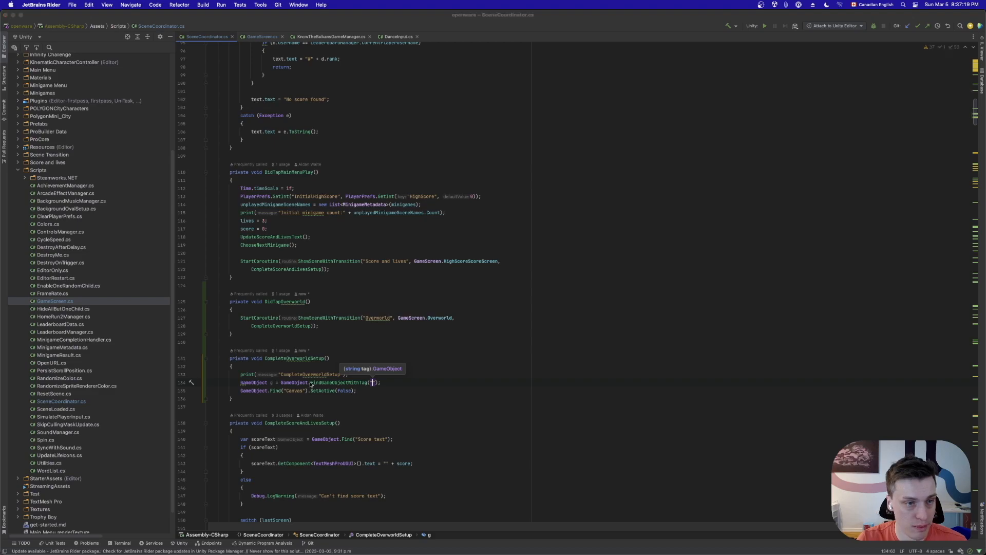
{"action": "key", "text": "super+Tab"}
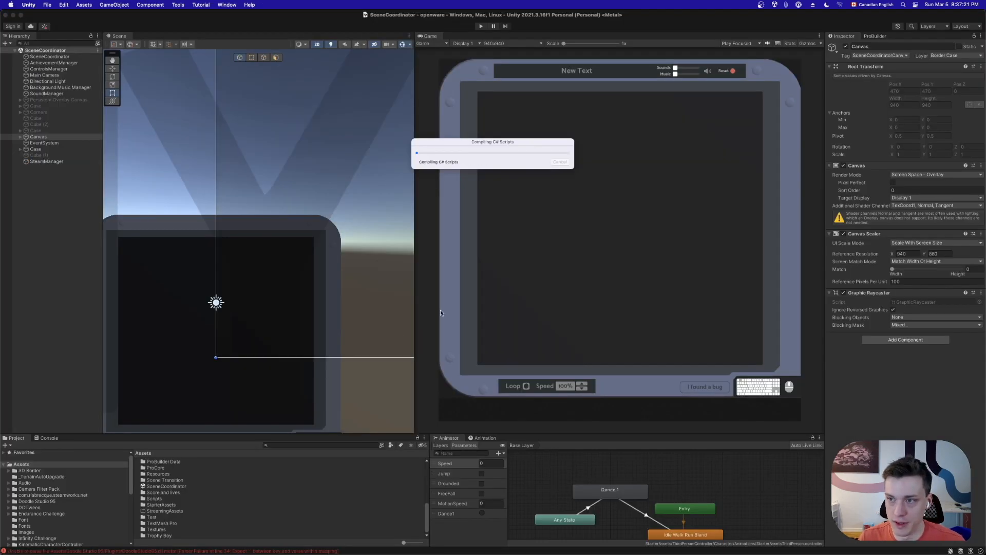
{"action": "key", "text": "super+Tab"}
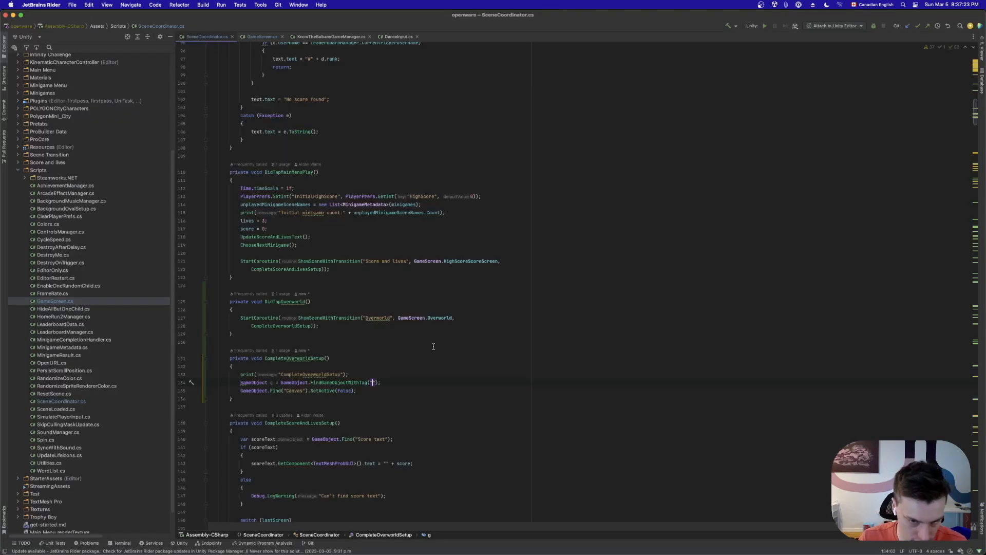
{"action": "type", "text": "SceneCoordinatorCanvas"}
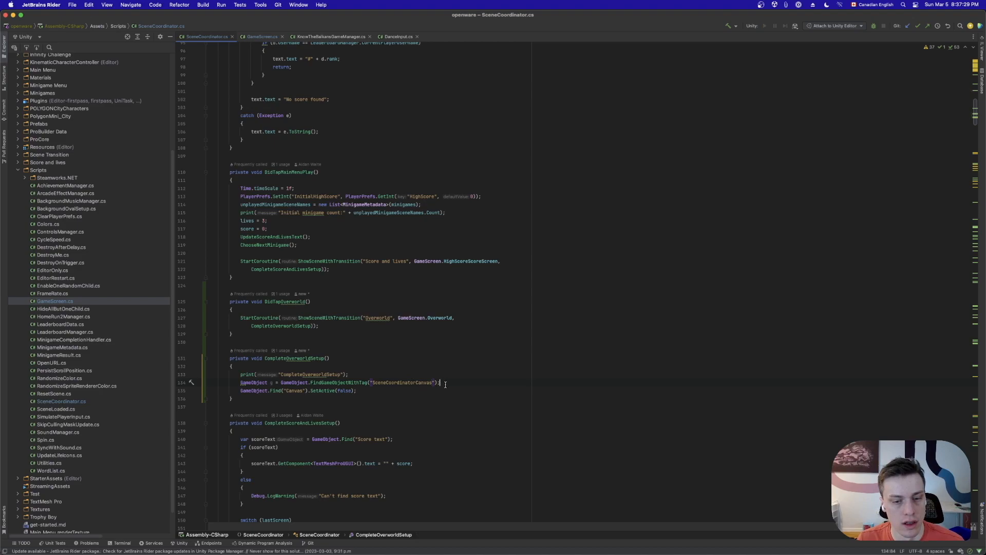
Make the SetActive(false) call use g, and move the CompleteOverworldSetup print line to the method's end, adding ": " + g to its message
{"action": "left_click_drag", "start_coordinate": [239, 390], "coordinate": [297, 391]}
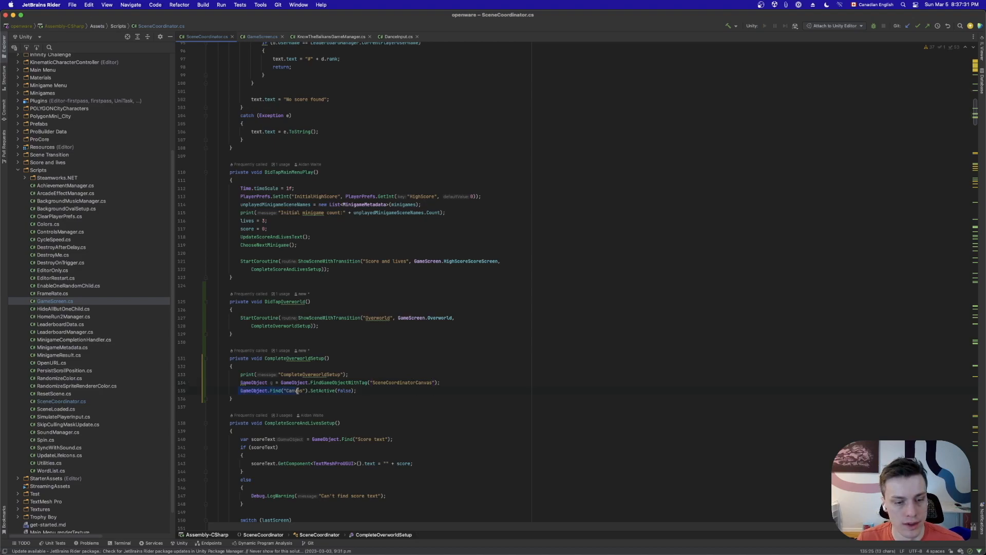
{"action": "type", "text": "g"}
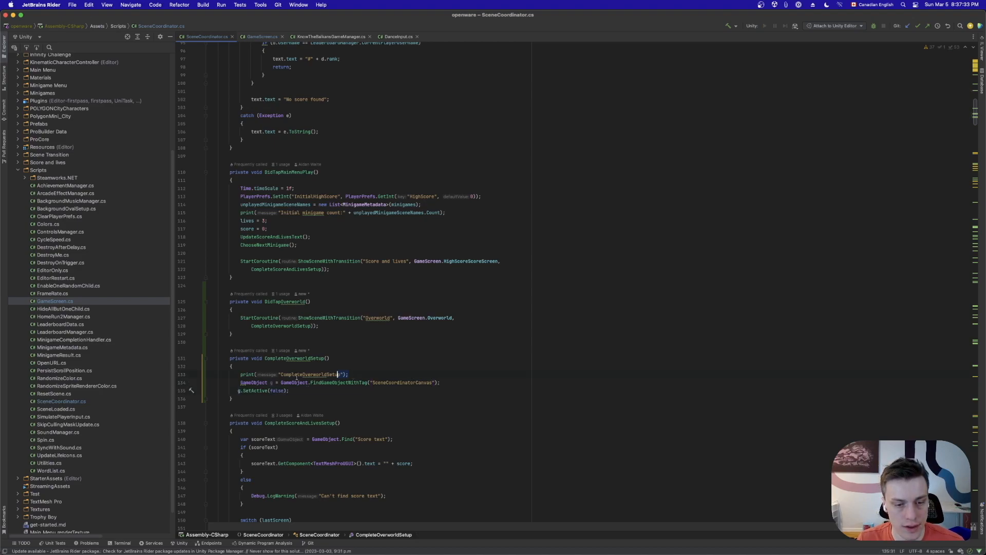
{"action": "left_click_drag", "start_coordinate": [246, 376], "coordinate": [240, 375]}
{"action": "key", "text": "ctrl+c"}
{"action": "key", "text": "BackSpace"}
{"action": "key", "text": "Return"}
{"action": "key", "text": "ctrl+v"}
{"action": "type", "text": ": \" + g"}
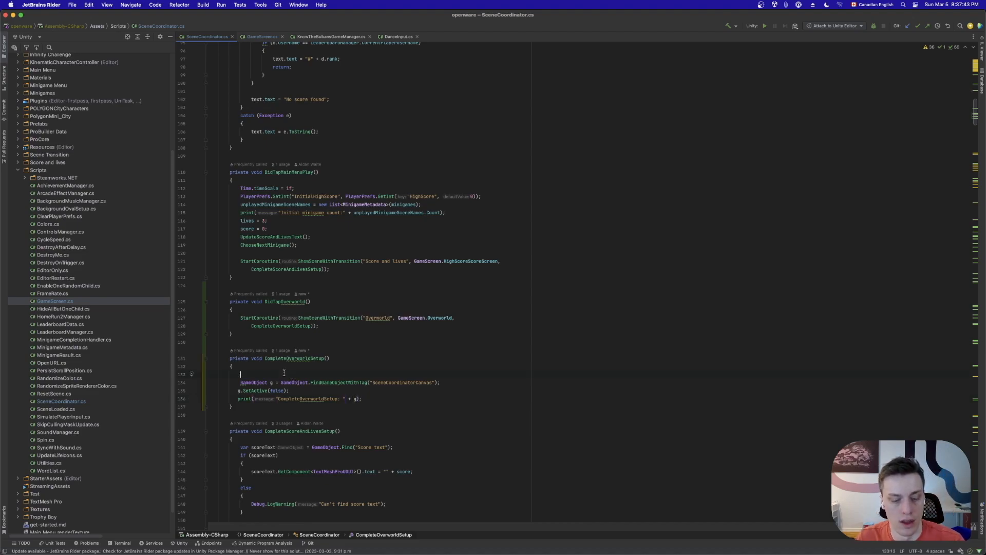
Add a print("ee"); line at the start of CompleteOverworldSetup and reformat the code
{"action": "type", "text": "print"}
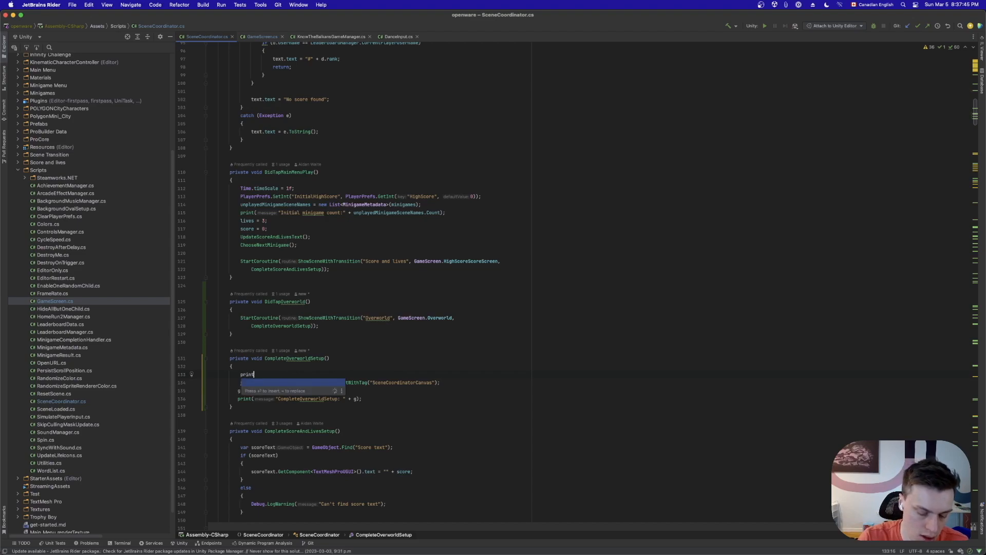
{"action": "type", "text": "(\"ee\");"}
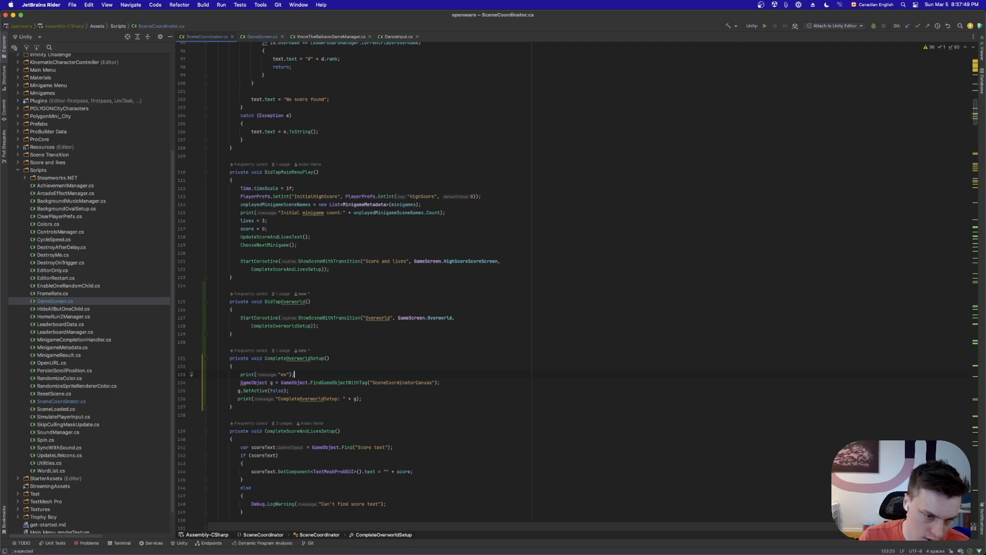
{"action": "left_click", "coordinate": [269, 417]}
{"action": "key", "text": "super+alt+l"}
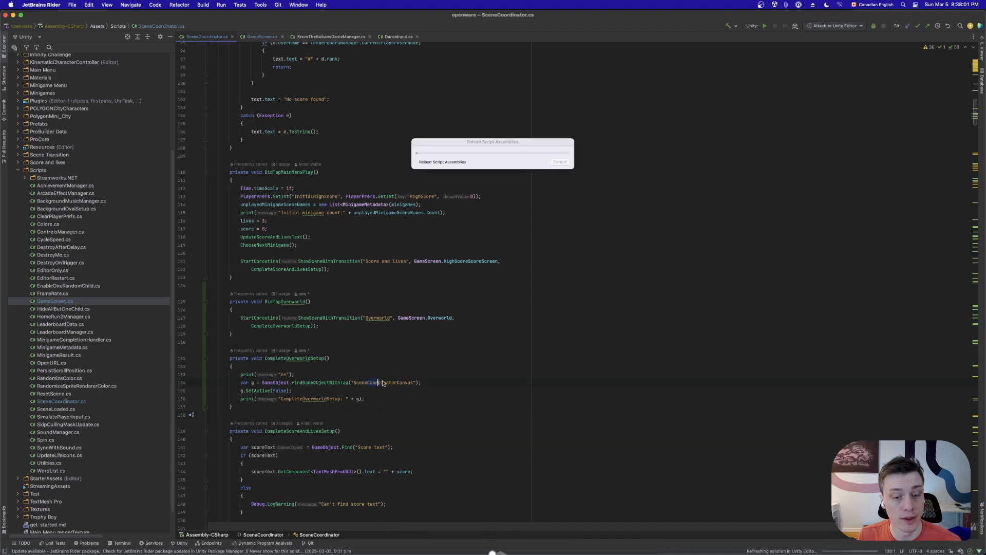
{"action": "left_click_drag", "start_coordinate": [246, 391], "coordinate": [357, 399]}
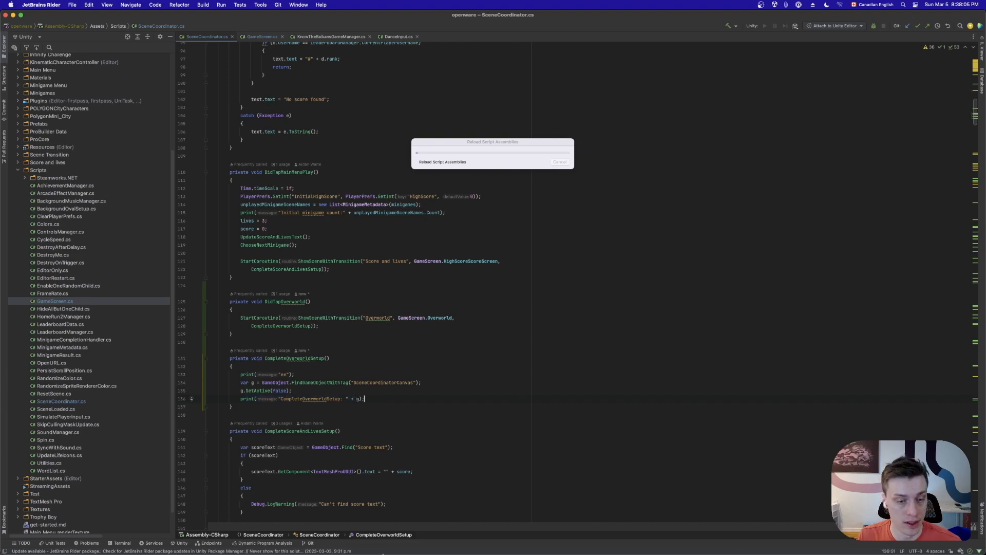
Switch to Unity, run the game and enter the Overworld from the main menu
{"action": "mouse_move", "coordinate": [373, 553]}
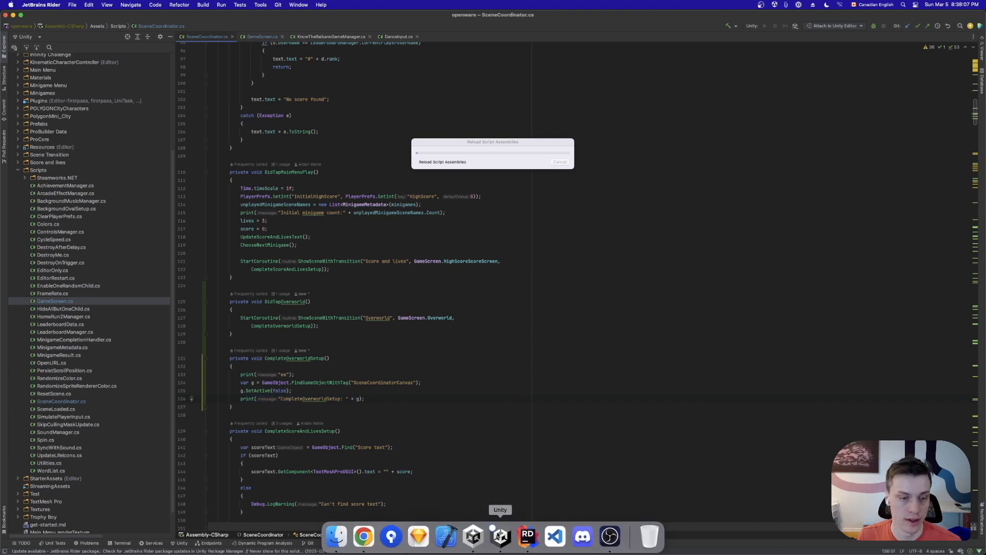
{"action": "left_click", "coordinate": [499, 536]}
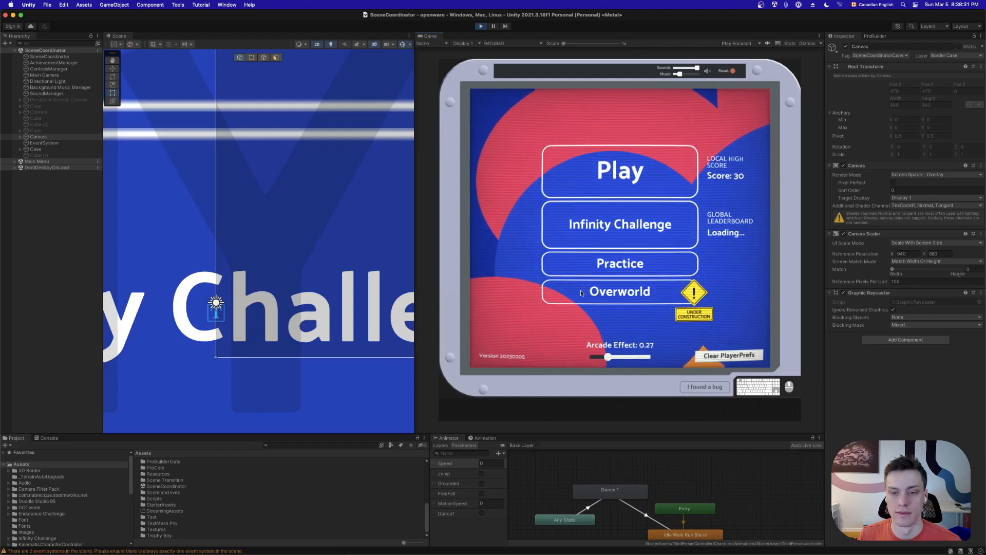
{"action": "left_click", "coordinate": [581, 293]}
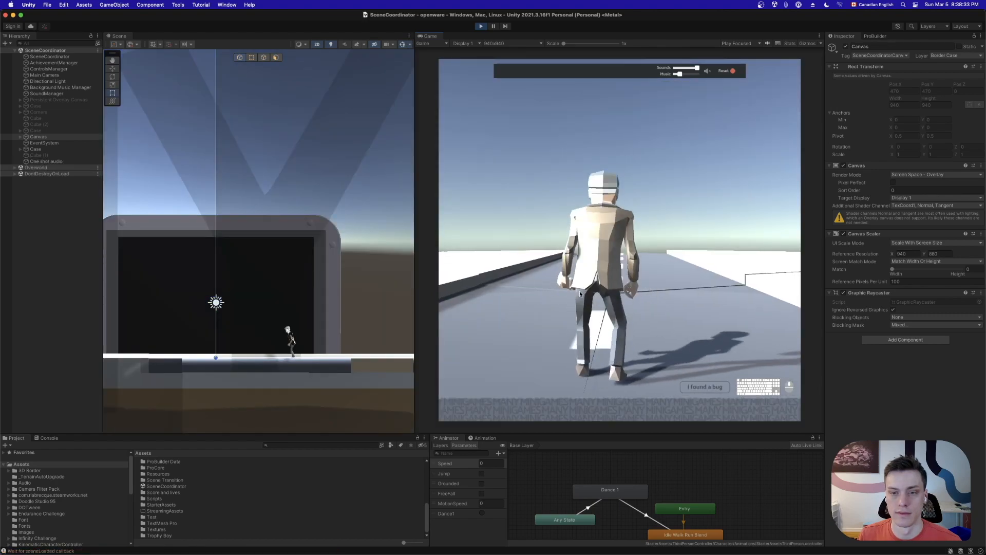
Examine the console messages logged while loading the Overworld, then stop the game and clear the console
{"action": "left_click", "coordinate": [47, 437]}
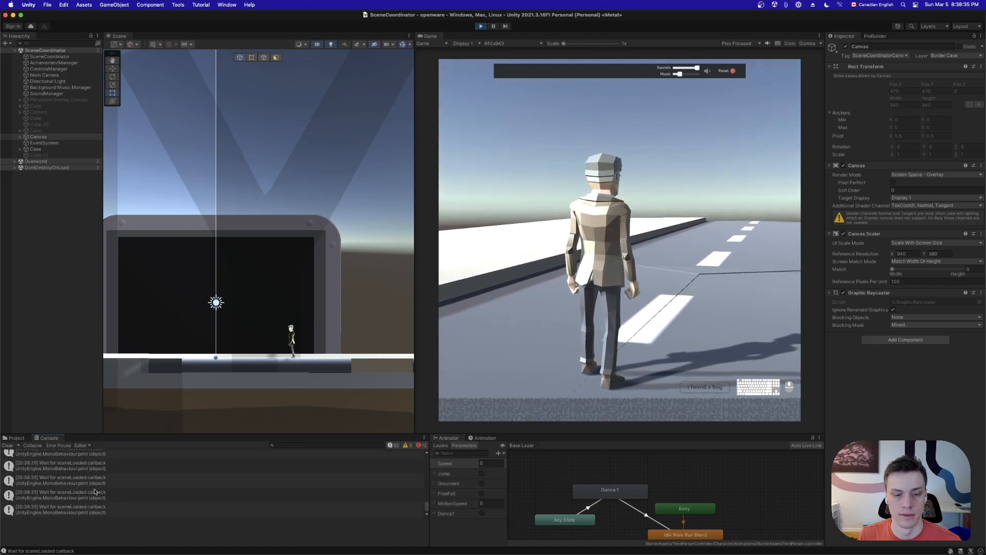
{"action": "scroll", "coordinate": [128, 488], "scroll_direction": "up", "scroll_amount": 15}
{"action": "scroll", "coordinate": [128, 490], "scroll_direction": "up", "scroll_amount": 5}
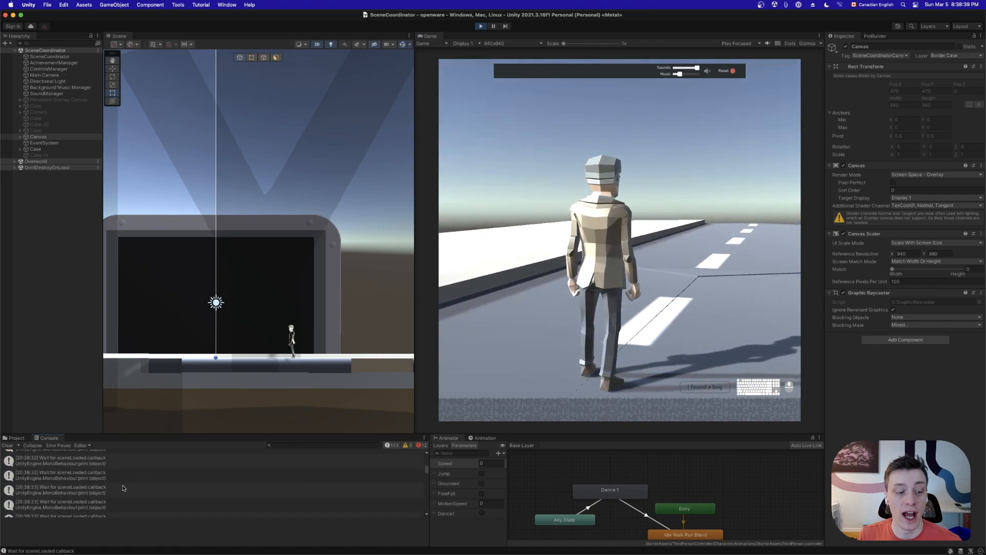
{"action": "left_click", "coordinate": [124, 476]}
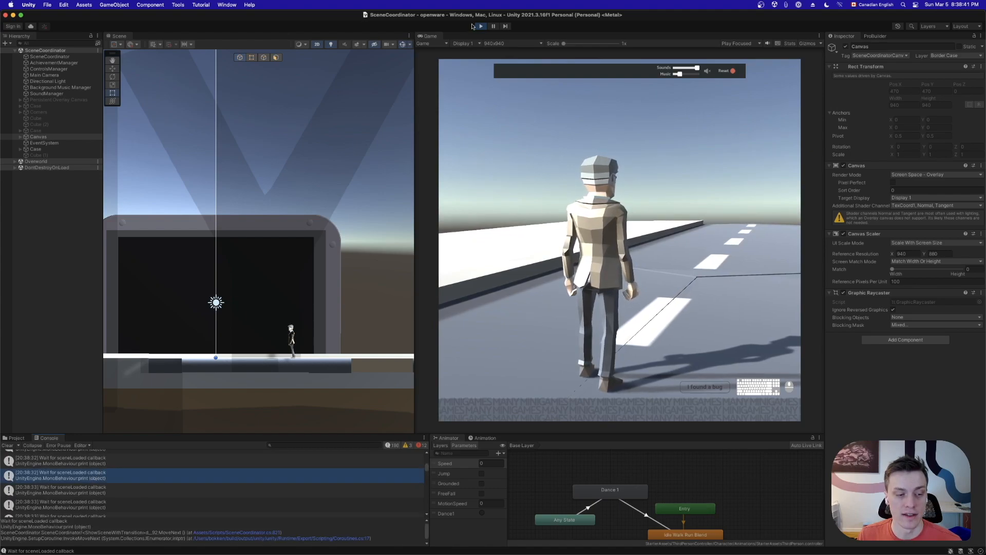
{"action": "left_click", "coordinate": [480, 26]}
{"action": "left_click", "coordinate": [7, 445]}
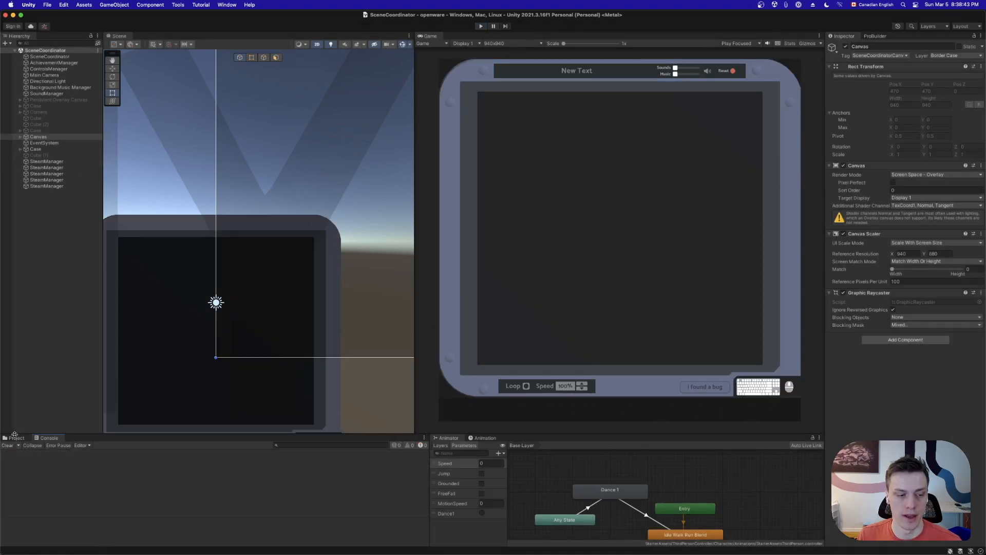
Delete the four duplicate SteamManager objects, keeping the first one, and save the SceneCoordinator scene
{"action": "left_click", "coordinate": [46, 167]}
{"action": "left_click", "coordinate": [52, 186], "text": "shift"}
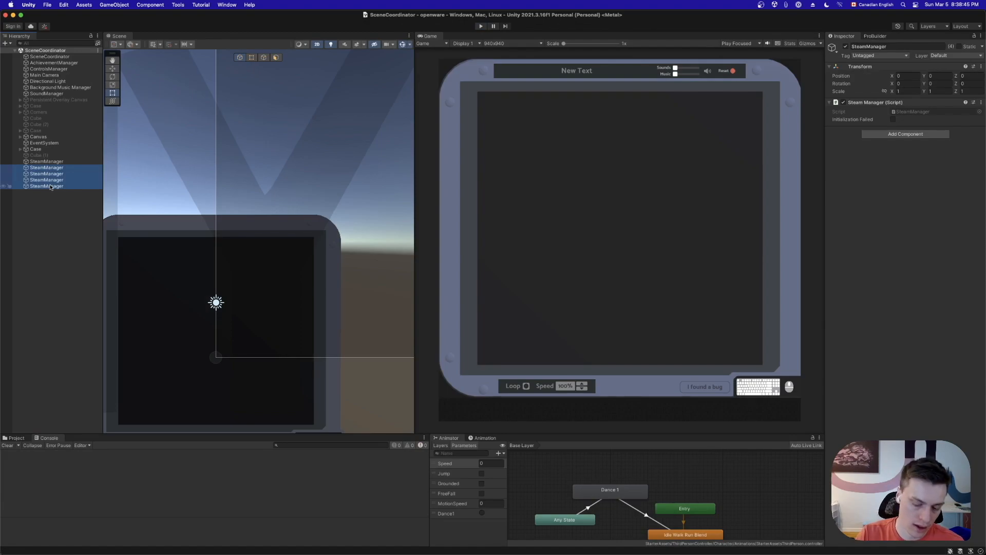
{"action": "key", "text": "super+BackSpace"}
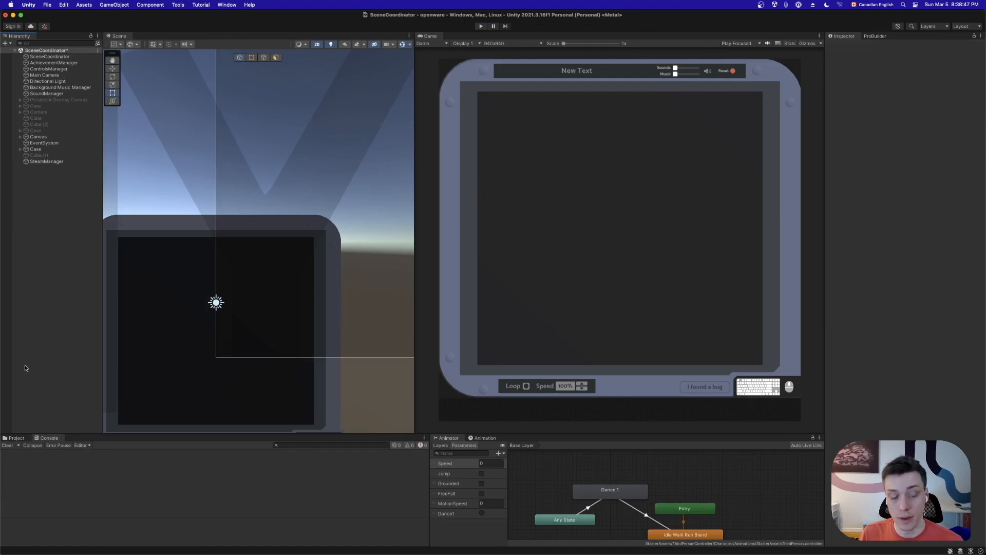
{"action": "key", "text": "super+s"}
Open the Pose Match scene from the Minigames/Pose Match asset folder
{"action": "left_click", "coordinate": [8, 438]}
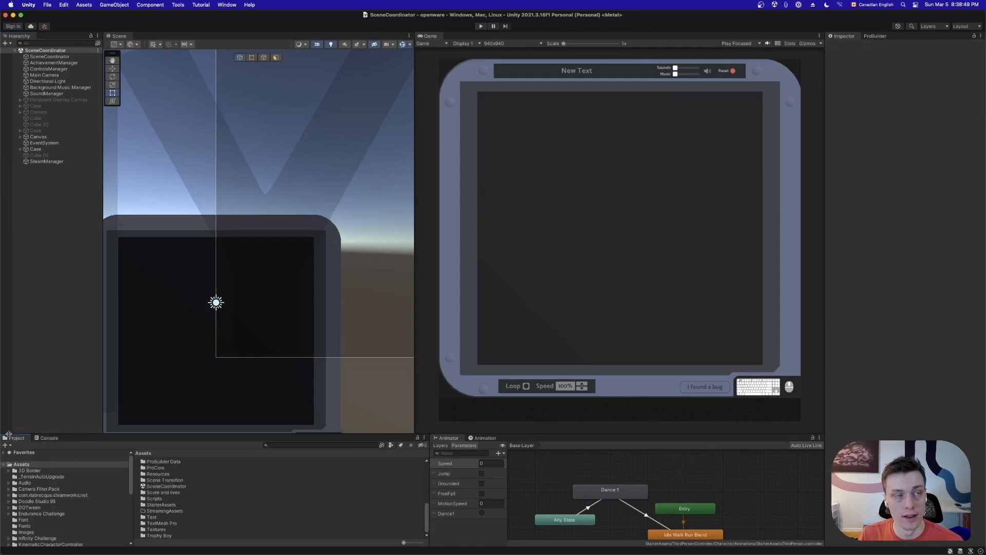
{"action": "scroll", "coordinate": [39, 501], "scroll_direction": "down", "scroll_amount": 3}
{"action": "left_click", "coordinate": [37, 535]}
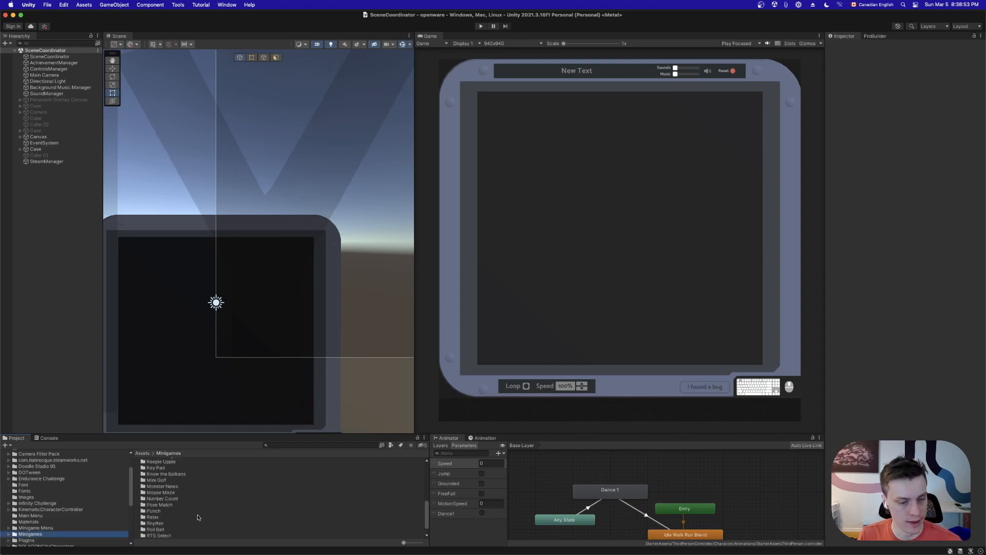
{"action": "double_click", "coordinate": [161, 504]}
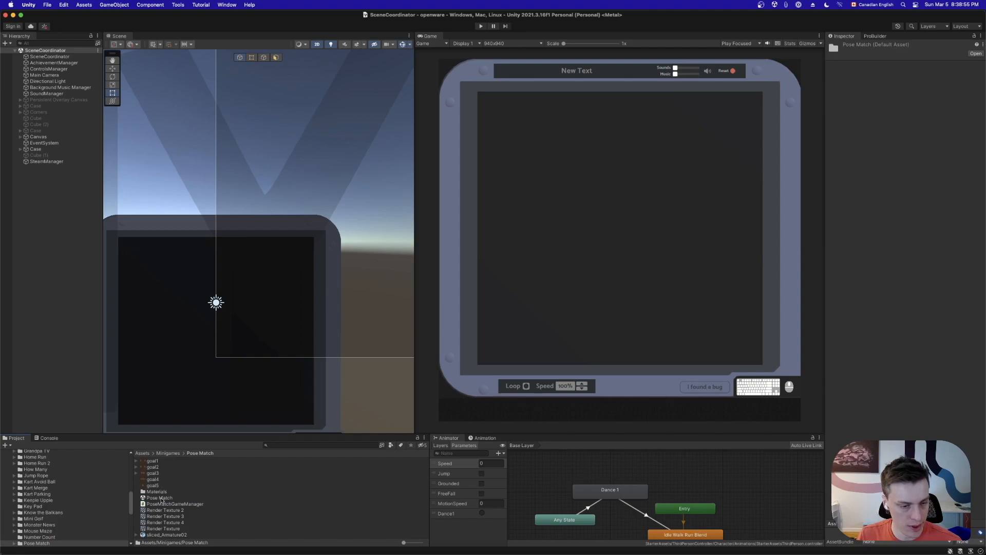
{"action": "double_click", "coordinate": [160, 498]}
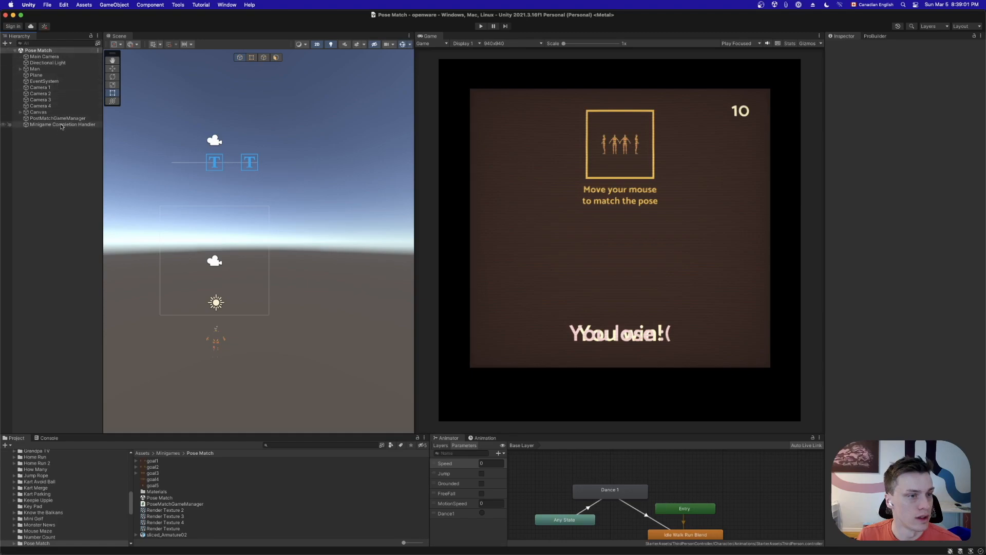
Inspect the Scene Loaded script attached to the Minigame Completion Handler object in Rider, and return to Unity
{"action": "left_click", "coordinate": [61, 125]}
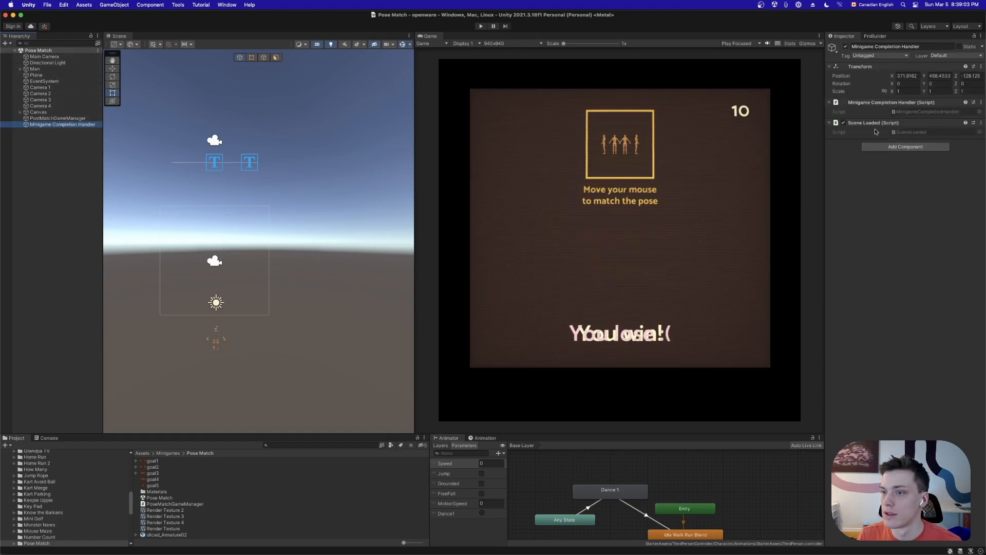
{"action": "double_click", "coordinate": [907, 133]}
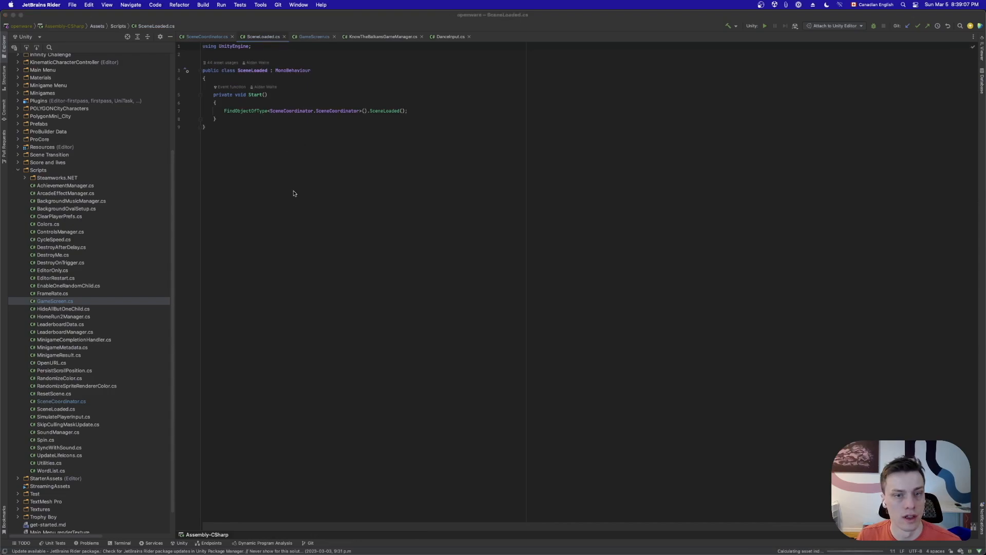
{"action": "key", "text": "super+Tab"}
Open the Overworld scene from the Test/Overworld asset folder
{"action": "scroll", "coordinate": [61, 516], "scroll_direction": "down", "scroll_amount": 3}
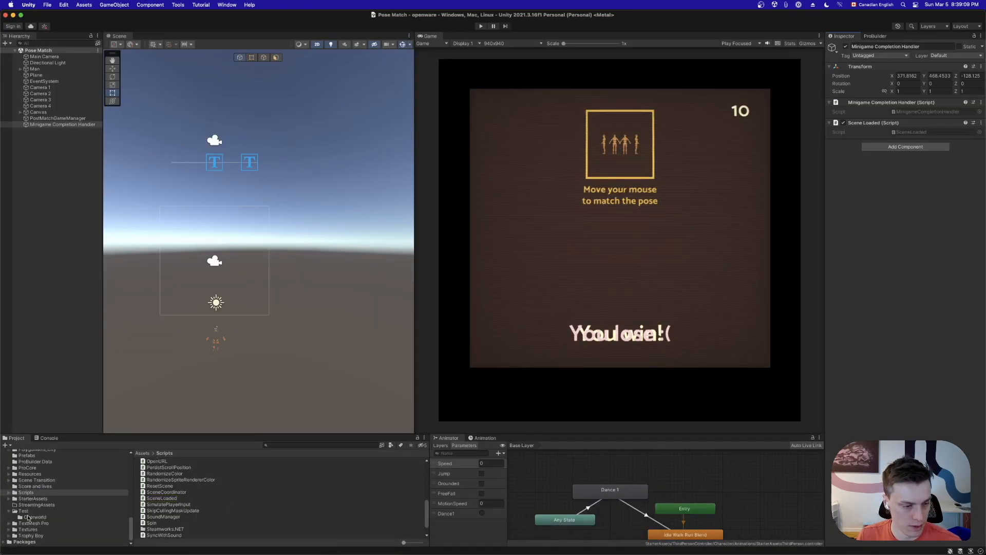
{"action": "left_click", "coordinate": [36, 517]}
{"action": "double_click", "coordinate": [167, 481]}
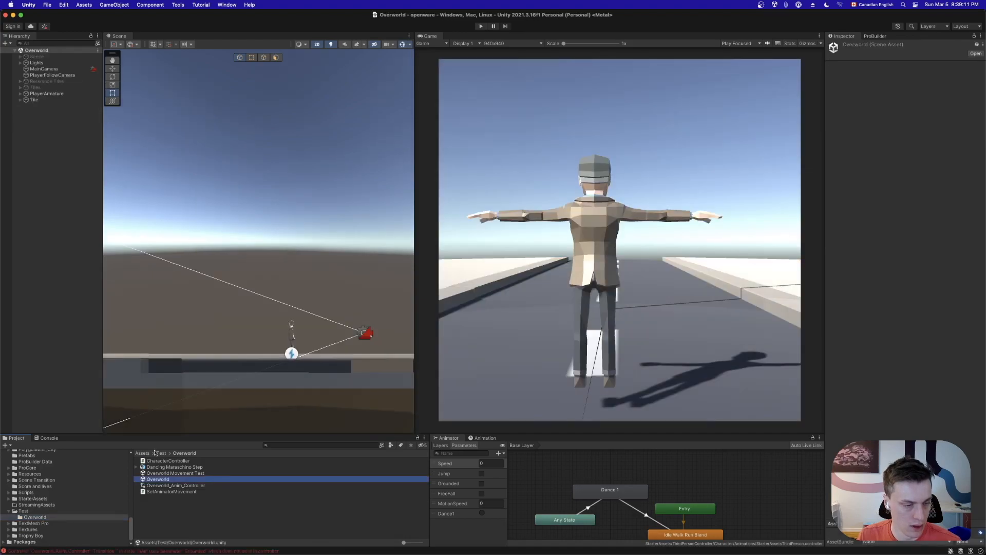
Create an empty game object named SceneLoaded in the Overworld scene
{"action": "right_click", "coordinate": [37, 125]}
{"action": "left_click", "coordinate": [62, 229]}
{"action": "type", "text": "SceneLoaded"}
{"action": "key", "text": "Return"}
Add the Scene Loaded script component to the SceneLoaded object and save the Overworld scene
{"action": "left_click", "coordinate": [923, 106]}
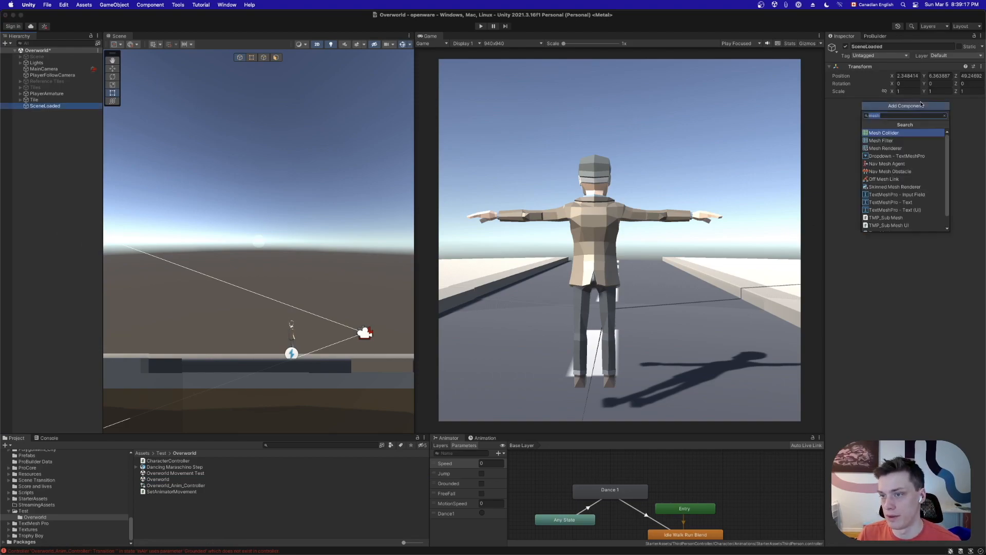
{"action": "type", "text": "Scene"}
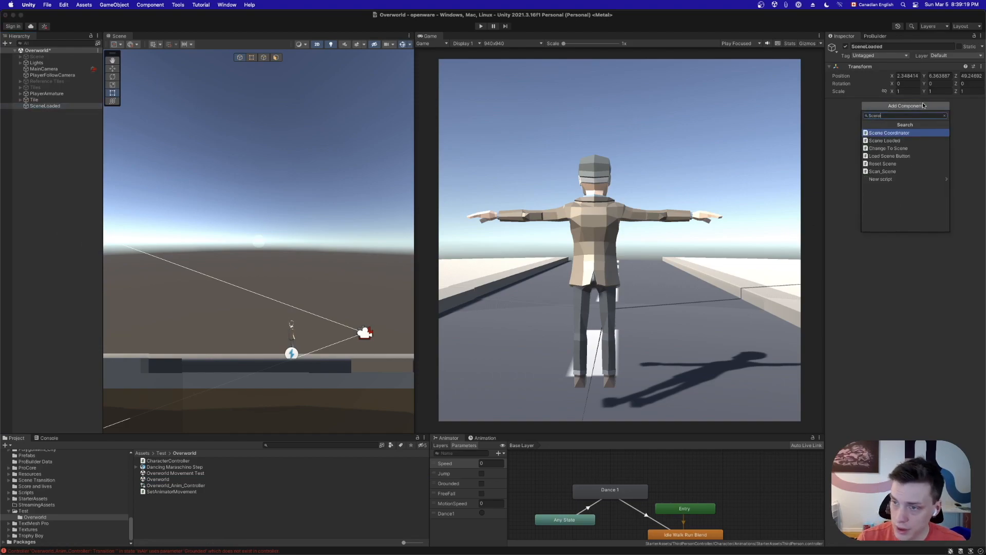
{"action": "left_click", "coordinate": [911, 141]}
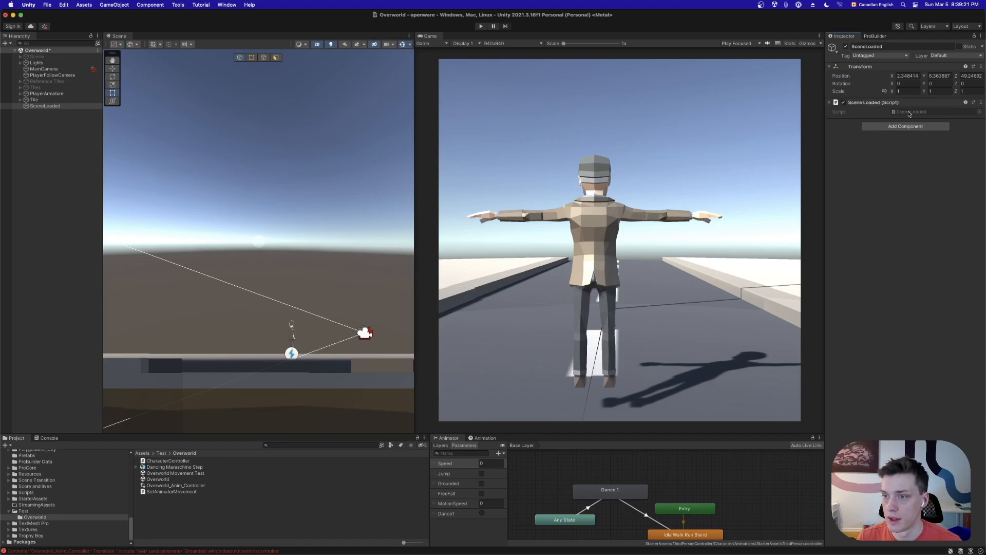
{"action": "double_click", "coordinate": [908, 112]}
{"action": "key", "text": "super+Tab"}
{"action": "left_click", "coordinate": [57, 210]}
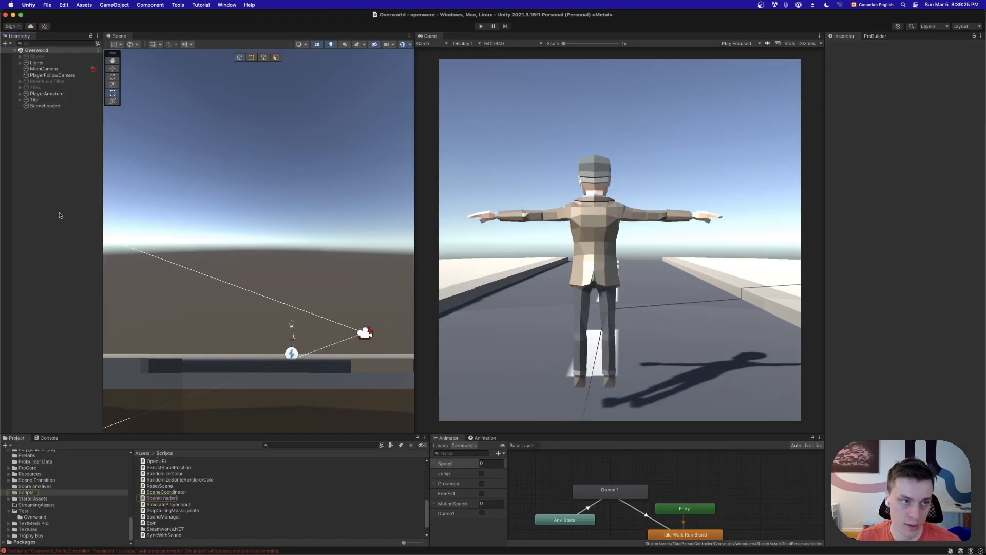
Open the SceneCoordinator scene from the root Assets folder
{"action": "scroll", "coordinate": [62, 541], "scroll_direction": "up", "scroll_amount": 15}
{"action": "scroll", "coordinate": [28, 470], "scroll_direction": "down", "scroll_amount": 3}
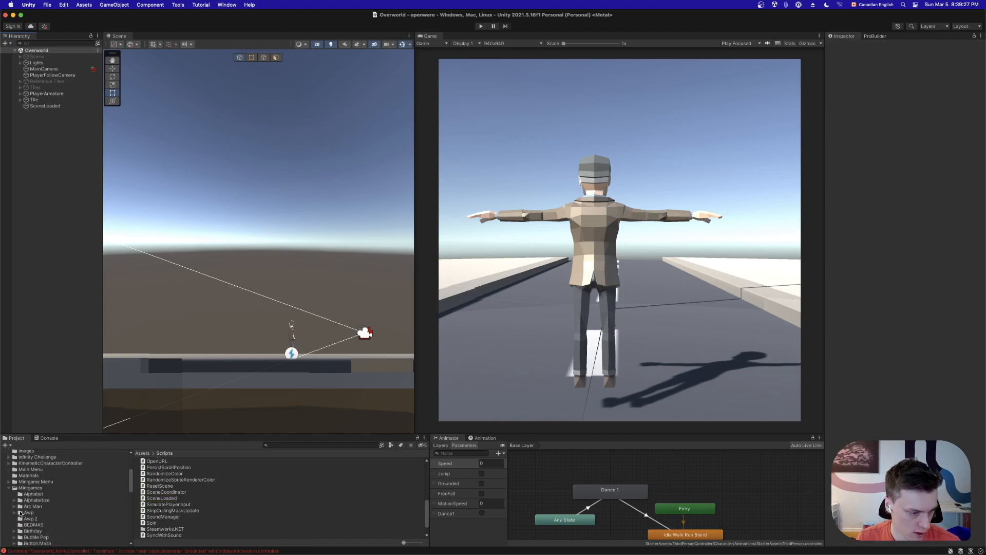
{"action": "scroll", "coordinate": [10, 491], "scroll_direction": "up", "scroll_amount": 3}
{"action": "left_click", "coordinate": [14, 466]}
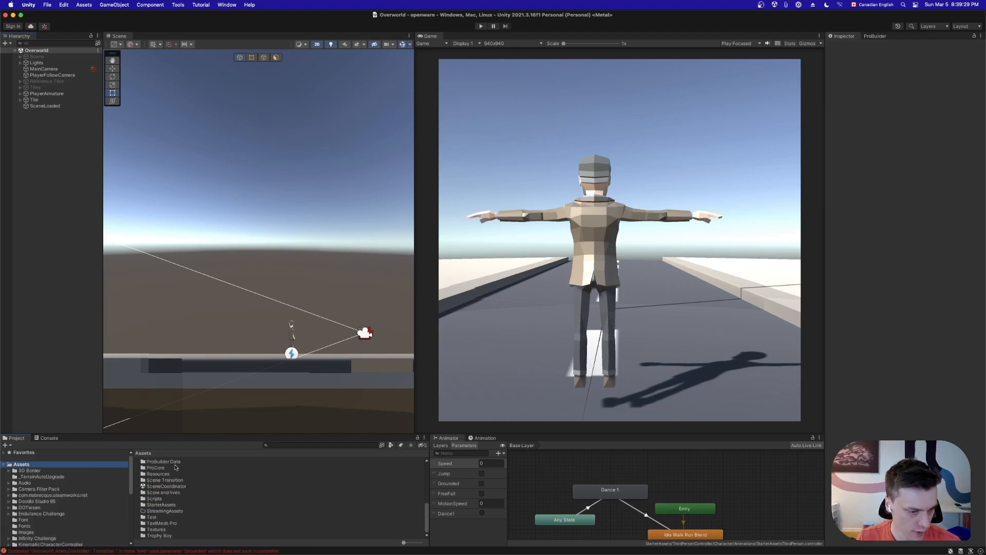
{"action": "left_click", "coordinate": [158, 486]}
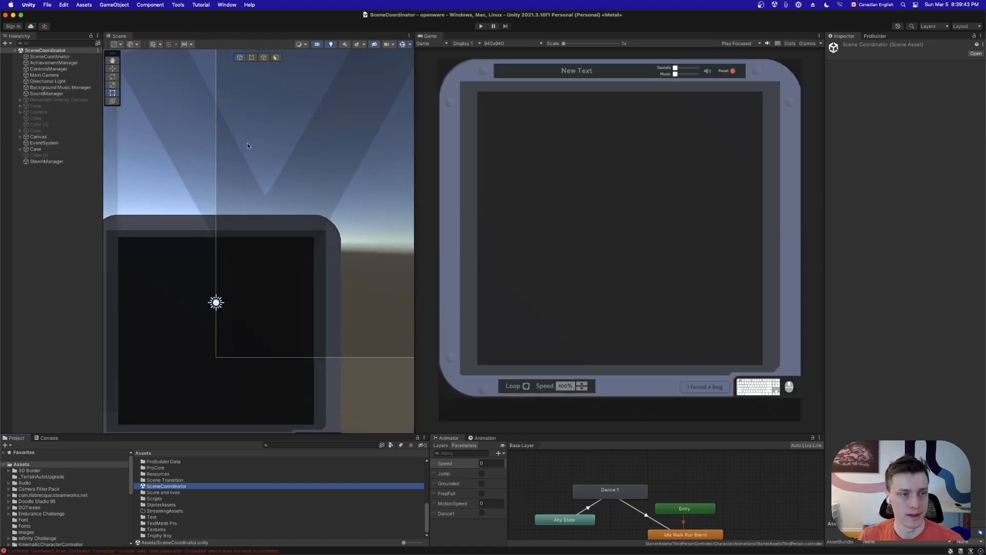
Run the game, enter the Overworld from the main menu, and walk the character forward and back to test it
{"action": "left_click", "coordinate": [481, 26]}
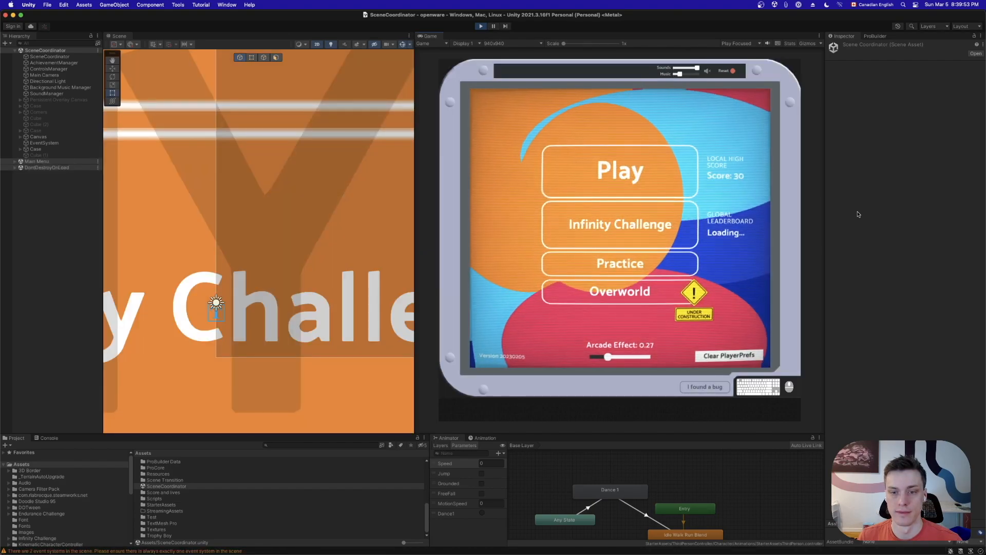
{"action": "left_click", "coordinate": [636, 294]}
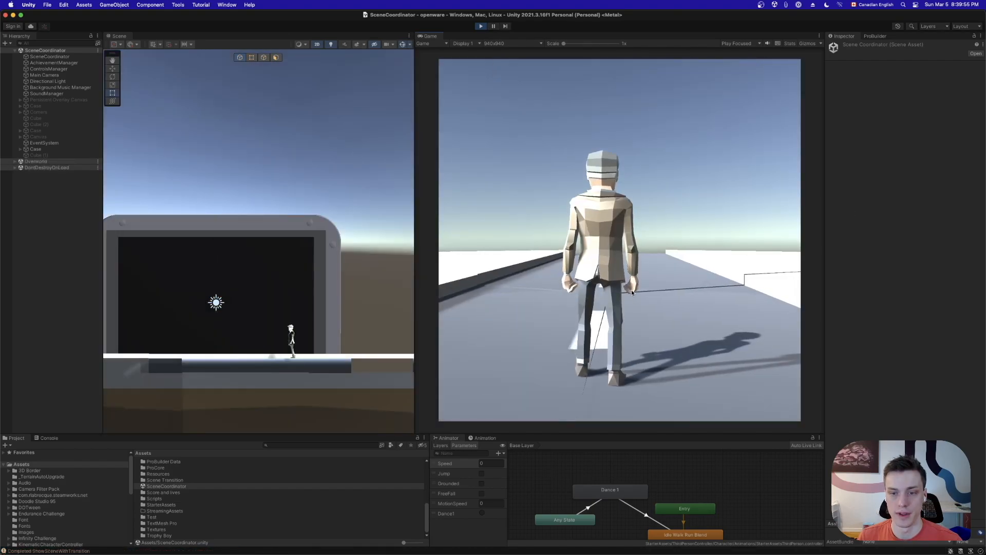
{"action": "key", "text": "w"}
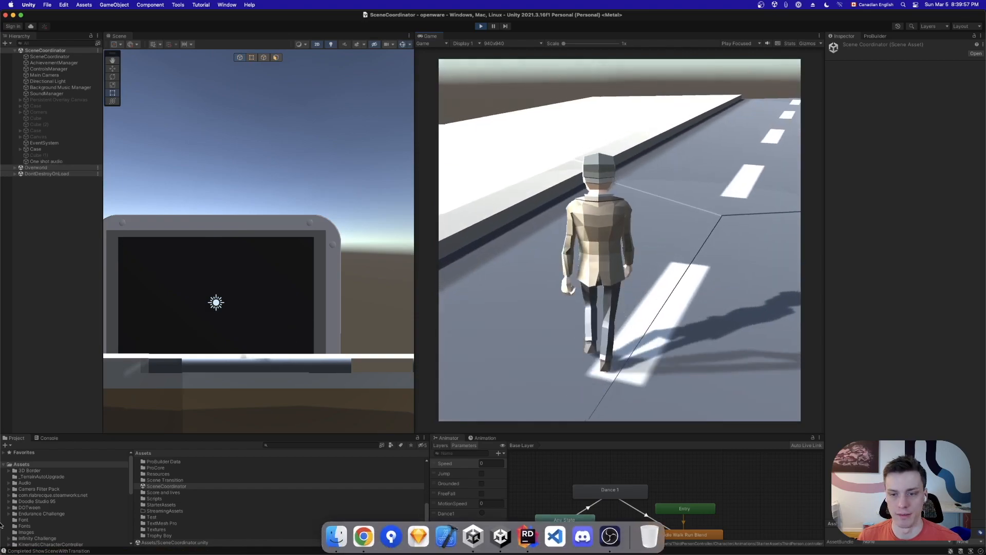
{"action": "key", "text": "s"}
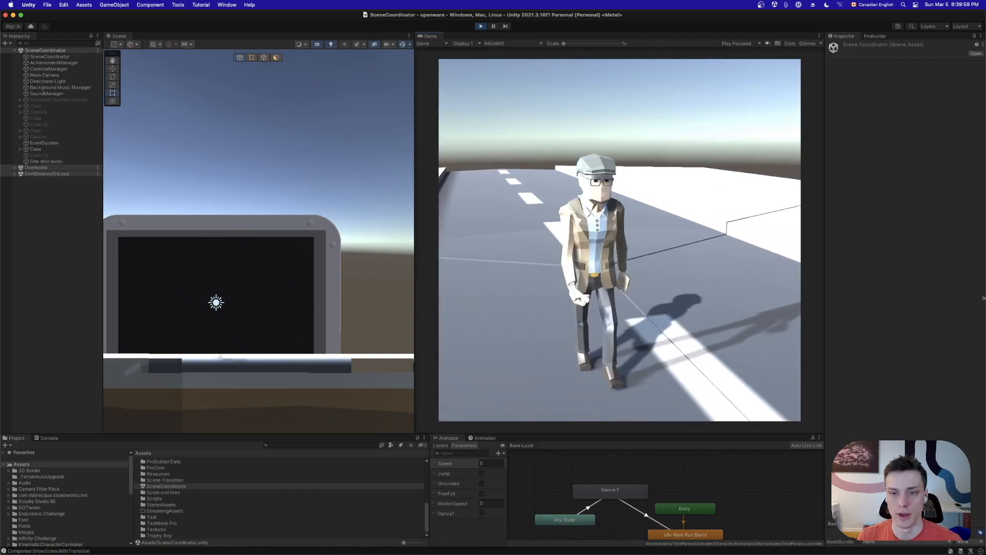
Walk and jump the character around the Overworld until it faces the floating arcade case, and pause the game
{"action": "key", "text": "w"}
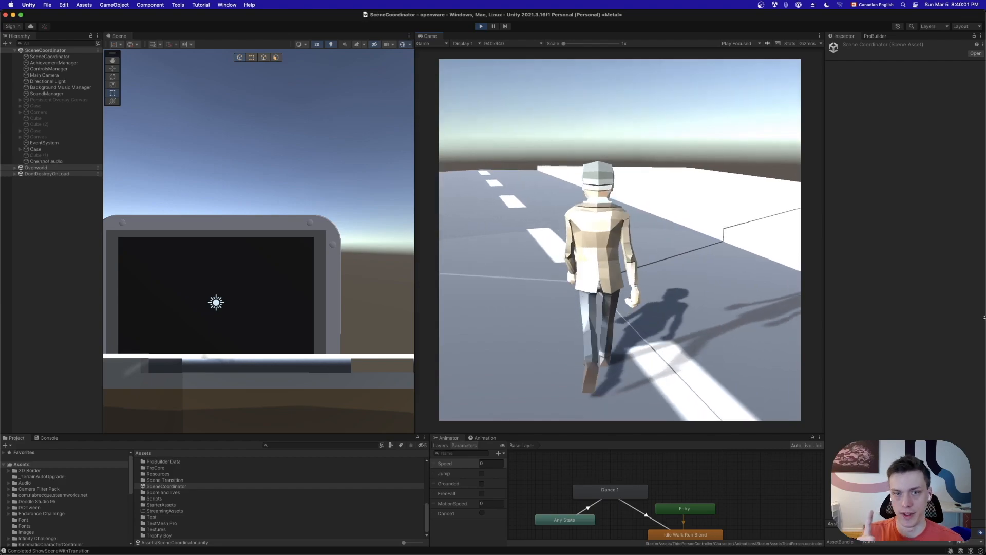
{"action": "key", "text": "space"}
{"action": "key", "text": "w"}
{"action": "key", "text": "space"}
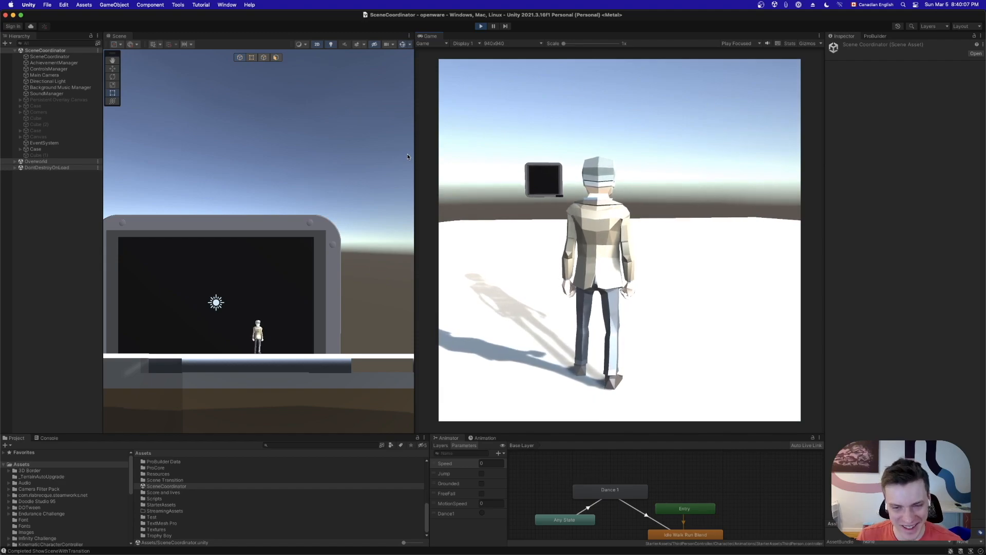
{"action": "key", "text": "super+shift+p"}
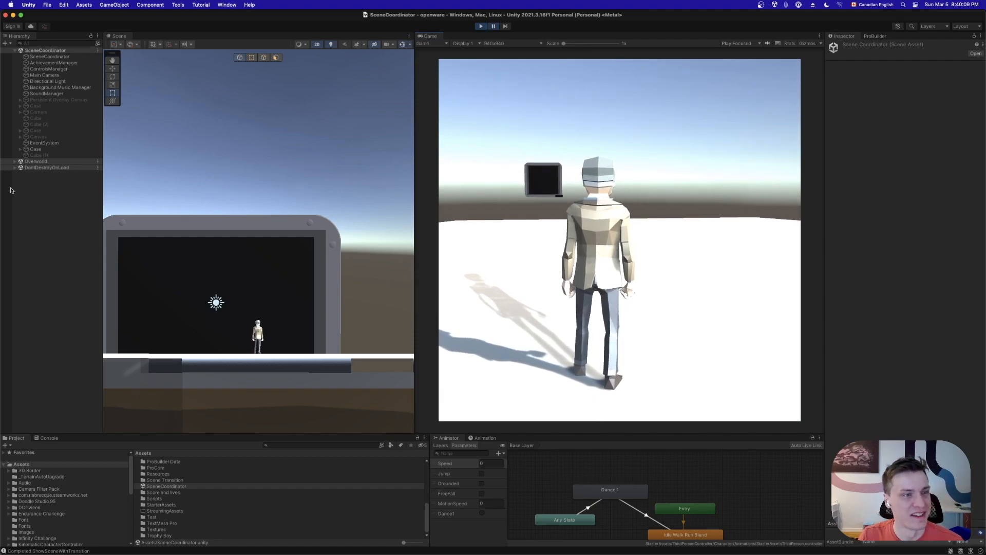
Pick the arcade screen in the scene to find its parent Case object, and stop the game
{"action": "left_click", "coordinate": [163, 245]}
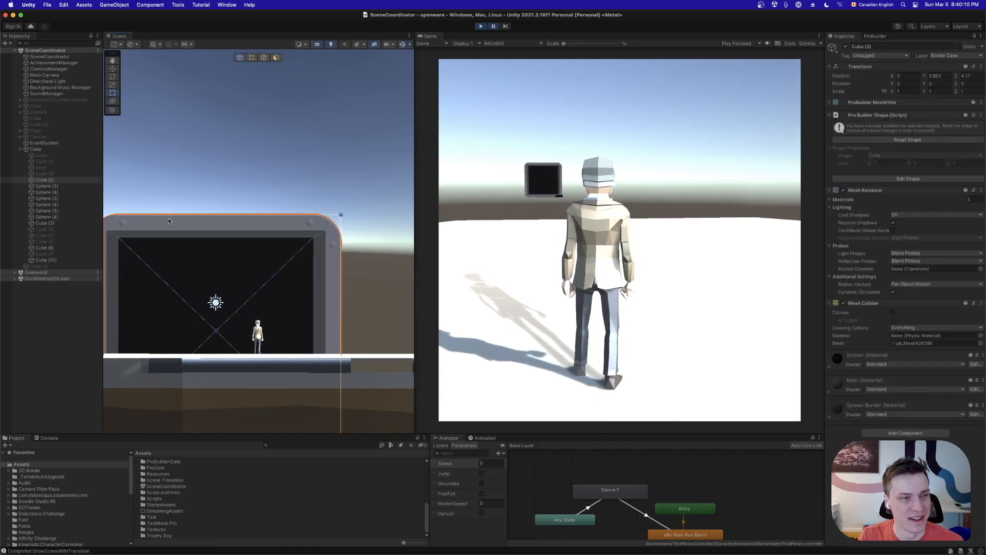
{"action": "left_click", "coordinate": [36, 149]}
{"action": "left_click", "coordinate": [479, 26]}
{"action": "left_click", "coordinate": [37, 149]}
{"action": "left_click", "coordinate": [879, 55]}
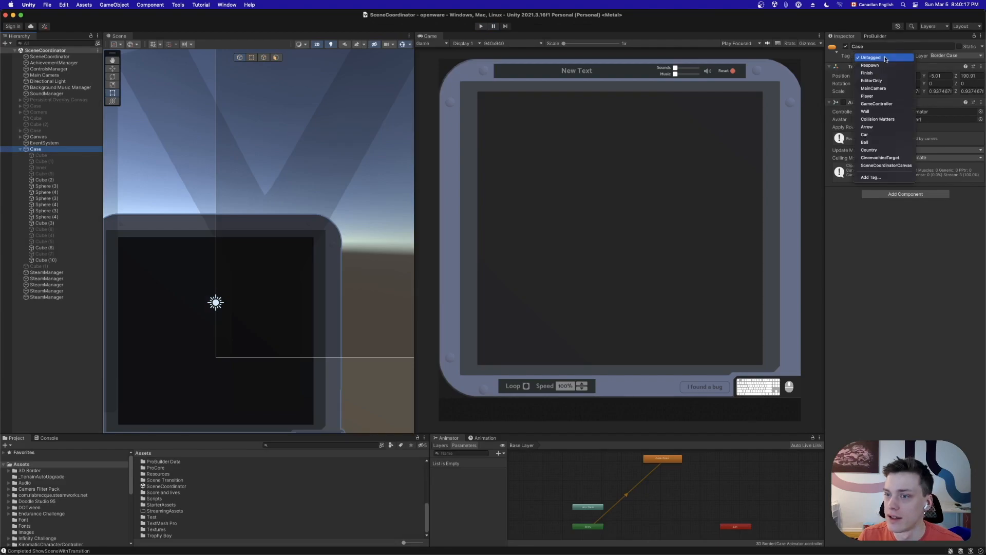
{"action": "left_click", "coordinate": [885, 58]}
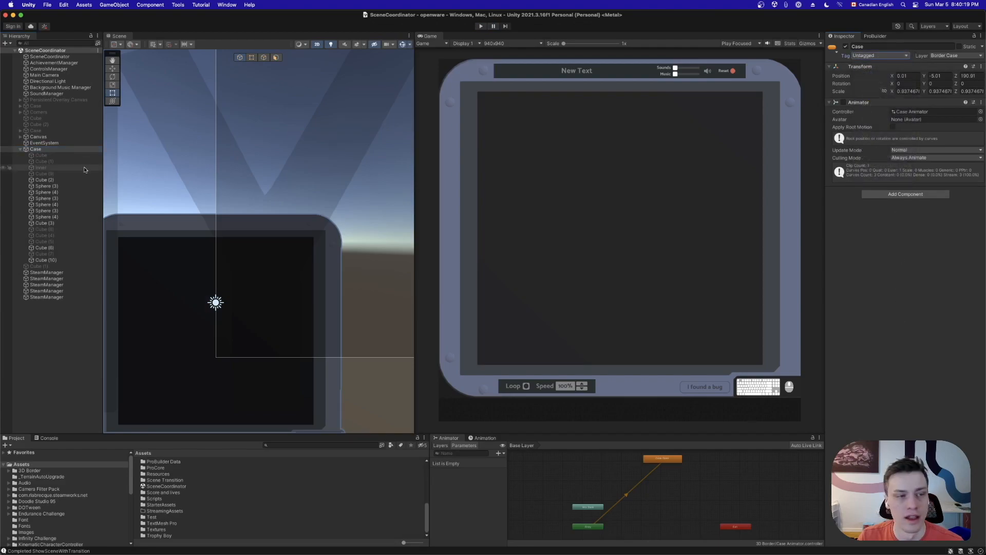
{"action": "left_click", "coordinate": [32, 149]}
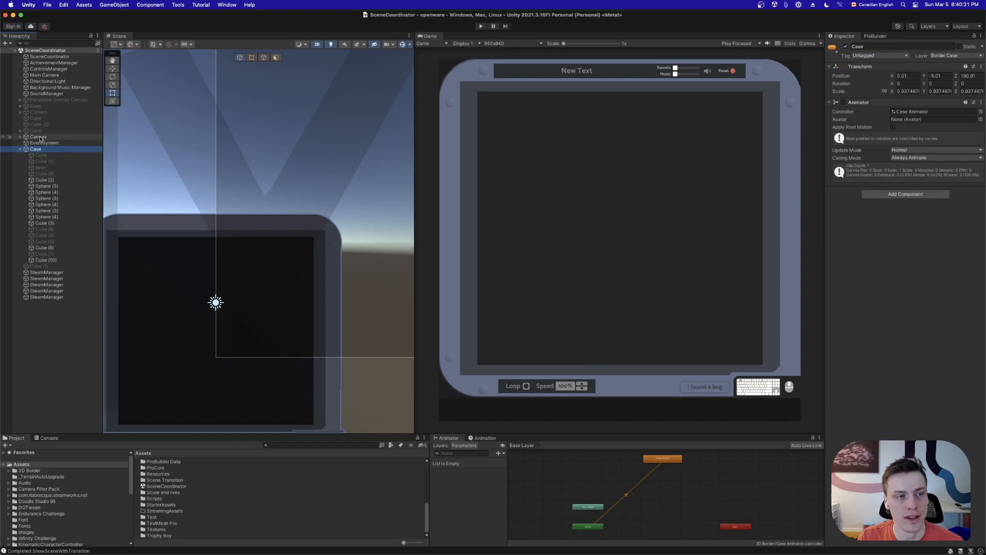
{"action": "key", "text": "Left"}
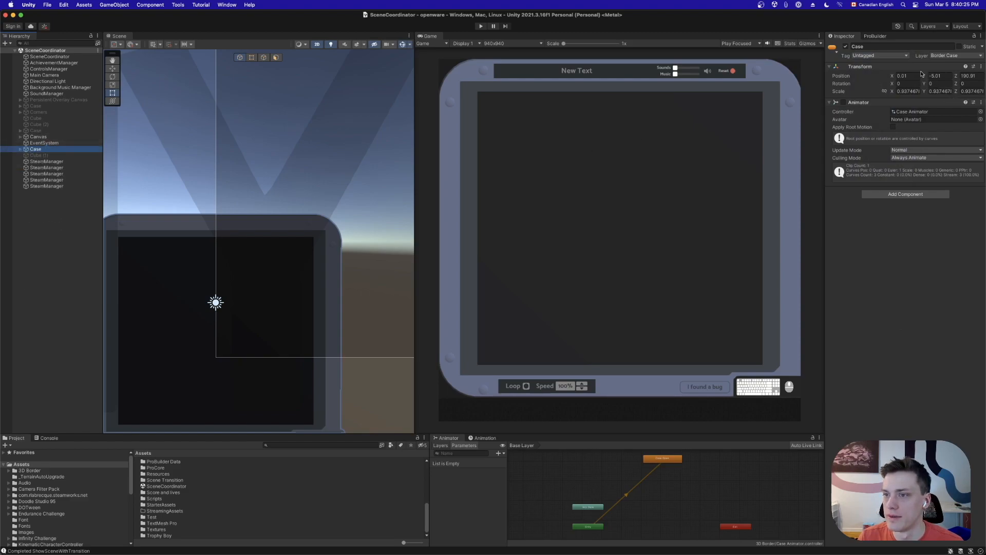
Set the Canvas object back to Untagged and delete the SceneCoordinatorCanvas tag from the project's tags
{"action": "left_click", "coordinate": [38, 136]}
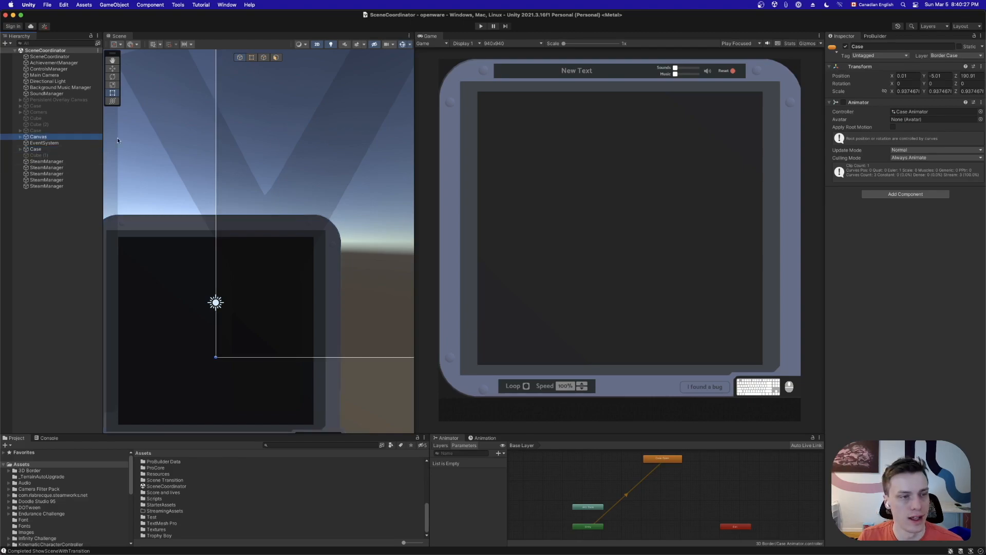
{"action": "left_click", "coordinate": [894, 57]}
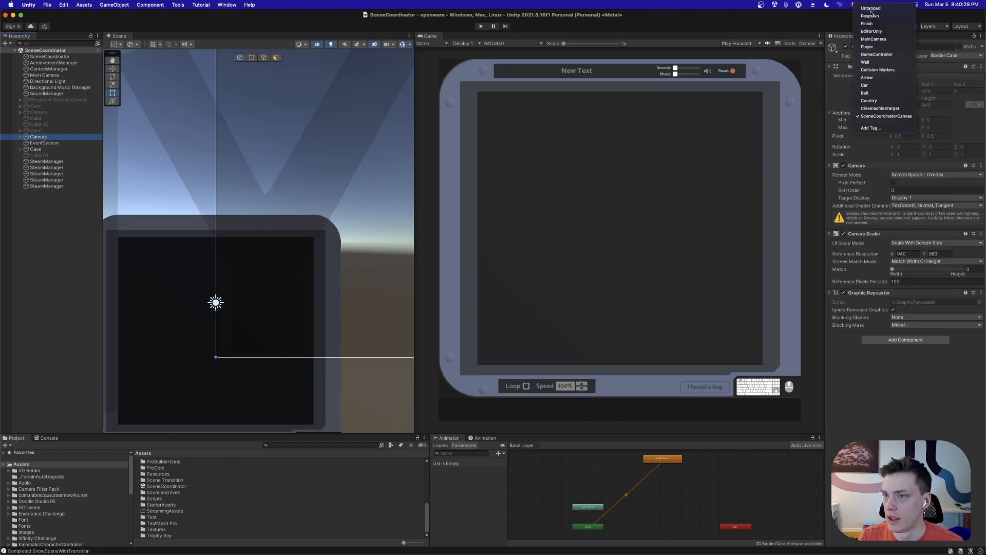
{"action": "left_click", "coordinate": [872, 8]}
{"action": "left_click", "coordinate": [876, 56]}
{"action": "left_click", "coordinate": [881, 178]}
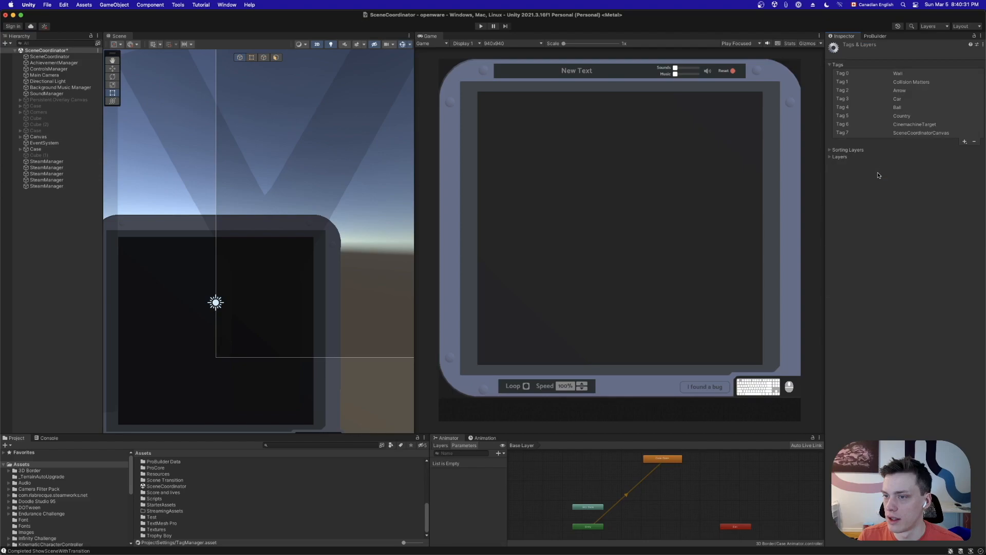
{"action": "left_click", "coordinate": [908, 134]}
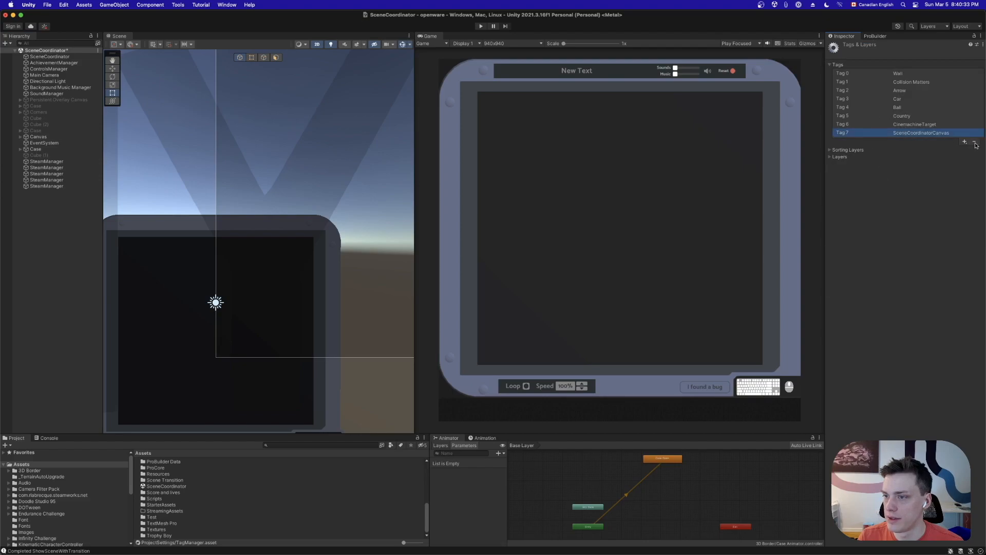
{"action": "left_click", "coordinate": [974, 143]}
{"action": "left_click", "coordinate": [22, 236]}
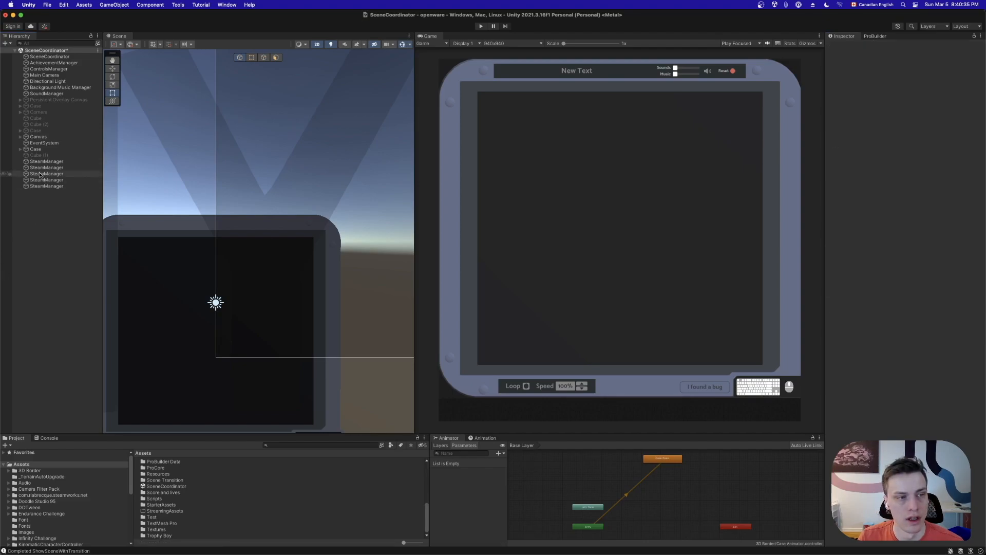
{"action": "left_click", "coordinate": [42, 138]}
{"action": "left_click", "coordinate": [42, 149]}
{"action": "left_click", "coordinate": [41, 137]}
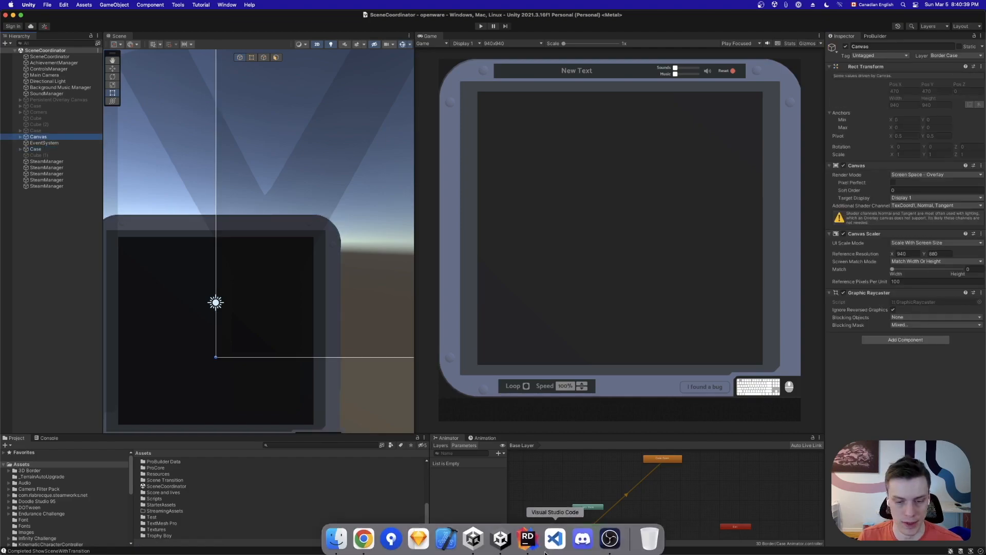
Switch to Rider and declare a public GameObject field named Canvas at the start of the SceneCoordinator class
{"action": "left_click", "coordinate": [527, 540]}
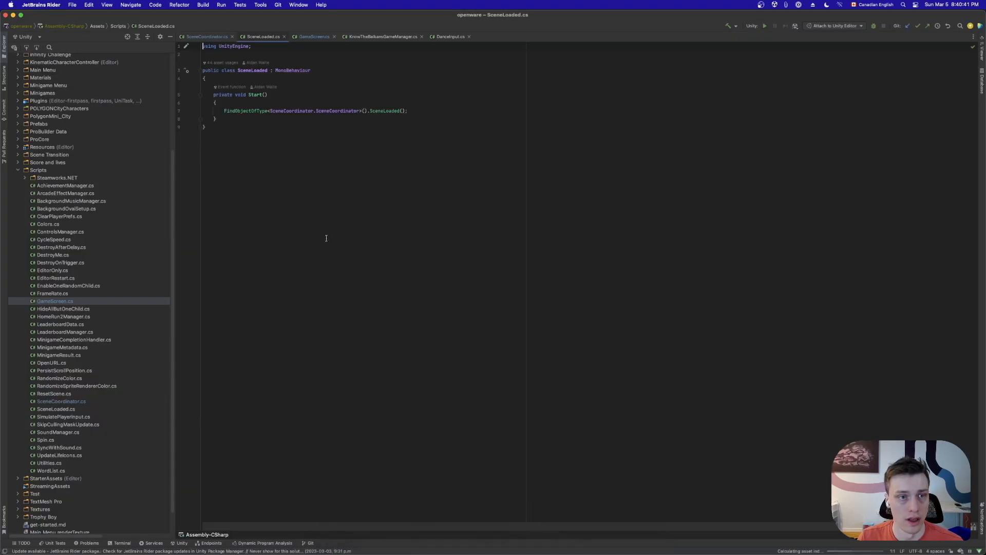
{"action": "left_click", "coordinate": [207, 36]}
{"action": "scroll", "coordinate": [300, 257], "scroll_direction": "up", "scroll_amount": 10}
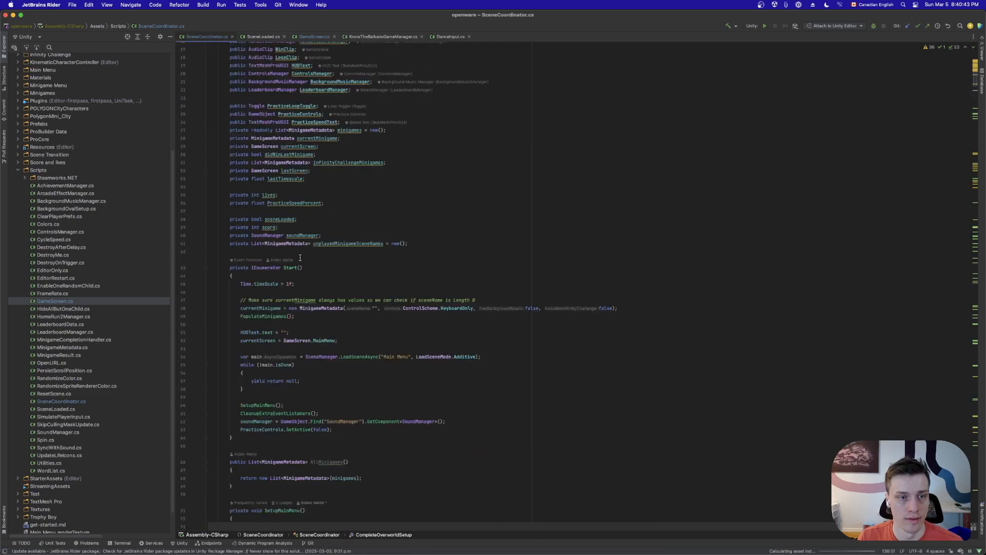
{"action": "scroll", "coordinate": [300, 257], "scroll_direction": "up", "scroll_amount": 10}
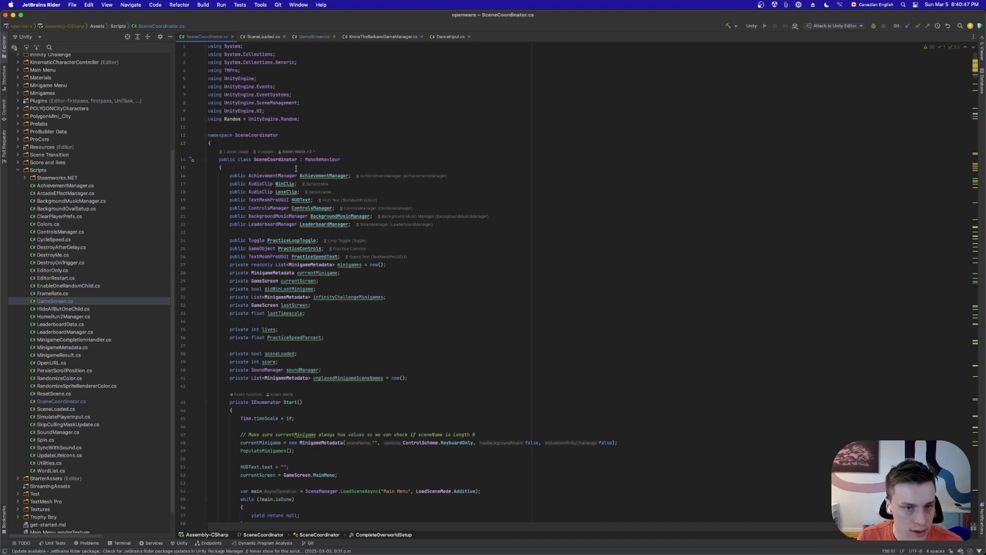
{"action": "left_click", "coordinate": [222, 168]}
{"action": "key", "text": "Return"}
{"action": "type", "text": "public GameObj"}
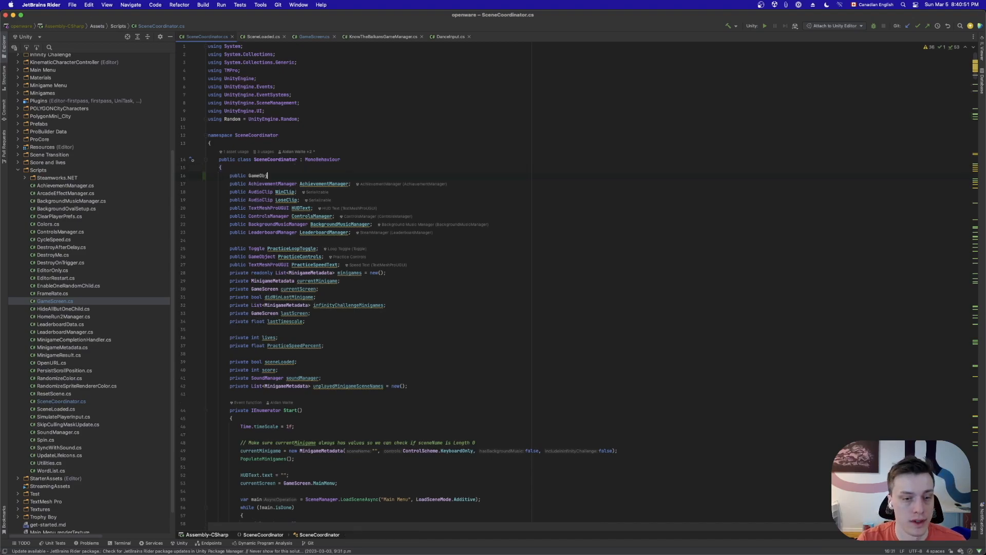
{"action": "type", "text": "ect "}
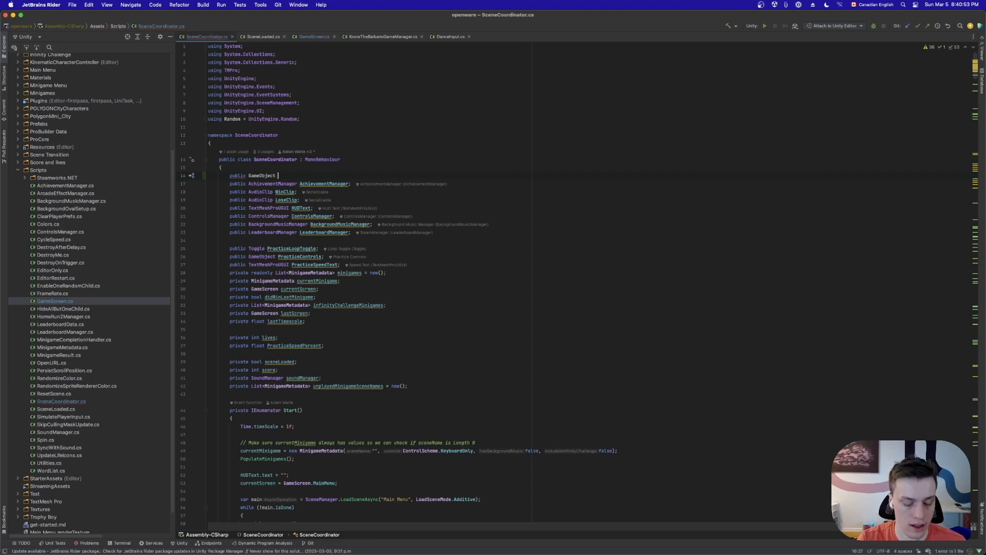
{"action": "type", "text": "Canvas"}
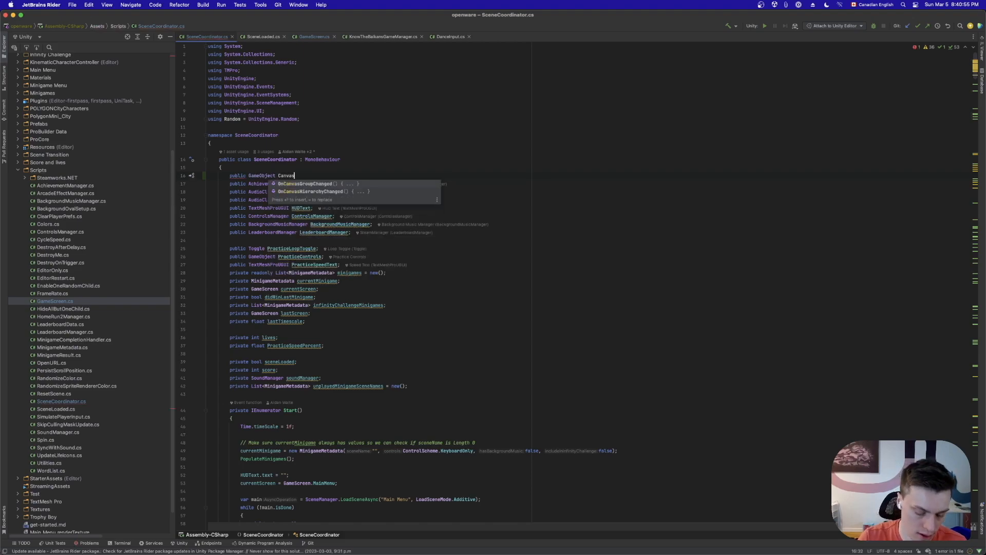
{"action": "type", "text": ";"}
Declare a public GameObject field named Case below the Canvas field and run code cleanup on SceneCoordinator.cs
{"action": "key", "text": "super+d"}
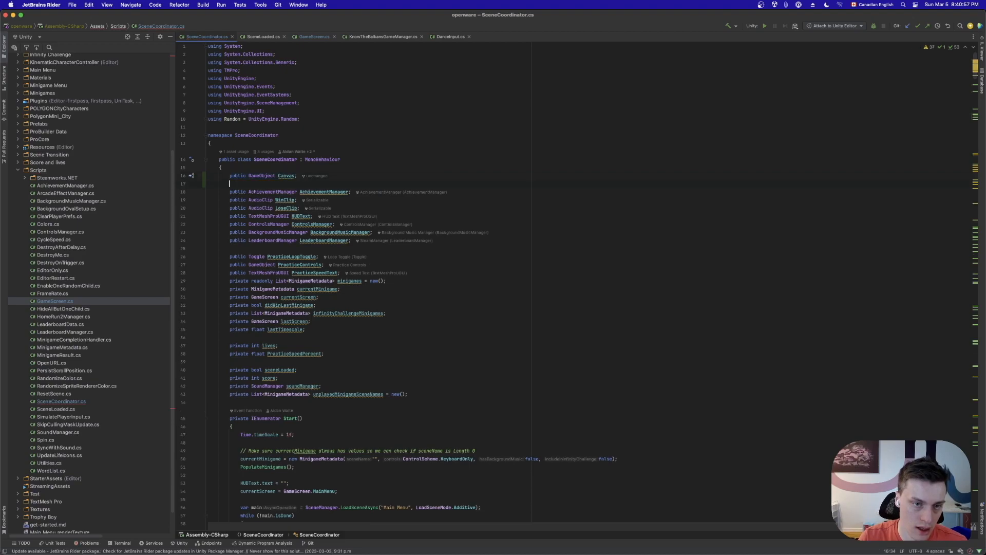
{"action": "key", "text": "Left"}
{"action": "key", "text": "BackSpace"}
{"action": "key", "text": "BackSpace"}
{"action": "key", "text": "BackSpace"}
{"action": "key", "text": "BackSpace"}
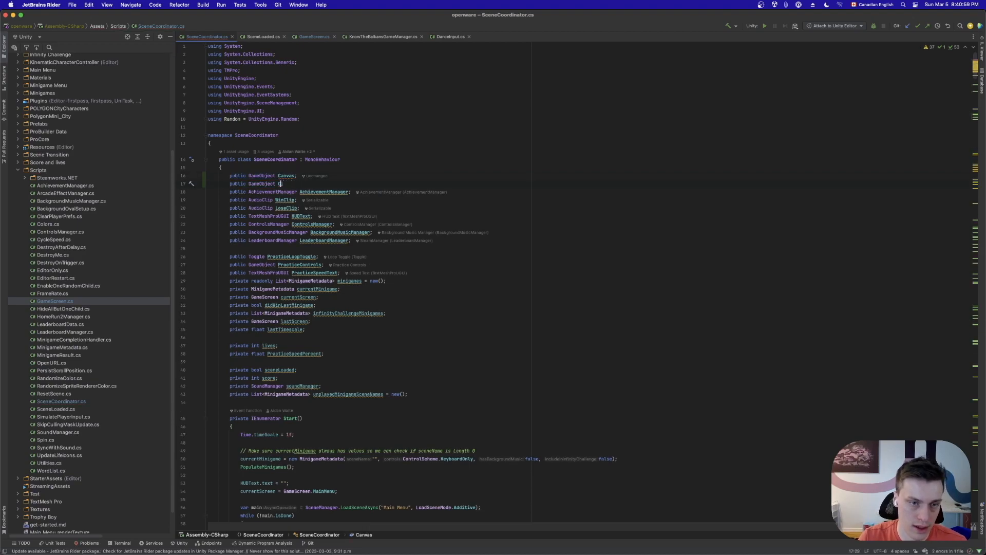
{"action": "type", "text": "Case;"}
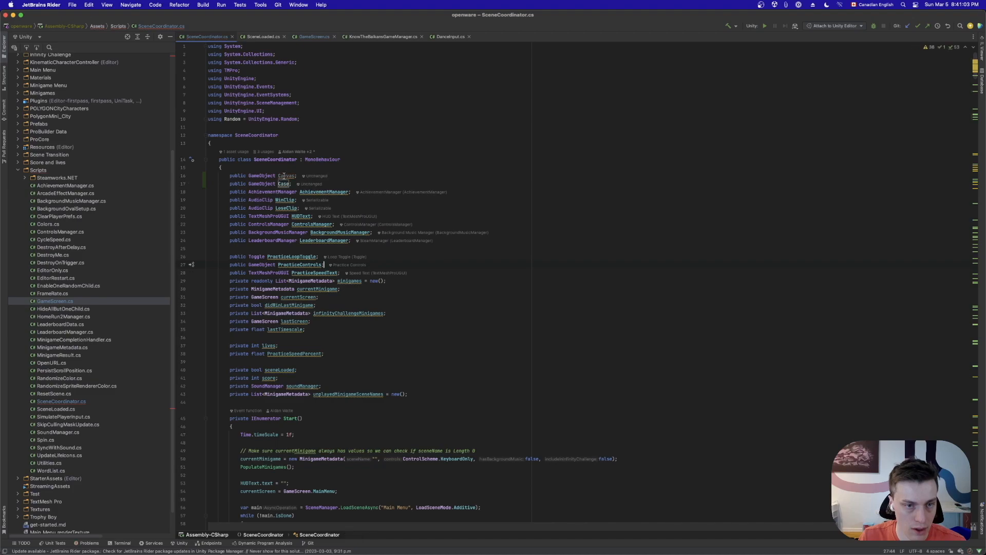
{"action": "left_click", "coordinate": [343, 168]}
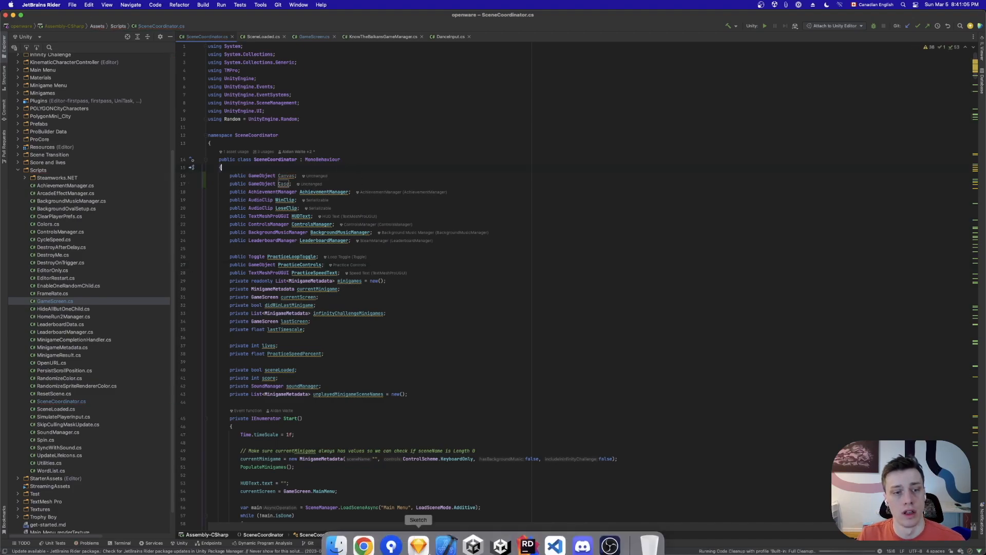
{"action": "key", "text": "super+alt+l"}
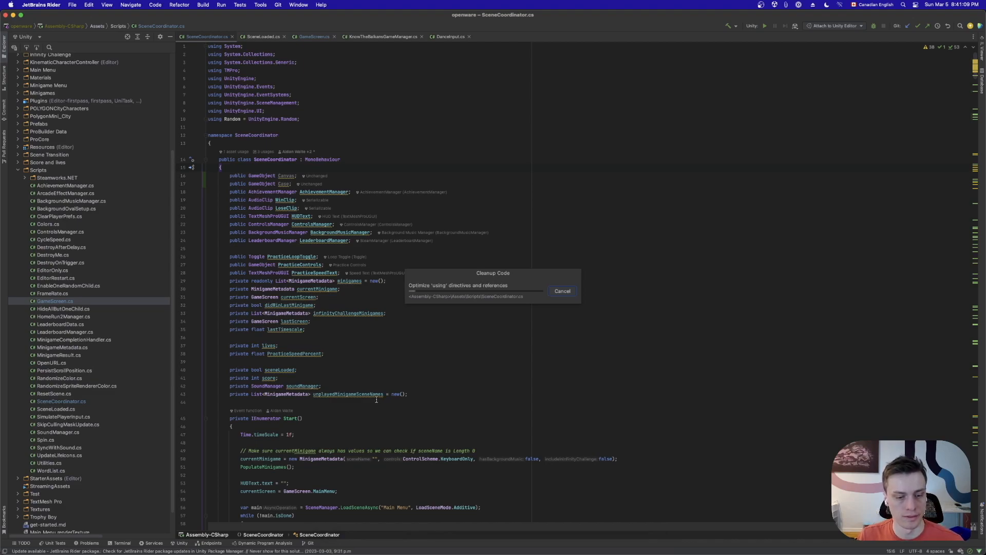
Add the line Canvas.setActive(true); below the Time.timeScale assignment in the Start method
{"action": "scroll", "coordinate": [377, 399], "scroll_direction": "down", "scroll_amount": 5}
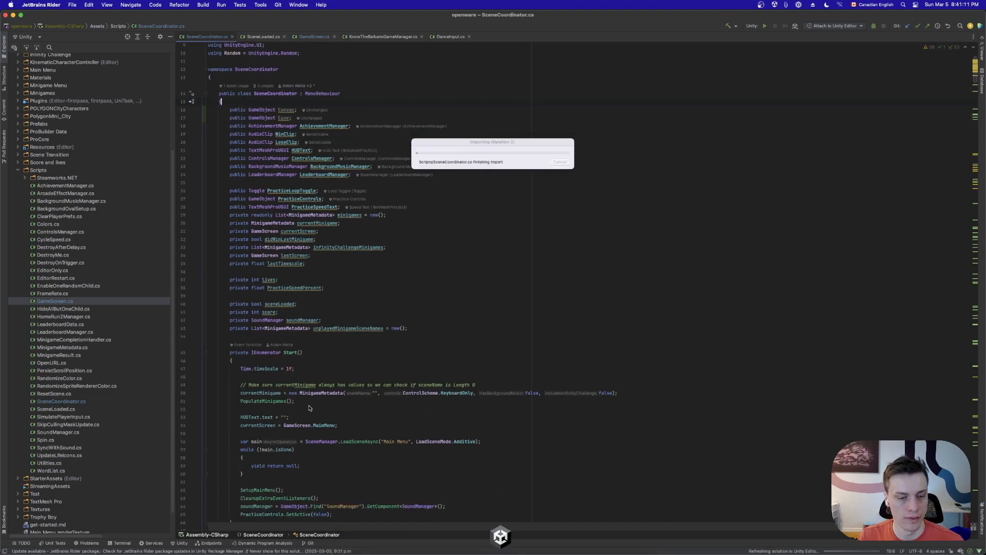
{"action": "left_click", "coordinate": [305, 315]}
{"action": "key", "text": "Return"}
{"action": "key", "text": "Return"}
{"action": "type", "text": "canvas"}
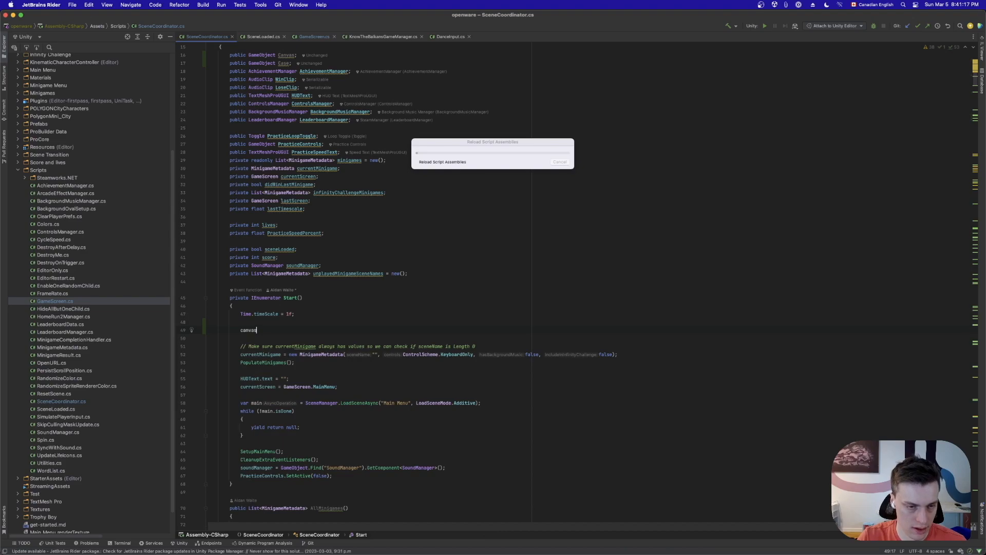
{"action": "key", "text": "Left"}
{"action": "key", "text": "Left"}
{"action": "key", "text": "Left"}
{"action": "key", "text": "Left"}
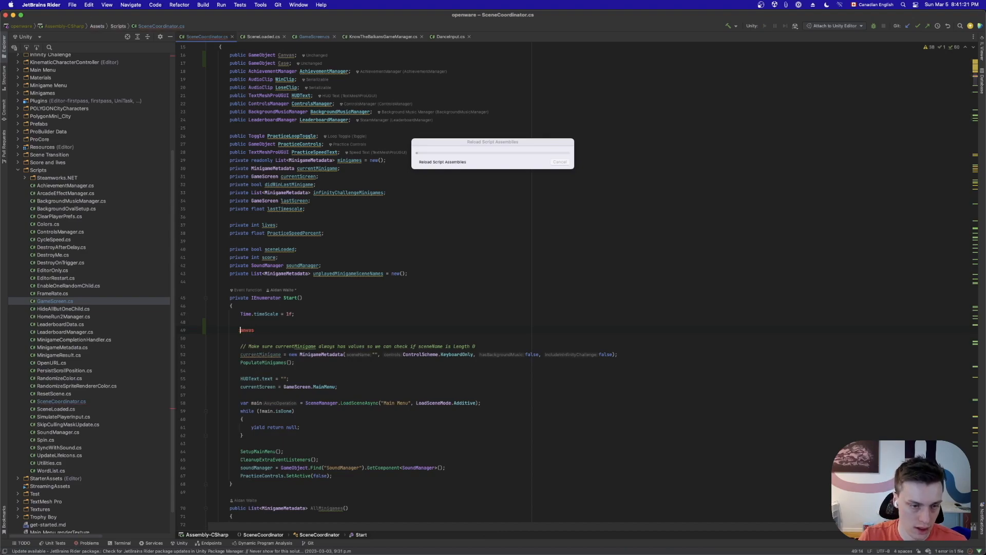
{"action": "type", "text": ".set"}
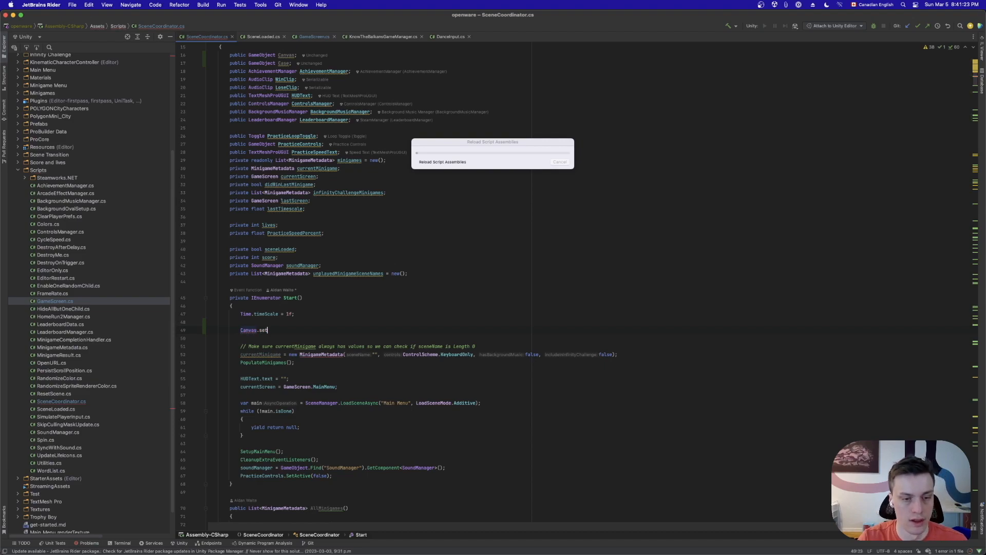
{"action": "type", "text": "Active"}
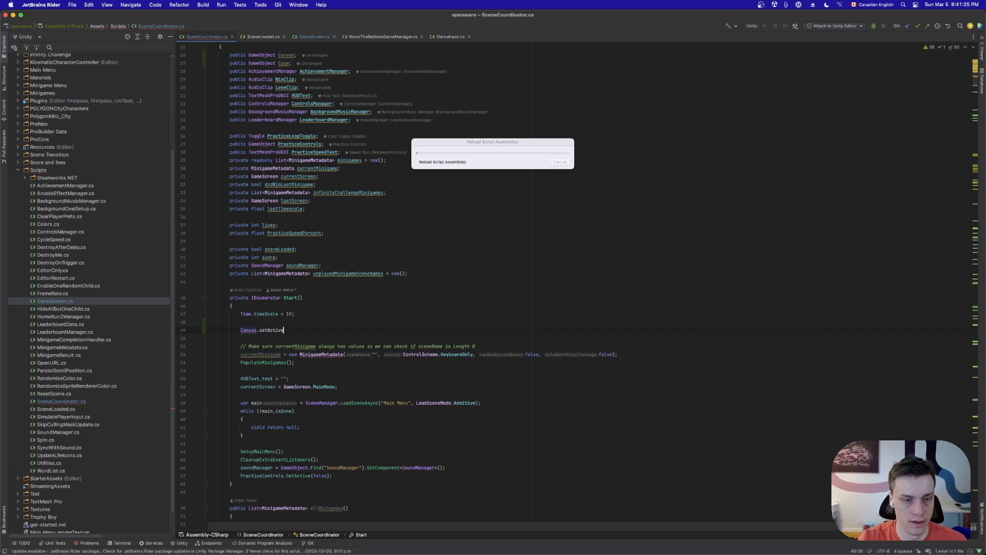
{"action": "type", "text": "(true);"}
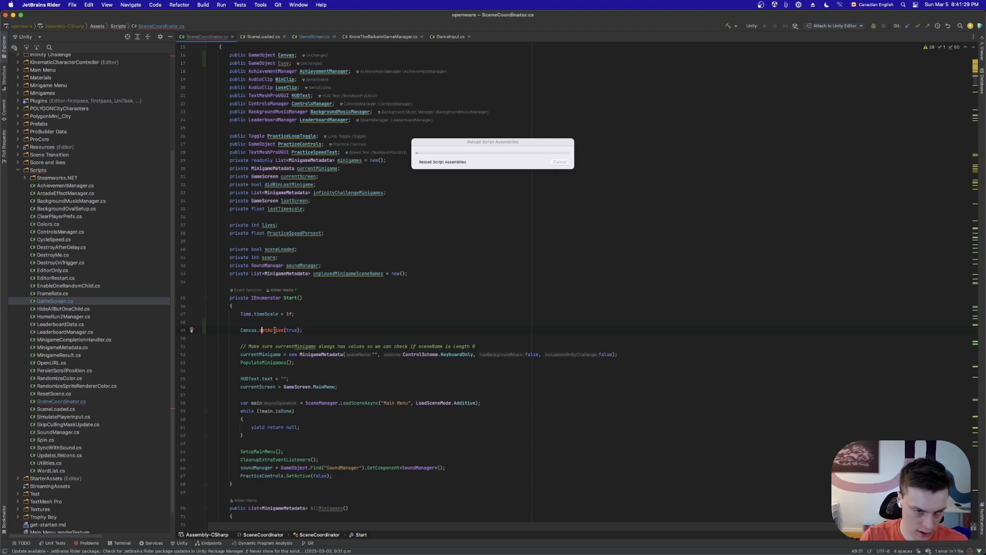
Correct the method name in the new Canvas line to SetActive
{"action": "left_click", "coordinate": [312, 329]}
{"action": "left_click", "coordinate": [262, 329]}
{"action": "key", "text": "BackSpace"}
{"action": "type", "text": "S"}
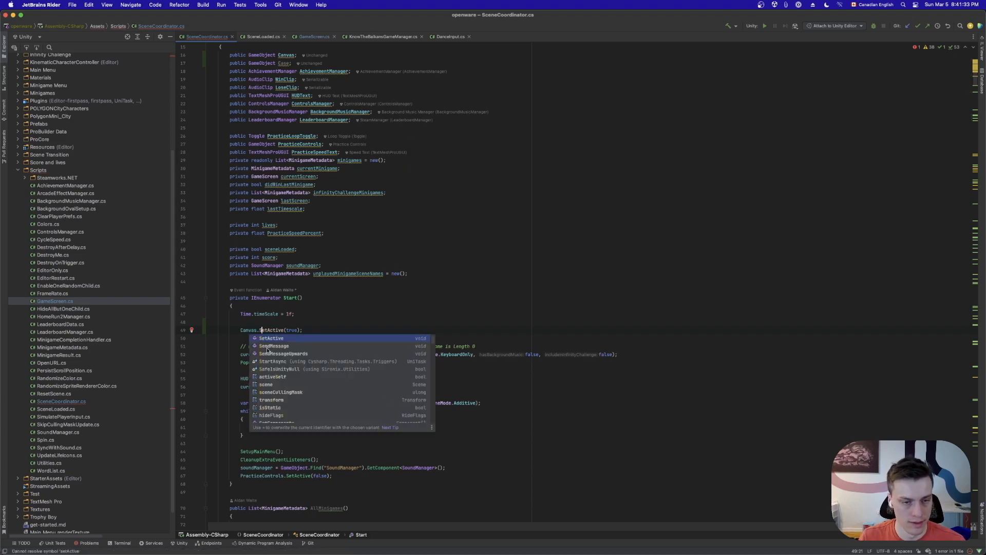
Add the line Case.SetActive(true); below the Canvas line in Start and select both SetActive lines
{"action": "left_click", "coordinate": [312, 331]}
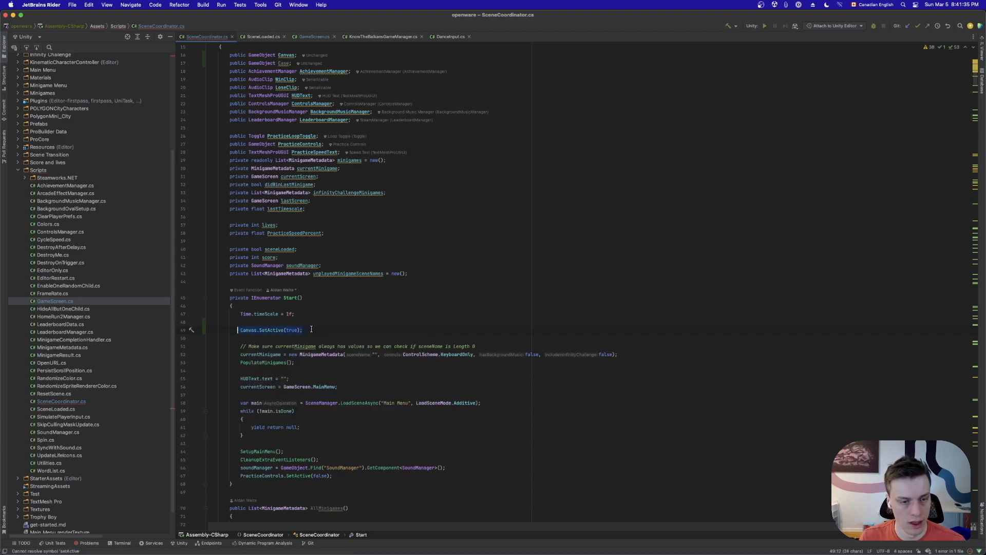
{"action": "key", "text": "shift+Home"}
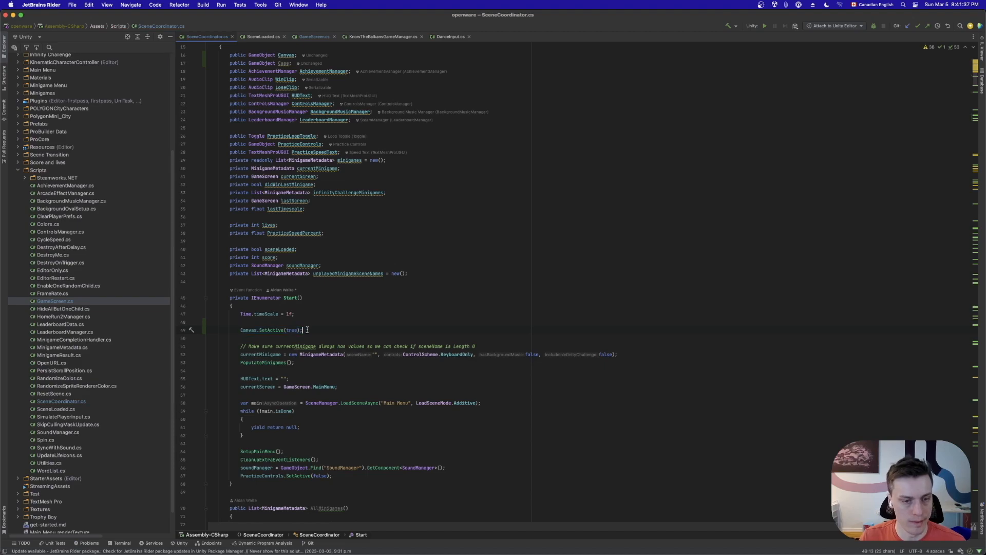
{"action": "key", "text": "super+d"}
{"action": "double_click", "coordinate": [257, 336]}
{"action": "type", "text": "Case.SetActive(true);"}
{"action": "left_click", "coordinate": [242, 330], "text": "shift"}
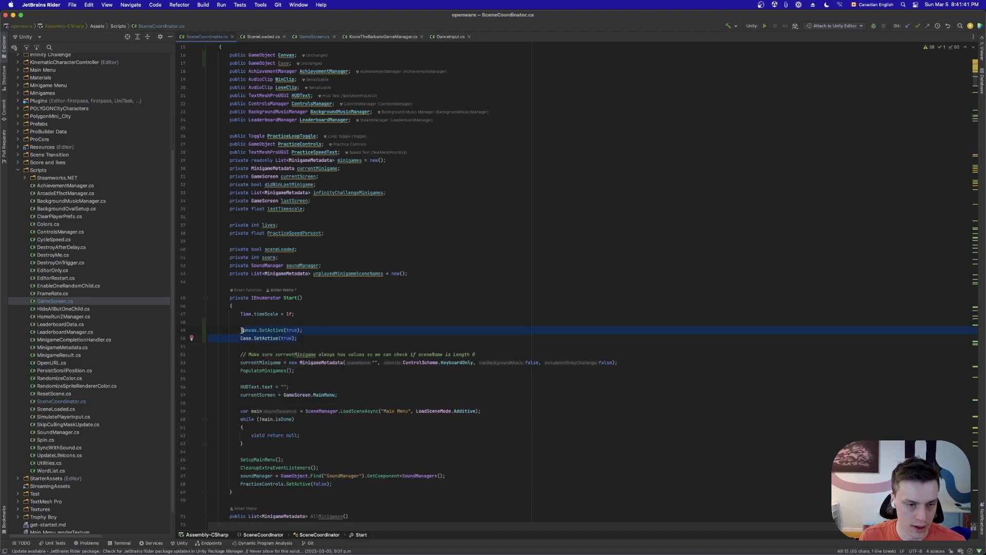
Search SceneCoordinator.cs for "overworld" to locate the Overworld handling code
{"action": "scroll", "coordinate": [254, 340], "scroll_direction": "down", "scroll_amount": 20}
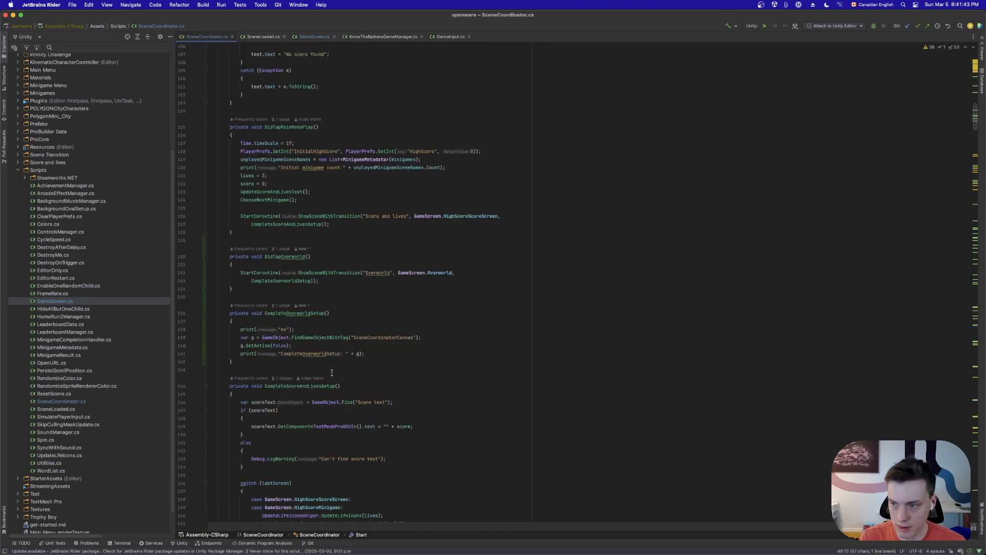
{"action": "scroll", "coordinate": [337, 355], "scroll_direction": "down", "scroll_amount": 10}
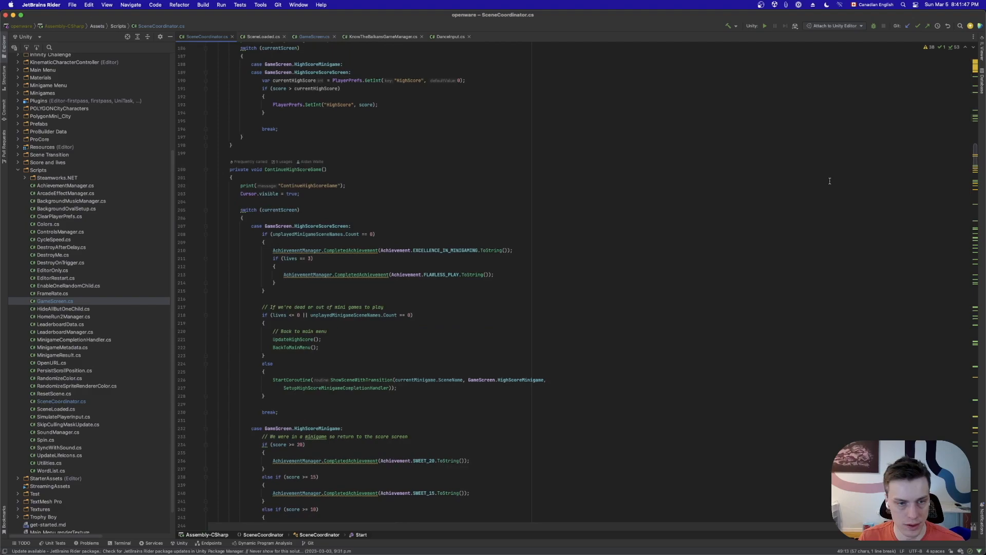
{"action": "scroll", "coordinate": [822, 191], "scroll_direction": "down", "scroll_amount": 4}
{"action": "scroll", "coordinate": [830, 198], "scroll_direction": "up", "scroll_amount": 7}
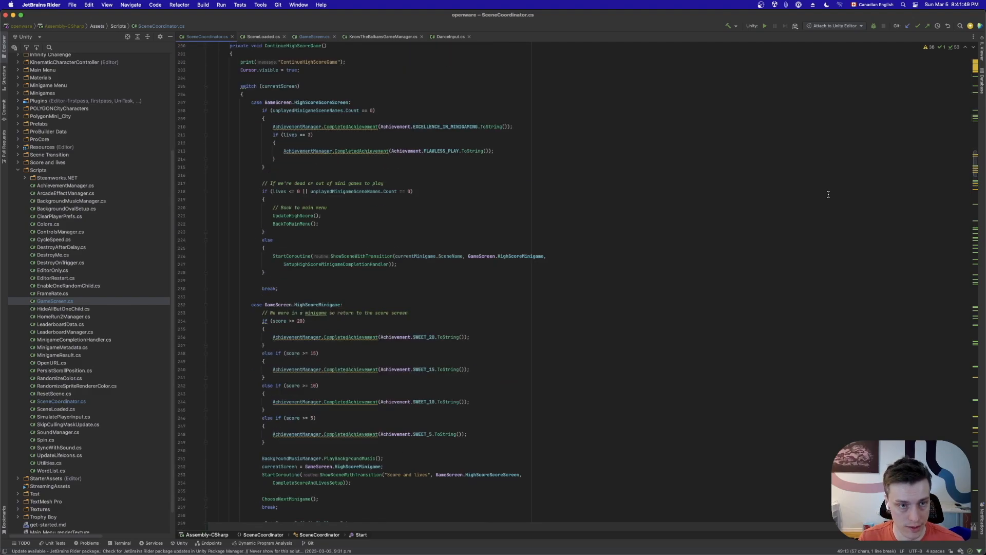
{"action": "scroll", "coordinate": [663, 188], "scroll_direction": "up", "scroll_amount": 8}
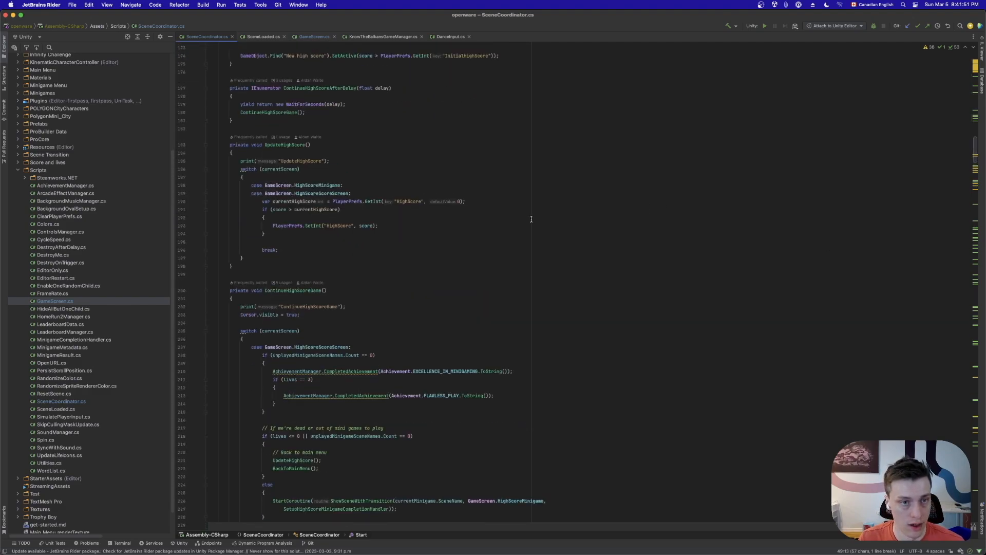
{"action": "left_click", "coordinate": [585, 229]}
{"action": "key", "text": "super+f"}
{"action": "type", "text": "overworld"}
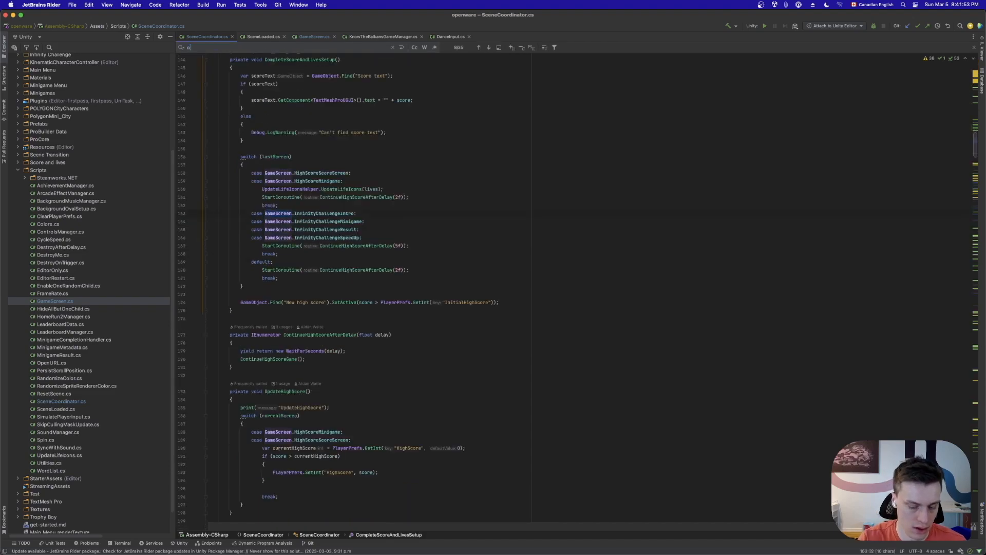
{"action": "key", "text": "Return"}
{"action": "key", "text": "Return"}
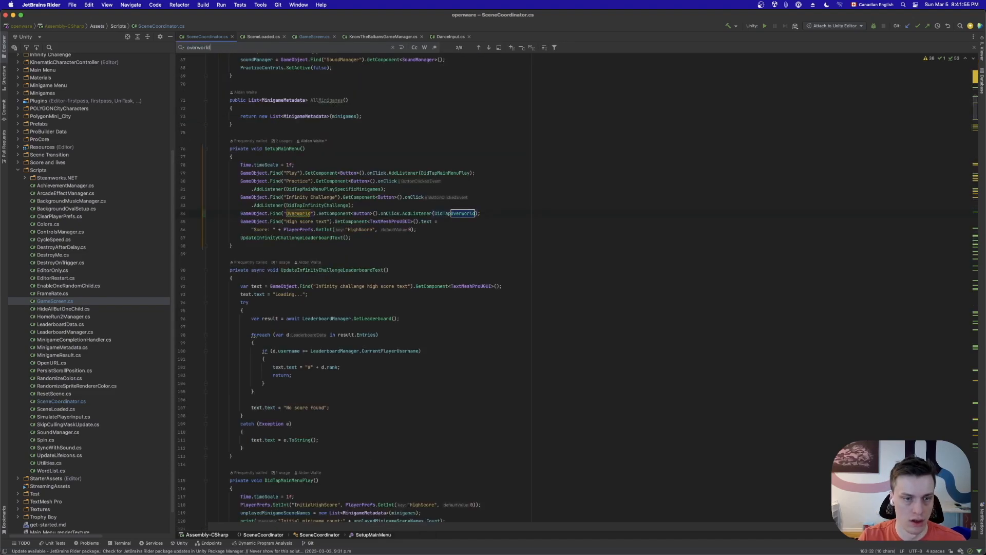
Replace the body of the CompleteOverworldSetup method with the copied lines Canvas.SetActive(true); and Case.SetActive(true);
{"action": "left_click", "coordinate": [974, 48]}
{"action": "left_click", "coordinate": [439, 310]}
{"action": "left_click_drag", "start_coordinate": [364, 311], "coordinate": [243, 286]}
{"action": "type", "text": "Canvas.SetActive(true);             Case.SetActive(true);"}
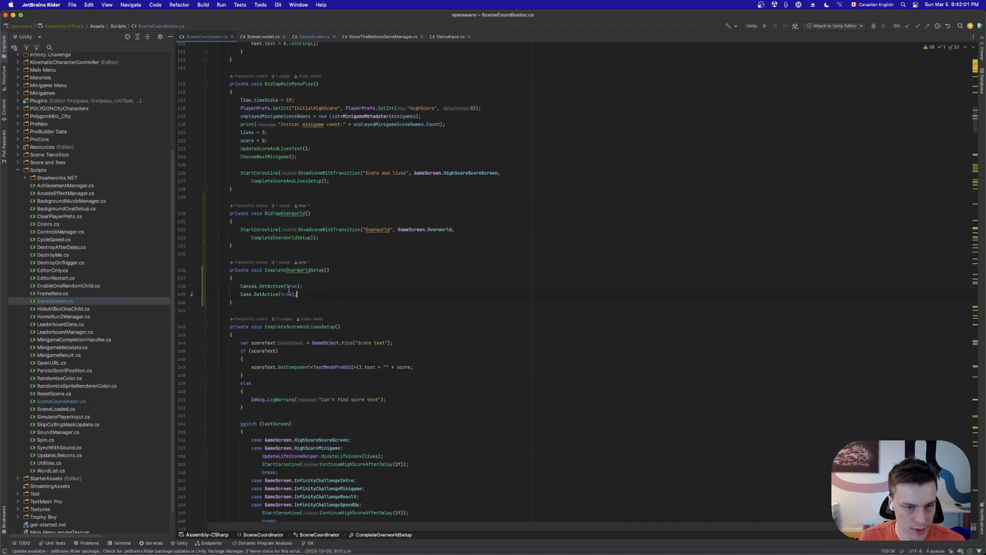
Change the argument of both SetActive calls in CompleteOverworldSetup to false and run code cleanup on the file
{"action": "type", "text": "false)"}
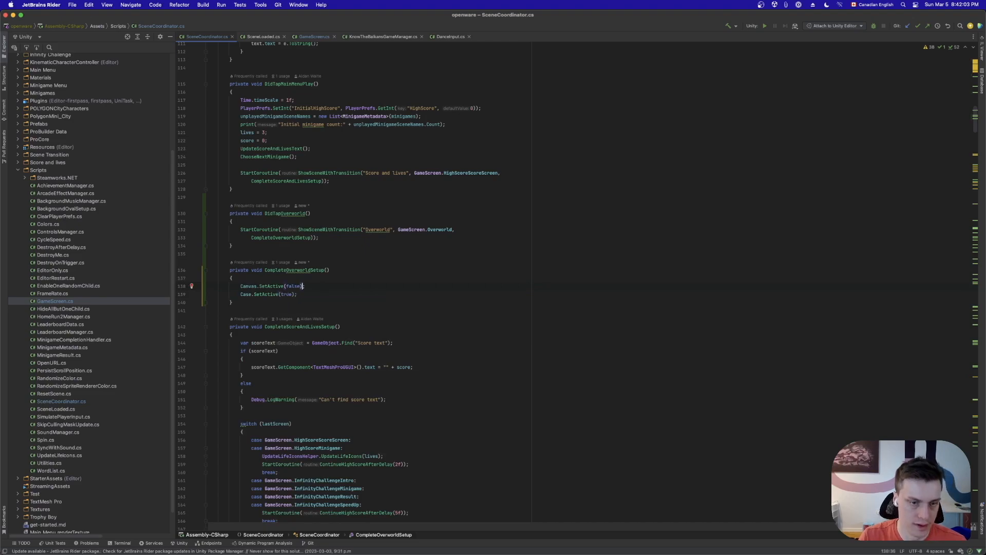
{"action": "key", "text": "Left"}
{"action": "key", "text": "Left"}
{"action": "key", "text": "BackSpace"}
{"action": "key", "text": "BackSpace"}
{"action": "key", "text": "BackSpace"}
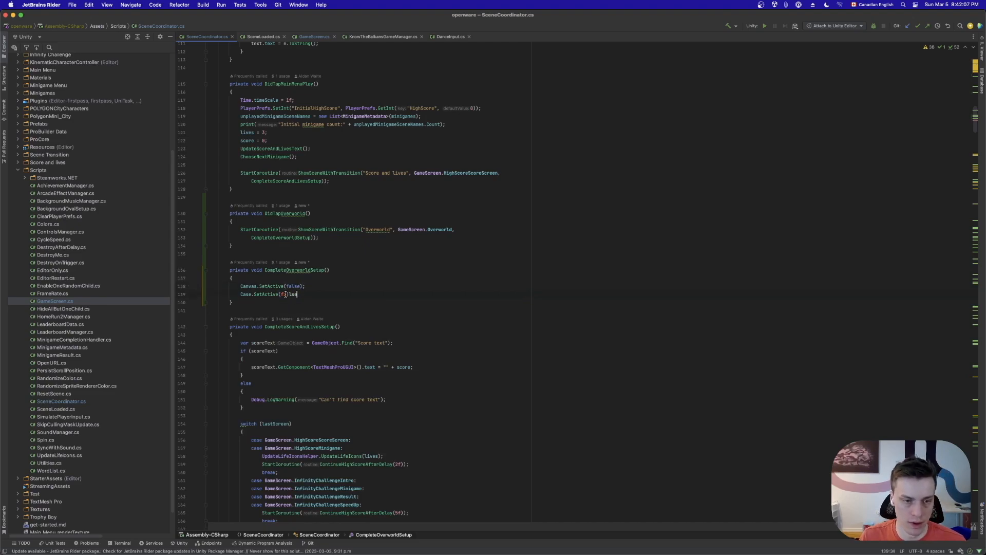
{"action": "key", "text": "BackSpace"}
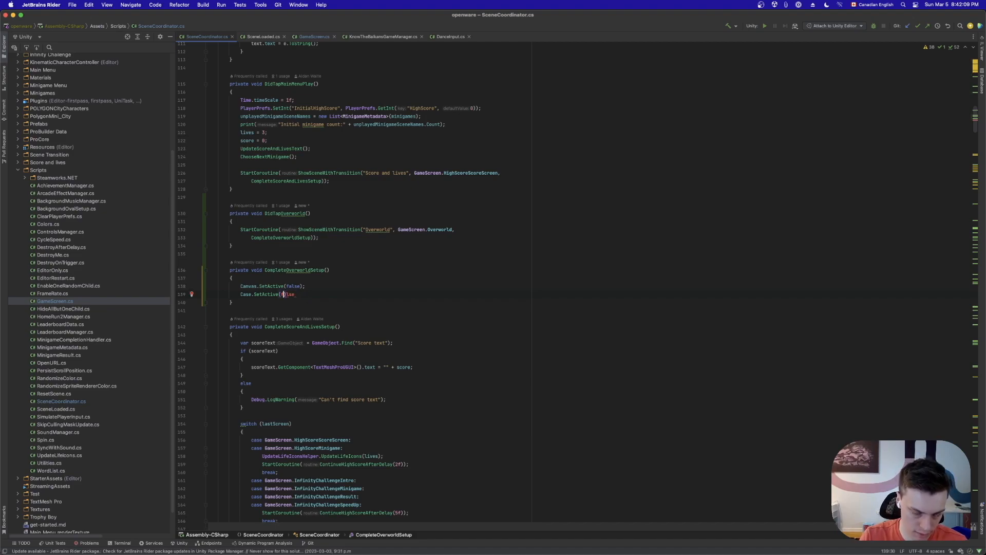
{"action": "type", "text": "fa"}
{"action": "key", "text": "Right"}
{"action": "key", "text": "Right"}
{"action": "key", "text": "Right"}
{"action": "type", "text": ");"}
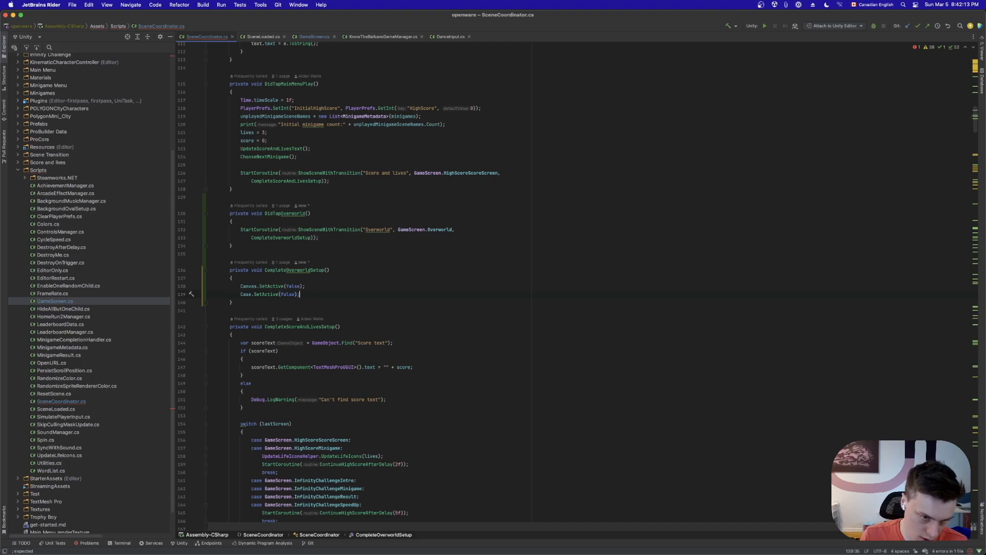
{"action": "left_click", "coordinate": [274, 312]}
{"action": "key", "text": "super+alt+l"}
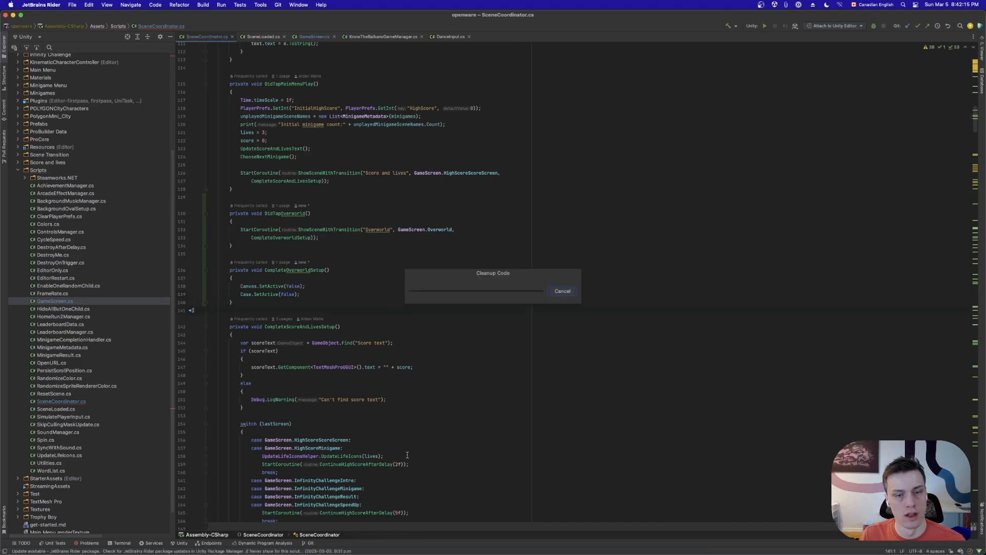
Switch to Unity and assign the Canvas and Case objects to the matching fields of the SceneCoordinator object's Scene Coordinator script
{"action": "mouse_move", "coordinate": [446, 552]}
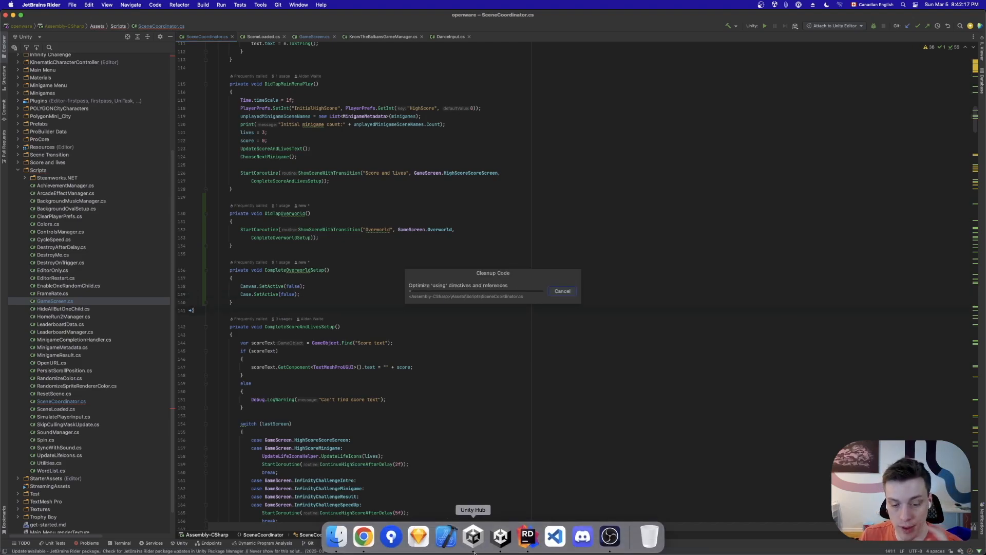
{"action": "left_click", "coordinate": [499, 539]}
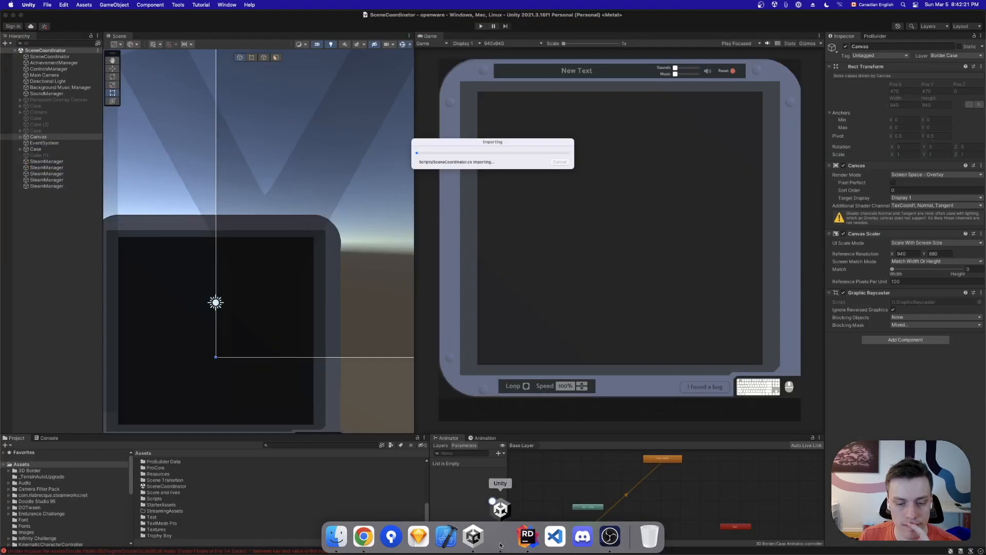
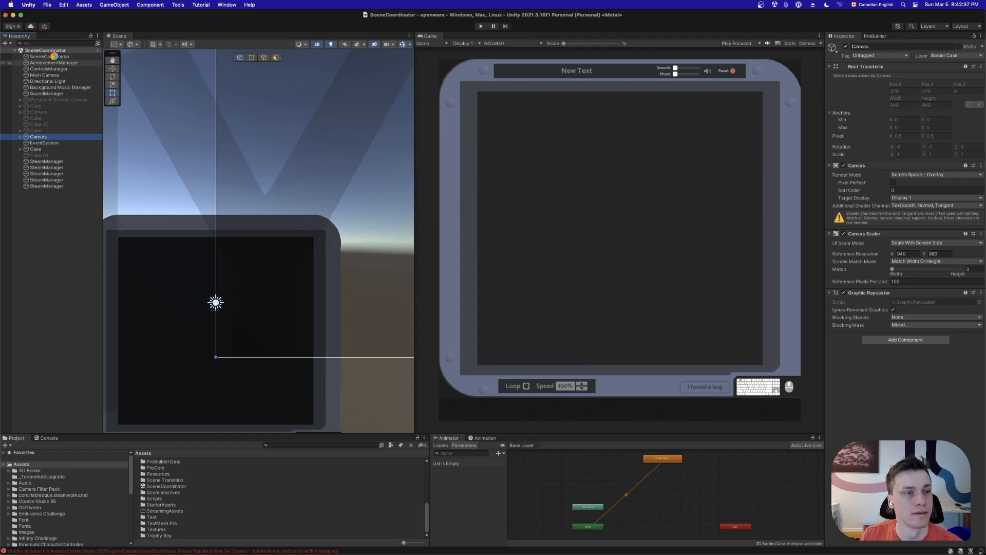
{"action": "left_click", "coordinate": [54, 57]}
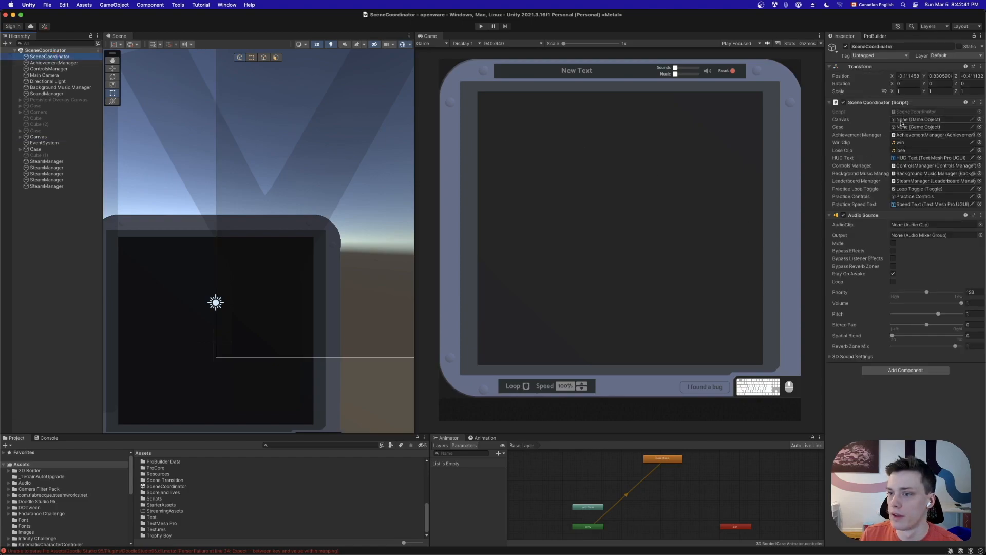
{"action": "left_click_drag", "start_coordinate": [38, 136], "coordinate": [912, 119]}
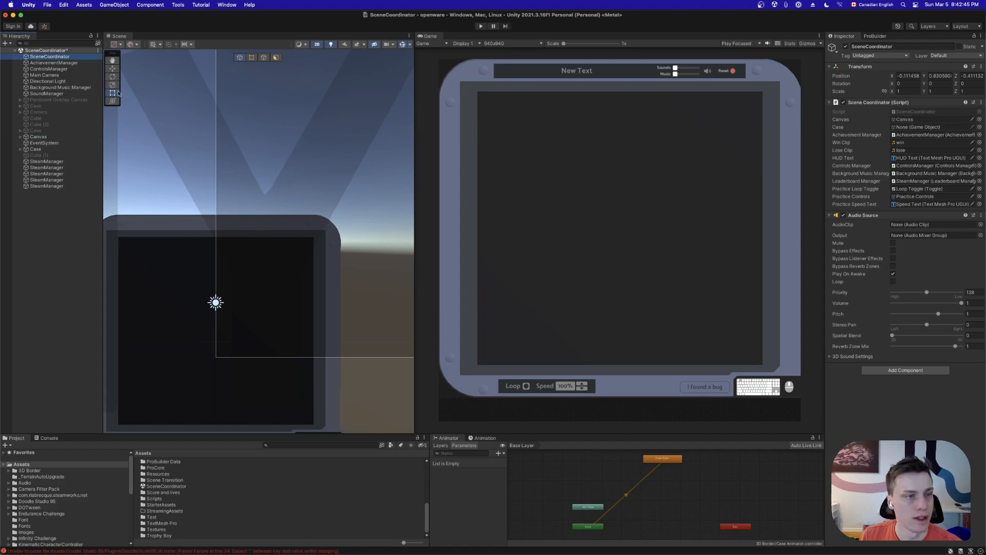
{"action": "left_click_drag", "start_coordinate": [35, 149], "coordinate": [896, 126]}
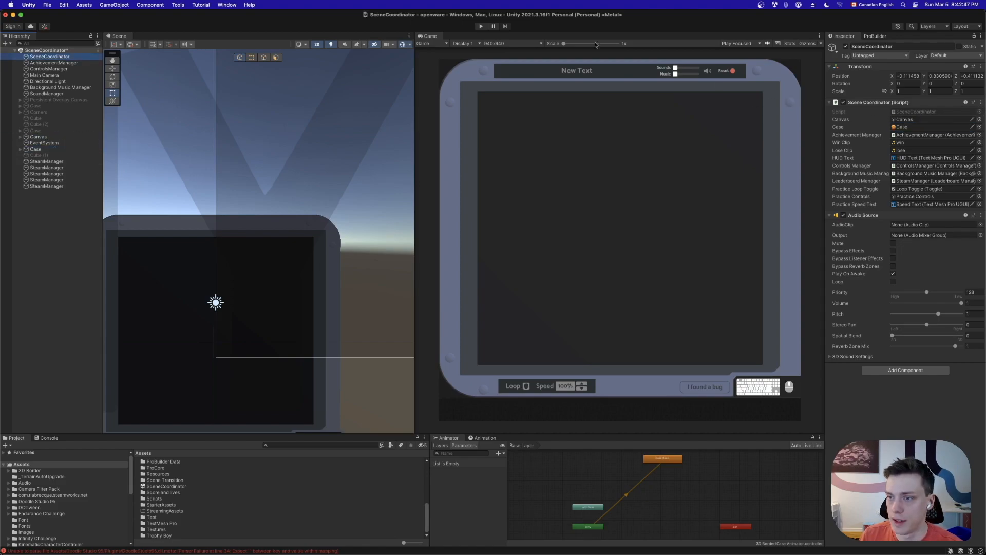
Run the game, enter the Overworld from the main menu to check the hidden arcade frame, and stop play mode
{"action": "left_click", "coordinate": [481, 26]}
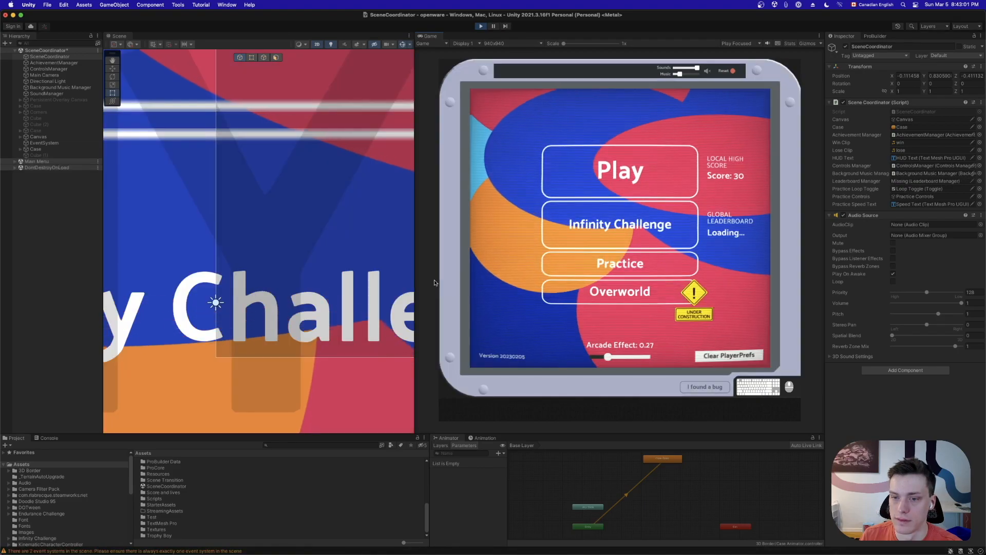
{"action": "left_click", "coordinate": [644, 297]}
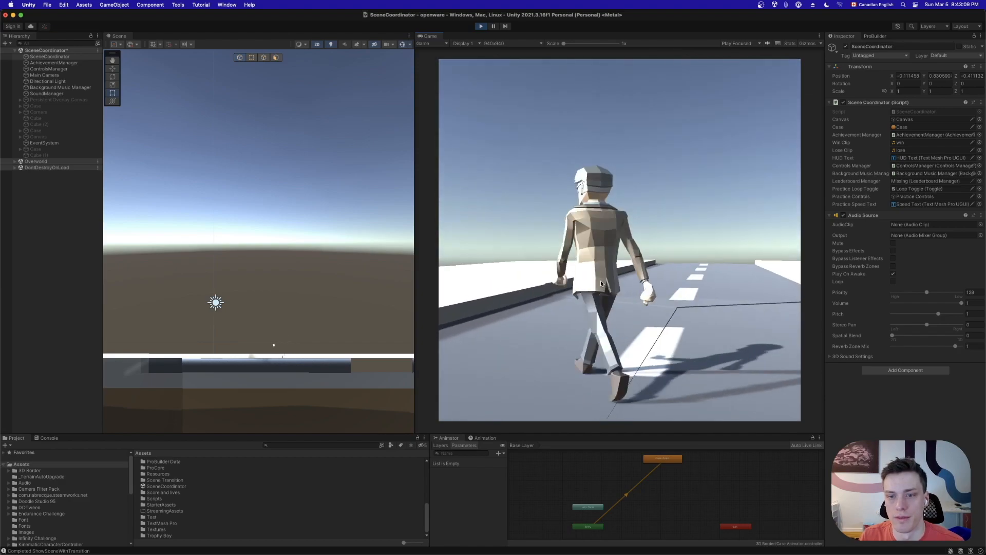
{"action": "left_click", "coordinate": [481, 27]}
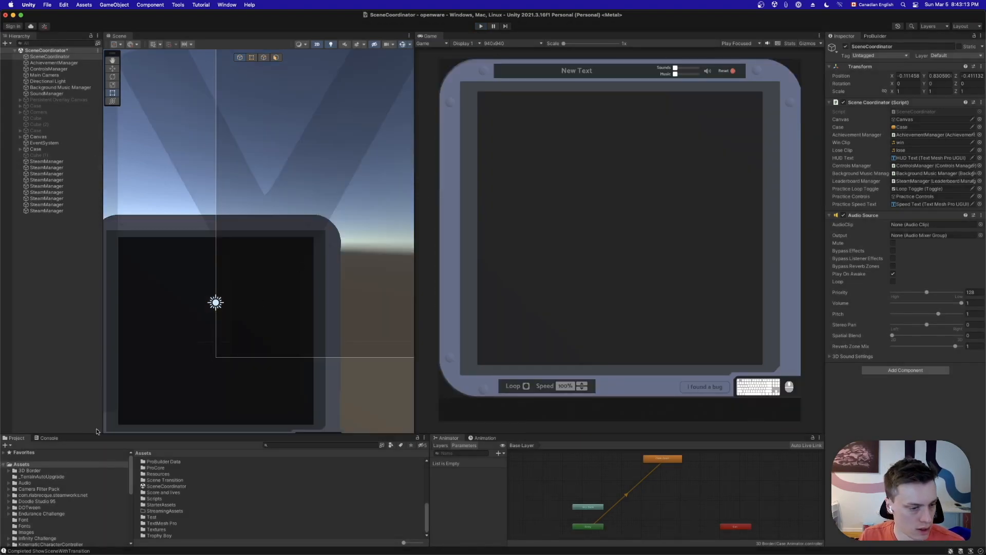
Open the Overworld scene from the Test/Overworld folder, saving the modified SceneCoordinator scene
{"action": "left_click_drag", "start_coordinate": [97, 433], "coordinate": [97, 409]}
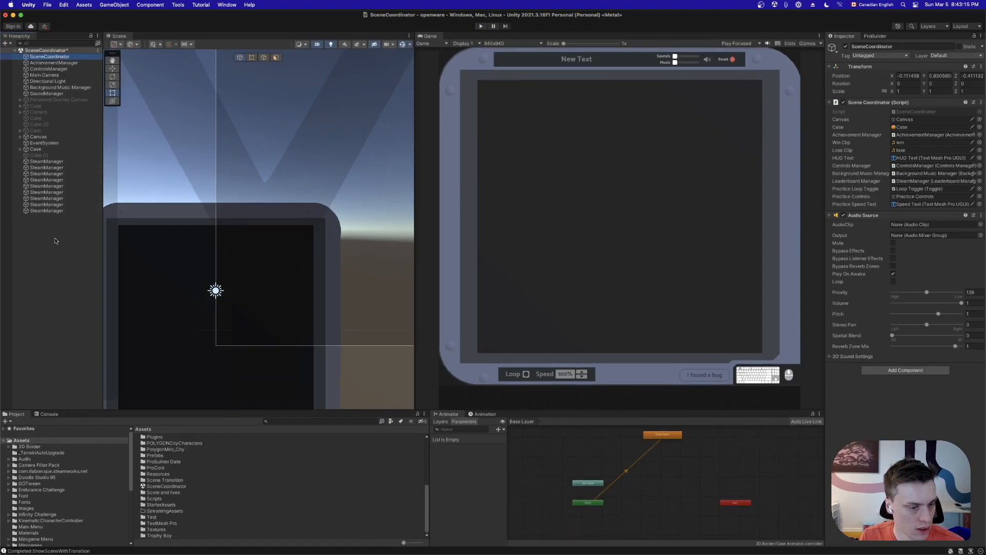
{"action": "scroll", "coordinate": [55, 531], "scroll_direction": "down", "scroll_amount": 5}
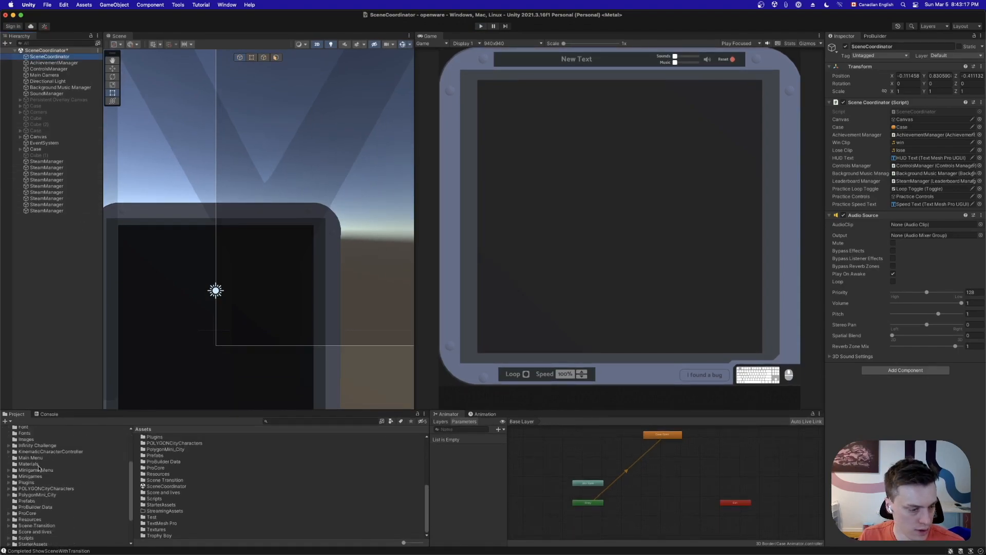
{"action": "scroll", "coordinate": [46, 463], "scroll_direction": "down", "scroll_amount": 3}
{"action": "left_click", "coordinate": [32, 517]}
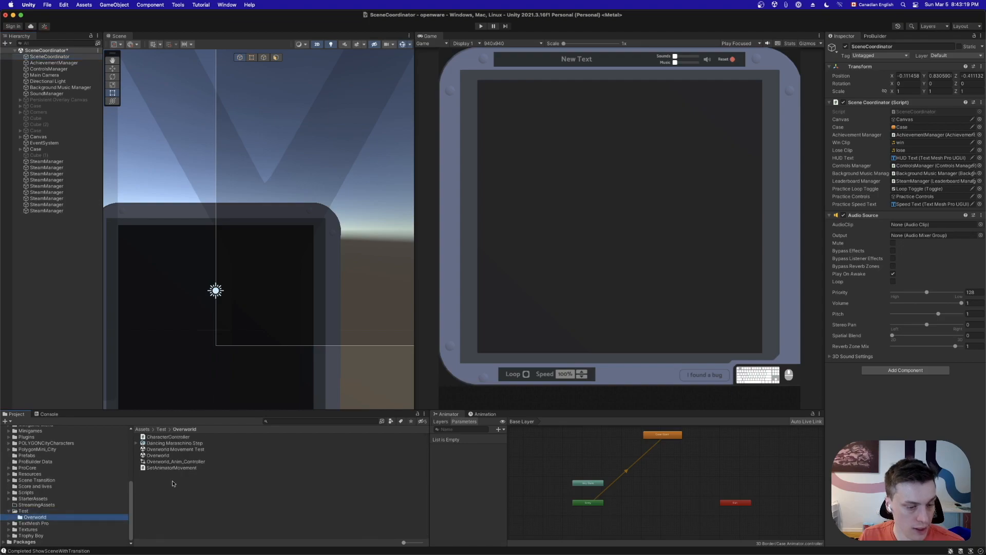
{"action": "double_click", "coordinate": [177, 456]}
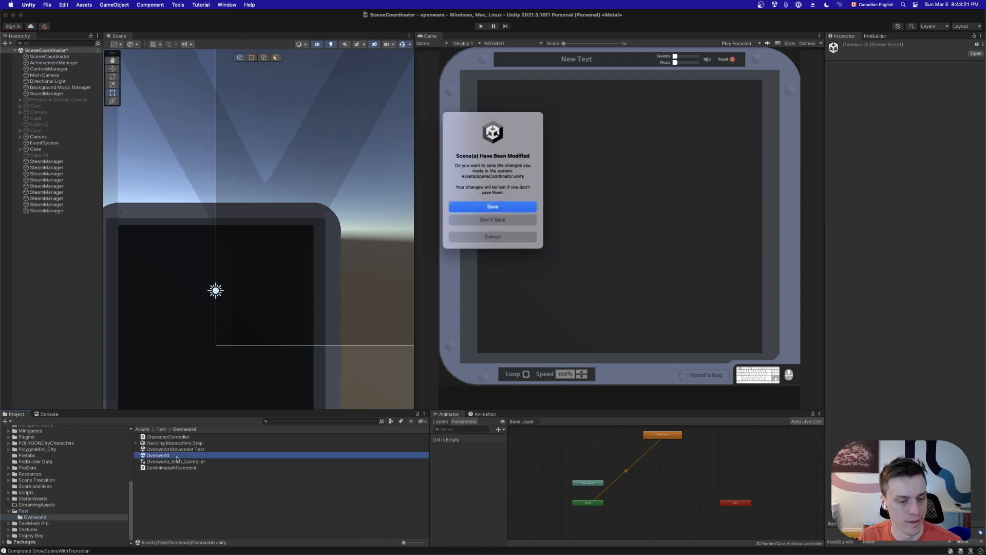
{"action": "left_click", "coordinate": [493, 206]}
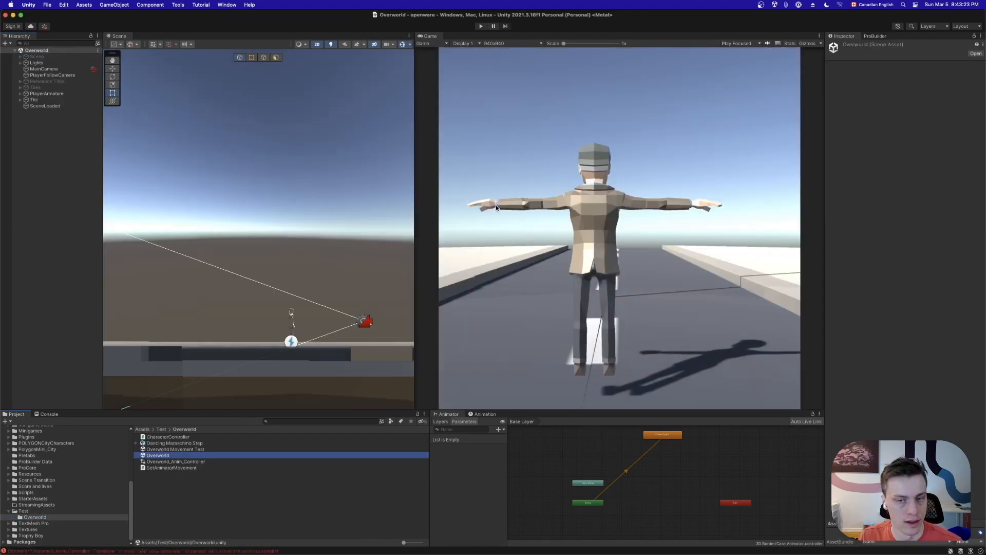
{"action": "right_click", "coordinate": [64, 153]}
{"action": "mouse_move", "coordinate": [103, 307]}
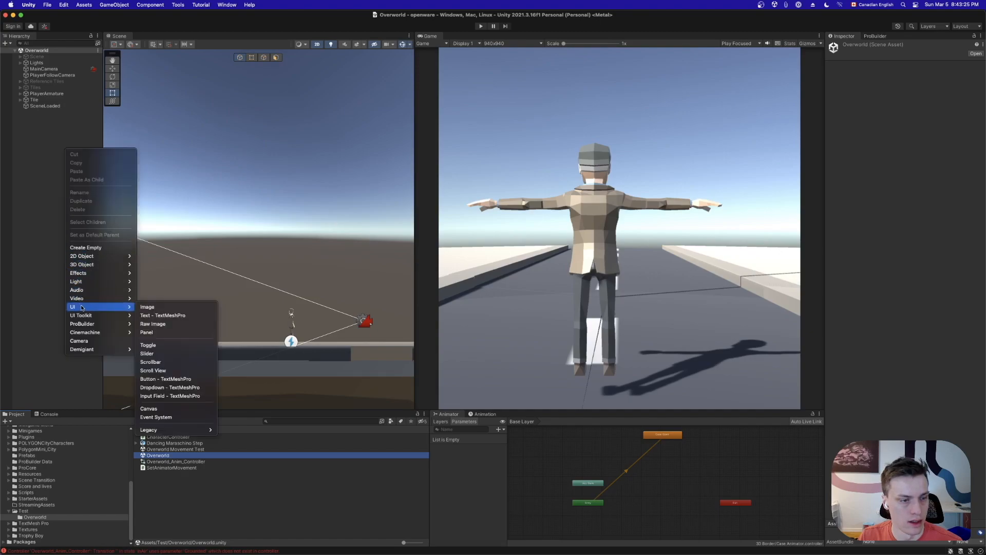
{"action": "left_click", "coordinate": [28, 321]}
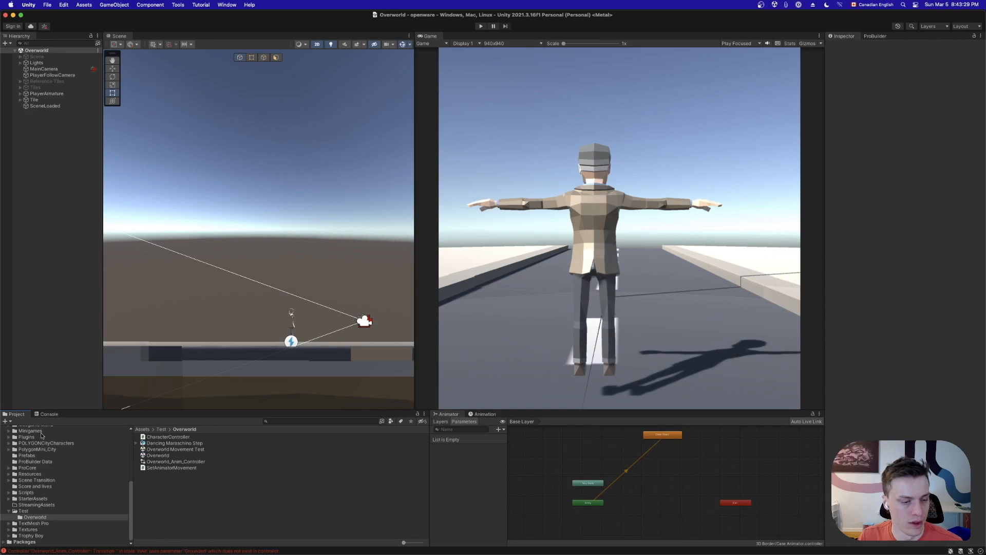
Add a TextMeshPro UI text object to the Overworld scene
{"action": "right_click", "coordinate": [62, 242]}
{"action": "mouse_move", "coordinate": [102, 399]}
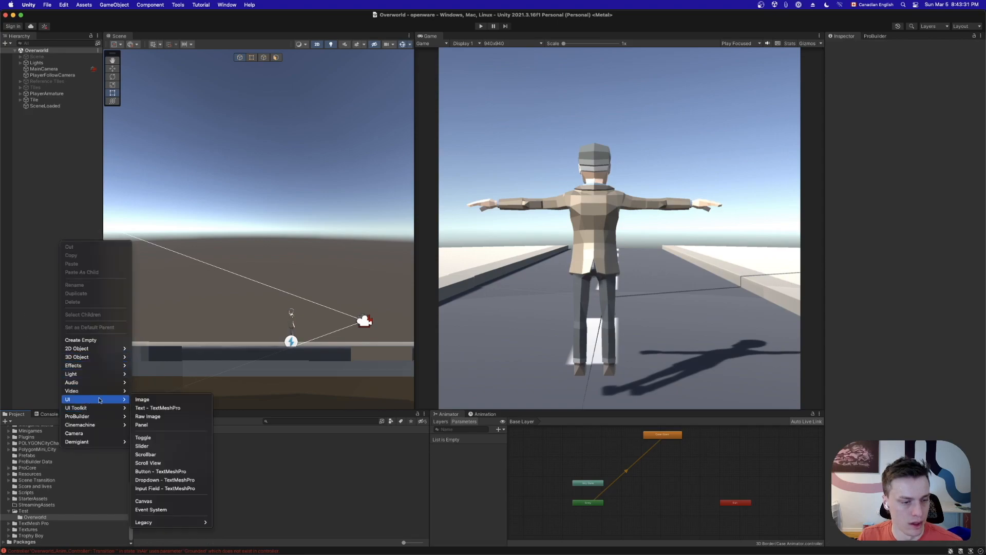
{"action": "left_click", "coordinate": [174, 408]}
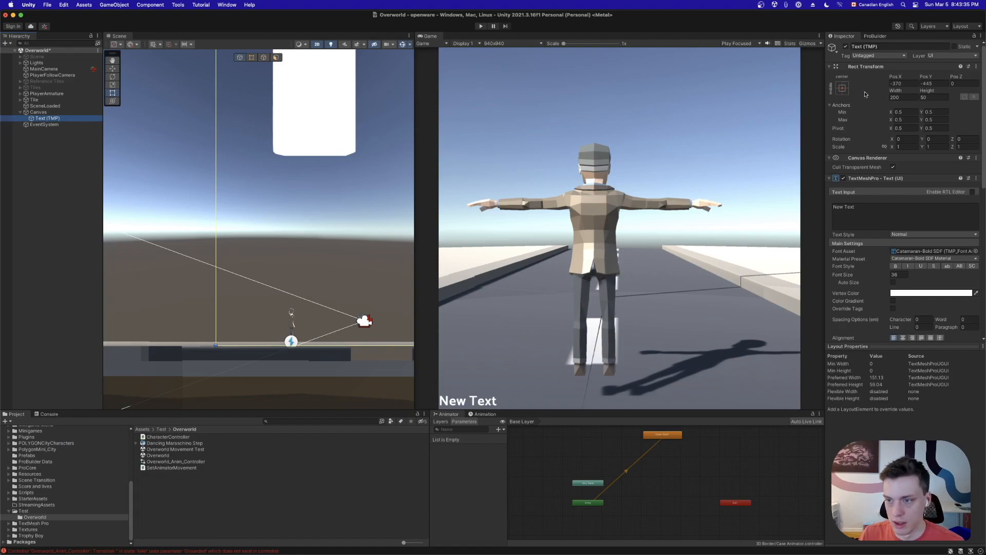
Replace the canvas text's placeholder with "The overworld is early in development :)"
{"action": "left_click", "coordinate": [867, 207]}
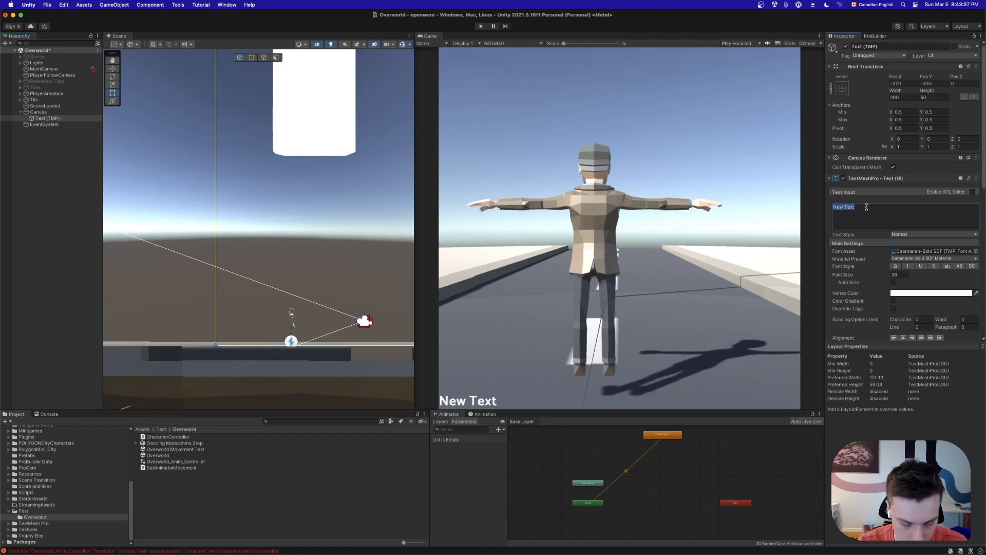
{"action": "type", "text": "The overworld"}
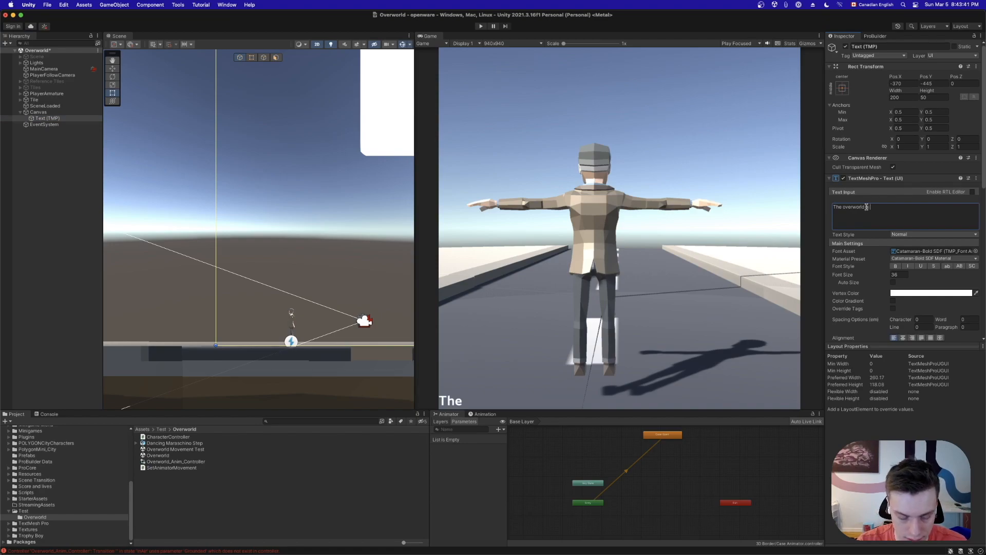
{"action": "type", "text": " is early in development :)"}
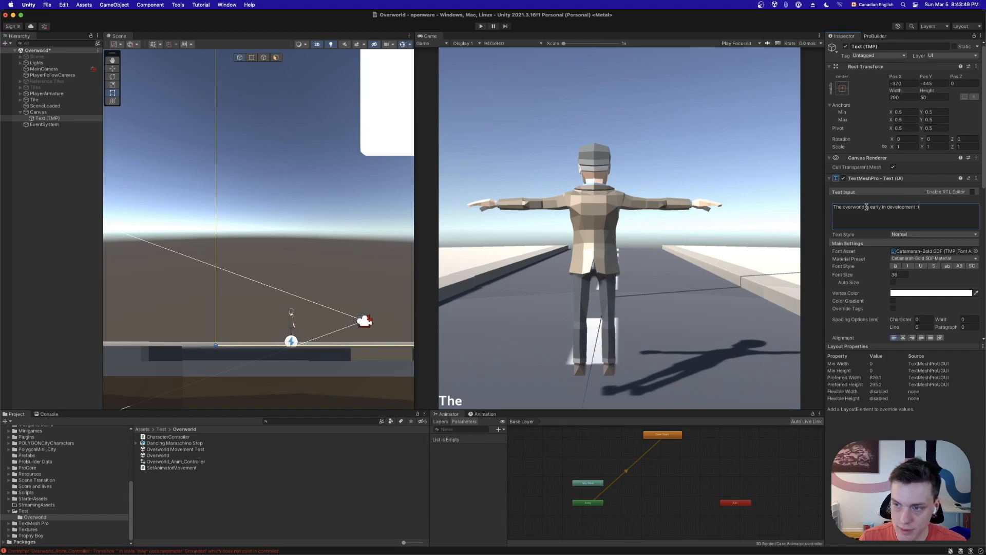
Enlarge the canvas text's box to about 364 by 138
{"action": "left_click", "coordinate": [72, 120]}
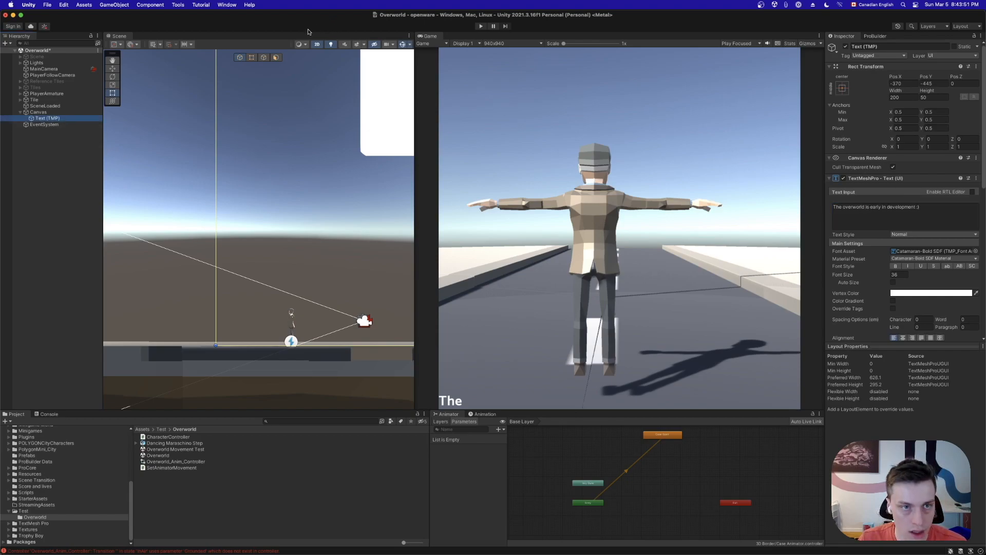
{"action": "scroll", "coordinate": [315, 184], "scroll_direction": "down", "scroll_amount": 3}
{"action": "key", "text": "f"}
{"action": "scroll", "coordinate": [303, 243], "scroll_direction": "down", "scroll_amount": 3}
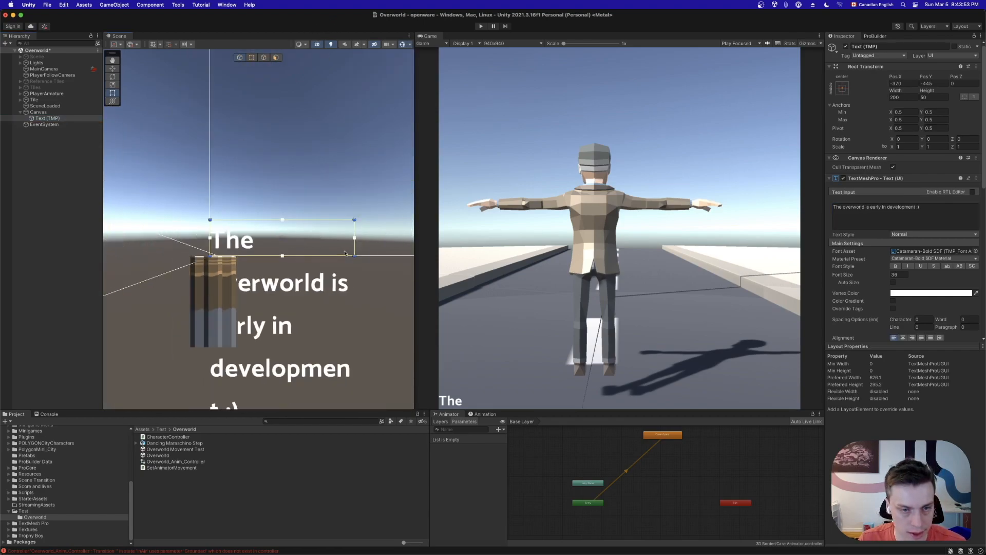
{"action": "left_click_drag", "start_coordinate": [354, 255], "coordinate": [474, 322]}
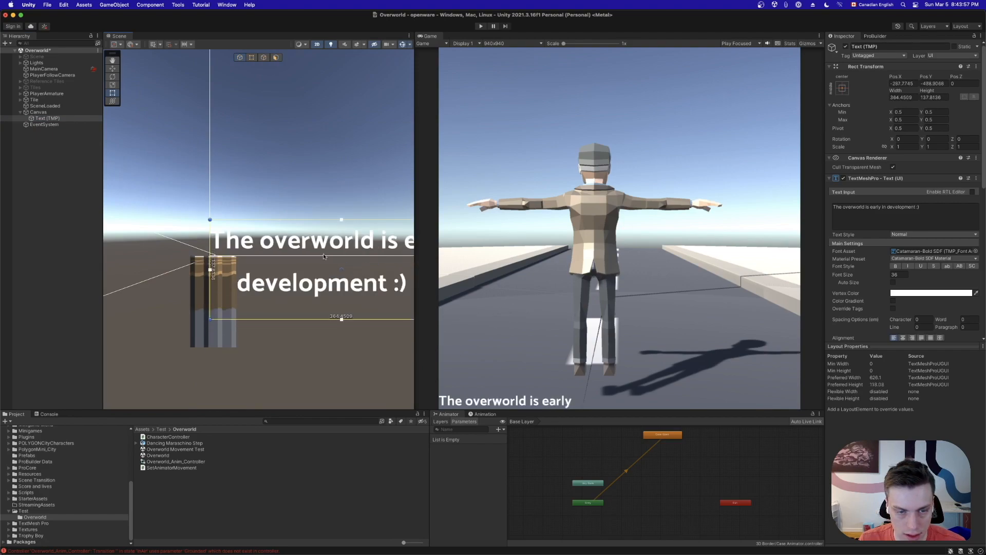
Give the canvas text a dark vertex color and reduce its font size to 25.7
{"action": "scroll", "coordinate": [343, 221], "scroll_direction": "down", "scroll_amount": 5}
{"action": "middle_click_drag", "start_coordinate": [342, 220], "coordinate": [304, 259]}
{"action": "left_click", "coordinate": [930, 292]}
{"action": "left_click", "coordinate": [920, 368]}
{"action": "left_click_drag", "start_coordinate": [842, 274], "coordinate": [724, 266]}
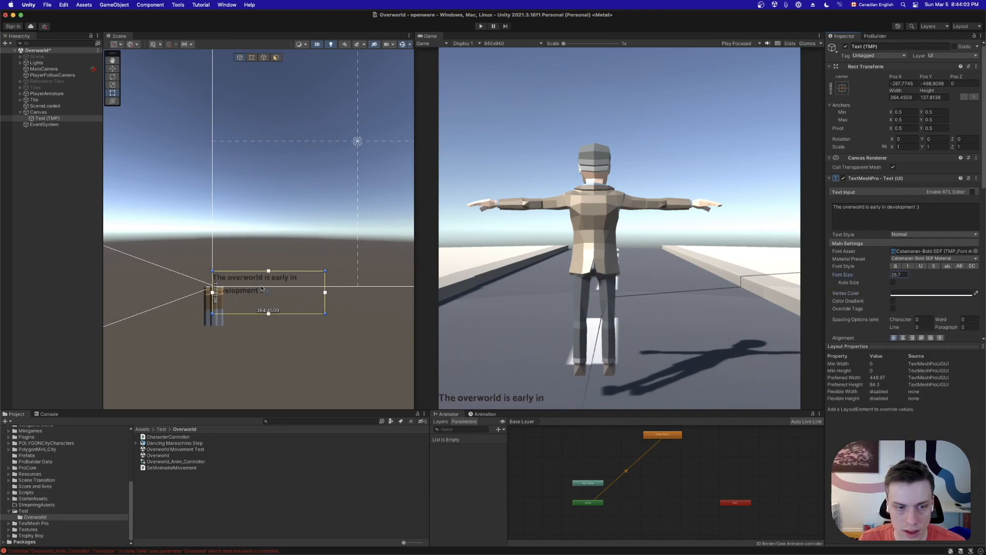
Shrink the text box to about 326 by 94 and reword the text as "The overworld is early in development."
{"action": "left_click_drag", "start_coordinate": [325, 312], "coordinate": [314, 300]}
{"action": "left_click", "coordinate": [941, 224]}
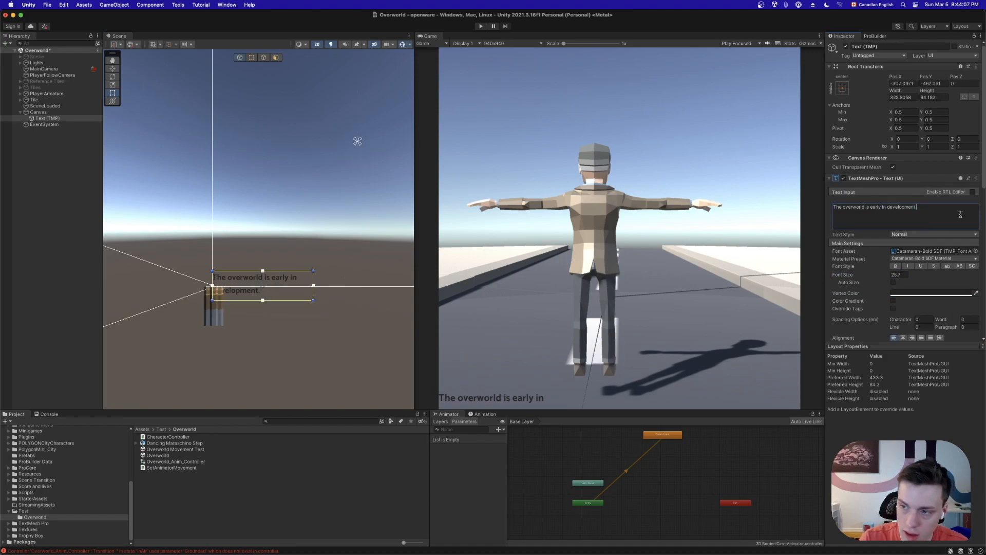
Resize the text box to about 548 by 51 and place it near the canvas's upper edge at X -9, Y 405
{"action": "left_click_drag", "start_coordinate": [313, 300], "coordinate": [312, 88]}
{"action": "scroll", "coordinate": [323, 92], "scroll_direction": "down", "scroll_amount": 6}
{"action": "middle_click_drag", "start_coordinate": [324, 91], "coordinate": [175, 184]}
{"action": "left_click_drag", "start_coordinate": [175, 178], "coordinate": [217, 144]}
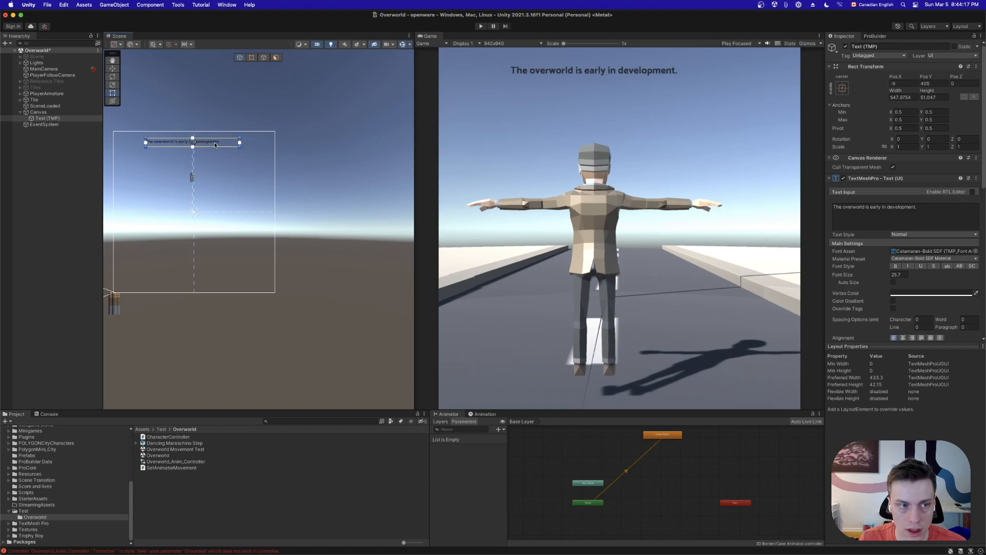
Add a TextMeshPro button to the canvas and set its label to "Back"
{"action": "right_click", "coordinate": [40, 113]}
{"action": "mouse_move", "coordinate": [67, 279]}
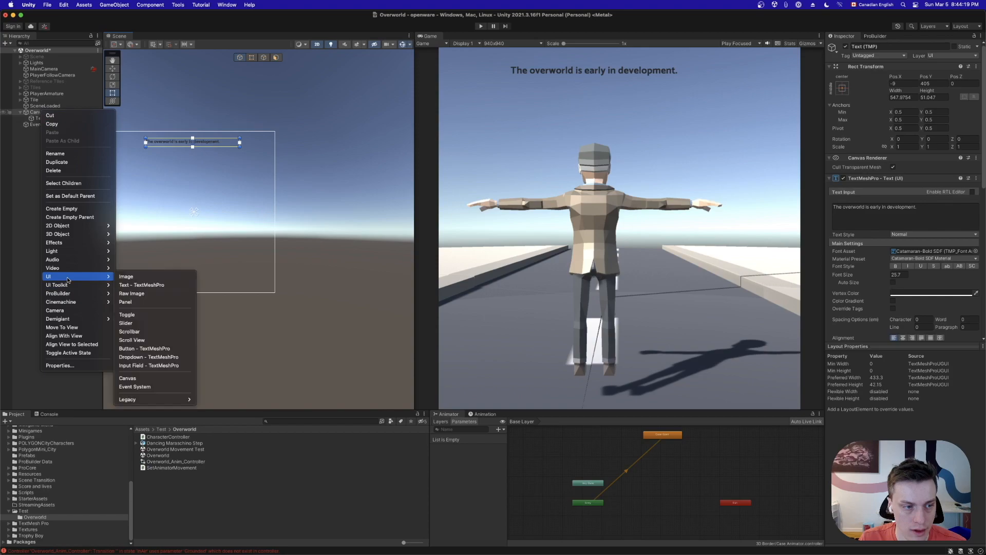
{"action": "left_click", "coordinate": [140, 349]}
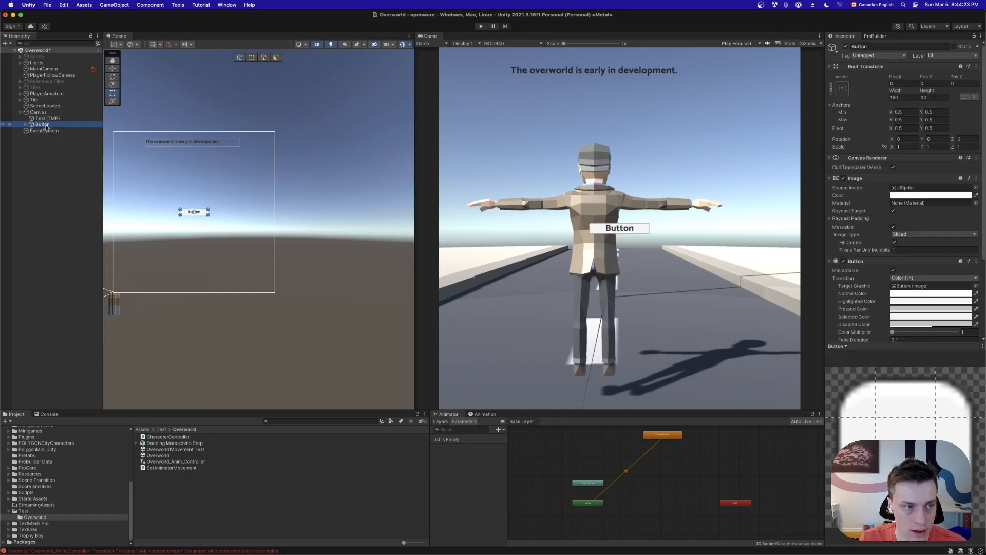
{"action": "left_click", "coordinate": [26, 126]}
{"action": "left_click", "coordinate": [52, 131]}
{"action": "left_click", "coordinate": [844, 209]}
{"action": "type", "text": "Back"}
Search the sprites for "rounded" and assign small rounded rect as the Back button's source image
{"action": "left_click", "coordinate": [57, 125]}
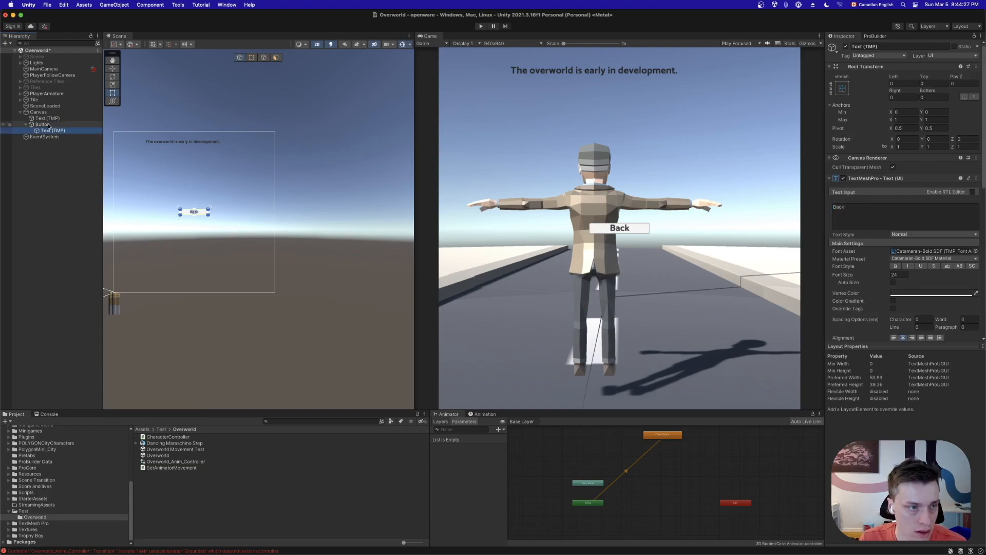
{"action": "left_click", "coordinate": [208, 218]}
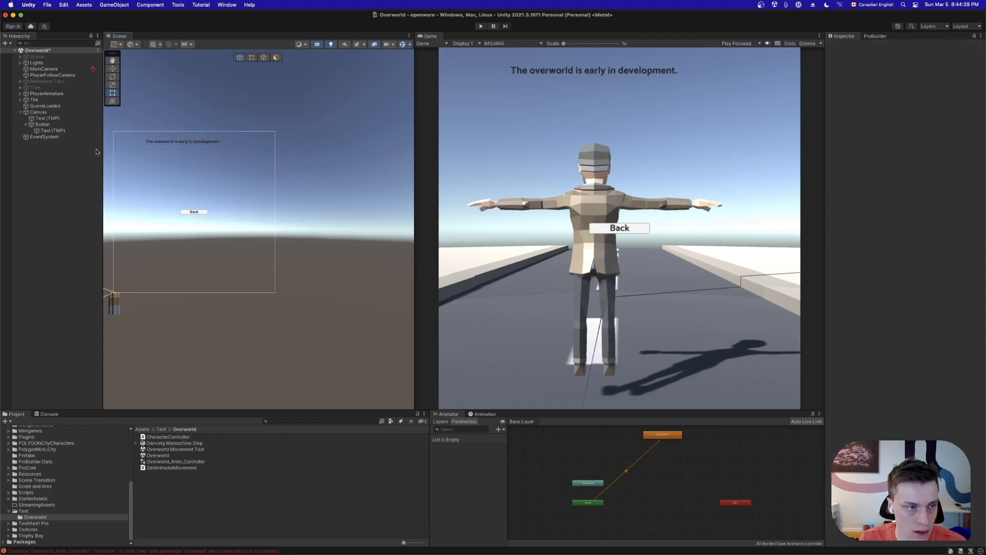
{"action": "left_click", "coordinate": [43, 124]}
{"action": "left_click", "coordinate": [946, 188]}
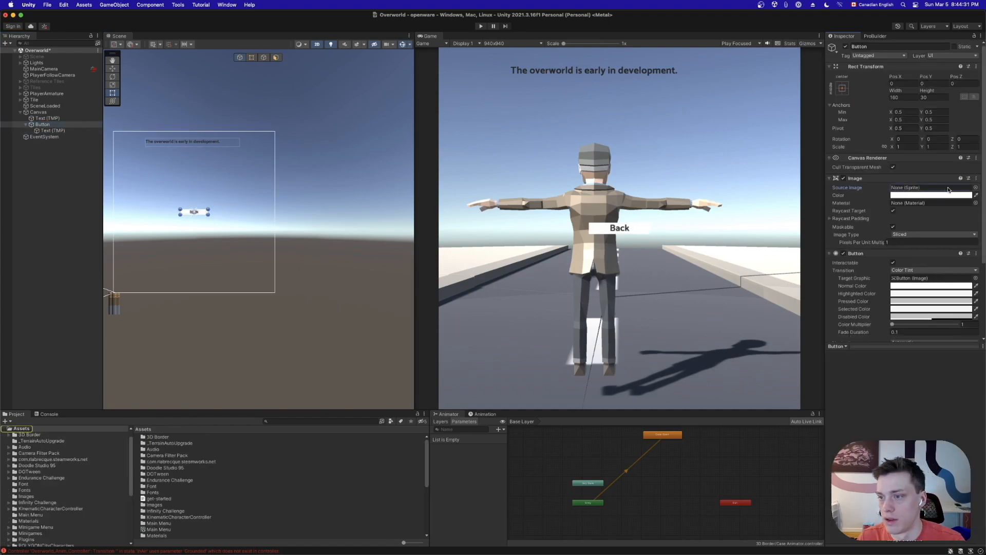
{"action": "left_click", "coordinate": [975, 188]}
{"action": "type", "text": "rounded"}
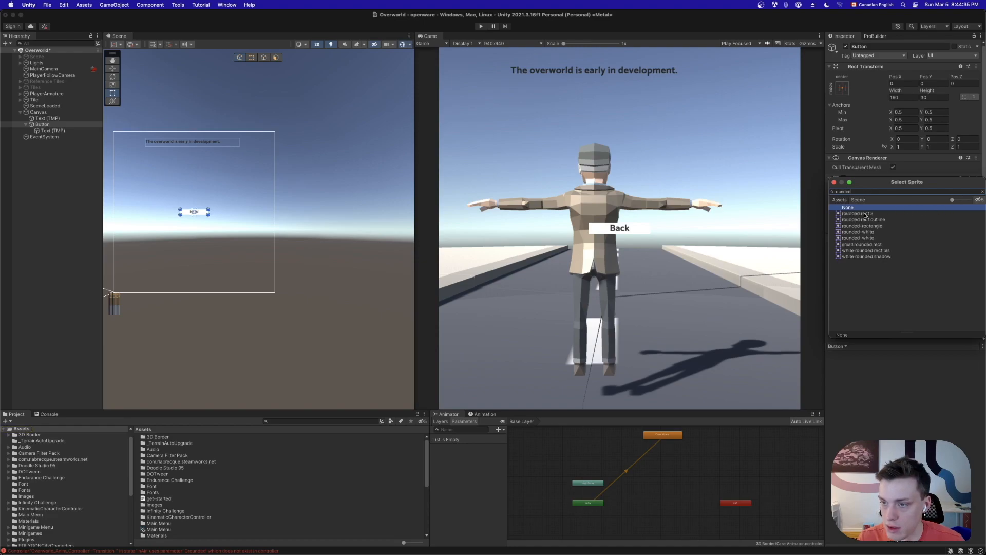
{"action": "left_click", "coordinate": [865, 214]}
{"action": "left_click", "coordinate": [863, 219]}
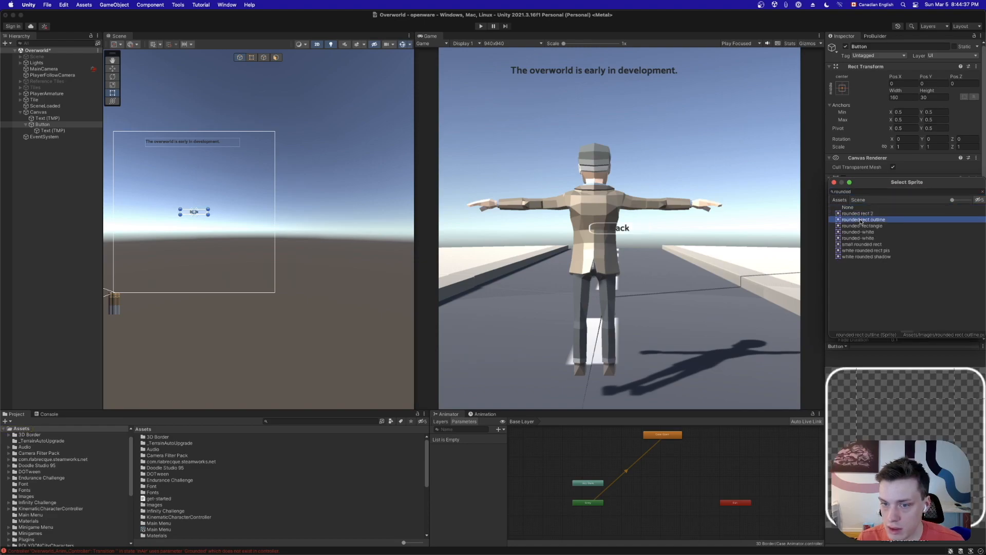
{"action": "left_click", "coordinate": [862, 226]}
{"action": "left_click", "coordinate": [857, 232]}
{"action": "left_click", "coordinate": [855, 238]}
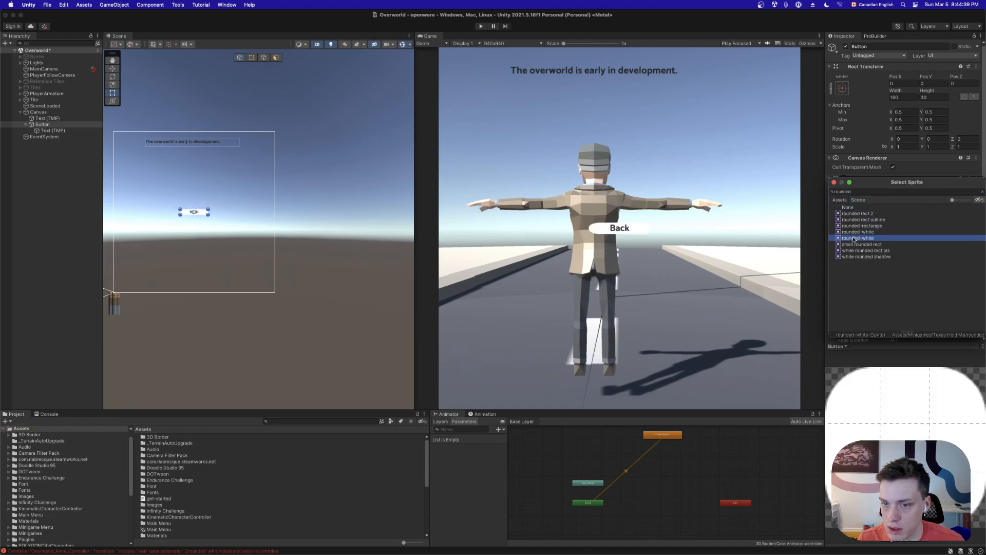
{"action": "left_click", "coordinate": [853, 244]}
{"action": "left_click", "coordinate": [834, 183]}
Resize the Back button to about 129 by 64 and move it to the canvas's upper-left corner, around X -377, Y 412
{"action": "left_click", "coordinate": [43, 126]}
{"action": "left_click_drag", "start_coordinate": [207, 214], "coordinate": [131, 140]}
{"action": "key", "text": "w"}
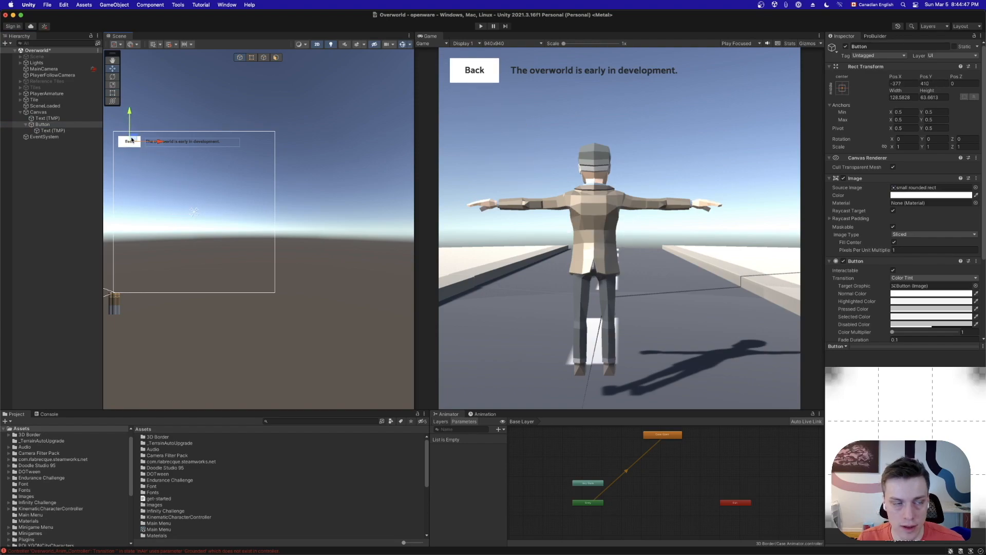
Nudge the development notice beside the Back button to X -11, Y 405, and save the Overworld scene
{"action": "left_click", "coordinate": [49, 119]}
{"action": "left_click_drag", "start_coordinate": [196, 142], "coordinate": [193, 140]}
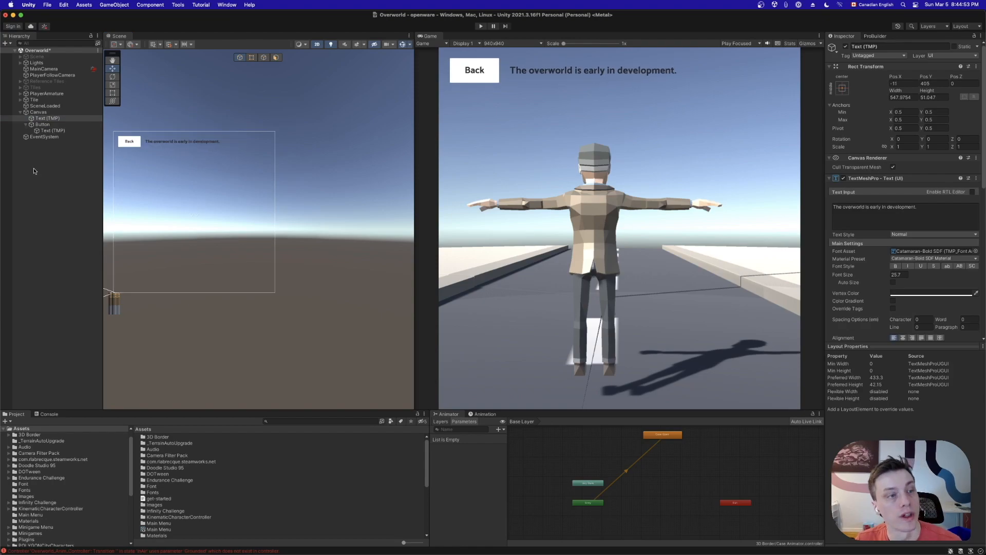
{"action": "left_click", "coordinate": [42, 124]}
{"action": "key", "text": "super+s"}
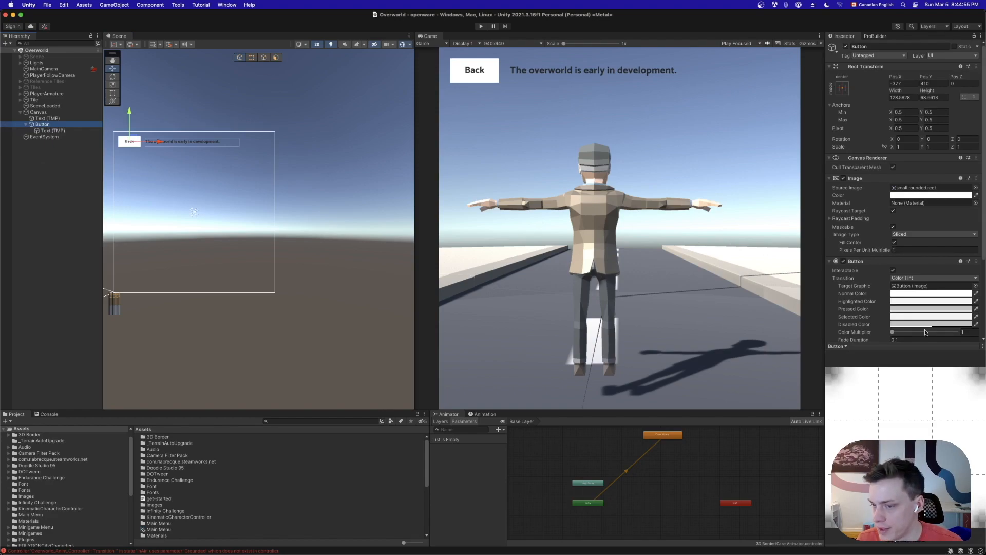
{"action": "scroll", "coordinate": [926, 334], "scroll_direction": "down", "scroll_amount": 5}
{"action": "left_click_drag", "start_coordinate": [853, 342], "coordinate": [853, 478]}
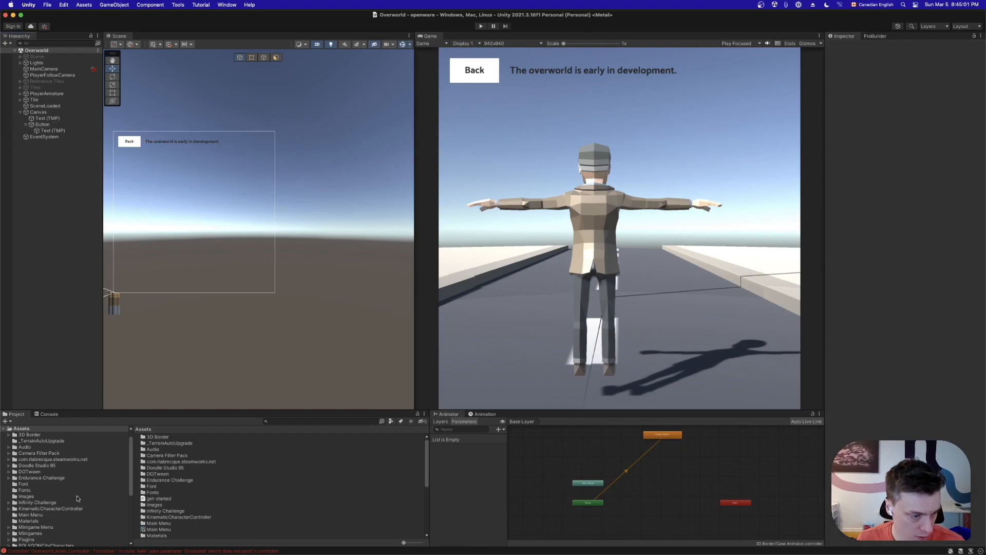
{"action": "scroll", "coordinate": [79, 498], "scroll_direction": "up", "scroll_amount": 2}
Switch to JetBrains Rider and search SceneCoordinator.cs for "reset"
{"action": "mouse_move", "coordinate": [340, 547]}
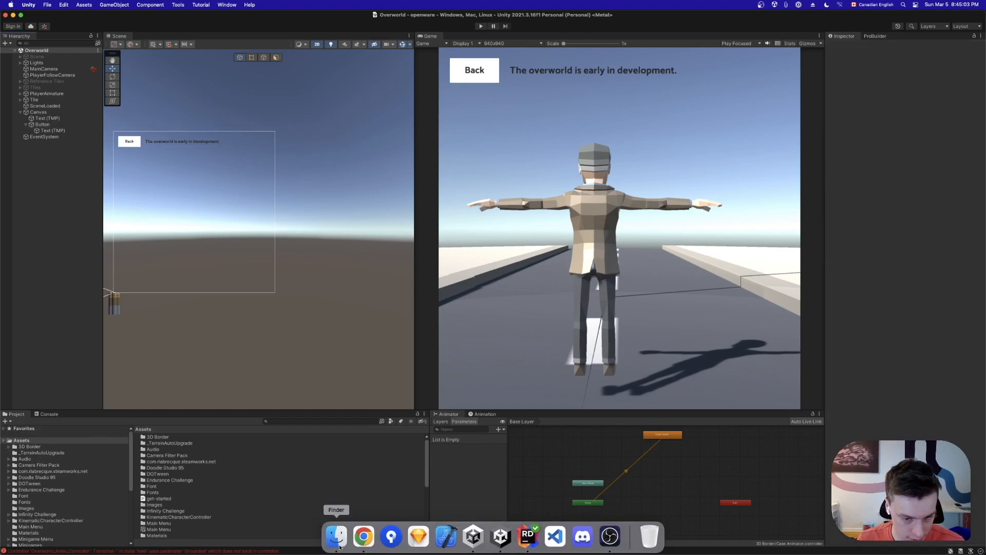
{"action": "left_click", "coordinate": [527, 536]}
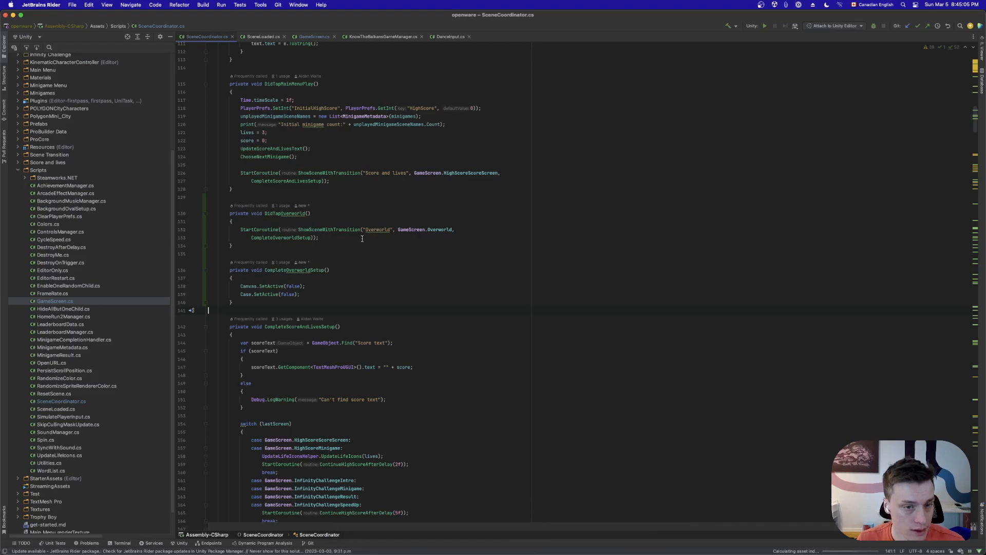
{"action": "key", "text": "super+f"}
{"action": "type", "text": "reset"}
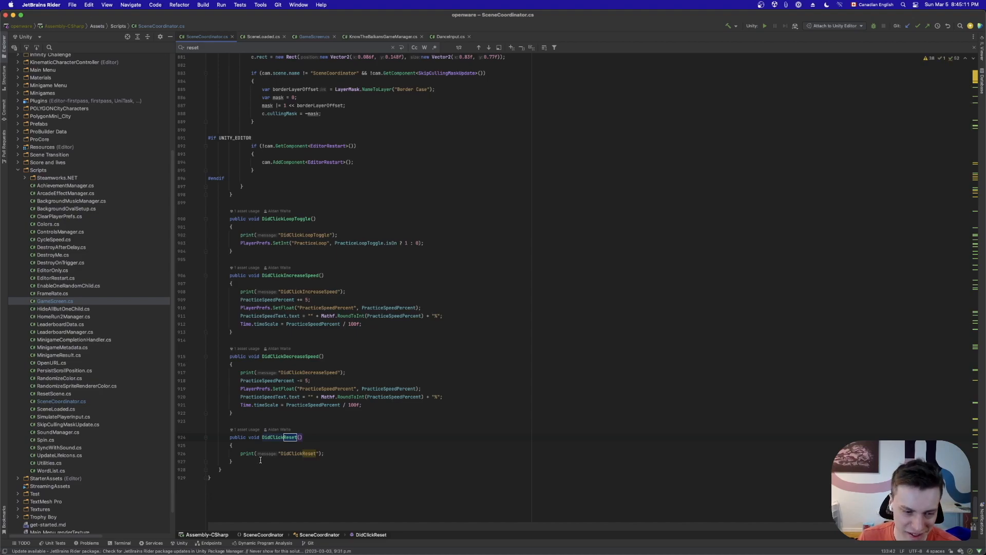
Delete the DidClickReset method at the end of SceneCoordinator.cs, keeping the closing brace of DidClickDecreaseSpeed
{"action": "key", "text": "shift+Up"}
{"action": "key", "text": "shift+Up"}
{"action": "key", "text": "shift+Up"}
{"action": "key", "text": "shift+Up"}
{"action": "key", "text": "BackSpace"}
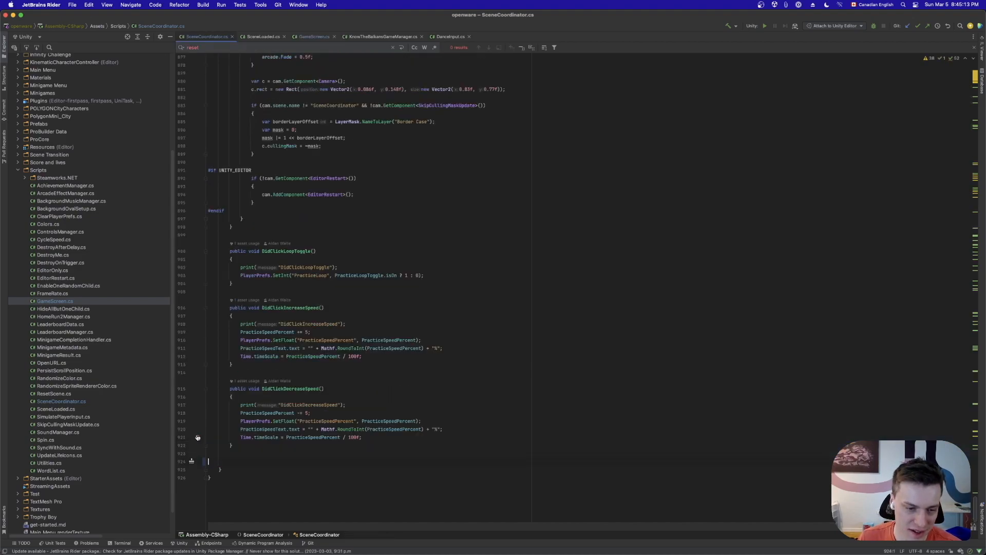
{"action": "key", "text": "BackSpace"}
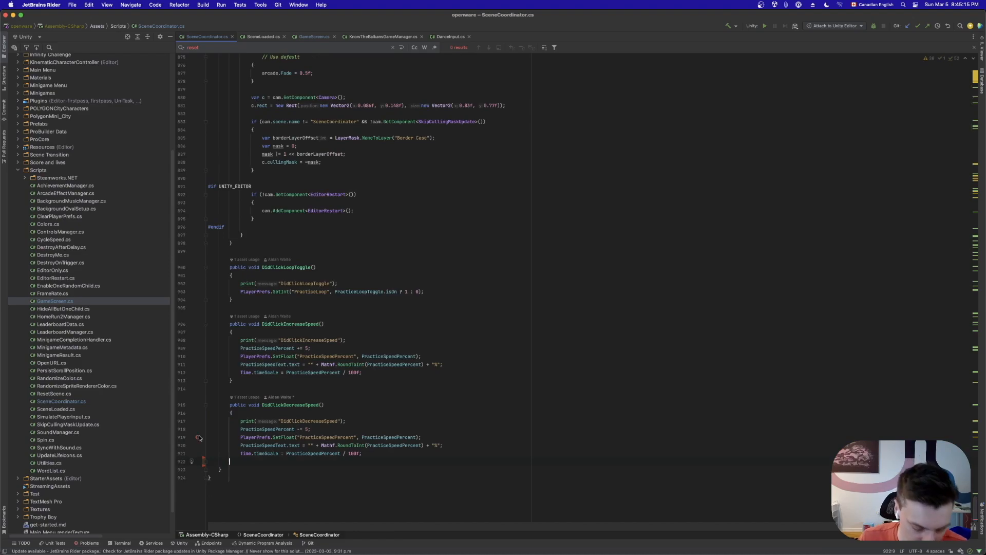
{"action": "type", "text": "}"}
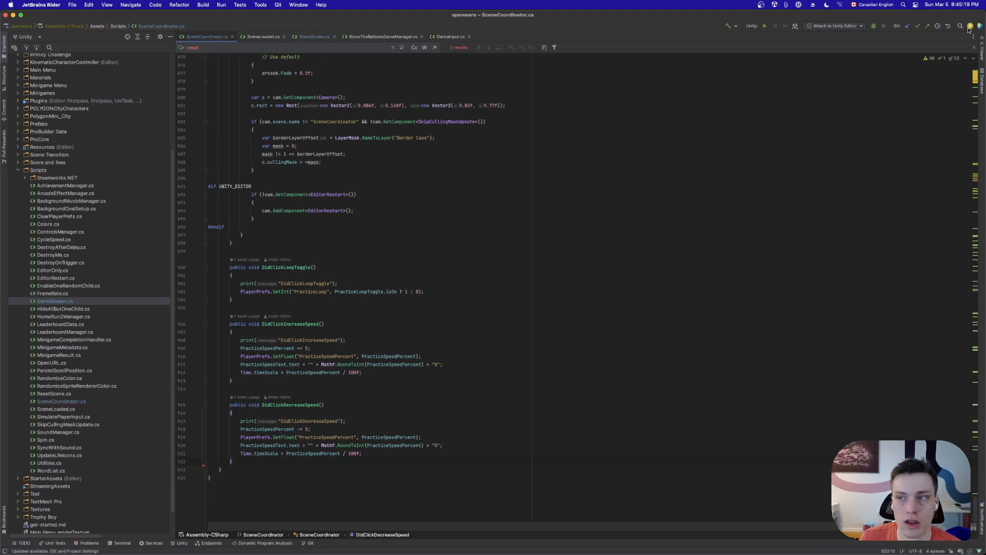
Close the search and reformat the code in SceneCoordinator.cs
{"action": "key", "text": "Escape"}
{"action": "left_click", "coordinate": [641, 212]}
{"action": "key", "text": "super+alt+l"}
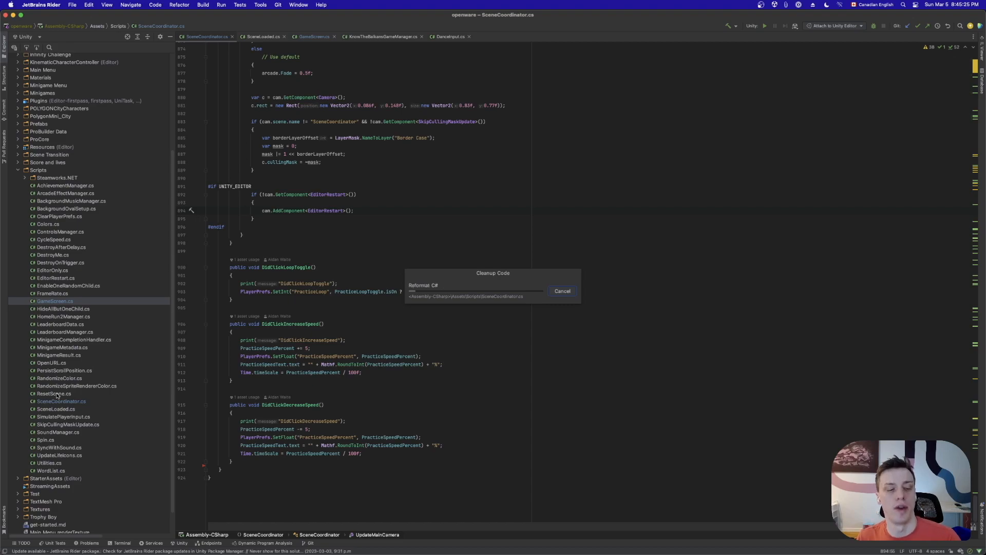
Open ResetScene.cs from the Scripts folder and examine its Reset method
{"action": "double_click", "coordinate": [56, 393]}
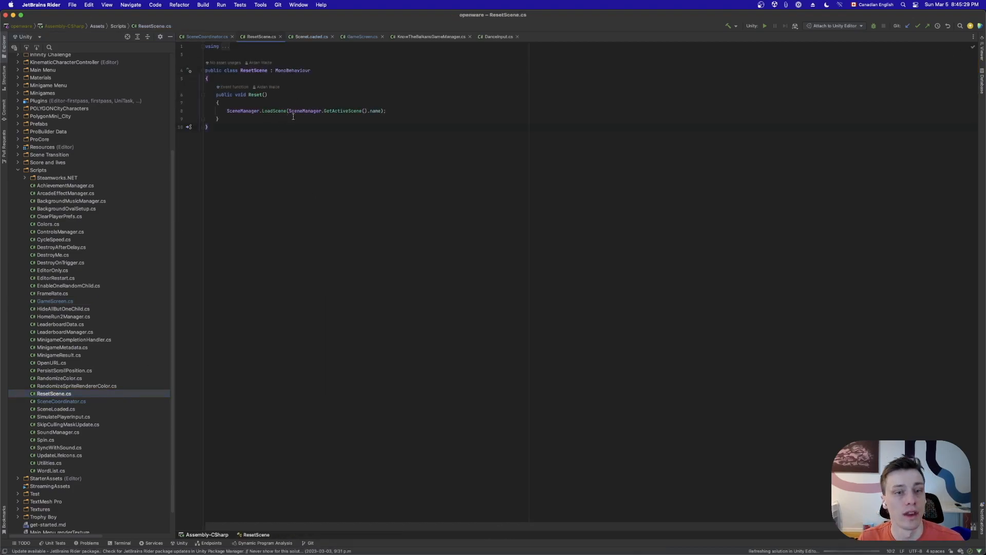
{"action": "left_click_drag", "start_coordinate": [219, 119], "coordinate": [206, 97]}
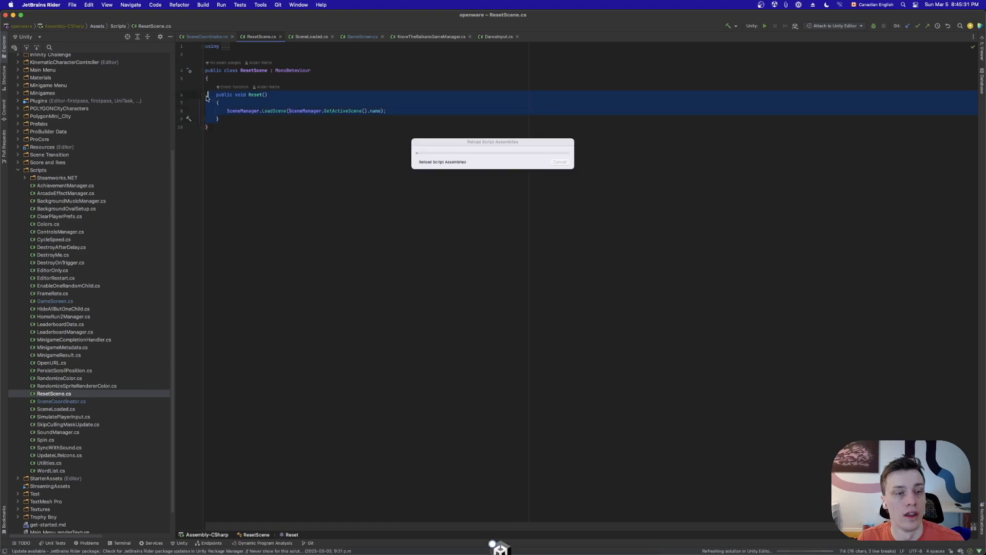
{"action": "left_click", "coordinate": [313, 193]}
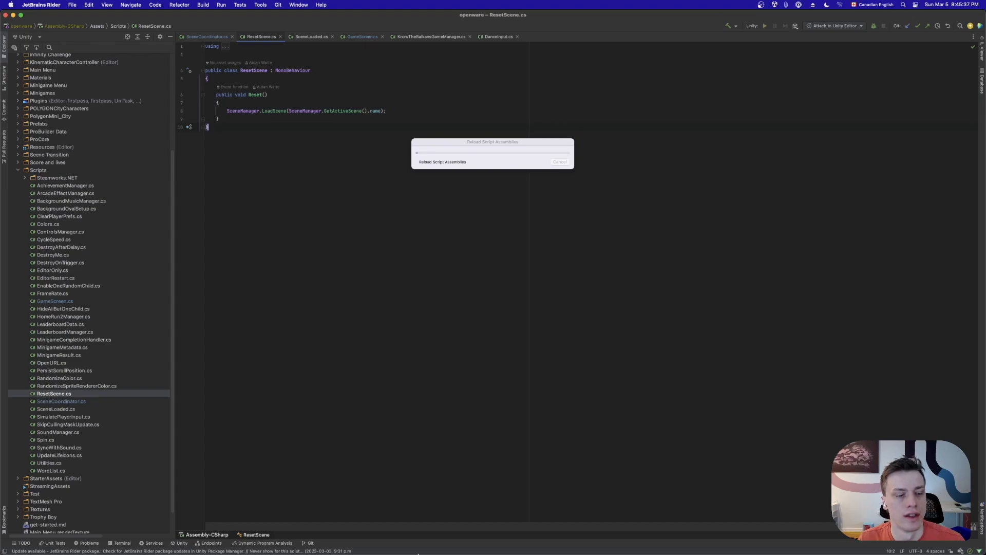
{"action": "mouse_move", "coordinate": [418, 553]}
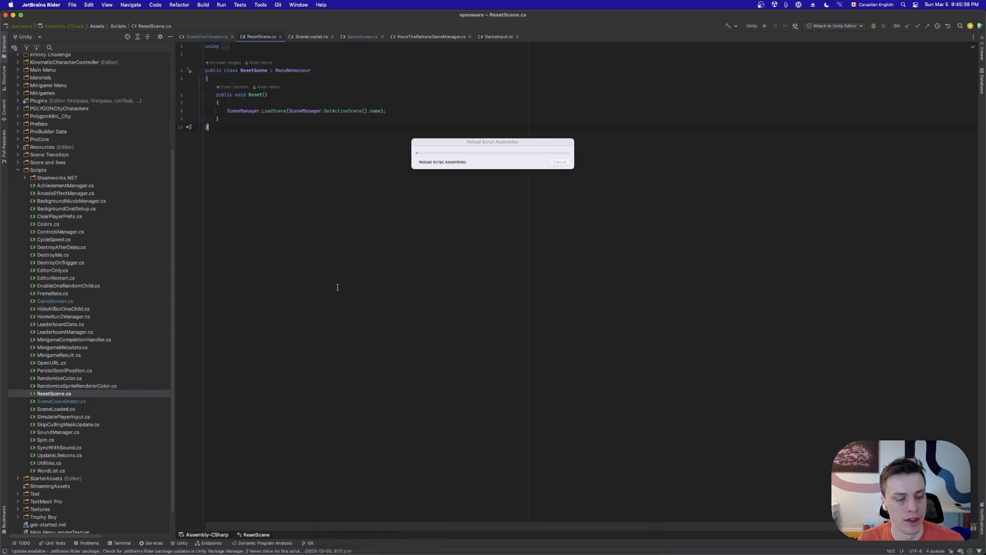
Search the whole solution for "resetscene" and look through the matches for uses of the class
{"action": "key", "text": "super+shift+f"}
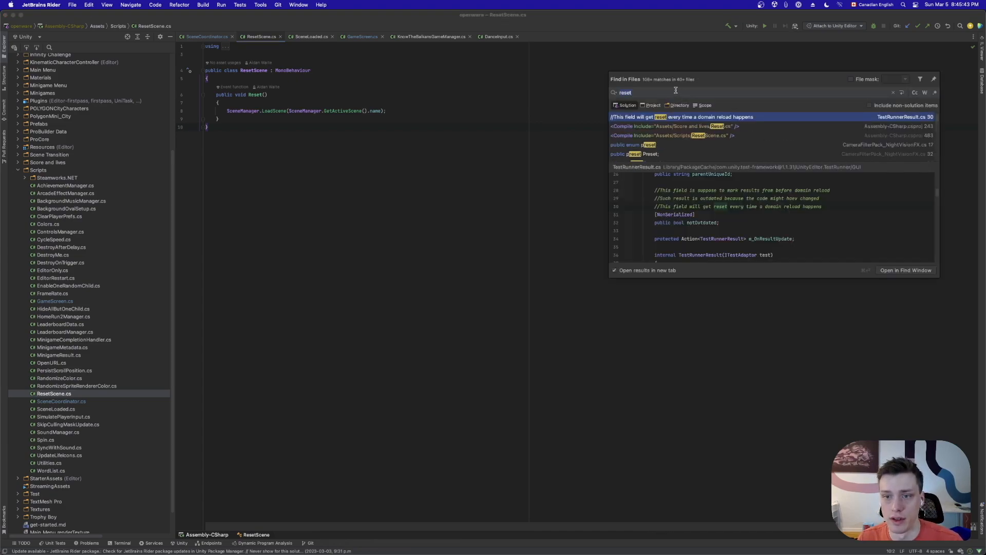
{"action": "type", "text": "scene"}
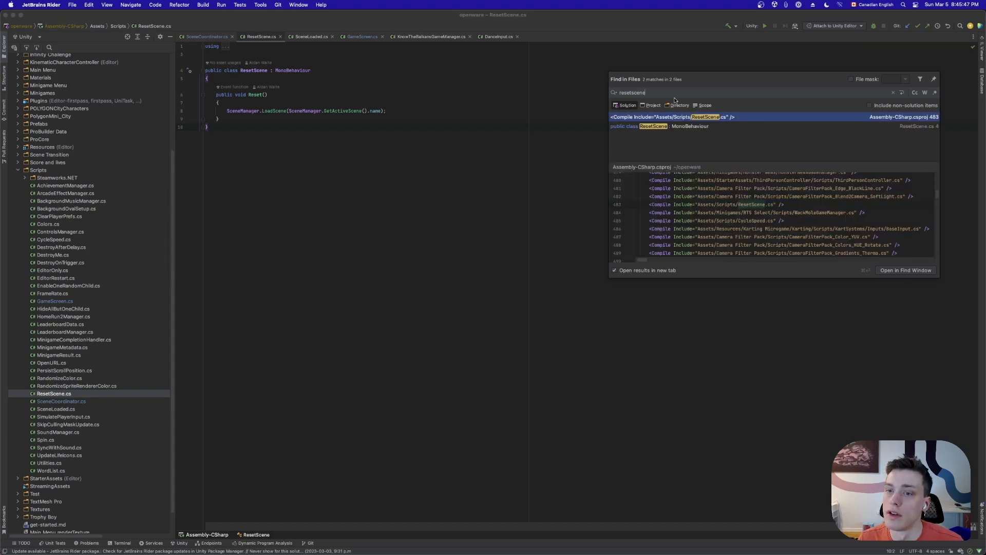
{"action": "scroll", "coordinate": [712, 207], "scroll_direction": "up", "scroll_amount": 3}
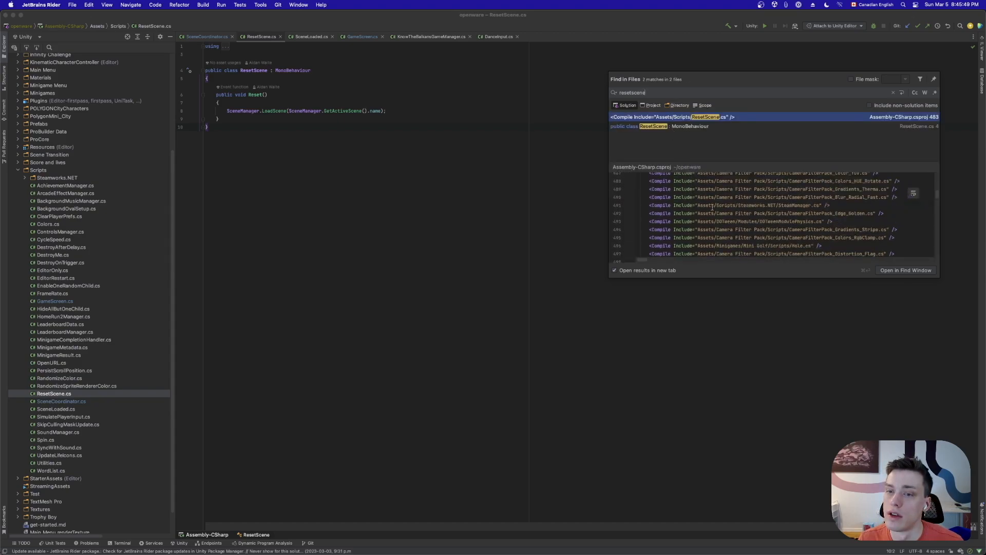
Search the whole solution for "loadscene", look through the matches, and close the search
{"action": "left_click", "coordinate": [658, 91]}
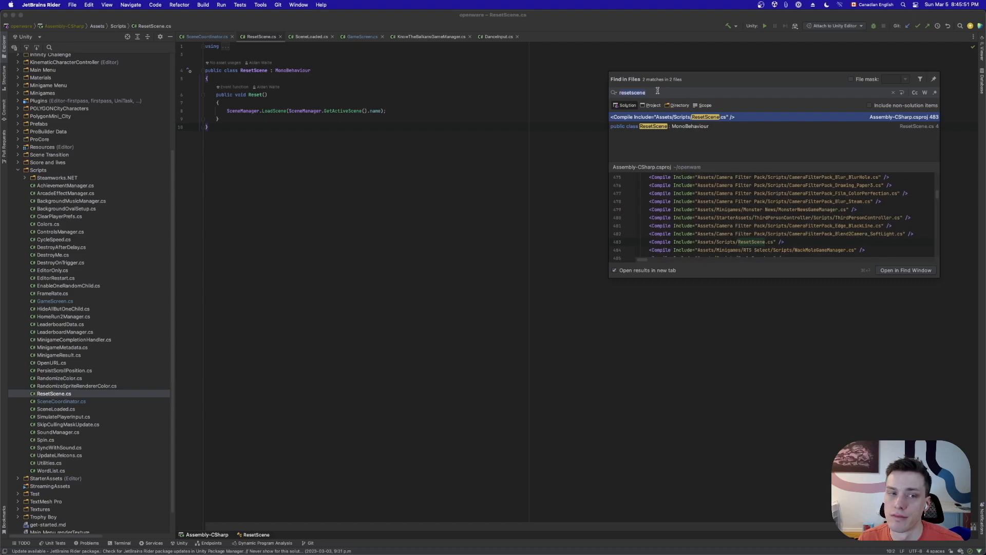
{"action": "type", "text": "lo"}
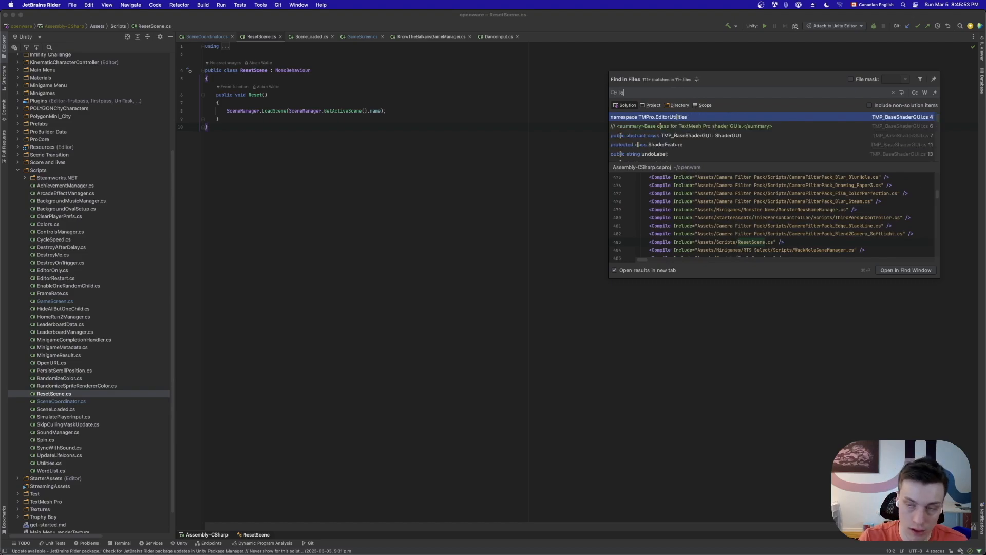
{"action": "type", "text": "adscene"}
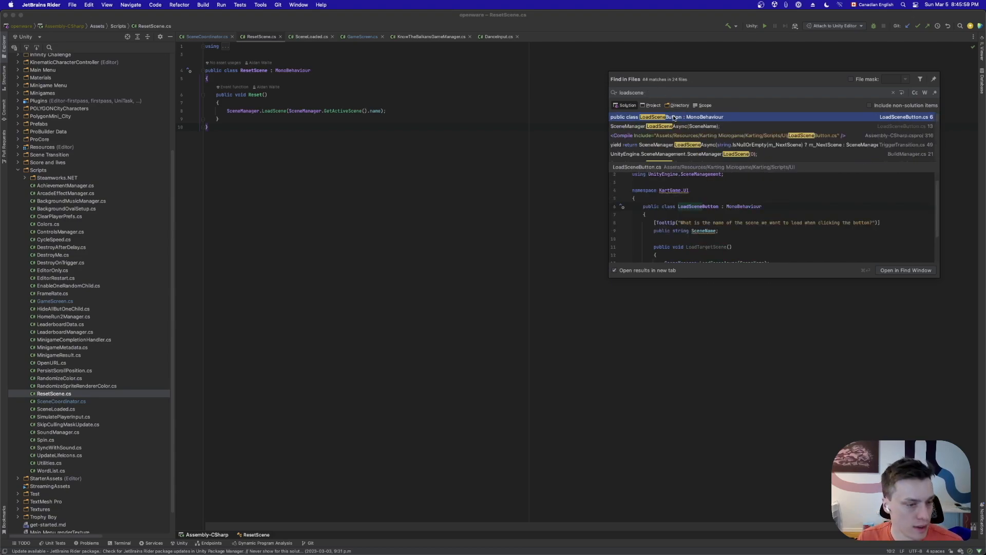
{"action": "key", "text": "Escape"}
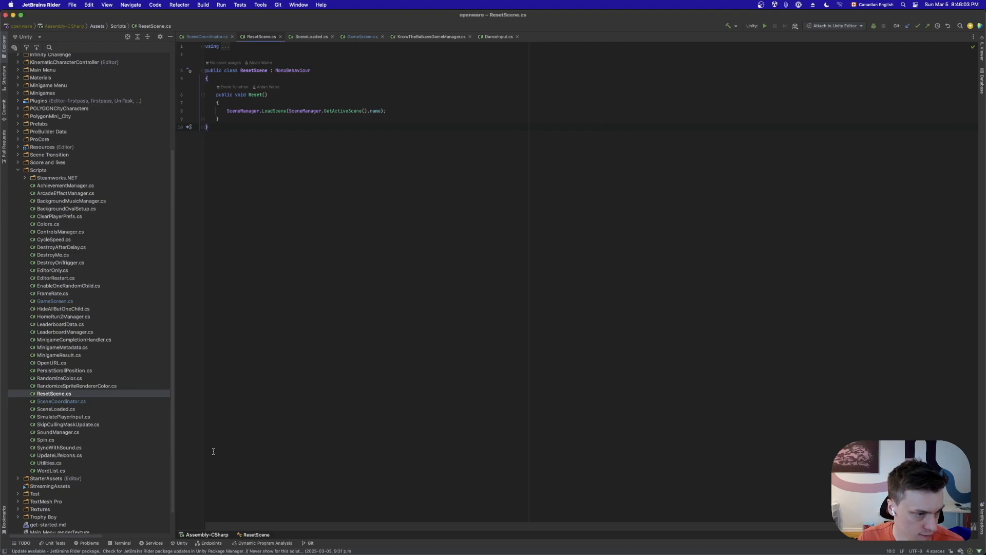
Switch to Unity, open the SceneCoordinator scene from the Assets folder, and expand its Canvas in the hierarchy
{"action": "left_click", "coordinate": [501, 535]}
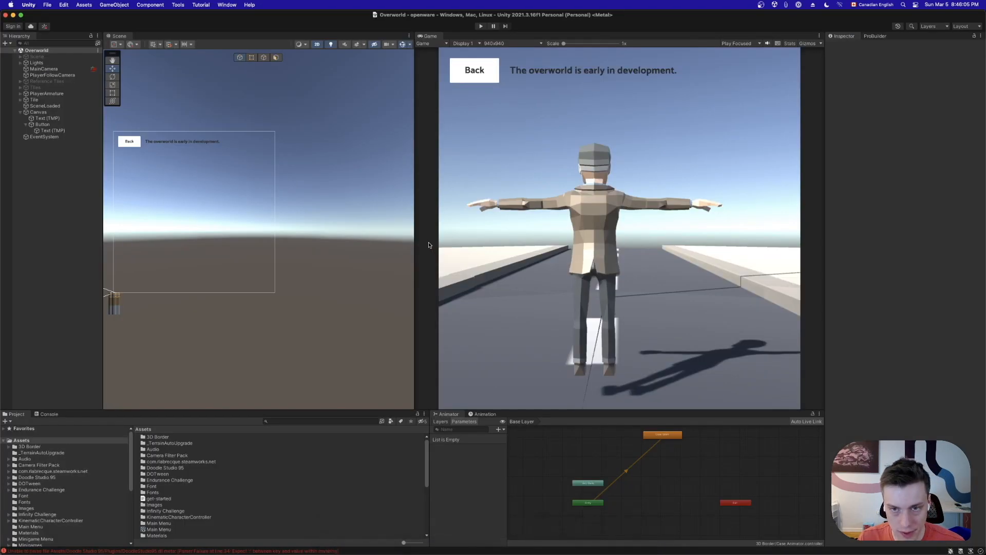
{"action": "scroll", "coordinate": [217, 495], "scroll_direction": "down", "scroll_amount": 5}
{"action": "left_click", "coordinate": [216, 486]}
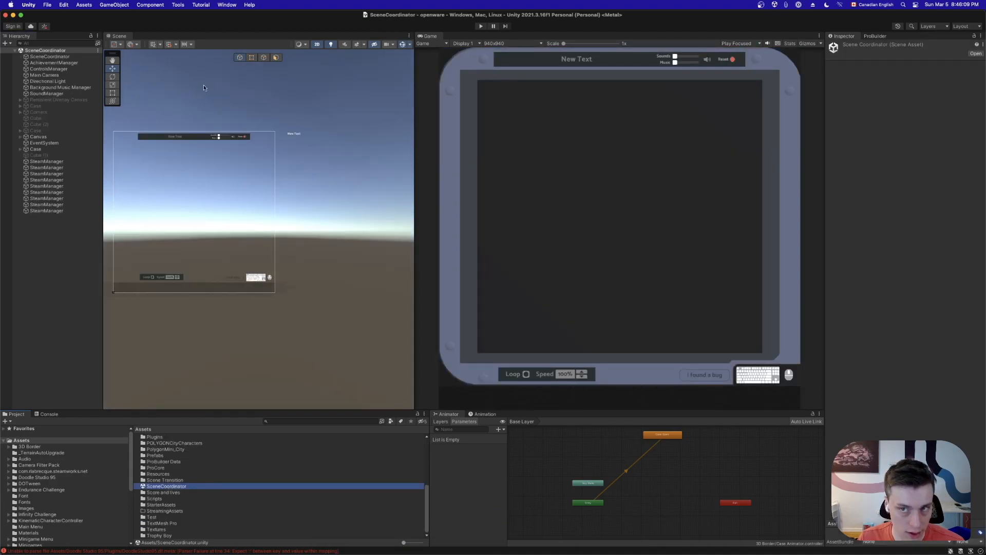
{"action": "left_click", "coordinate": [22, 137]}
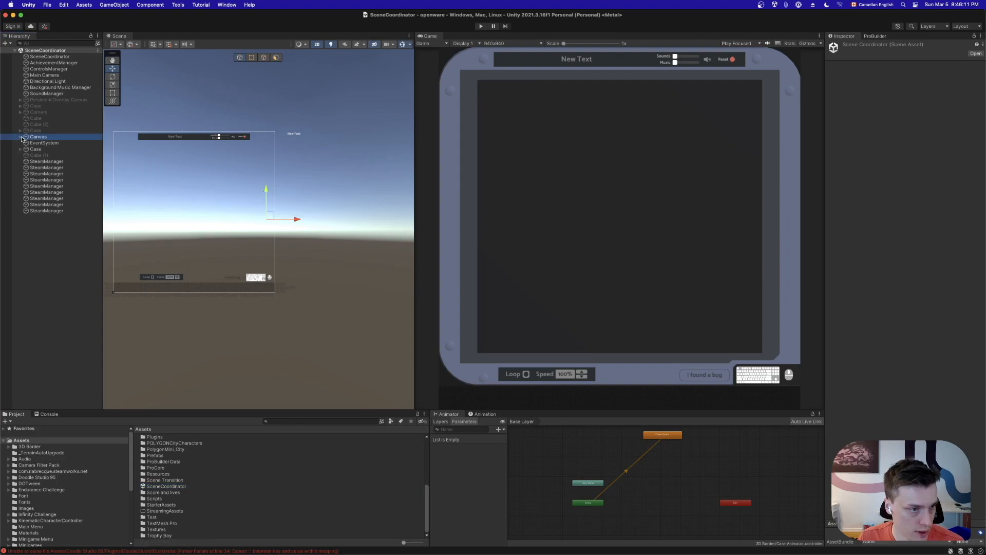
{"action": "left_click", "coordinate": [21, 138]}
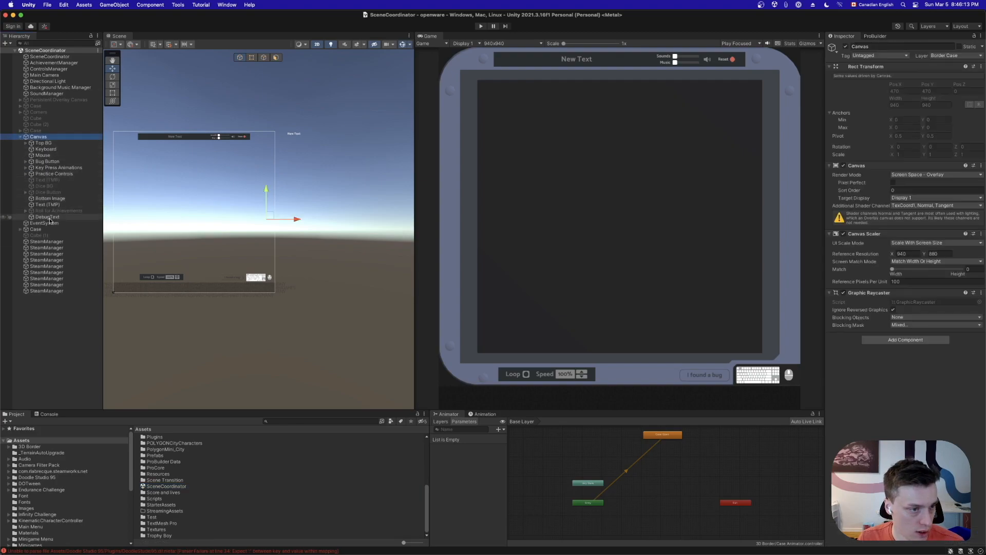
Select the Reset Button in the Canvas's Top BG bar and examine which function its On Click event calls
{"action": "left_click", "coordinate": [56, 174]}
{"action": "key", "text": "f"}
{"action": "middle_click_drag", "start_coordinate": [323, 107], "coordinate": [210, 380]}
{"action": "mouse_move", "coordinate": [324, 189]}
{"action": "middle_mouse_down"}
{"action": "mouse_move", "coordinate": [286, 273]}
{"action": "mouse_move", "coordinate": [233, 467]}
{"action": "middle_mouse_up"}
{"action": "middle_click_drag", "start_coordinate": [352, 95], "coordinate": [266, 401]}
{"action": "middle_click_drag", "start_coordinate": [378, 257], "coordinate": [208, 269]}
{"action": "left_click", "coordinate": [271, 240]}
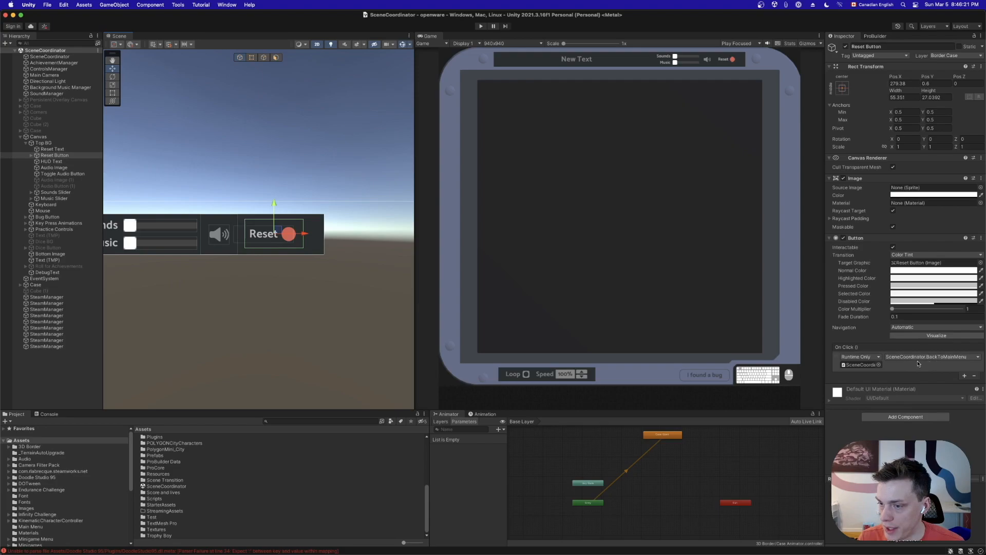
{"action": "mouse_move", "coordinate": [825, 341]}
{"action": "left_mouse_down"}
{"action": "mouse_move", "coordinate": [749, 340]}
{"action": "mouse_move", "coordinate": [843, 343]}
{"action": "left_mouse_up"}
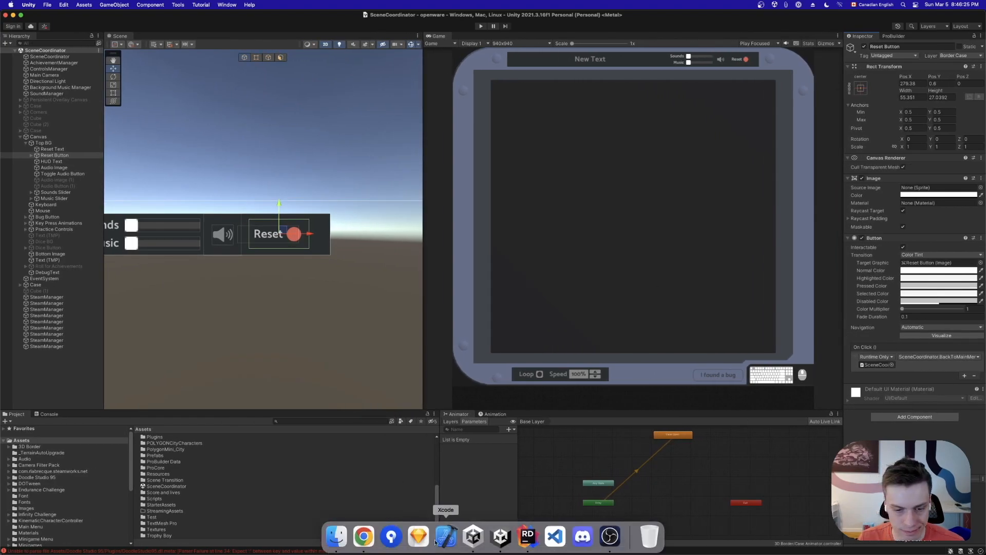
Switch to Rider and search SceneCoordinator.cs for "backtomainmenu" up to the method's declaration
{"action": "left_click", "coordinate": [527, 535]}
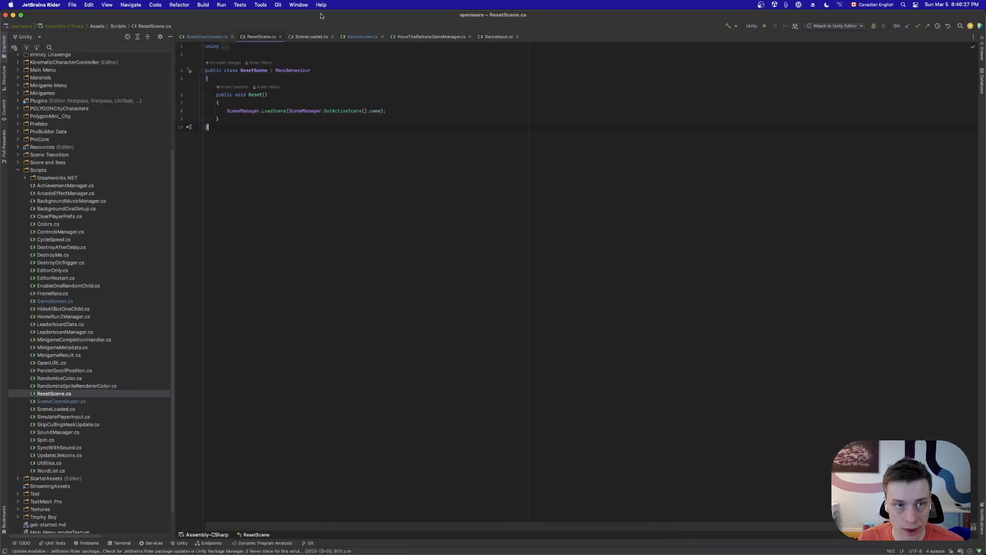
{"action": "left_click", "coordinate": [207, 37]}
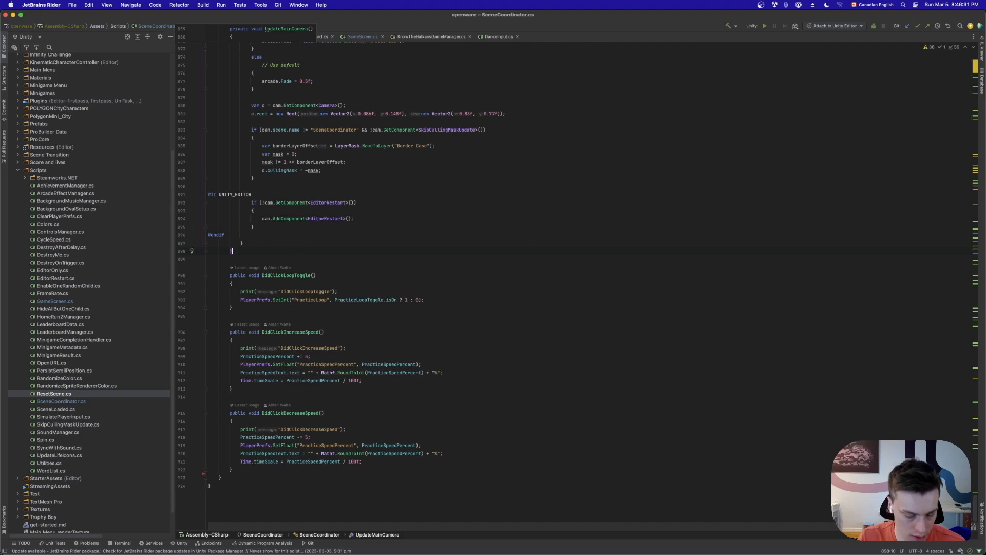
{"action": "key", "text": "super+f"}
{"action": "type", "text": "backtomain"}
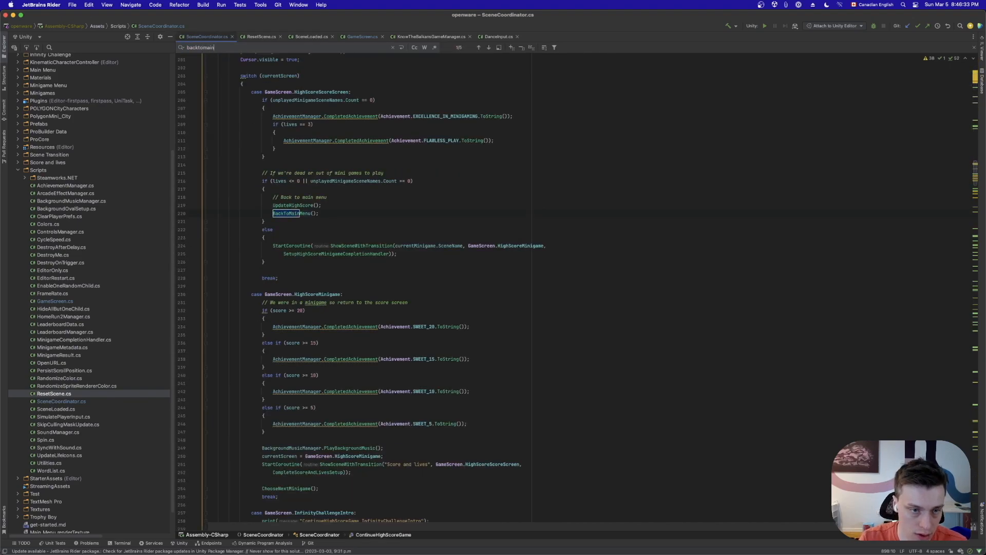
{"action": "type", "text": "menu"}
{"action": "key", "text": "Return"}
{"action": "key", "text": "Return"}
{"action": "key", "text": "Return"}
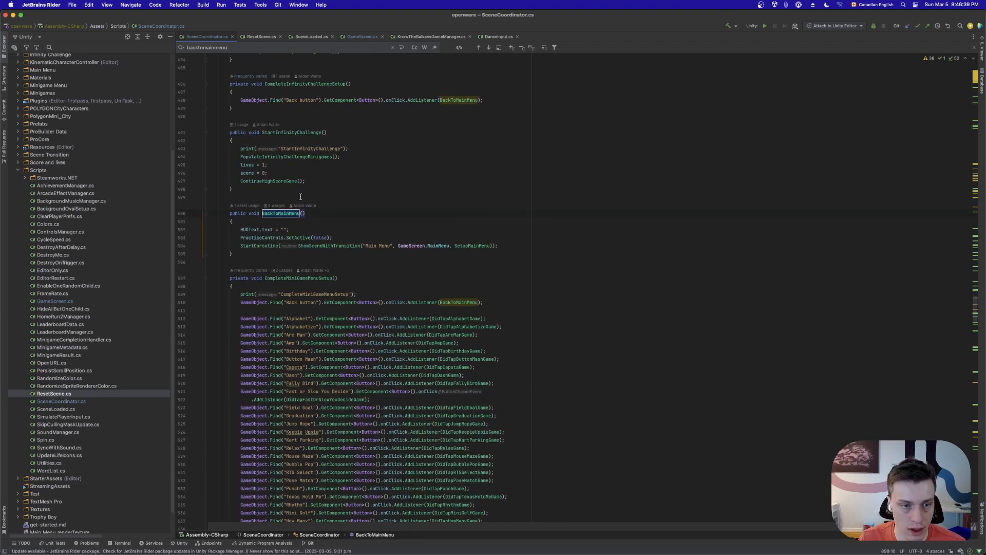
Copy the BackToMainMenu method name and write it as the call BackToMainMenu(); below the class in SceneLoaded.cs
{"action": "double_click", "coordinate": [280, 214]}
{"action": "key", "text": "cmd+c"}
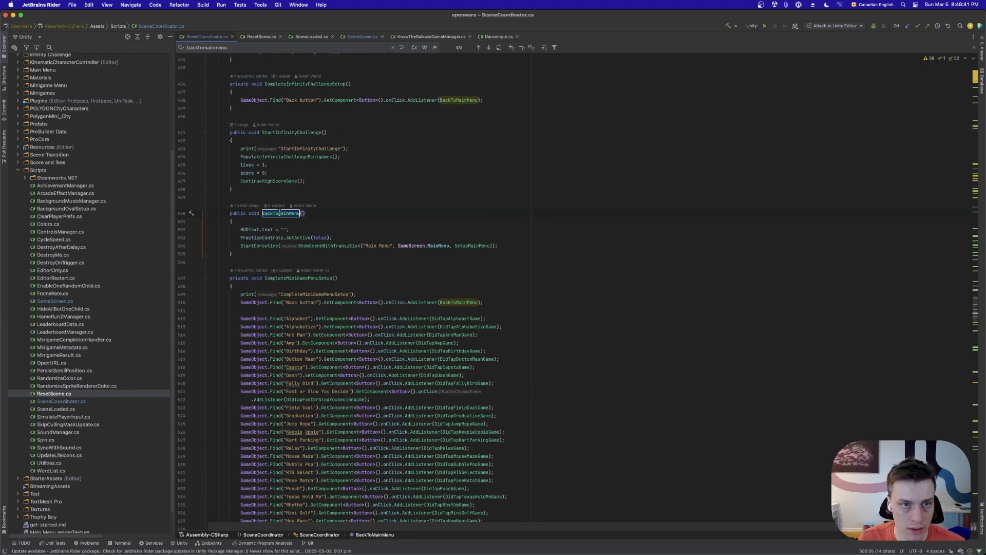
{"action": "left_click", "coordinate": [311, 37]}
{"action": "key", "text": "Return"}
{"action": "key", "text": "Return"}
{"action": "key", "text": "cmd+v"}
{"action": "type", "text": "();"}
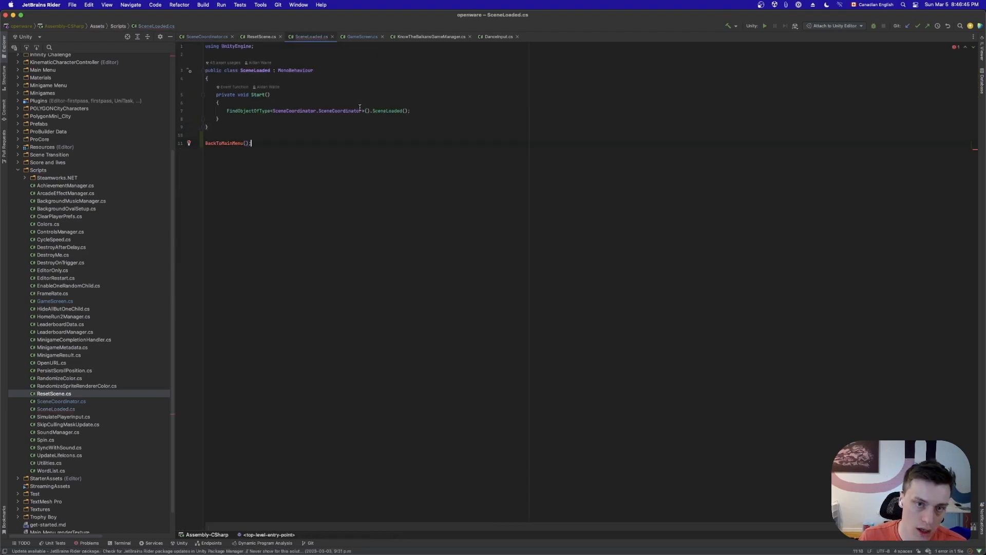
Prefix the BackToMainMenu() call with FindObjectOfType<SceneCoordinator.SceneCoordinator>(). copied from the Start method
{"action": "left_click_drag", "start_coordinate": [369, 110], "coordinate": [226, 110]}
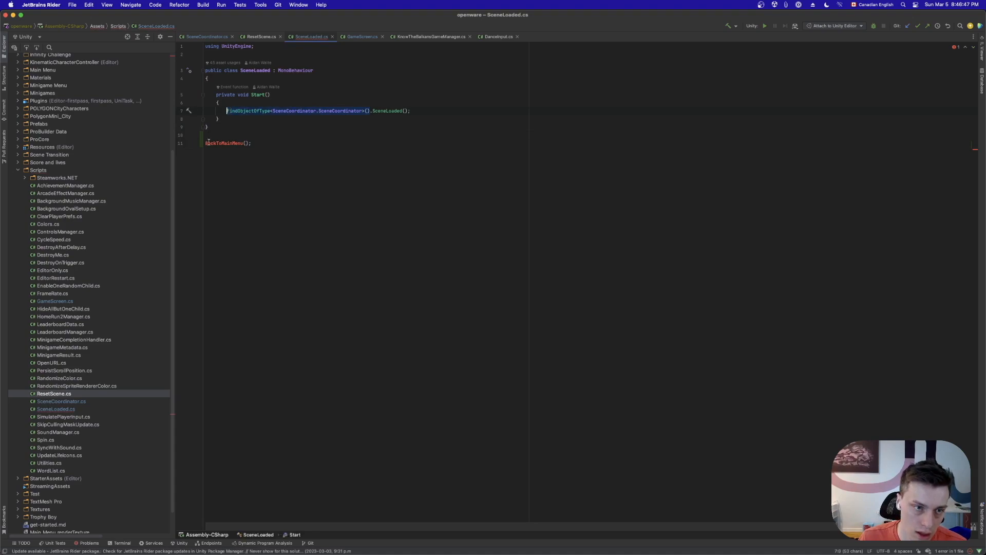
{"action": "key", "text": "super+c"}
{"action": "left_click", "coordinate": [207, 143]}
{"action": "key", "text": "super+v"}
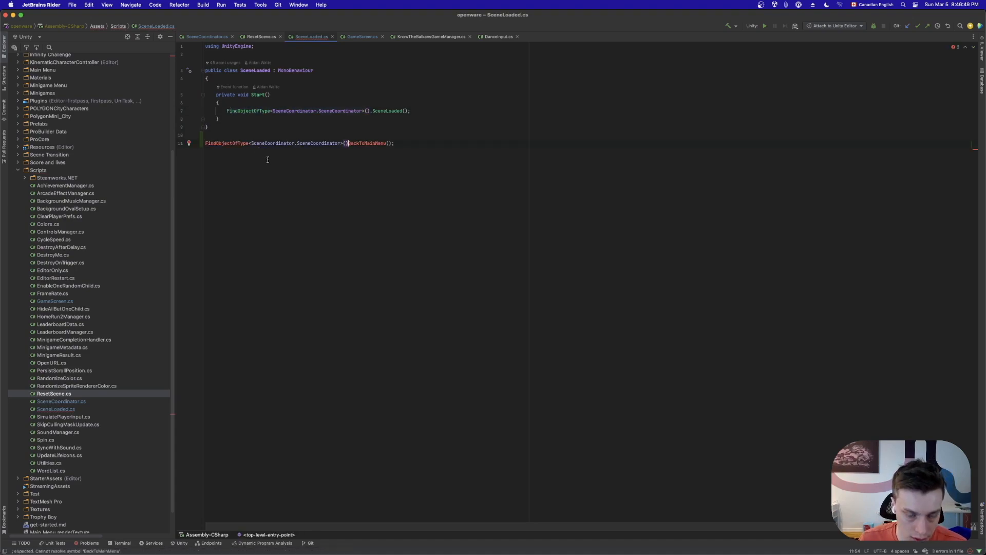
{"action": "type", "text": "."}
Cut the finished call out of SceneLoaded.cs and remove the blank lines left below the class
{"action": "key", "text": "super+Right"}
{"action": "key", "text": "shift+super+Left"}
{"action": "key", "text": "super+x"}
{"action": "key", "text": "BackSpace"}
{"action": "key", "text": "BackSpace"}
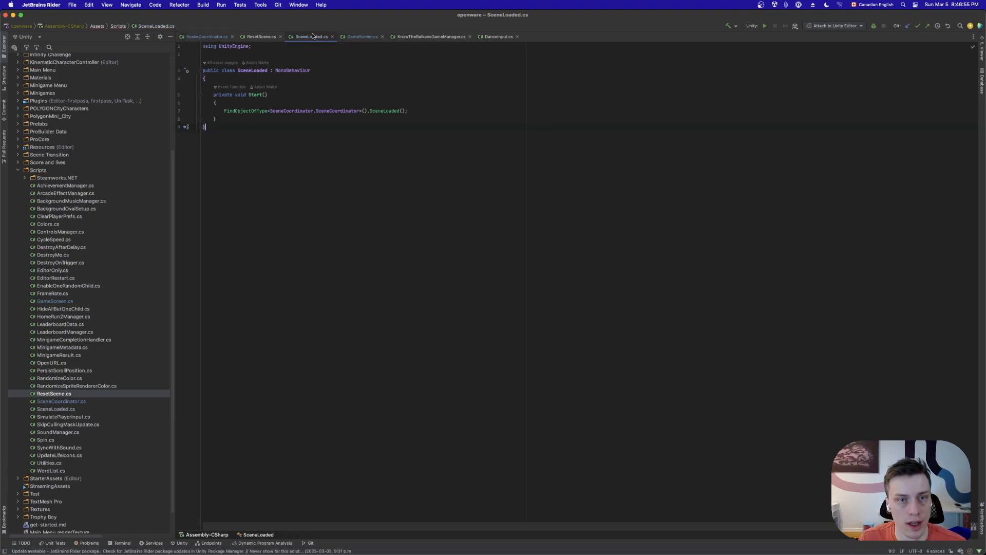
Add a new class named BackToMainMenu to the Scripts folder
{"action": "right_click", "coordinate": [46, 171]}
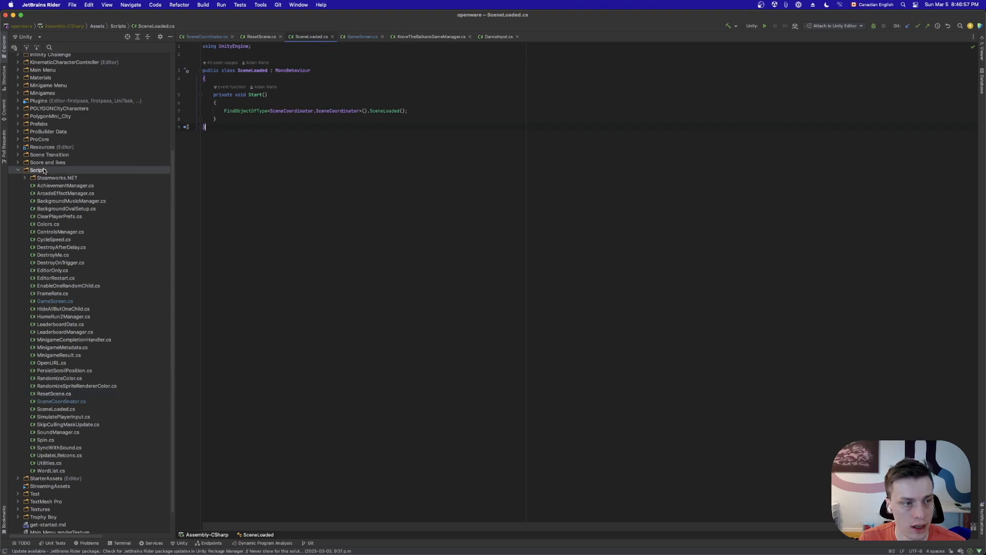
{"action": "mouse_move", "coordinate": [84, 252]}
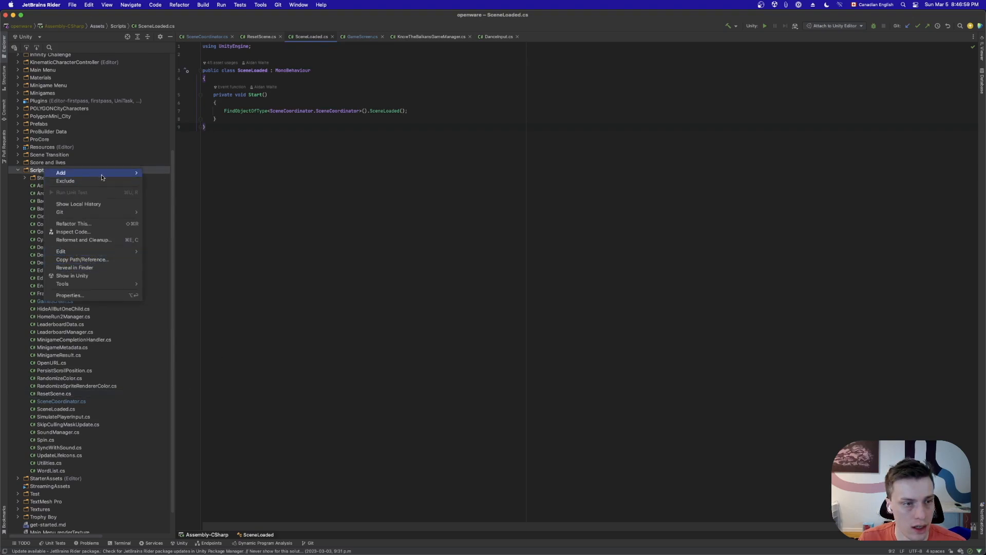
{"action": "mouse_move", "coordinate": [123, 175]}
{"action": "left_click", "coordinate": [200, 173]}
{"action": "type", "text": "BackToMainM"}
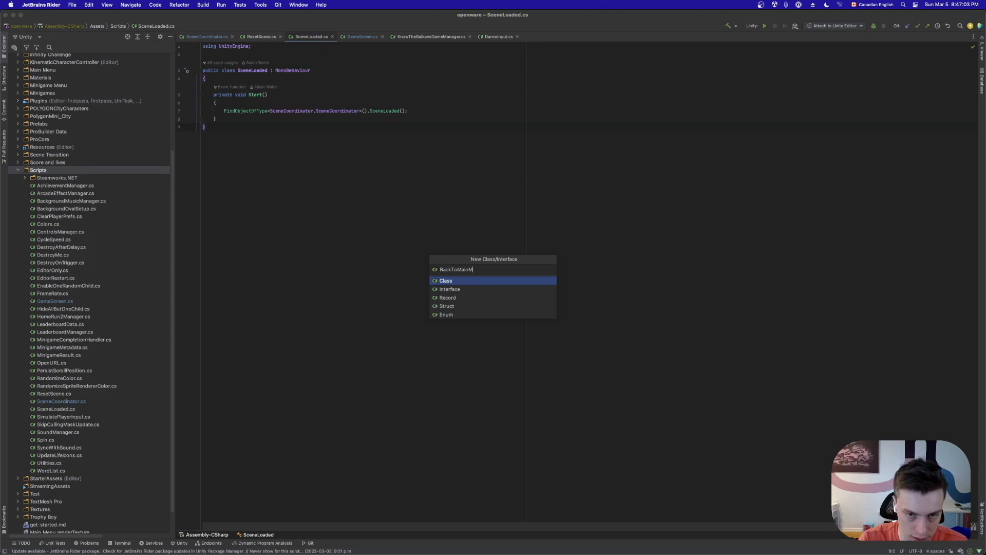
{"action": "type", "text": "enu"}
{"action": "key", "text": "Return"}
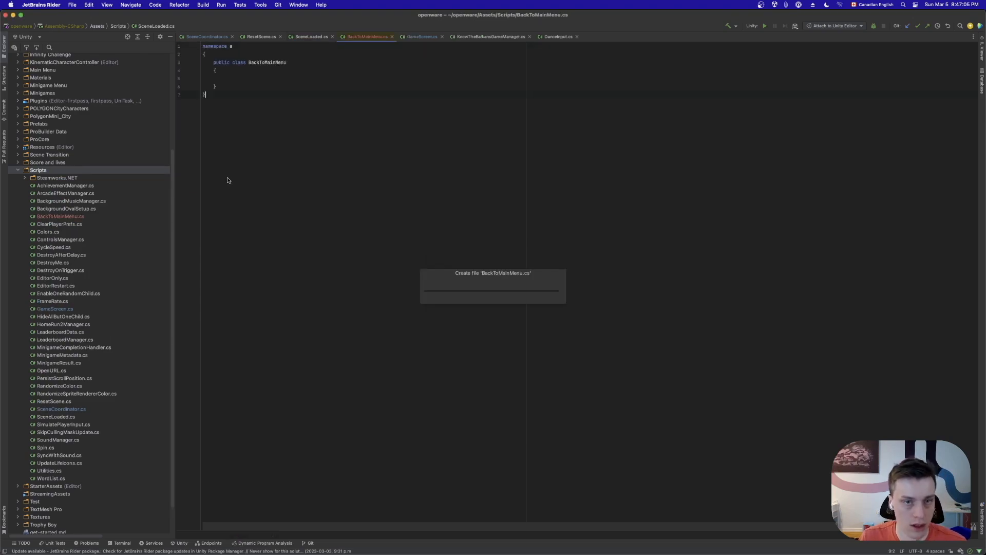
Paste the cut call into the BackToMainMenu class body and remove the namespace wrapper around the class
{"action": "key", "text": "super+v"}
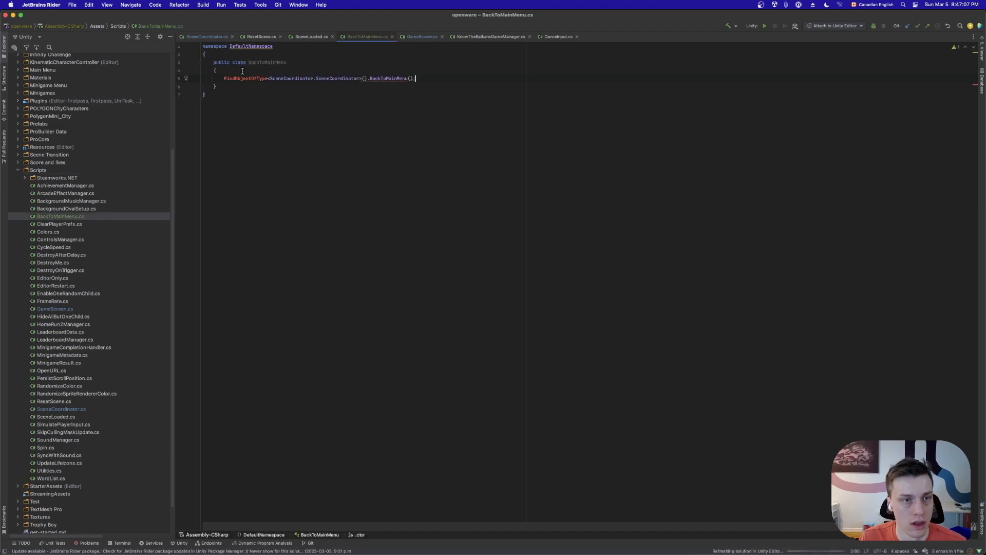
{"action": "left_click_drag", "start_coordinate": [219, 53], "coordinate": [185, 45]}
{"action": "key", "text": "BackSpace"}
{"action": "left_click", "coordinate": [223, 87]}
{"action": "key", "text": "BackSpace"}
Add a public void Back() method with a braced body at the start of the BackToMainMenu class
{"action": "left_click", "coordinate": [242, 63]}
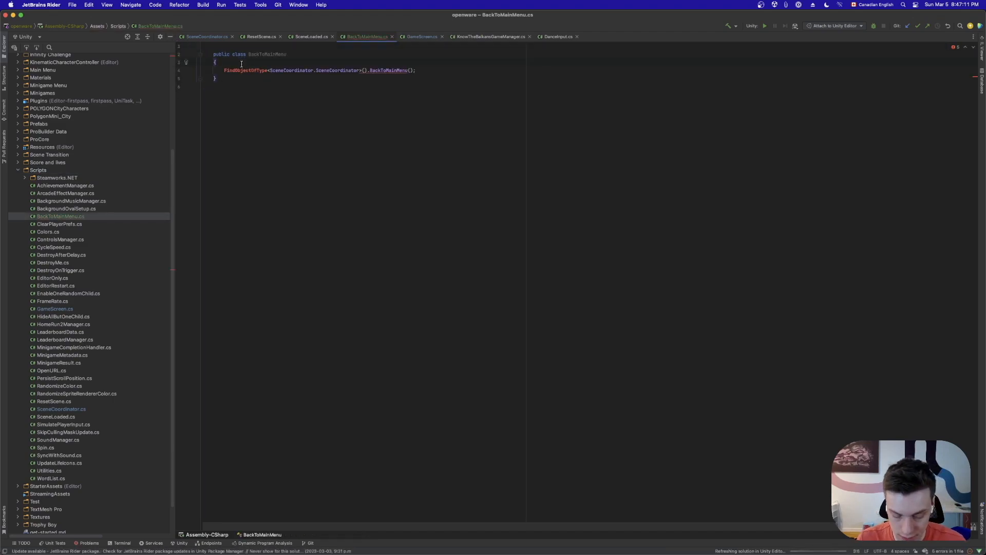
{"action": "key", "text": "Return"}
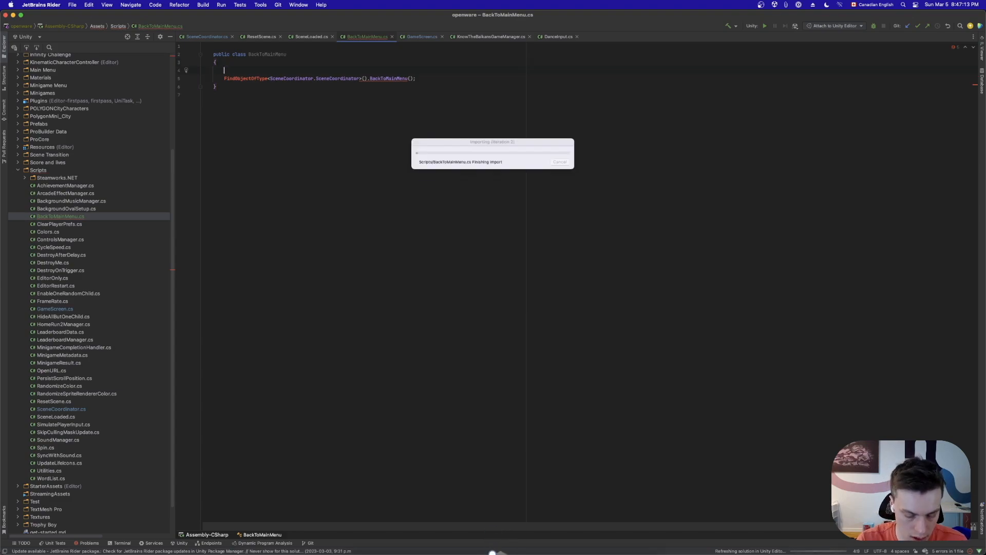
{"action": "type", "text": "public void "}
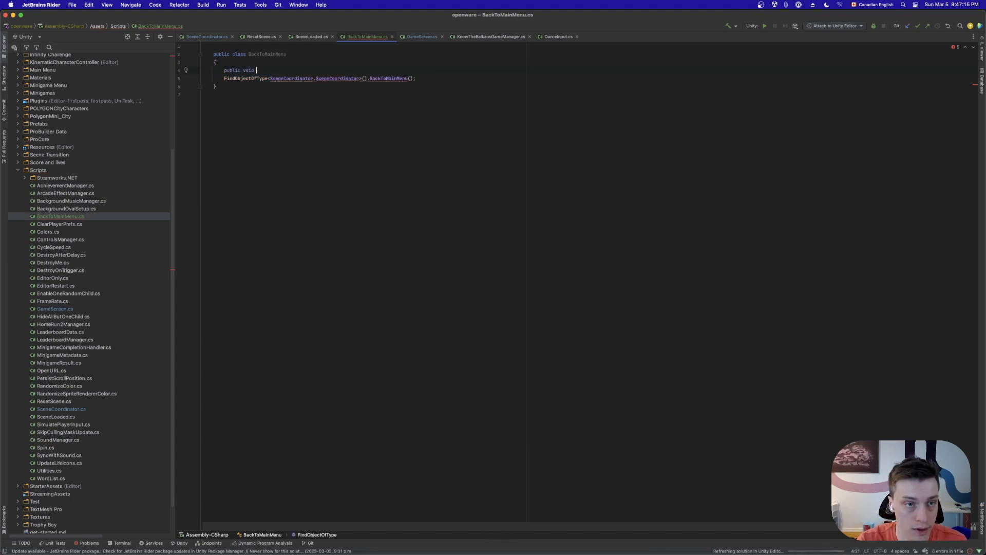
{"action": "type", "text": "Back()"}
{"action": "key", "text": "Return"}
{"action": "type", "text": "{"}
{"action": "key", "text": "Return"}
{"action": "key", "text": "Down"}
Move the FindObjectOfType call inside the Back() method's body and reformat BackToMainMenu.cs
{"action": "key", "text": "super+Right"}
{"action": "key", "text": "super+shift+Left"}
{"action": "key", "text": "super+x"}
{"action": "key", "text": "super+shift+Left"}
{"action": "key", "text": "BackSpace"}
{"action": "key", "text": "BackSpace"}
{"action": "key", "text": "Up"}
{"action": "key", "text": "super+v"}
{"action": "left_click", "coordinate": [286, 110]}
{"action": "key", "text": "super+alt+l"}
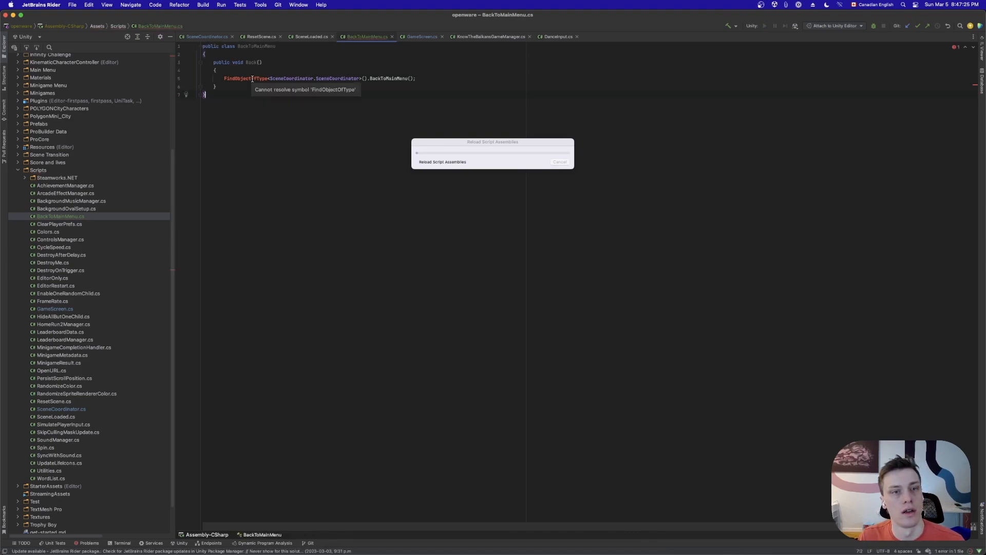
Make the BackToMainMenu class inherit from MonoBehaviour as SceneLoaded.cs does, and save the file
{"action": "left_click", "coordinate": [421, 36]}
{"action": "left_click", "coordinate": [366, 36]}
{"action": "left_click", "coordinate": [303, 37]}
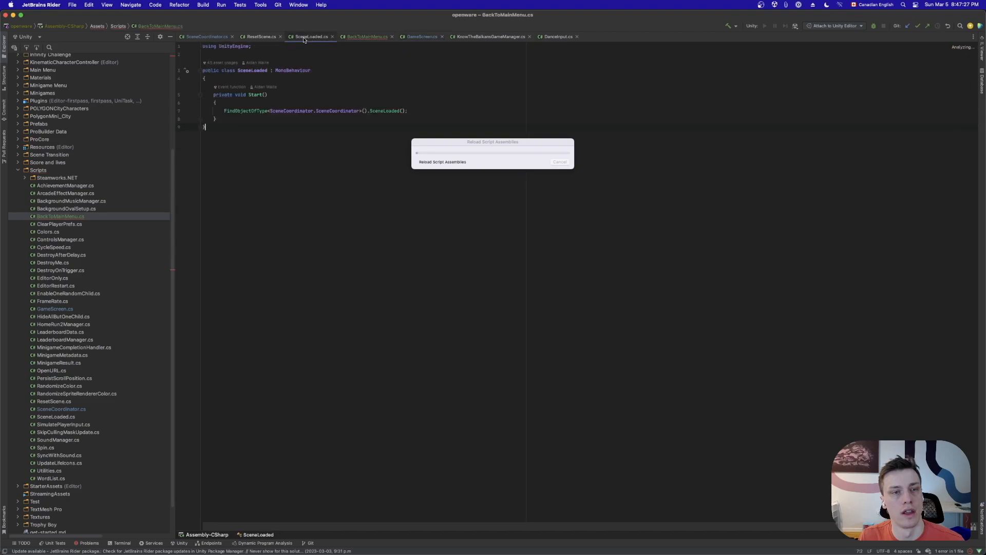
{"action": "left_click", "coordinate": [377, 39]}
{"action": "left_click", "coordinate": [321, 38]}
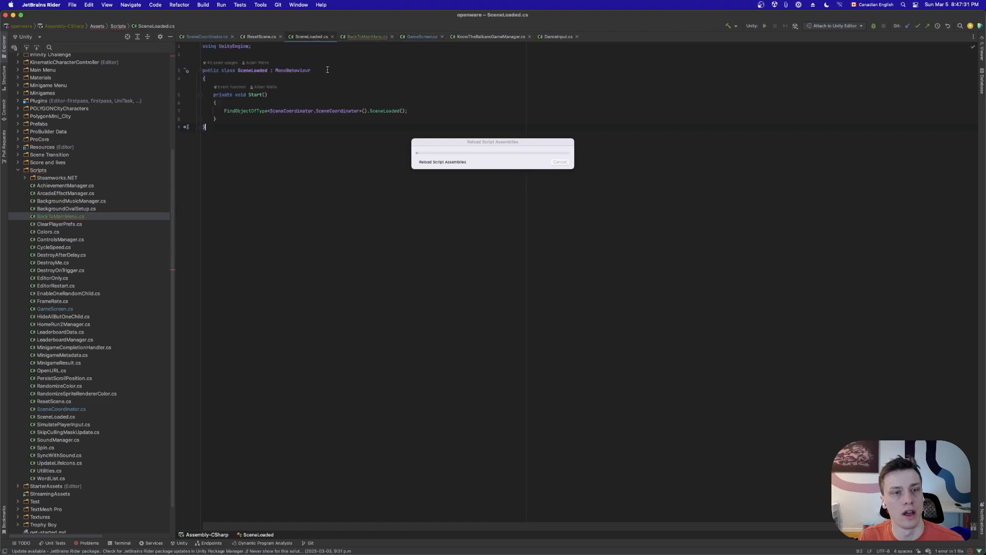
{"action": "left_click", "coordinate": [370, 36]}
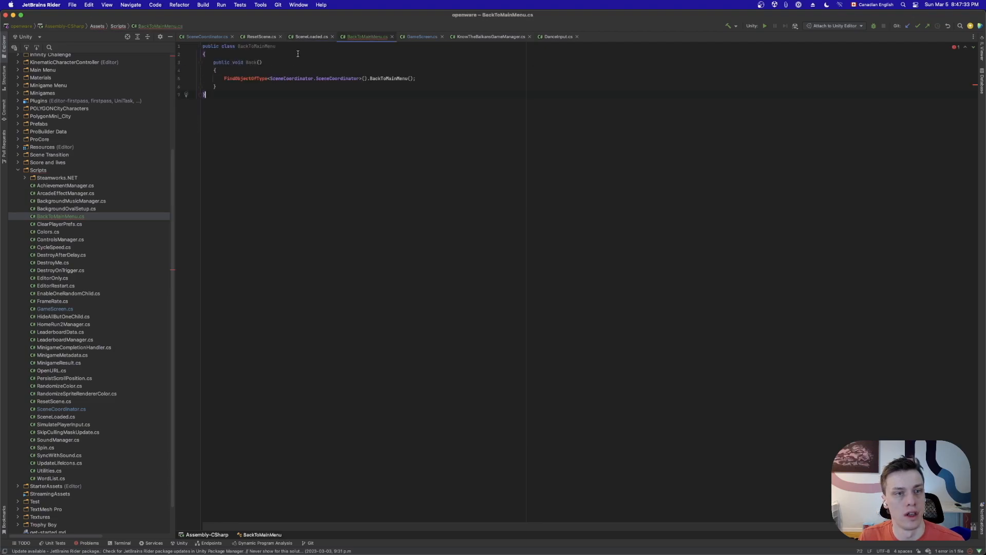
{"action": "key", "text": "super+v"}
{"action": "left_click", "coordinate": [286, 132]}
{"action": "key", "text": "super+s"}
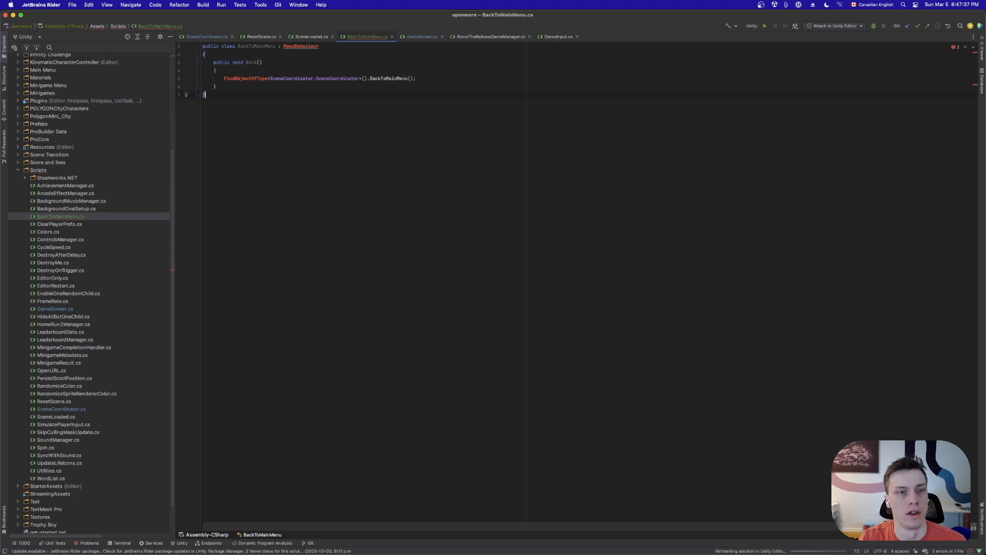
Import the missing UnityEngine reference for MonoBehaviour in BackToMainMenu.cs and save the file
{"action": "left_click", "coordinate": [297, 47]}
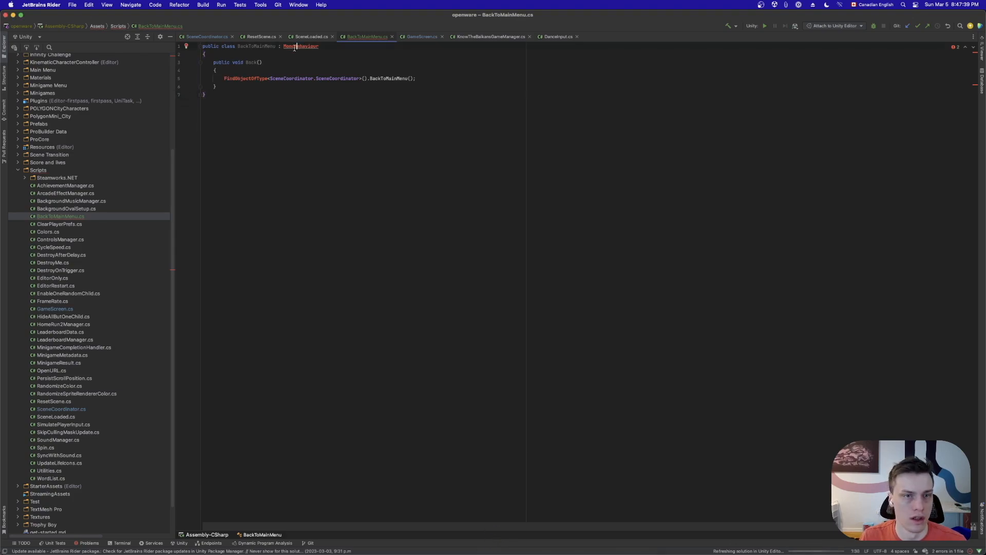
{"action": "key", "text": "alt+Return"}
{"action": "key", "text": "Return"}
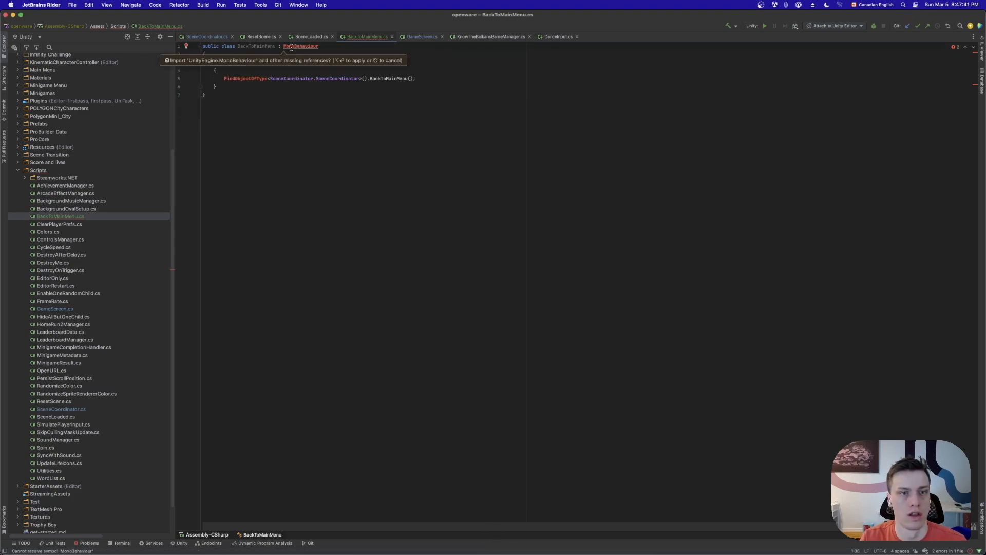
{"action": "left_click", "coordinate": [284, 167]}
{"action": "key", "text": "super+s"}
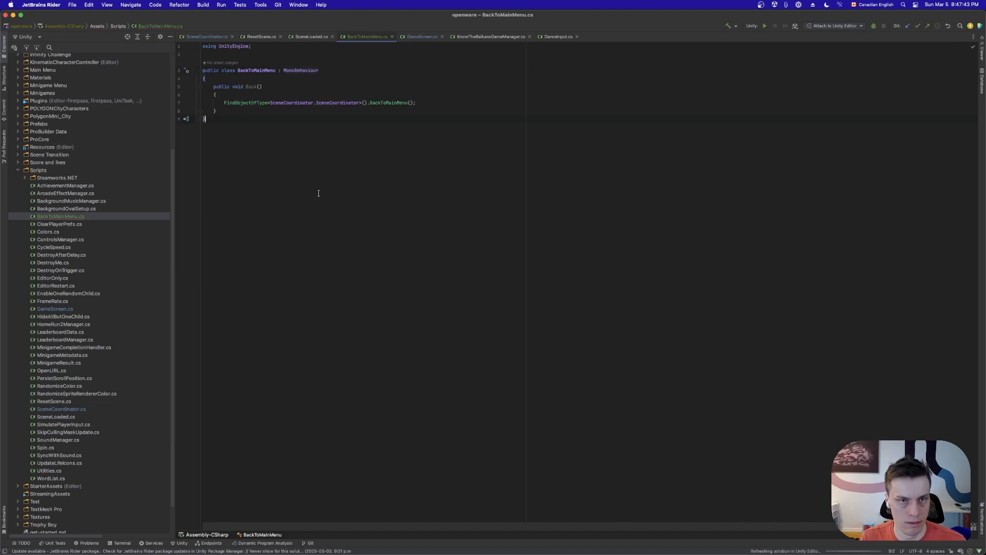
Switch to Unity and open the Overworld scene from the project's Test/Overworld folder
{"action": "mouse_move", "coordinate": [446, 553]}
{"action": "left_click", "coordinate": [503, 540]}
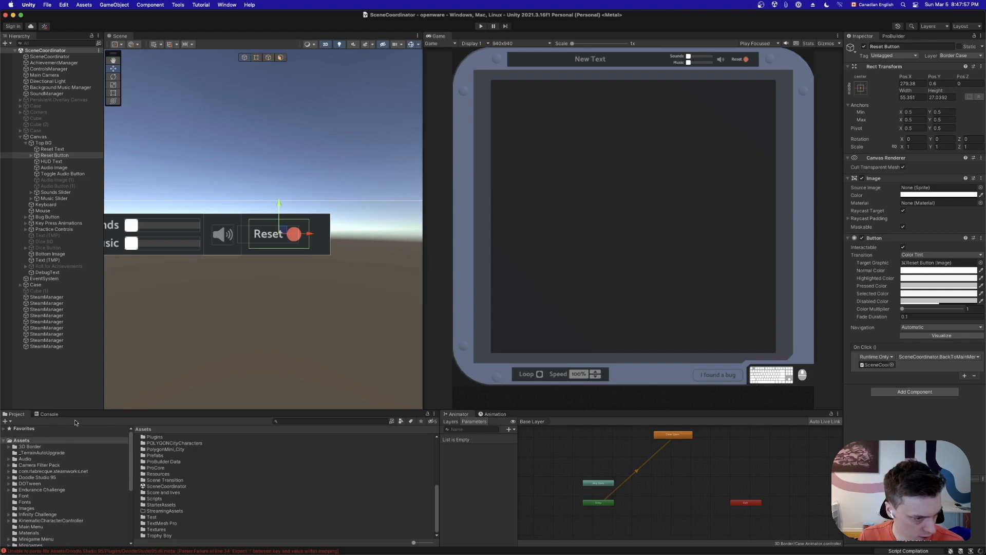
{"action": "scroll", "coordinate": [61, 528], "scroll_direction": "down", "scroll_amount": 5}
{"action": "scroll", "coordinate": [61, 528], "scroll_direction": "down", "scroll_amount": 3}
{"action": "left_click", "coordinate": [32, 517]}
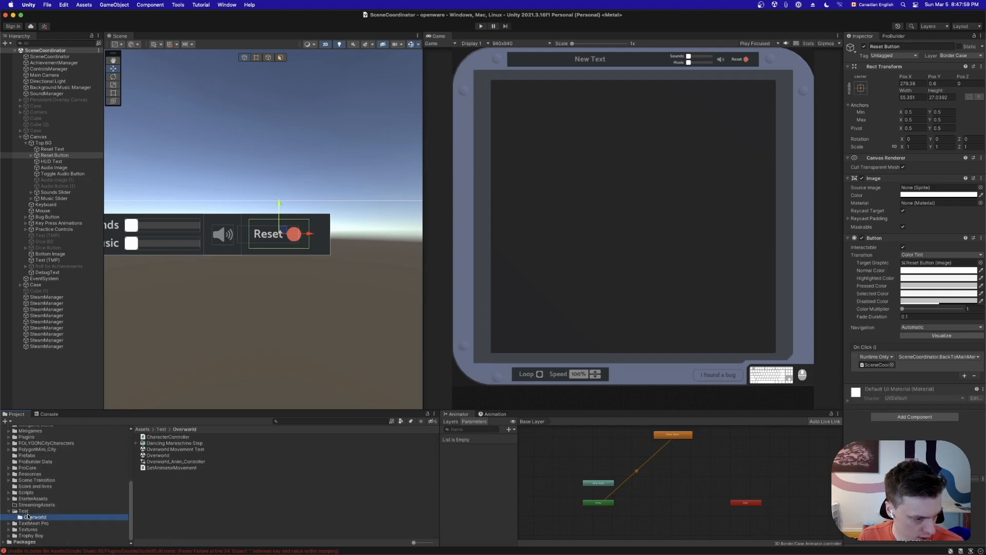
{"action": "left_click", "coordinate": [158, 455]}
{"action": "double_click", "coordinate": [159, 456]}
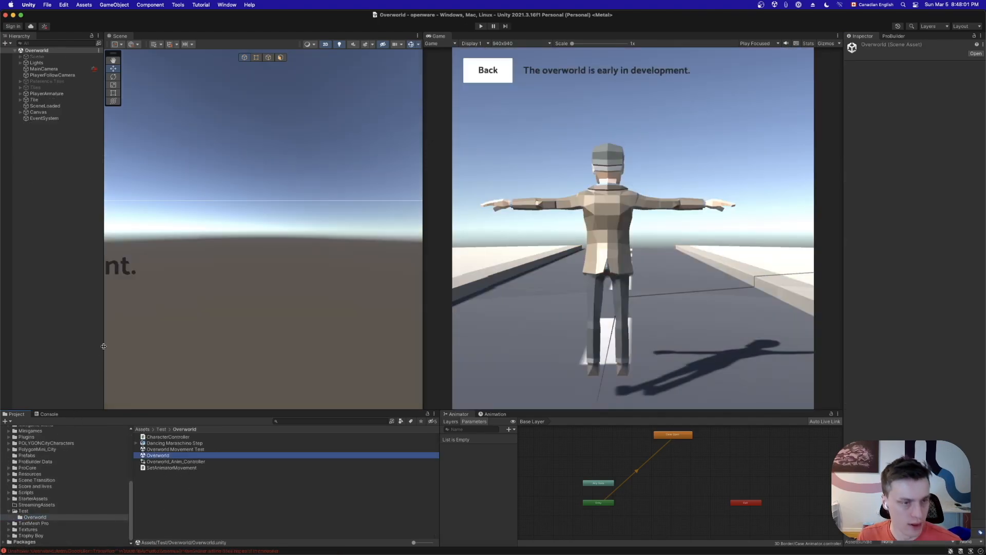
Attach the BackToMainMenu script from the Scripts folder to the Button object under the Overworld Canvas
{"action": "left_click", "coordinate": [20, 112]}
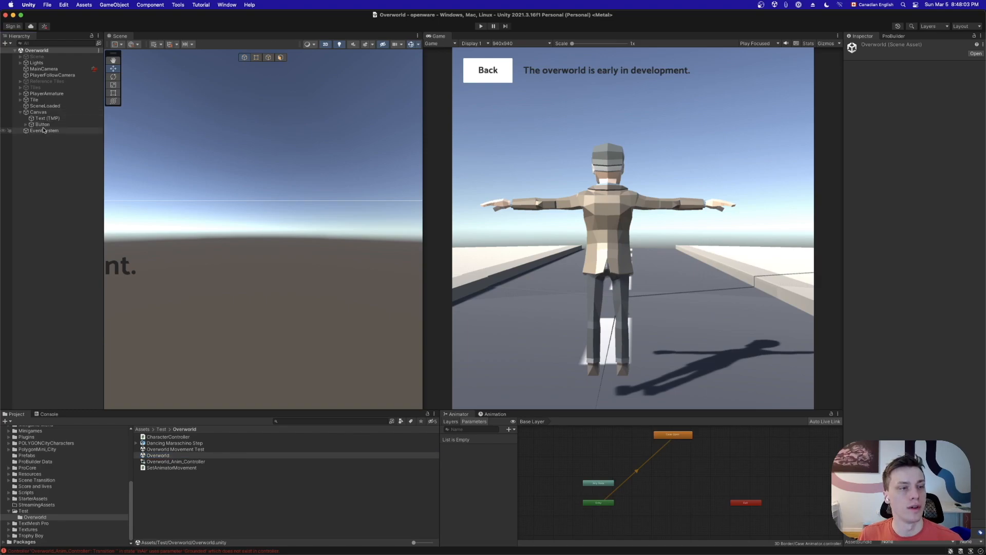
{"action": "left_click", "coordinate": [42, 124]}
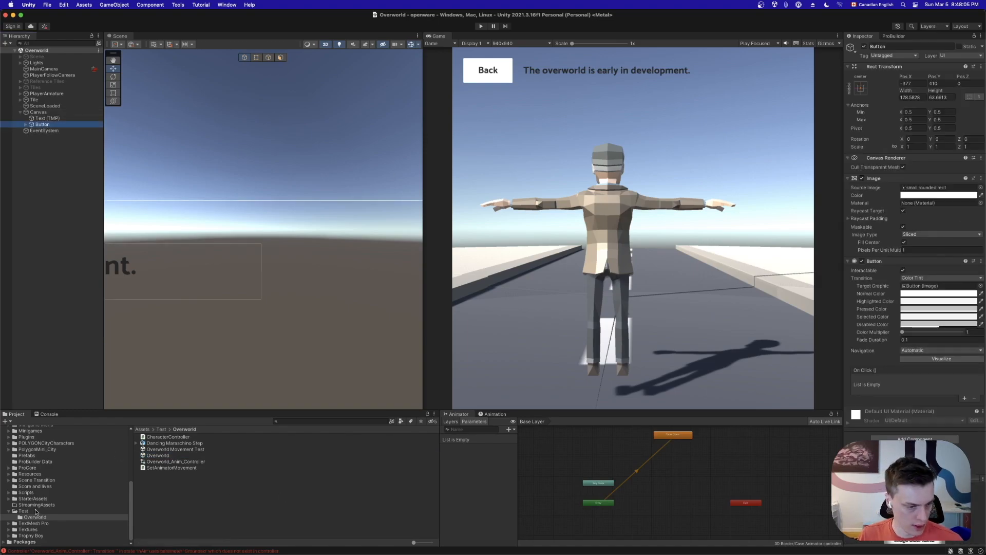
{"action": "left_click", "coordinate": [24, 492]}
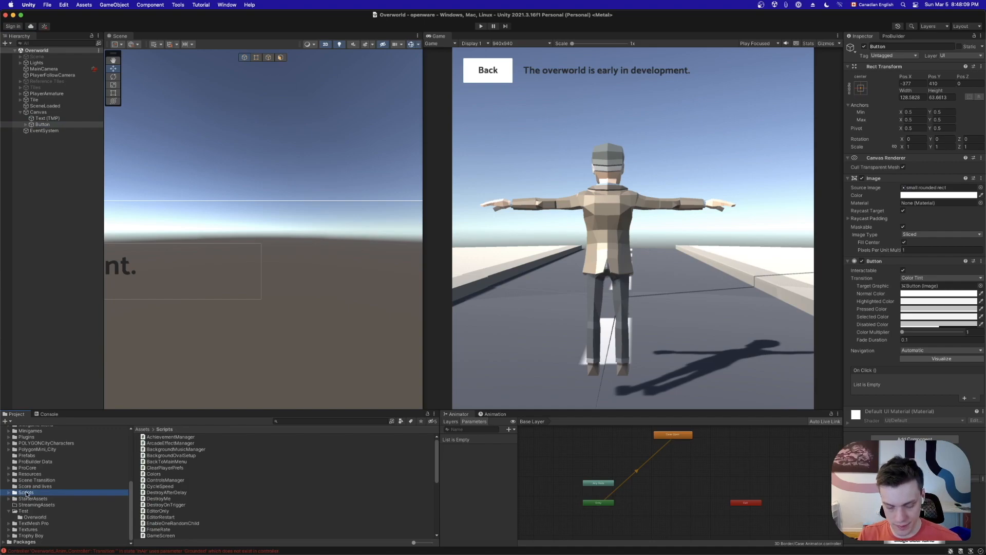
{"action": "scroll", "coordinate": [195, 502], "scroll_direction": "down", "scroll_amount": 5}
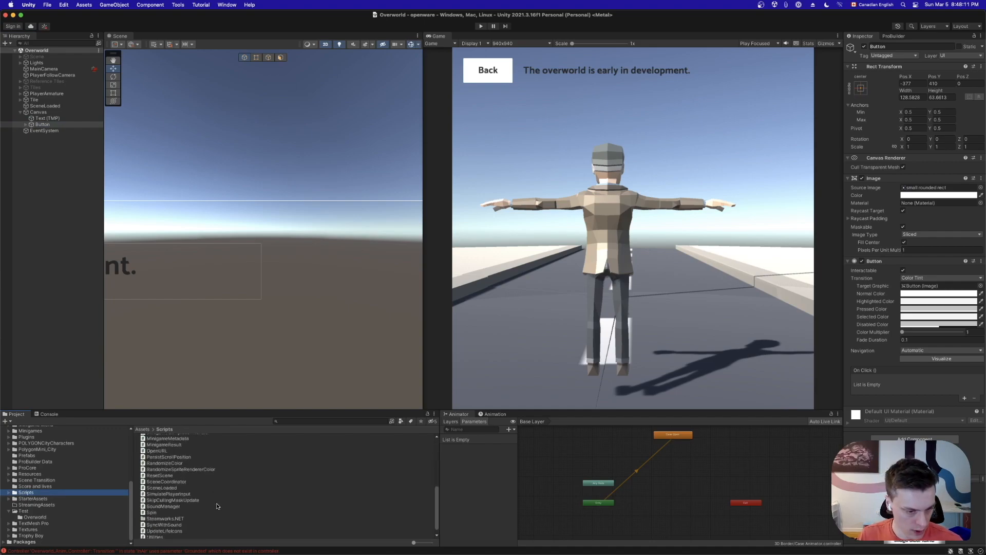
{"action": "scroll", "coordinate": [194, 502], "scroll_direction": "up", "scroll_amount": 5}
{"action": "left_click_drag", "start_coordinate": [168, 463], "coordinate": [889, 402]}
Add an On Click event to the Button that calls its own BackToMainMenu component's Back function, and save the scene
{"action": "left_click", "coordinate": [964, 399]}
{"action": "left_click_drag", "start_coordinate": [891, 390], "coordinate": [879, 388]}
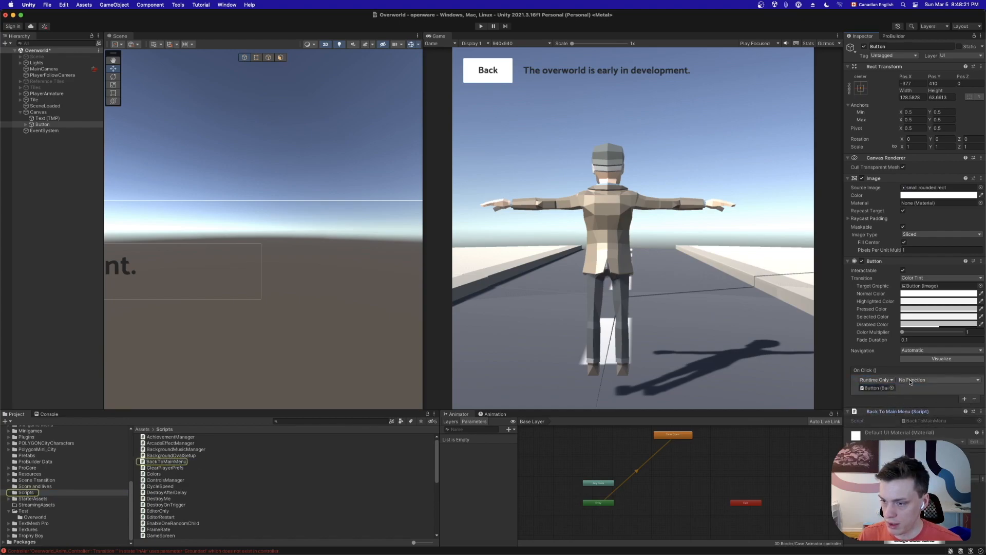
{"action": "left_click", "coordinate": [939, 379]}
{"action": "mouse_move", "coordinate": [940, 439]}
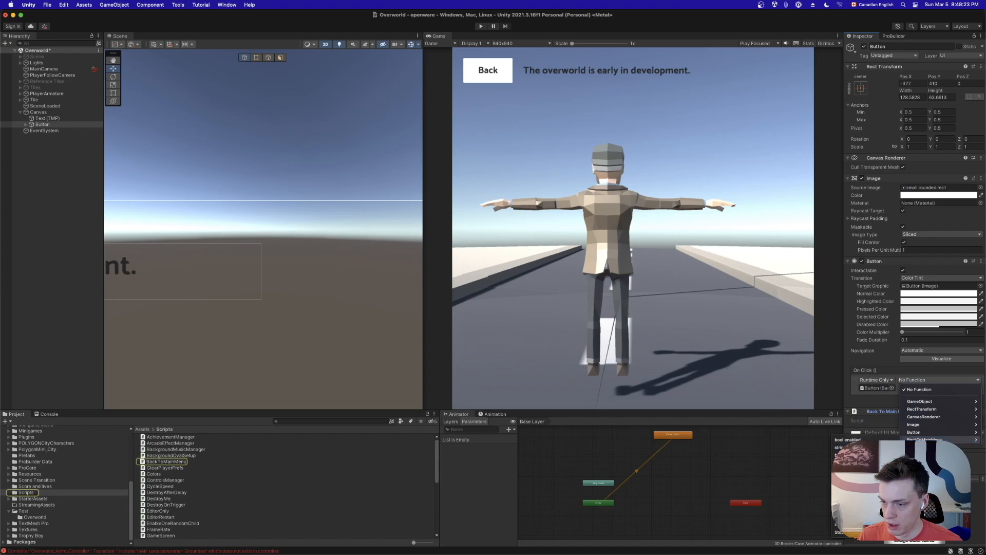
{"action": "key", "text": "Escape"}
{"action": "left_click", "coordinate": [24, 206]}
{"action": "key", "text": "super+s"}
Open the SceneCoordinator scene from the project's root Assets folder
{"action": "scroll", "coordinate": [41, 457], "scroll_direction": "up", "scroll_amount": 10}
{"action": "left_click", "coordinate": [22, 440]}
{"action": "scroll", "coordinate": [195, 473], "scroll_direction": "down", "scroll_amount": 10}
{"action": "left_click", "coordinate": [160, 486]}
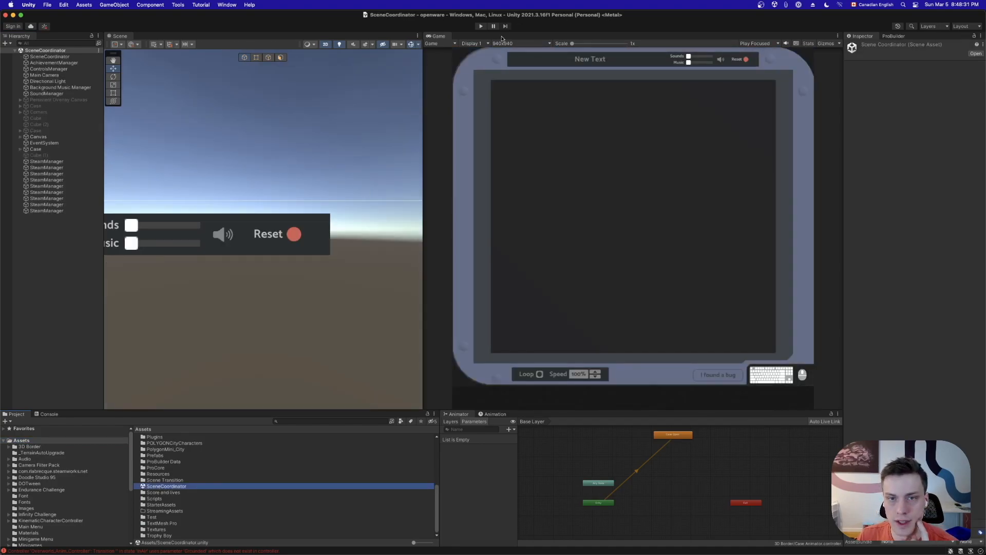
Play the game, enter the Overworld from the main menu, test its Back button, and stop playback
{"action": "left_click", "coordinate": [480, 27]}
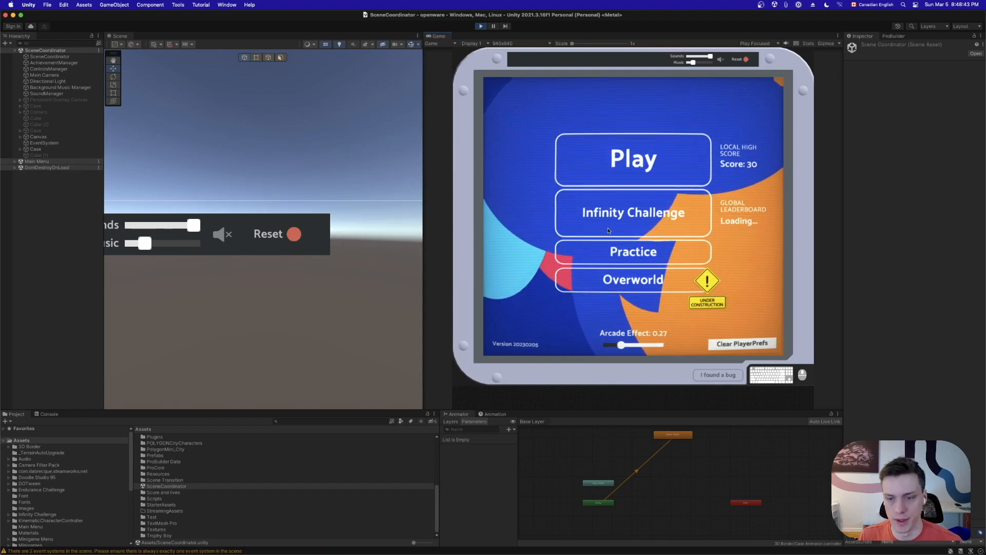
{"action": "left_click", "coordinate": [629, 279]}
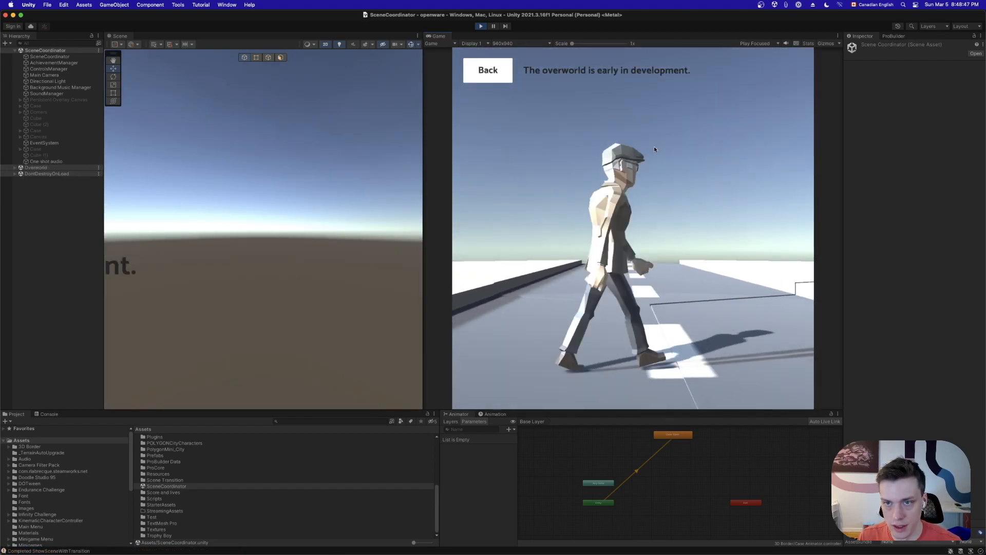
{"action": "left_click", "coordinate": [499, 72]}
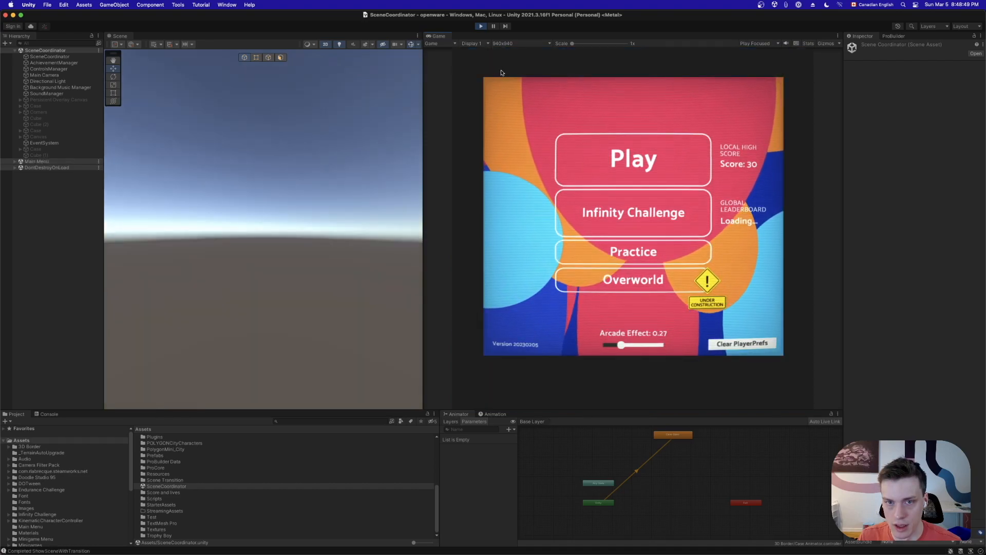
{"action": "left_click", "coordinate": [481, 26]}
Switch to Rider and add Canvas.SetActive(true); as the first line of the BackToMainMenu() method in SceneCoordinator.cs
{"action": "key", "text": "super+Tab"}
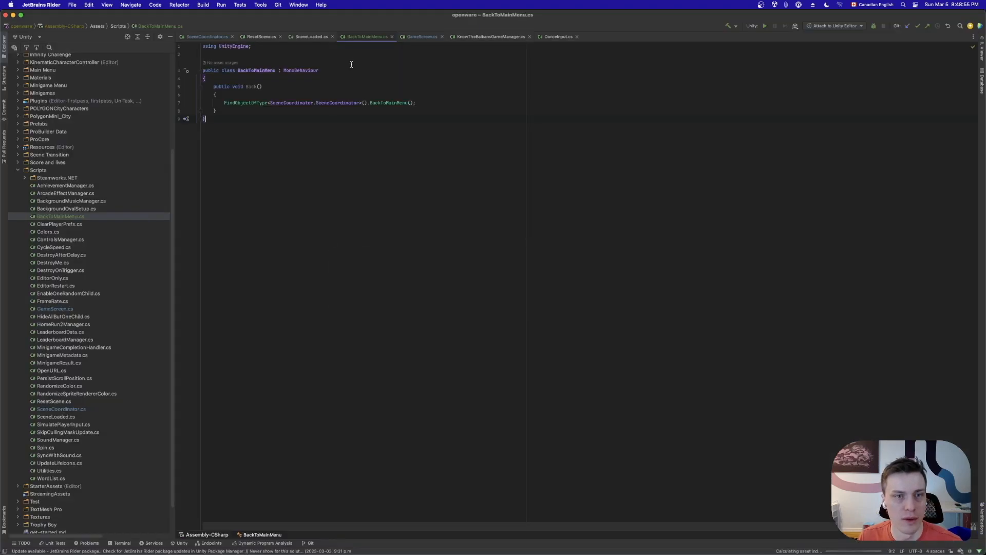
{"action": "double_click", "coordinate": [381, 110]}
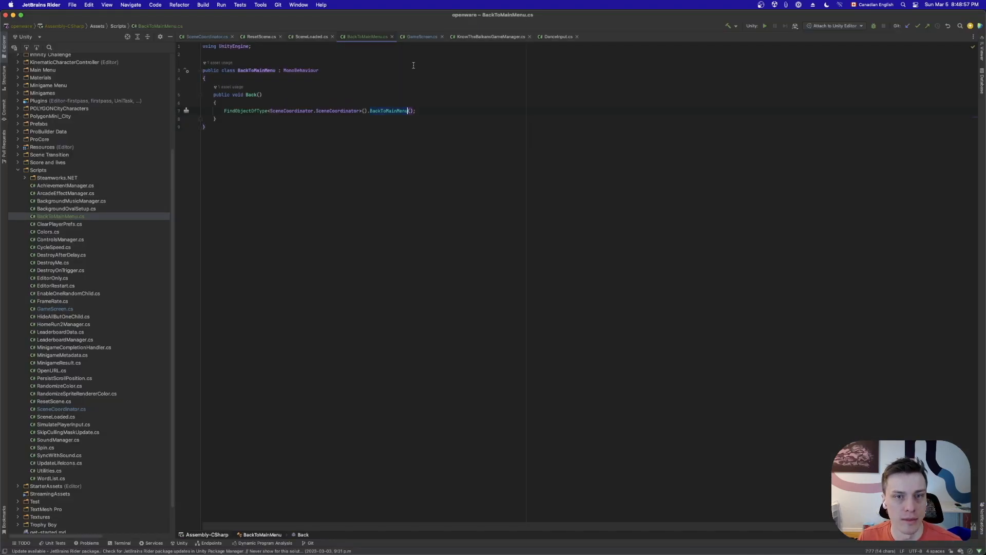
{"action": "left_click", "coordinate": [226, 37]}
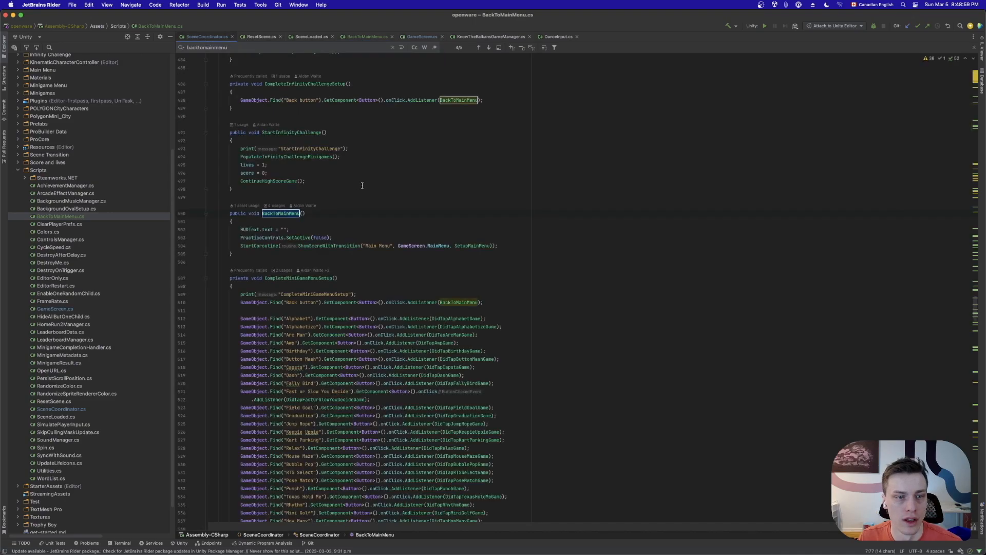
{"action": "left_click", "coordinate": [319, 221]}
{"action": "key", "text": "Return"}
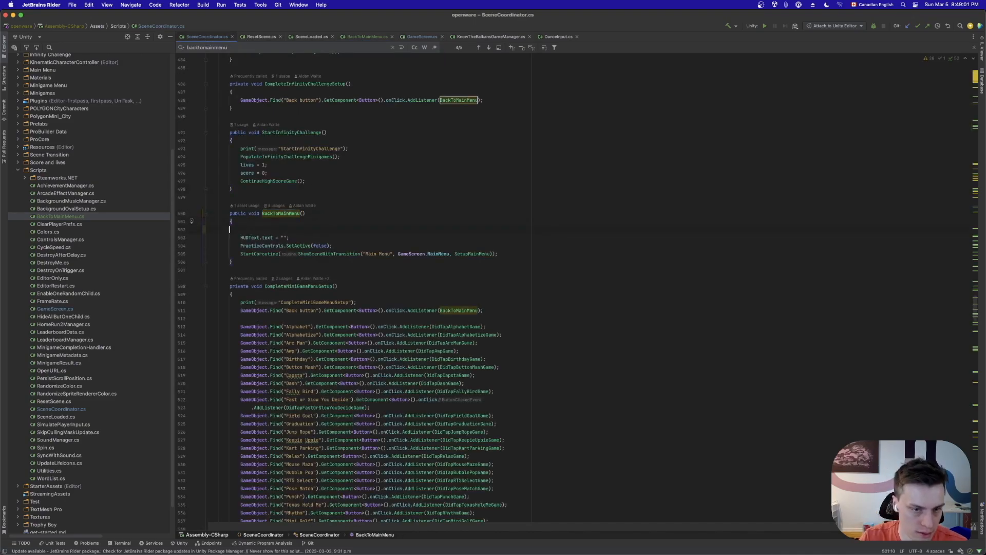
{"action": "type", "text": "Canva"}
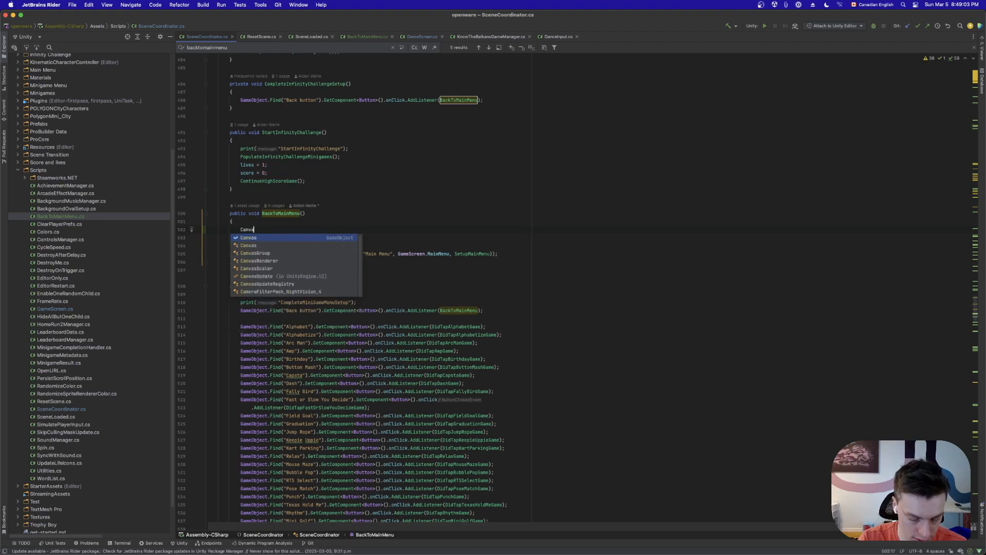
{"action": "type", "text": "s.SetActive"}
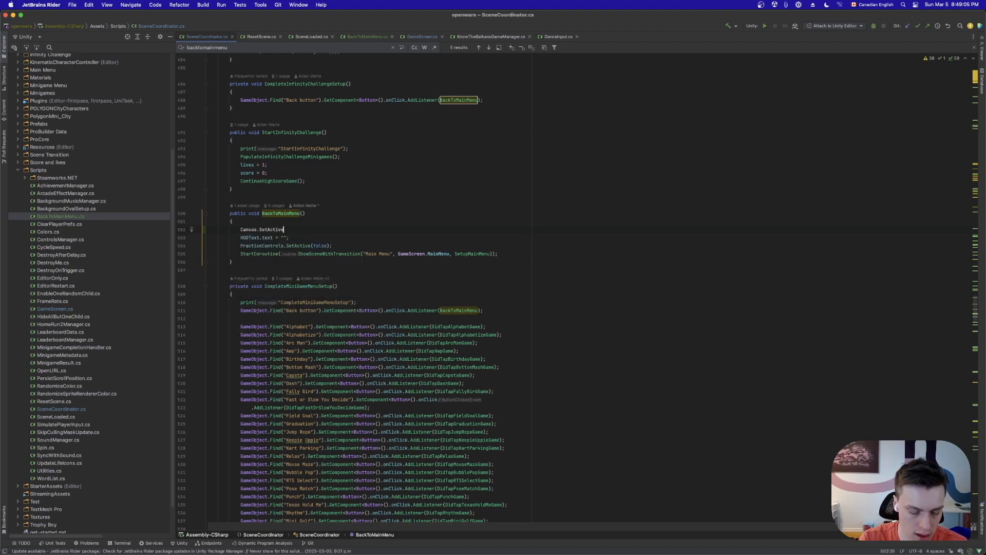
{"action": "type", "text": "()"}
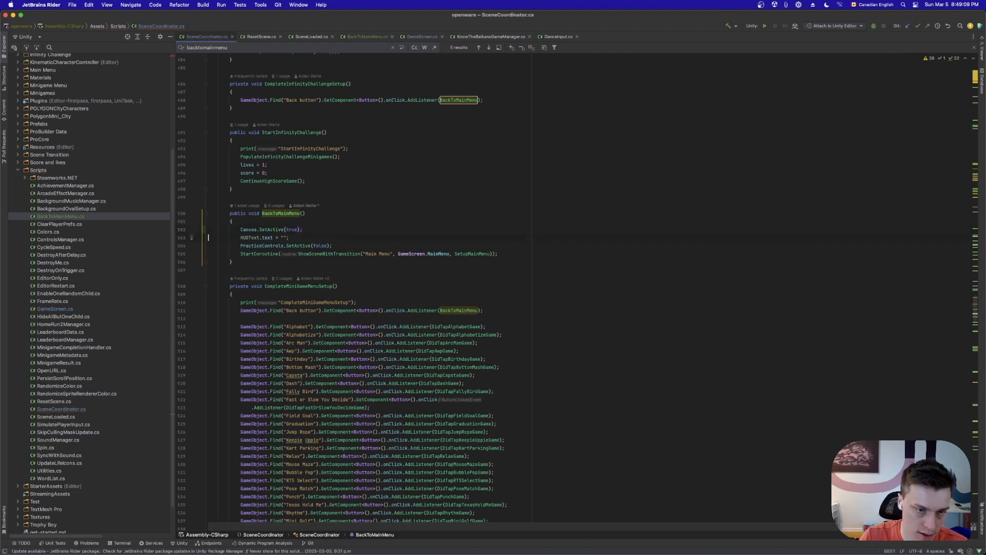
Add Case.SetActive(true); below the Canvas line in BackToMainMenu(), save SceneCoordinator.cs and close the search bar
{"action": "key", "text": "Return"}
{"action": "type", "text": "Case.SetActive(true"}
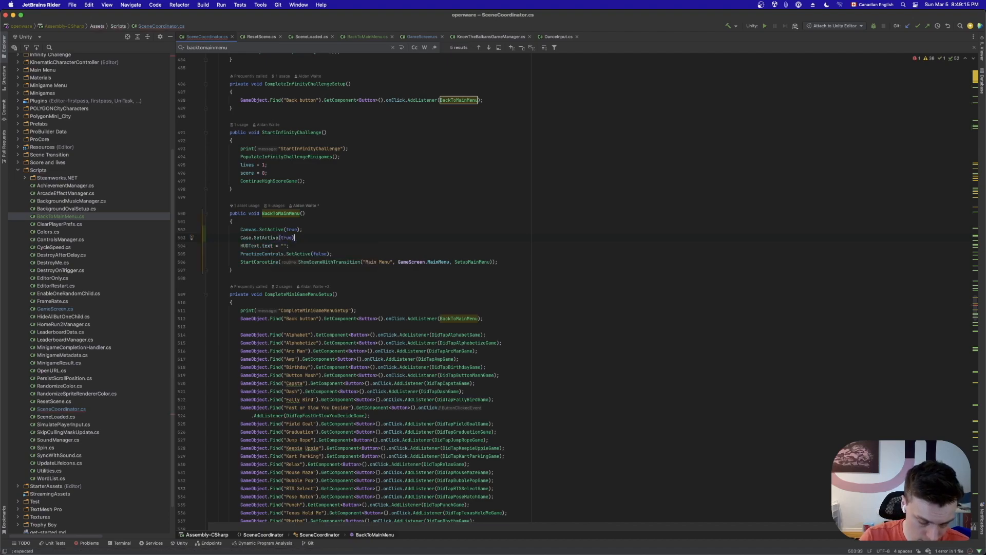
{"action": "key", "text": "super+s"}
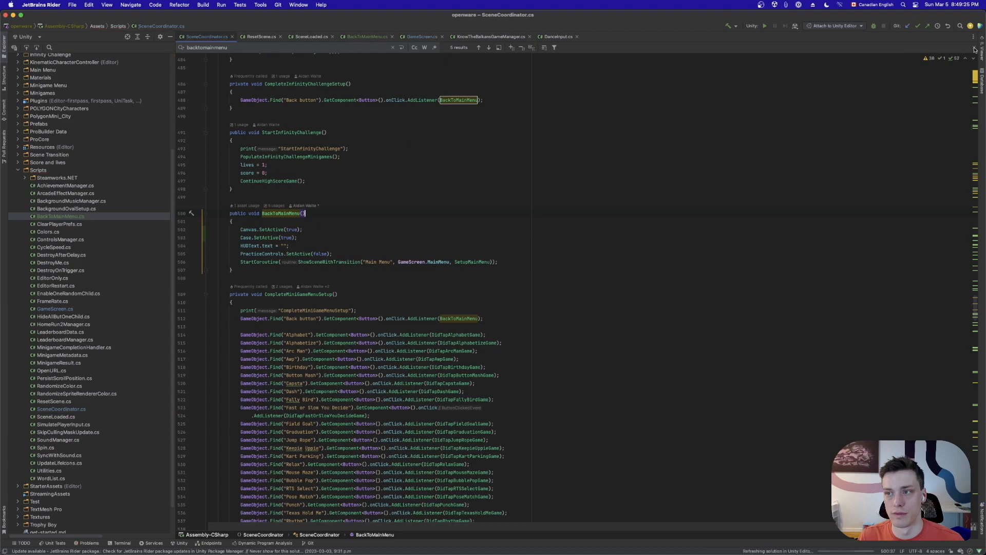
{"action": "left_click", "coordinate": [975, 50]}
{"action": "left_click", "coordinate": [770, 173]}
Switch to Unity and try to play the SceneCoordinator scene with the updated code
{"action": "mouse_move", "coordinate": [556, 551]}
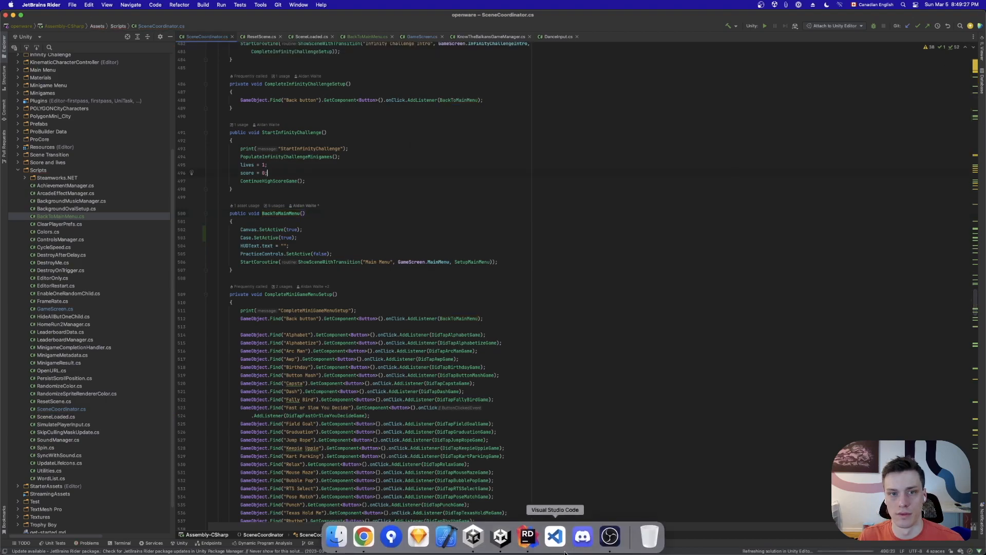
{"action": "left_click", "coordinate": [499, 545]}
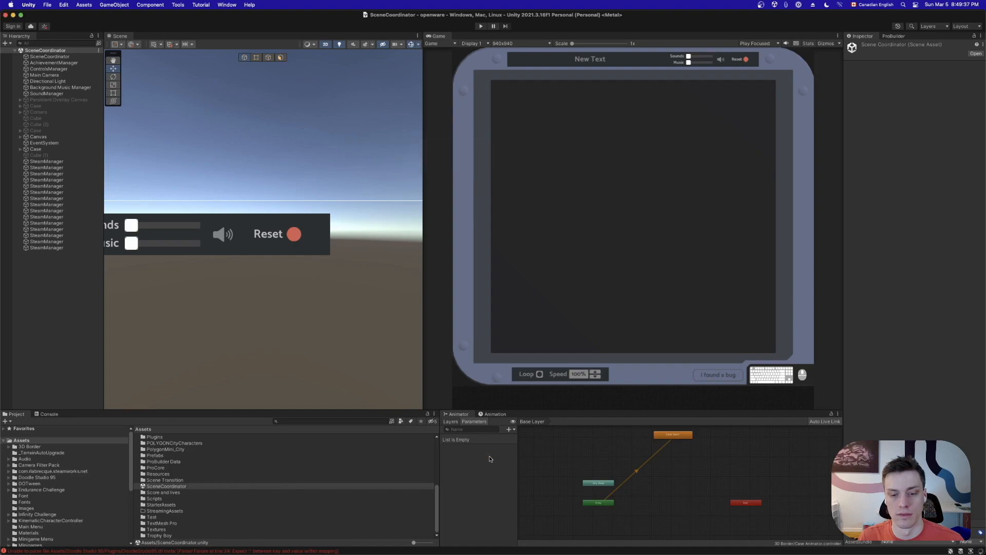
{"action": "left_click", "coordinate": [482, 27]}
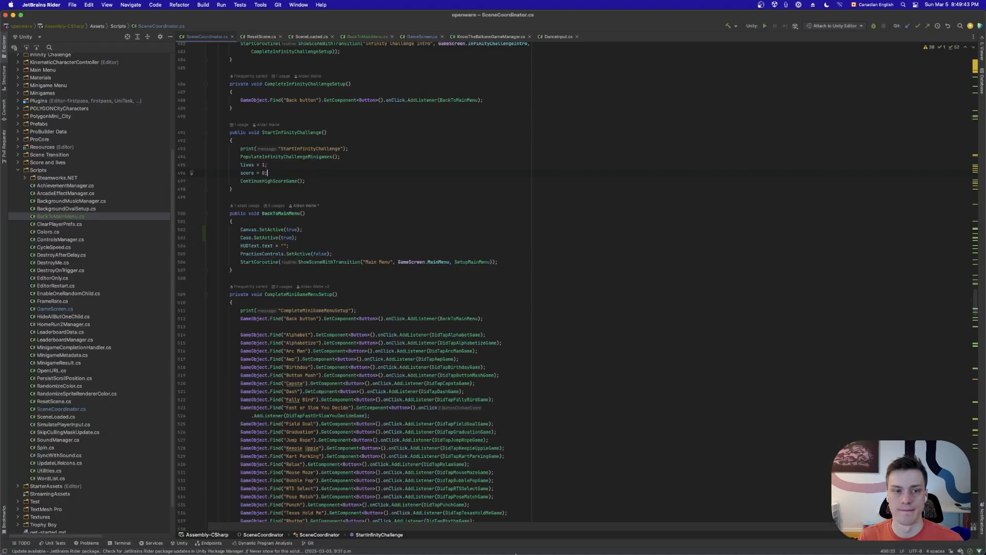
Quit the Unity Bug Reporter, reopen the openware project from Unity Hub and switch to its Unity editor
{"action": "mouse_move", "coordinate": [484, 542]}
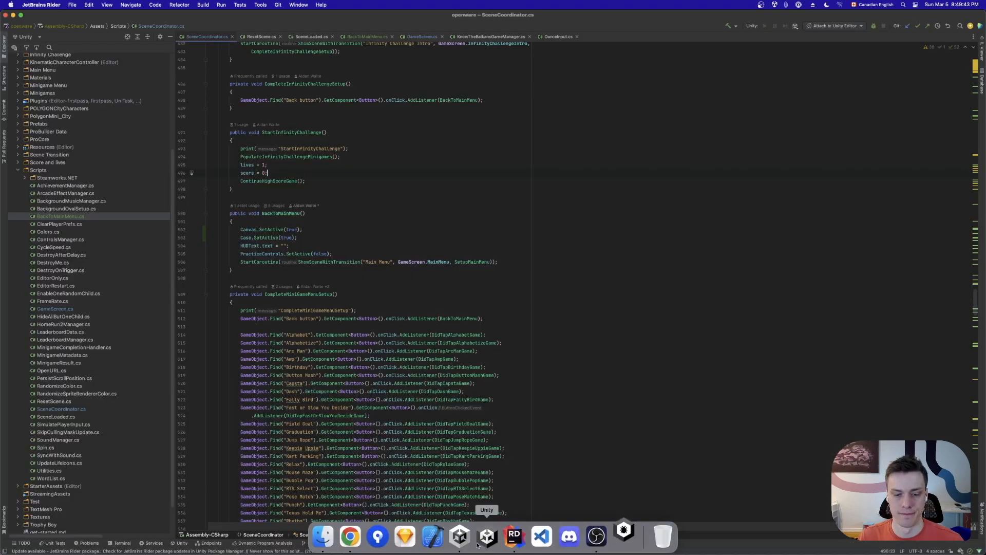
{"action": "right_click", "coordinate": [628, 537]}
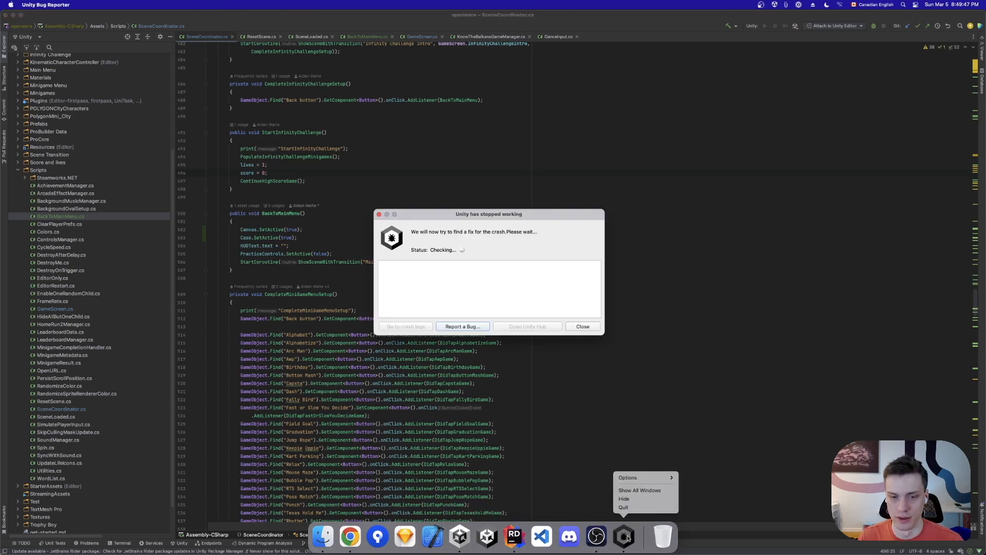
{"action": "left_click", "coordinate": [625, 508]}
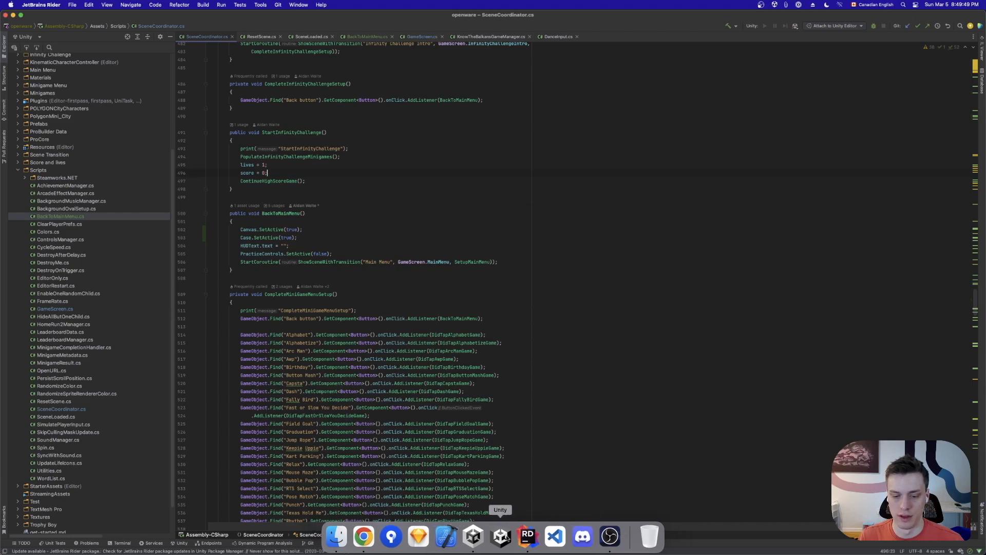
{"action": "left_click", "coordinate": [473, 536]}
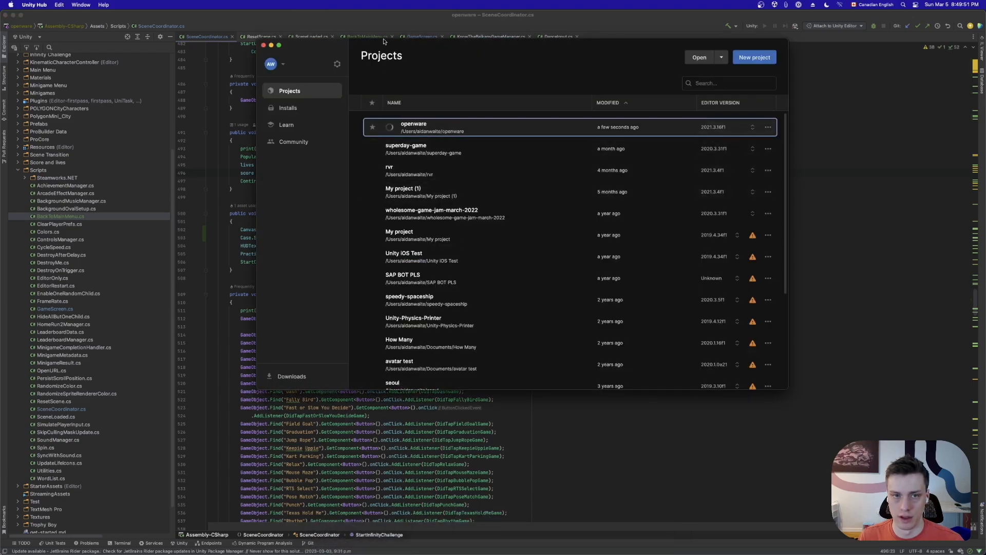
{"action": "left_click", "coordinate": [381, 21]}
{"action": "mouse_move", "coordinate": [499, 552]}
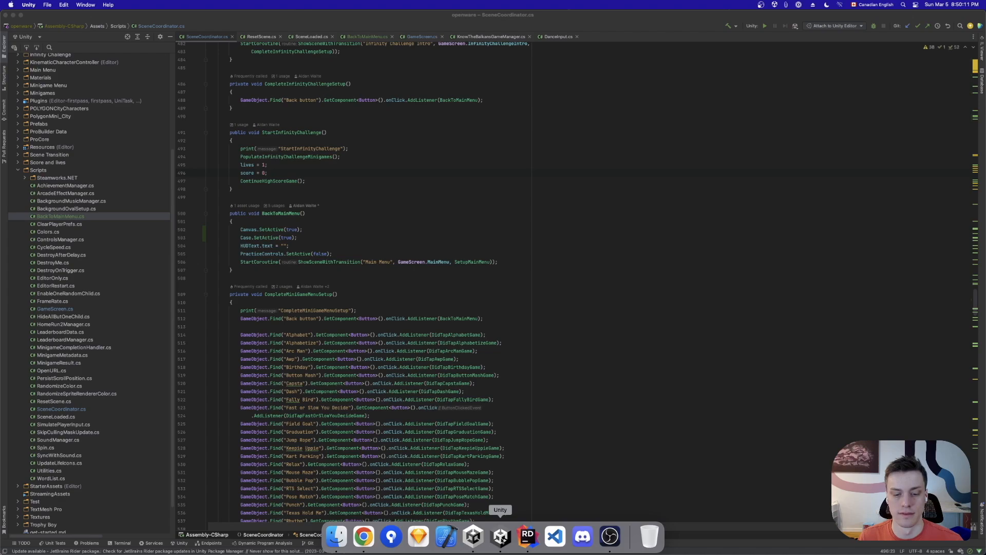
{"action": "left_click", "coordinate": [502, 537]}
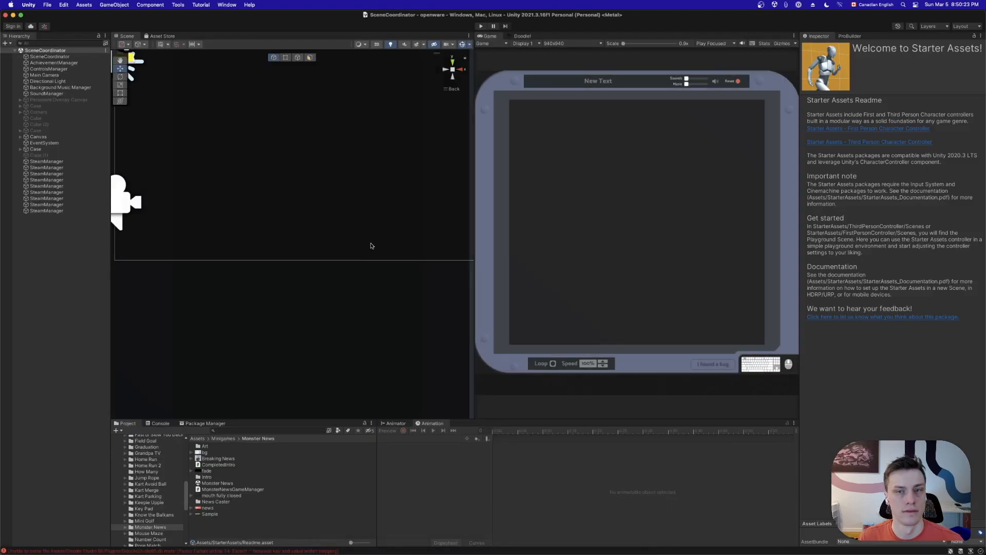
Play the game, enter the Overworld, walk the character around and return to the main menu with the Back button
{"action": "left_click", "coordinate": [481, 26]}
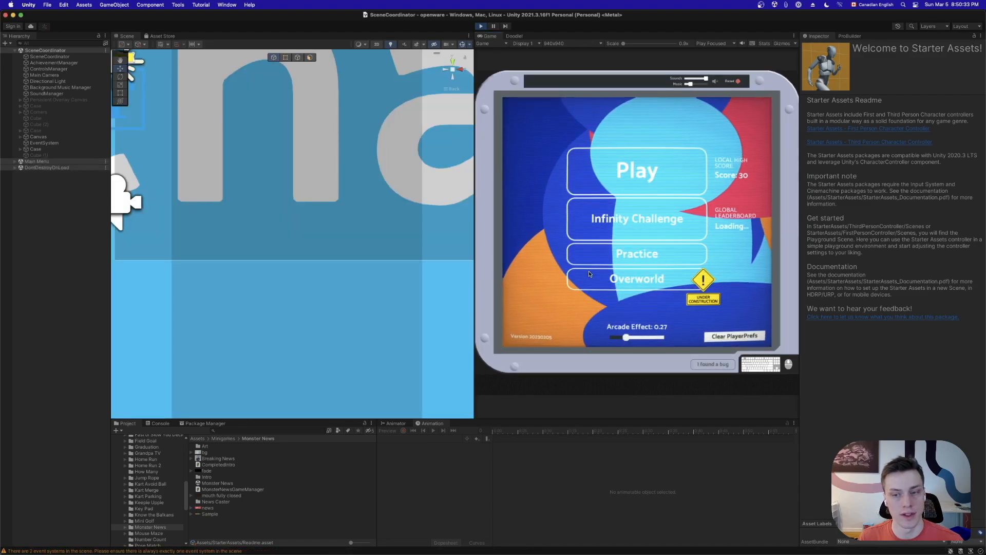
{"action": "left_click", "coordinate": [590, 281]}
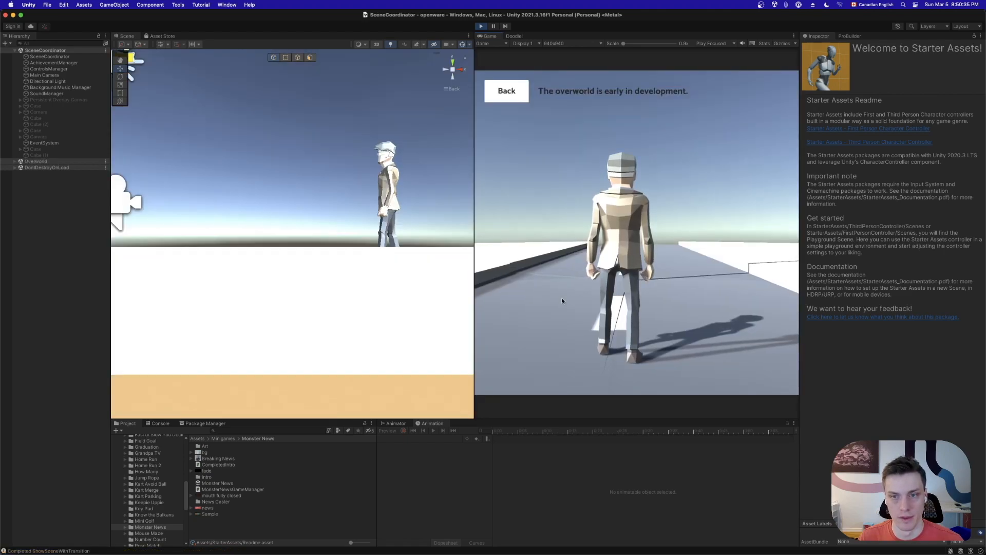
{"action": "key", "text": "w"}
{"action": "key", "text": "a"}
{"action": "key", "text": "s"}
{"action": "key", "text": "d"}
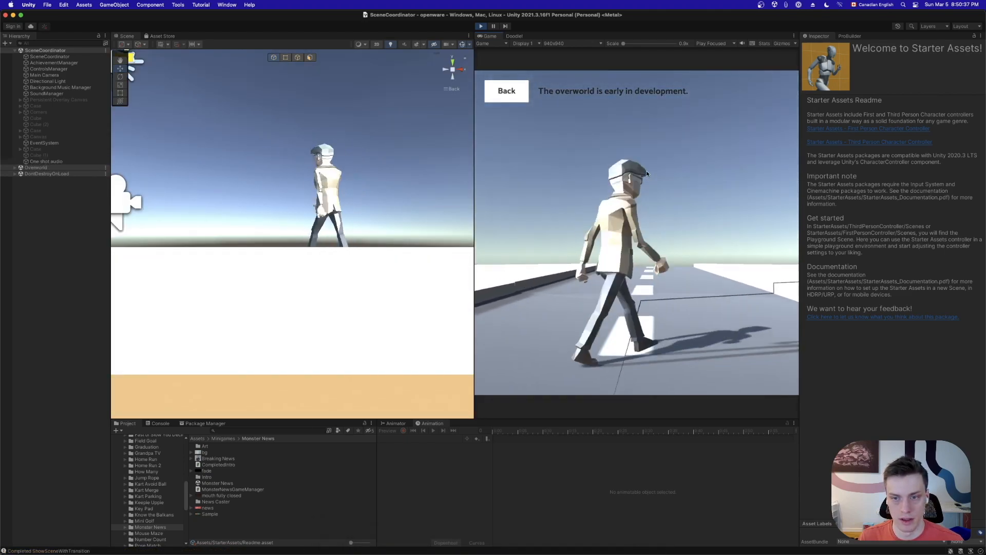
{"action": "left_click", "coordinate": [505, 92]}
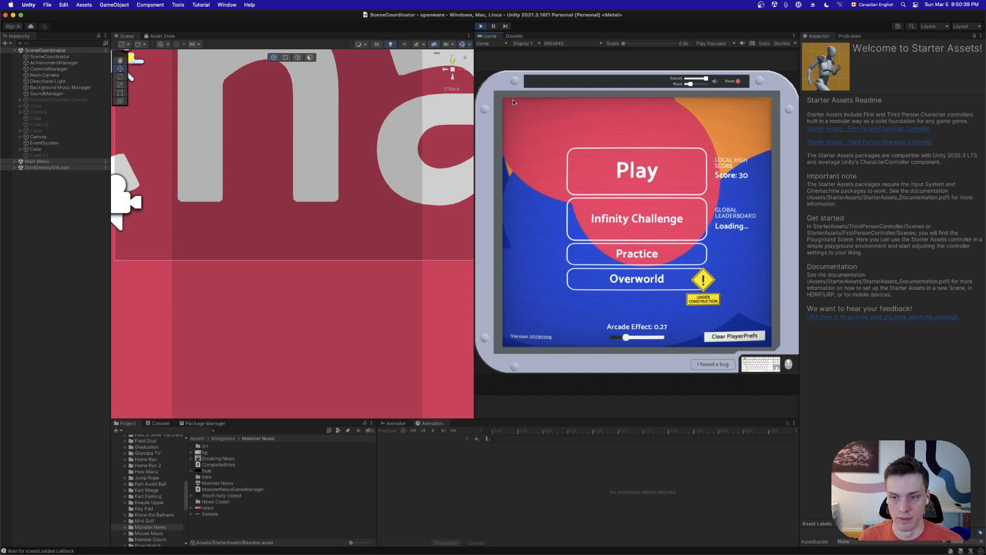
Enter the Overworld again, make the character walk and jump, return to the main menu with Back, and stop the game
{"action": "left_click", "coordinate": [619, 282]}
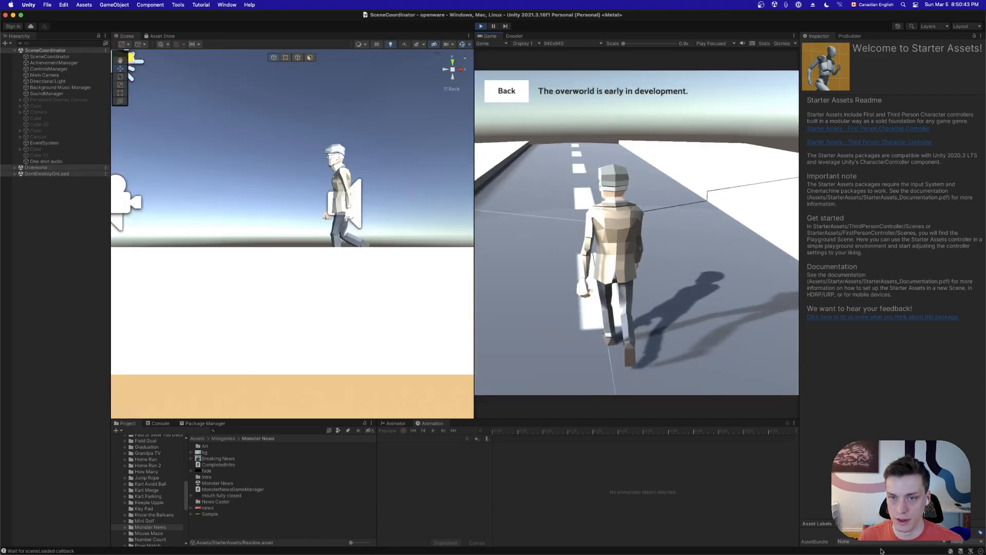
{"action": "key", "text": "w"}
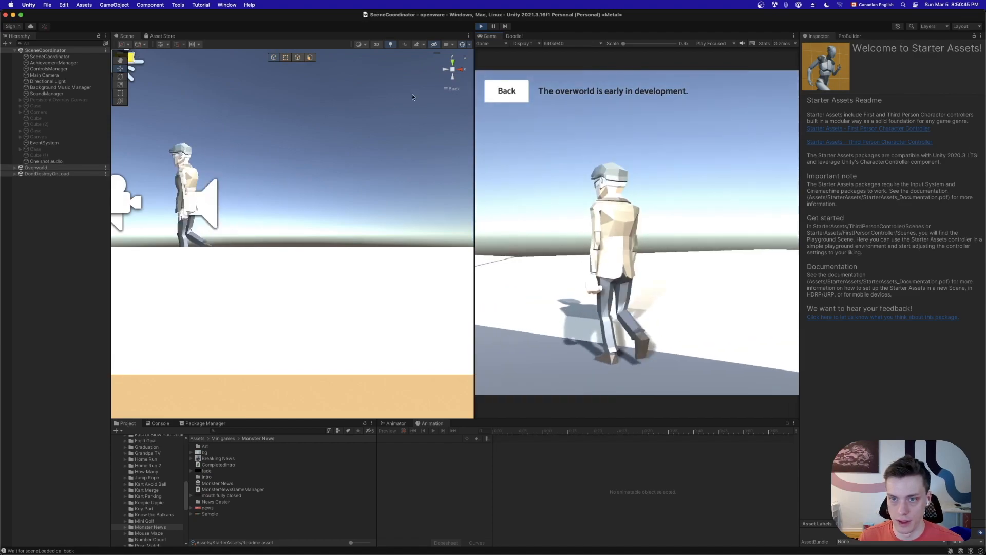
{"action": "key", "text": "s"}
{"action": "key", "text": "space"}
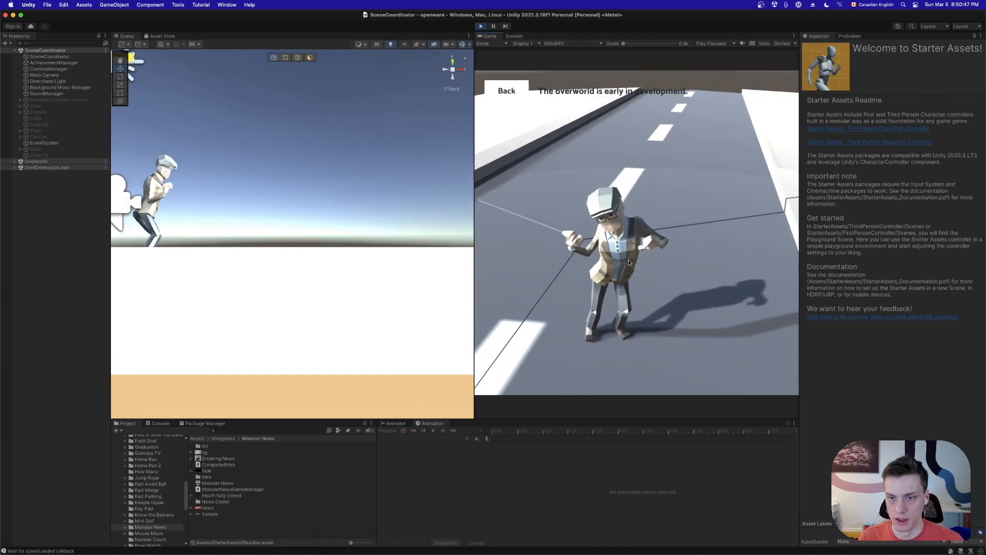
{"action": "left_click", "coordinate": [507, 90]}
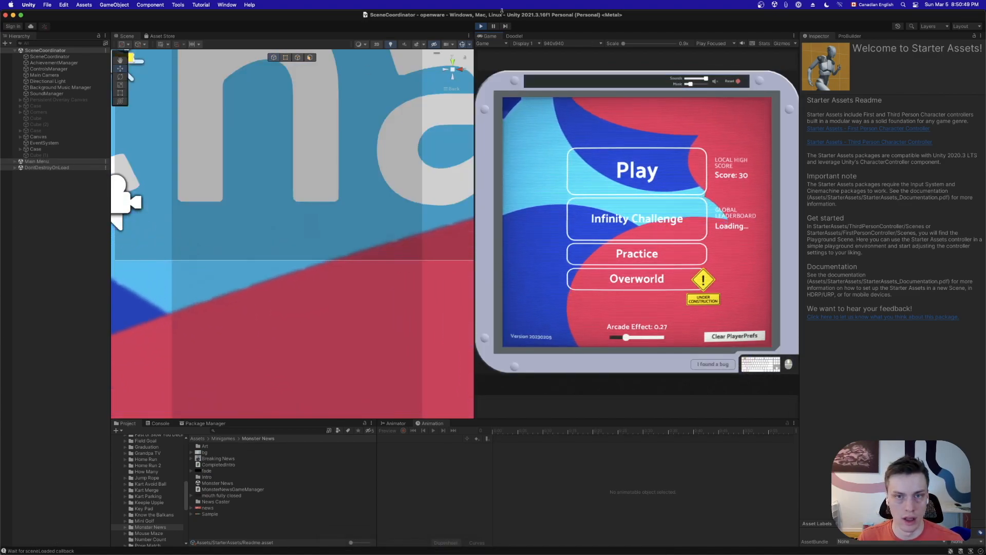
{"action": "left_click", "coordinate": [480, 26]}
Open the Overworld scene from the Assets/Test/Overworld folder
{"action": "scroll", "coordinate": [154, 524], "scroll_direction": "down", "scroll_amount": 4}
{"action": "scroll", "coordinate": [154, 523], "scroll_direction": "down", "scroll_amount": 4}
{"action": "scroll", "coordinate": [143, 489], "scroll_direction": "down", "scroll_amount": 3}
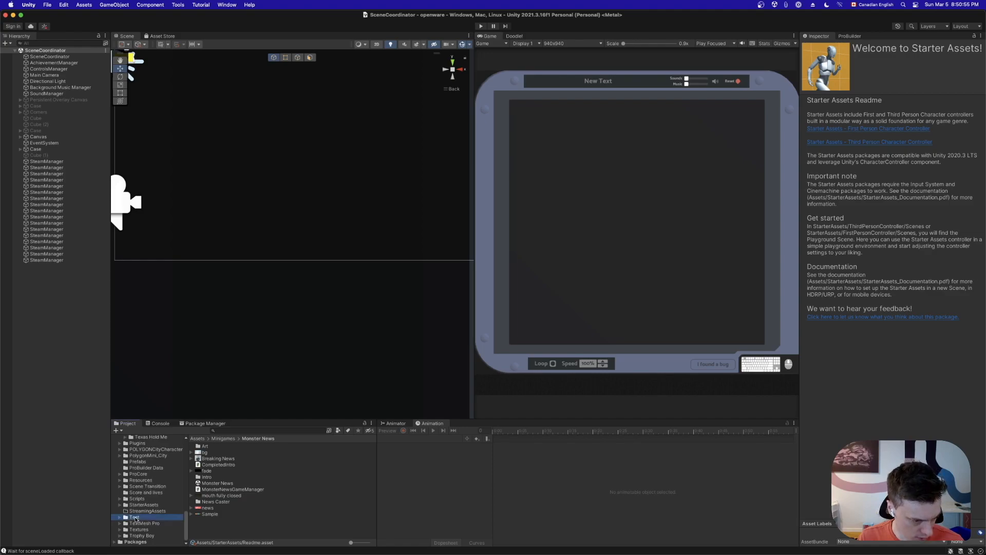
{"action": "left_click", "coordinate": [135, 518]}
{"action": "double_click", "coordinate": [212, 483]}
{"action": "left_click", "coordinate": [212, 466]}
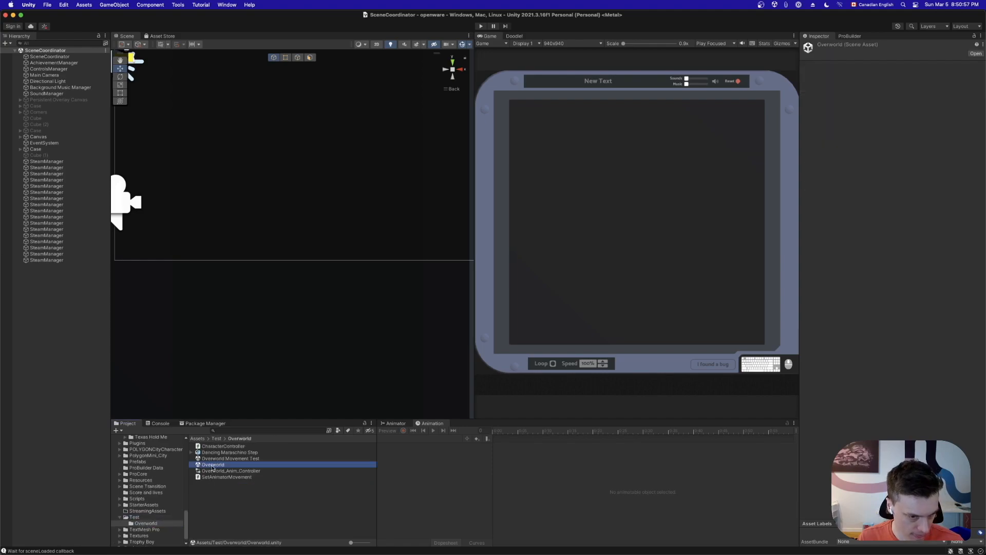
{"action": "double_click", "coordinate": [213, 465]}
Put a bullet before the canvas's early-development notice, remove its final period, and copy the whole line
{"action": "left_click", "coordinate": [20, 114]}
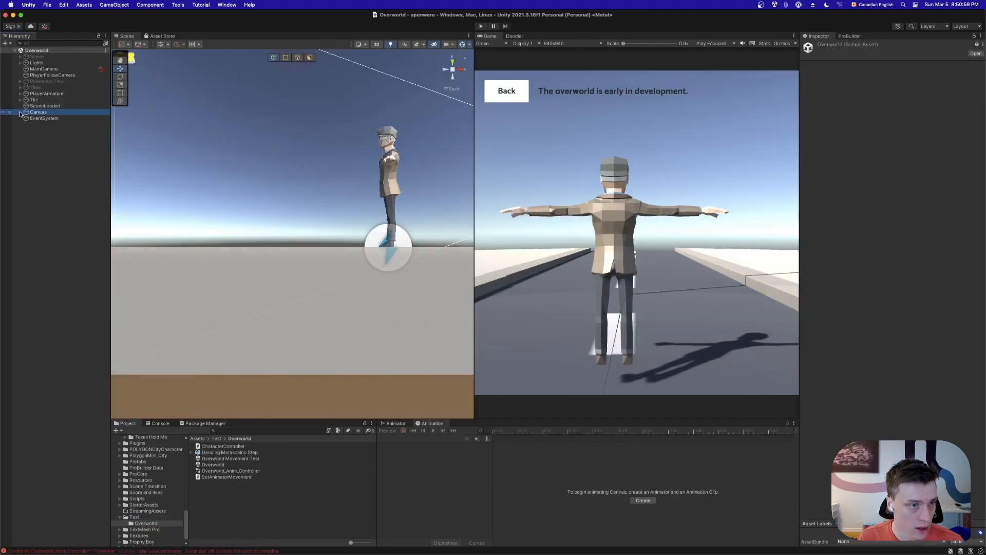
{"action": "left_click", "coordinate": [20, 114]}
{"action": "left_click", "coordinate": [47, 118]}
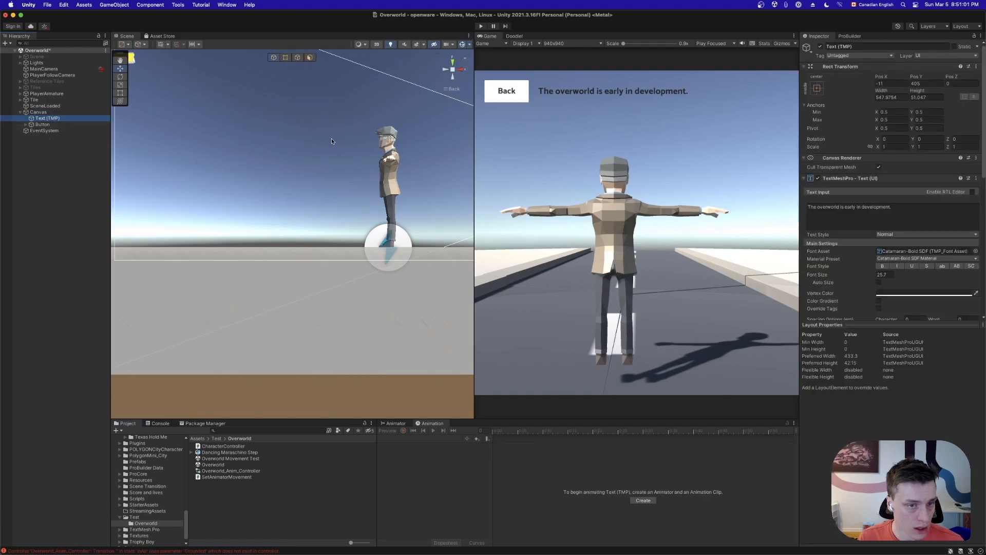
{"action": "key", "text": "f"}
{"action": "left_click", "coordinate": [904, 213]}
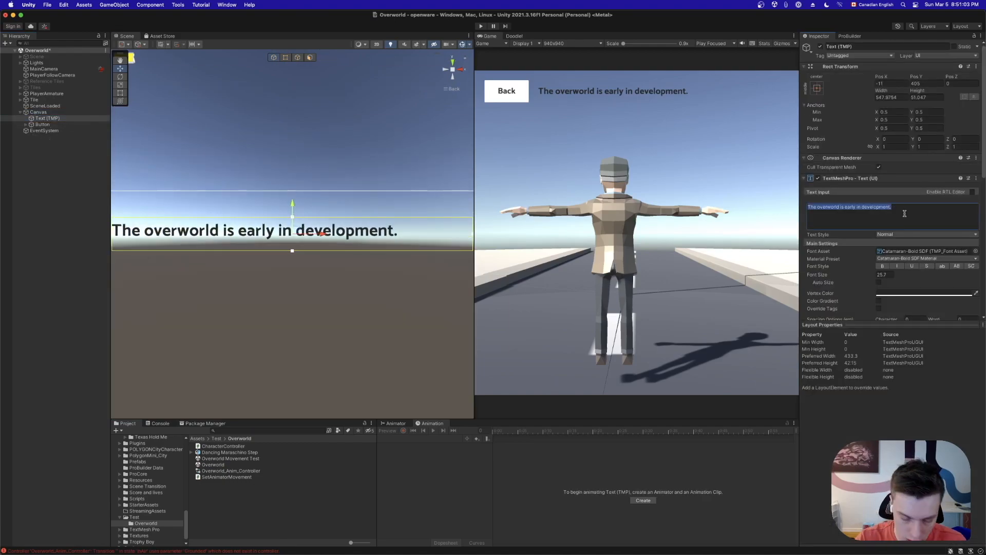
{"action": "left_click", "coordinate": [905, 213]}
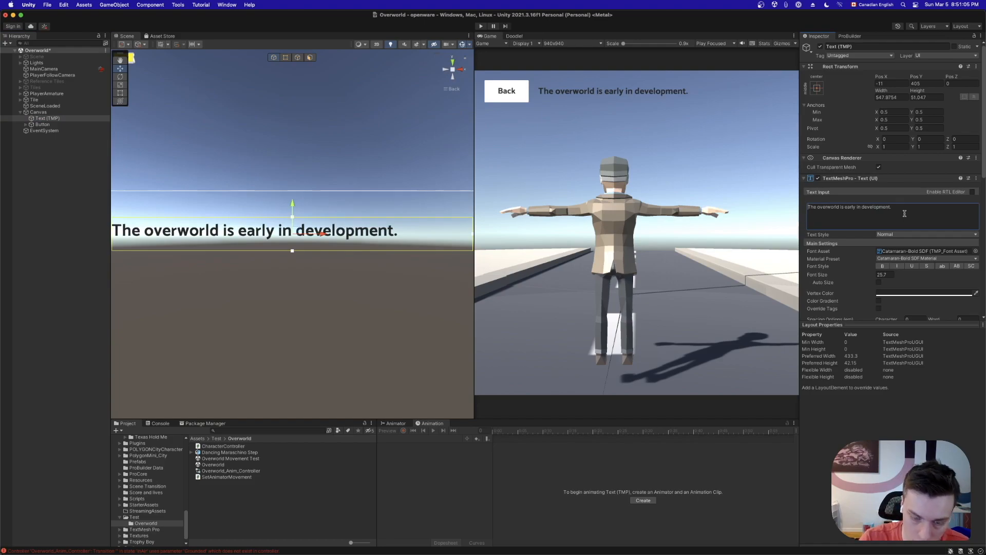
{"action": "type", "text": "¶"}
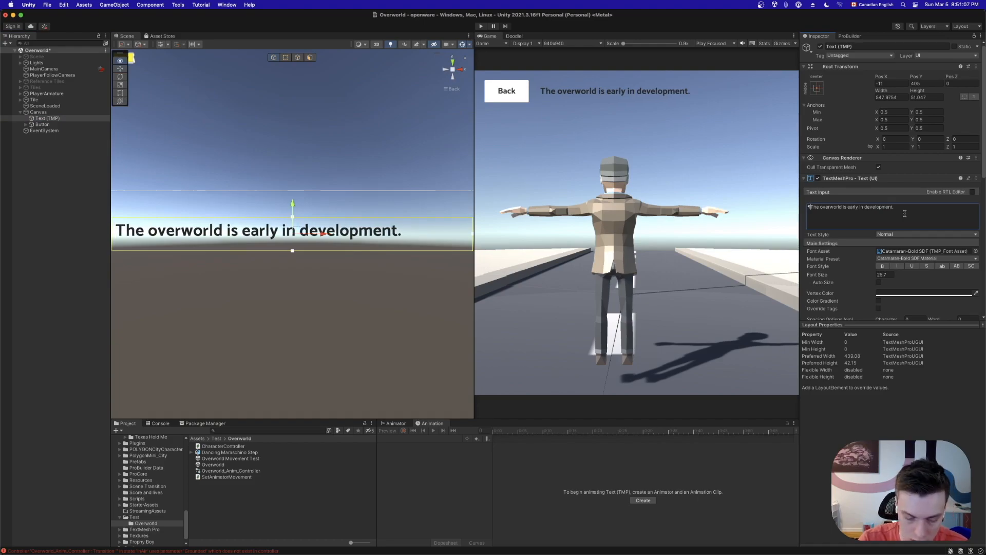
{"action": "type", "text": "•"}
{"action": "key", "text": "BackSpace"}
{"action": "key", "text": "Right"}
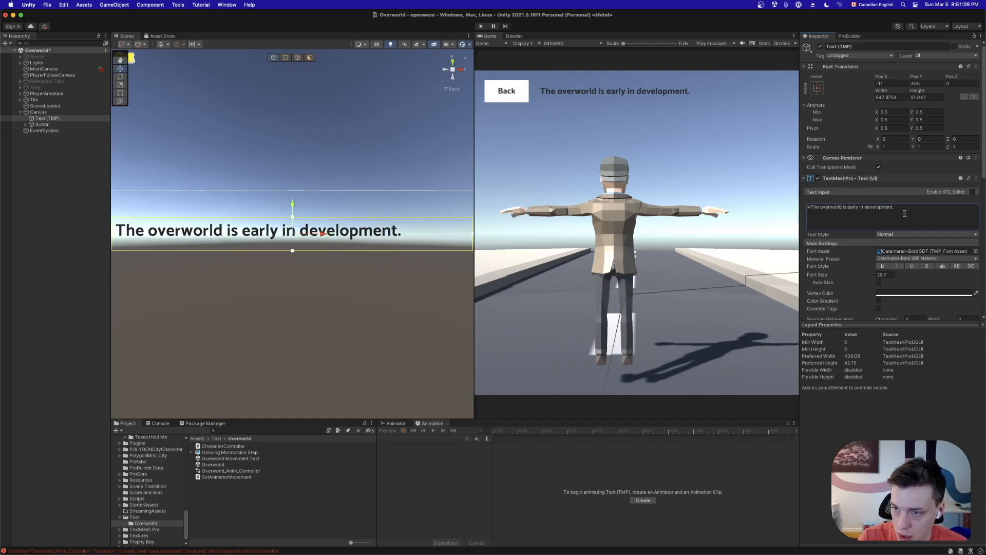
{"action": "key", "text": "super+a"}
{"action": "key", "text": "super+c"}
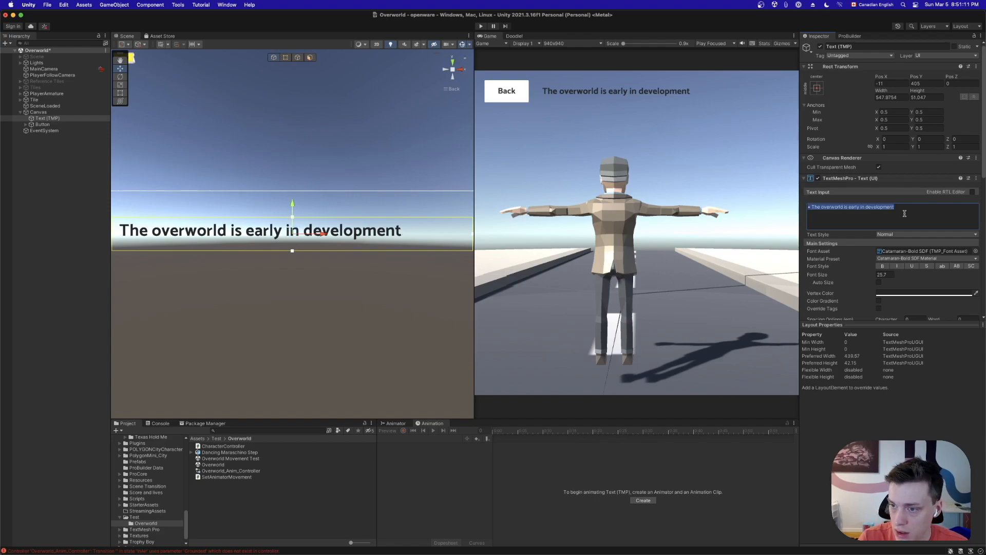
Add a second bulleted line reading "WASD to move at 1 to dance" below the early-development notice
{"action": "key", "text": "Right"}
{"action": "key", "text": "Return"}
{"action": "key", "text": "super+v"}
{"action": "key", "text": "alt+shift+Left"}
{"action": "key", "text": "alt+shift+Left"}
{"action": "key", "text": "alt+shift+Left"}
{"action": "key", "text": "alt+shift+Left"}
{"action": "key", "text": "alt+shift+Left"}
{"action": "key", "text": "alt+shift+Left"}
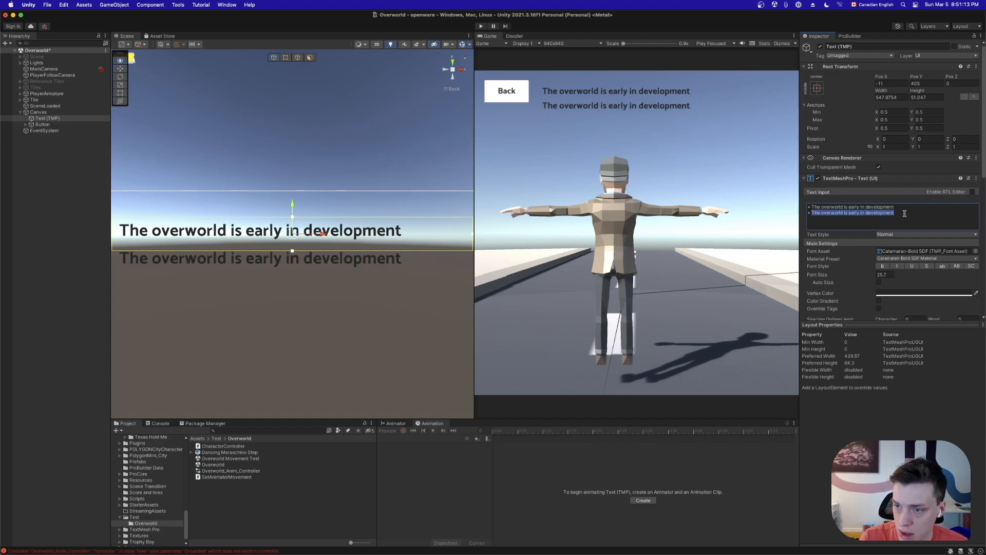
{"action": "type", "text": "WASD to move at 1 to dance"}
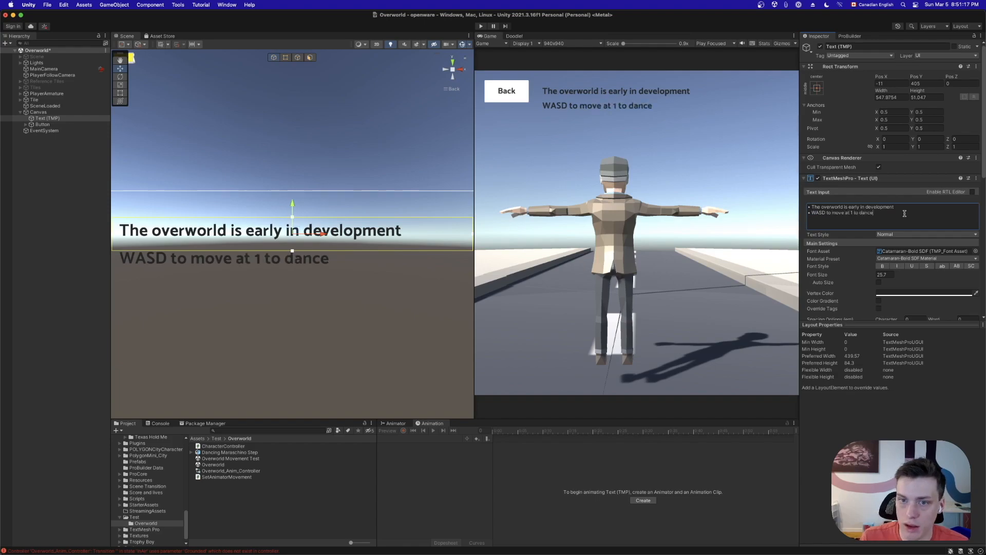
{"action": "key", "text": "super+a"}
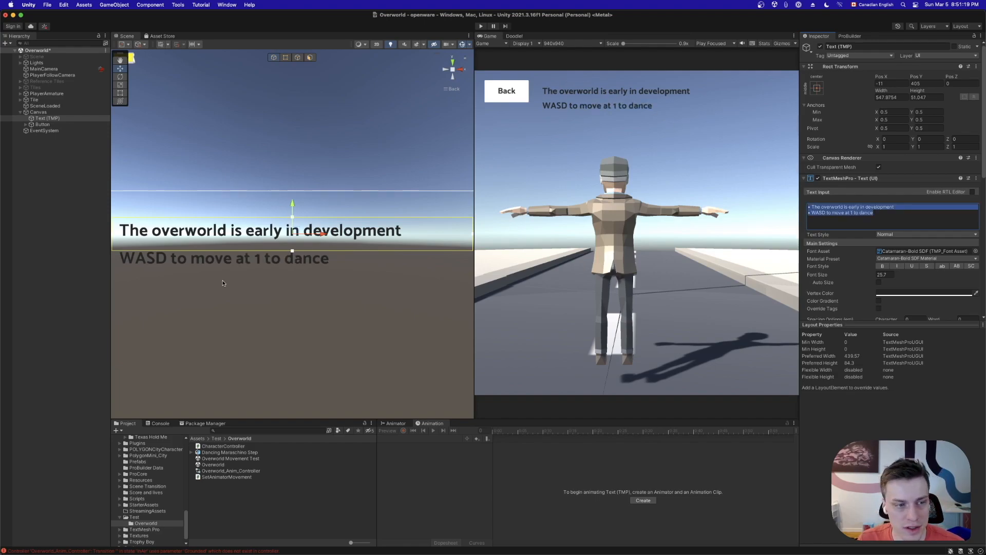
Enlarge the notice's text box to about 556 by 98 so both lines fit inside it
{"action": "scroll", "coordinate": [222, 282], "scroll_direction": "down", "scroll_amount": 1}
{"action": "left_click", "coordinate": [55, 121]}
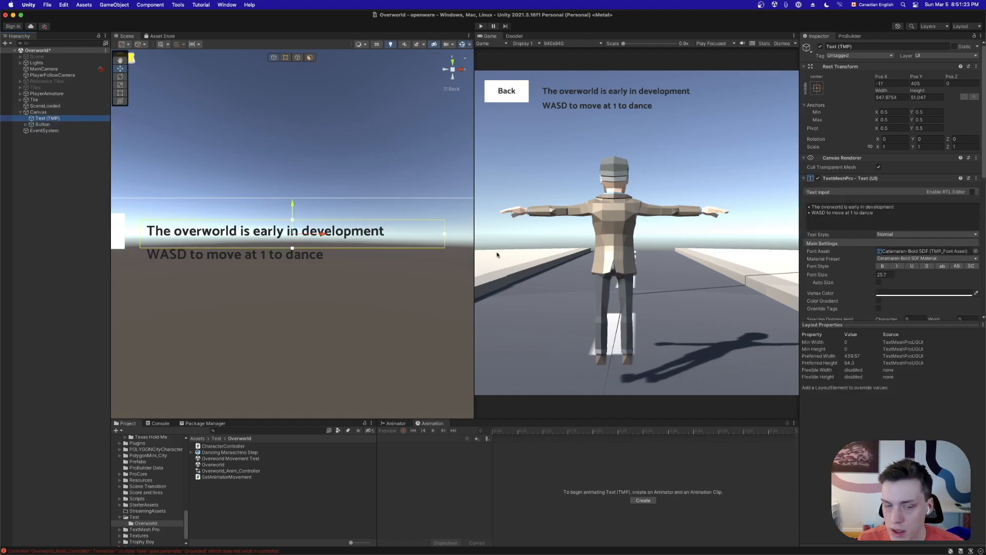
{"action": "key", "text": "t"}
{"action": "left_click_drag", "start_coordinate": [445, 248], "coordinate": [450, 273]}
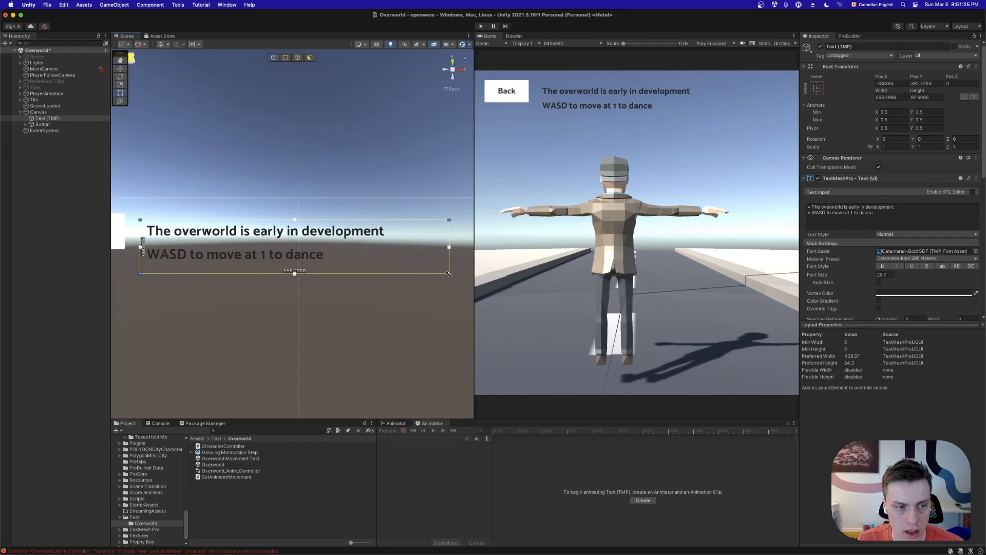
Replace the bullets at the start of both notice lines with hyphens
{"action": "left_click", "coordinate": [812, 214]}
{"action": "left_click", "coordinate": [812, 215]}
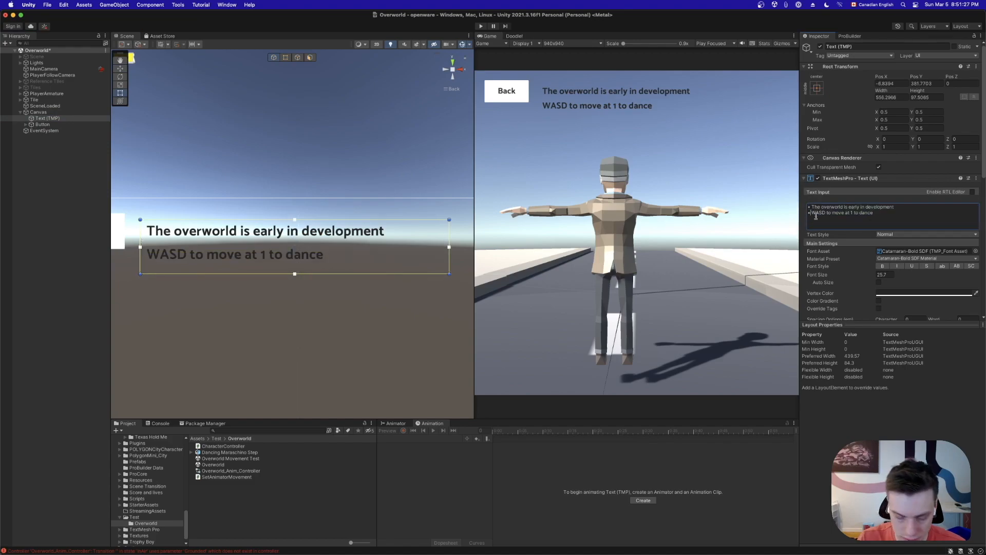
{"action": "type", "text": "- "}
{"action": "type", "text": "-"}
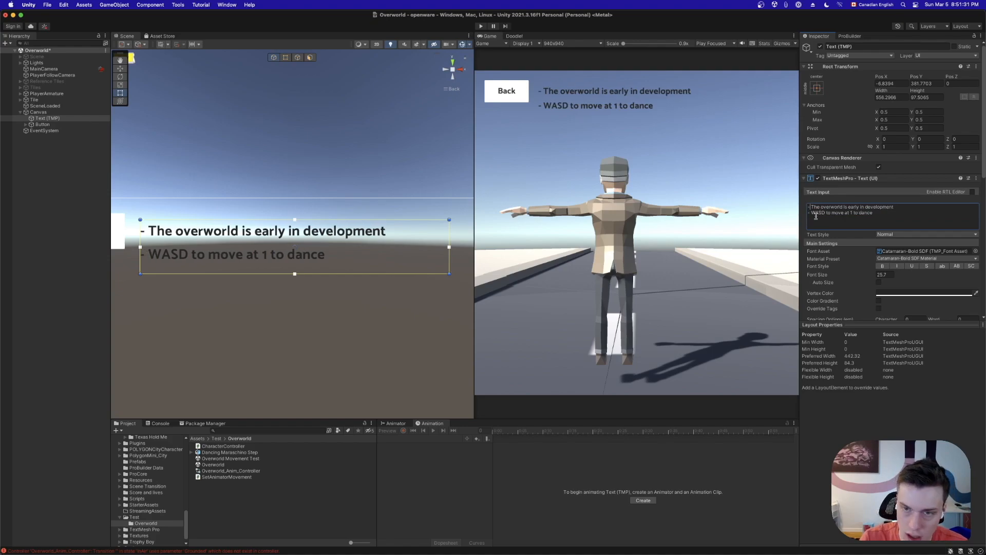
Reduce the notice text's line spacing to about -50
{"action": "left_click", "coordinate": [50, 118]}
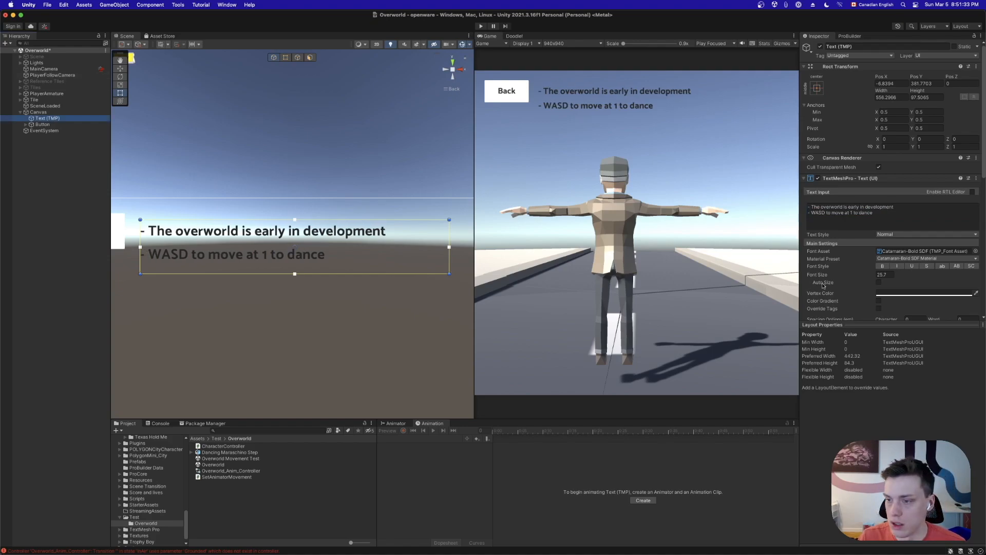
{"action": "scroll", "coordinate": [843, 285], "scroll_direction": "down", "scroll_amount": 5}
{"action": "left_click_drag", "start_coordinate": [894, 209], "coordinate": [28, 110]}
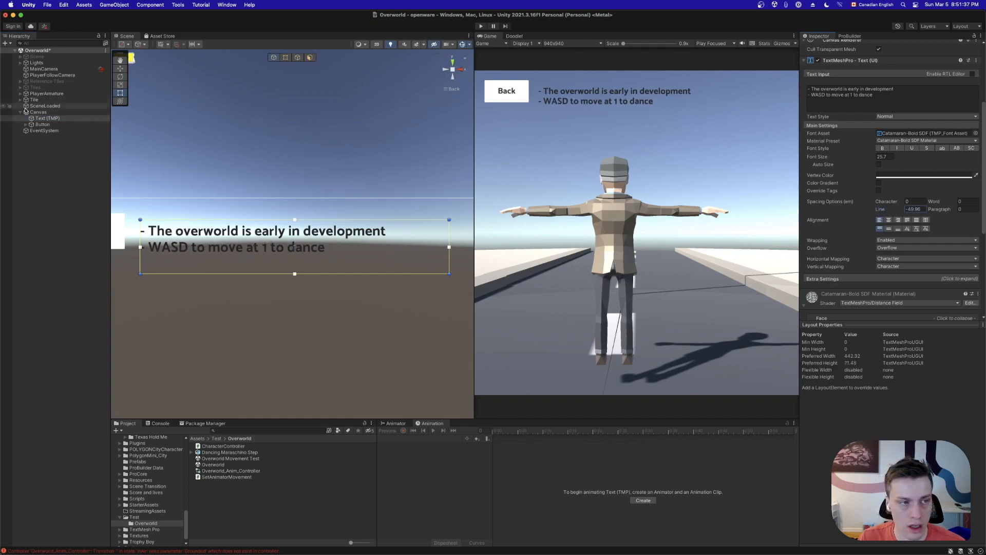
Move the notice text slightly up to line up with the Back button, and save the Overworld scene
{"action": "left_click_drag", "start_coordinate": [243, 250], "coordinate": [243, 243]}
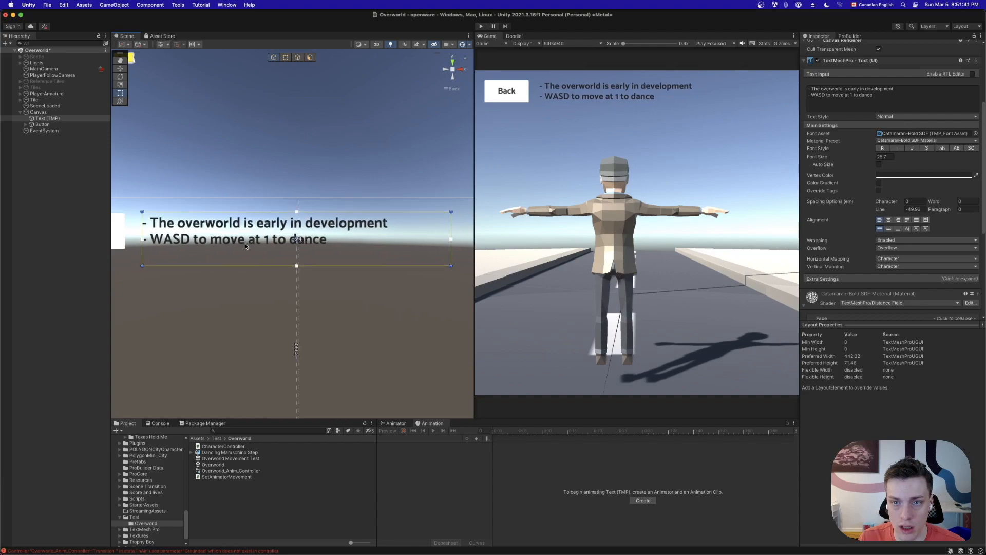
{"action": "left_click_drag", "start_coordinate": [245, 242], "coordinate": [247, 244]}
{"action": "left_click_drag", "start_coordinate": [301, 207], "coordinate": [298, 211]}
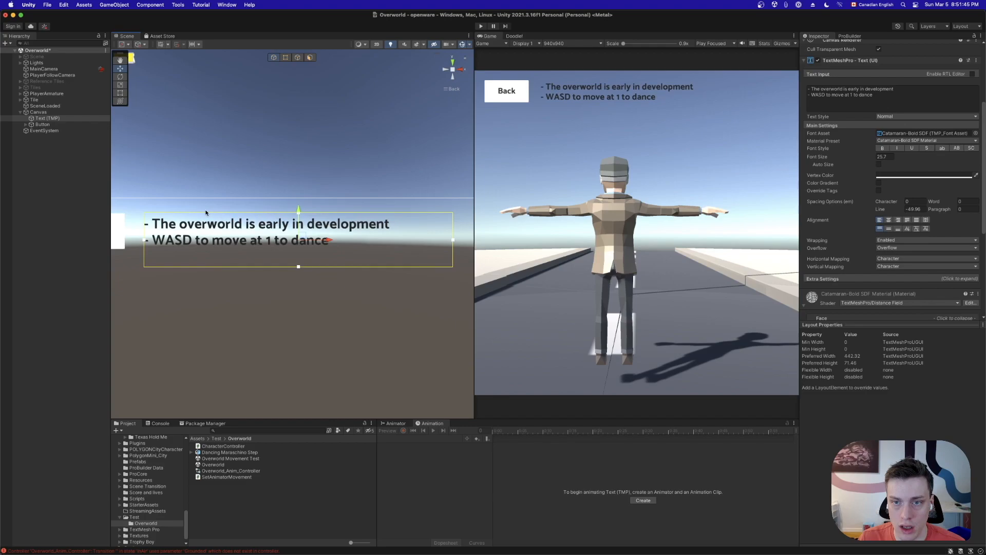
{"action": "left_click", "coordinate": [64, 217]}
{"action": "key", "text": "super+s"}
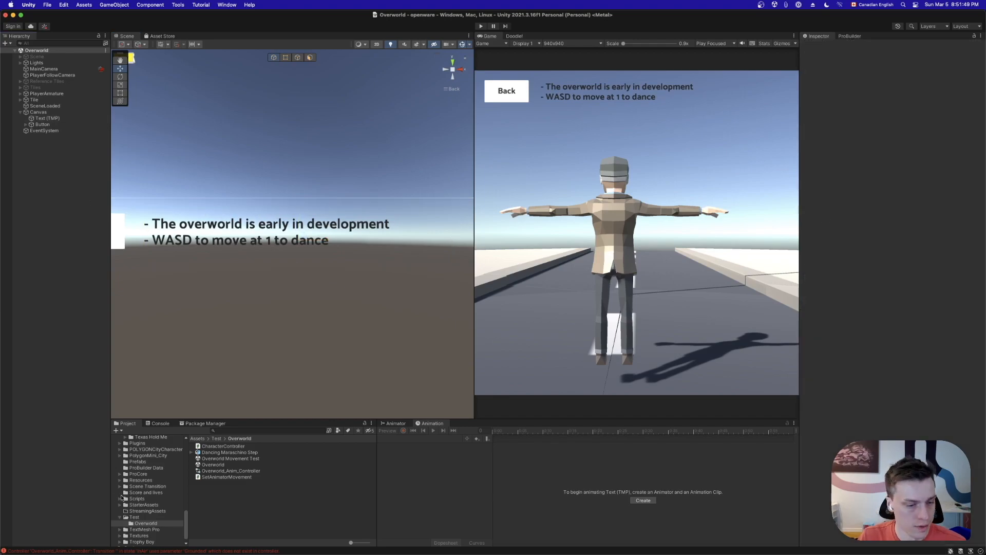
Open the SceneCoordinator scene from the root Assets folder
{"action": "scroll", "coordinate": [139, 485], "scroll_direction": "up", "scroll_amount": 10}
{"action": "left_click", "coordinate": [135, 449]}
{"action": "scroll", "coordinate": [315, 498], "scroll_direction": "down", "scroll_amount": 8}
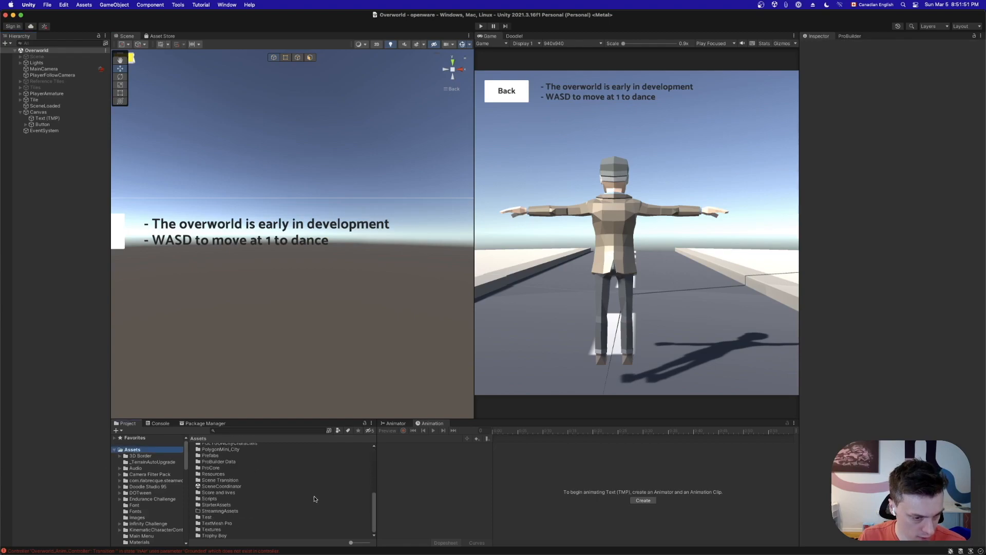
{"action": "left_click", "coordinate": [230, 486]}
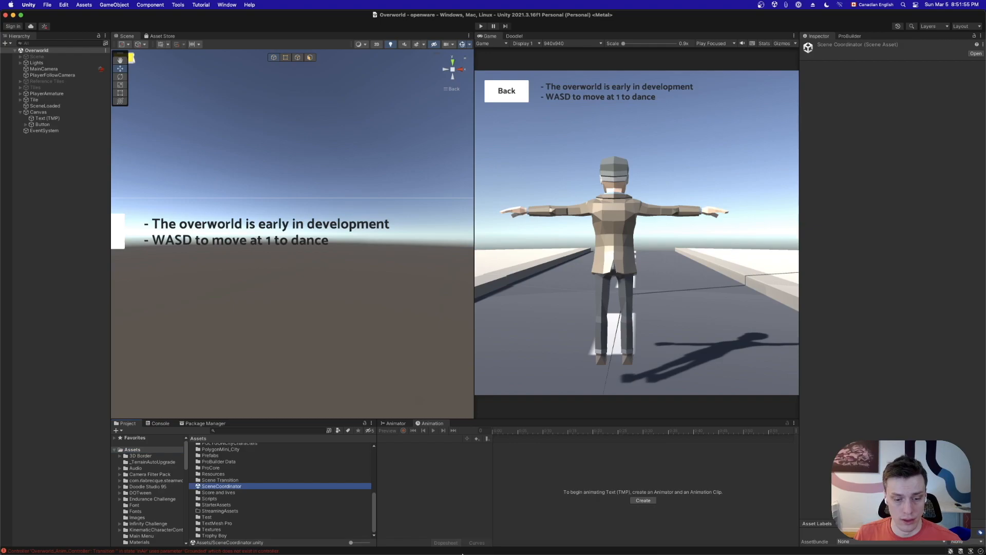
Switch to Sourcetree, stage all pending files, and commit them as "Button to overworld and back" with immediate push to origin/fix-pls
{"action": "left_click", "coordinate": [393, 539]}
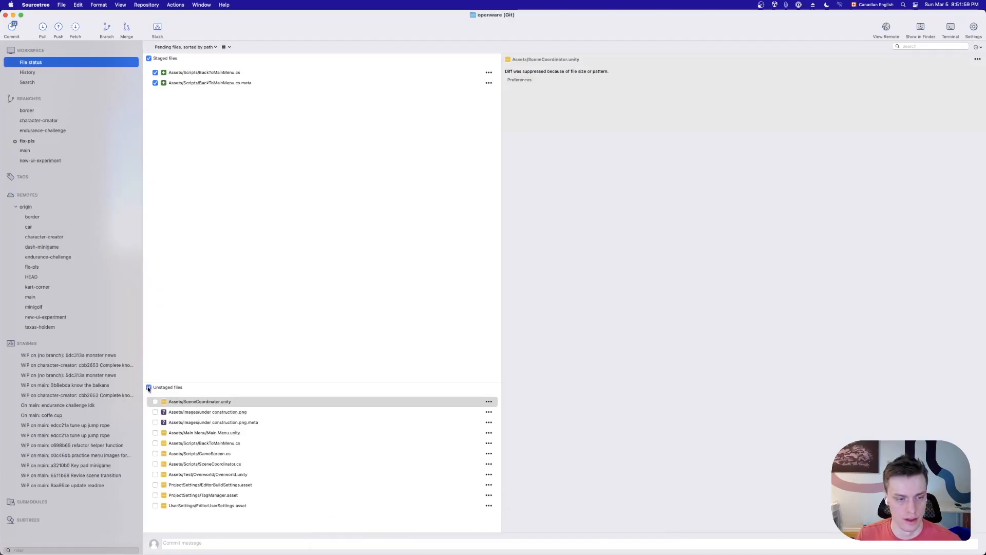
{"action": "left_click", "coordinate": [148, 388]}
{"action": "left_click", "coordinate": [212, 542]}
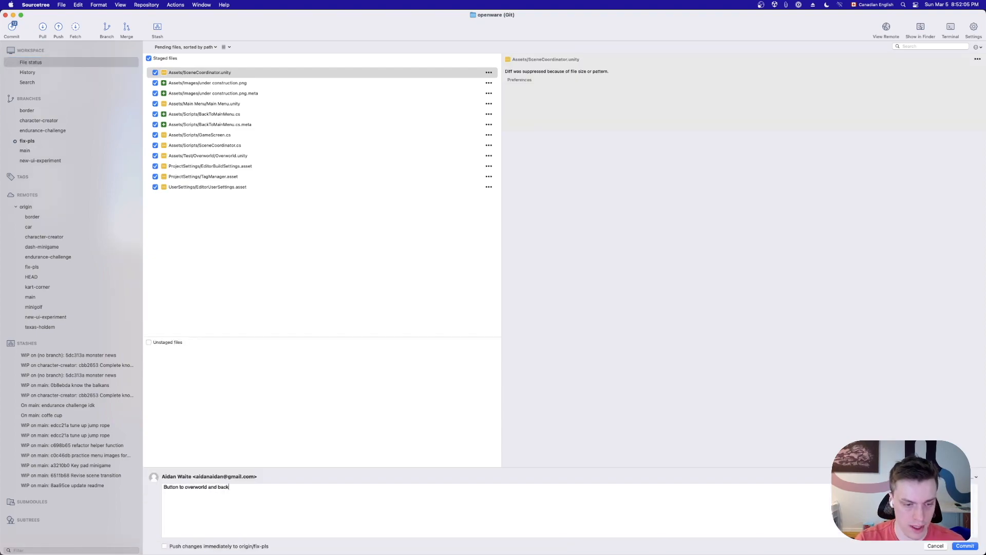
{"action": "left_click", "coordinate": [188, 548]}
{"action": "left_click", "coordinate": [964, 545]}
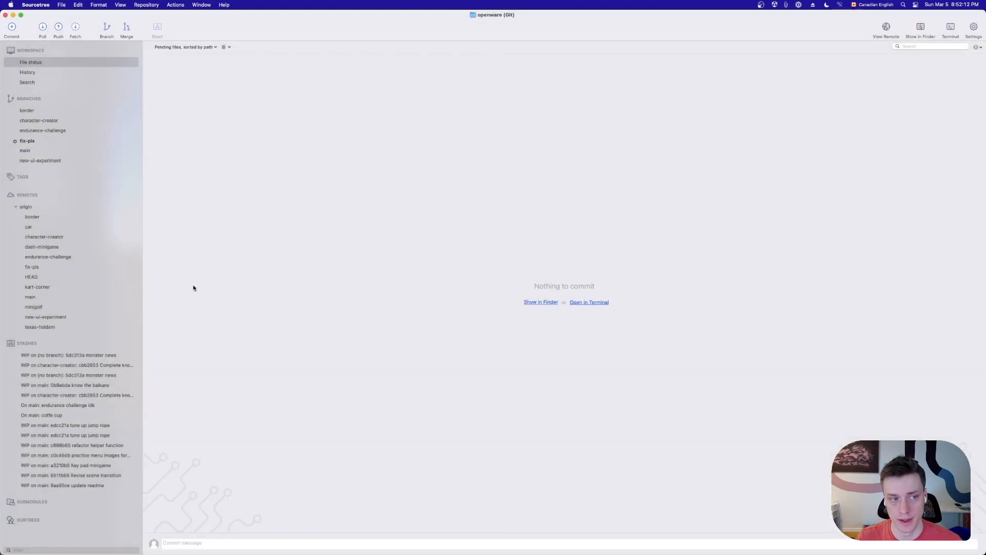
Switch back to the Unity editor and enlarge the Game view
{"action": "mouse_move", "coordinate": [554, 552]}
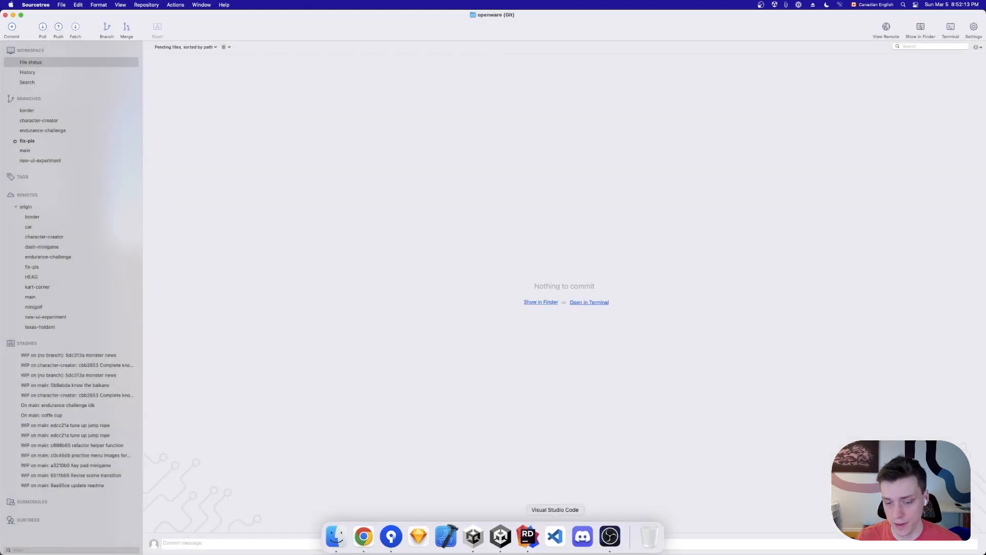
{"action": "left_click", "coordinate": [505, 545]}
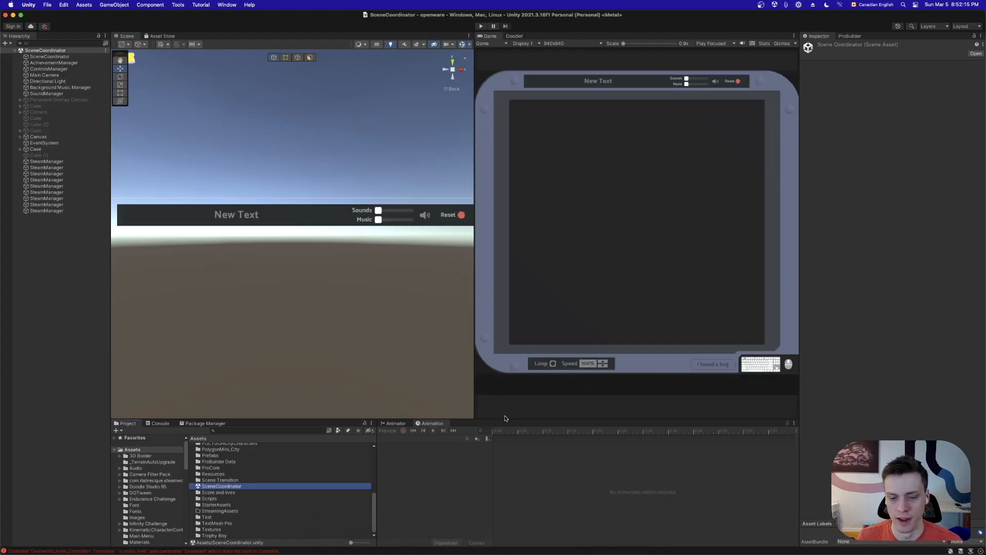
{"action": "left_click_drag", "start_coordinate": [504, 418], "coordinate": [406, 403]}
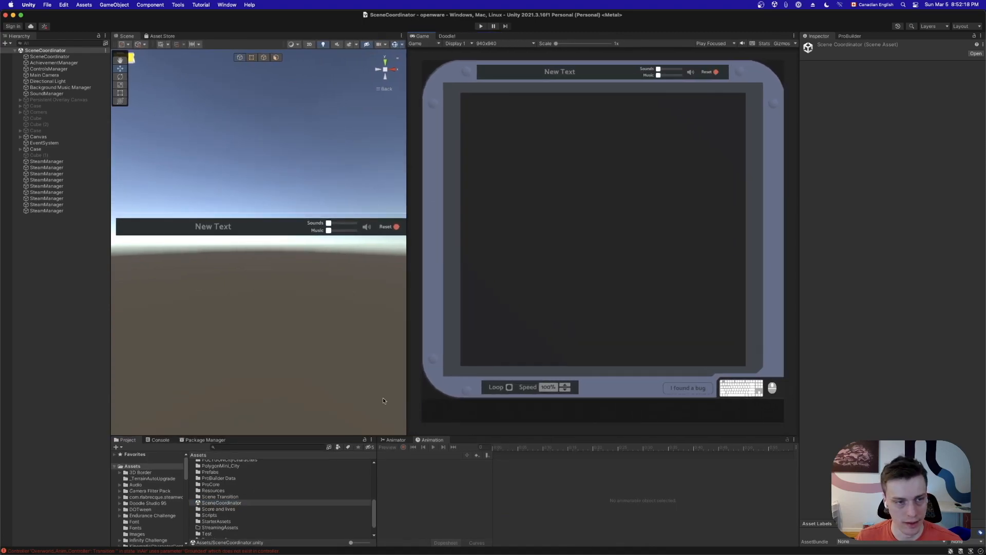
Play the SceneCoordinator scene and lower the in-game Sounds volume to about the Music level
{"action": "left_click", "coordinate": [481, 26]}
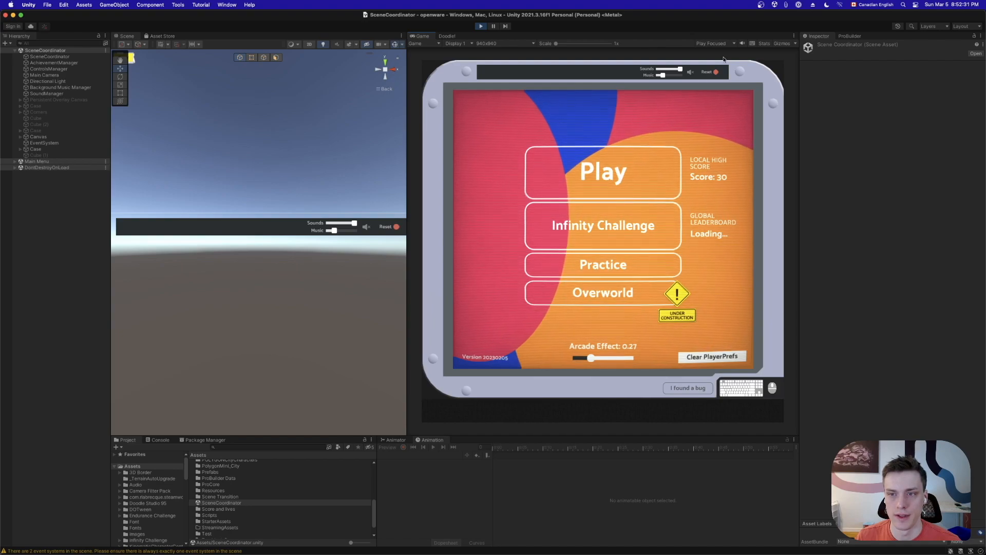
{"action": "left_click", "coordinate": [690, 73]}
{"action": "left_click", "coordinate": [690, 73]}
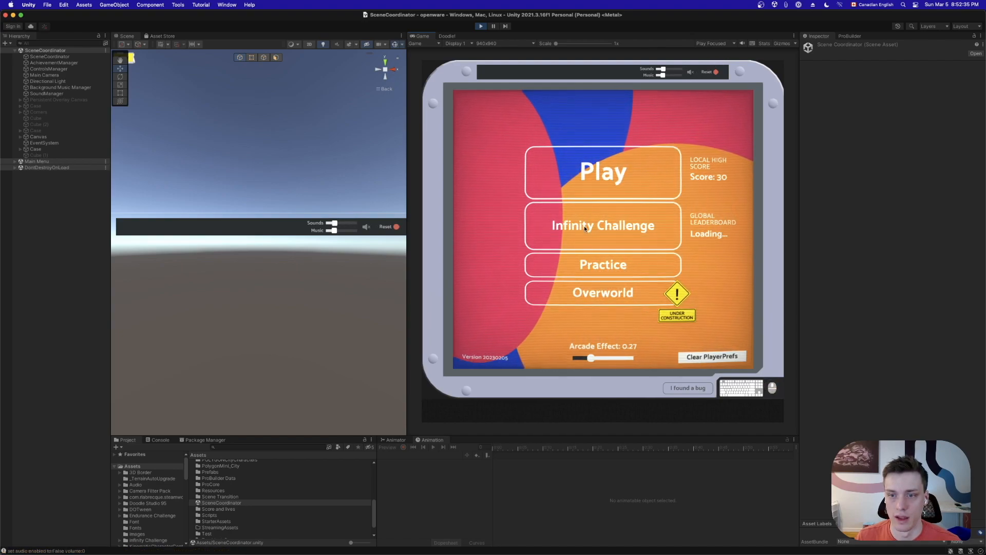
Start a regular game and play the Fally Bird minigame, then open the Infinity Challenge from the main menu
{"action": "left_click", "coordinate": [596, 174]}
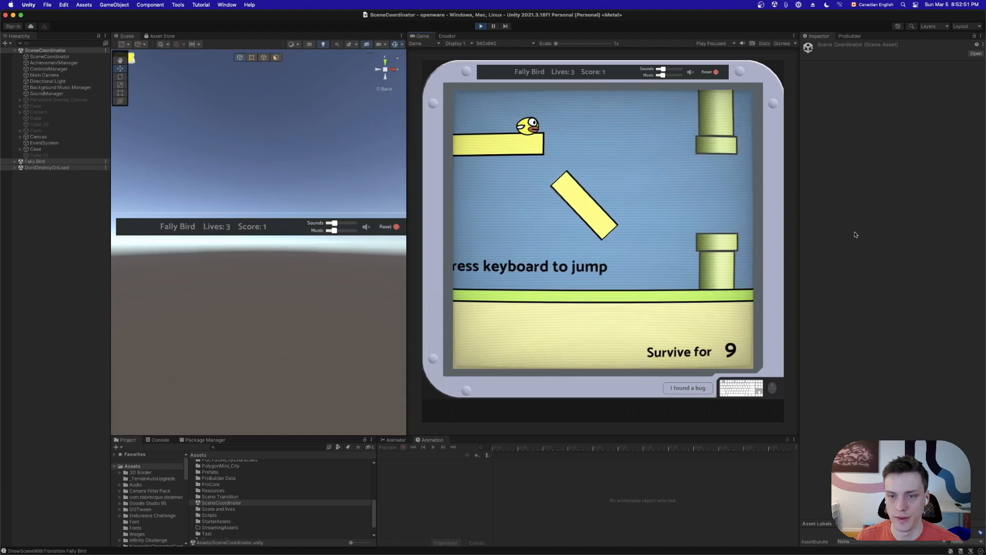
{"action": "key", "text": "space"}
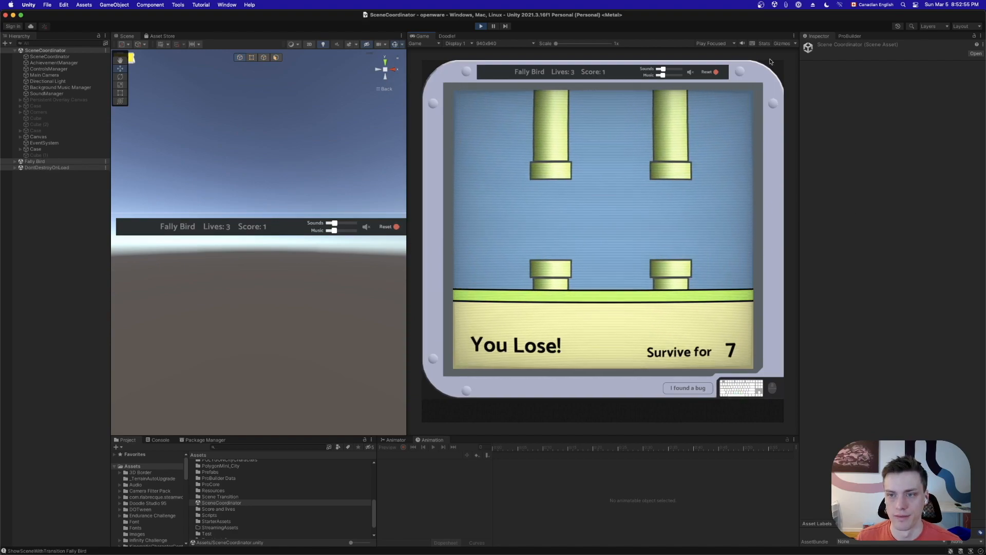
{"action": "left_click", "coordinate": [592, 235]}
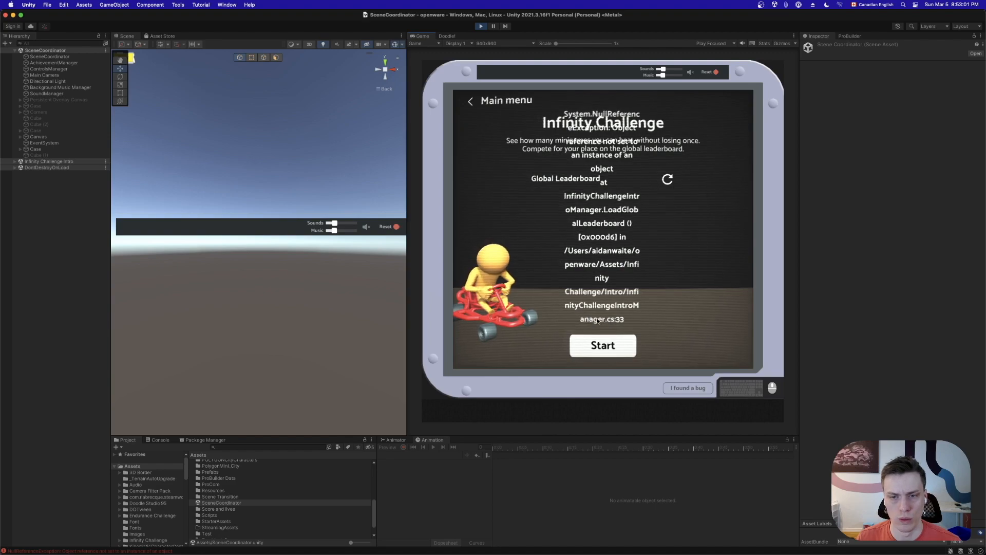
Widen the Console and examine the SceneCoordinator.cs NullReferenceException alongside its source line in Rider
{"action": "left_click", "coordinate": [160, 441]}
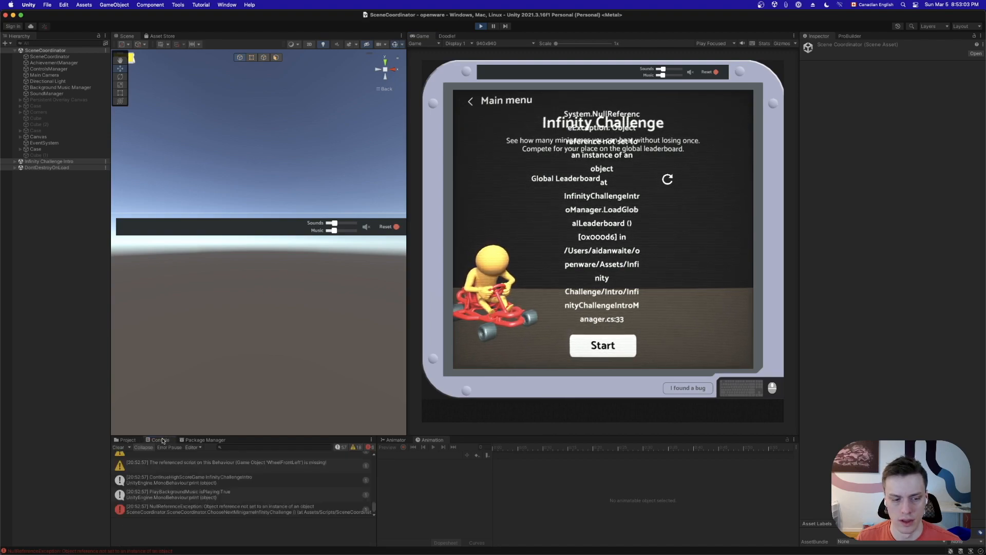
{"action": "left_click_drag", "start_coordinate": [376, 499], "coordinate": [484, 498]}
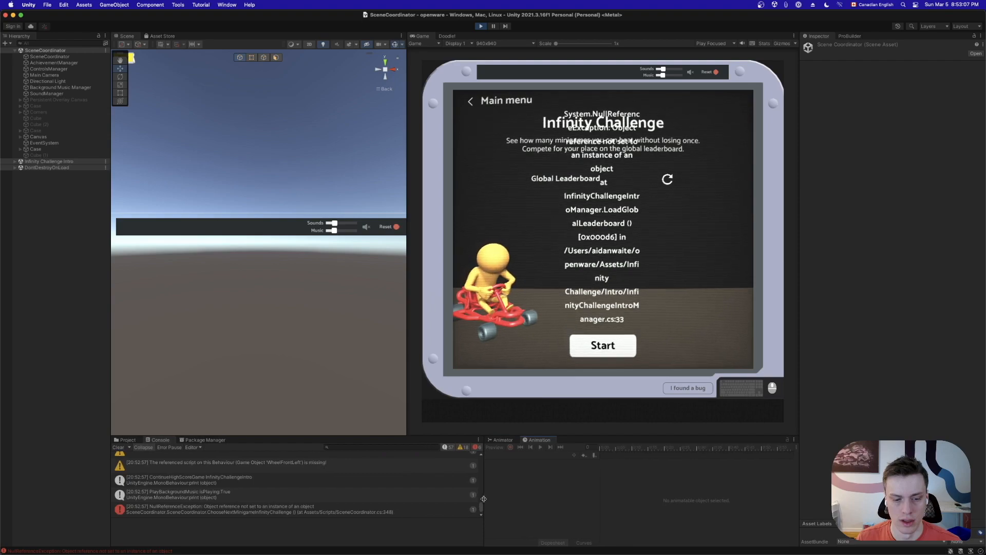
{"action": "double_click", "coordinate": [347, 511]}
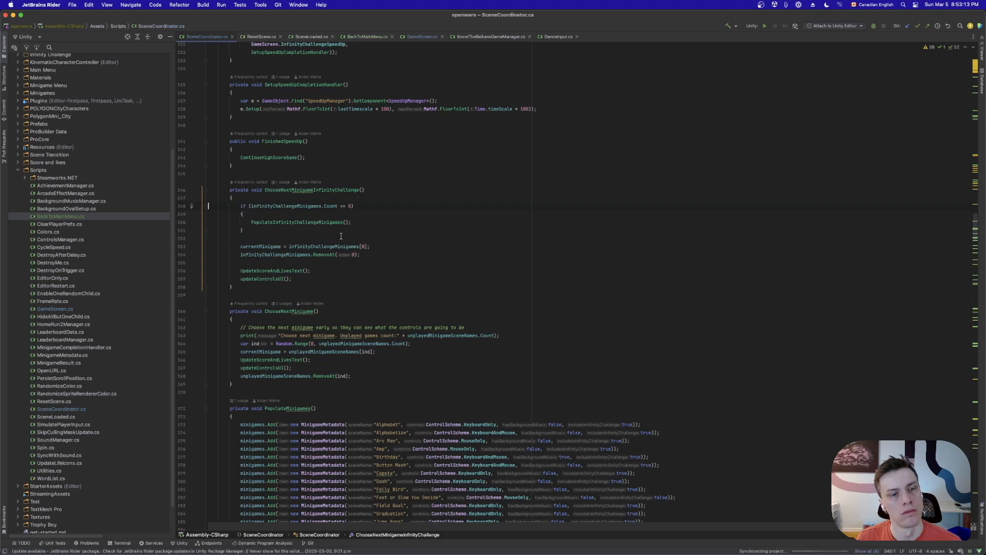
{"action": "key", "text": "super+Tab"}
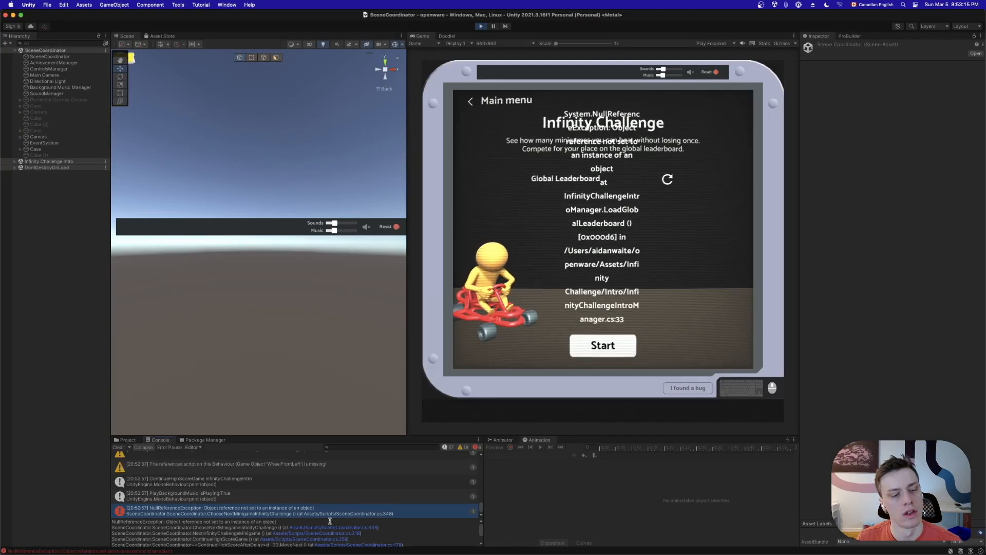
{"action": "double_click", "coordinate": [235, 511]}
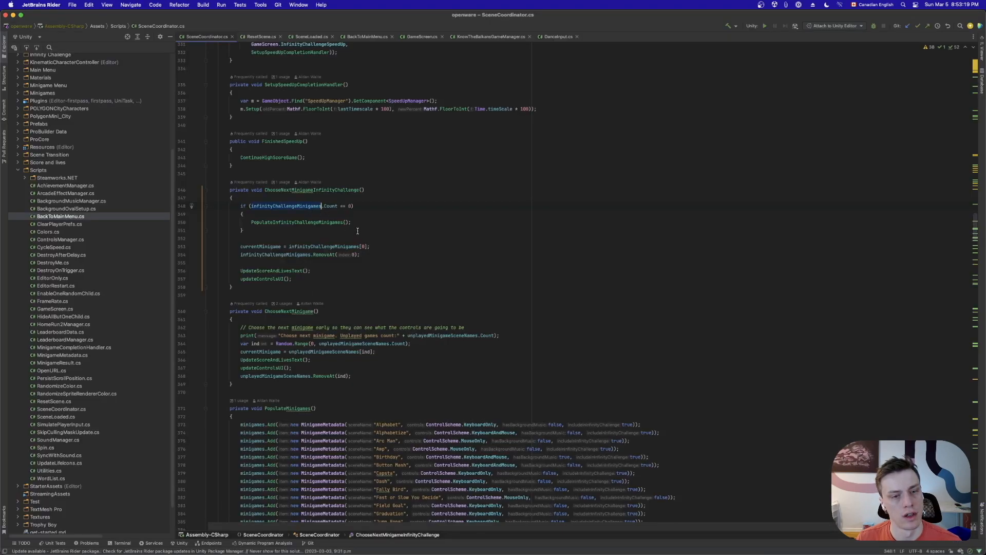
{"action": "key", "text": "super+Tab"}
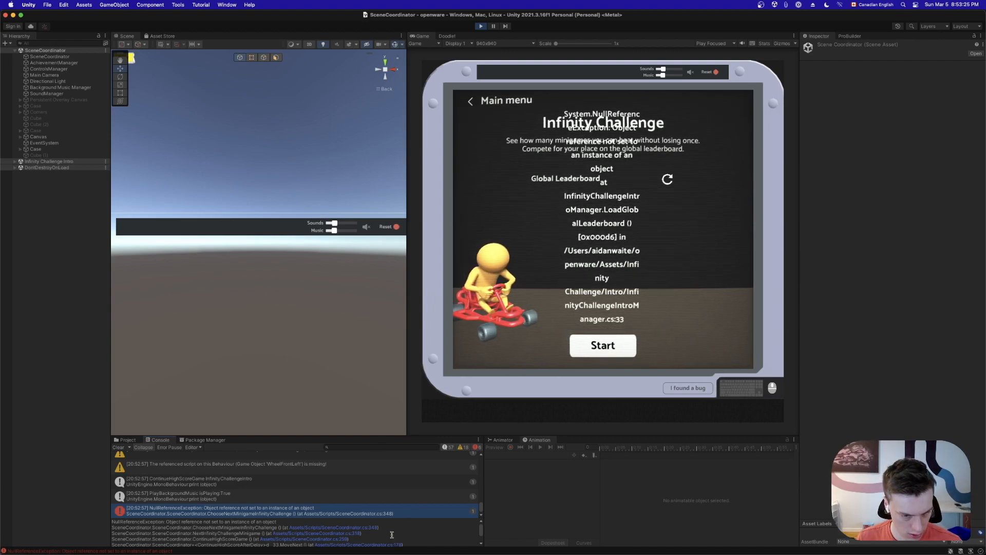
{"action": "key", "text": "super+Tab"}
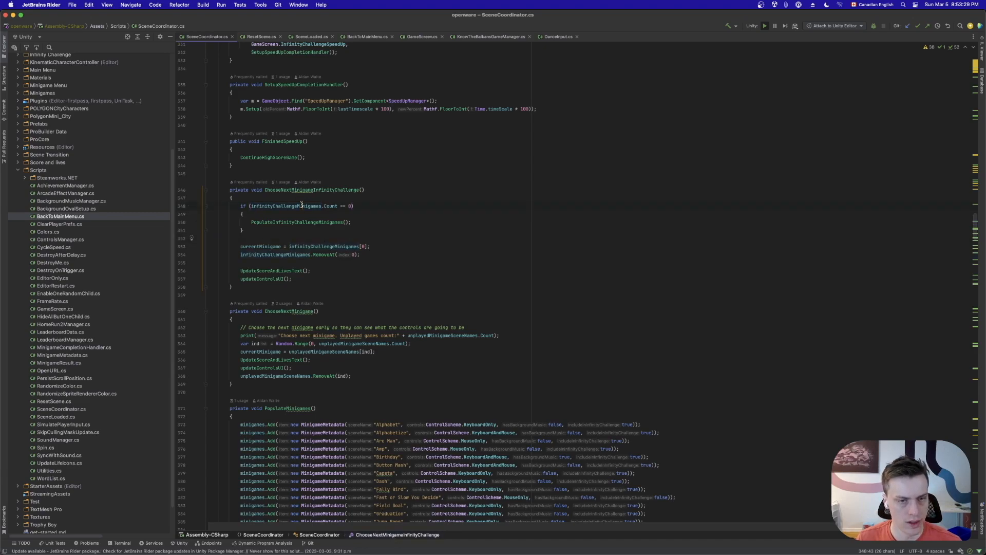
Search SceneCoordinator.cs for the uses of infinityChallengeMinigames and PopulateInfinityChallengeMinigames
{"action": "key", "text": "super+f"}
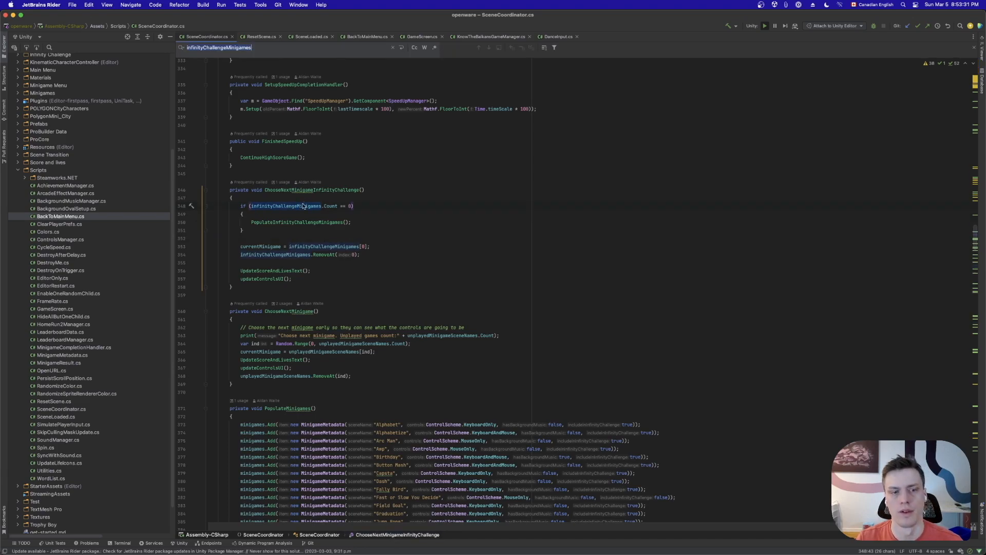
{"action": "key", "text": "Return"}
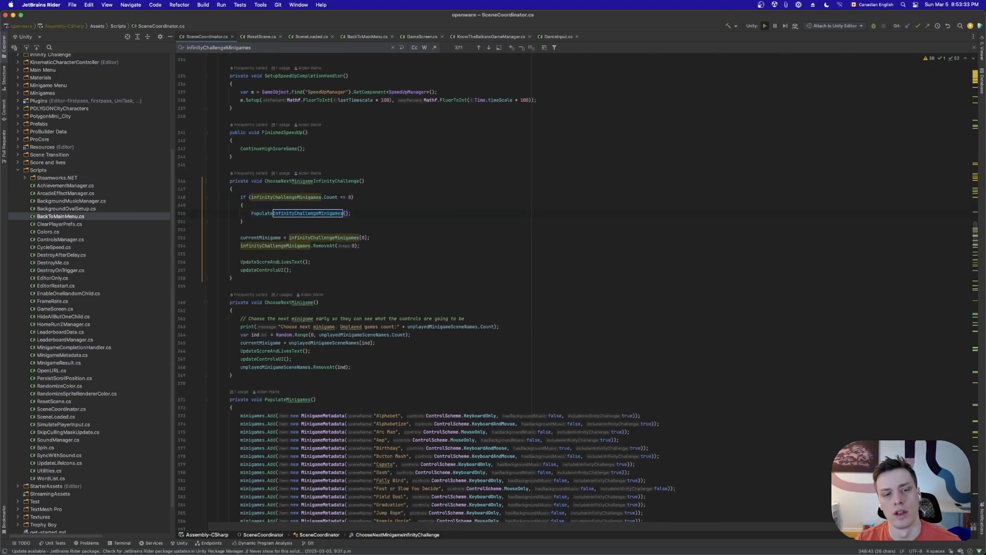
{"action": "key", "text": "Return"}
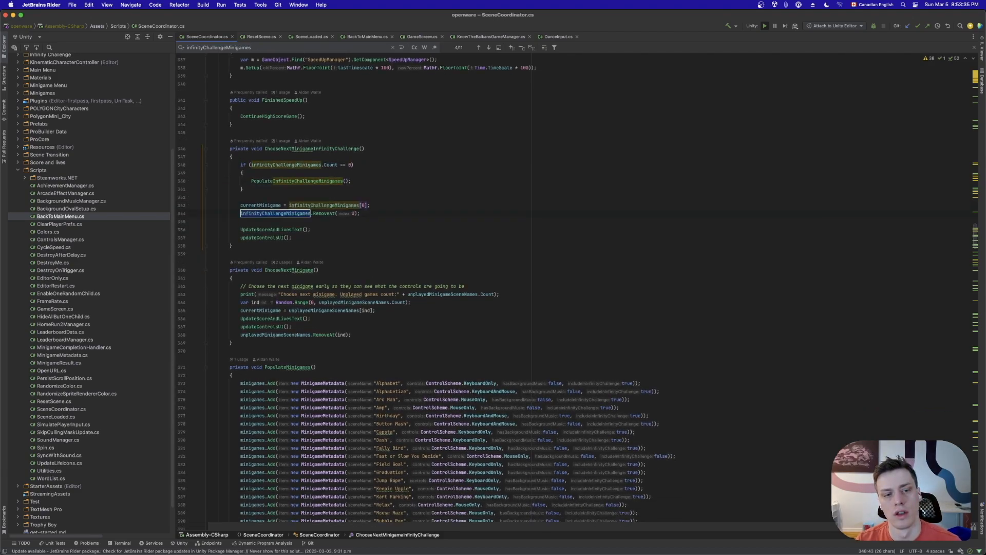
{"action": "key", "text": "Return"}
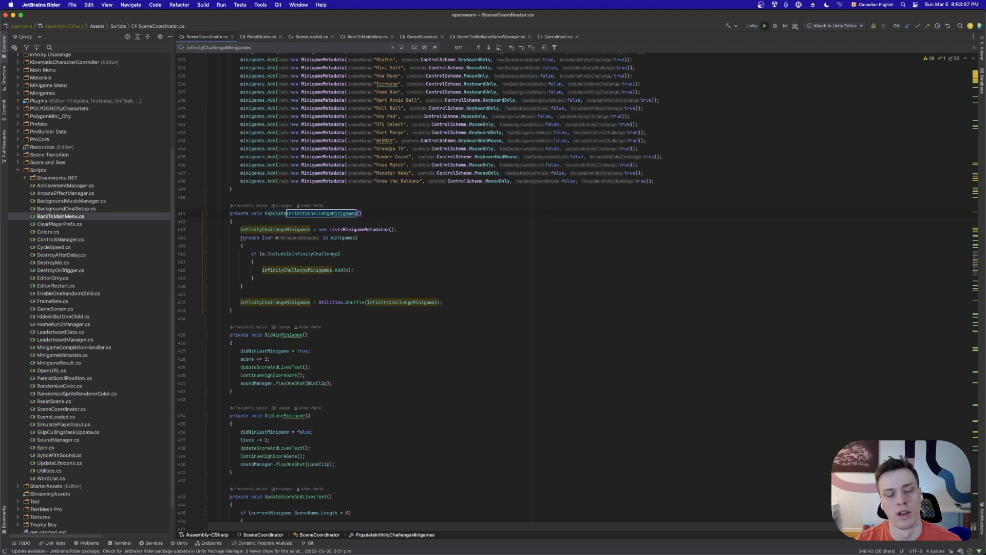
{"action": "left_click", "coordinate": [280, 213]}
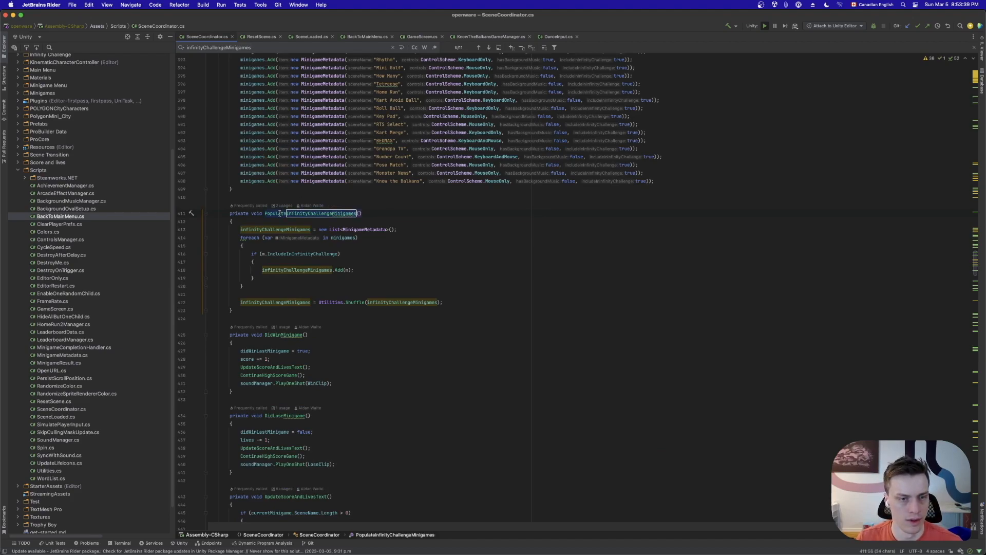
{"action": "key", "text": "super+f"}
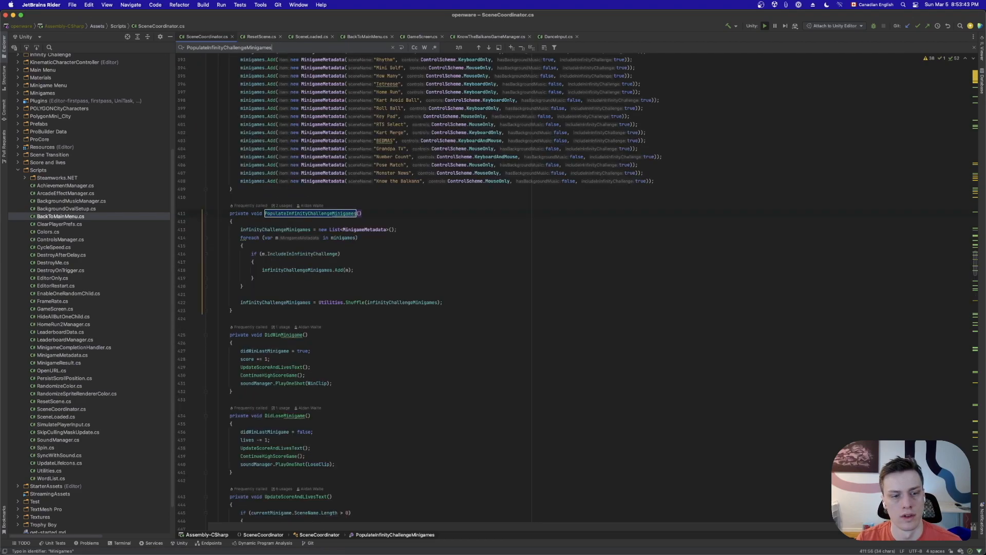
{"action": "key", "text": "Return"}
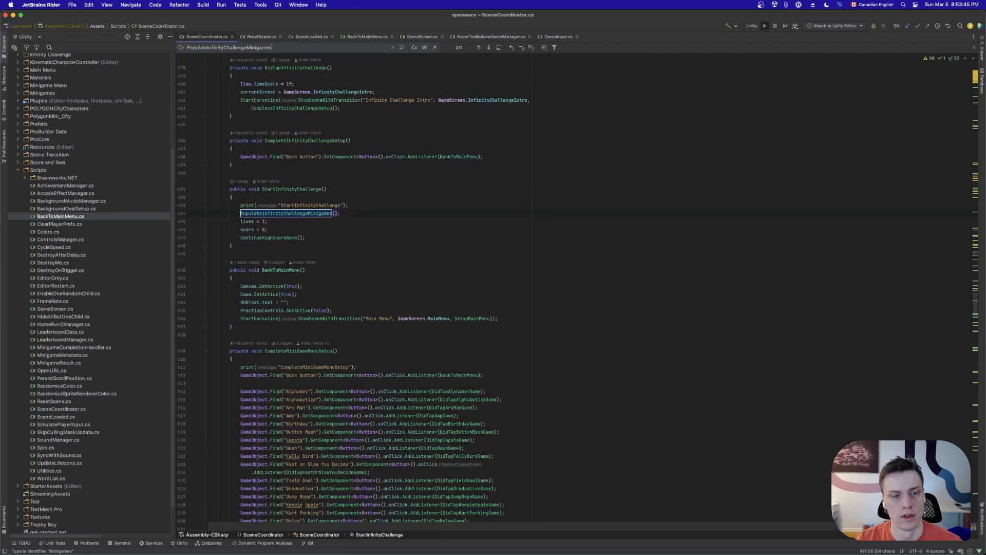
Switch back to Unity, stop Play mode, and delete the duplicate SteamManager objects, keeping only the first one
{"action": "key", "text": "super+Tab"}
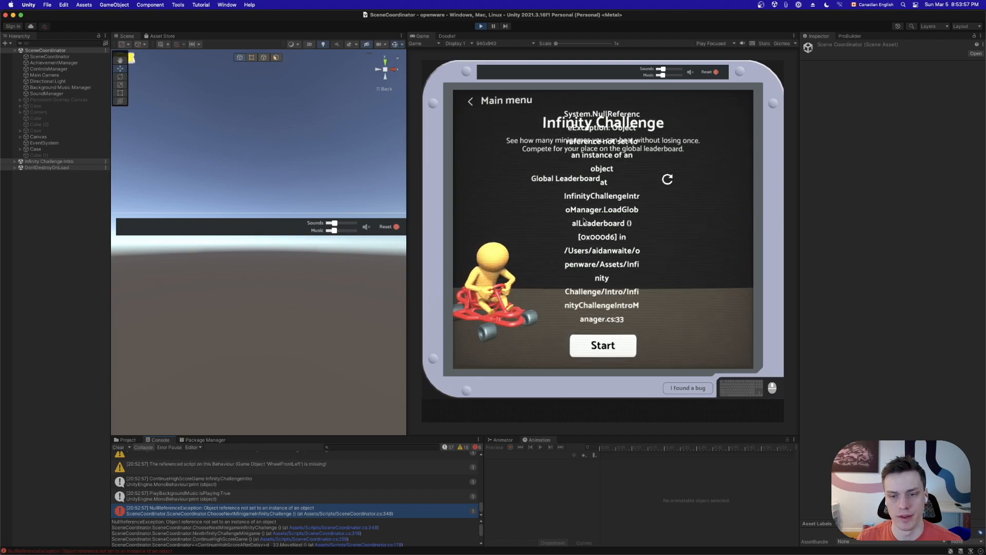
{"action": "left_click", "coordinate": [481, 26]}
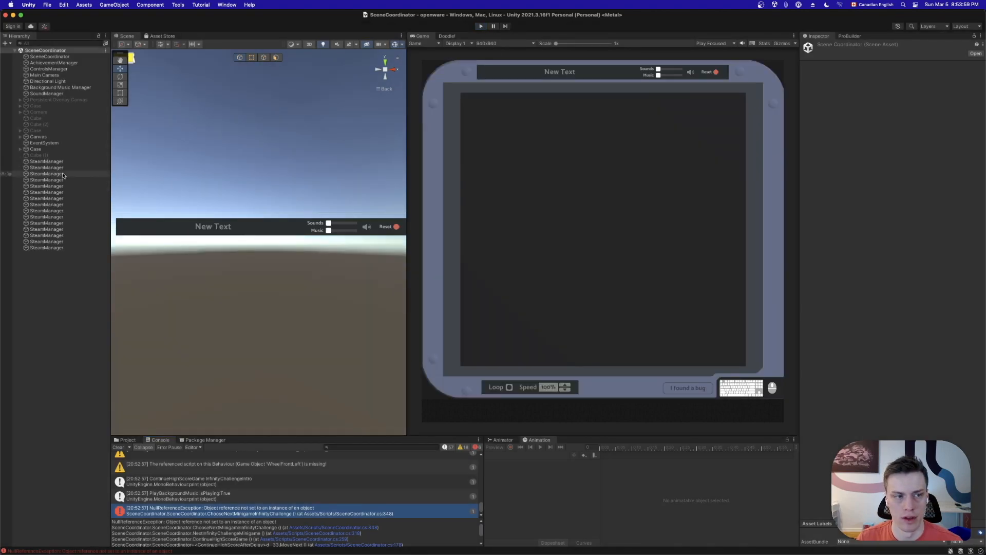
{"action": "left_click", "coordinate": [61, 169]}
{"action": "left_click", "coordinate": [56, 248], "text": "shift"}
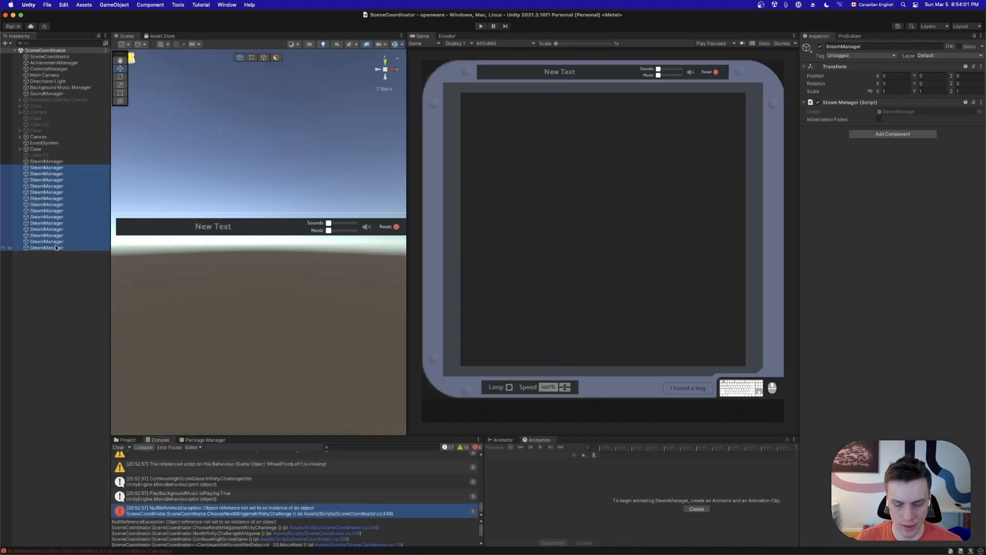
{"action": "key", "text": "super+BackSpace"}
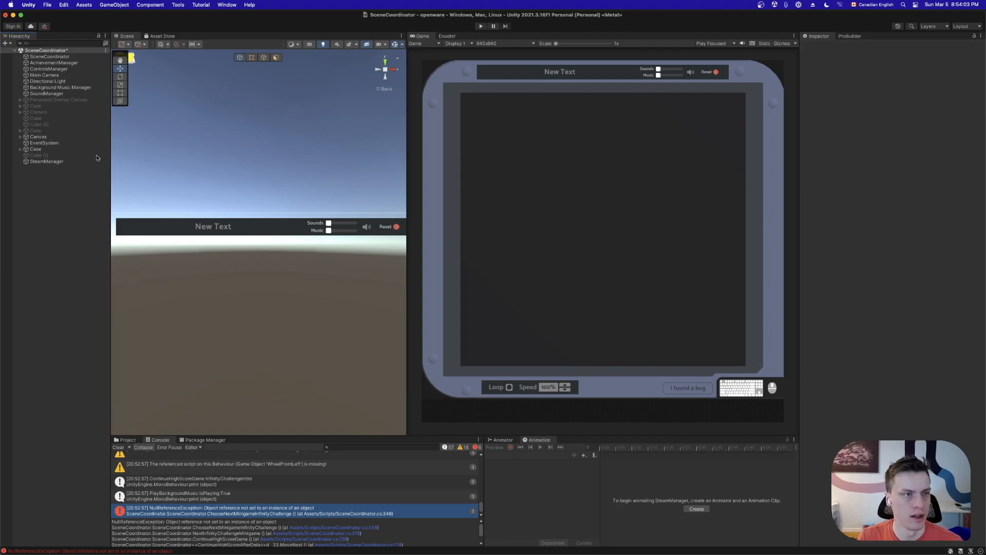
Open the Build Settings and show the manyminigames folder in Finder
{"action": "left_click", "coordinate": [48, 5]}
{"action": "left_click", "coordinate": [61, 104]}
{"action": "scroll", "coordinate": [355, 211], "scroll_direction": "down", "scroll_amount": 5}
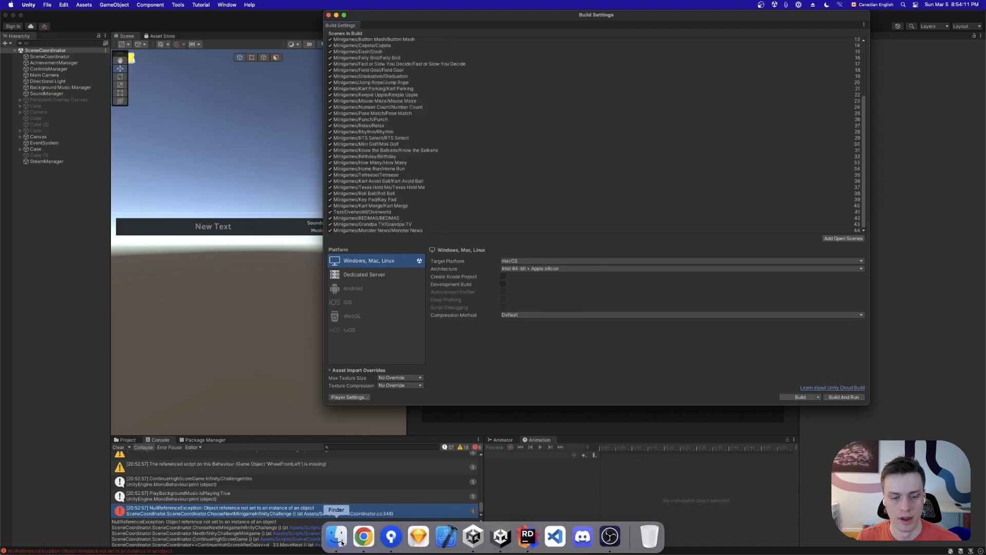
{"action": "left_click", "coordinate": [337, 545]}
{"action": "double_click", "coordinate": [177, 311]}
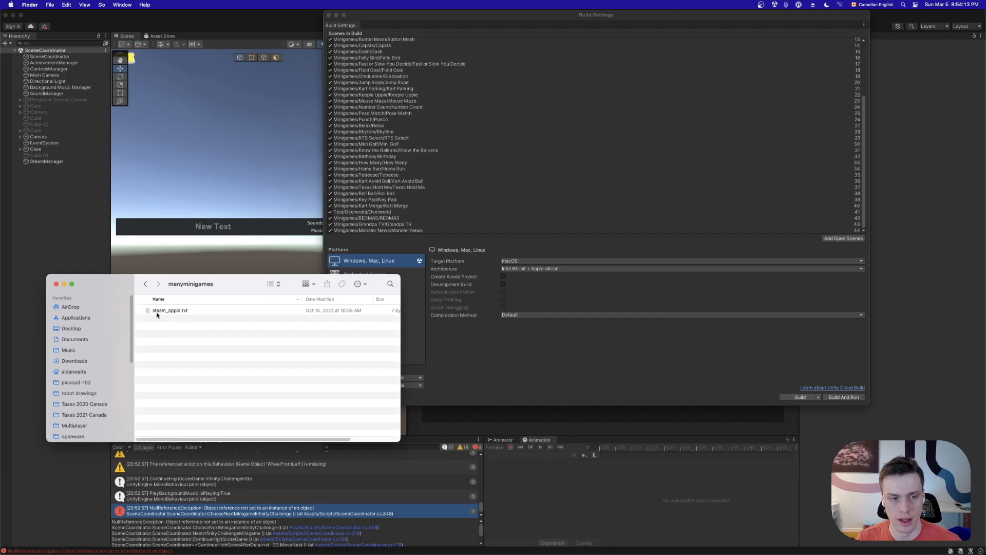
Start a macOS build named "Many Minigames" with the Desktop's manyminigames folder as its destination
{"action": "left_click", "coordinate": [533, 375]}
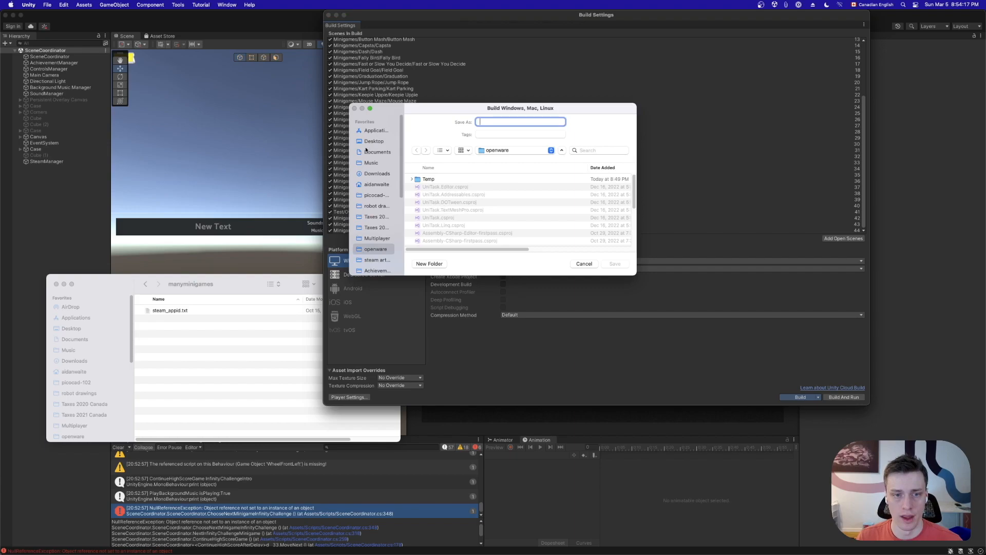
{"action": "left_click", "coordinate": [367, 142]}
{"action": "double_click", "coordinate": [441, 179]}
{"action": "left_click", "coordinate": [493, 120]}
{"action": "type", "text": "Many Minigam"}
{"action": "right_click", "coordinate": [555, 178]}
{"action": "left_click", "coordinate": [570, 189]}
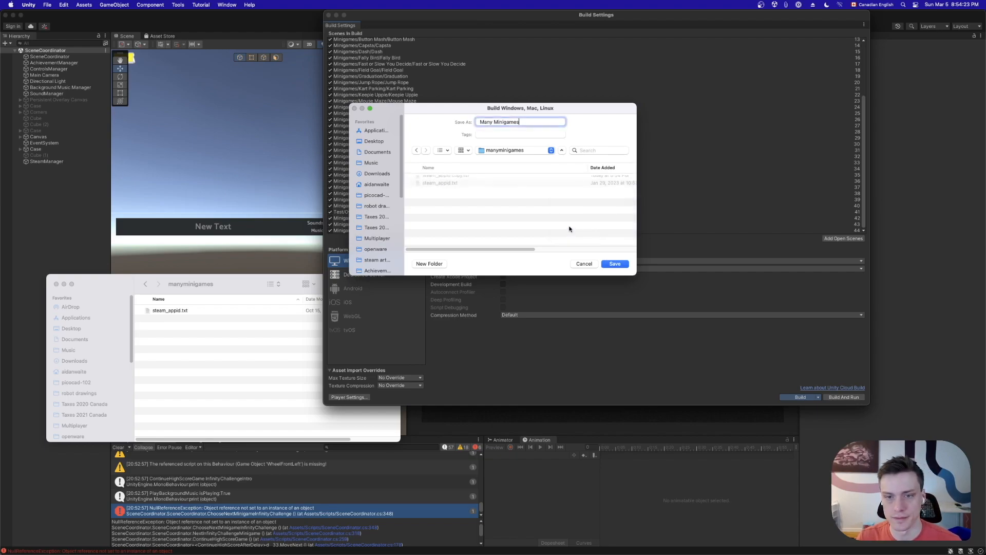
{"action": "left_click", "coordinate": [223, 353]}
{"action": "left_click", "coordinate": [202, 311]}
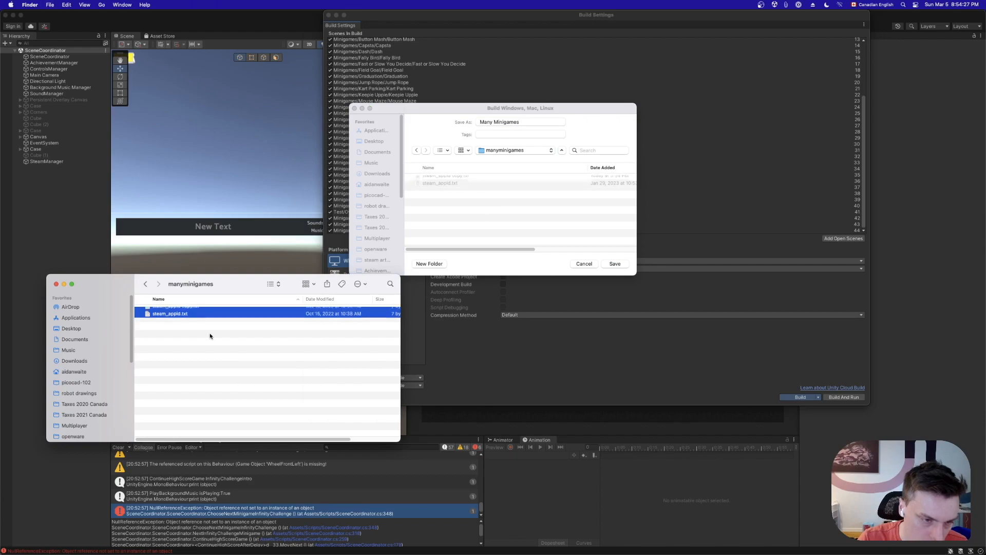
{"action": "key", "text": "super+BackSpace"}
Save the build under the chosen name and folder and run it to completion
{"action": "left_click", "coordinate": [545, 226]}
{"action": "left_click", "coordinate": [614, 264]}
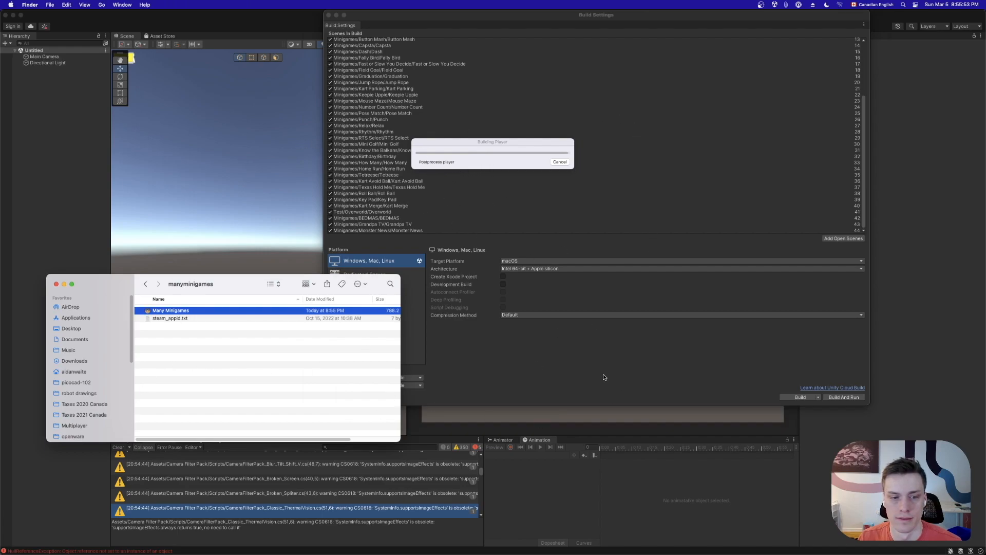
Widen the Finder window of the manyminigames folder to show the size and kind of each file
{"action": "left_click", "coordinate": [463, 143]}
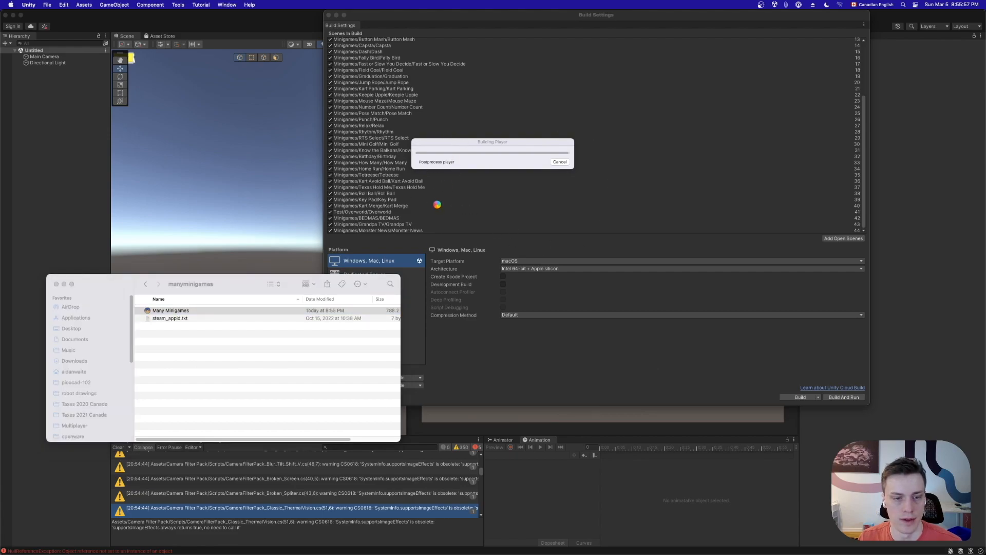
{"action": "left_click", "coordinate": [379, 351]}
{"action": "left_click_drag", "start_coordinate": [399, 336], "coordinate": [501, 336]}
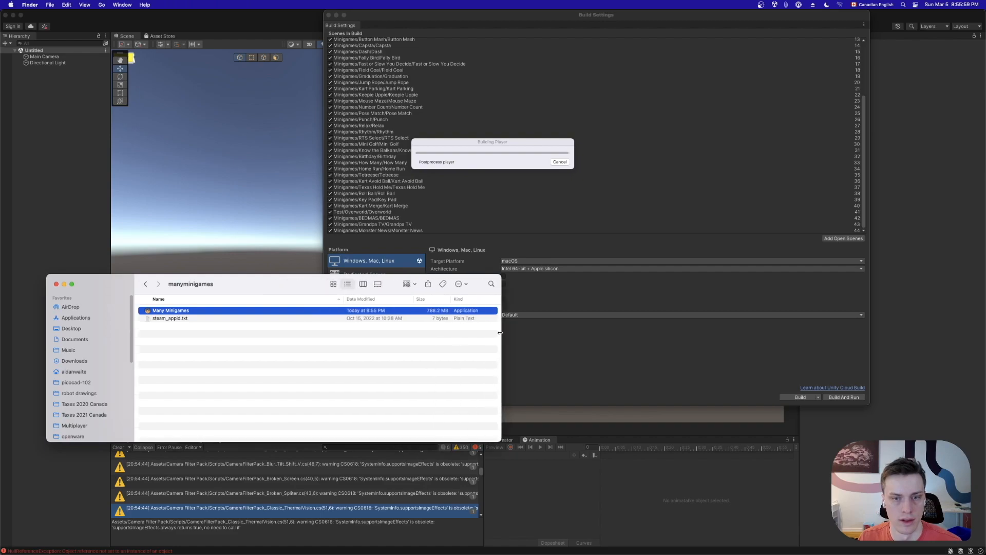
{"action": "left_click", "coordinate": [430, 345]}
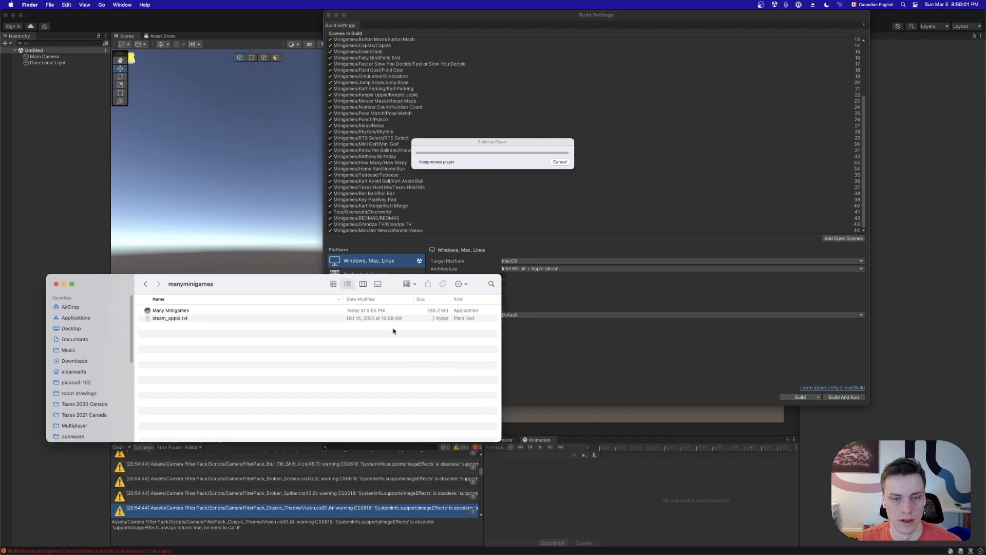
Launch the built Many Minigames app, move its window up slightly, and allow it to access the Desktop folder
{"action": "left_click", "coordinate": [171, 311]}
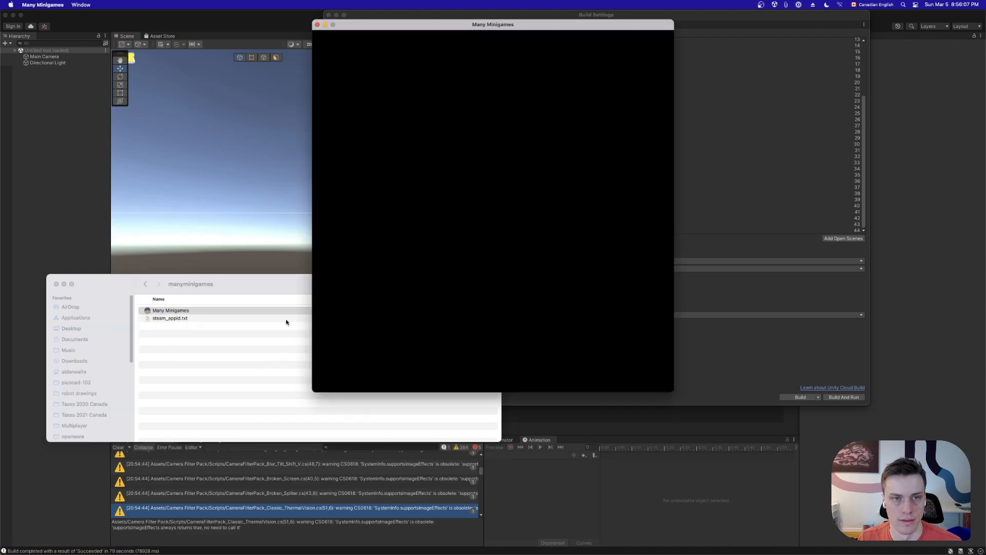
{"action": "left_click_drag", "start_coordinate": [387, 26], "coordinate": [390, 16]}
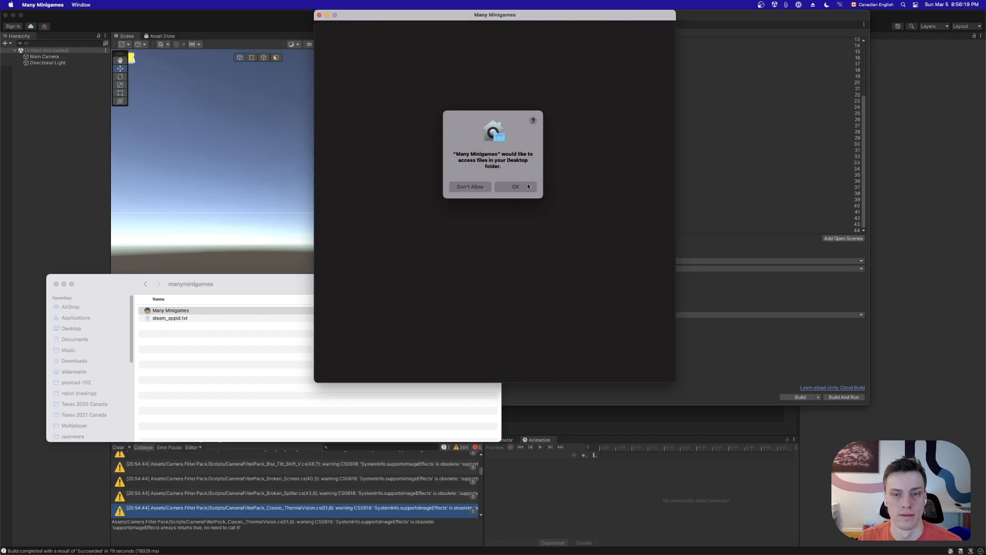
{"action": "left_click", "coordinate": [528, 186]}
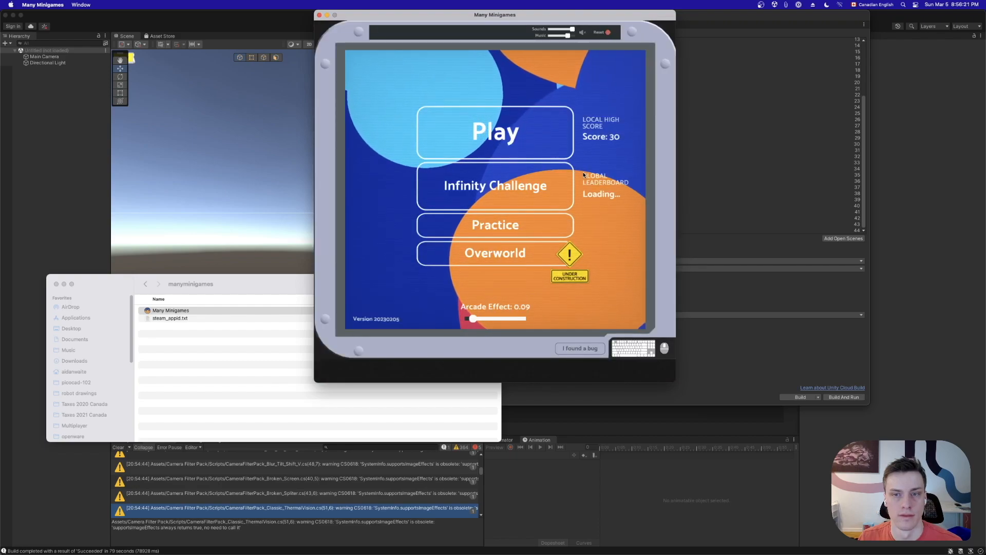
Start an Infinity Challenge run in the built game
{"action": "left_click", "coordinate": [507, 182]}
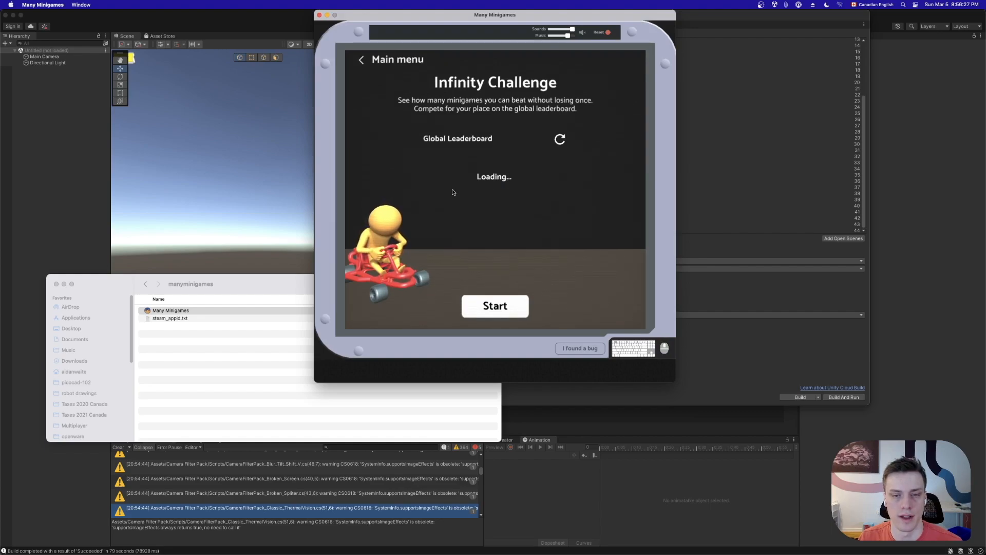
{"action": "left_click", "coordinate": [496, 305]}
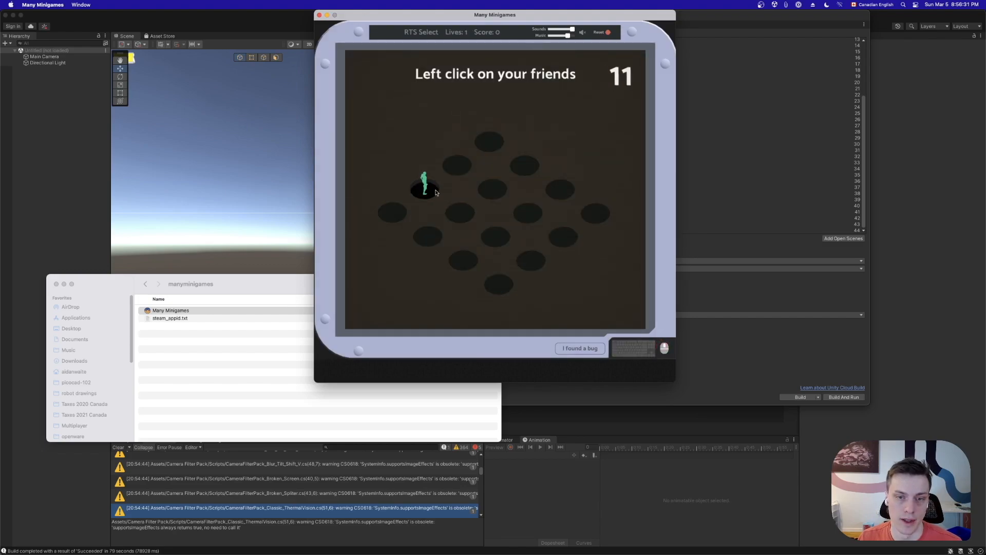
Pick out the friends in the RTS Select minigame until it is won, and reset to the main menu
{"action": "left_click", "coordinate": [425, 191]}
{"action": "left_click", "coordinate": [494, 232]}
{"action": "left_click", "coordinate": [524, 161]}
{"action": "left_click", "coordinate": [563, 235]}
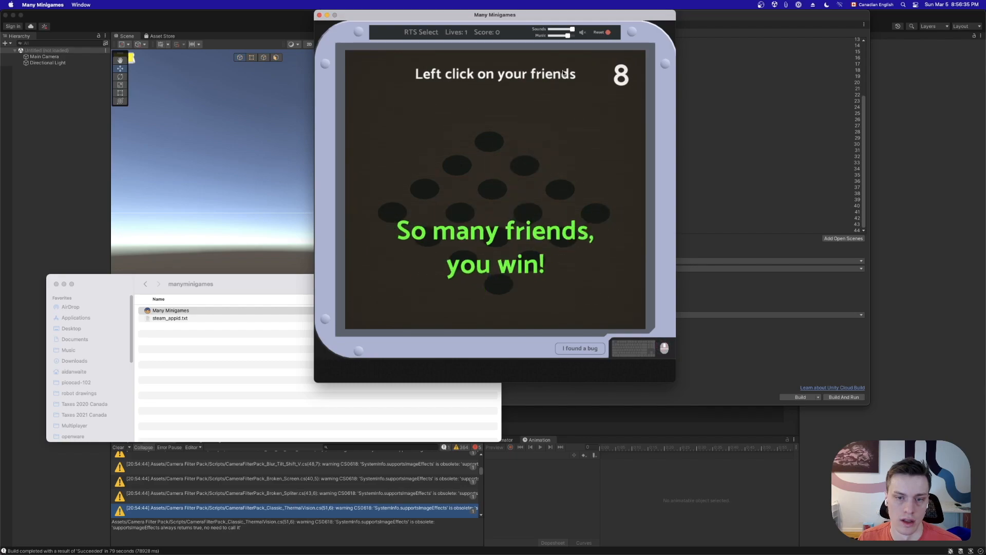
{"action": "left_click", "coordinate": [607, 33]}
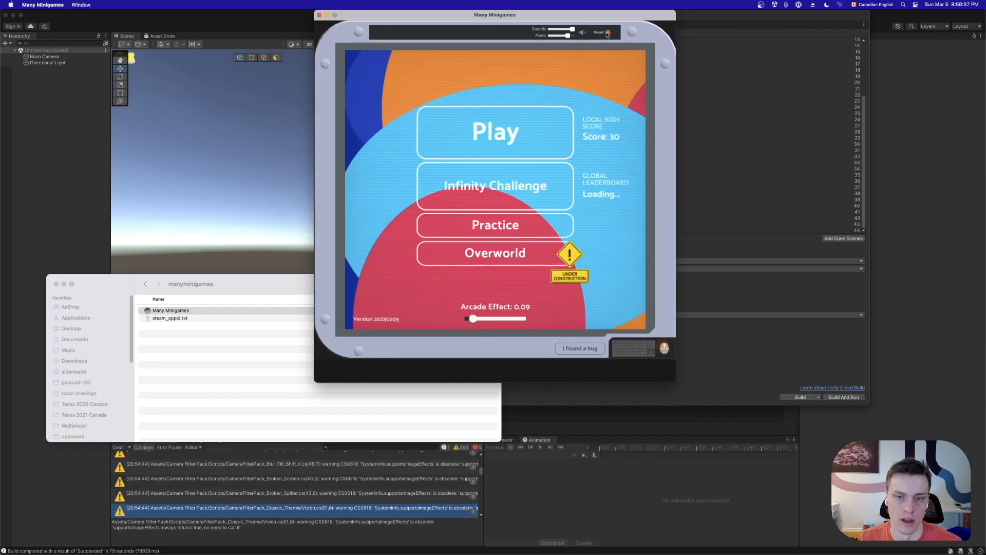
Start another Infinity Challenge run and reset it to the main menu during the Grandpa TV minigame
{"action": "left_click", "coordinate": [529, 178]}
{"action": "left_click", "coordinate": [510, 297]}
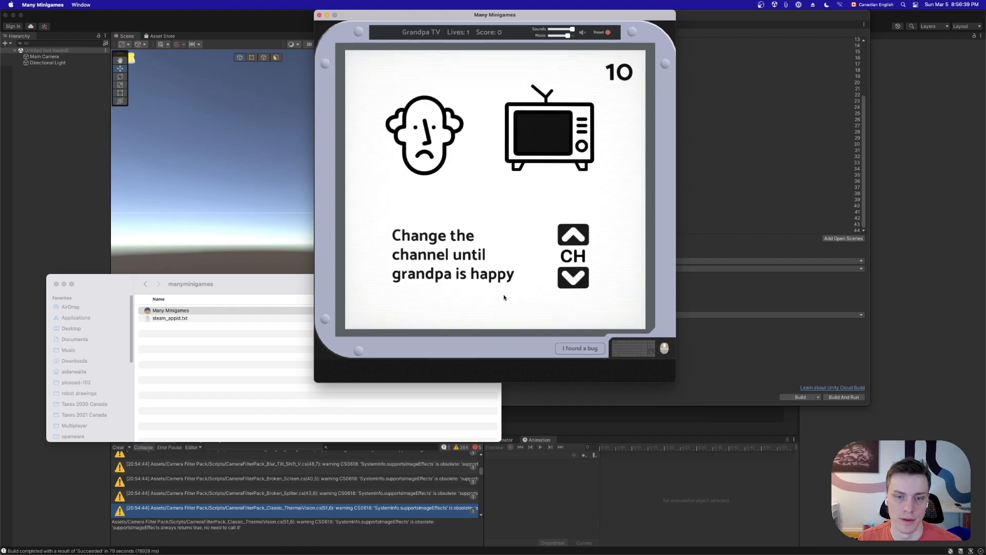
{"action": "left_click", "coordinate": [606, 33]}
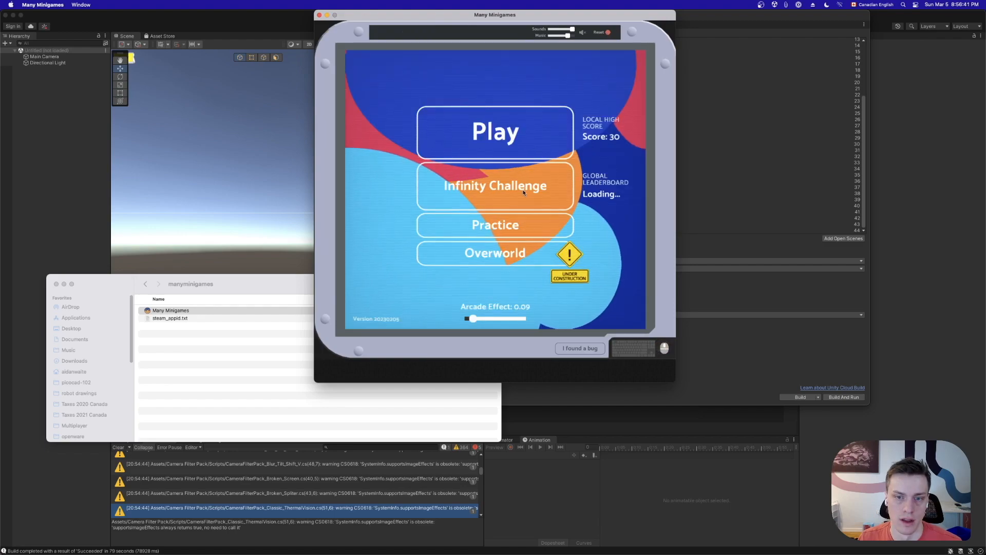
{"action": "left_click", "coordinate": [607, 33]}
Test the reset on regular Play runs by repeatedly starting one and resetting it early to the main menu
{"action": "left_click", "coordinate": [513, 137]}
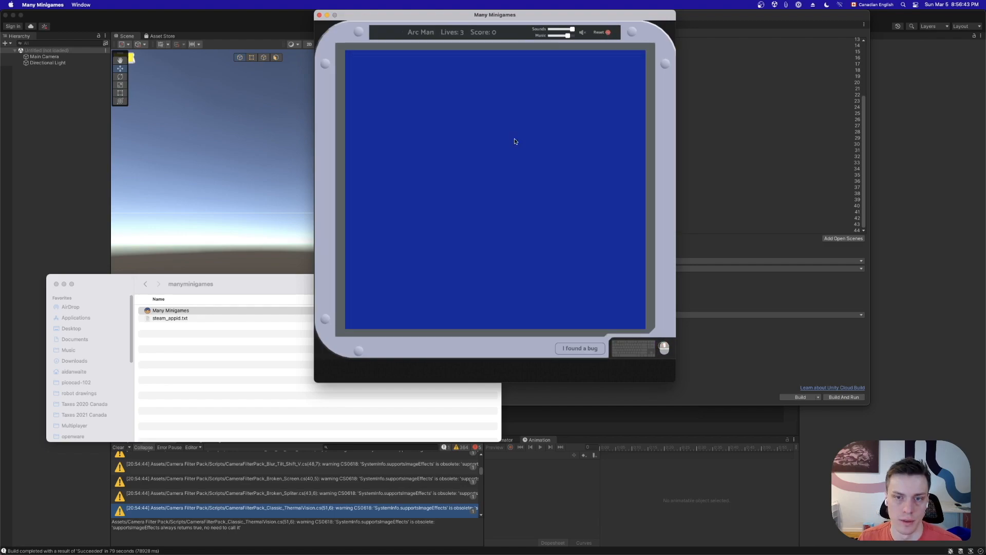
{"action": "left_click", "coordinate": [607, 33]}
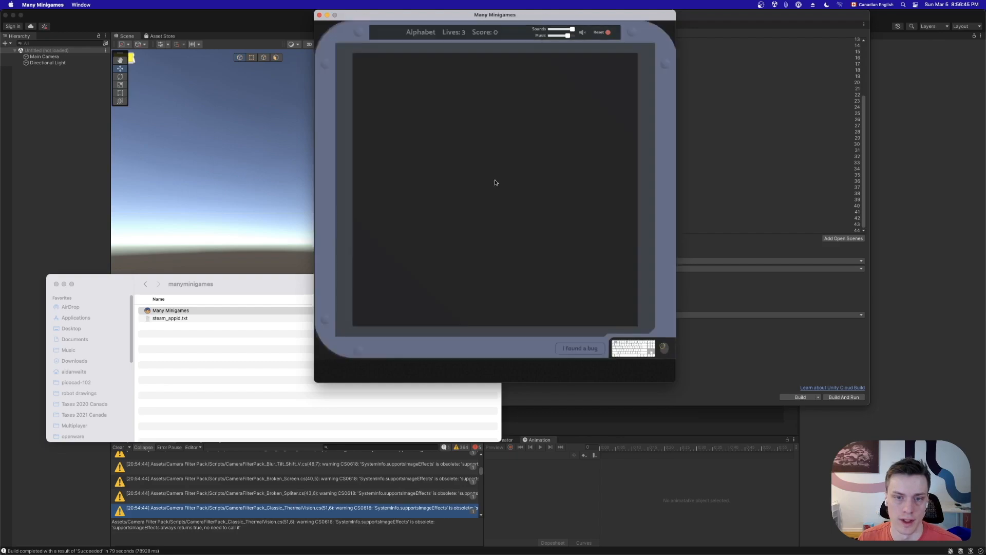
{"action": "left_click", "coordinate": [607, 32]}
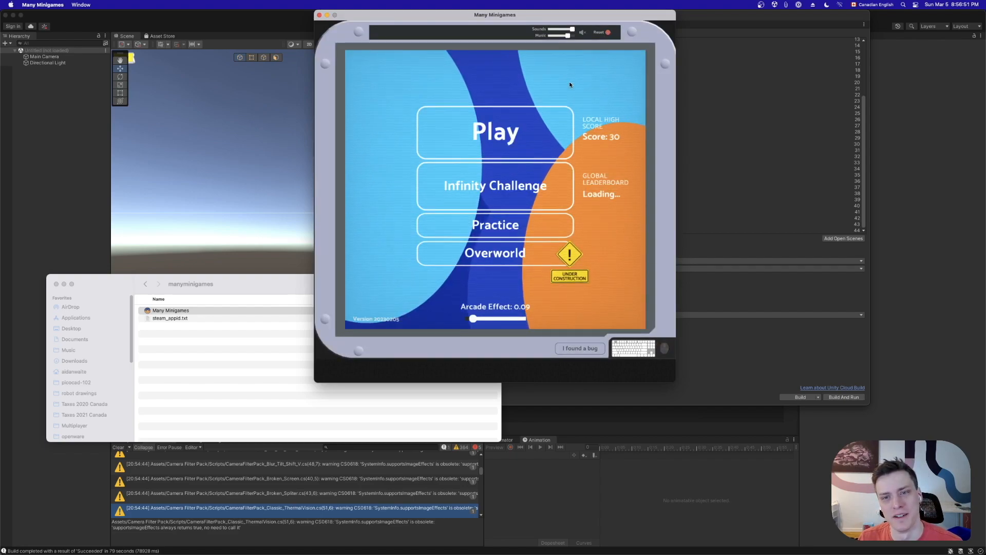
{"action": "left_click", "coordinate": [528, 138]}
{"action": "left_click", "coordinate": [607, 33]}
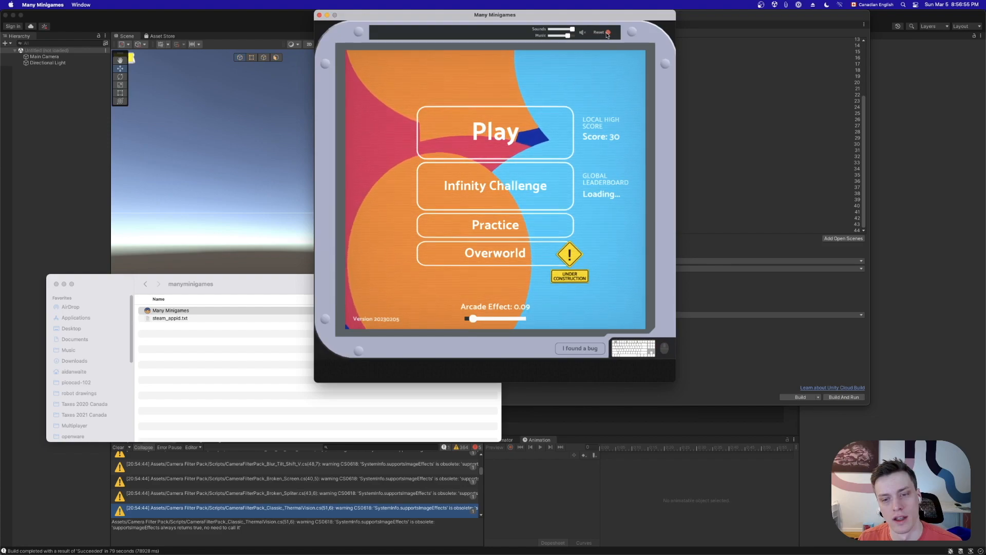
Test resetting while alternating between Infinity Challenge and regular Play runs, ending at the main menu
{"action": "left_click", "coordinate": [530, 188]}
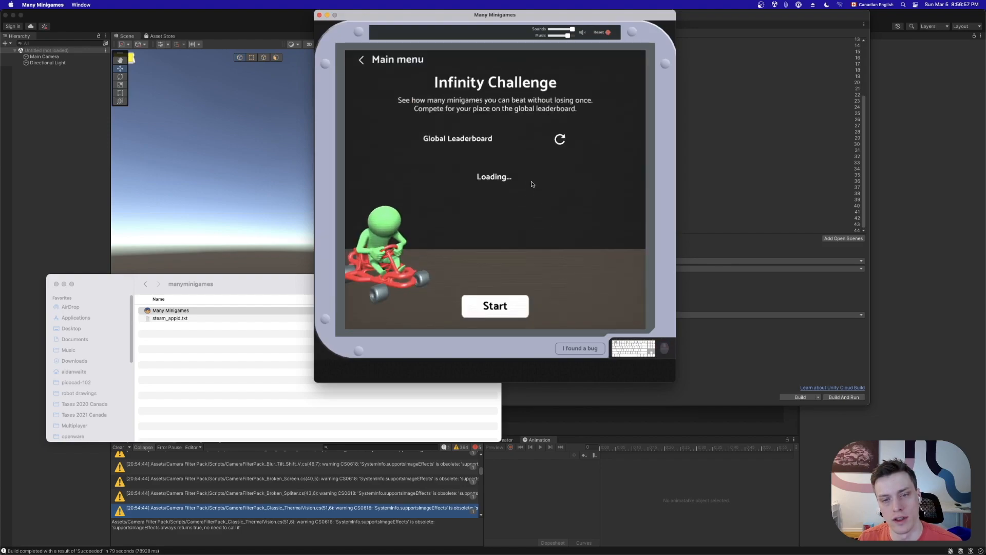
{"action": "left_click", "coordinate": [495, 303]}
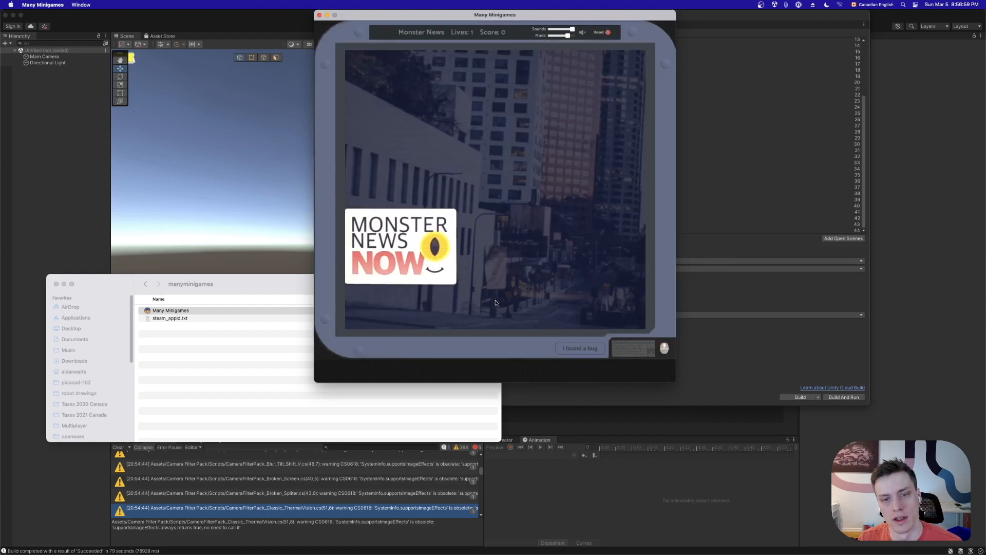
{"action": "left_click", "coordinate": [607, 33]}
{"action": "left_click", "coordinate": [510, 136]}
{"action": "left_click", "coordinate": [608, 33]}
{"action": "left_click", "coordinate": [528, 188]}
{"action": "left_click", "coordinate": [494, 303]}
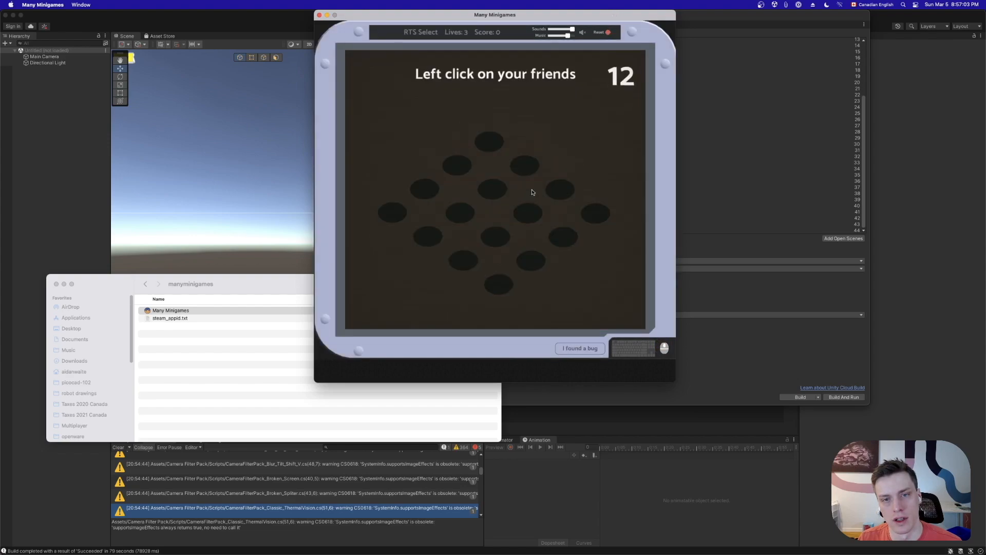
{"action": "left_click", "coordinate": [608, 33]}
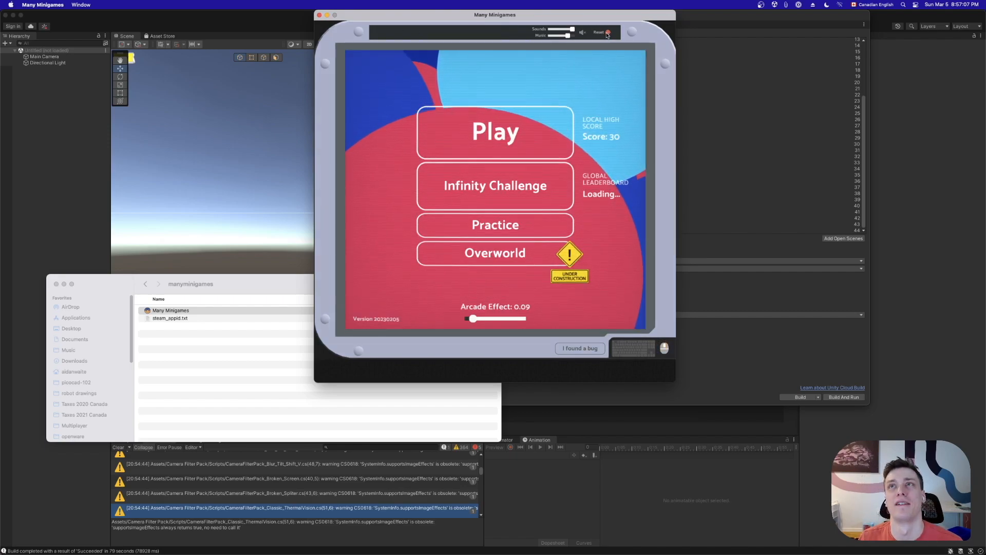
Start a regular Play run five times, resetting at different moments such as the lives screen and inside a minigame
{"action": "left_click", "coordinate": [458, 144]}
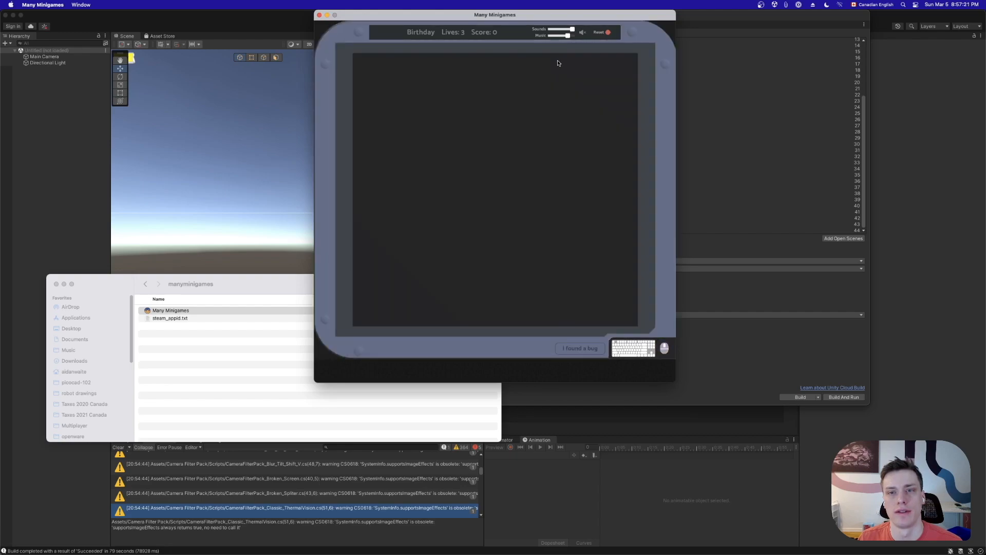
{"action": "left_click", "coordinate": [608, 33]}
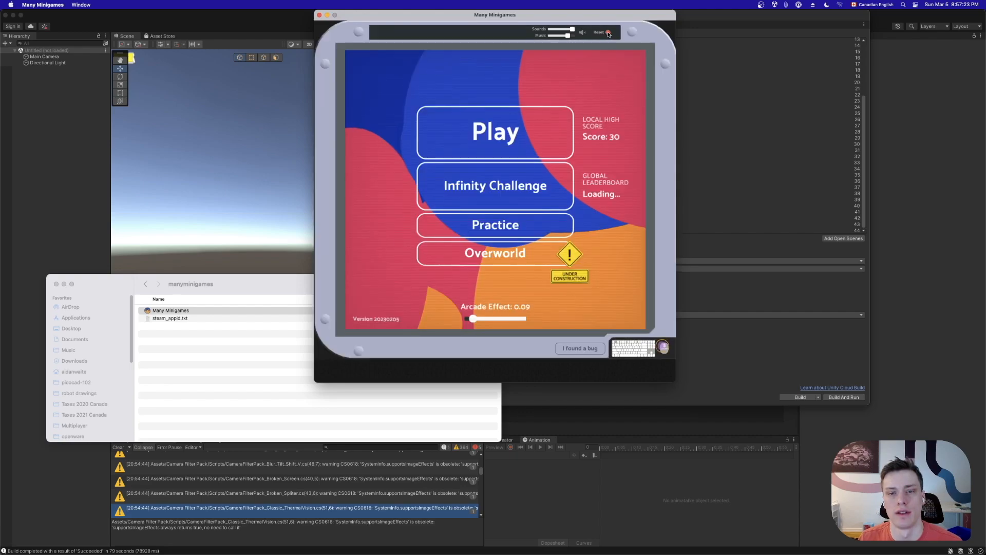
{"action": "mouse_move", "coordinate": [459, 552]}
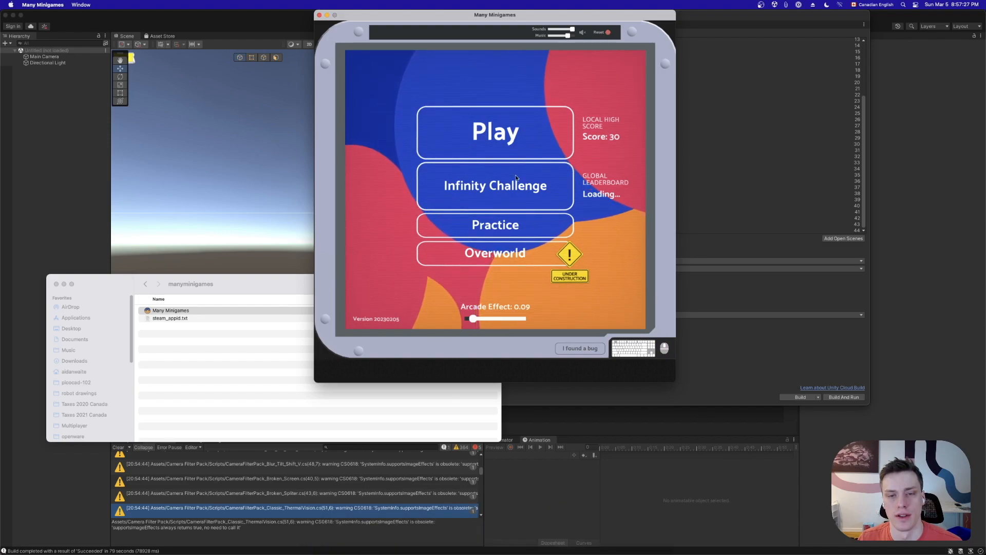
{"action": "left_click", "coordinate": [455, 143]}
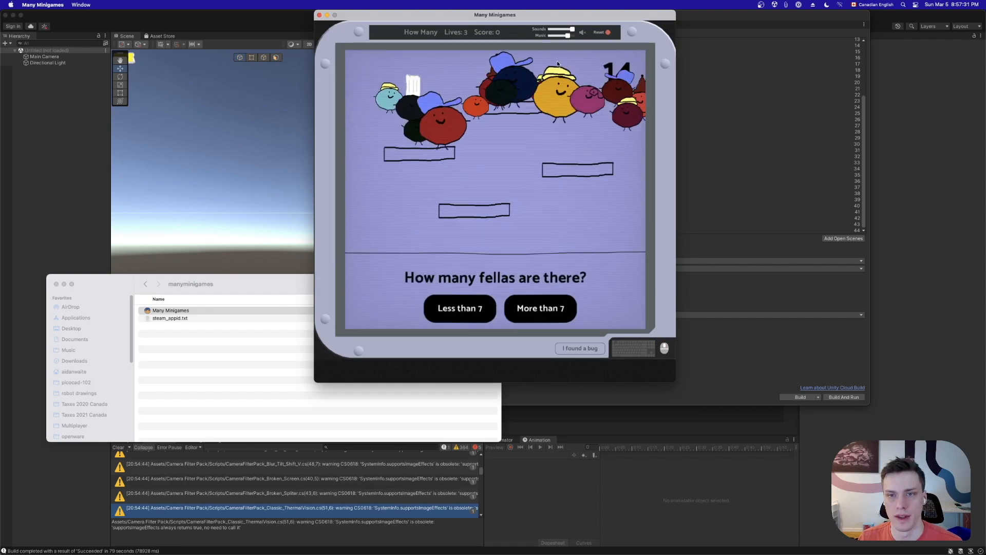
{"action": "left_click", "coordinate": [603, 34]}
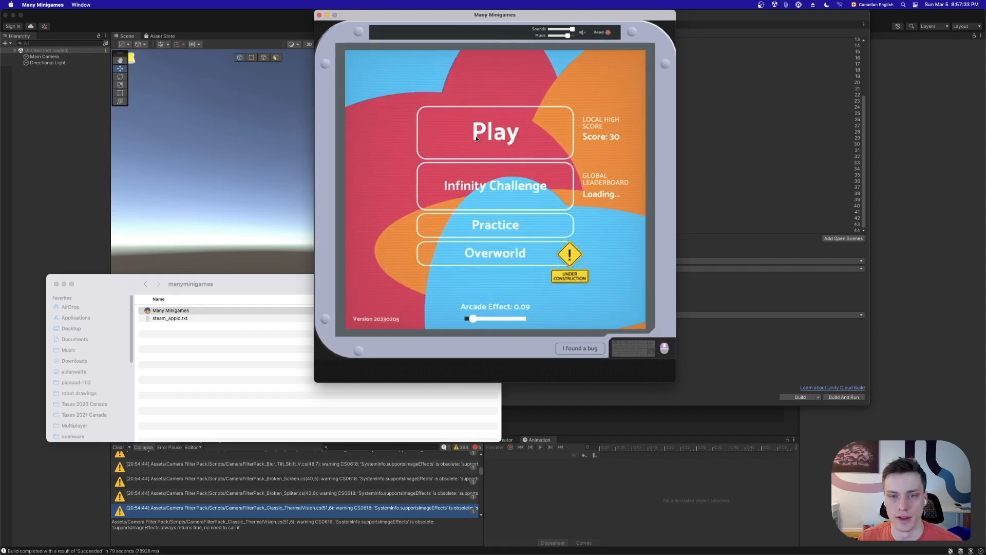
{"action": "left_click", "coordinate": [475, 149]}
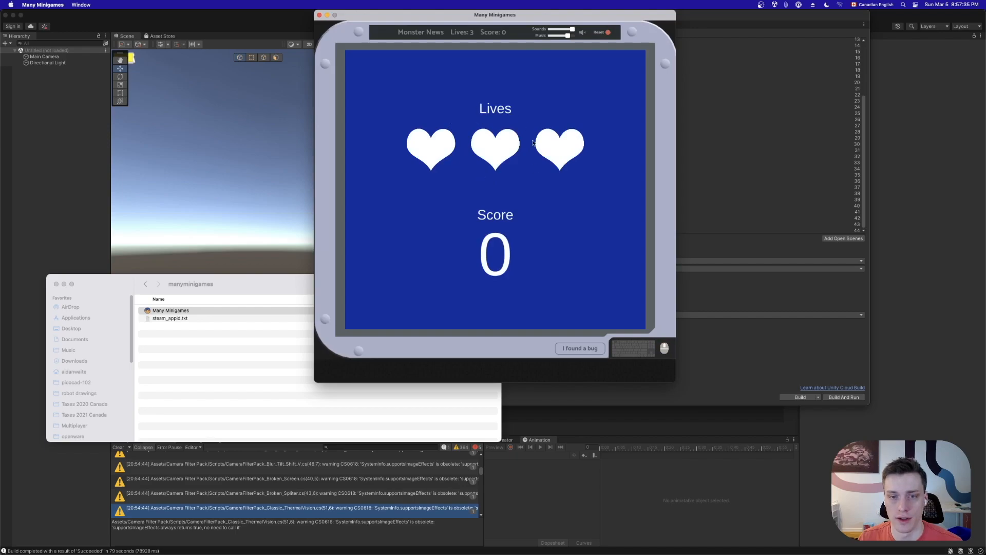
{"action": "left_click", "coordinate": [603, 33]}
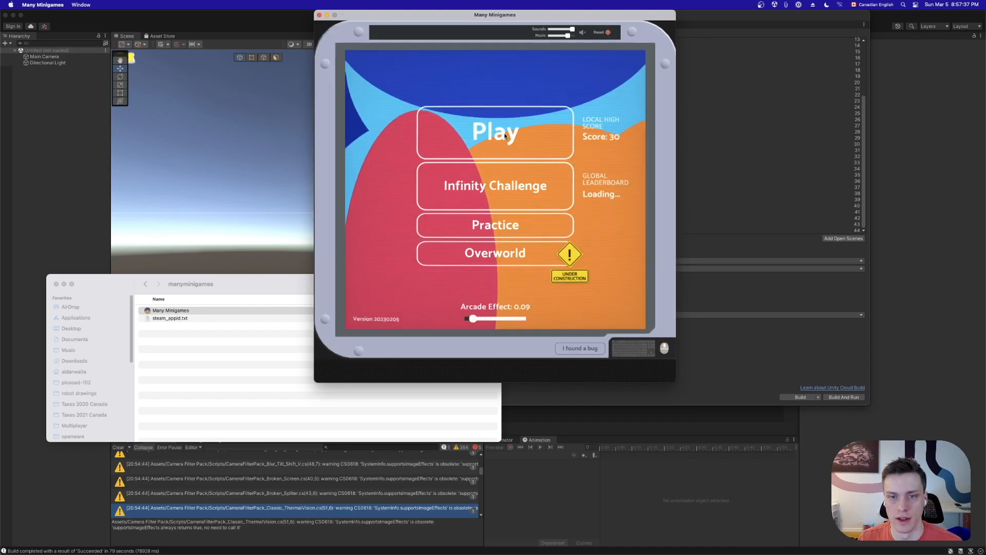
{"action": "left_click", "coordinate": [505, 136]}
{"action": "left_click", "coordinate": [602, 34]}
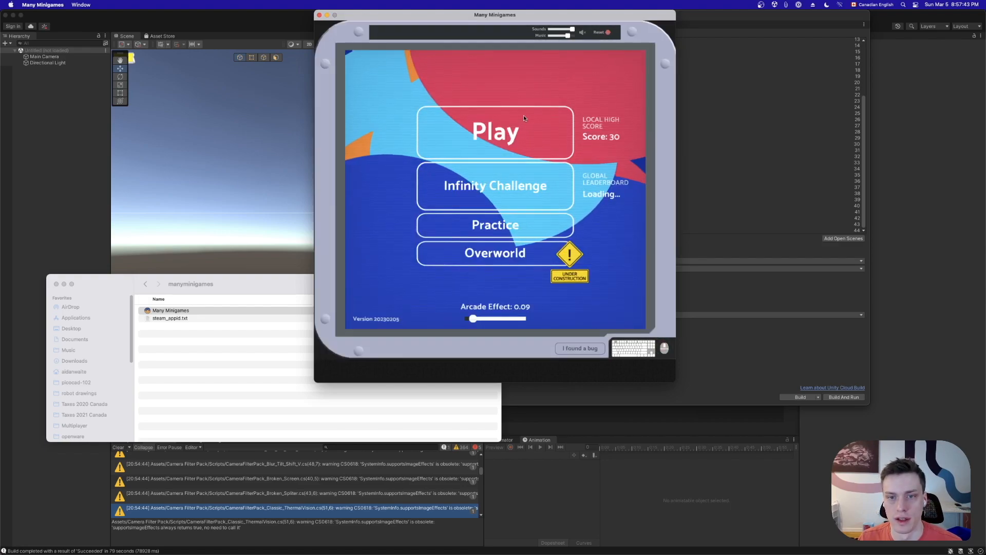
{"action": "left_click", "coordinate": [525, 117]}
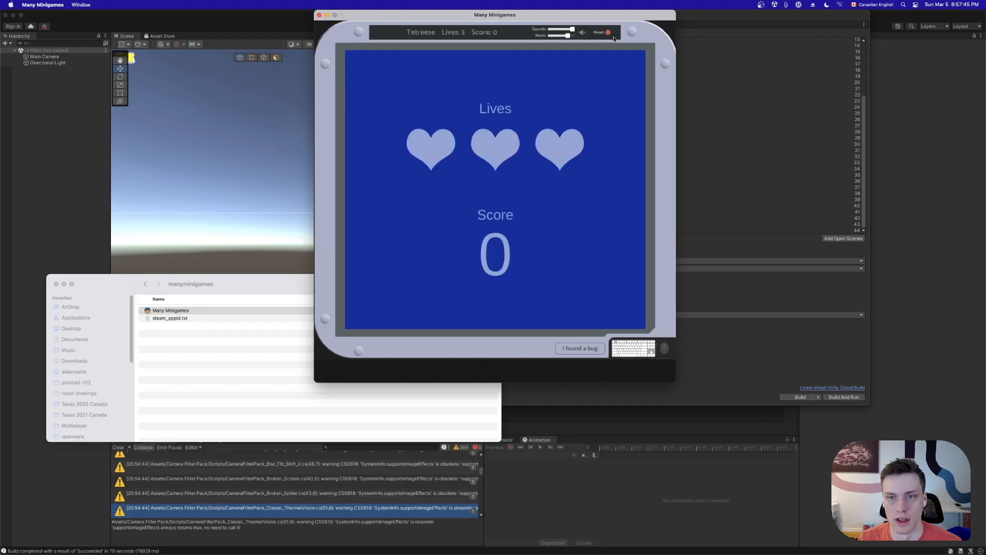
{"action": "left_click", "coordinate": [608, 32]}
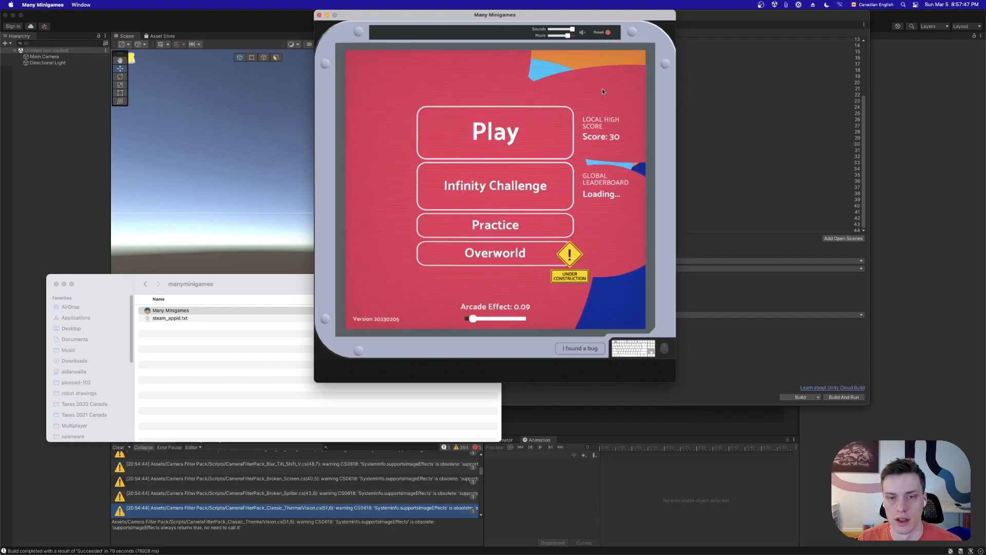
Reset from the Infinity Challenge page, and start a regular Play run and reset it during the Capsta minigame
{"action": "left_click", "coordinate": [524, 184]}
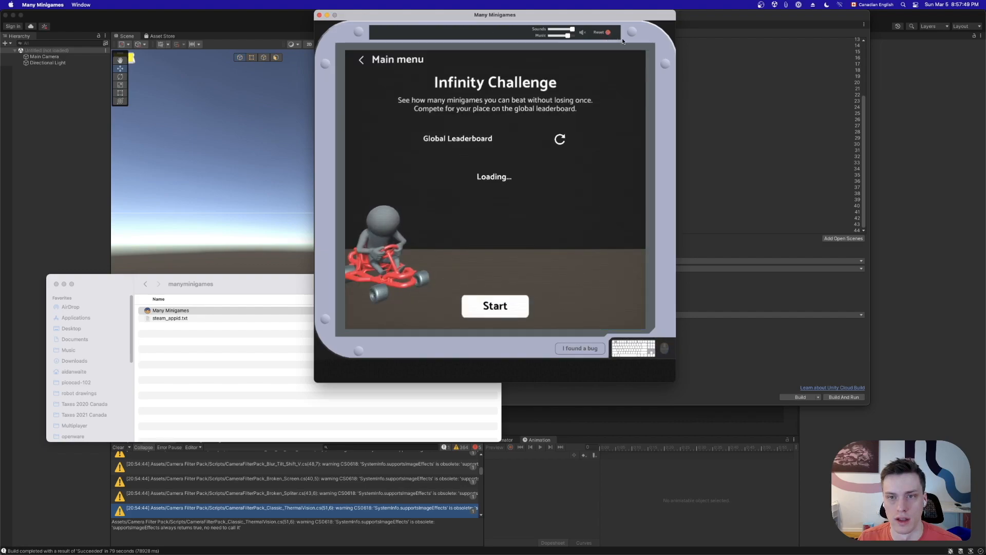
{"action": "left_click", "coordinate": [607, 32]}
{"action": "left_click", "coordinate": [544, 113]}
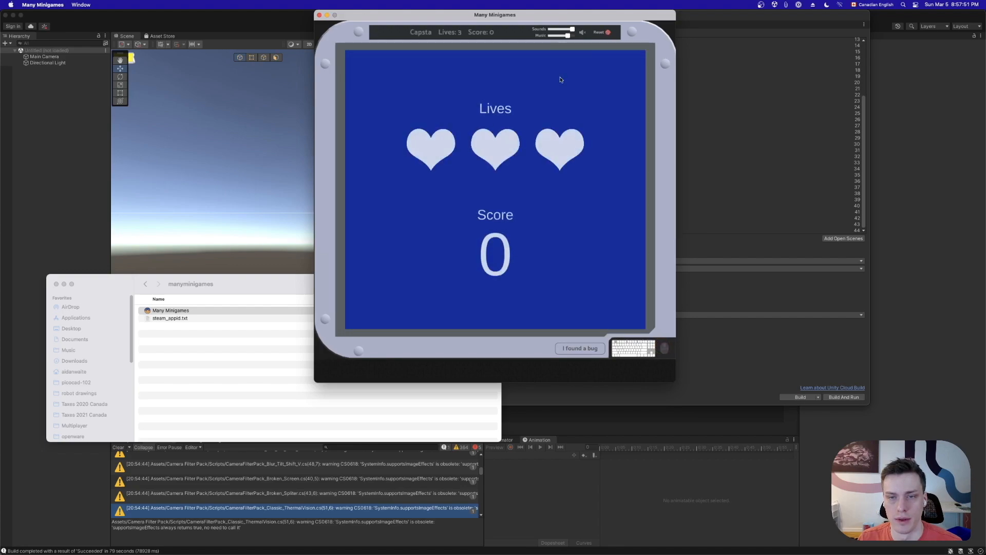
{"action": "left_click", "coordinate": [607, 33]}
{"action": "left_click", "coordinate": [499, 197]}
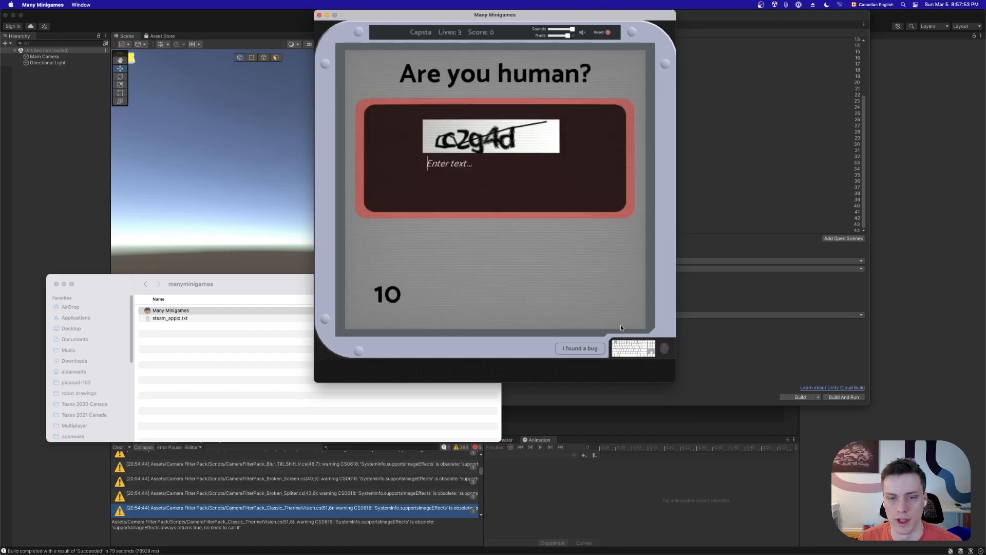
{"action": "left_click", "coordinate": [607, 33]}
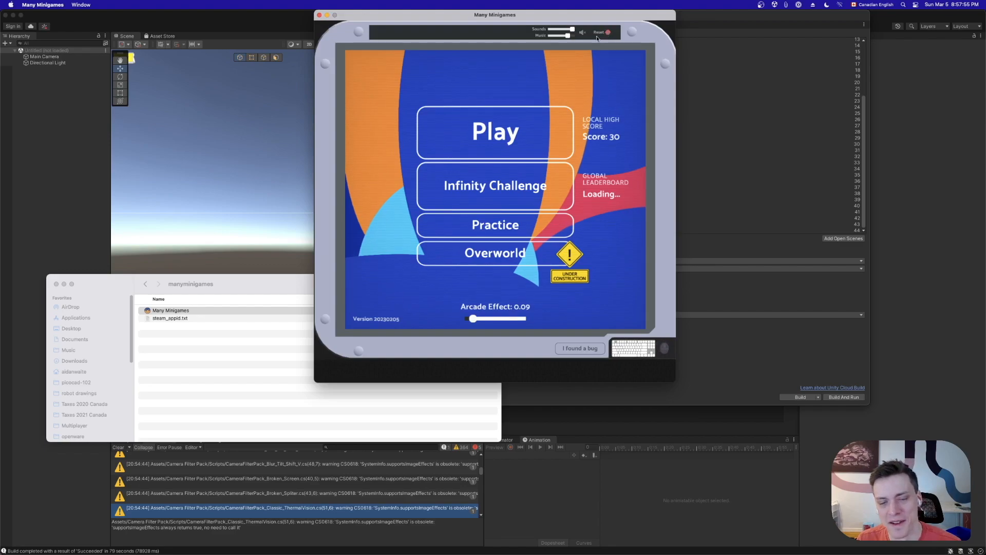
Enter the Overworld, walk the character across the road and off the platform's edge, and try the dance
{"action": "mouse_move", "coordinate": [506, 549]}
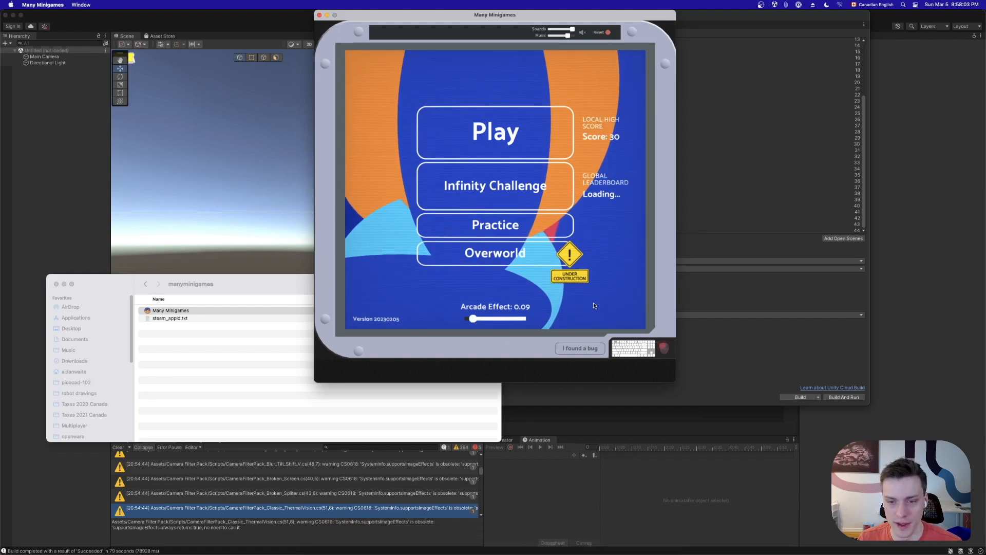
{"action": "left_click", "coordinate": [508, 254]}
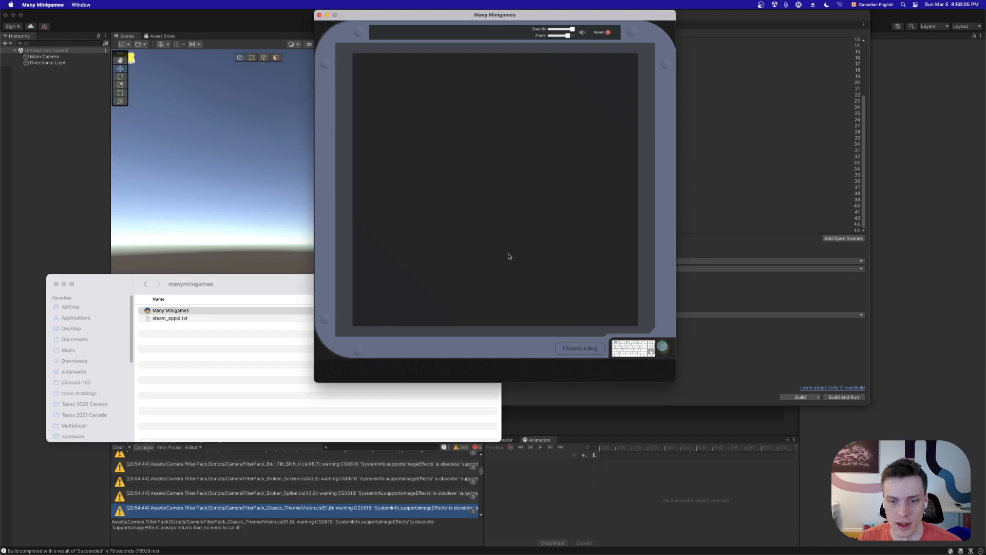
{"action": "key", "text": "w"}
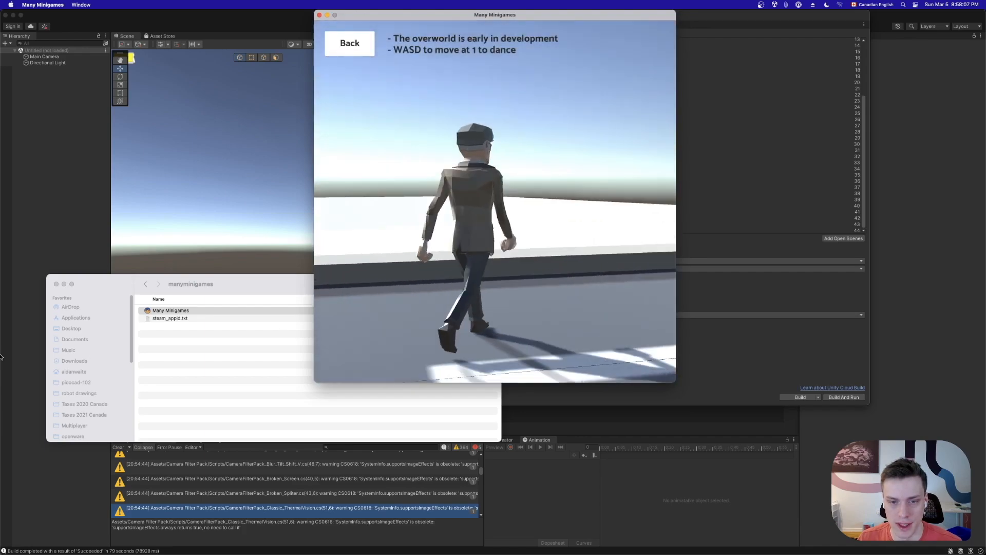
{"action": "key", "text": "w"}
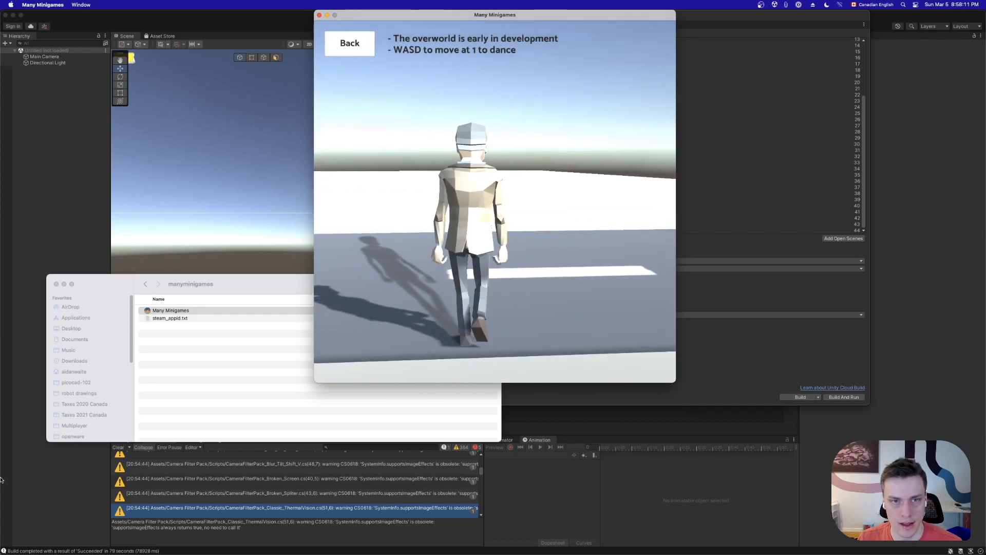
{"action": "key", "text": "1"}
{"action": "key", "text": "w"}
{"action": "key", "text": "w"}
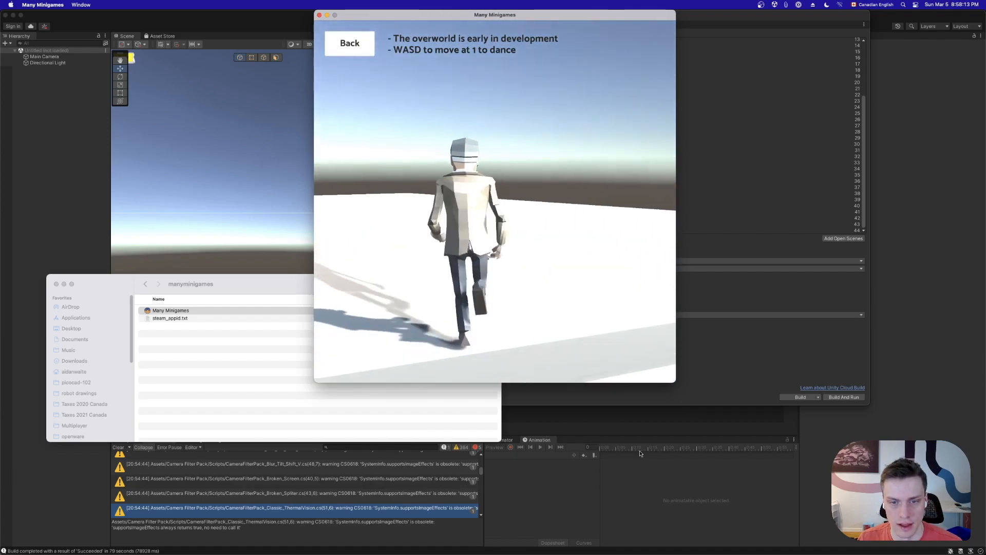
{"action": "key", "text": "w"}
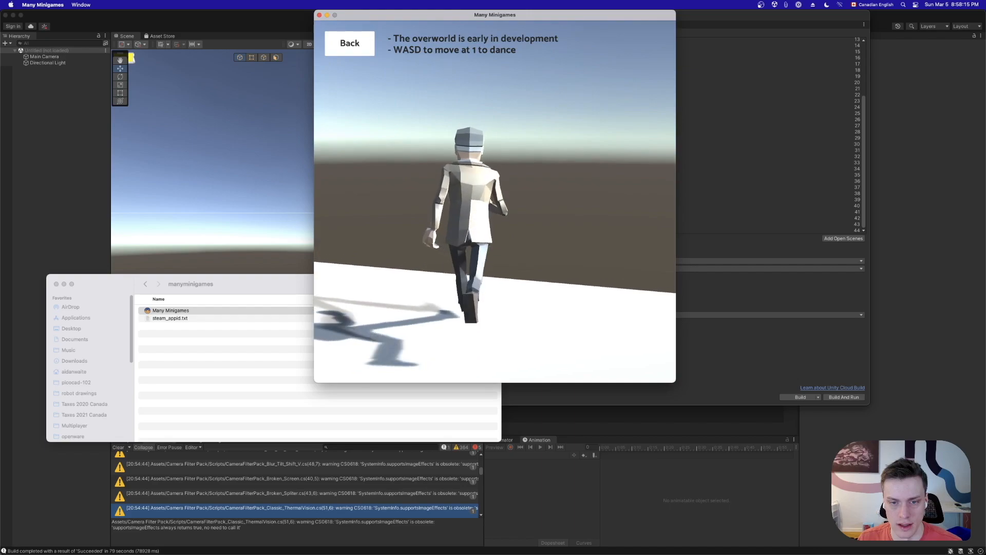
{"action": "key", "text": "1"}
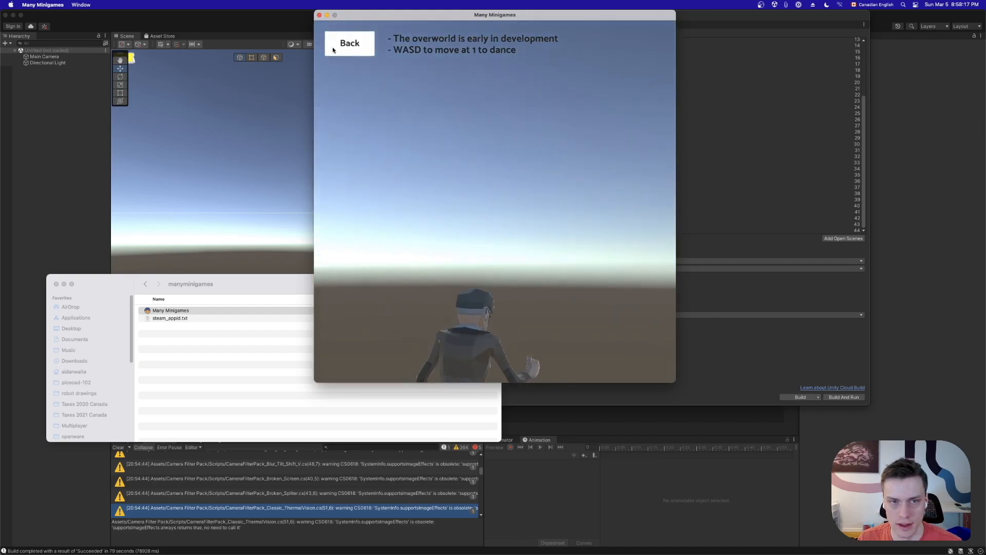
Test leaving and re-entering the Overworld repeatedly, finishing on the main menu
{"action": "left_click", "coordinate": [343, 44]}
{"action": "left_click", "coordinate": [501, 256]}
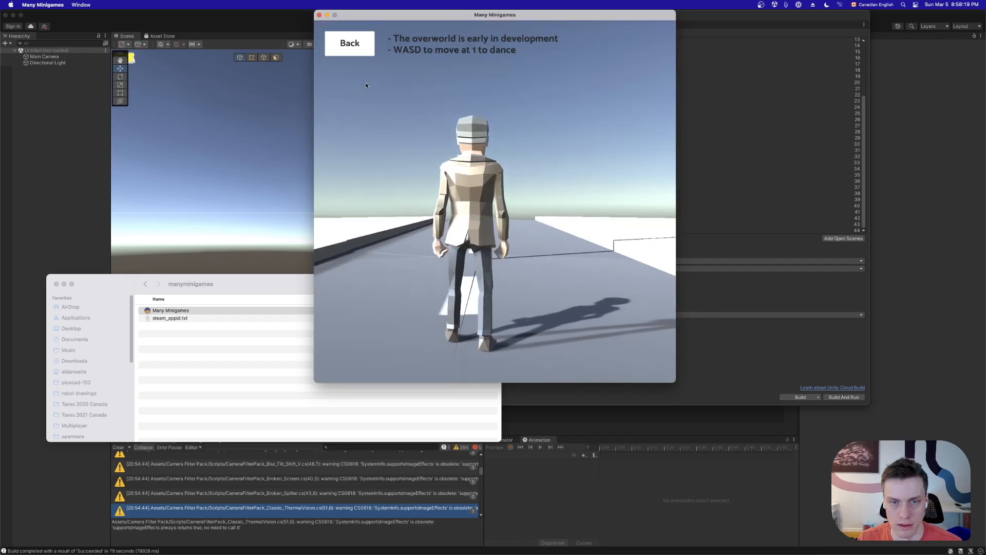
{"action": "left_click", "coordinate": [345, 44]}
{"action": "left_click", "coordinate": [362, 51]}
{"action": "left_click", "coordinate": [455, 251]}
{"action": "left_click", "coordinate": [353, 45]}
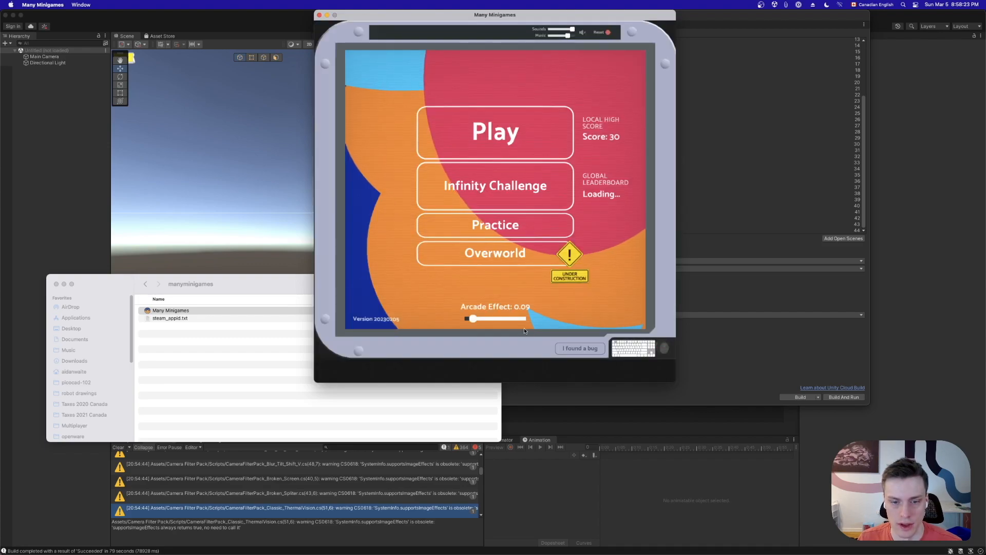
Practice the Know the Balkans minigame in the standalone build, answer wrongly to check the lose message, and close the build
{"action": "left_click", "coordinate": [504, 226]}
{"action": "scroll", "coordinate": [539, 180], "scroll_direction": "down", "scroll_amount": 2}
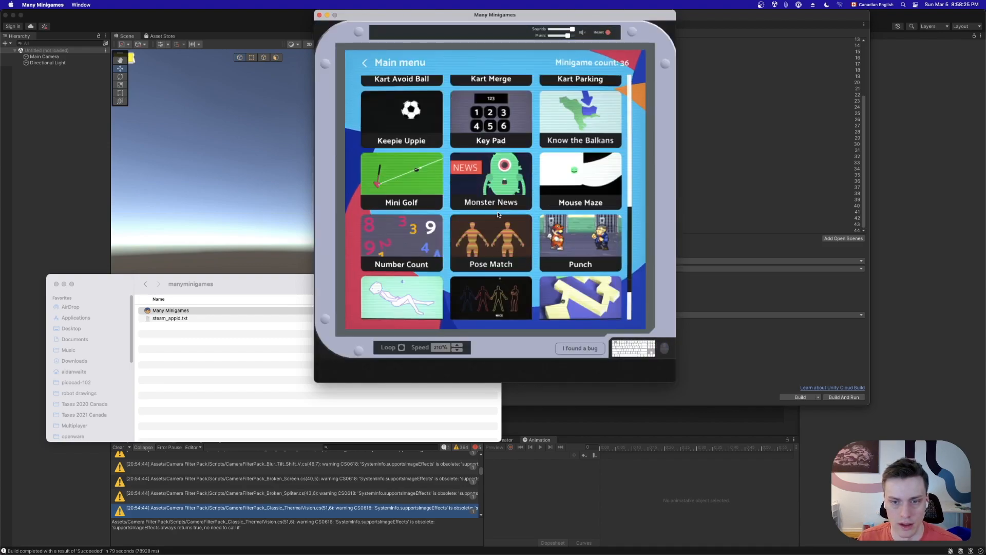
{"action": "left_click", "coordinate": [575, 132]}
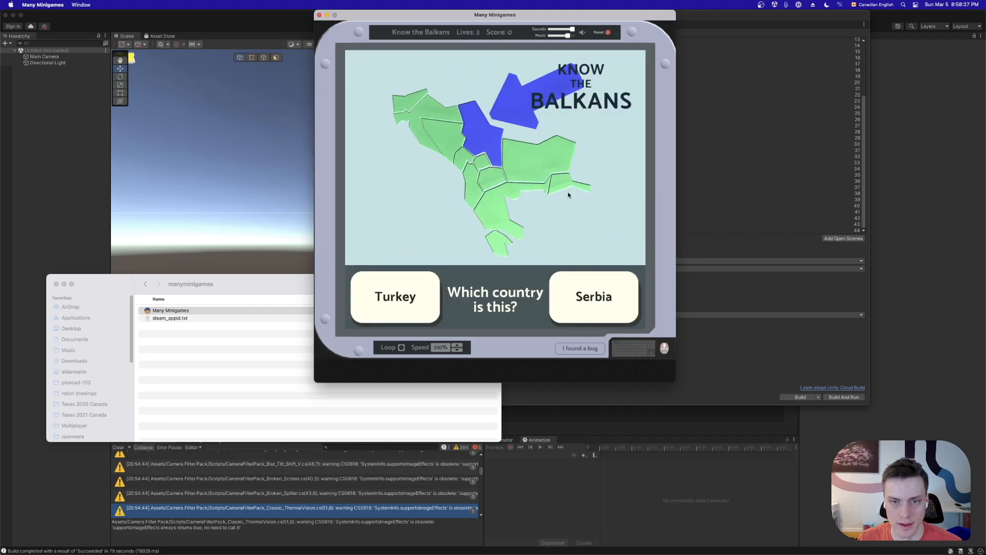
{"action": "left_click", "coordinate": [407, 299]}
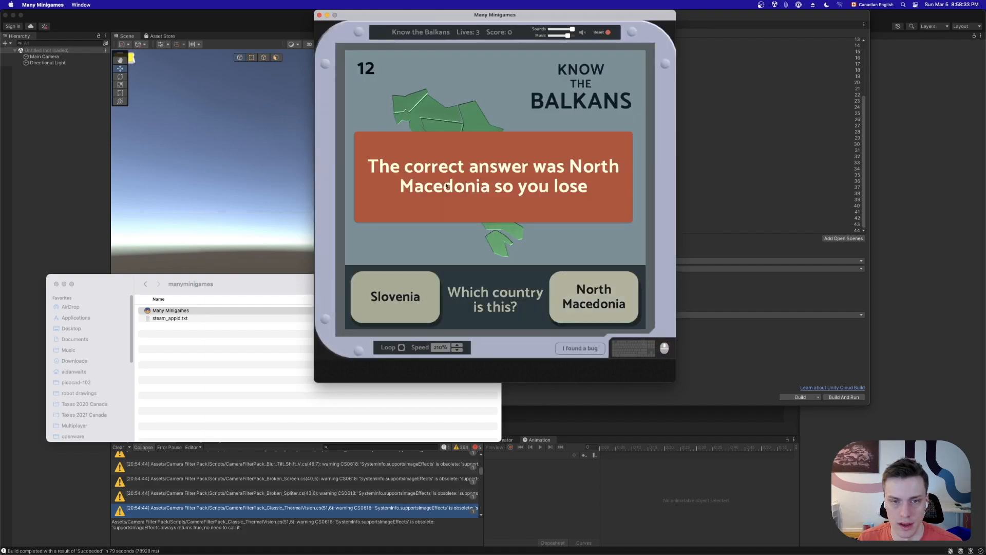
{"action": "left_click", "coordinate": [418, 313]}
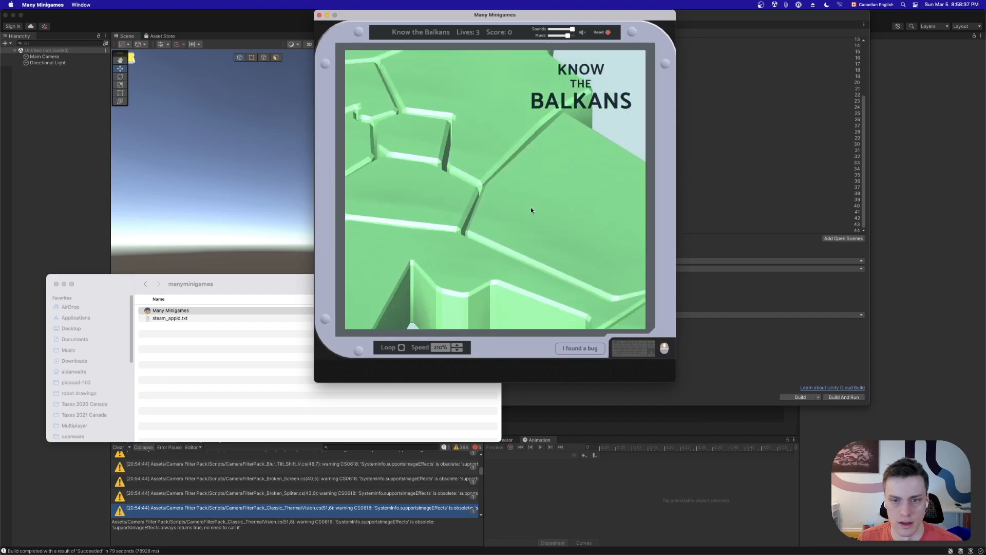
{"action": "left_click", "coordinate": [319, 16]}
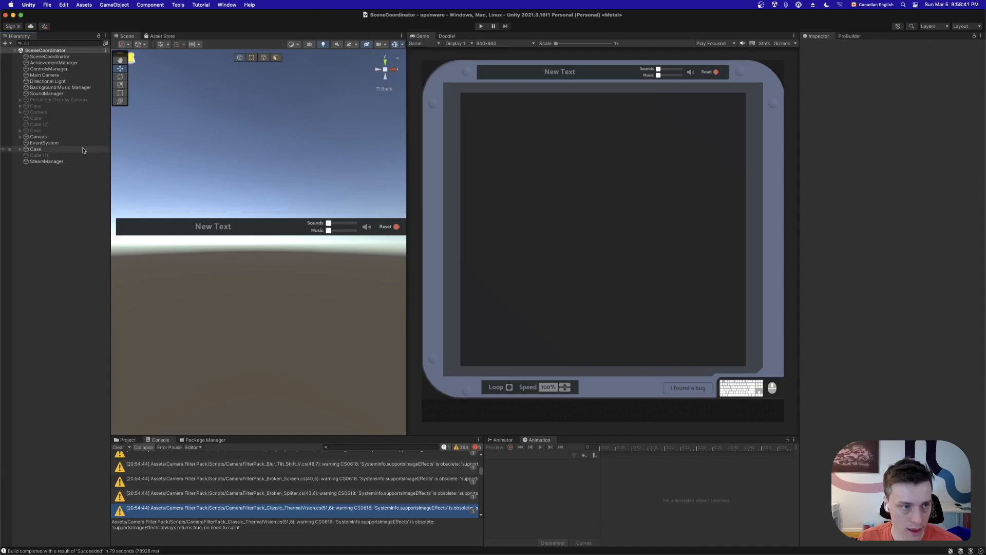
Enlarge the project file area and open the Know the Balkans scene from its folder inside Minigames
{"action": "left_click", "coordinate": [125, 440]}
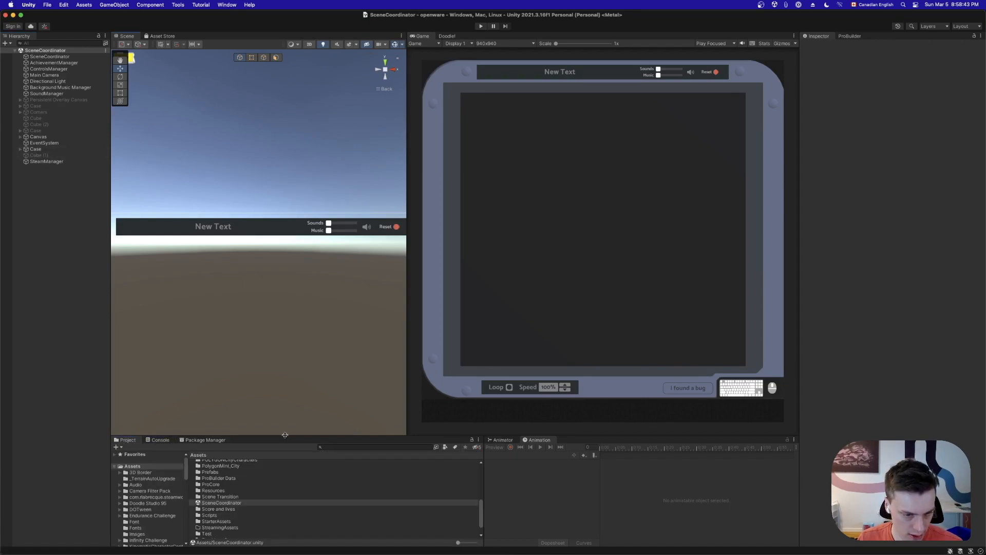
{"action": "left_click_drag", "start_coordinate": [285, 435], "coordinate": [288, 373]}
{"action": "scroll", "coordinate": [241, 475], "scroll_direction": "up", "scroll_amount": 3}
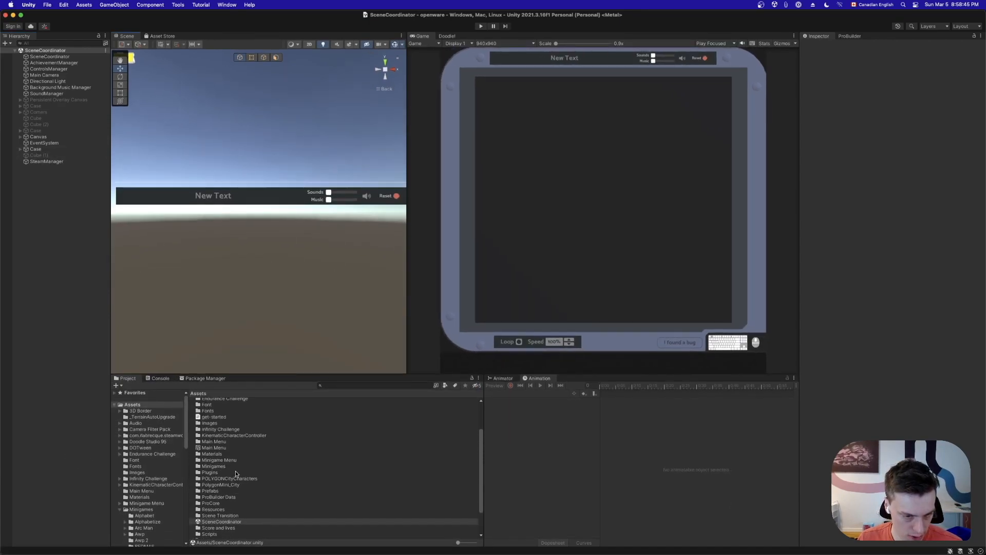
{"action": "double_click", "coordinate": [213, 467]}
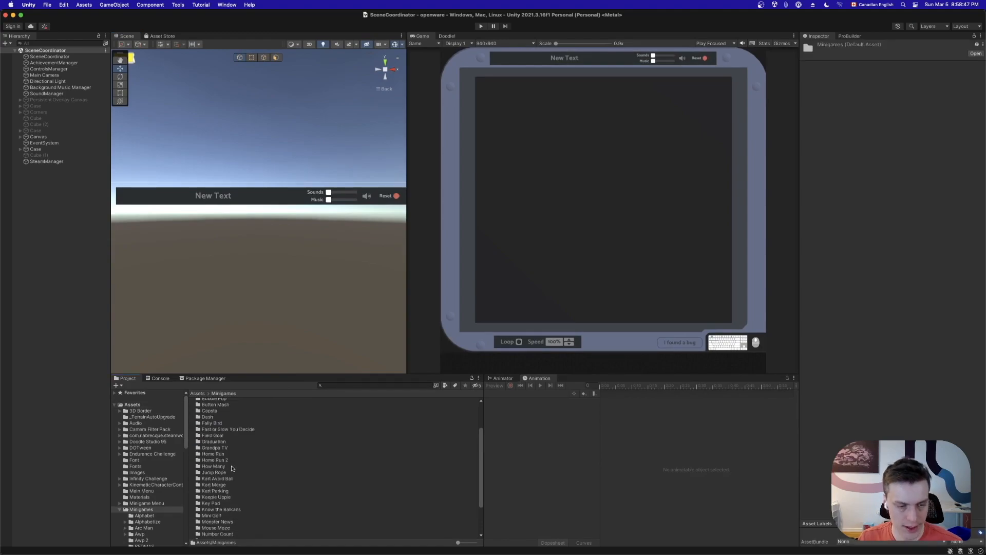
{"action": "scroll", "coordinate": [229, 483], "scroll_direction": "down", "scroll_amount": 1}
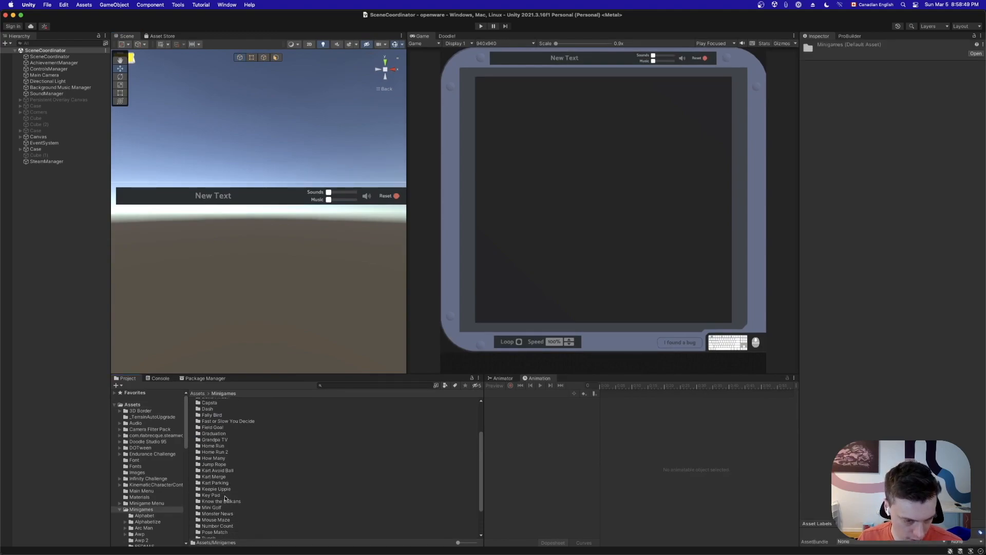
{"action": "double_click", "coordinate": [225, 501]}
{"action": "double_click", "coordinate": [218, 419]}
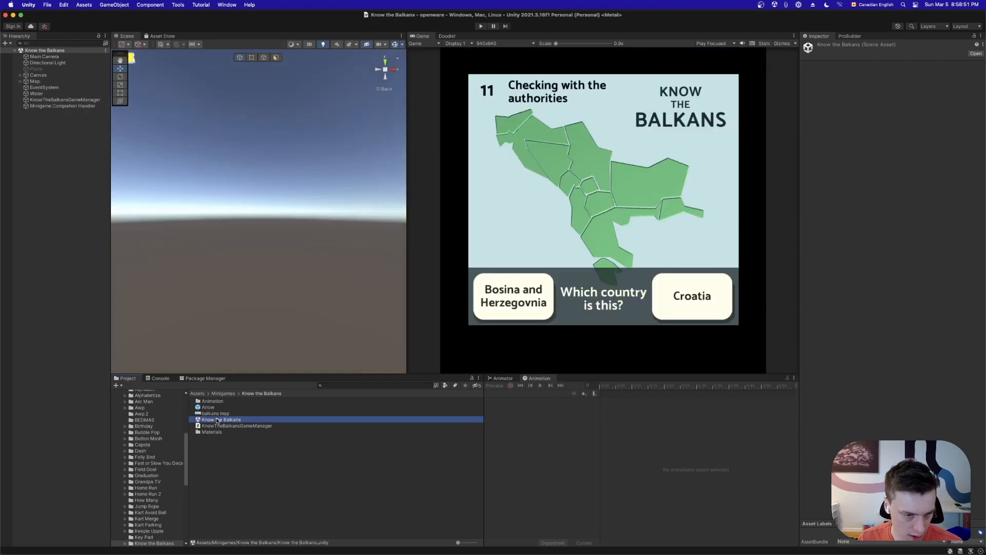
Activate the hidden Lose Container under the Canvas so the lose message shows in the game view
{"action": "left_click", "coordinate": [20, 75]}
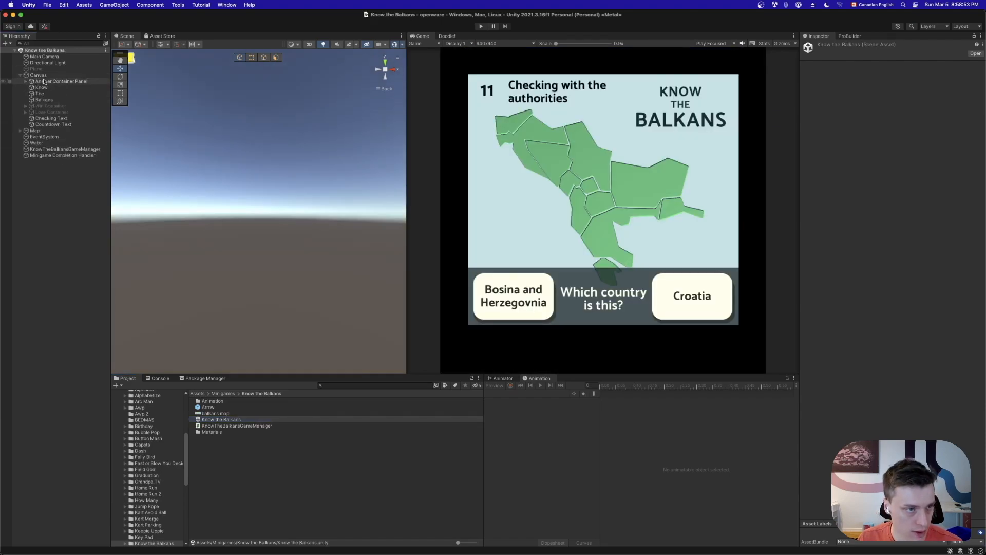
{"action": "left_click", "coordinate": [45, 113]}
{"action": "left_click", "coordinate": [819, 47]}
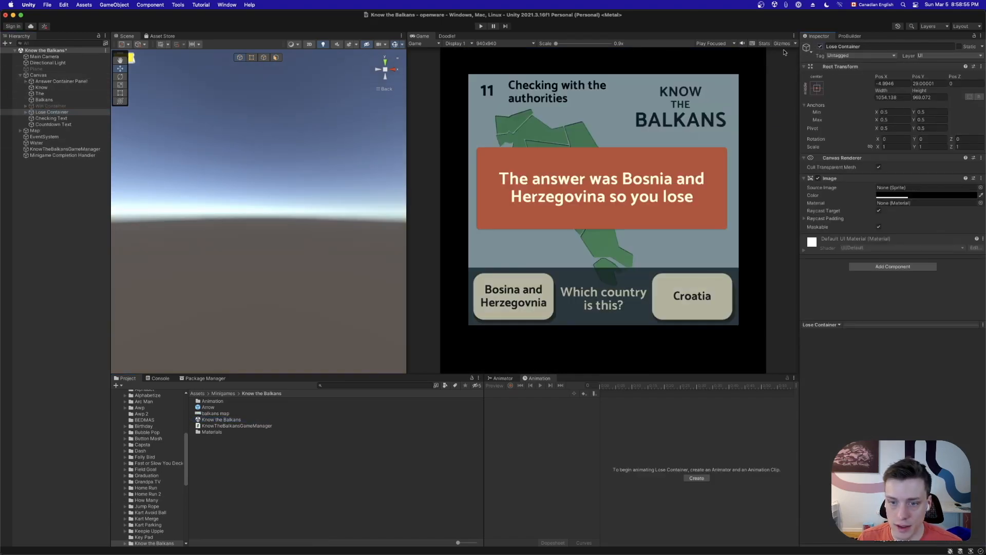
Narrow the Lose Text box inside the Lose Container's Image to about 663 wide and centre it at Pos X 0
{"action": "left_click", "coordinate": [25, 112]}
{"action": "left_click", "coordinate": [32, 118]}
{"action": "left_click", "coordinate": [55, 124]}
{"action": "scroll", "coordinate": [247, 221], "scroll_direction": "down", "scroll_amount": 6}
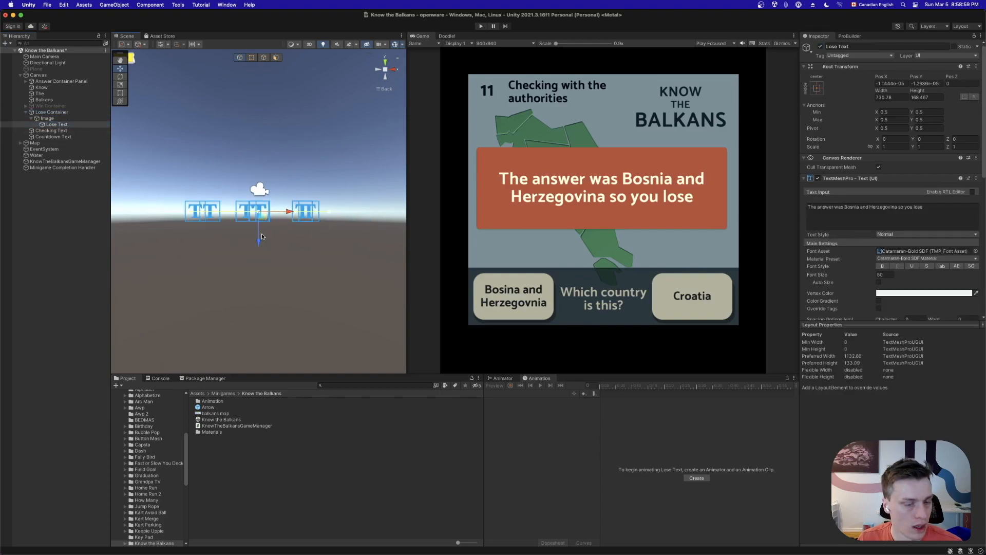
{"action": "key", "text": "f"}
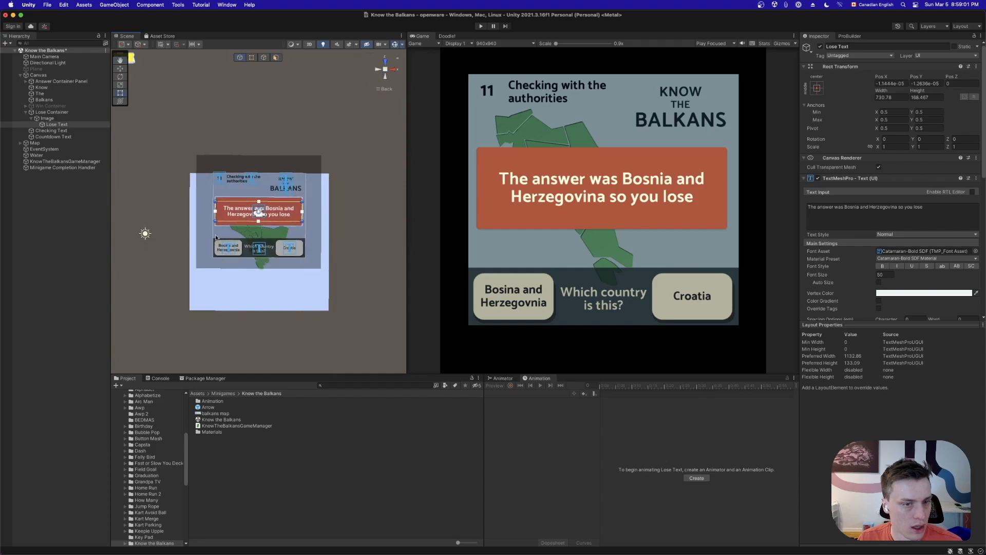
{"action": "left_click_drag", "start_coordinate": [215, 216], "coordinate": [224, 216]}
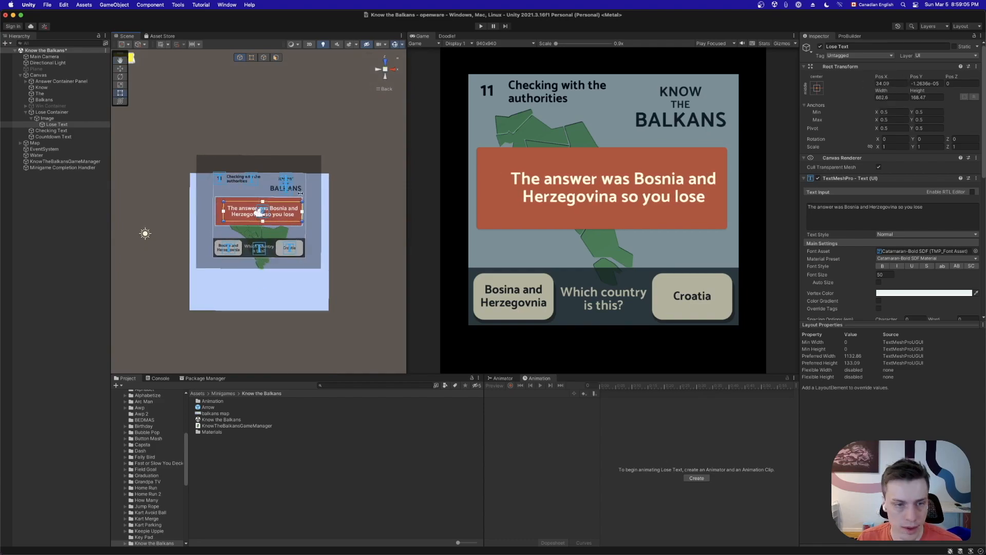
{"action": "type", "text": "0"}
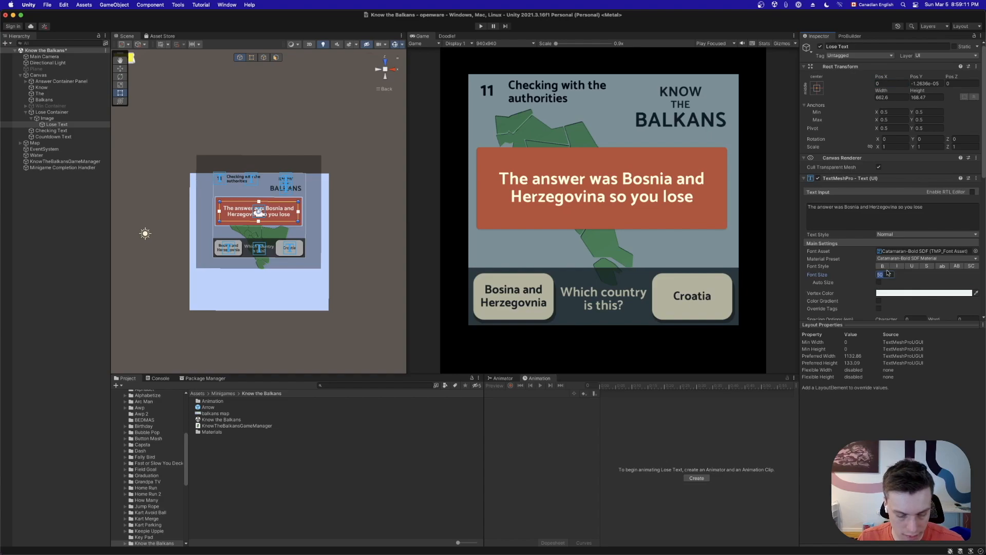
Set the Lose Text's font size to 46 and save the scene
{"action": "type", "text": "48"}
{"action": "key", "text": "BackSpace"}
{"action": "type", "text": "6"}
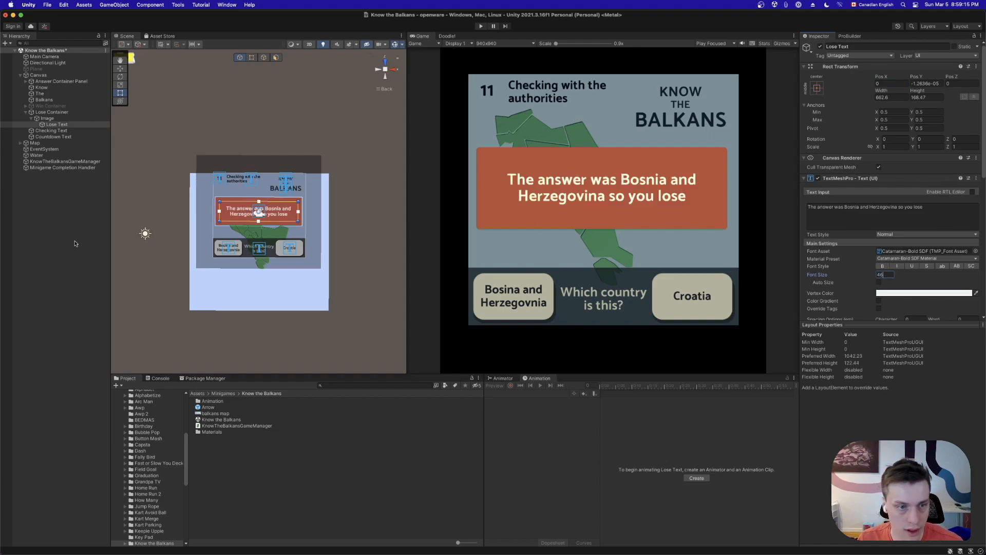
{"action": "left_click", "coordinate": [74, 228]}
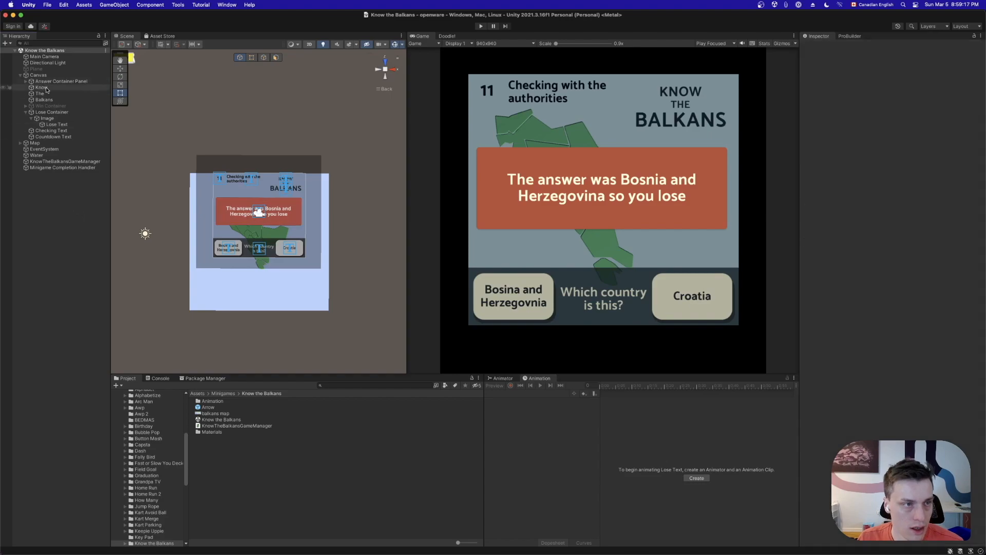
Deactivate the Lose Container again and save the Know the Balkans scene
{"action": "left_click", "coordinate": [50, 113]}
{"action": "left_click", "coordinate": [820, 47]}
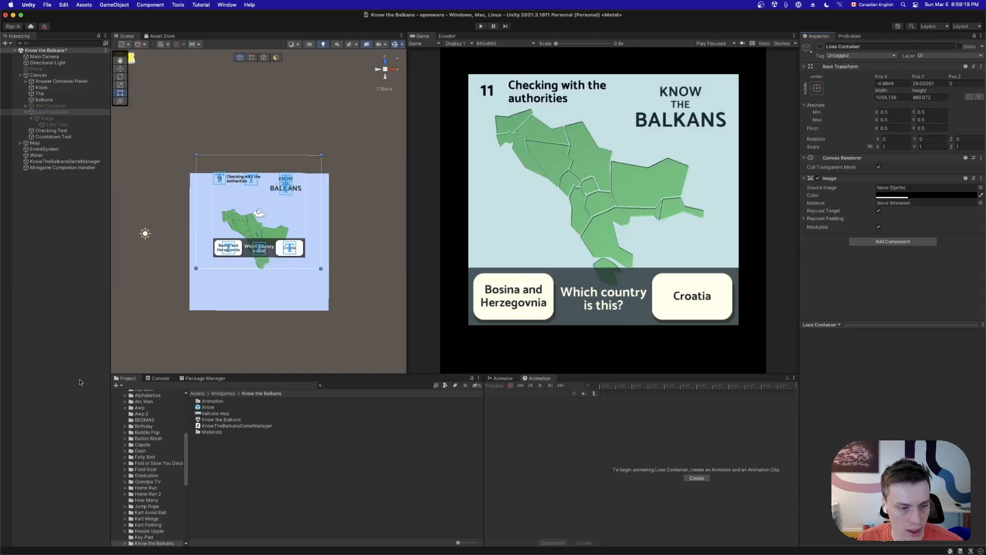
{"action": "left_click", "coordinate": [88, 383]}
Reopen the SceneCoordinator scene from the top-level Assets folder
{"action": "scroll", "coordinate": [147, 441], "scroll_direction": "up", "scroll_amount": 6}
{"action": "left_click", "coordinate": [132, 404]}
{"action": "scroll", "coordinate": [276, 471], "scroll_direction": "down", "scroll_amount": 5}
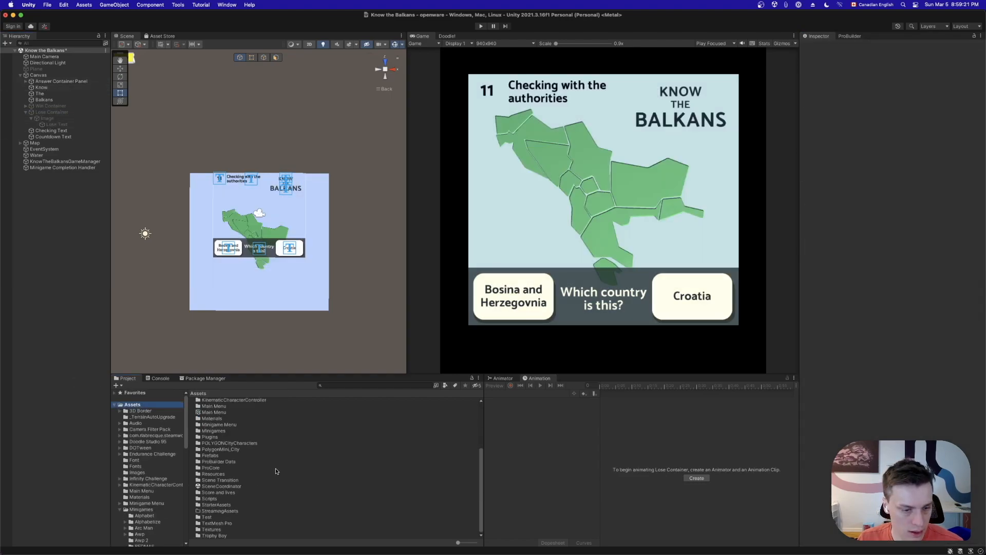
{"action": "double_click", "coordinate": [222, 485]}
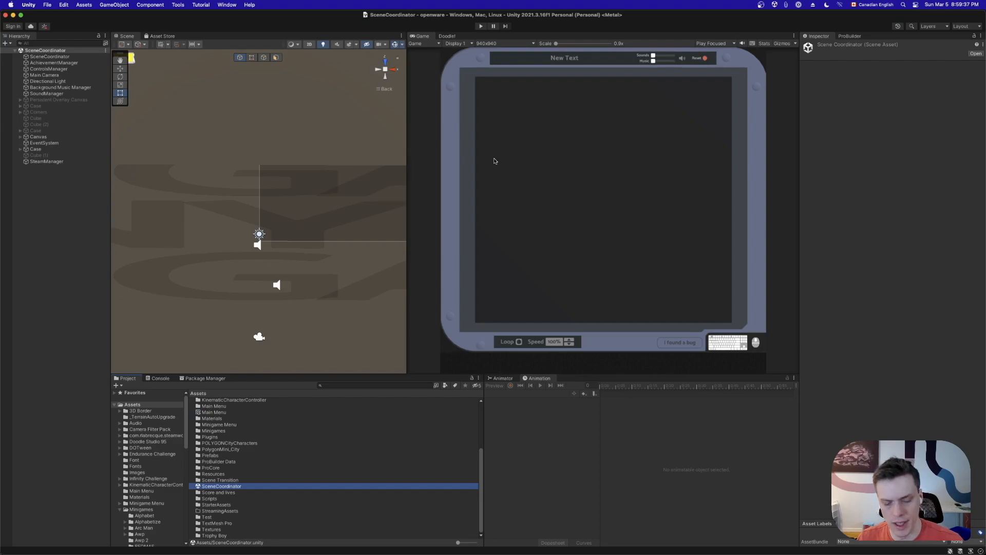
Run the game in the editor and practice Know the Balkans, answering Bulgaria to check the resized lose message
{"action": "left_click", "coordinate": [482, 26]}
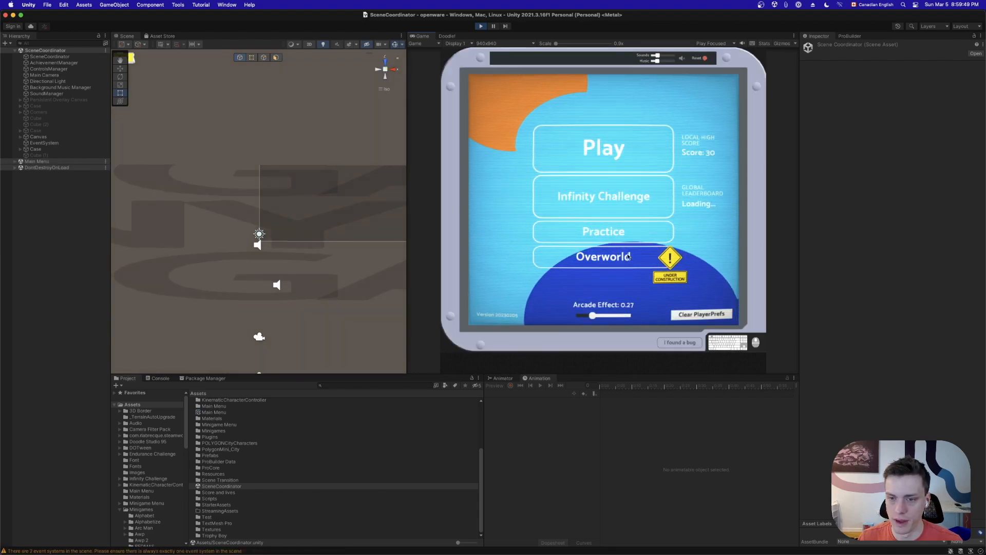
{"action": "left_click", "coordinate": [626, 231]}
{"action": "left_click", "coordinate": [673, 213]}
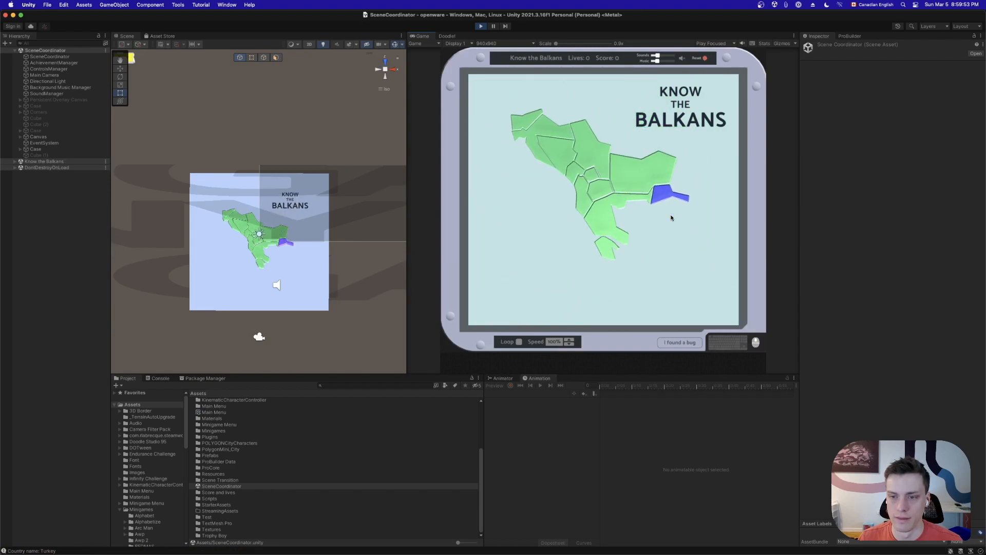
{"action": "left_click", "coordinate": [708, 289]}
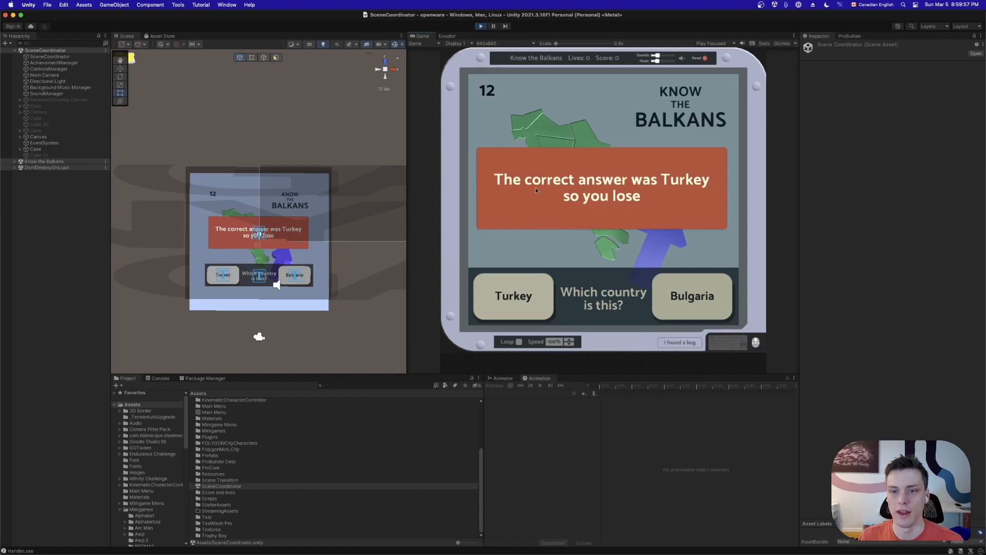
Practice the Number Count minigame and submit 5 as the count of pink numbers
{"action": "scroll", "coordinate": [666, 221], "scroll_direction": "up", "scroll_amount": 10}
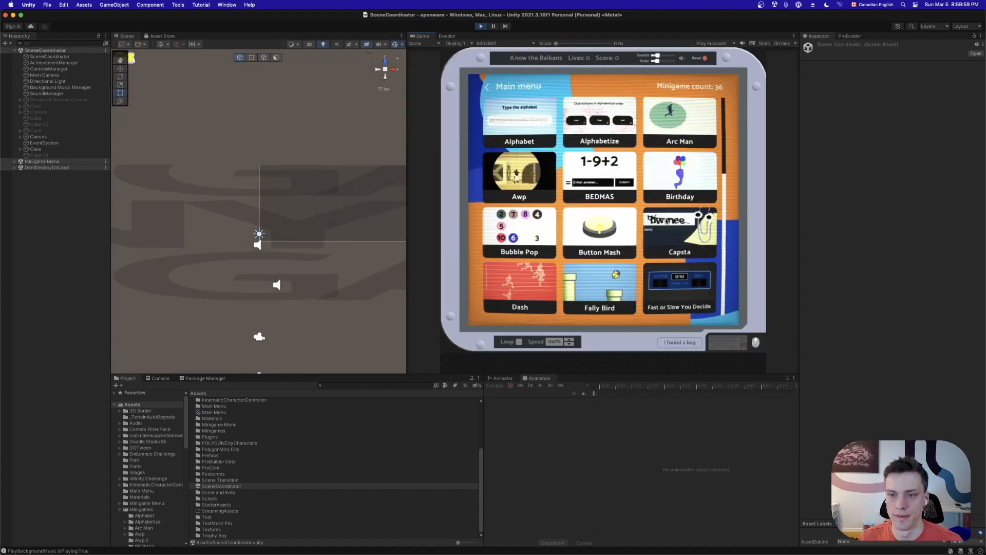
{"action": "scroll", "coordinate": [664, 218], "scroll_direction": "down", "scroll_amount": 10}
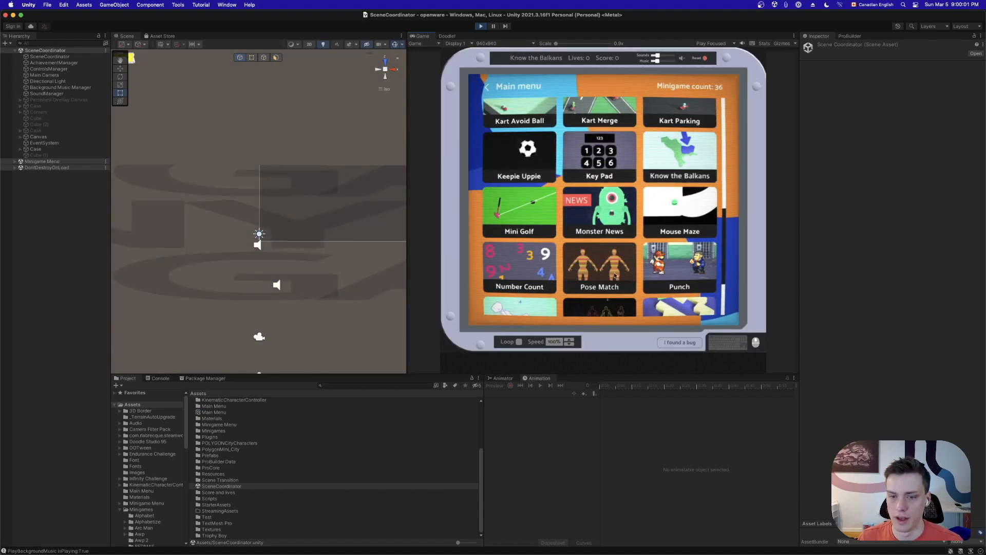
{"action": "left_click", "coordinate": [534, 265]}
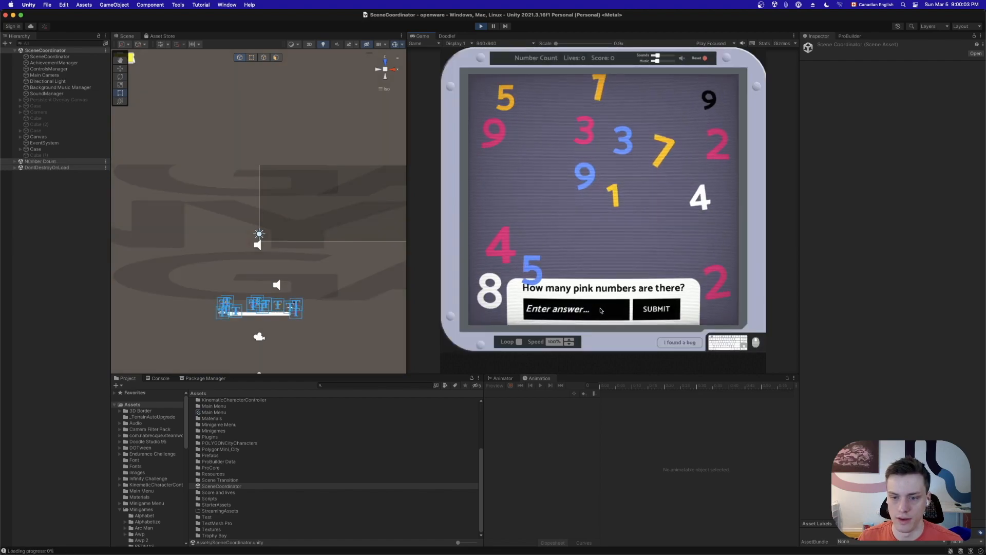
{"action": "type", "text": "5"}
{"action": "key", "text": "Return"}
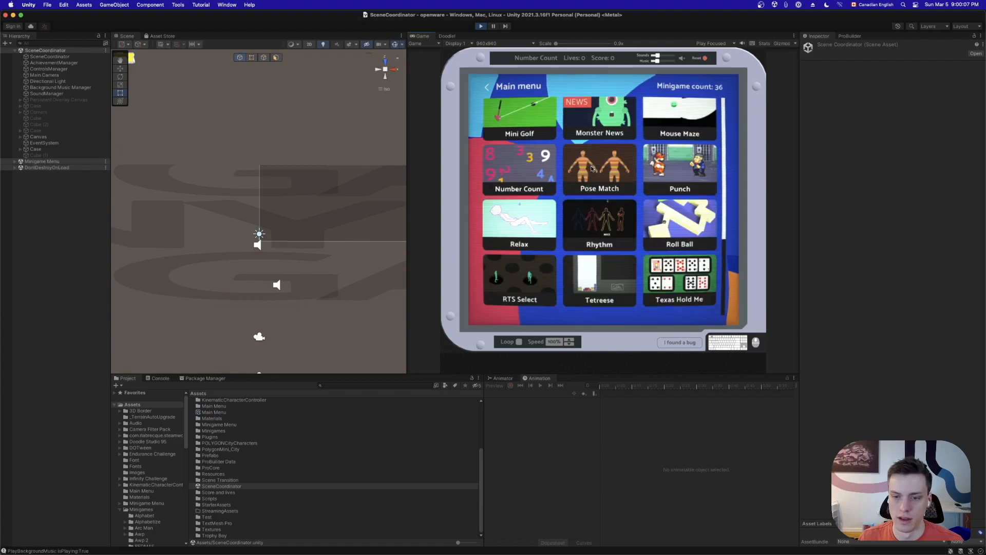
Check scrolling through the practice list, start the Arc Man minigame, and reset the game while it is running
{"action": "scroll", "coordinate": [591, 168], "scroll_direction": "up", "scroll_amount": 10}
{"action": "scroll", "coordinate": [606, 182], "scroll_direction": "down", "scroll_amount": 5}
{"action": "scroll", "coordinate": [615, 192], "scroll_direction": "up", "scroll_amount": 5}
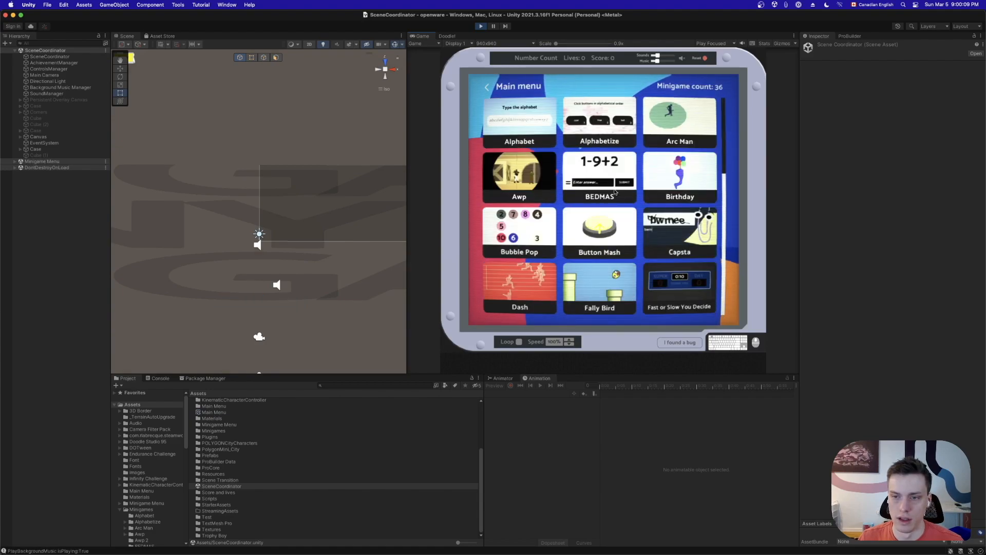
{"action": "left_click", "coordinate": [678, 122]}
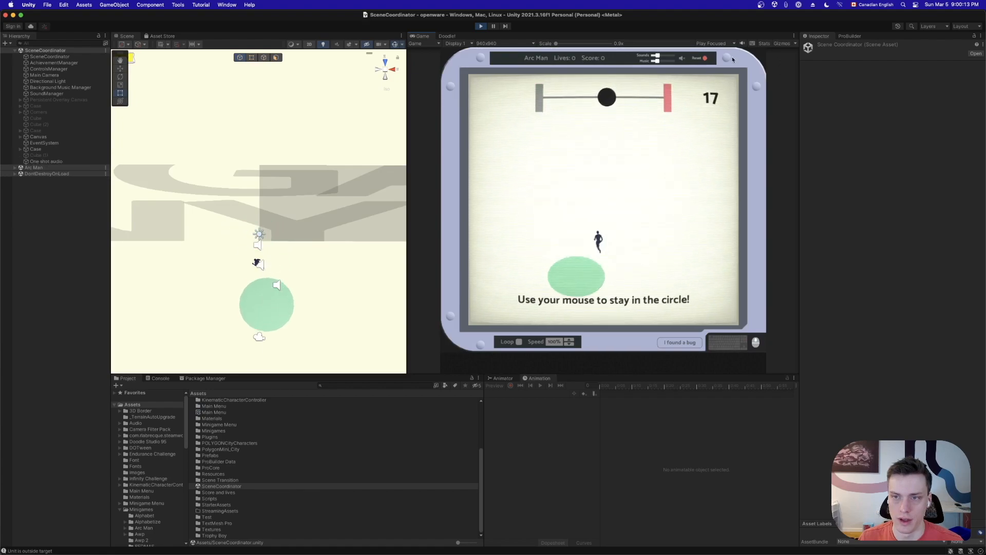
{"action": "left_click", "coordinate": [705, 60]}
Start a regular Play run and play through the Roll Ball, Alphabet and Monster News minigames, choosing the sad face for the news
{"action": "left_click", "coordinate": [631, 149]}
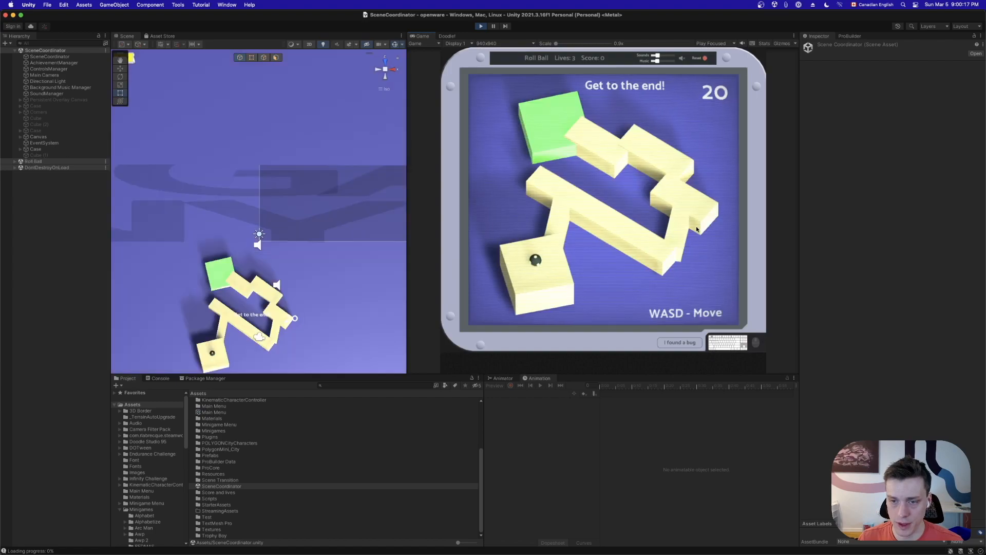
{"action": "key", "text": "w"}
{"action": "key", "text": "d"}
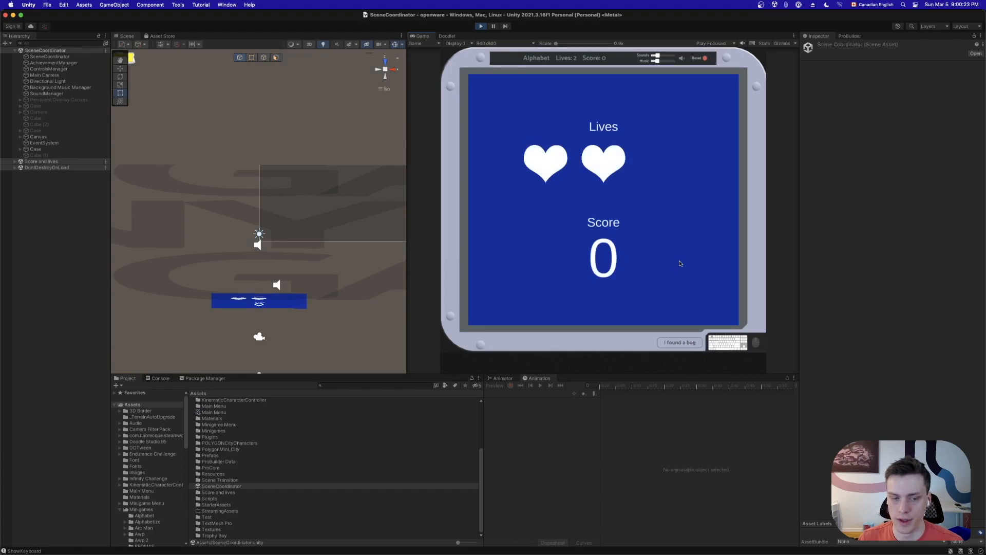
{"action": "type", "text": "awww"}
{"action": "key", "text": "BackSpace"}
{"action": "key", "text": "BackSpace"}
{"action": "key", "text": "BackSpace"}
{"action": "type", "text": "bcdefghijkl"}
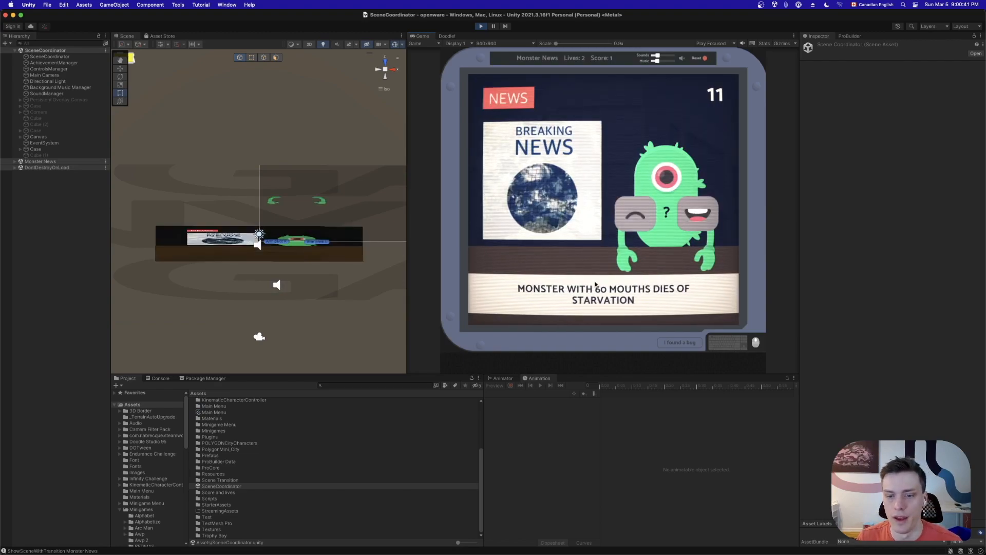
{"action": "left_click", "coordinate": [635, 213]}
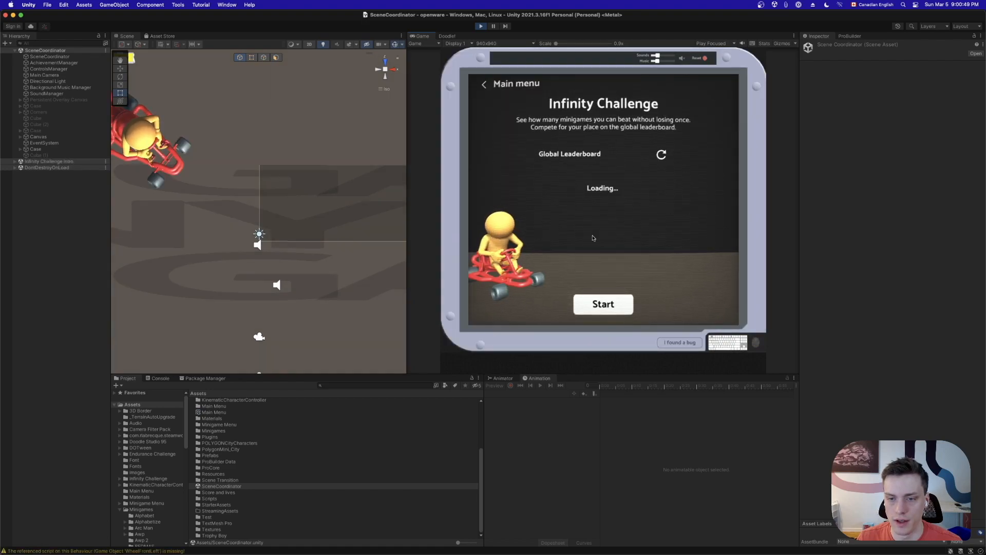
Start an Infinity Challenge run and shoot the target in the Awp minigame
{"action": "left_click", "coordinate": [601, 308]}
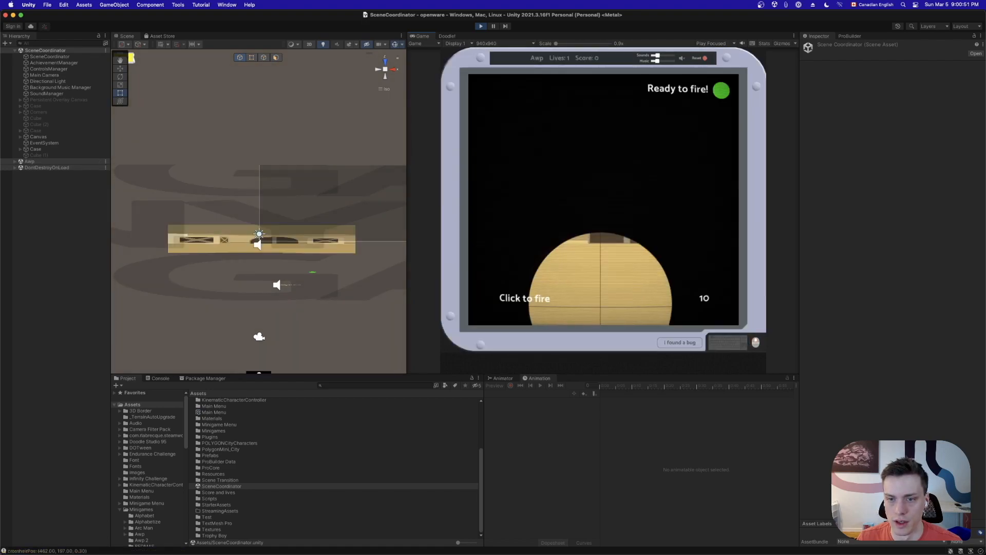
{"action": "left_click", "coordinate": [571, 215]}
{"action": "left_click", "coordinate": [626, 208]}
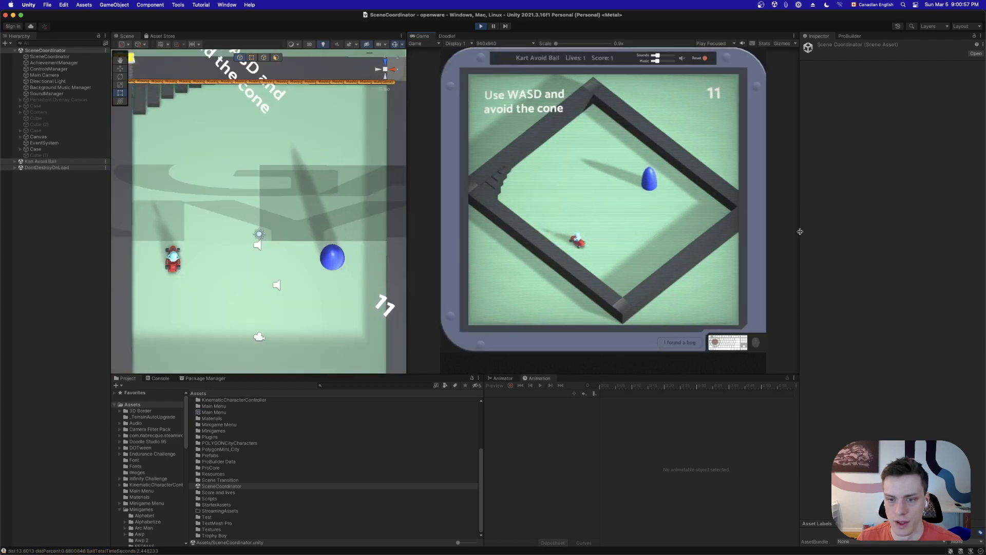
Steer the kart away from the cone in Kart Avoid Ball until the timer runs out
{"action": "key", "text": "w"}
{"action": "key", "text": "d"}
{"action": "key", "text": "w"}
{"action": "key", "text": "d"}
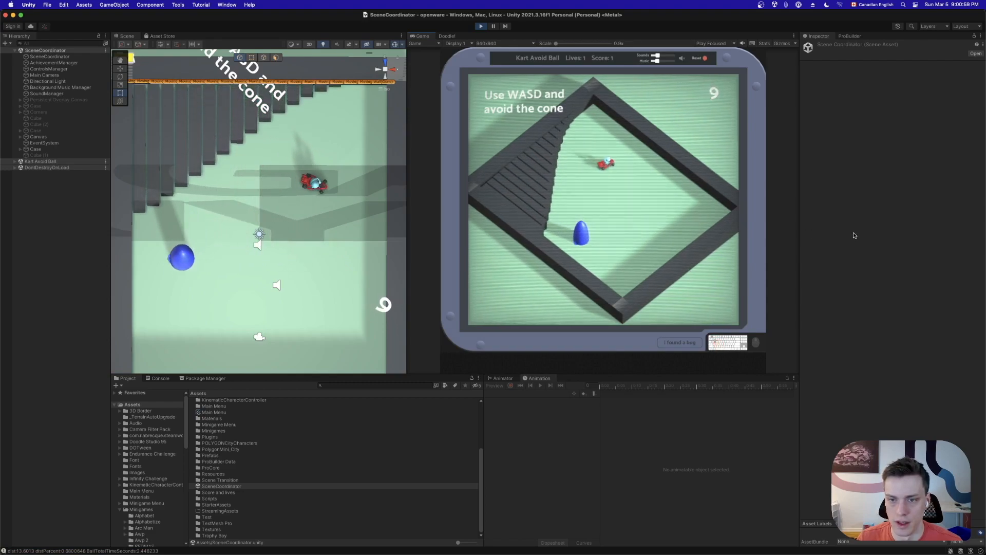
{"action": "key", "text": "w"}
{"action": "key", "text": "d"}
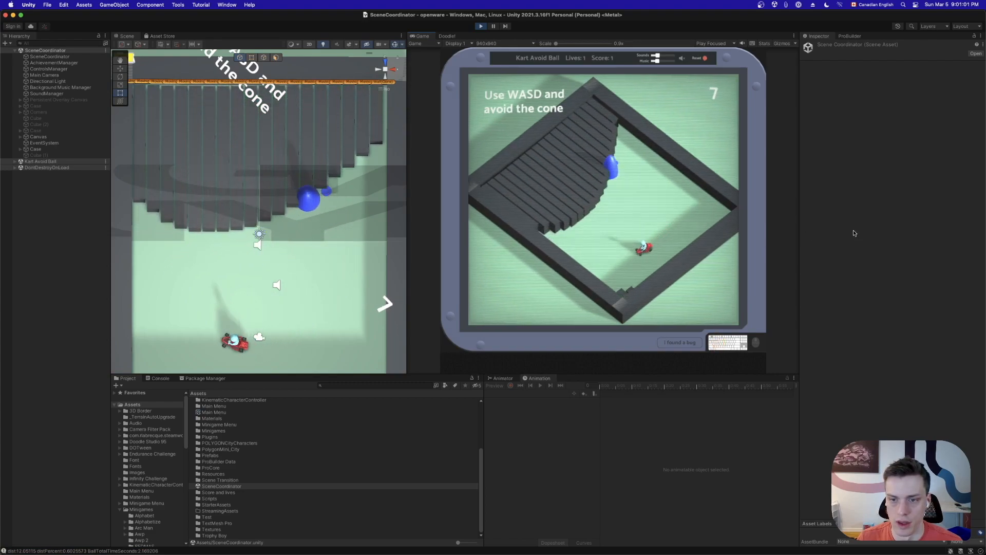
{"action": "key", "text": "w"}
{"action": "key", "text": "d"}
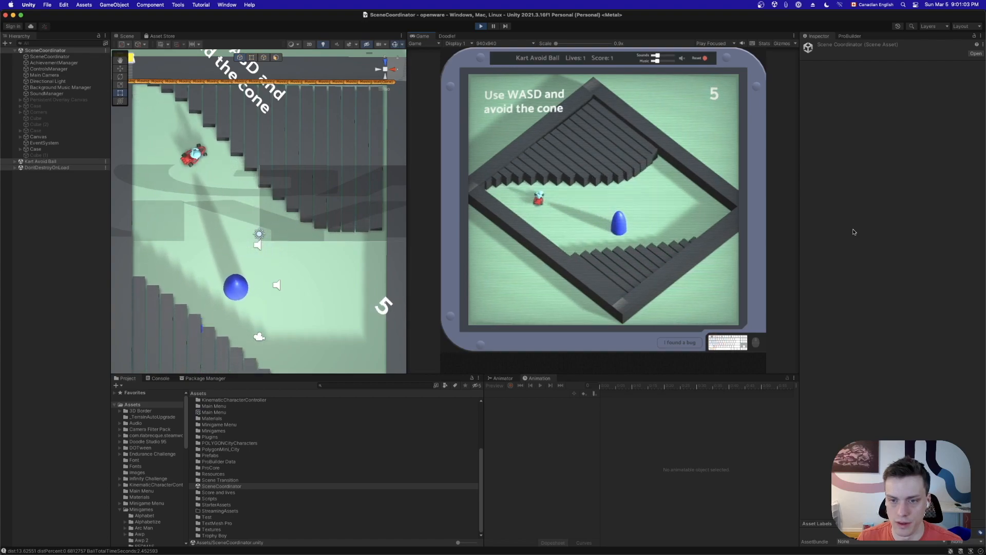
{"action": "key", "text": "w"}
{"action": "key", "text": "d"}
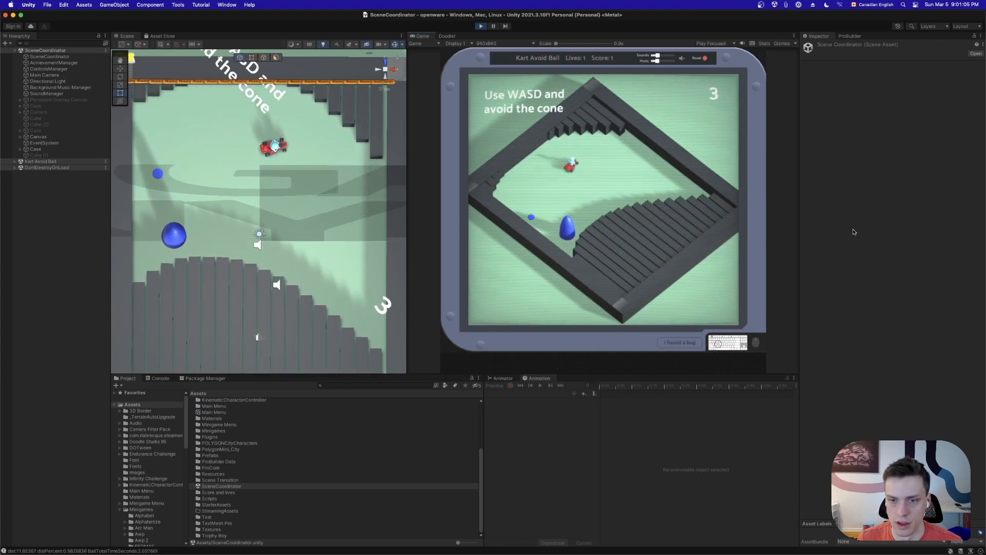
{"action": "key", "text": "w"}
{"action": "key", "text": "d"}
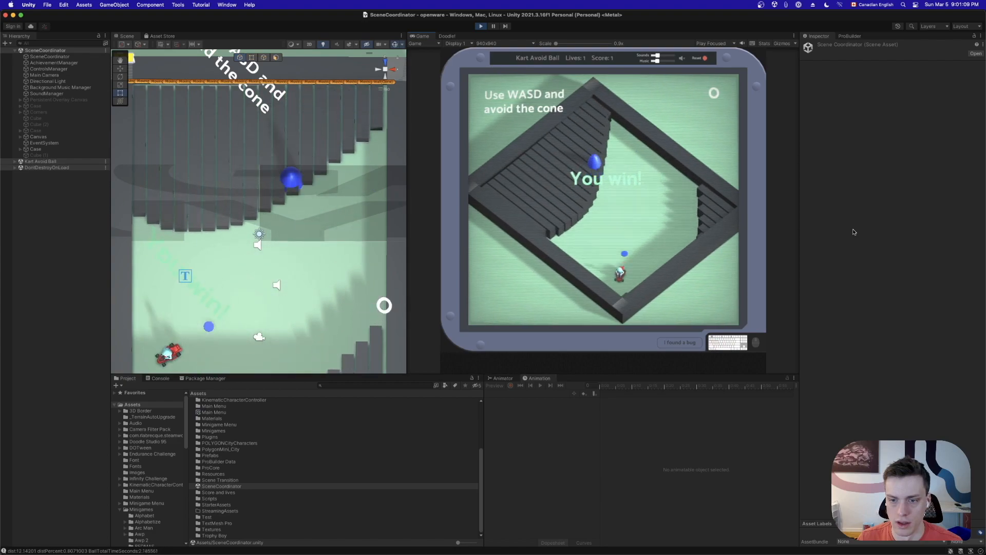
Park the kart in a free spot in Kart Parking, and play Mouse Maze to end the Infinity Challenge run
{"action": "key", "text": "w"}
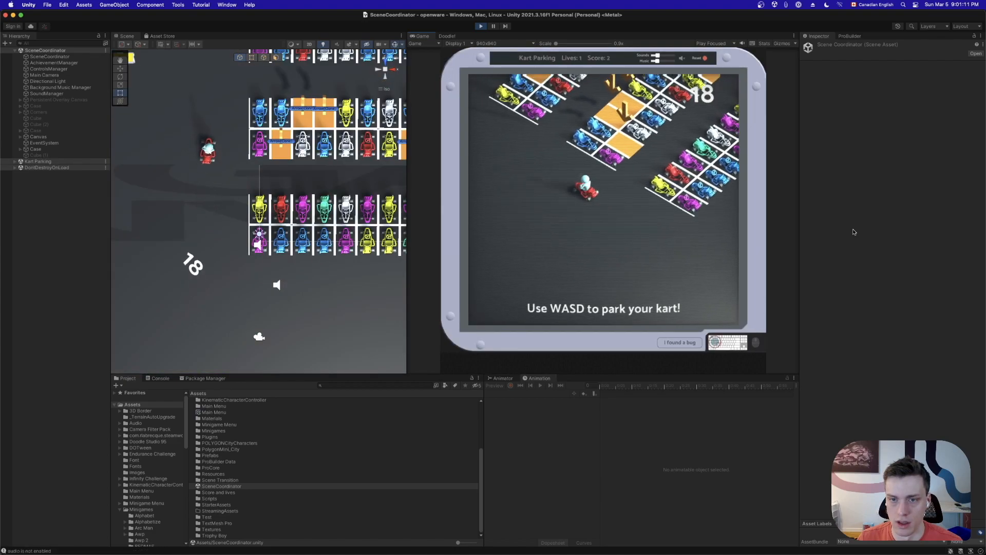
{"action": "key", "text": "d"}
{"action": "key", "text": "w"}
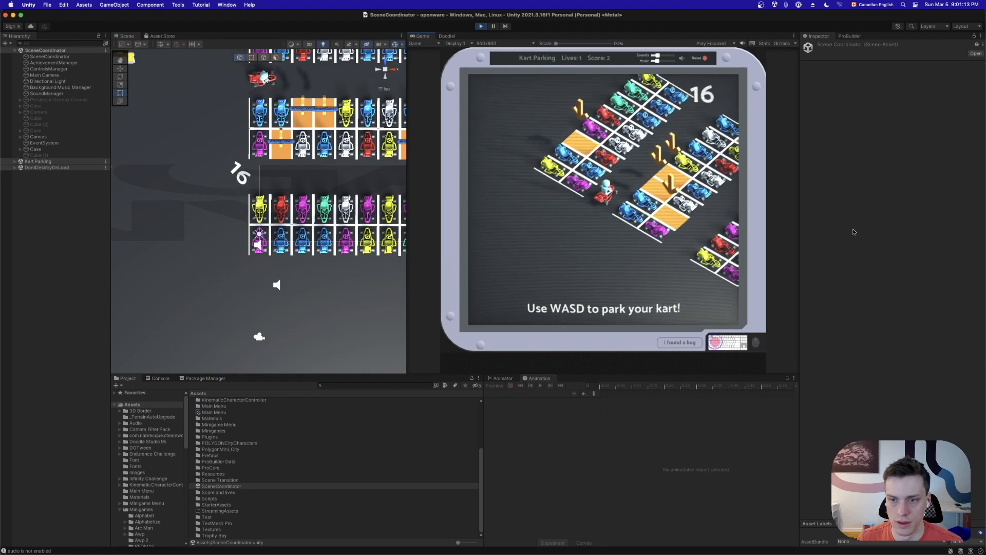
{"action": "key", "text": "d"}
{"action": "key", "text": "w"}
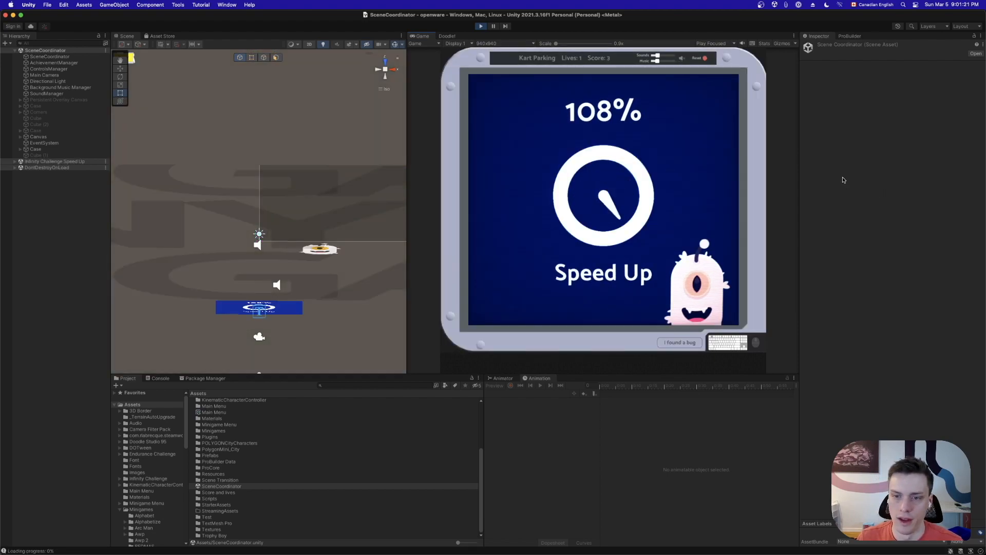
{"action": "left_click", "coordinate": [540, 281]}
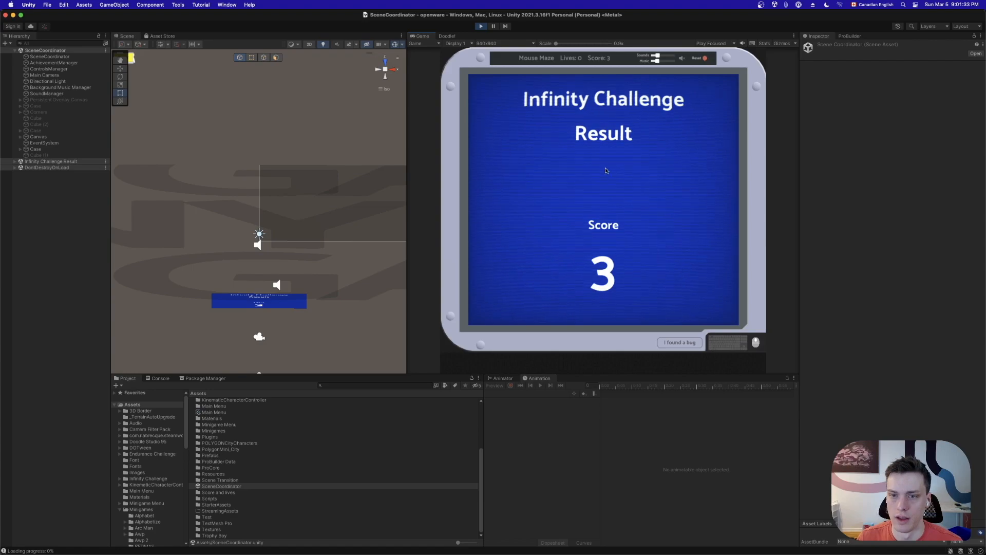
Test entering the Overworld, moving the character and returning to the main menu, and stop the game in the editor
{"action": "left_click", "coordinate": [625, 260]}
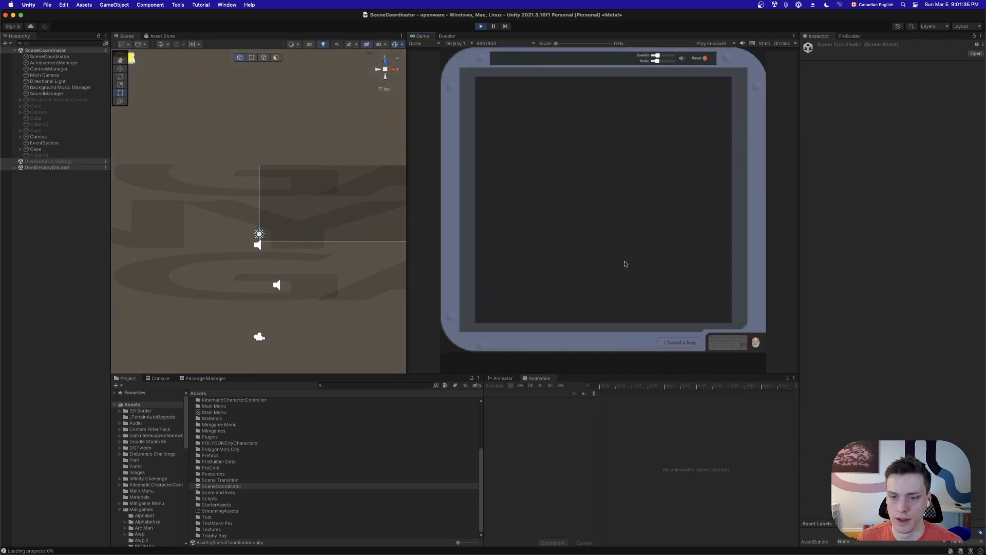
{"action": "key", "text": "w"}
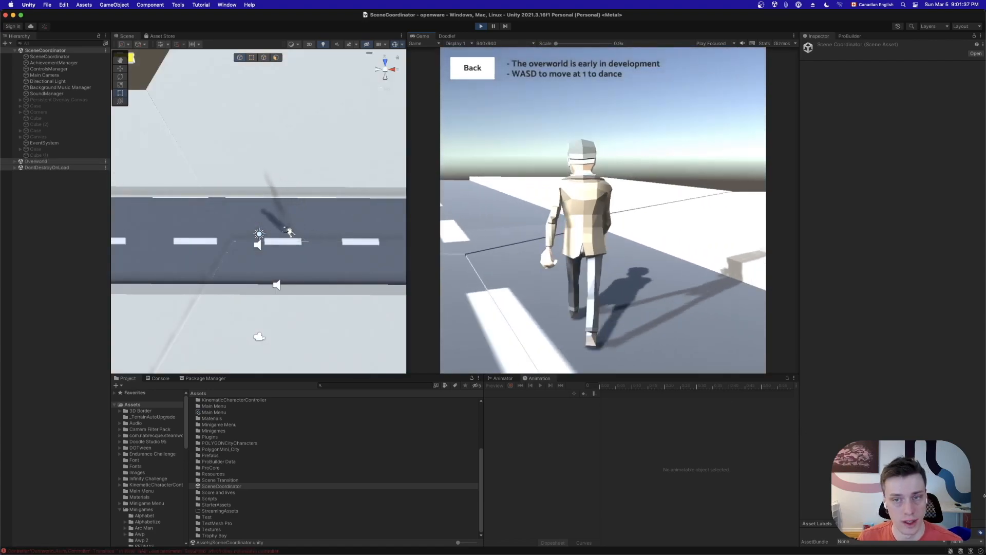
{"action": "key", "text": "space"}
{"action": "left_click", "coordinate": [475, 71]}
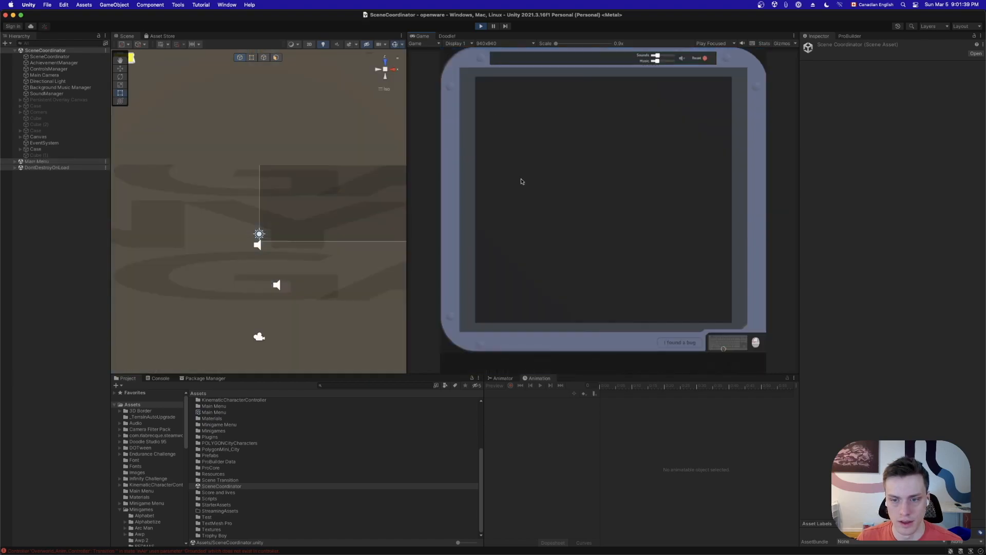
{"action": "left_click", "coordinate": [613, 261]}
{"action": "left_click", "coordinate": [472, 68]}
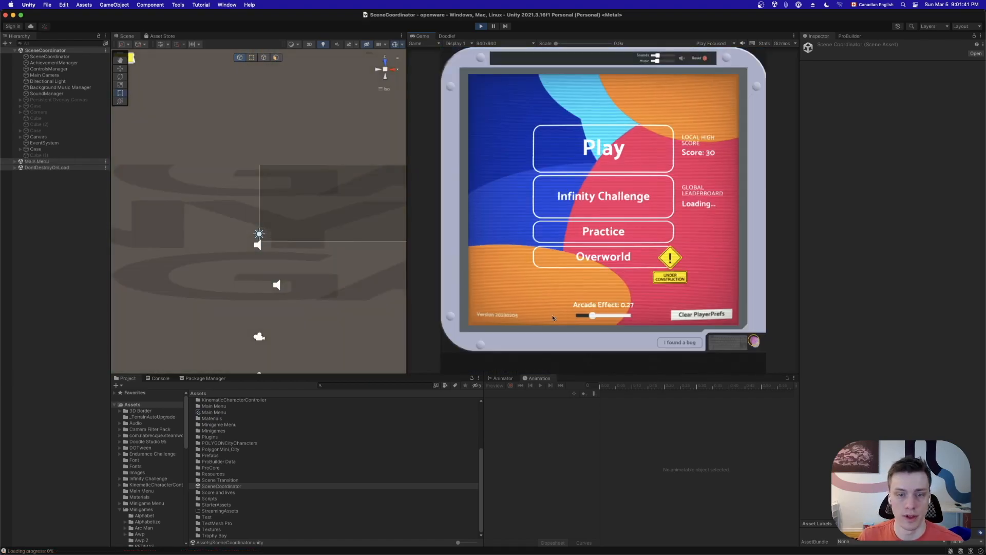
{"action": "left_click", "coordinate": [480, 25]}
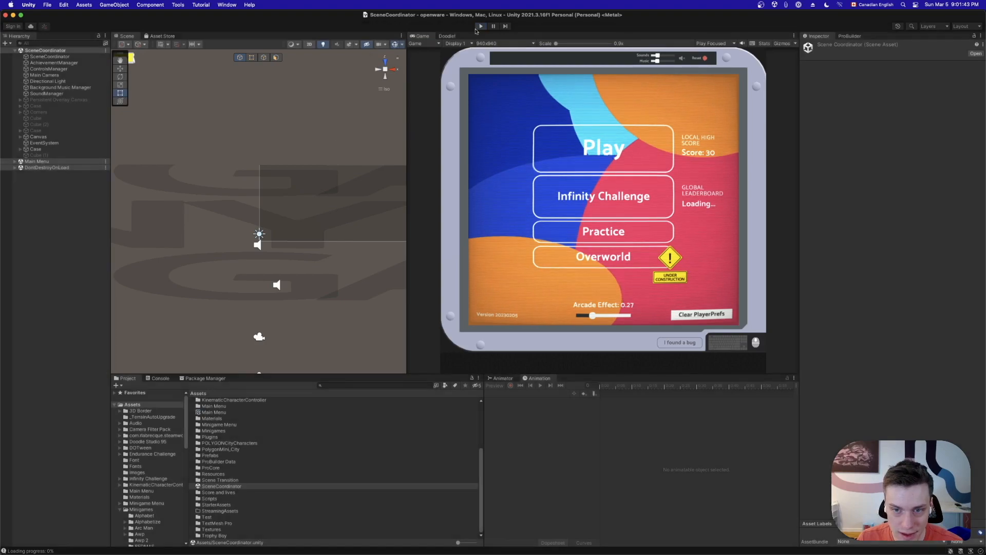
Open the Main Menu scene from the Main Menu assets folder and select the Version Text object in the canvas
{"action": "left_click", "coordinate": [140, 491]}
{"action": "double_click", "coordinate": [209, 431]}
{"action": "double_click", "coordinate": [56, 75]}
{"action": "left_click_drag", "start_coordinate": [267, 208], "coordinate": [131, 185], "text": "alt"}
{"action": "left_click", "coordinate": [20, 75]}
{"action": "left_click", "coordinate": [48, 144]}
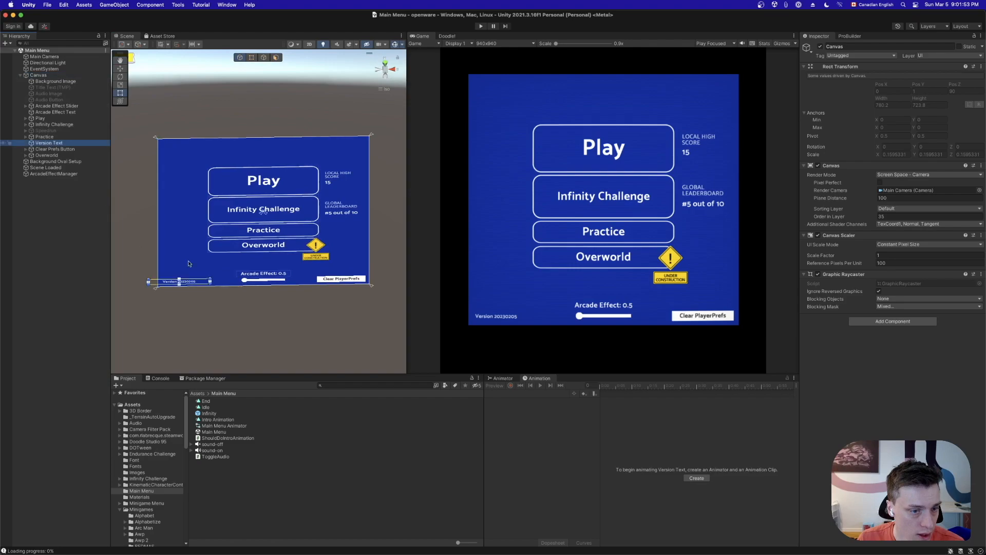
Replace the ending of the date in the Version Text object with 0305
{"action": "left_click", "coordinate": [848, 208]}
{"action": "left_click_drag", "start_coordinate": [840, 208], "coordinate": [859, 208]}
{"action": "type", "text": "0305"}
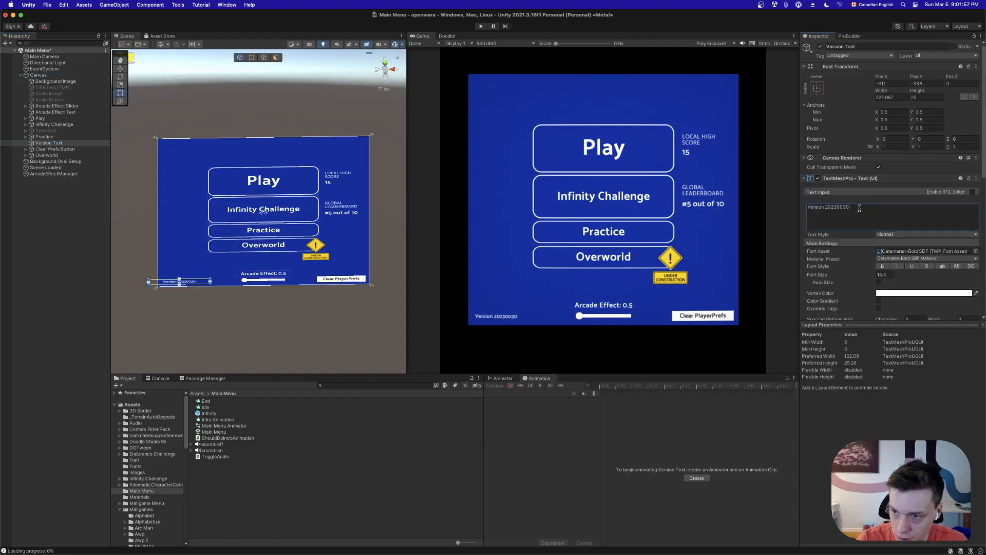
{"action": "left_click", "coordinate": [47, 271]}
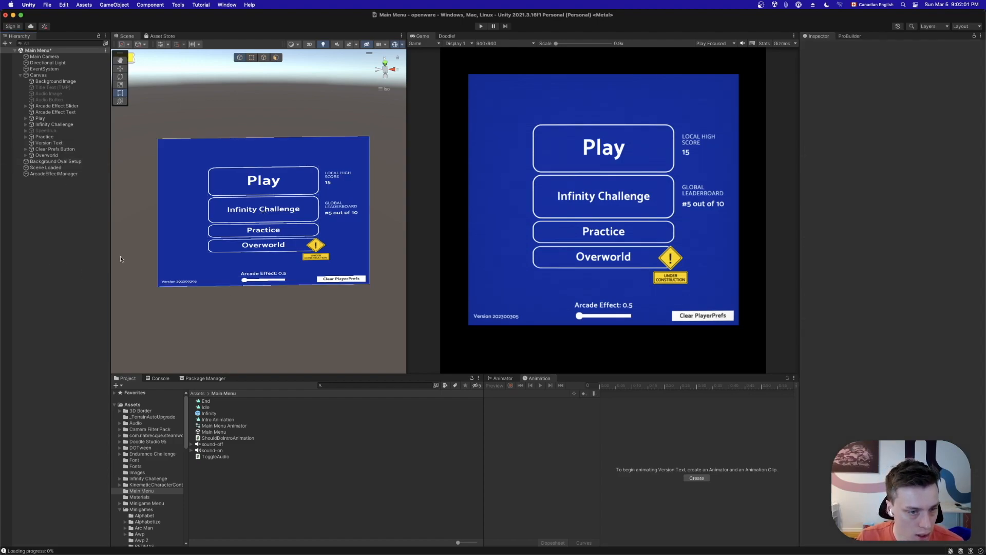
Remove the extra zero from Version Text so it reads Version 20230305, and save the Main Menu scene
{"action": "left_click", "coordinate": [54, 143]}
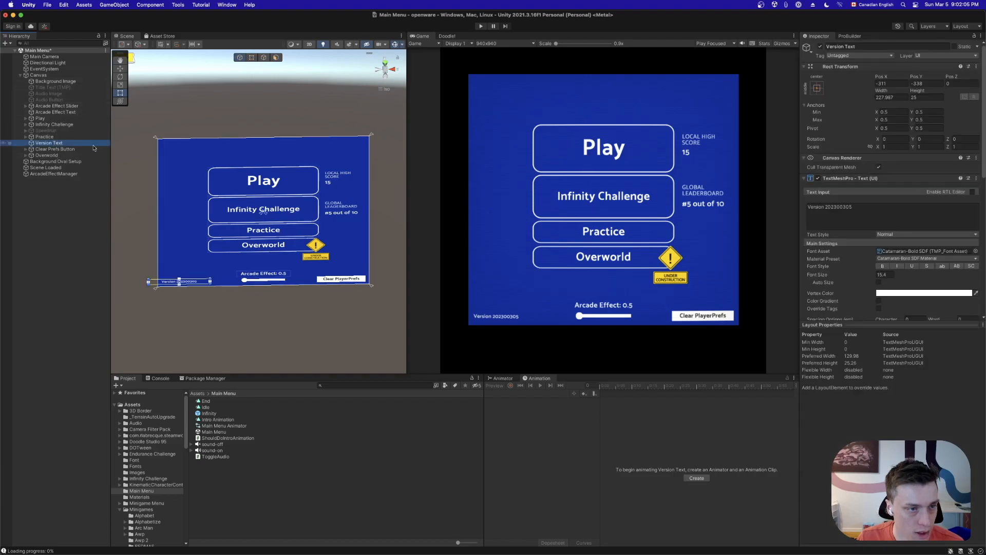
{"action": "left_click", "coordinate": [866, 212]}
{"action": "left_click", "coordinate": [858, 220]}
{"action": "key", "text": "Left"}
{"action": "key", "text": "Left"}
{"action": "key", "text": "Left"}
{"action": "key", "text": "BackSpace"}
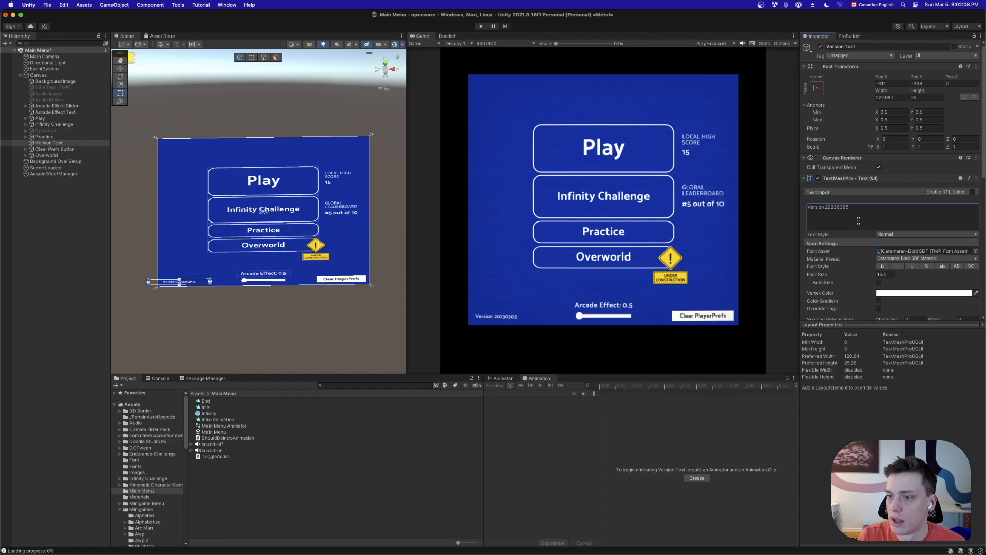
{"action": "left_click", "coordinate": [66, 265]}
{"action": "key", "text": "super+s"}
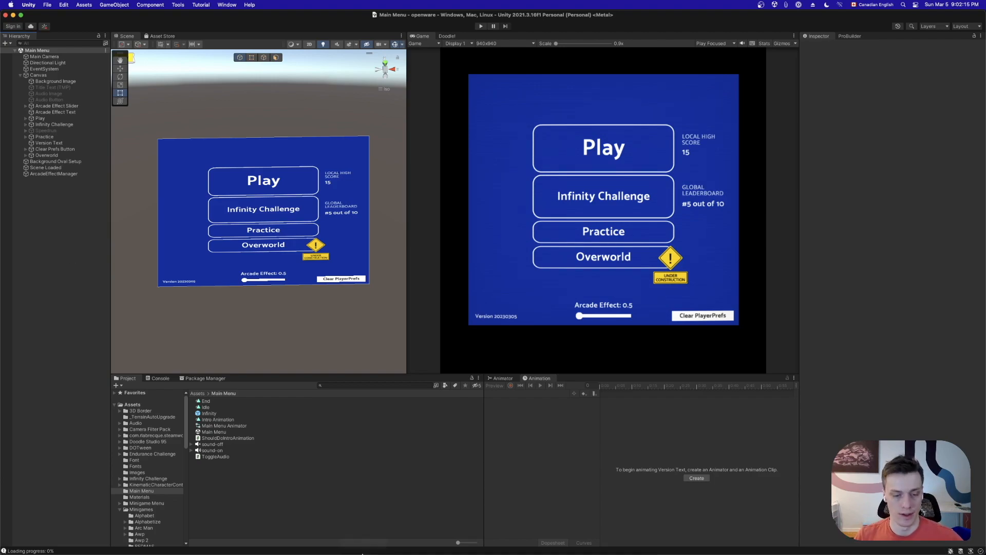
Switch to Chrome and view the top of the Many Minigames Steam store page
{"action": "left_click", "coordinate": [363, 537]}
{"action": "left_click", "coordinate": [78, 19]}
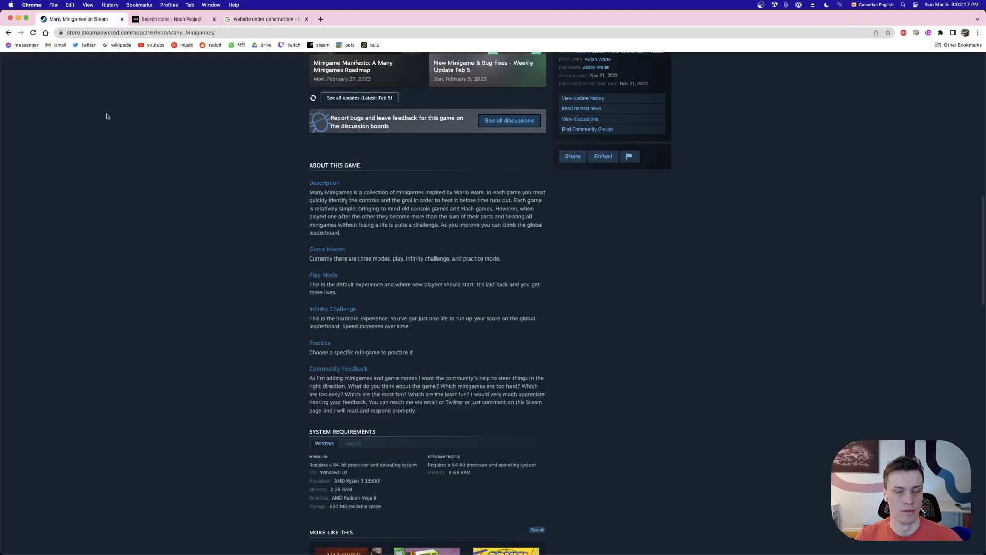
{"action": "scroll", "coordinate": [149, 245], "scroll_direction": "up", "scroll_amount": 10}
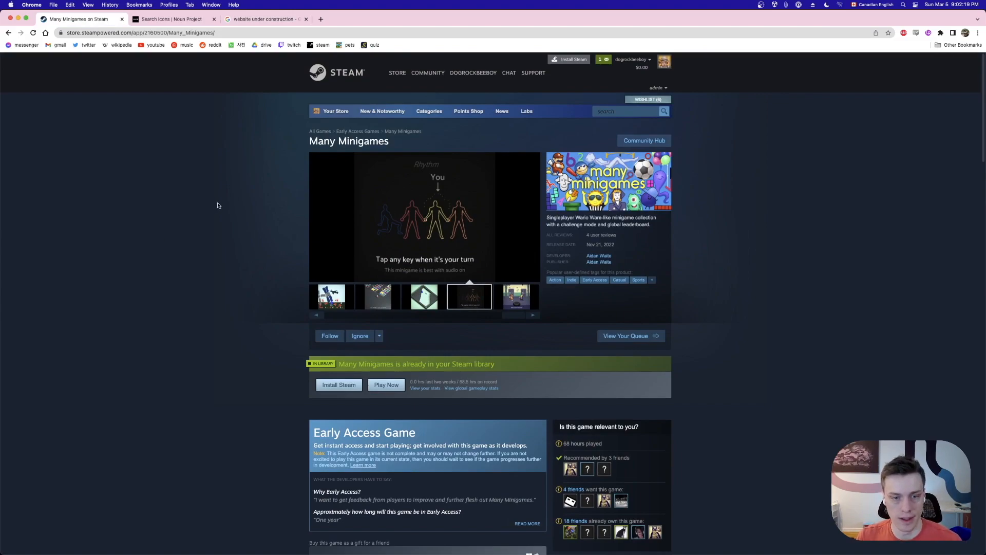